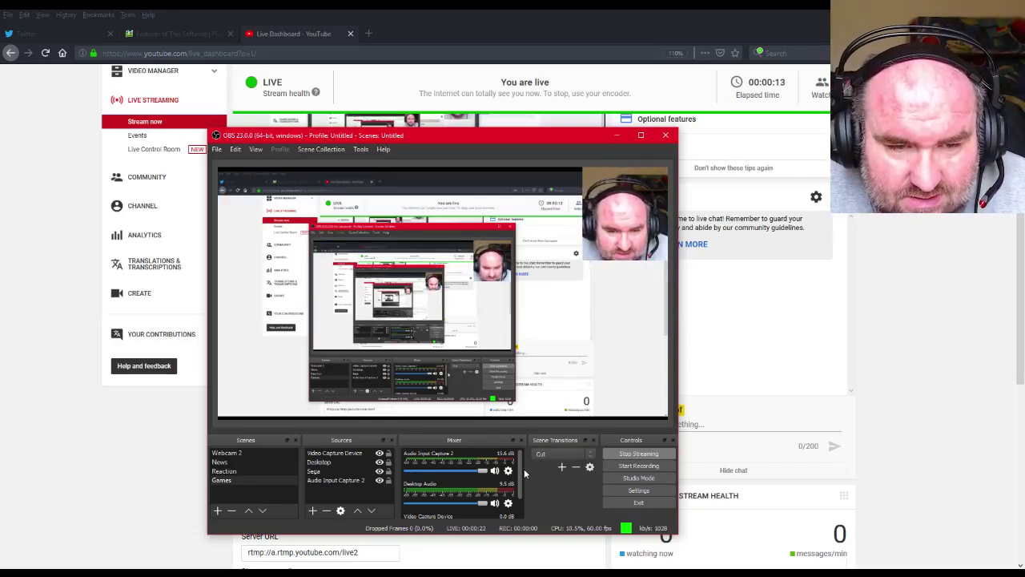
Set the device of the Audio Input Capture 2 source to Microphone (3- USB Audio Device)
drag(521, 462, 521, 522)
scroll(504, 497, up, 2)
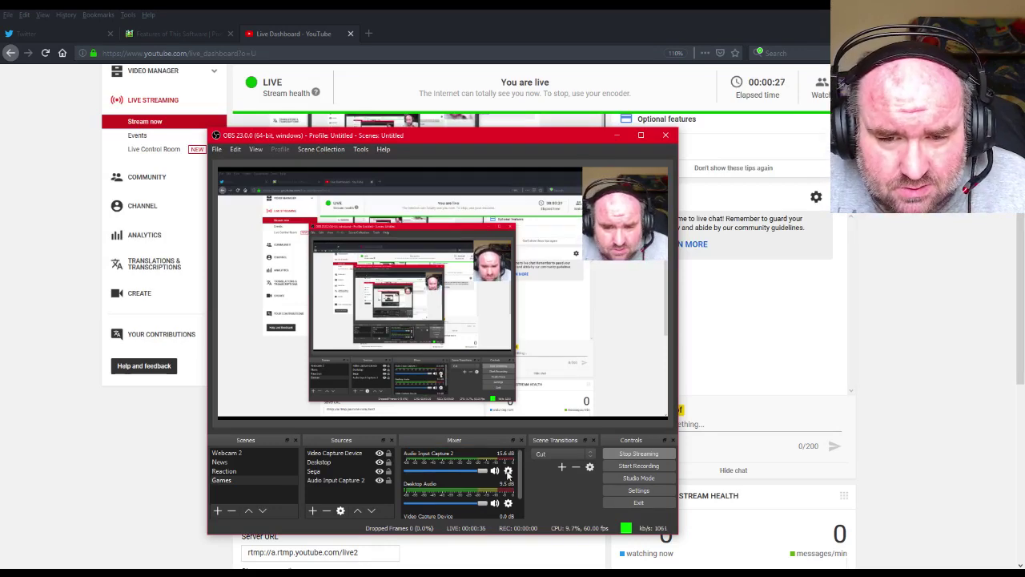
click(508, 473)
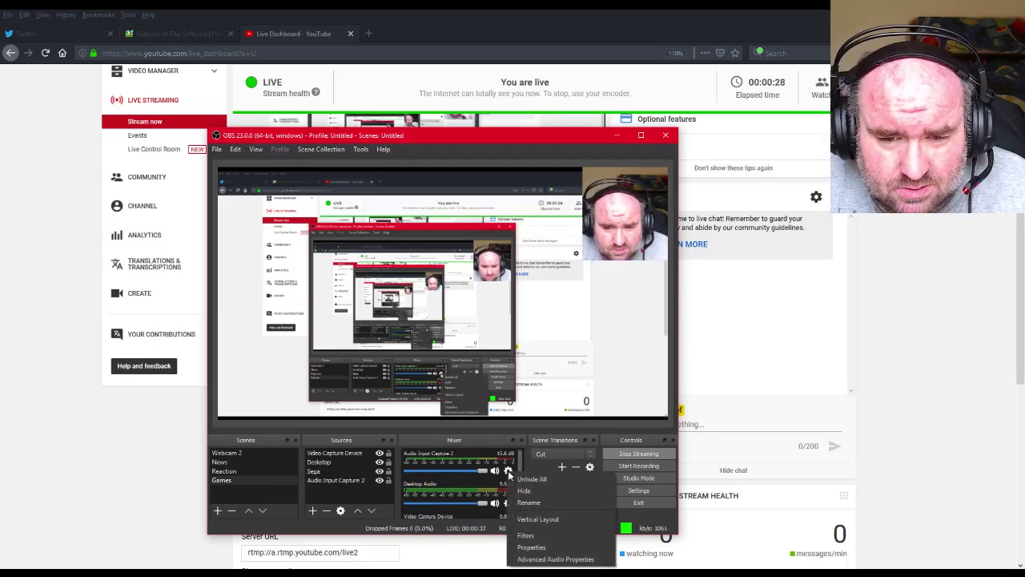
click(531, 547)
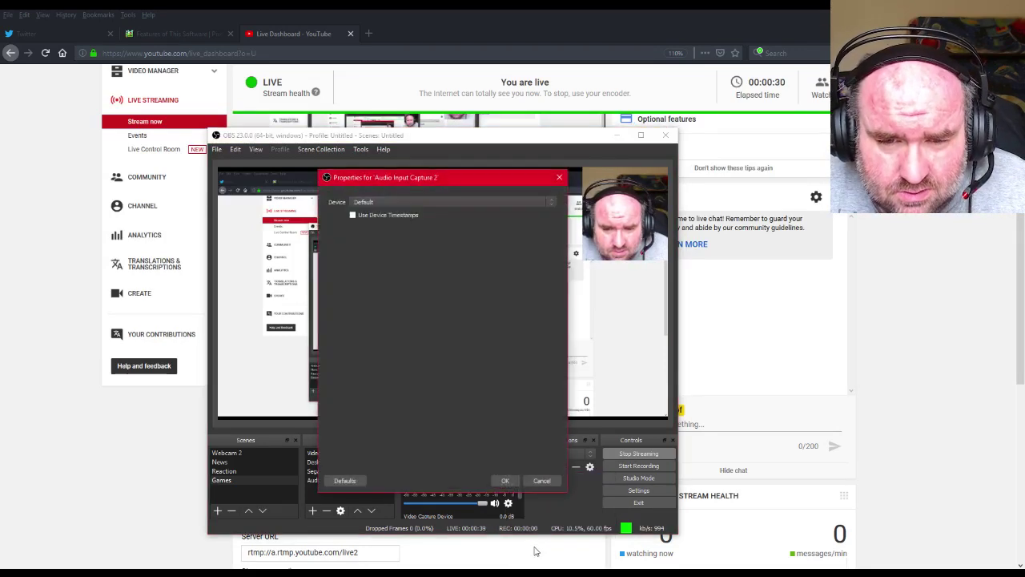
click(535, 203)
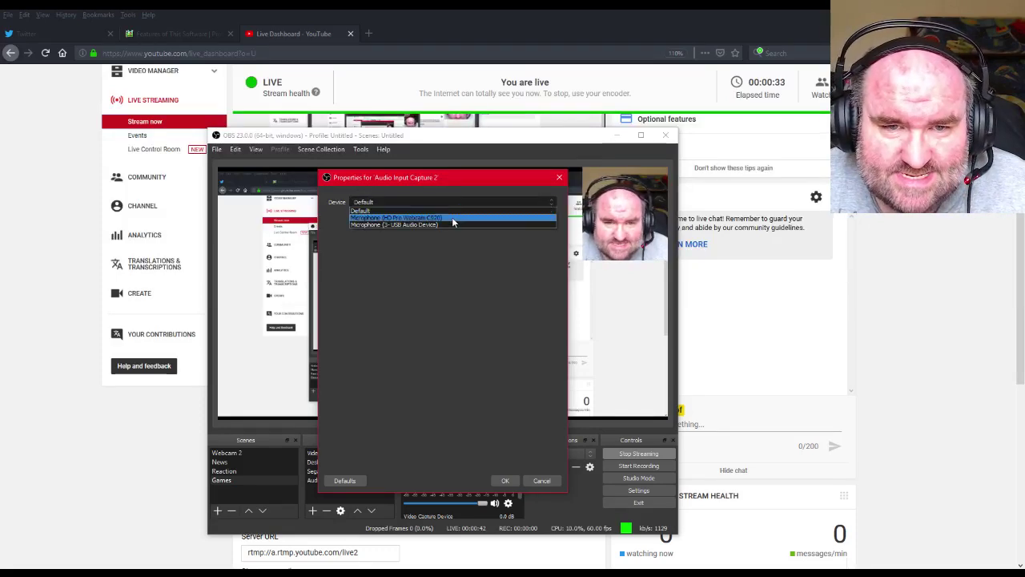
click(449, 224)
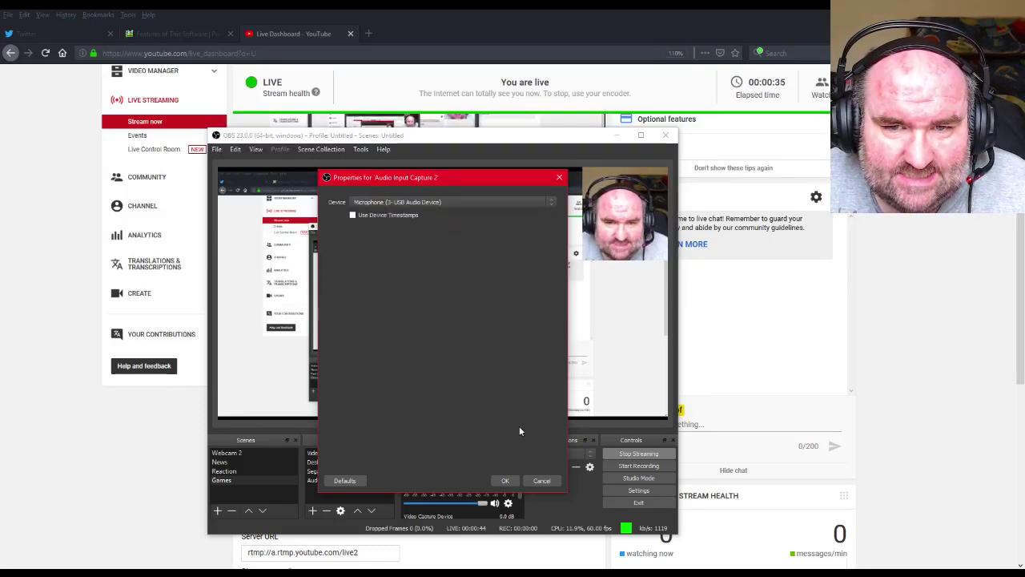
click(504, 480)
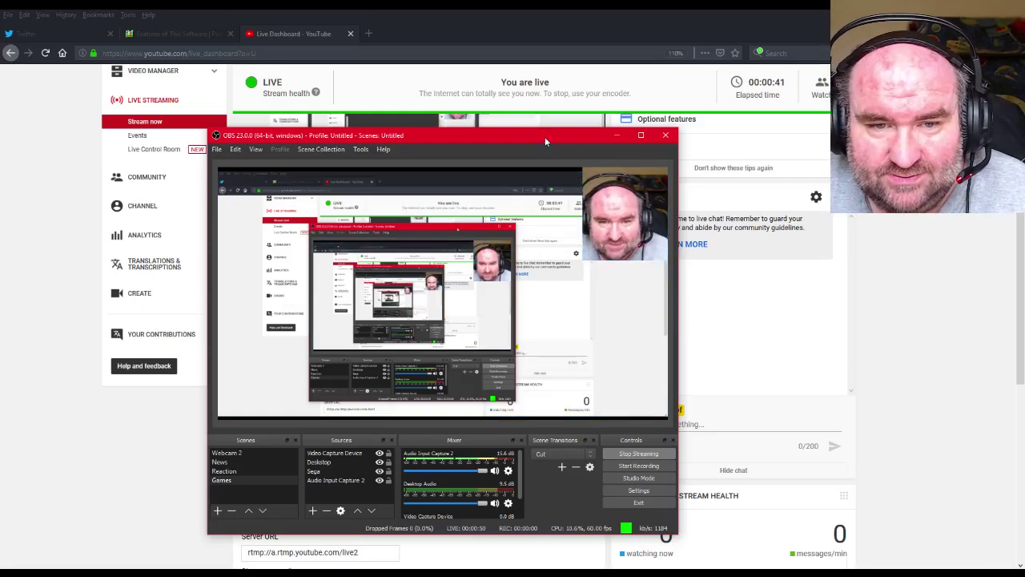
Remove the Desktop source from the Games scene
mouse_move(545, 136)
mouse_down()
mouse_move(668, 96)
mouse_move(576, 114)
mouse_move(563, 130)
mouse_up()
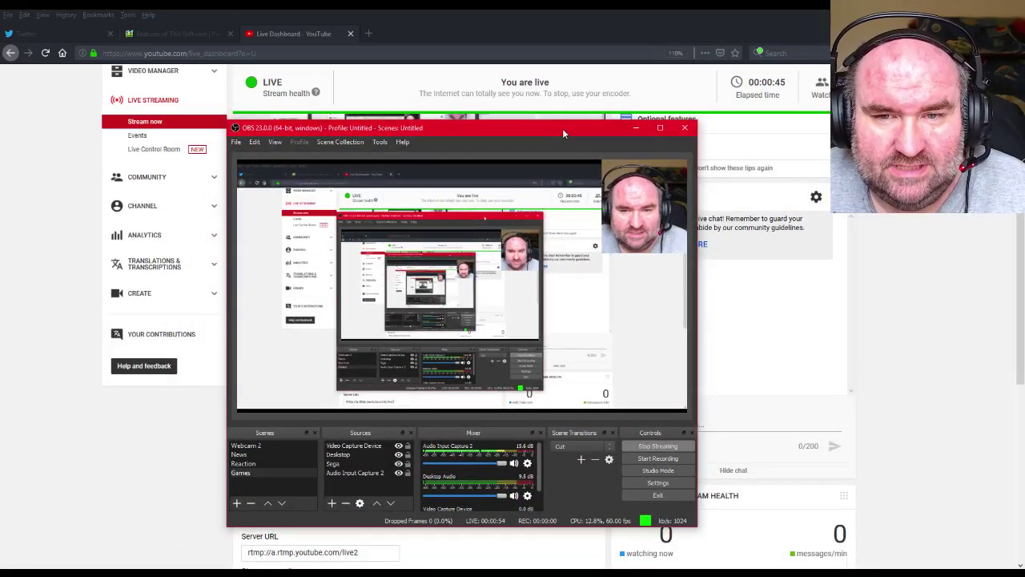
click(342, 456)
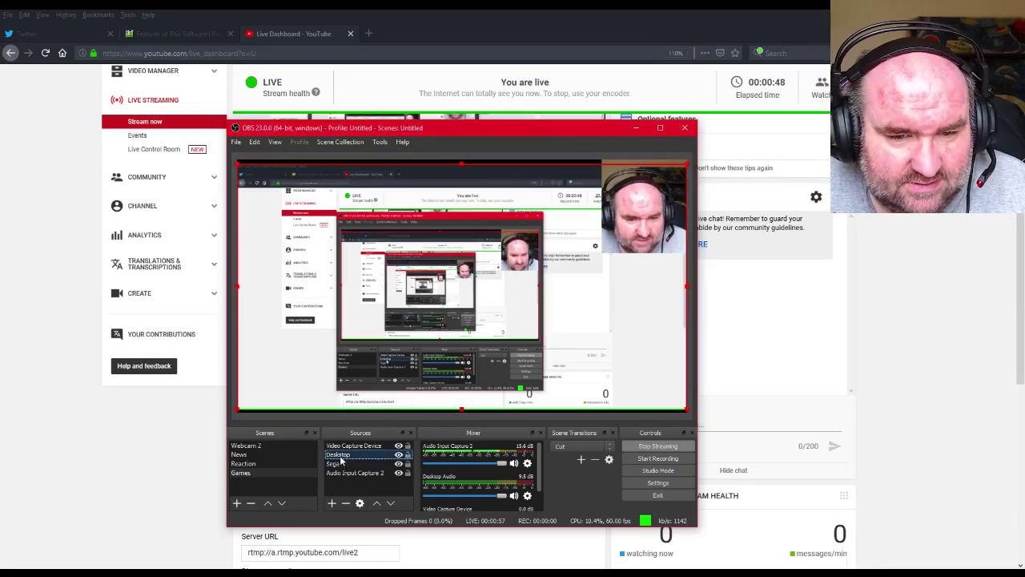
click(347, 503)
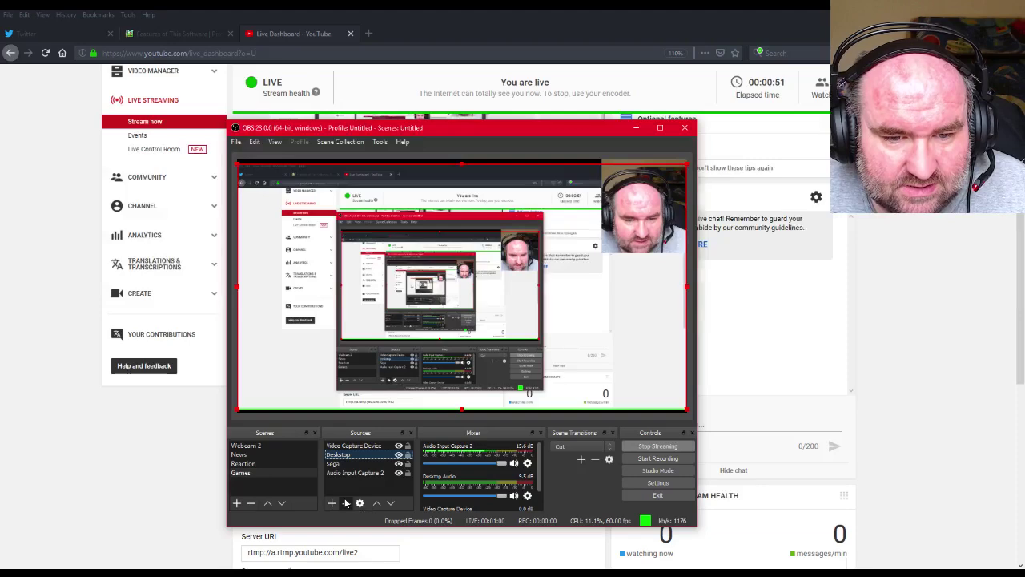
click(490, 345)
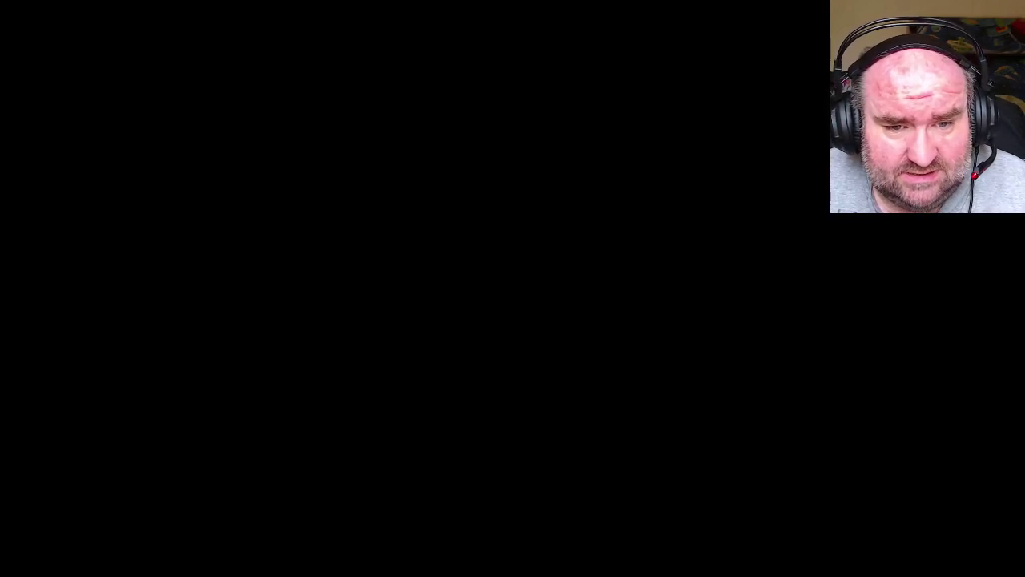
Add a Display Capture source to the Games scene and resize it to fill the canvas
click(732, 513)
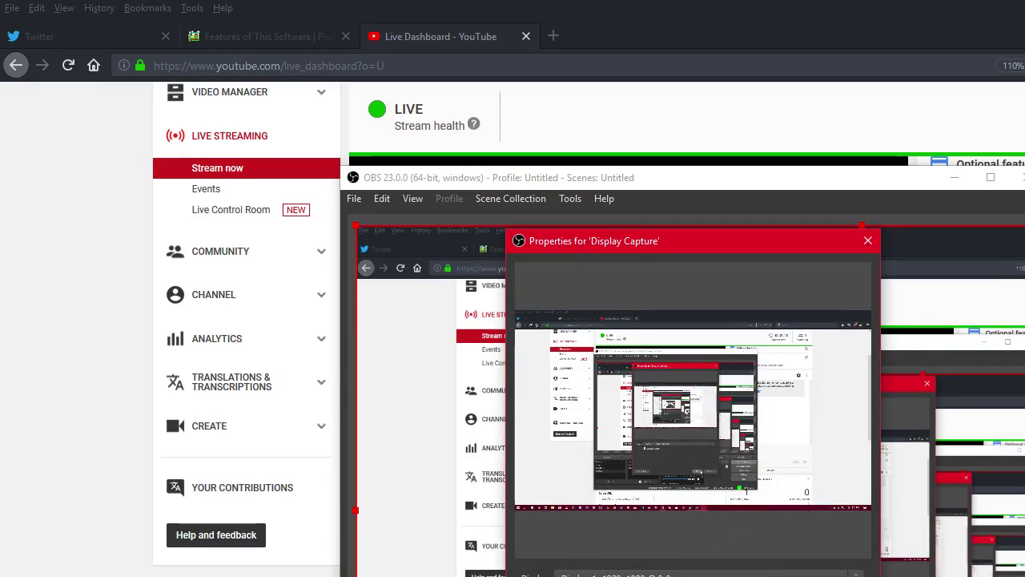
click(788, 576)
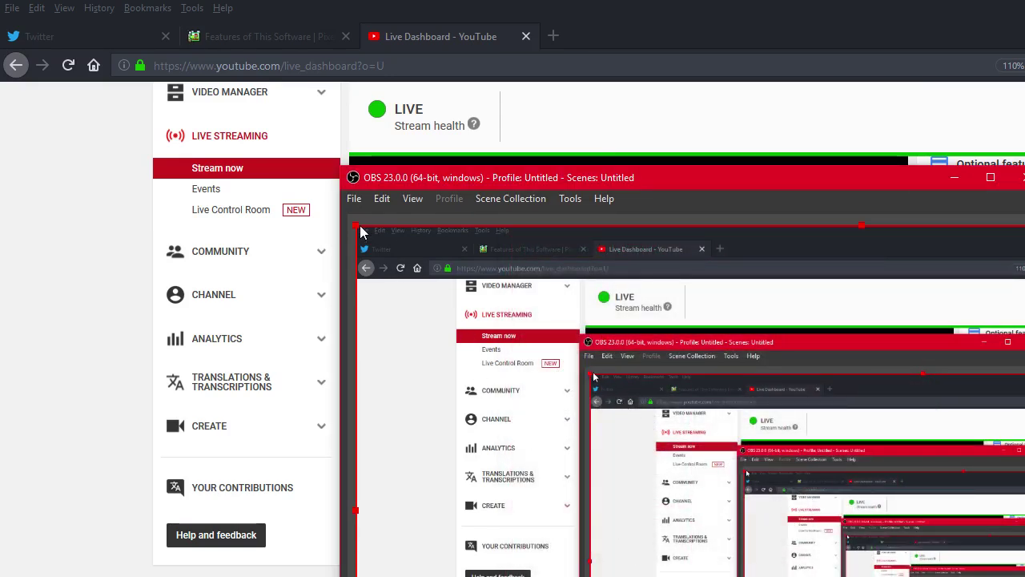
drag(356, 227, 805, 480)
drag(1014, 565, 200, 146)
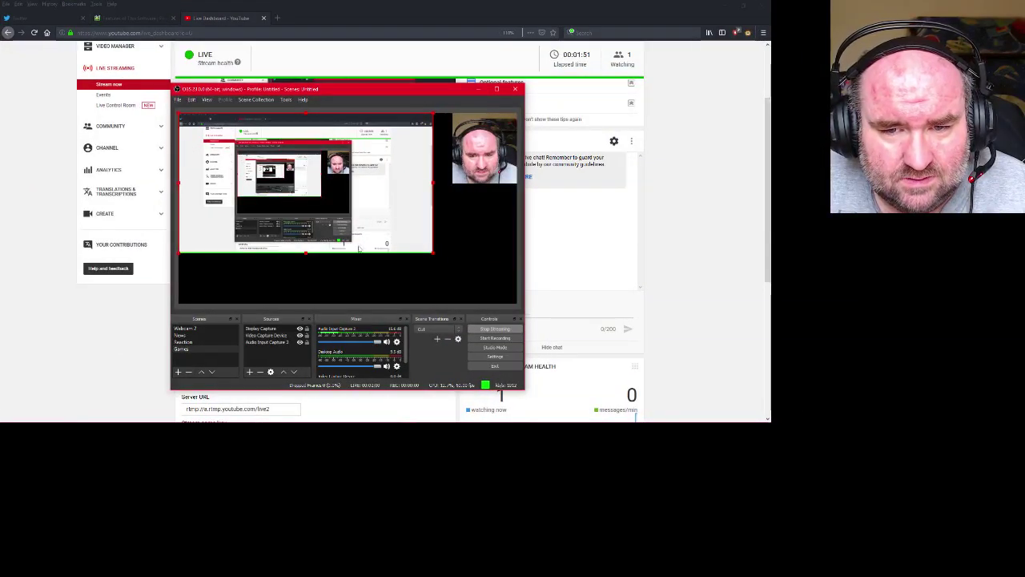
drag(433, 254, 675, 414)
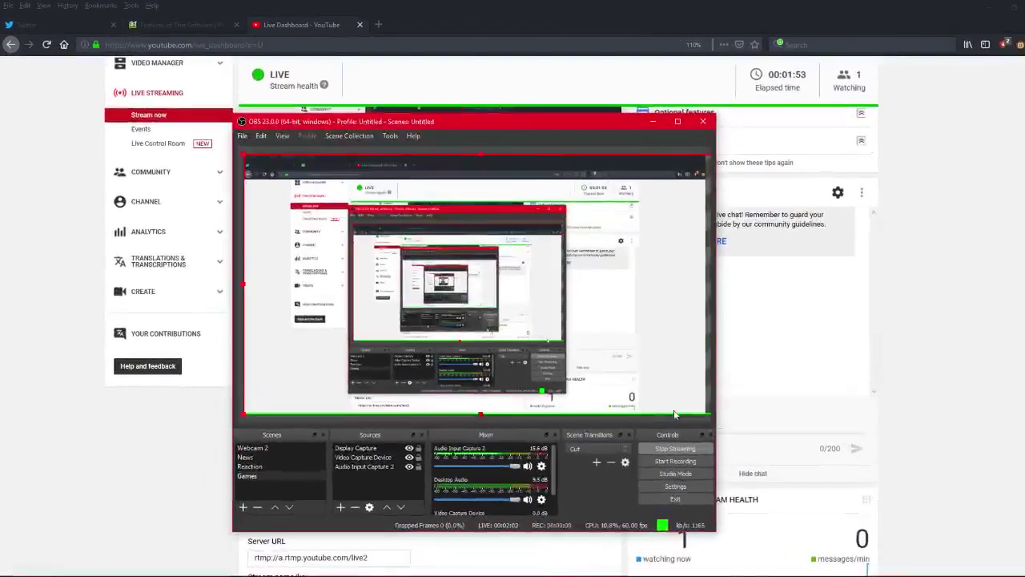
Order the Display Capture source below Video Capture Device so the webcam sits on top, and minimize the window
click(340, 451)
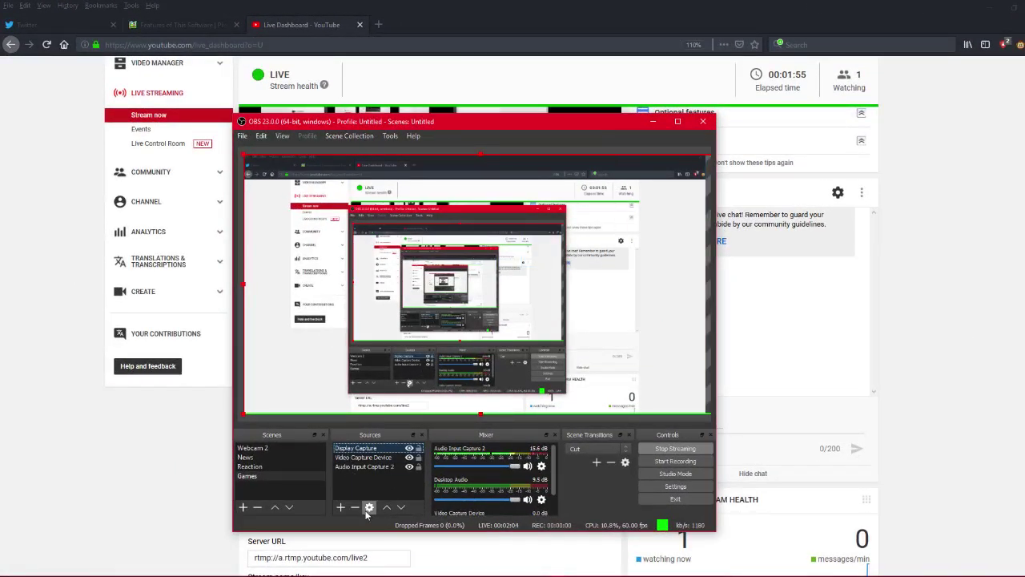
click(402, 508)
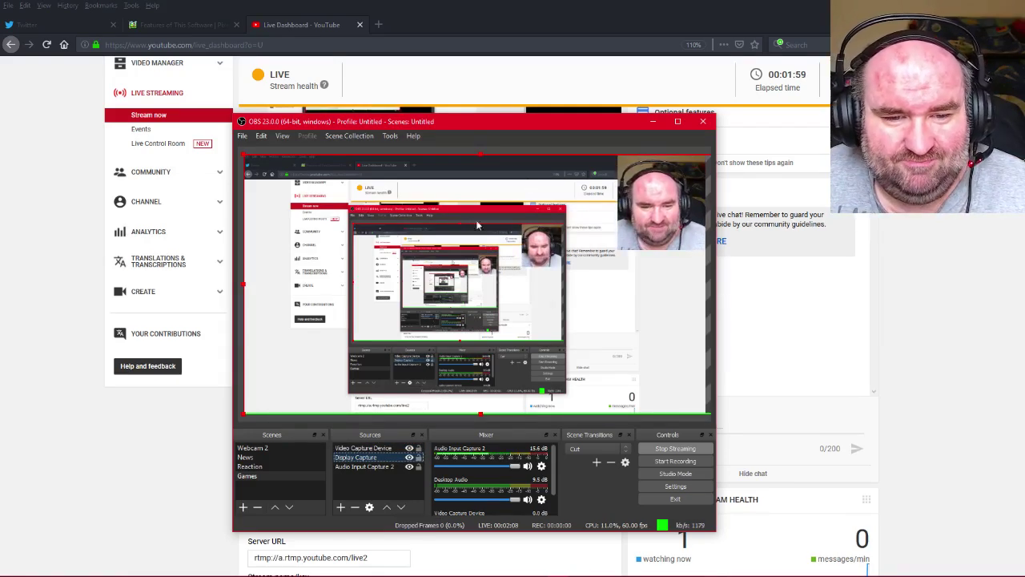
click(653, 122)
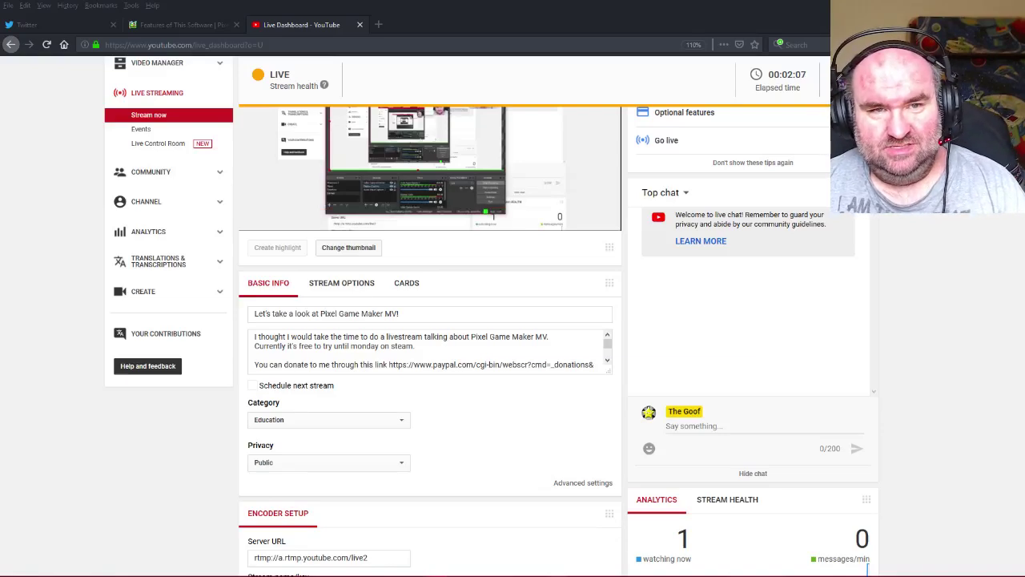
Check the stream's live chat settings on the YouTube Live Dashboard
click(259, 220)
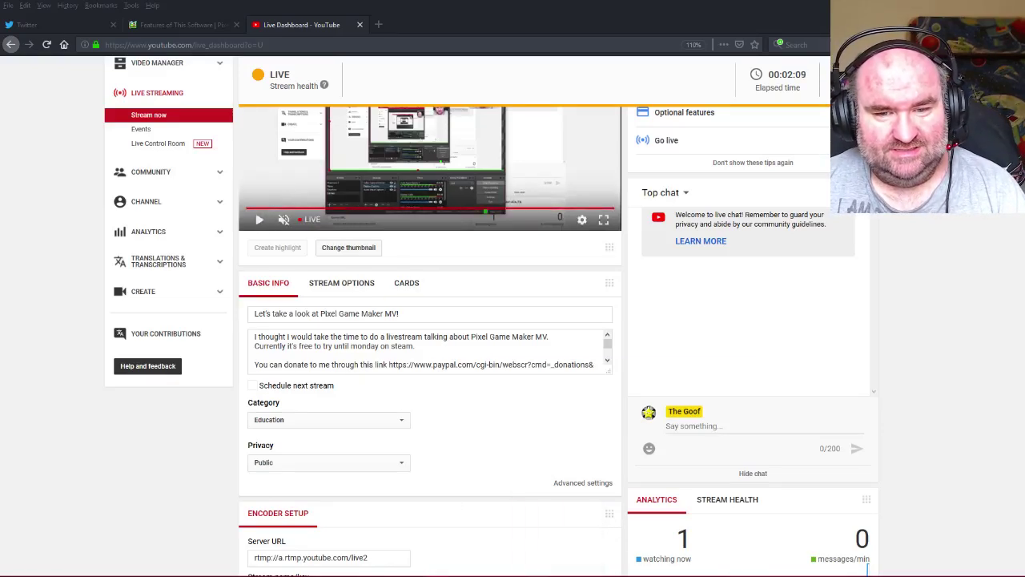
key(alt+Tab)
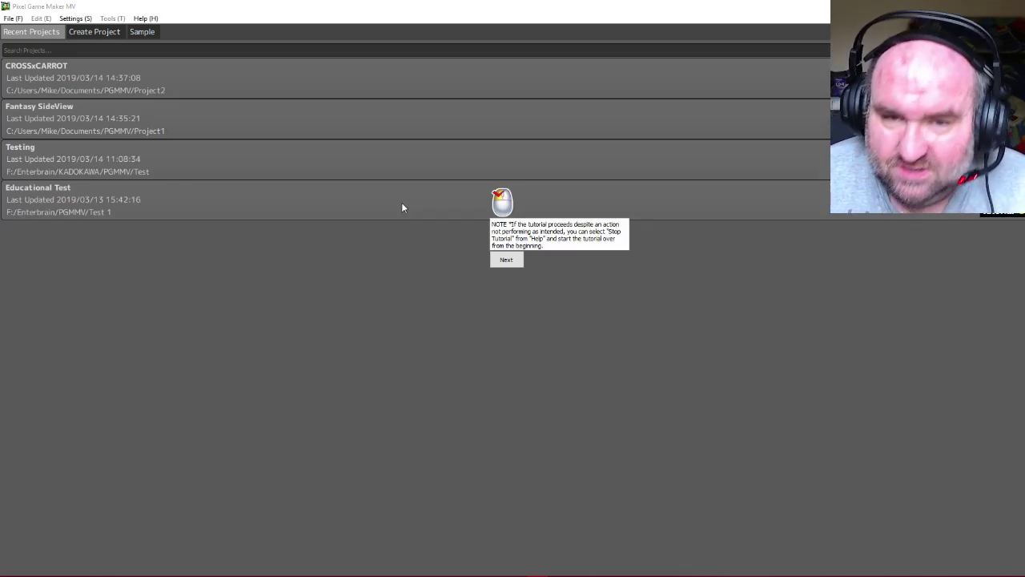
click(426, 573)
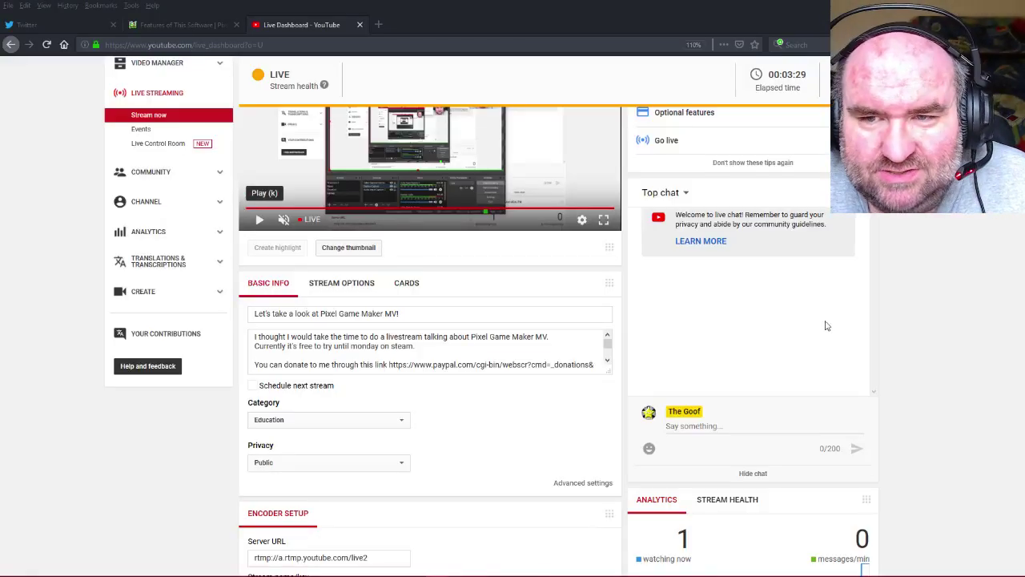
scroll(908, 321, up, 3)
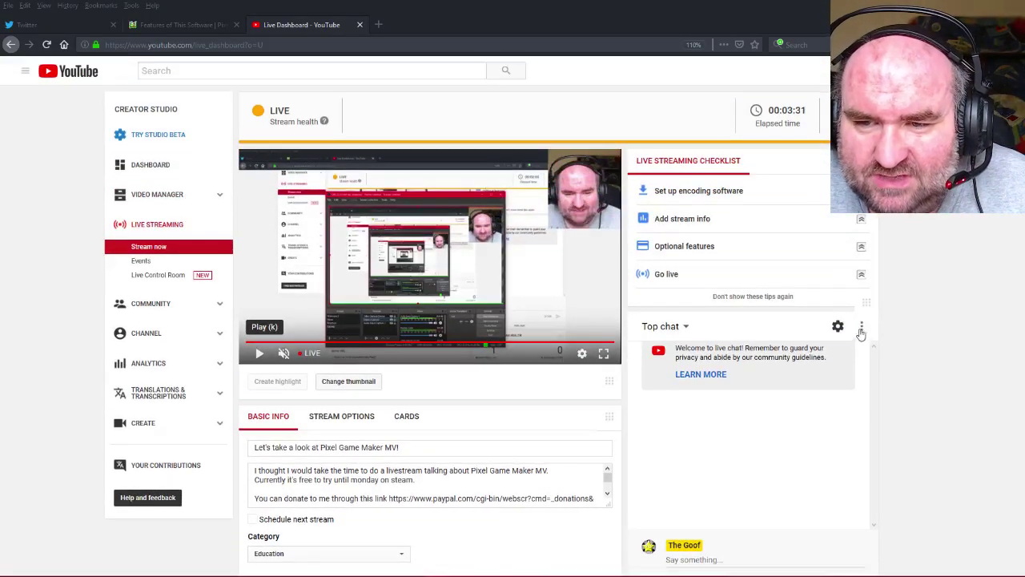
click(838, 326)
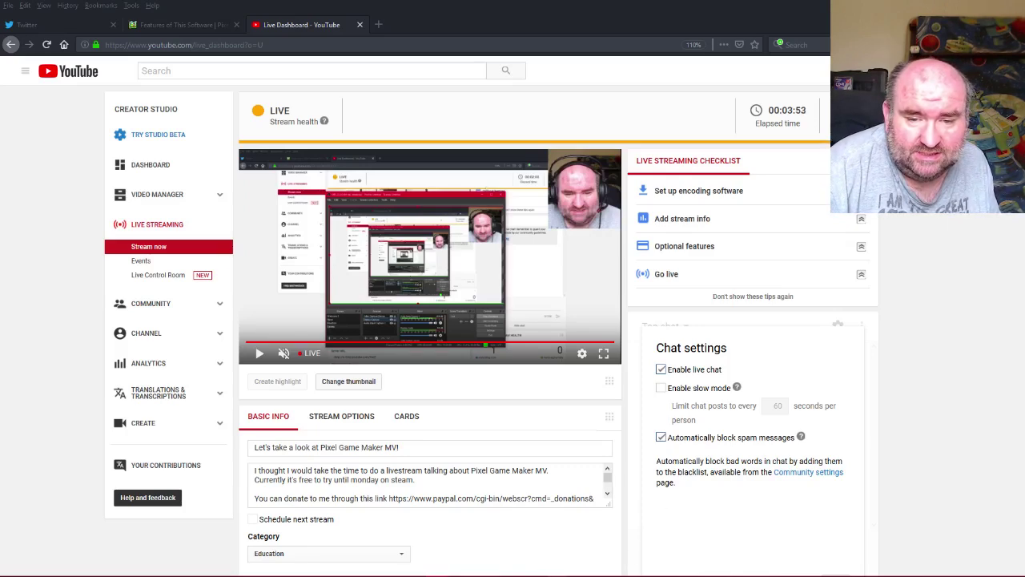
mouse_move(559, 573)
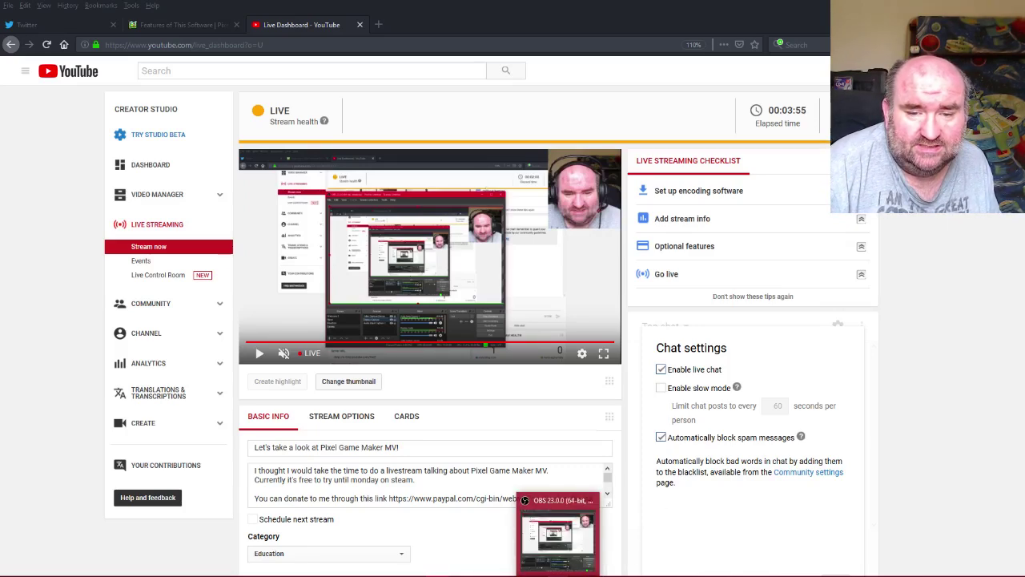
Switch to Pixel Game Maker MV, advance past the tutorial note and begin creating a new project at its game title
key(alt+Tab)
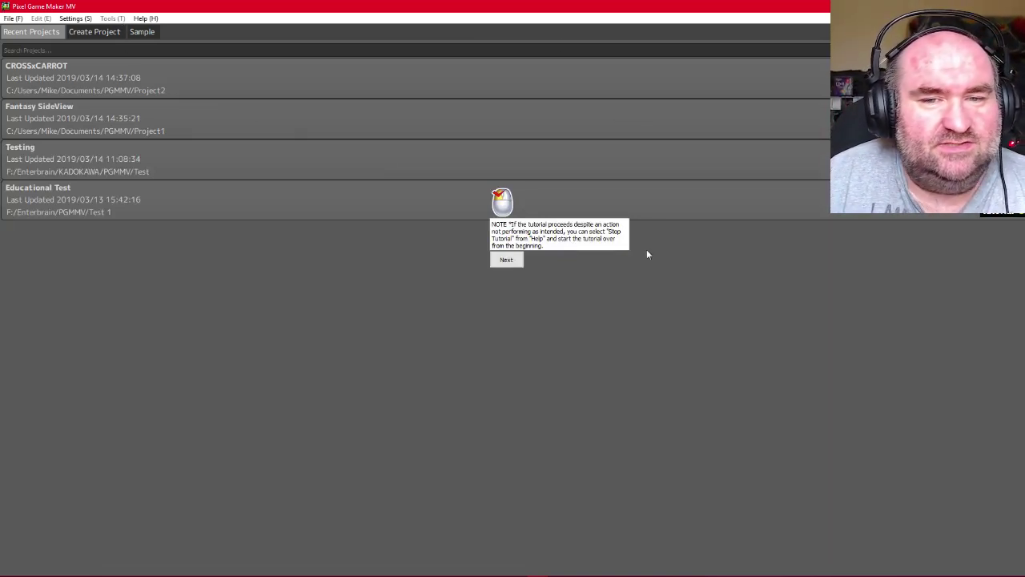
click(519, 260)
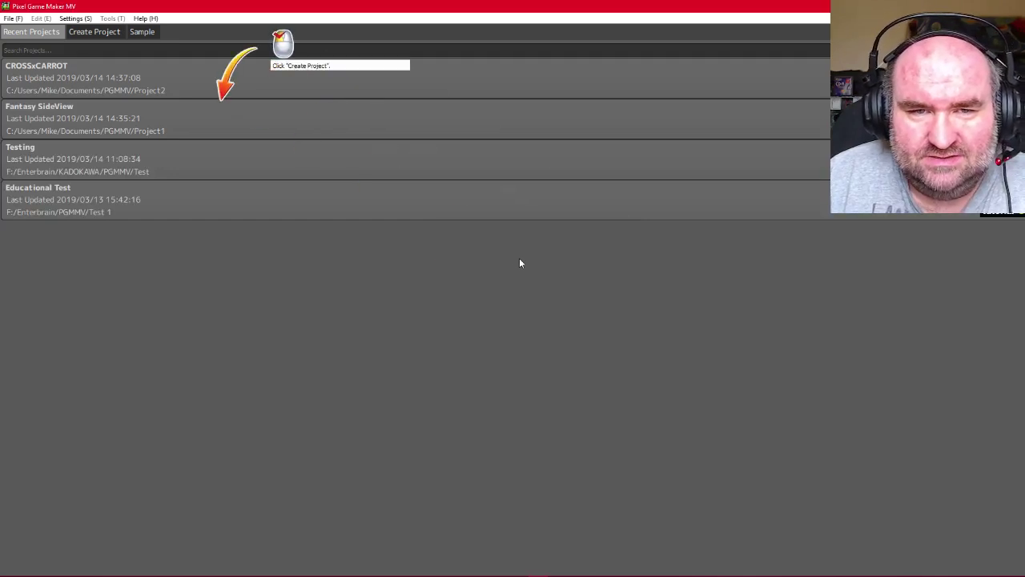
click(93, 33)
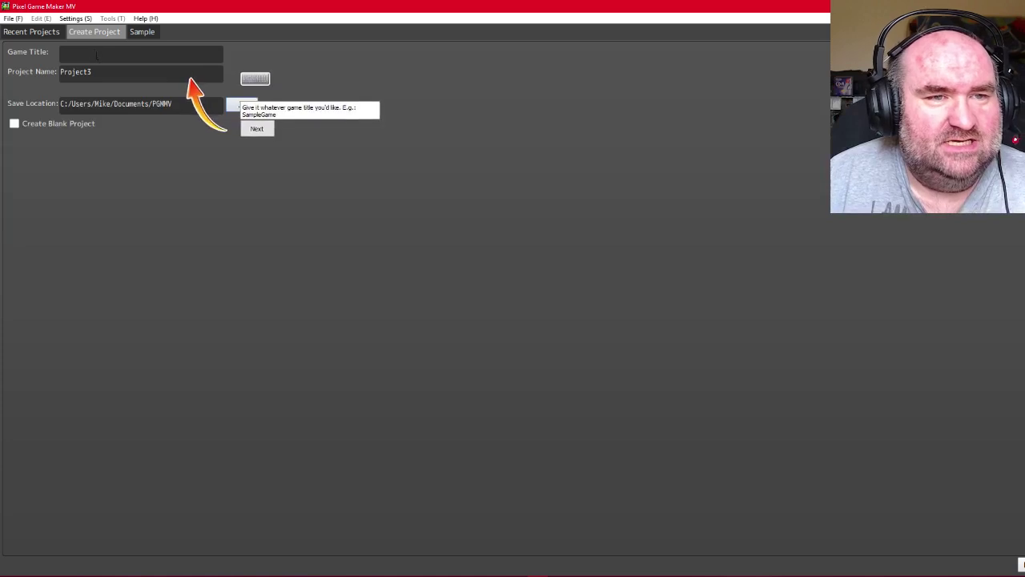
click(96, 55)
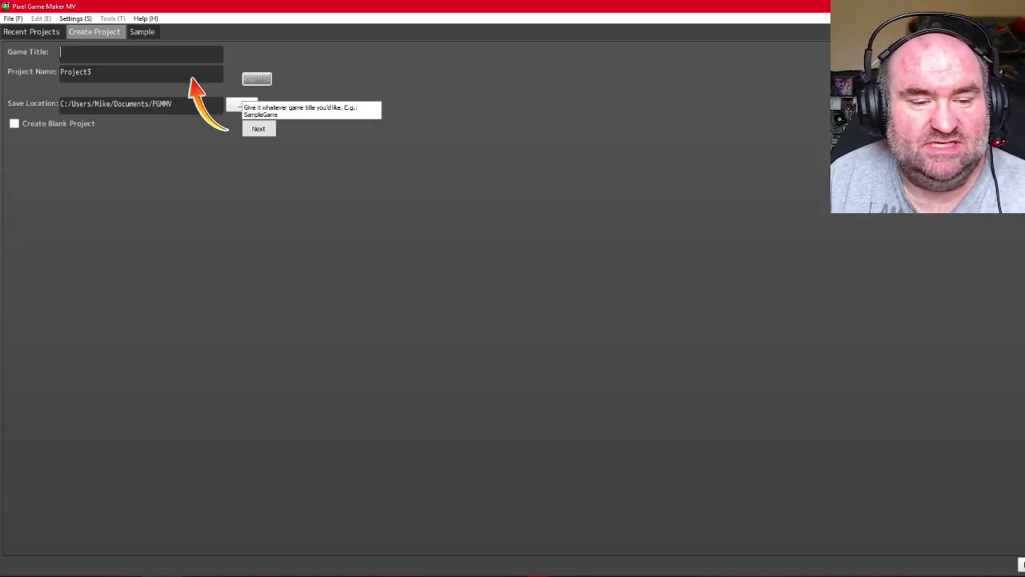
Switch to File Explorer and open the PGMMV folder under Enterbrain\KADOKAWA on the Games (F:) drive
click(539, 576)
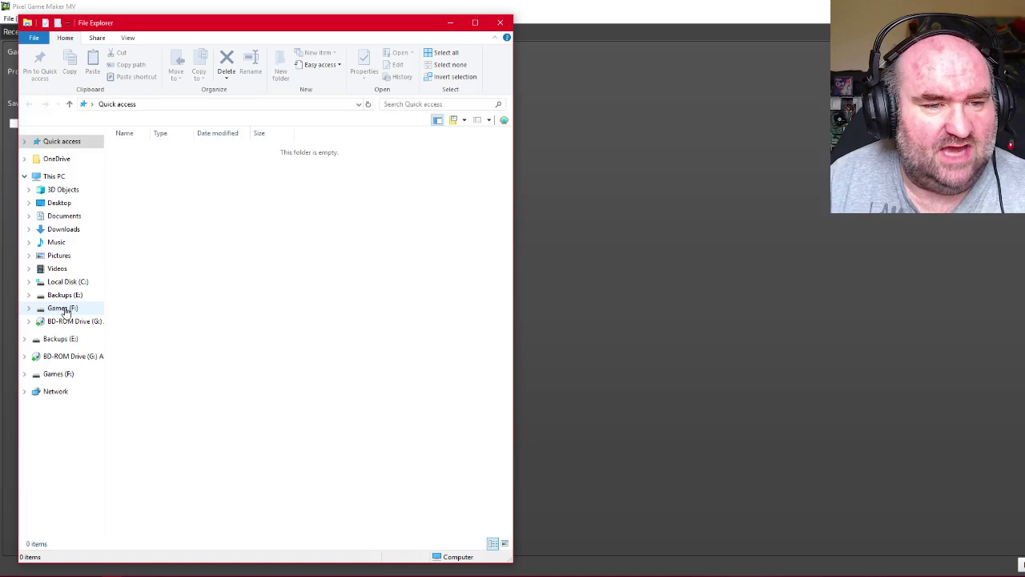
click(62, 309)
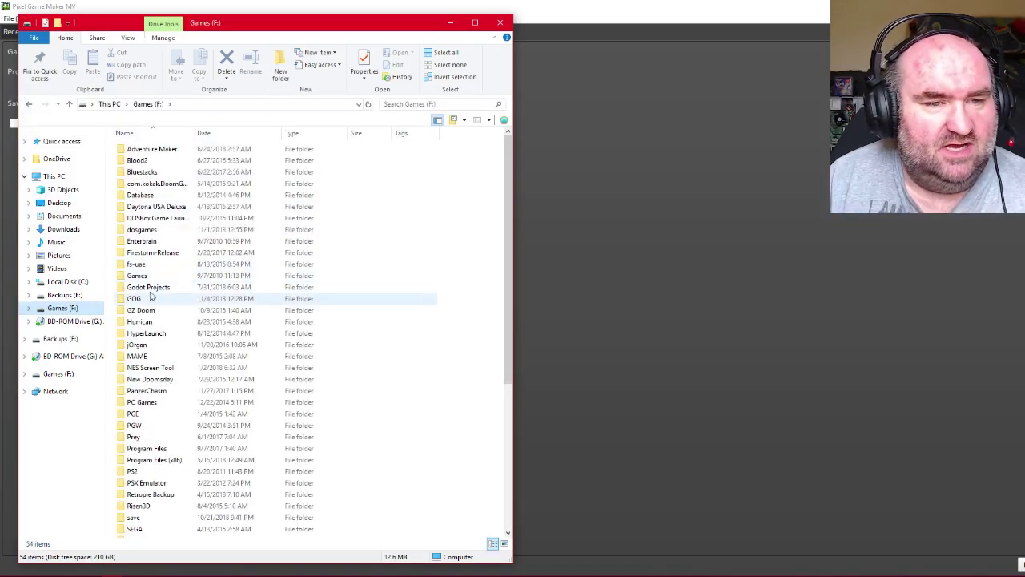
click(157, 242)
double_click(156, 243)
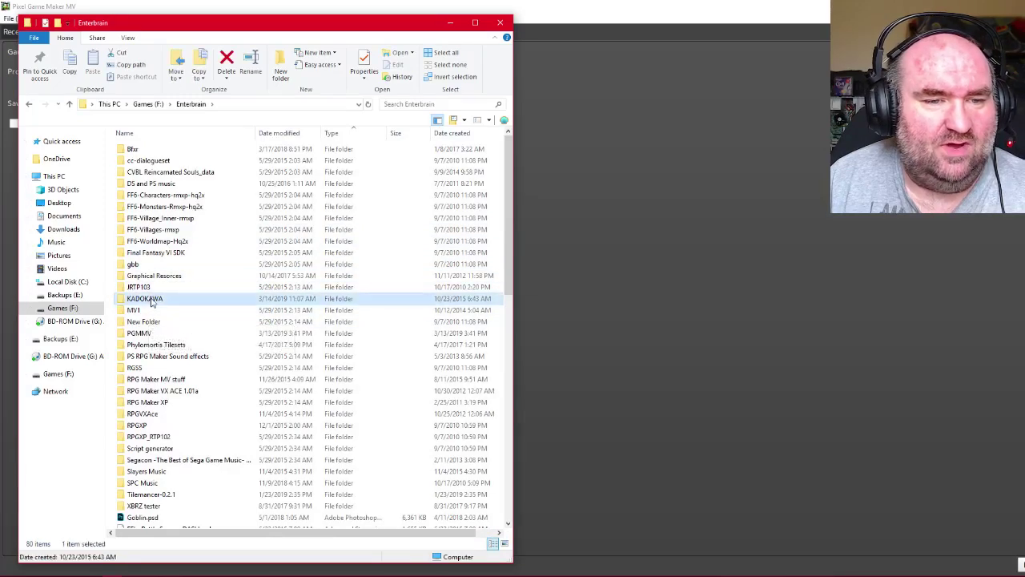
double_click(148, 298)
click(150, 162)
double_click(152, 161)
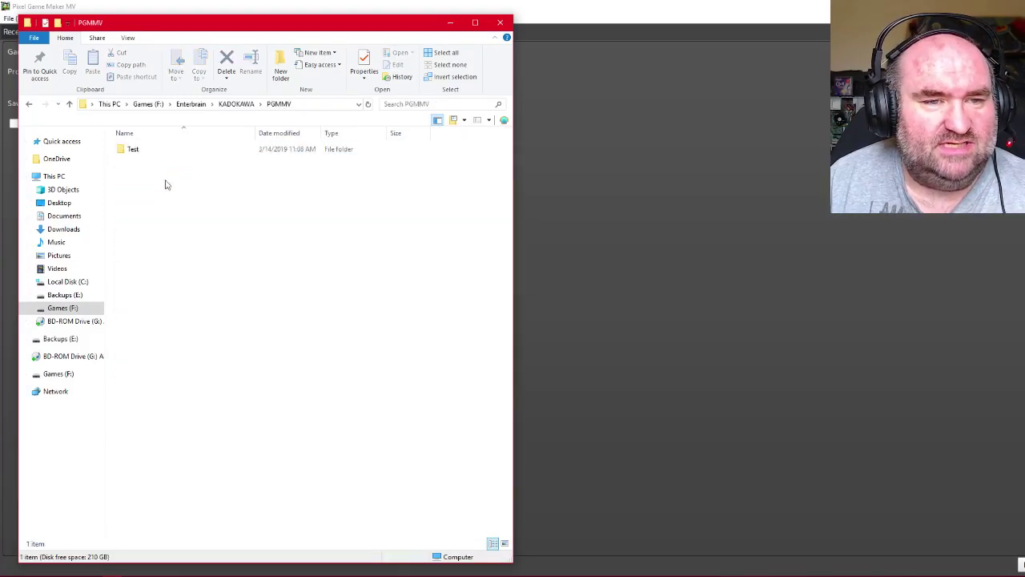
Permanently delete the Test folder inside PGMMV and close File Explorer
click(158, 154)
key(shift+Delete)
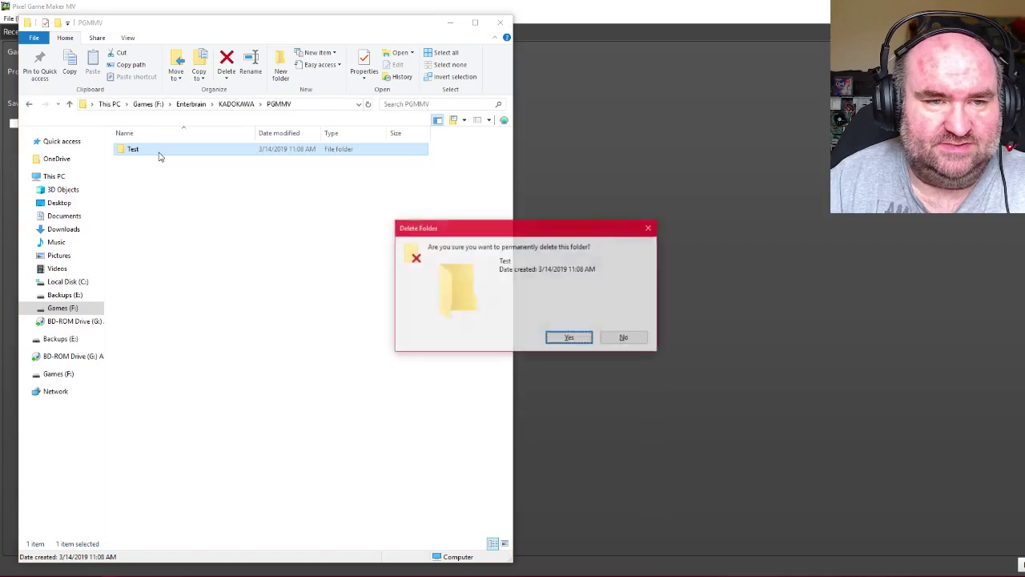
key(Return)
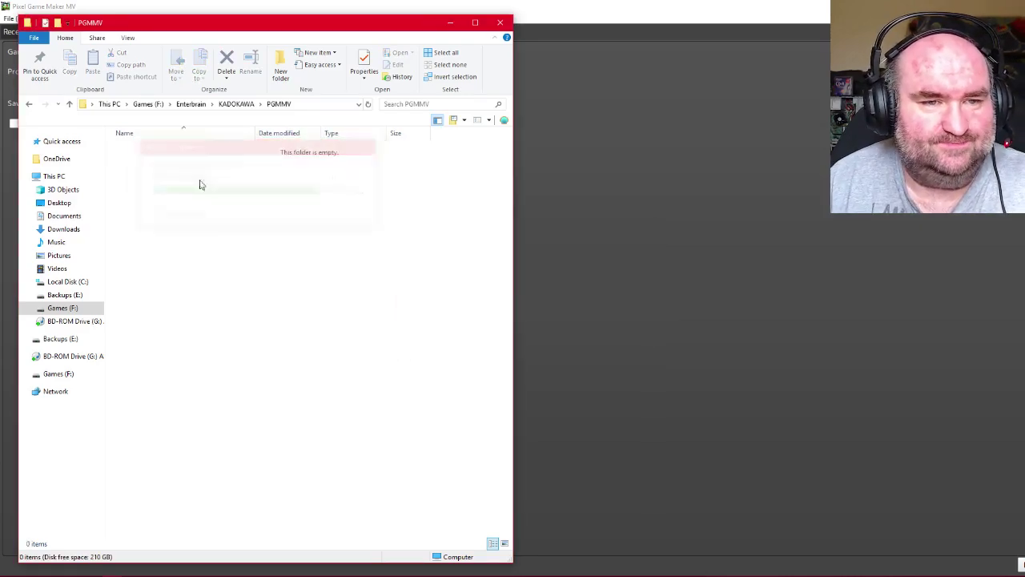
click(502, 25)
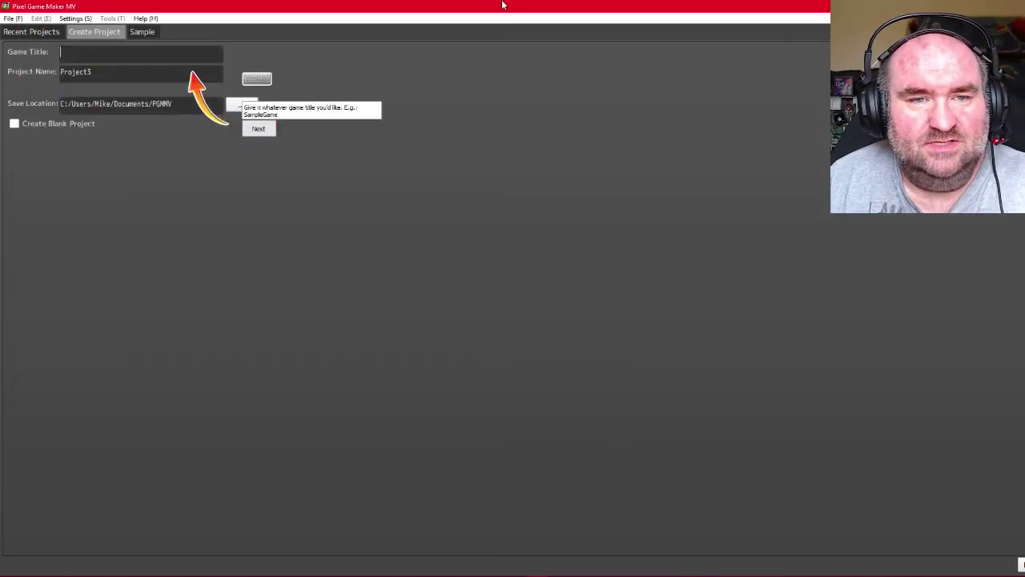
Switch to File Explorer and browse to the folder F:\Enterbrain\KADOKAWA\PGMMV
click(109, 575)
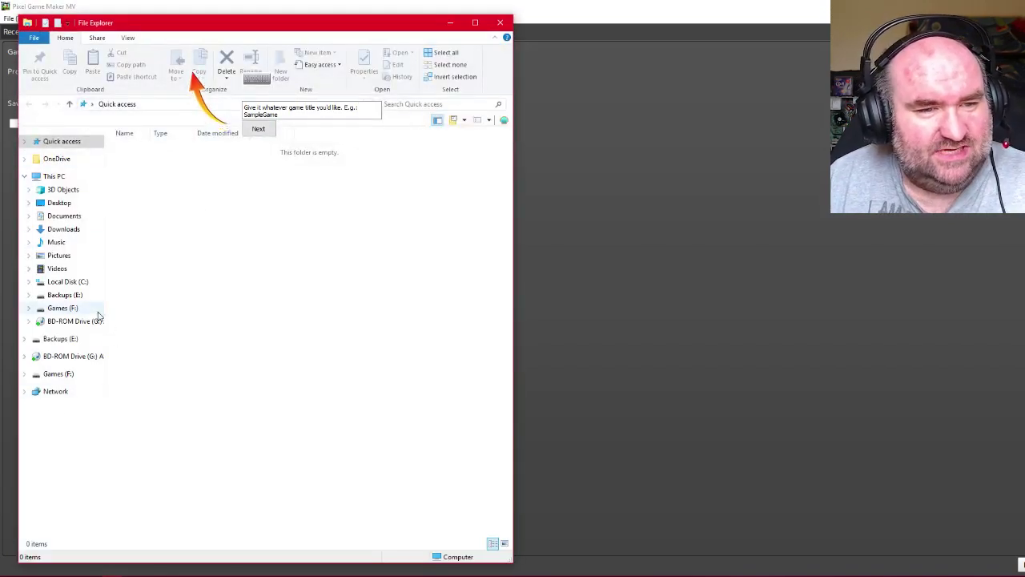
click(69, 307)
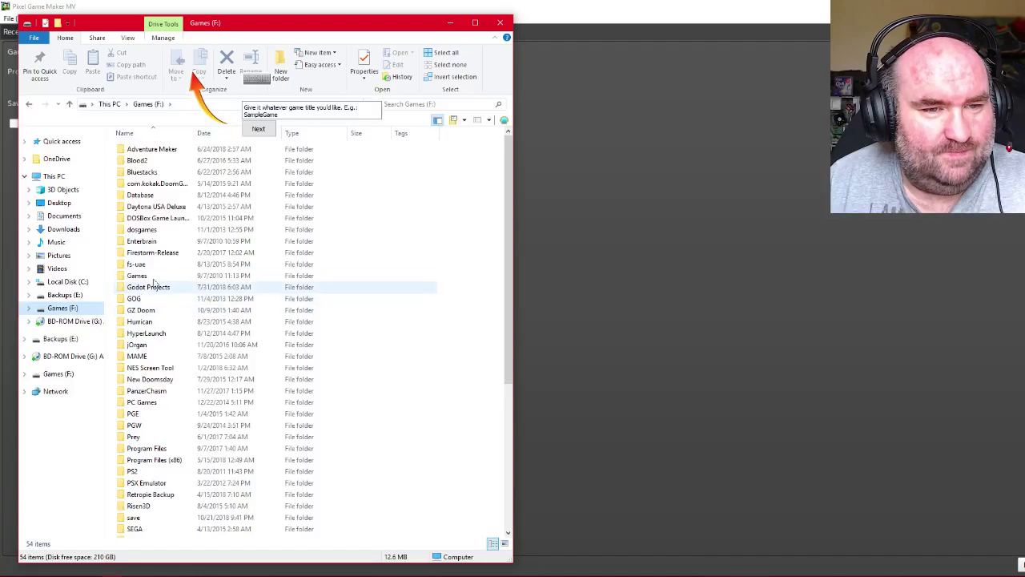
double_click(144, 241)
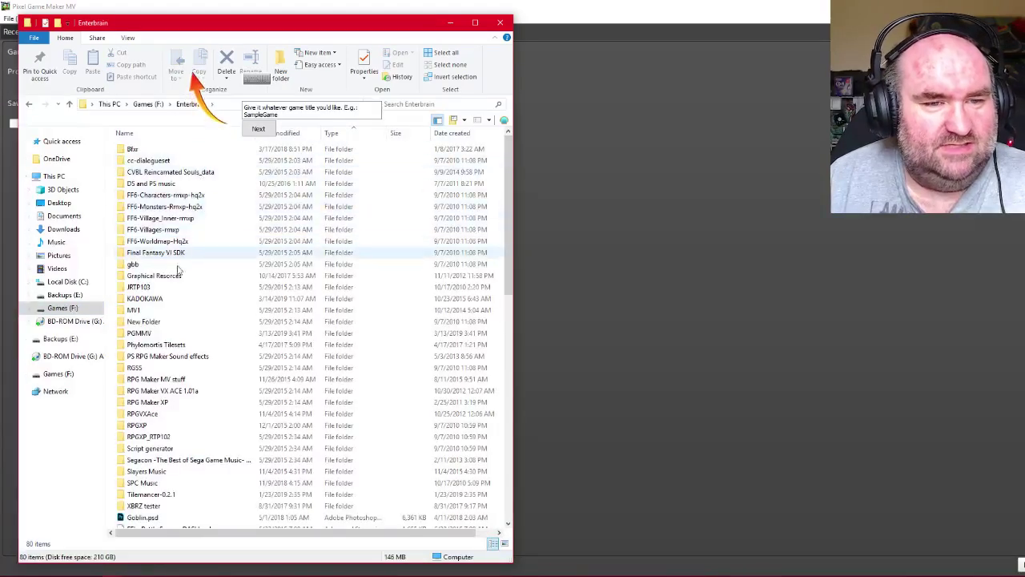
click(160, 300)
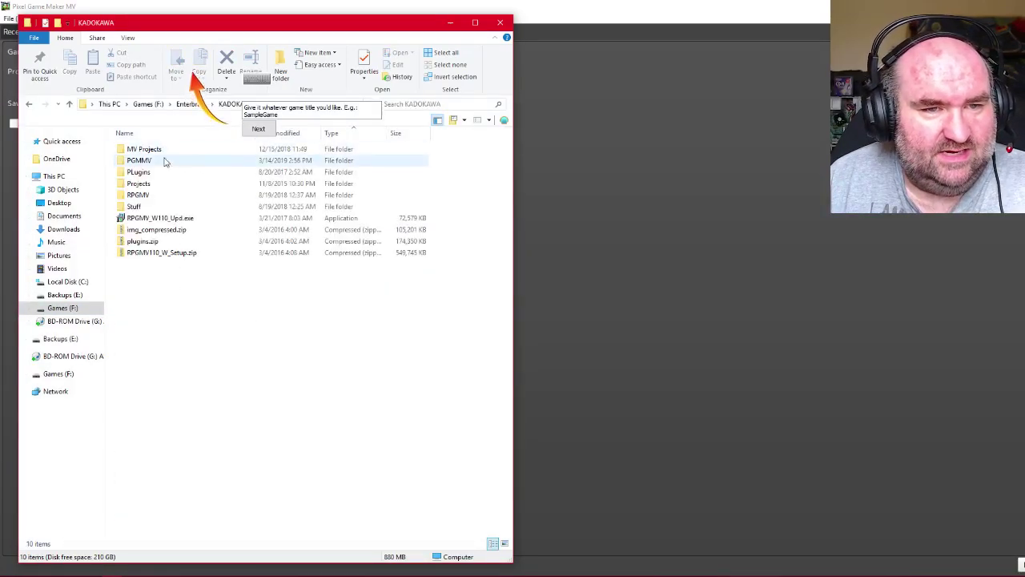
click(155, 161)
double_click(154, 161)
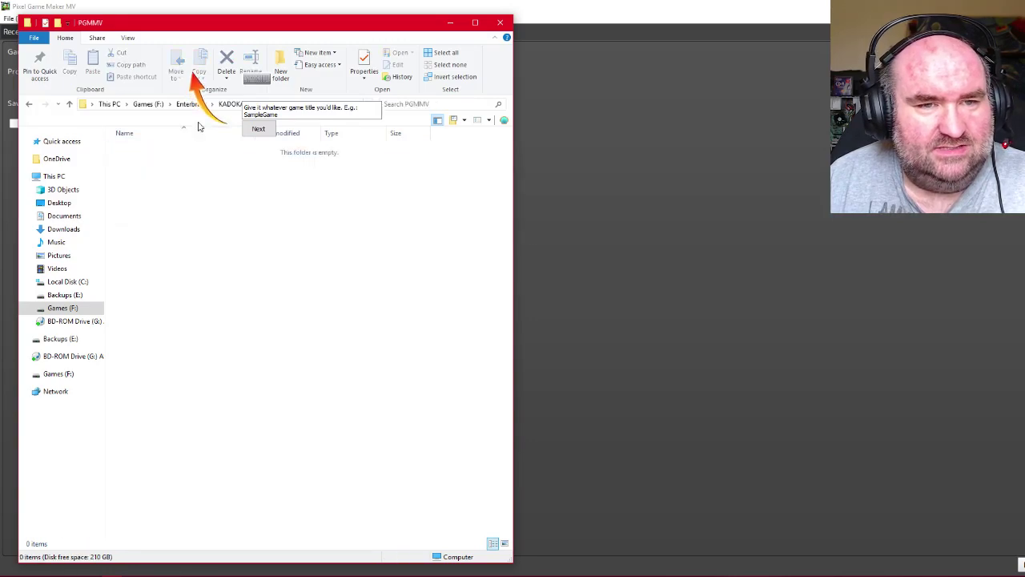
Copy the PGMMV folder's path, close File Explorer and replace the new project's save location with F:\Enterbrain\KADOKAWA\PGMMV
drag(352, 28, 645, 45)
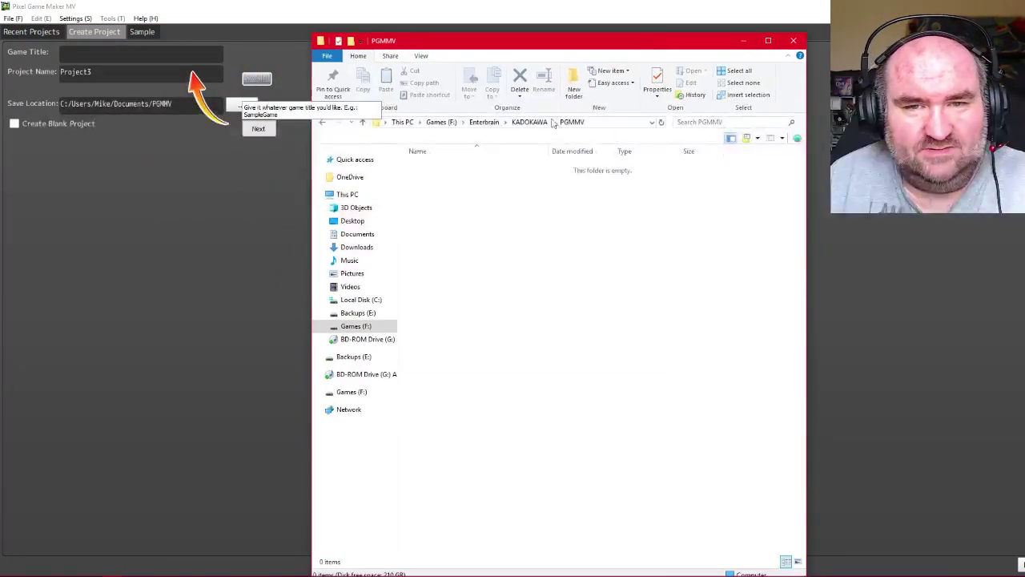
click(556, 122)
key(ctrl+c)
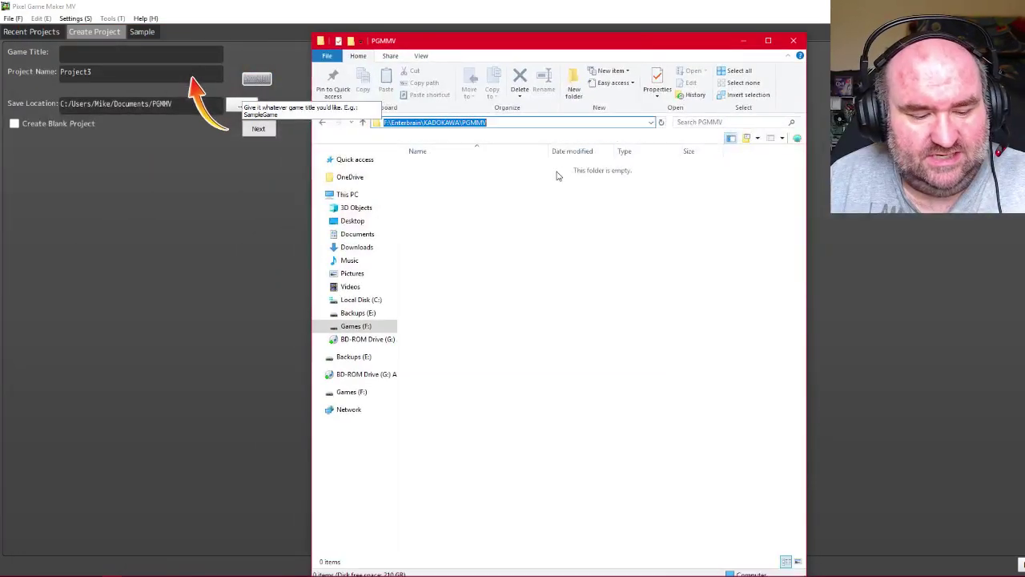
click(793, 41)
key(ctrl+v)
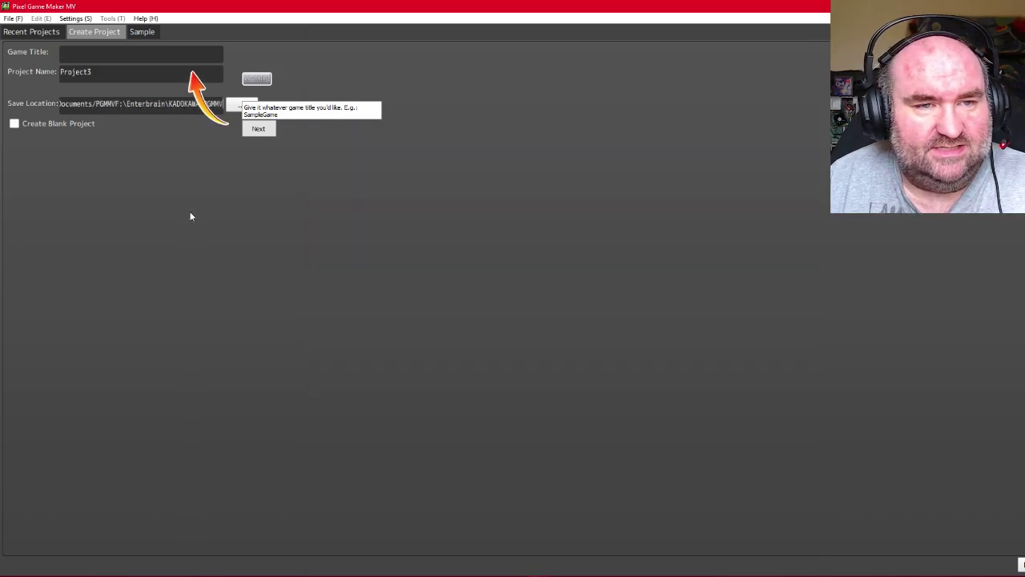
key(ctrl+a)
key(BackSpace)
key(ctrl+v)
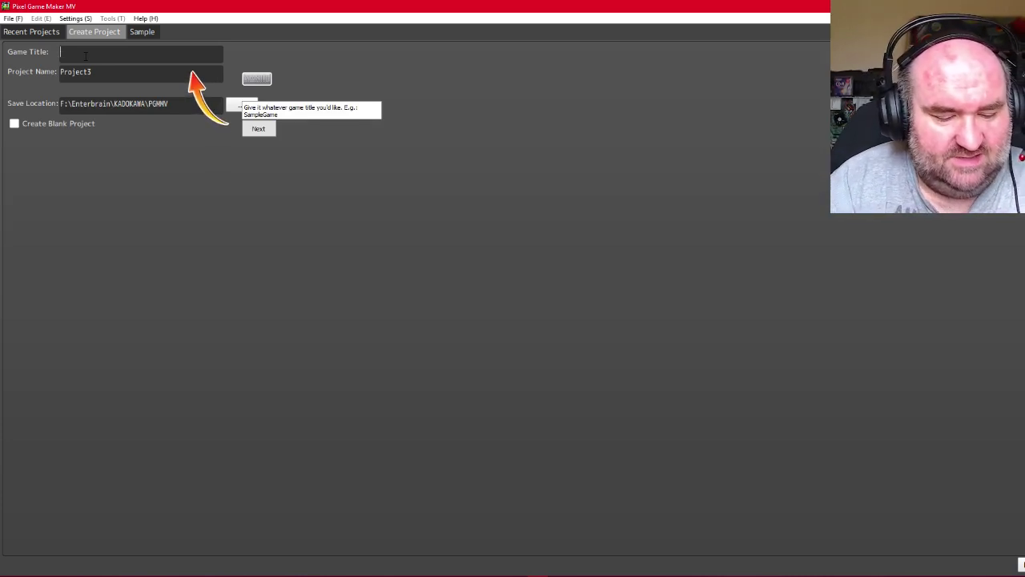
Set the game title to Test Game and the project name to First Test
text(tEST g)
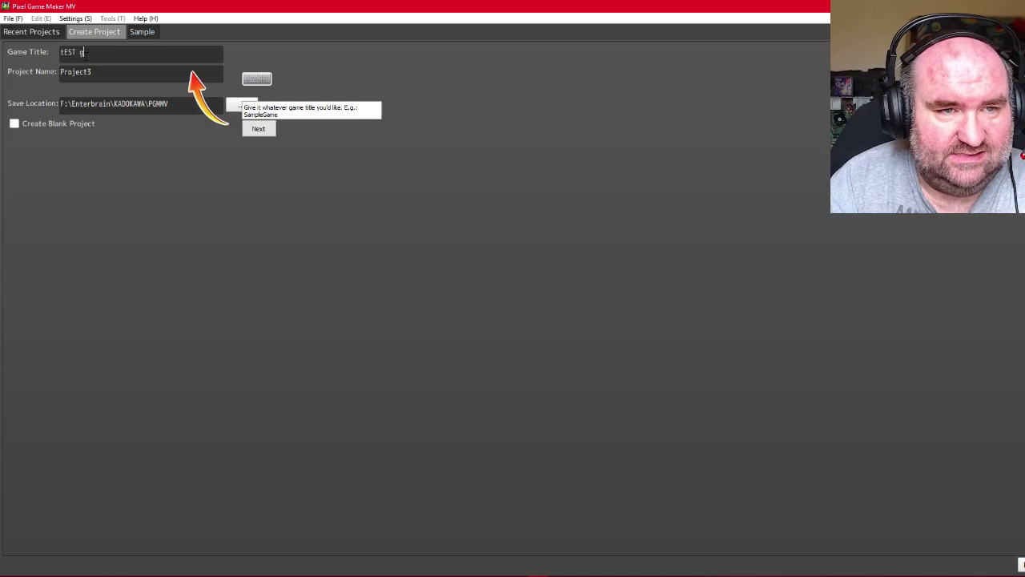
key(BackSpace)
key(BackSpace)
key(BackSpace)
key(BackSpace)
key(BackSpace)
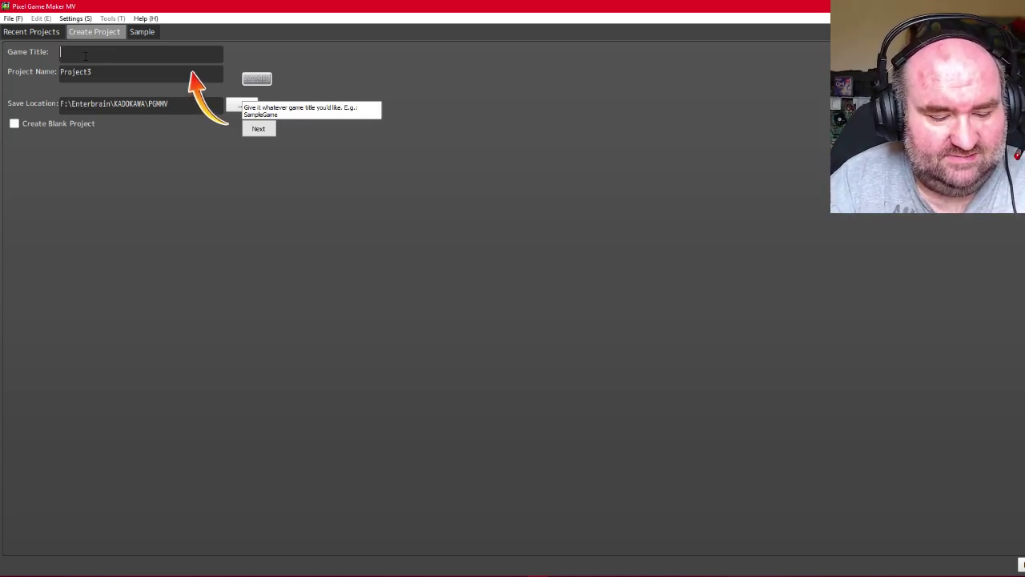
text(Test Games)
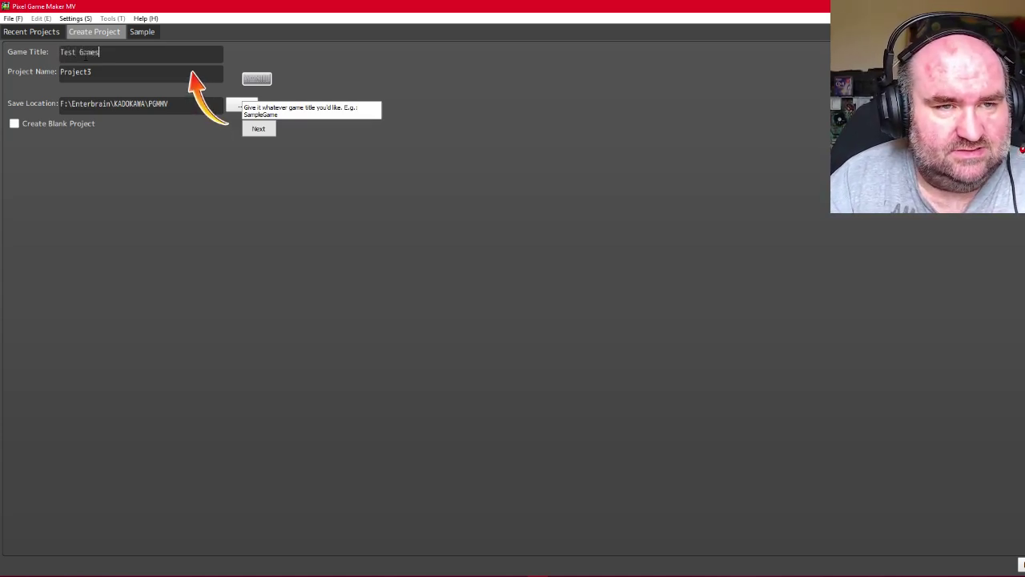
key(BackSpace)
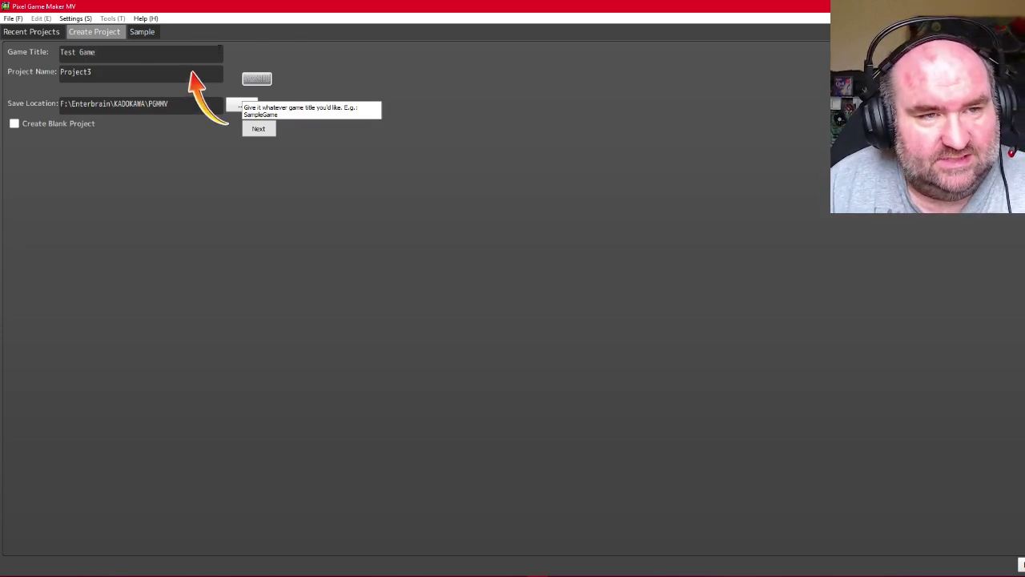
key(Tab)
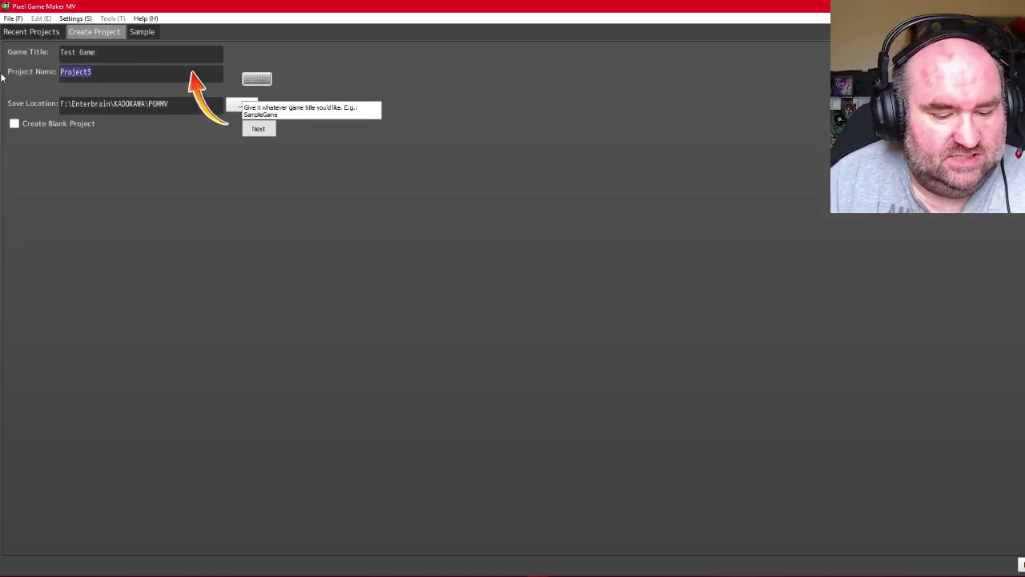
text(First Test)
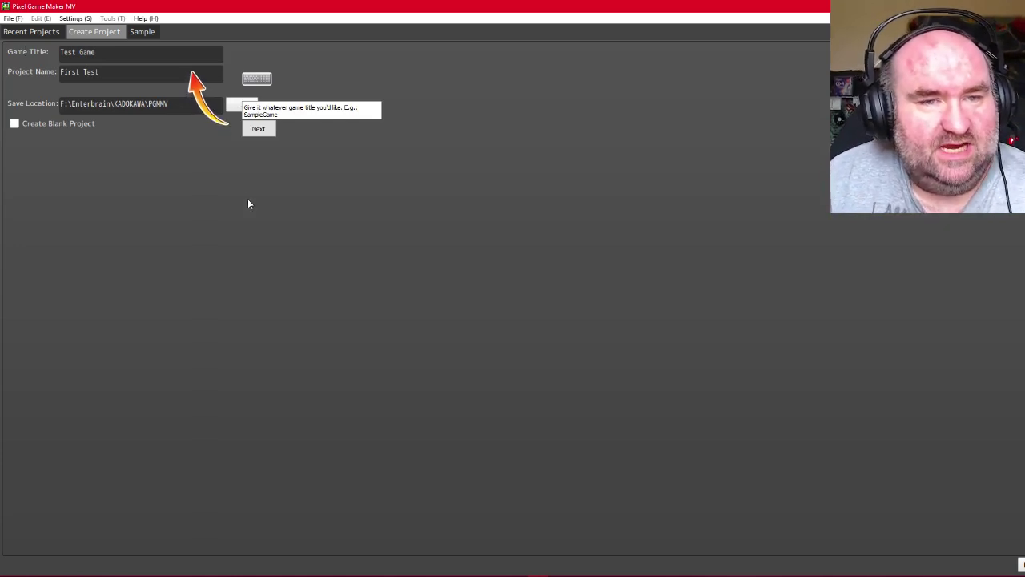
Advance past the title and name tutorial notes and create the project with the Side View Action game type
click(265, 136)
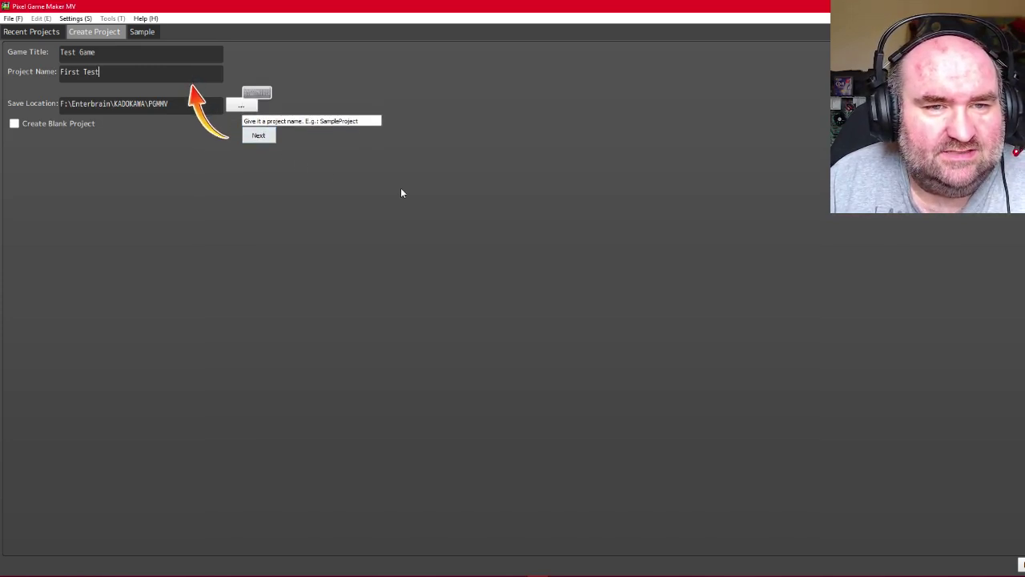
click(259, 141)
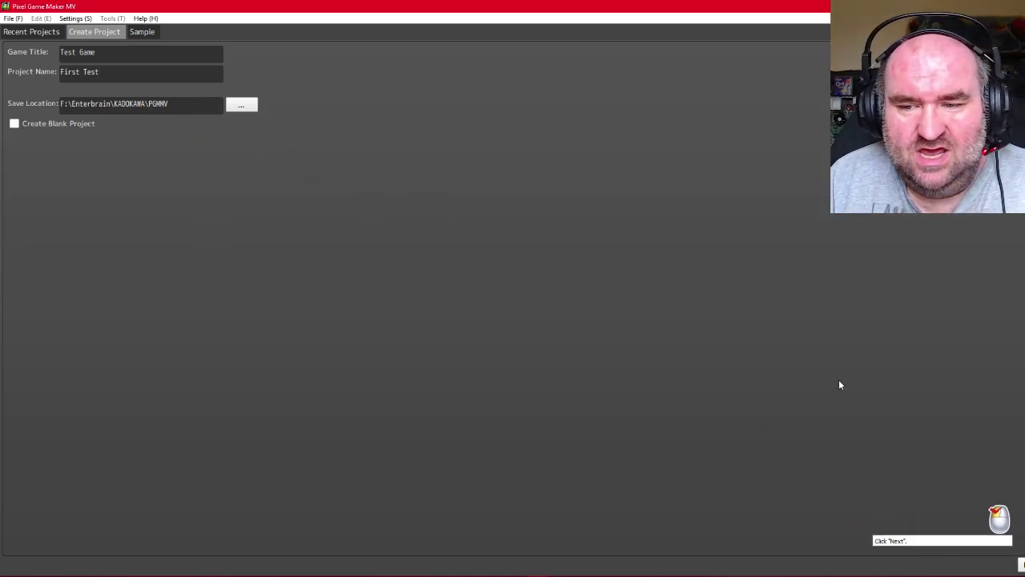
click(1022, 565)
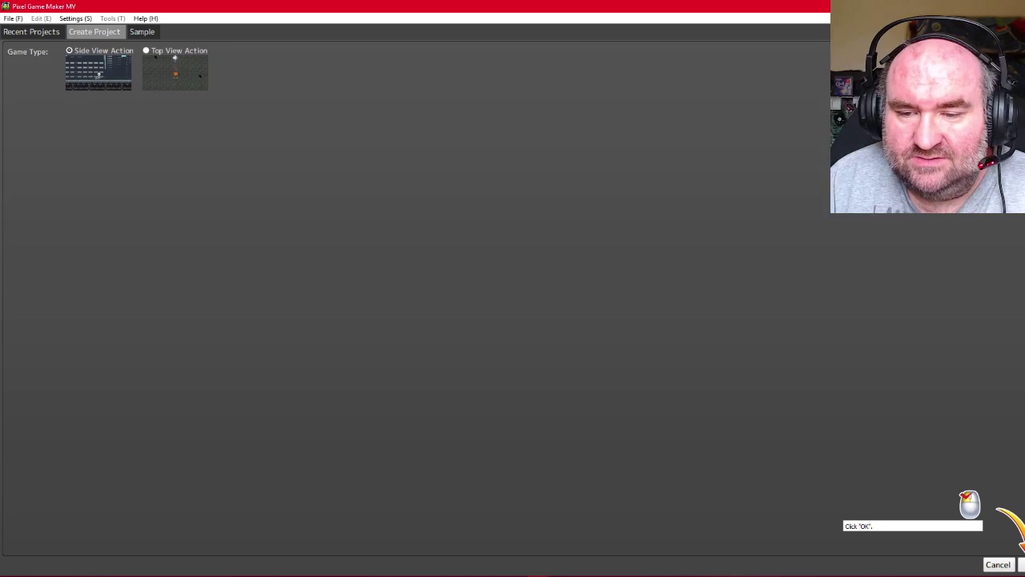
click(1022, 565)
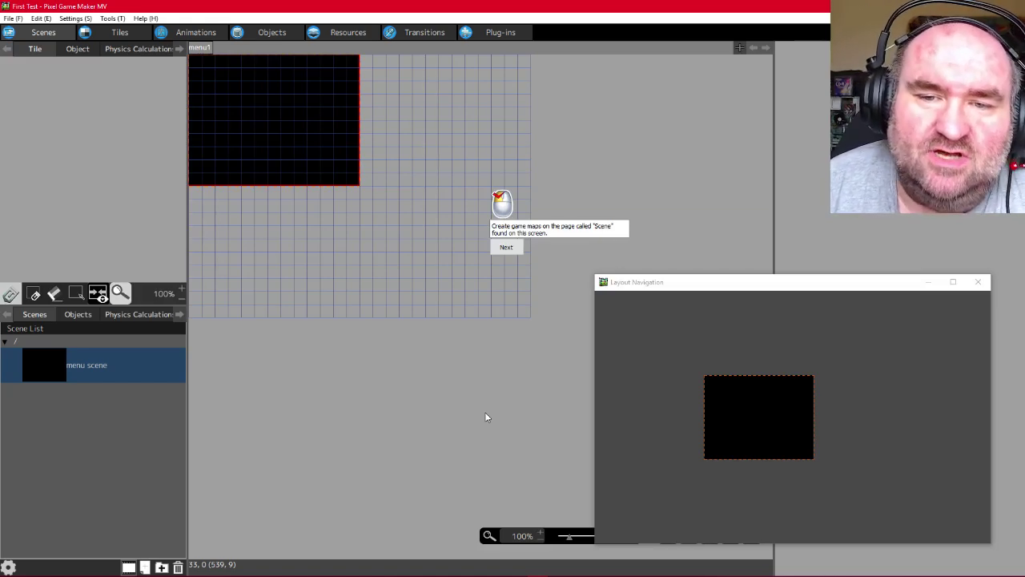
Move and resize the Layout Navigation window so it clears the scene canvas, and centre the canvas view on the camera frame
drag(812, 286, 862, 70)
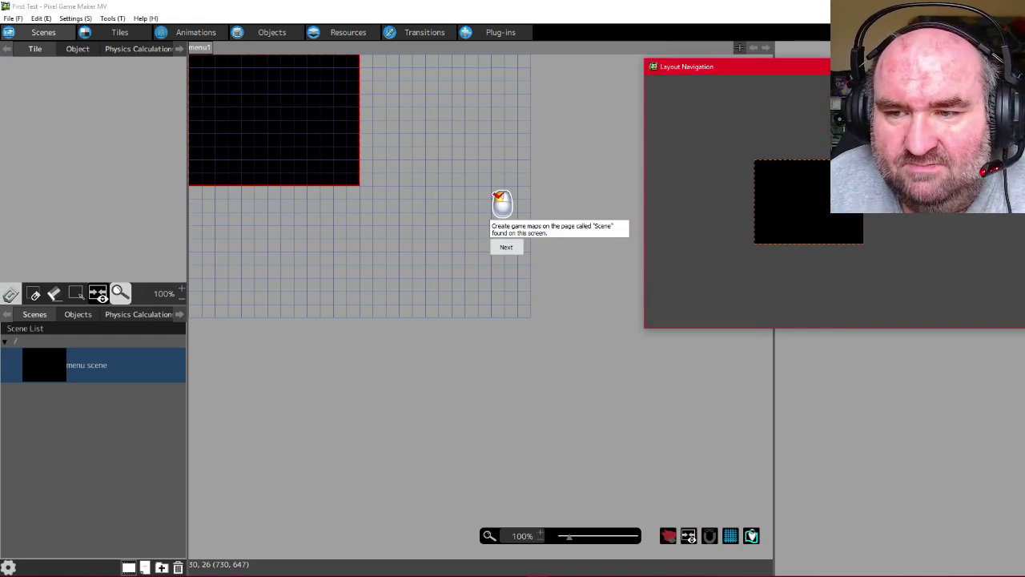
drag(1024, 327, 980, 422)
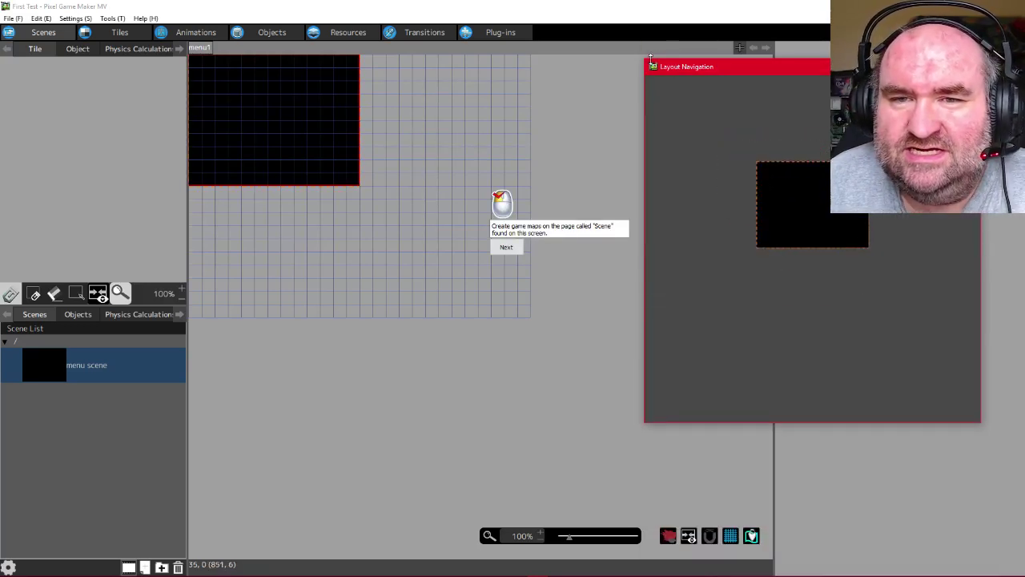
drag(647, 64, 604, 42)
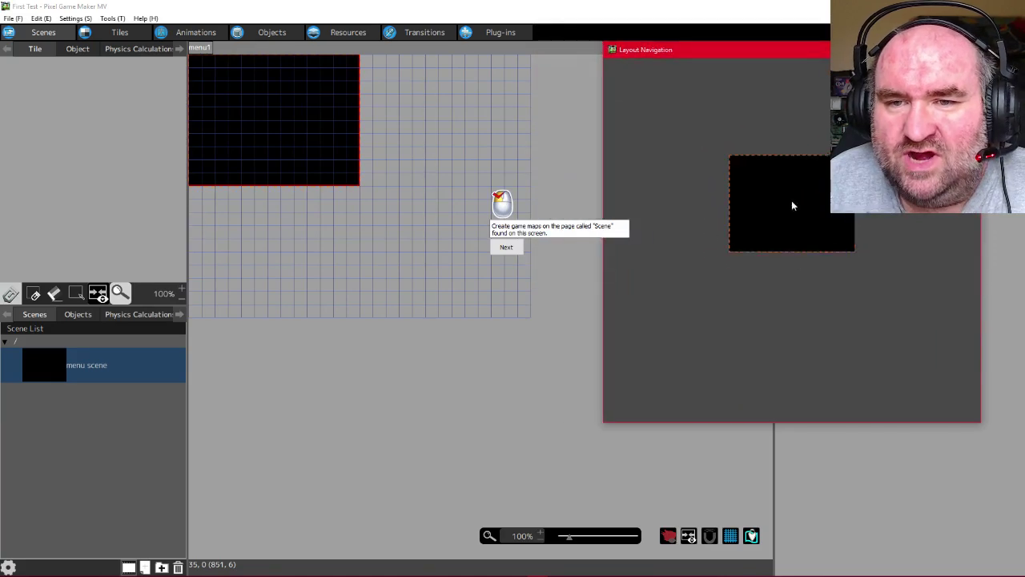
click(775, 184)
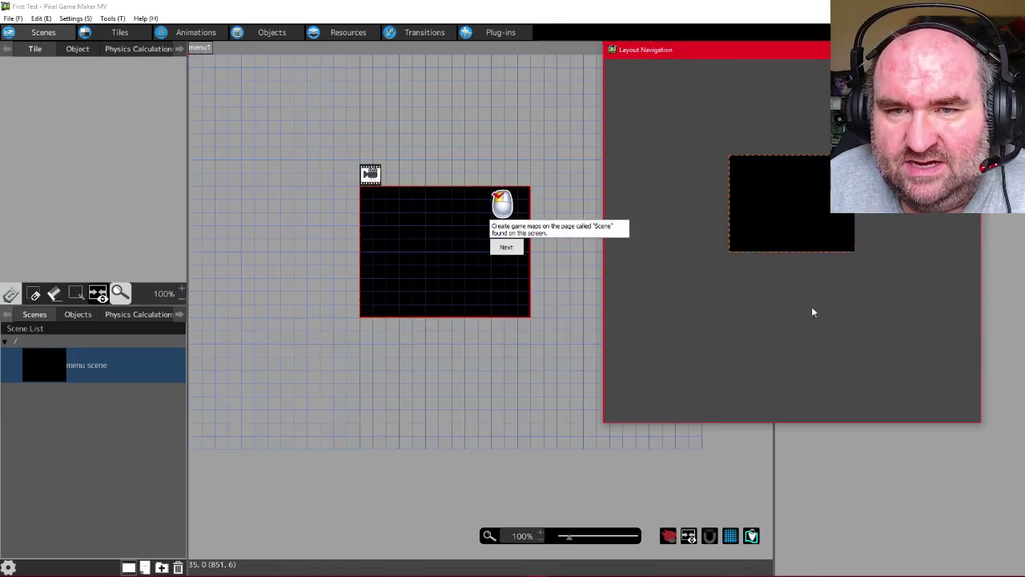
click(615, 51)
click(671, 50)
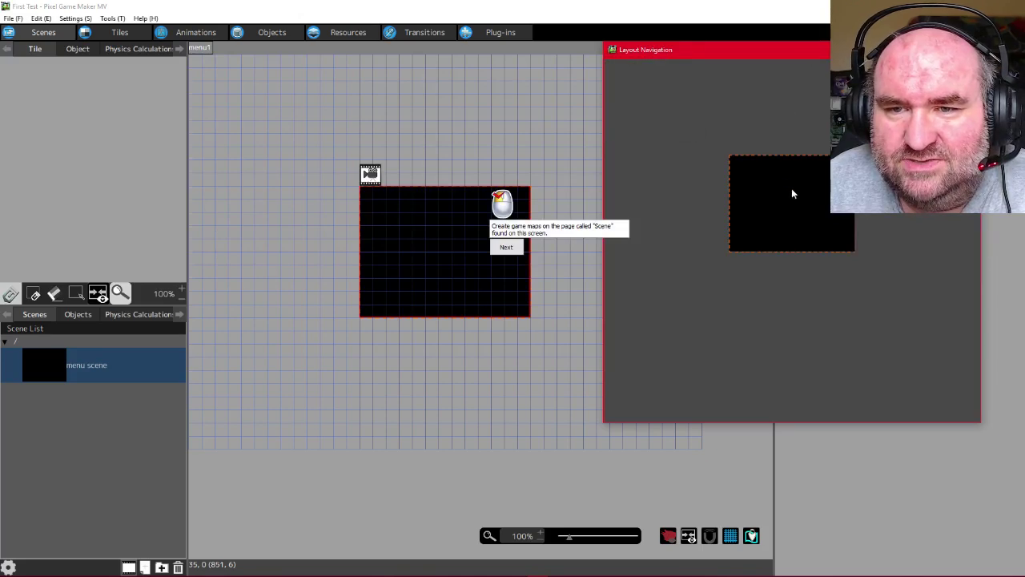
drag(979, 422, 1017, 503)
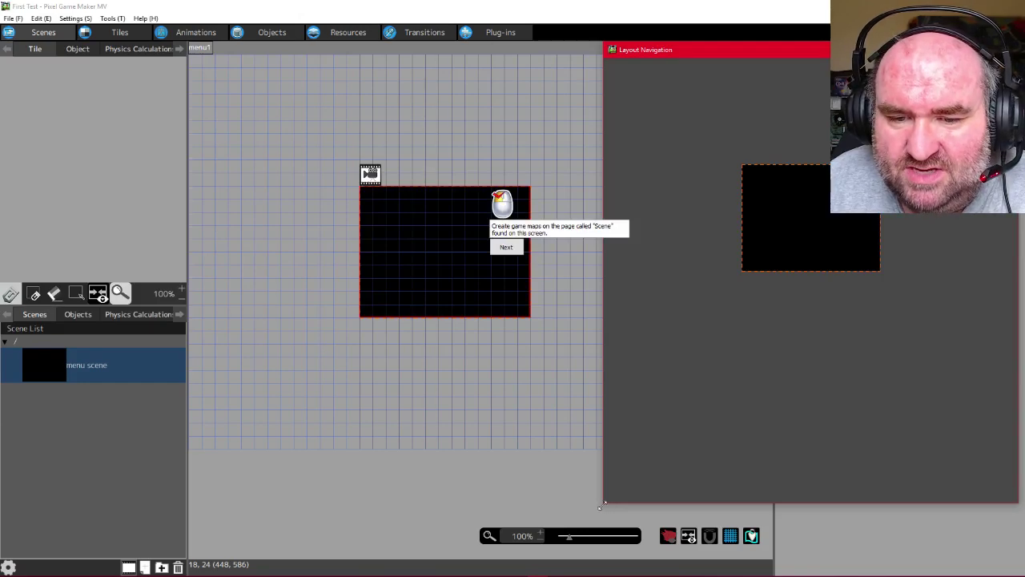
drag(603, 506, 705, 348)
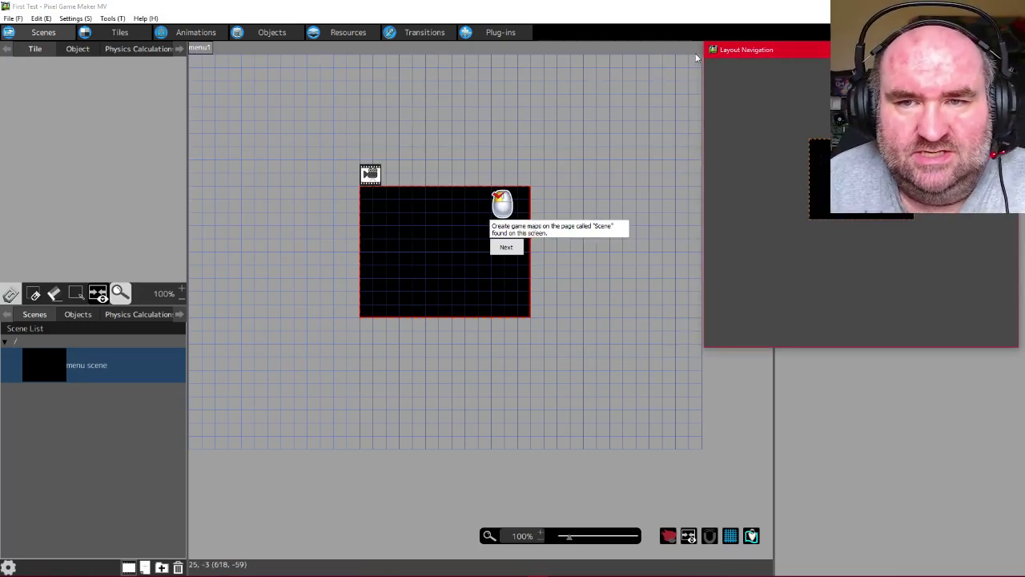
drag(761, 53, 781, 66)
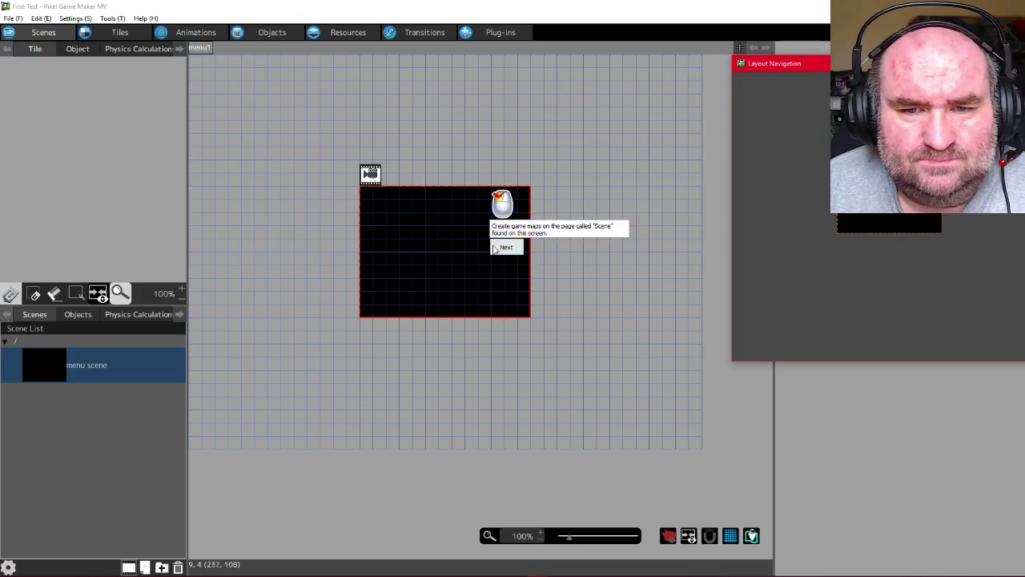
Advance through the tutorial notes introducing scenes until it asks for a scene to be added
click(46, 36)
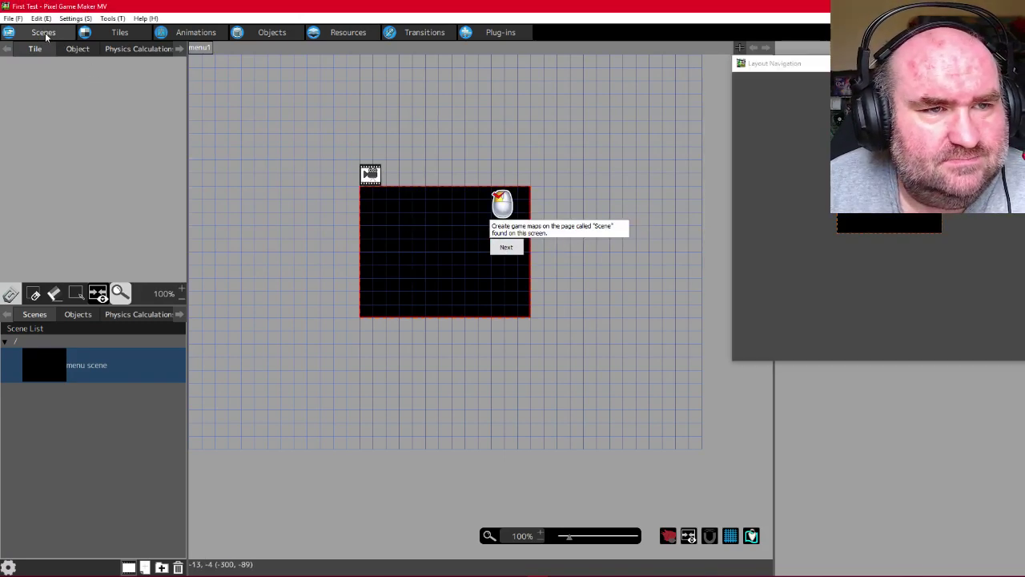
click(506, 249)
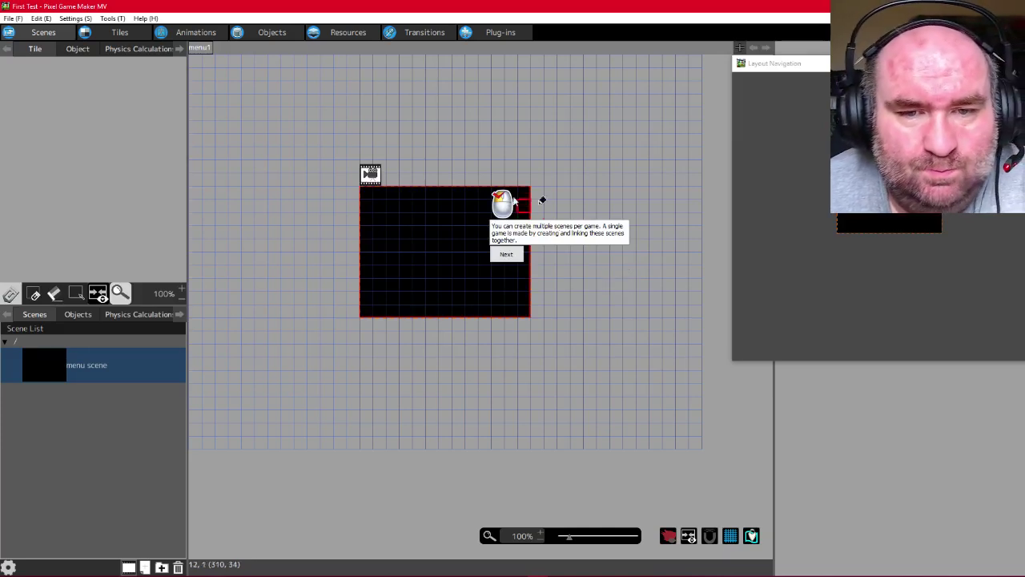
click(506, 255)
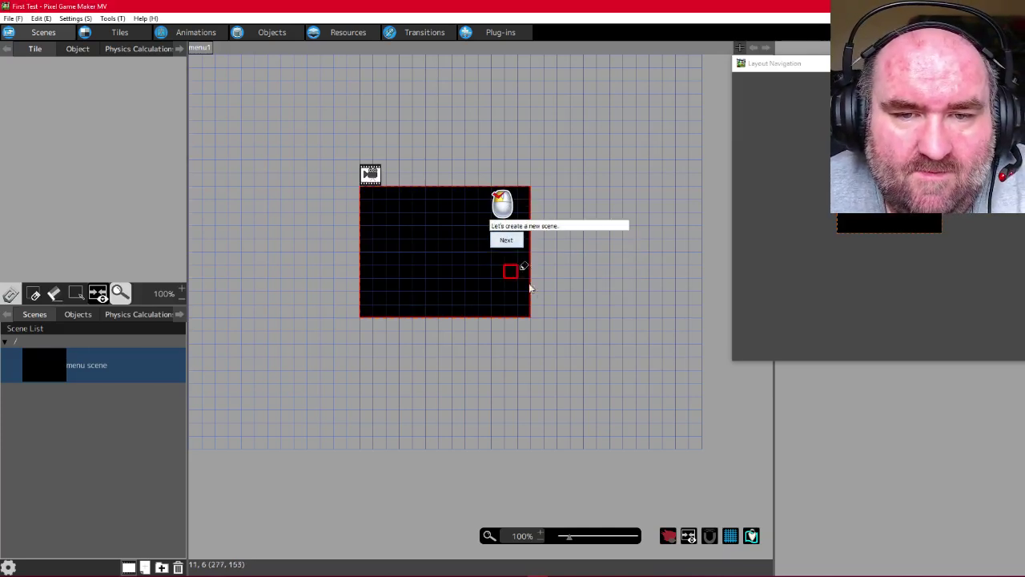
click(507, 240)
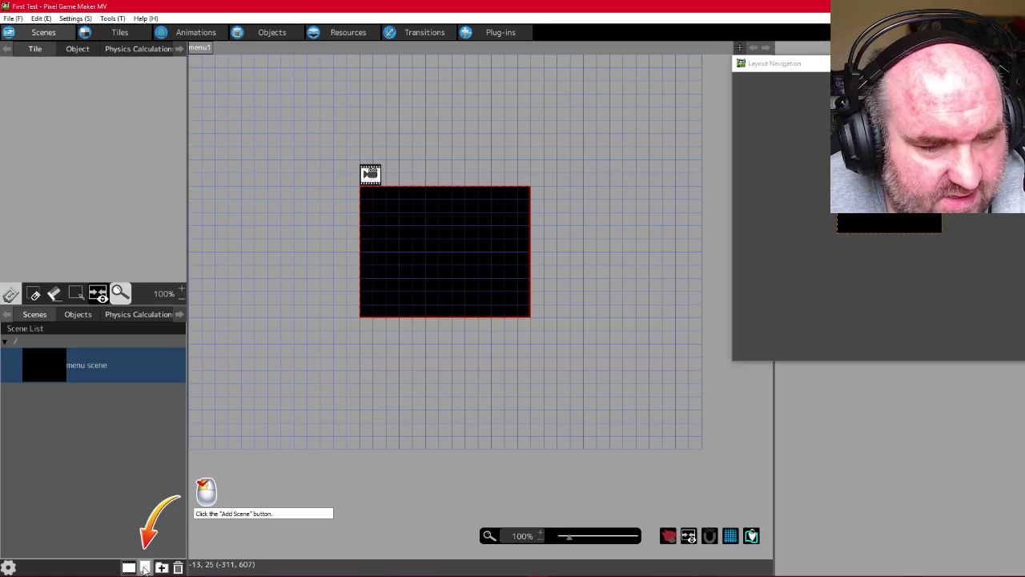
Add a new scene and change its name to Scene 1 in the scene settings
click(145, 567)
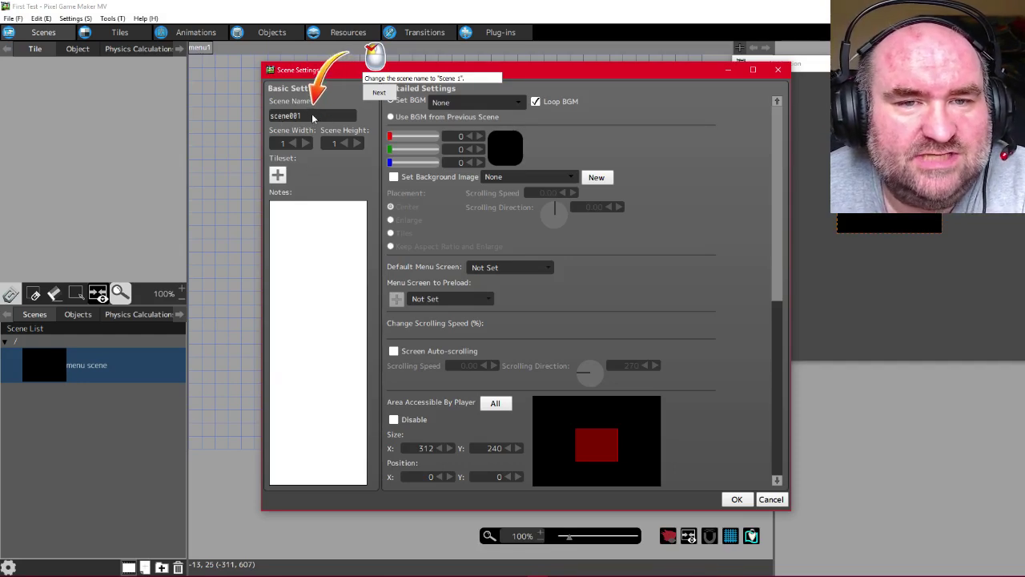
key(BackSpace)
key(BackSpace)
key(BackSpace)
key(BackSpace)
key(BackSpace)
key(BackSpace)
key(BackSpace)
key(BackSpace)
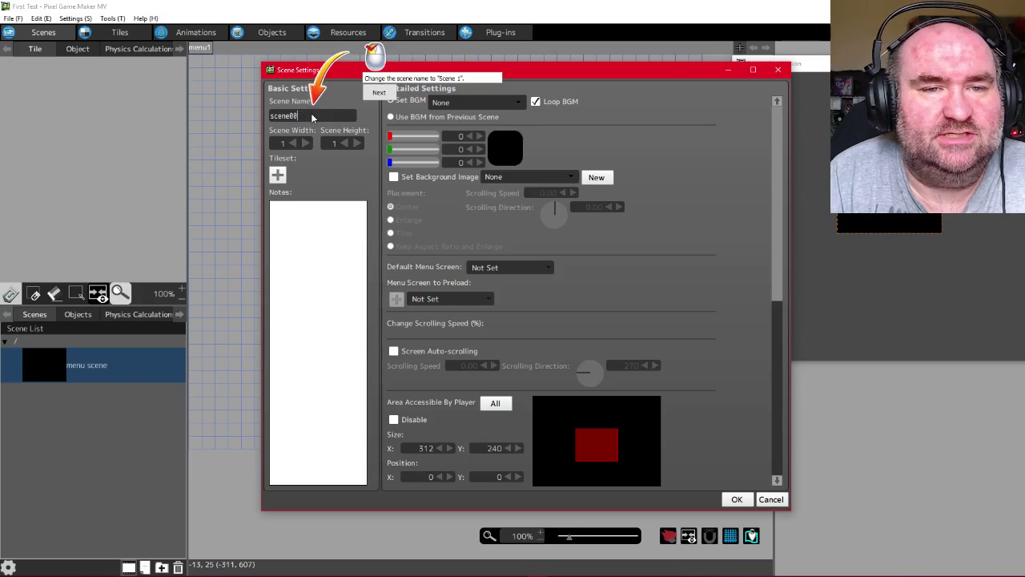
text(Scene )
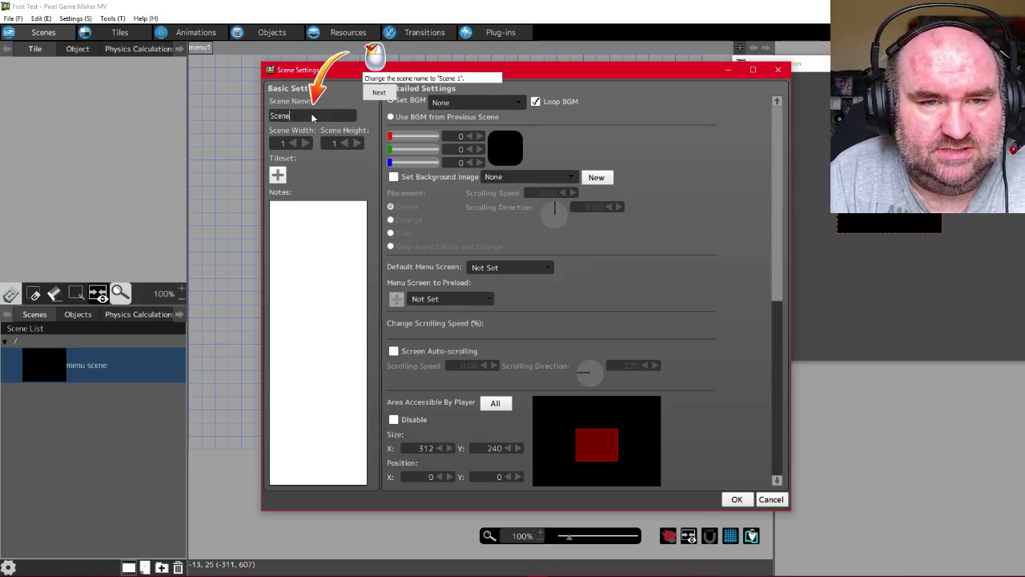
text(1)
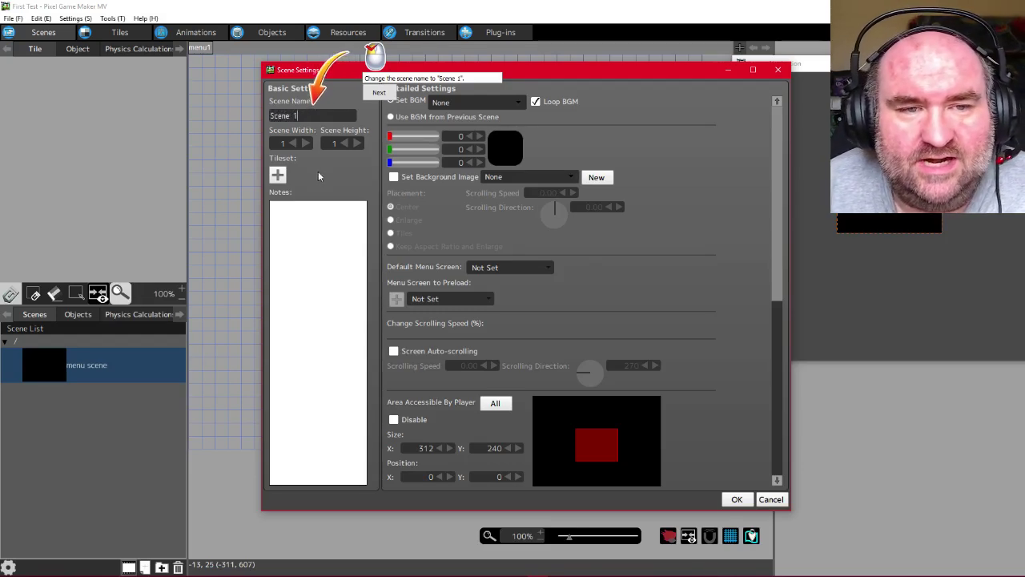
Add a tileset to Scene 1 and choose SCAFFOLD - SF, advancing the tutorial notes along the way
click(387, 94)
click(390, 94)
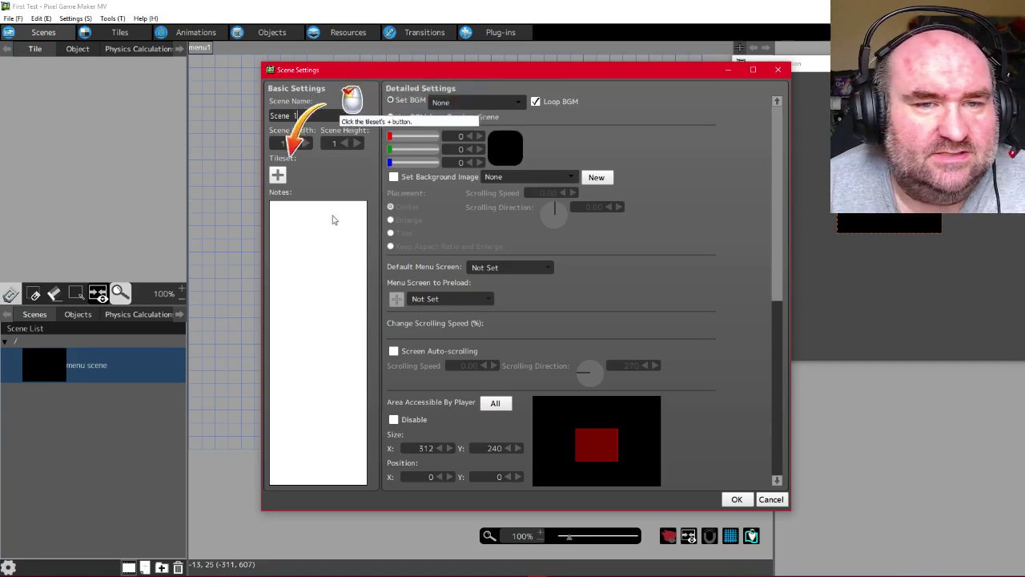
click(278, 175)
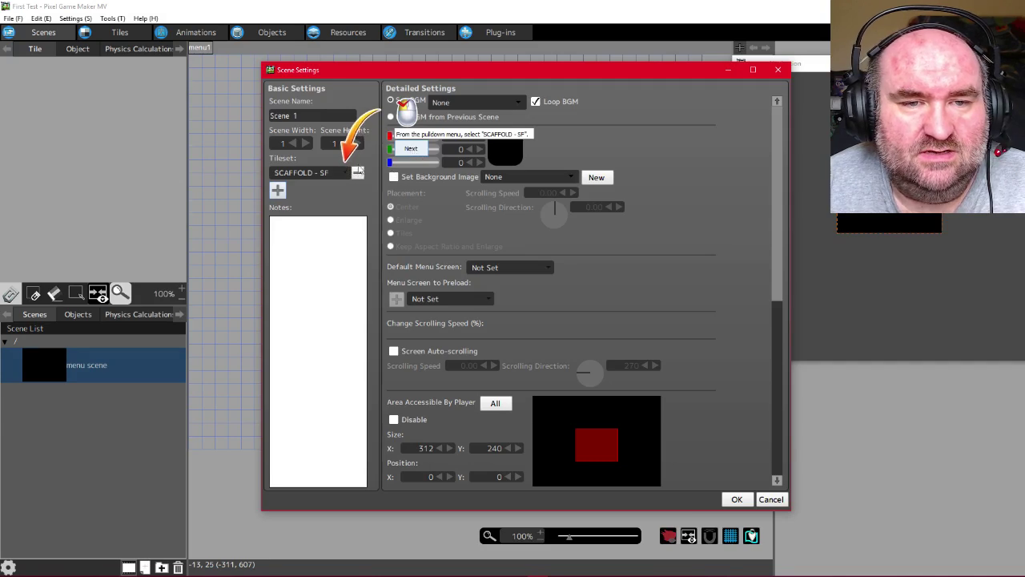
click(322, 174)
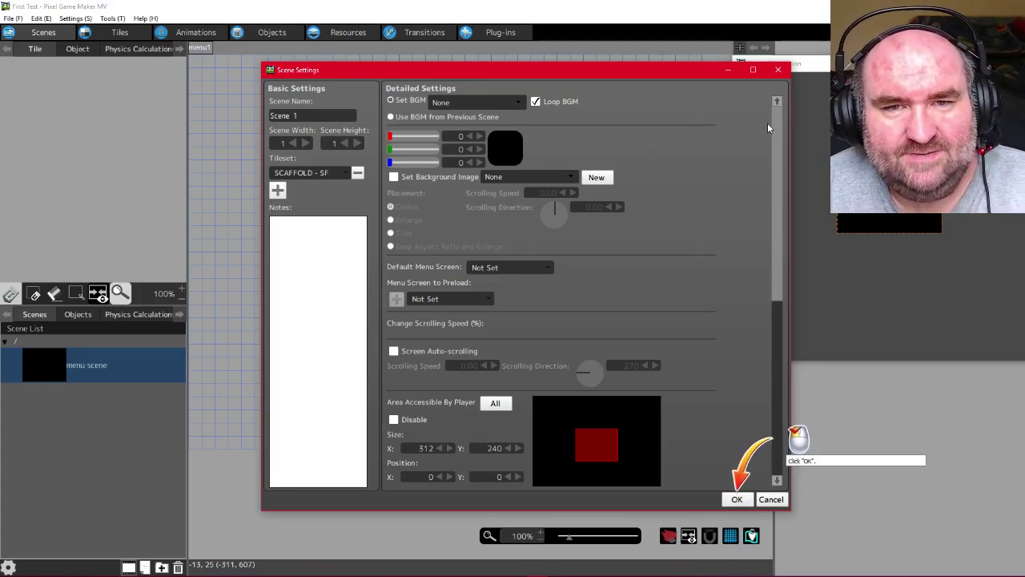
Look through the available background music for the scene, including the DF_BGM tracks, without choosing one
click(518, 103)
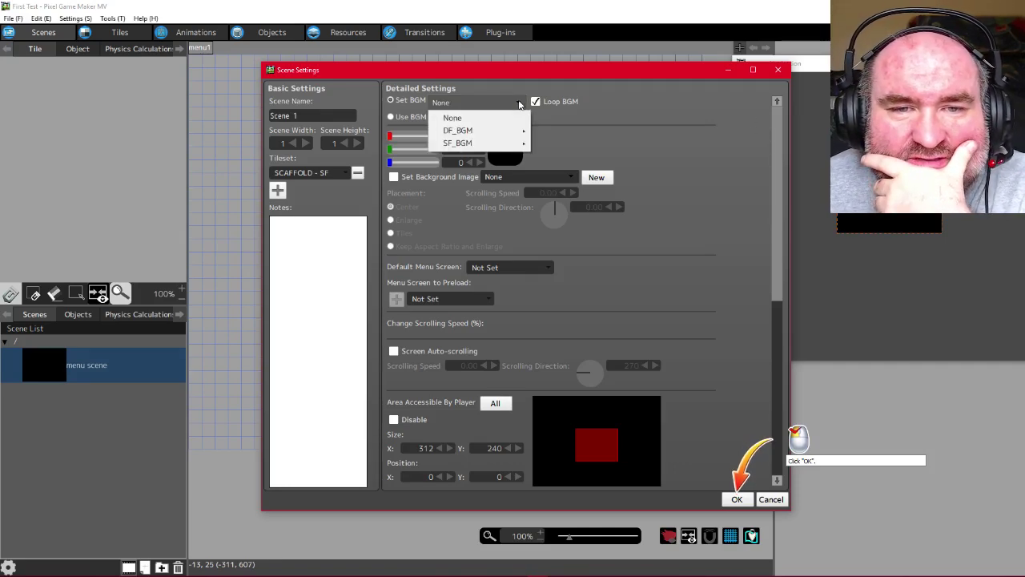
mouse_move(512, 130)
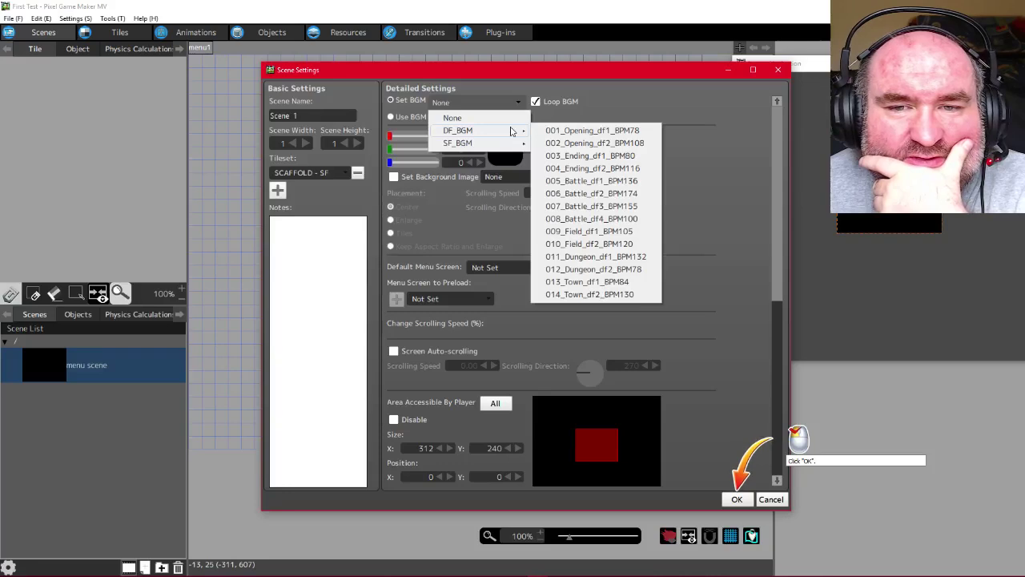
click(686, 95)
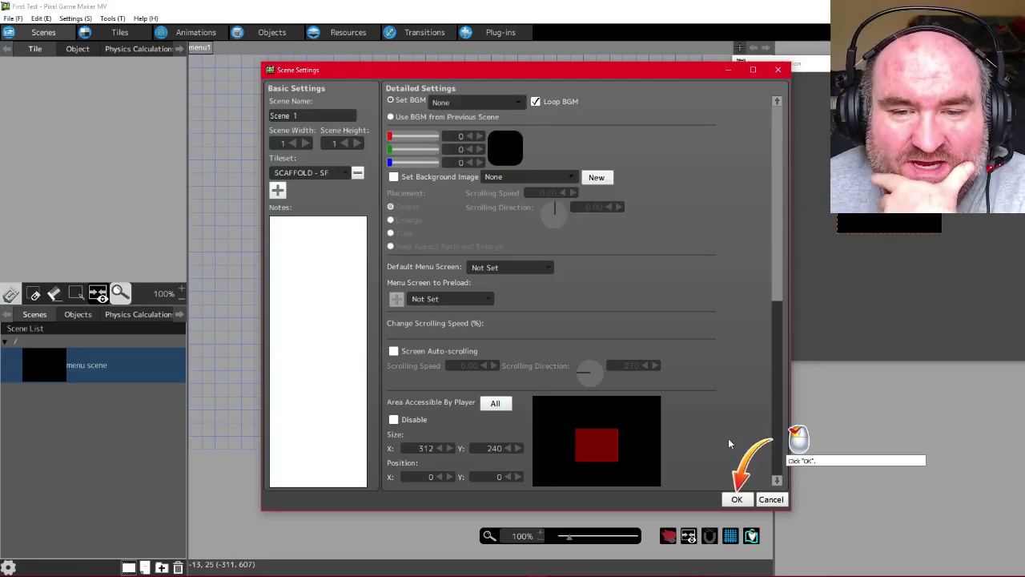
click(519, 102)
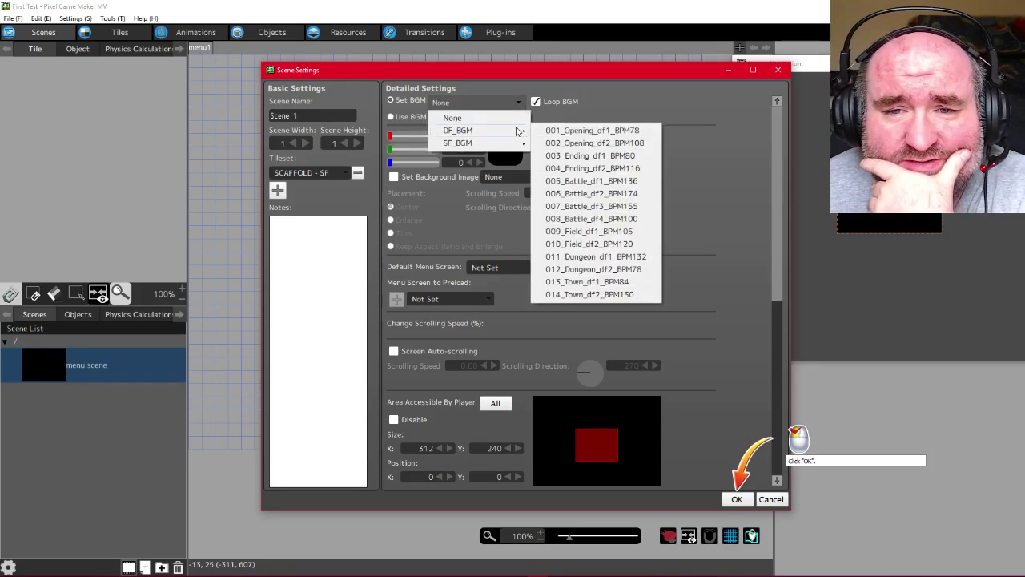
click(609, 76)
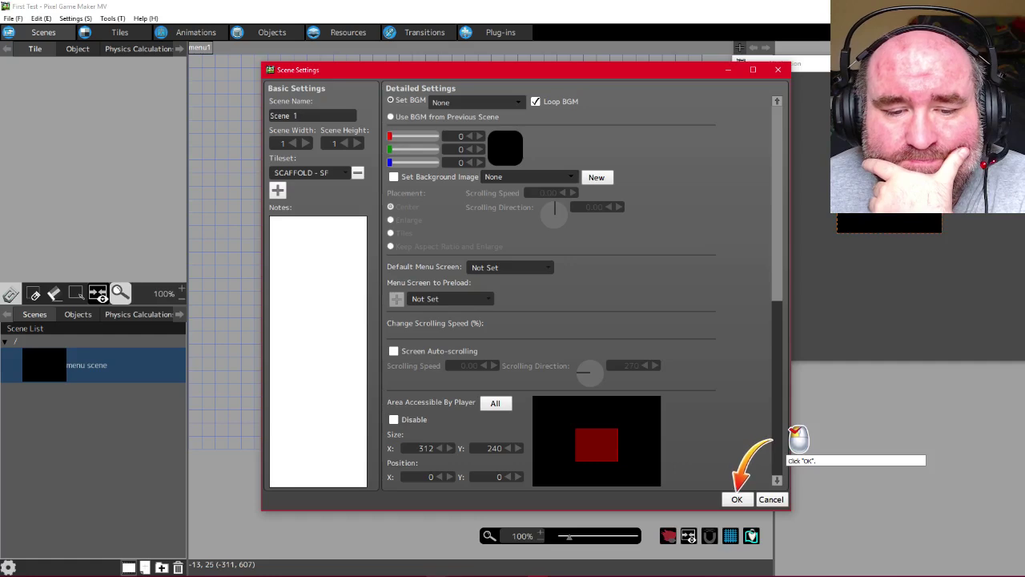
Switch to the YouTube live dashboard in the browser, check the live chat, and return to Pixel Game Maker MV
click(437, 576)
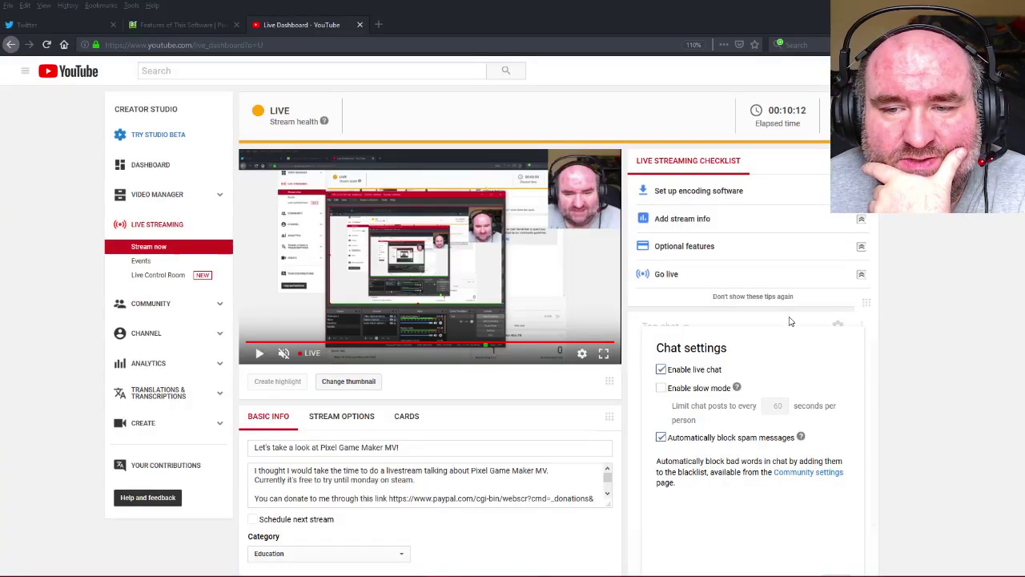
scroll(952, 356, down, 3)
click(840, 386)
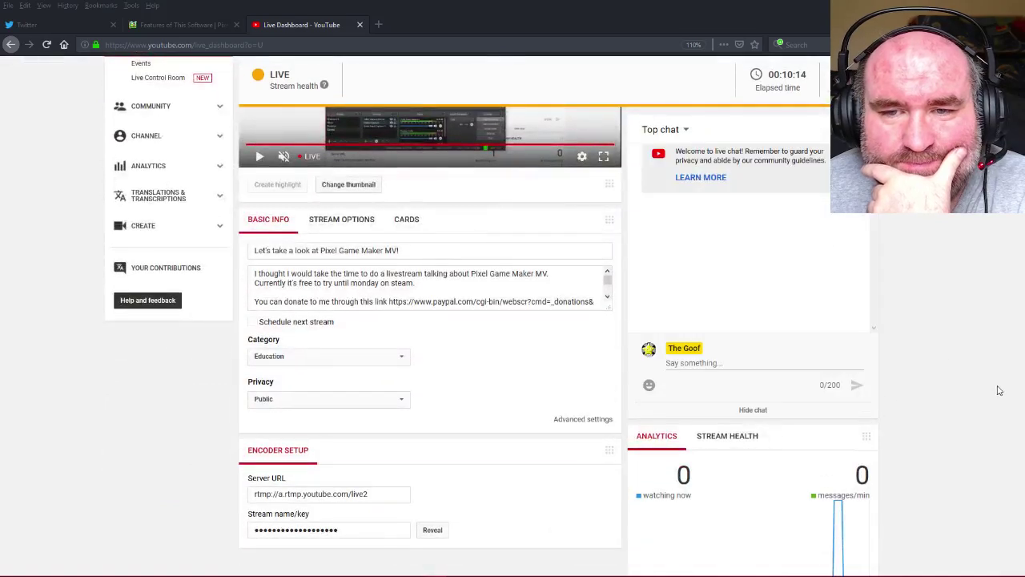
scroll(969, 377, up, 2)
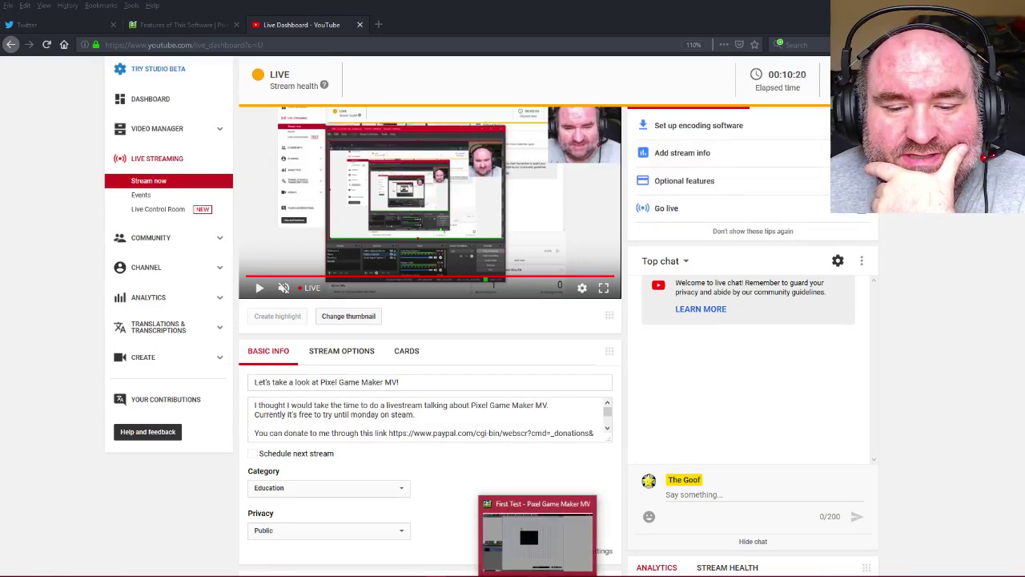
mouse_move(558, 575)
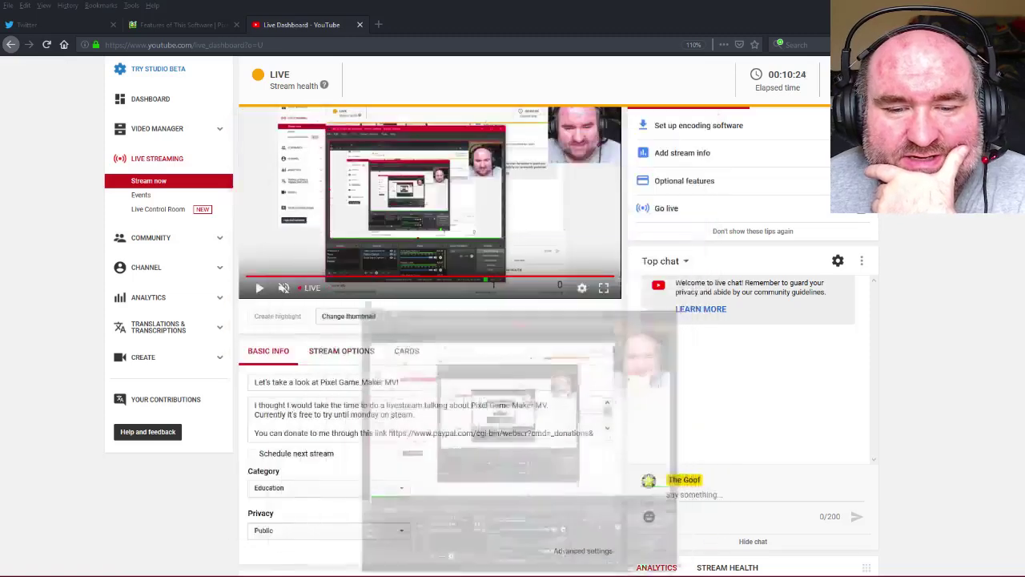
click(559, 575)
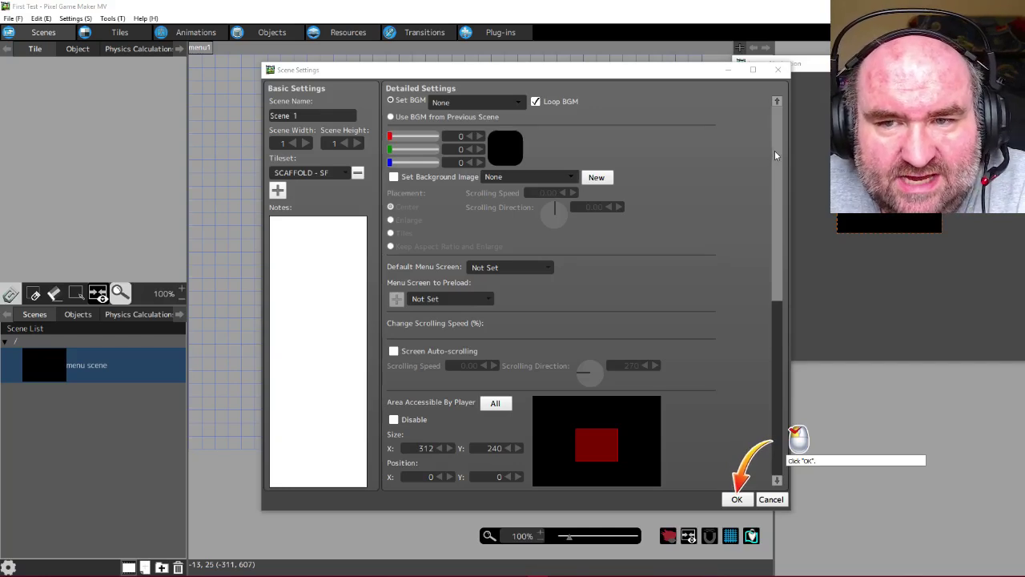
Review the player area, camera area and scene effects in the detailed settings, and accept the settings of Scene 1
drag(775, 151, 737, 227)
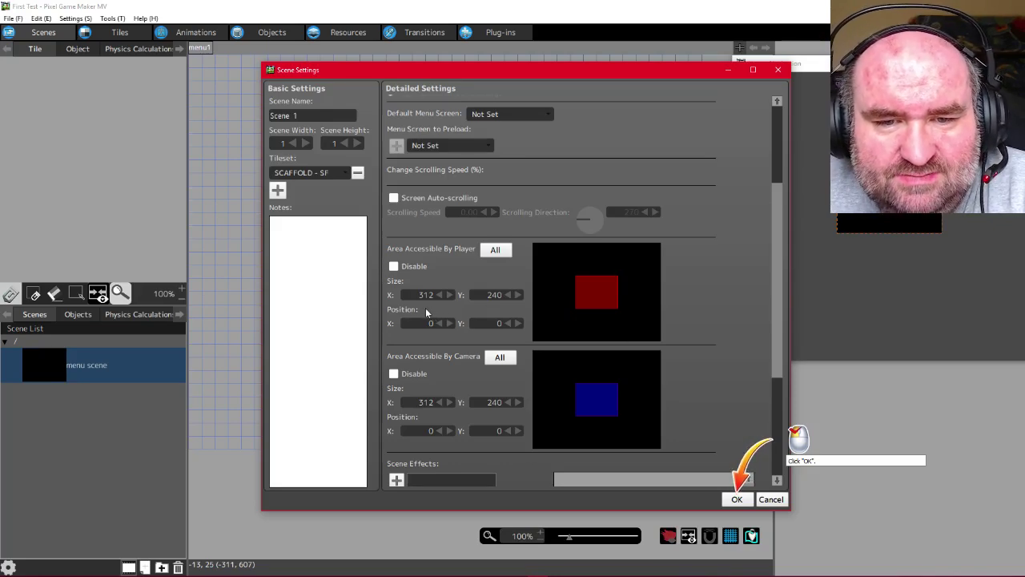
scroll(461, 321, down, 2)
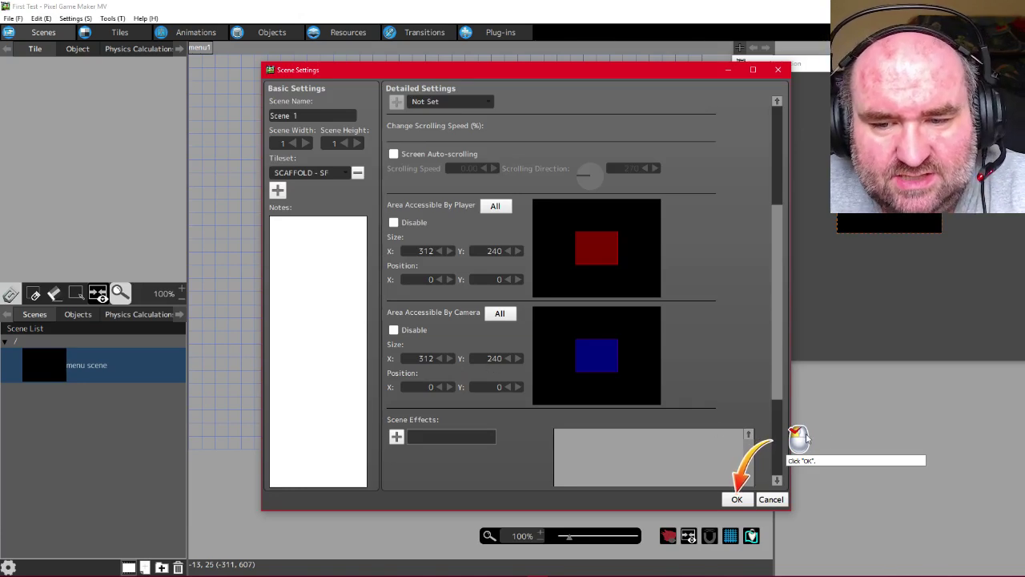
scroll(727, 333, down, 2)
scroll(721, 277, up, 2)
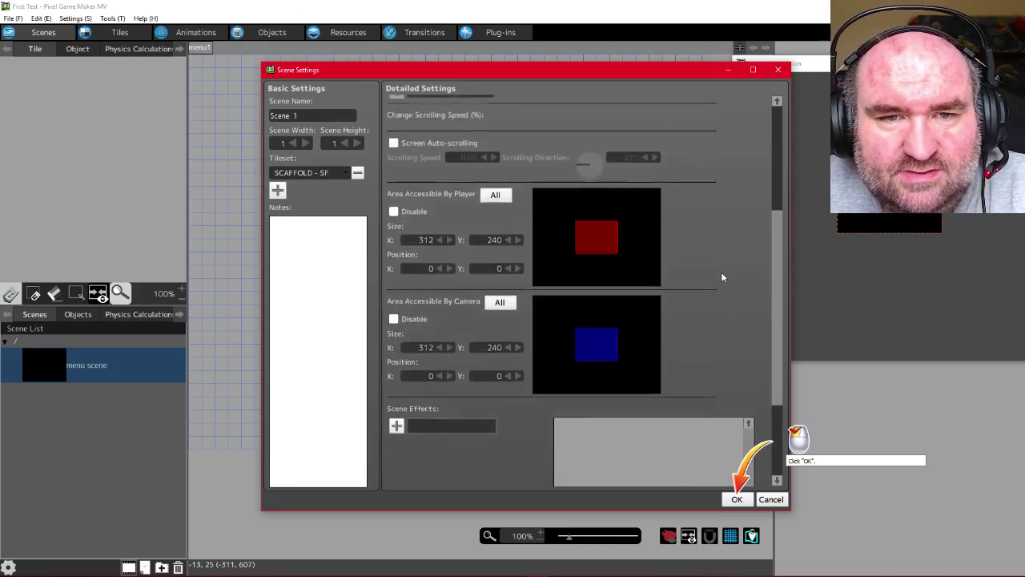
scroll(748, 339, down, 2)
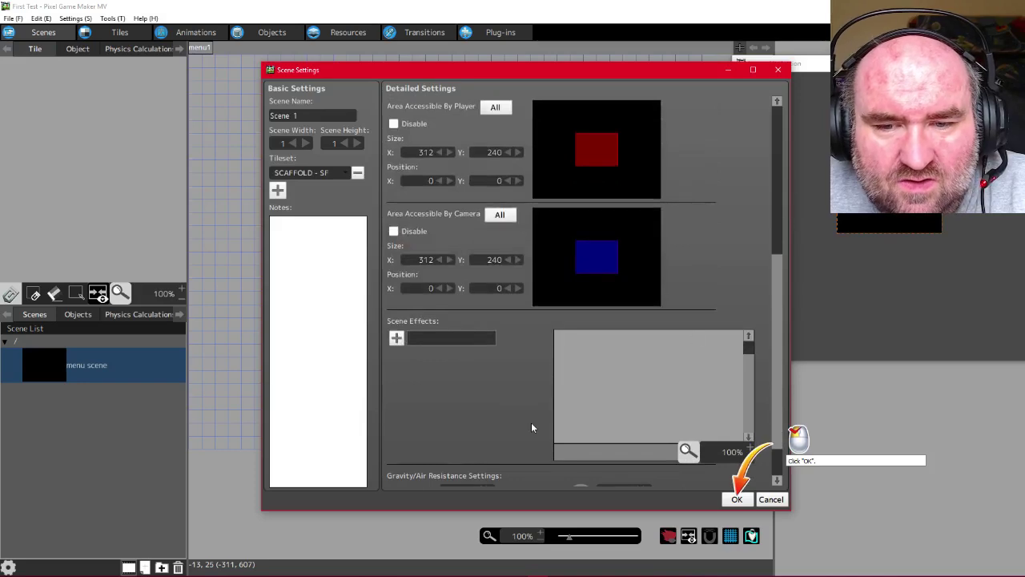
click(737, 499)
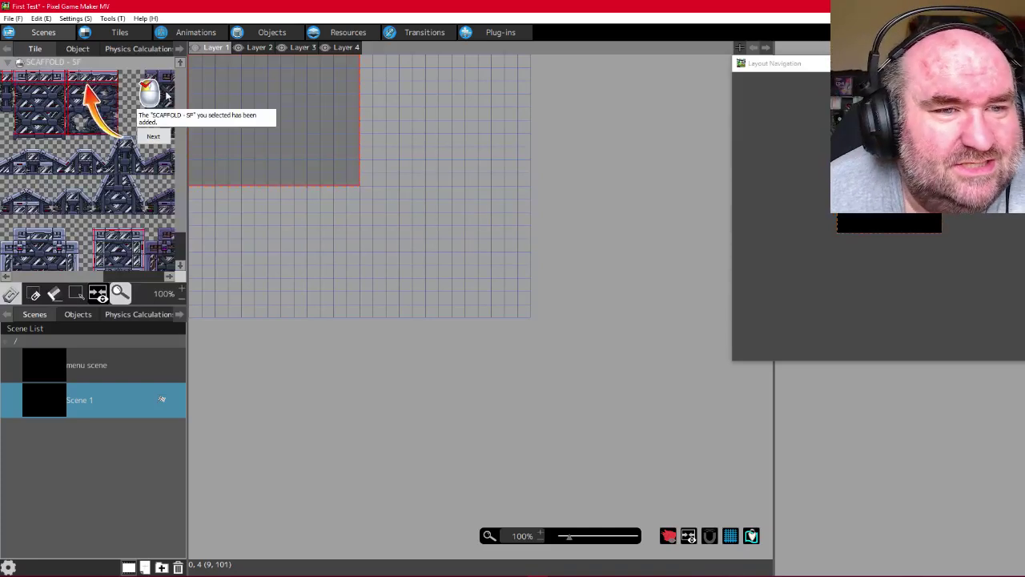
Advance through the tutorial notes on selecting and inserting tiles until it asks for a row of cells to be filled
click(153, 136)
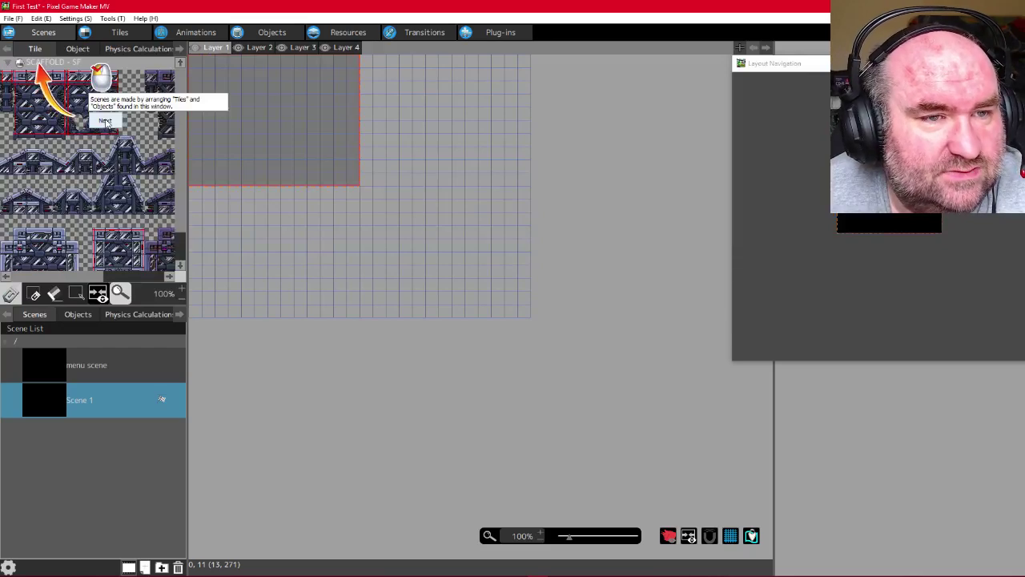
click(105, 122)
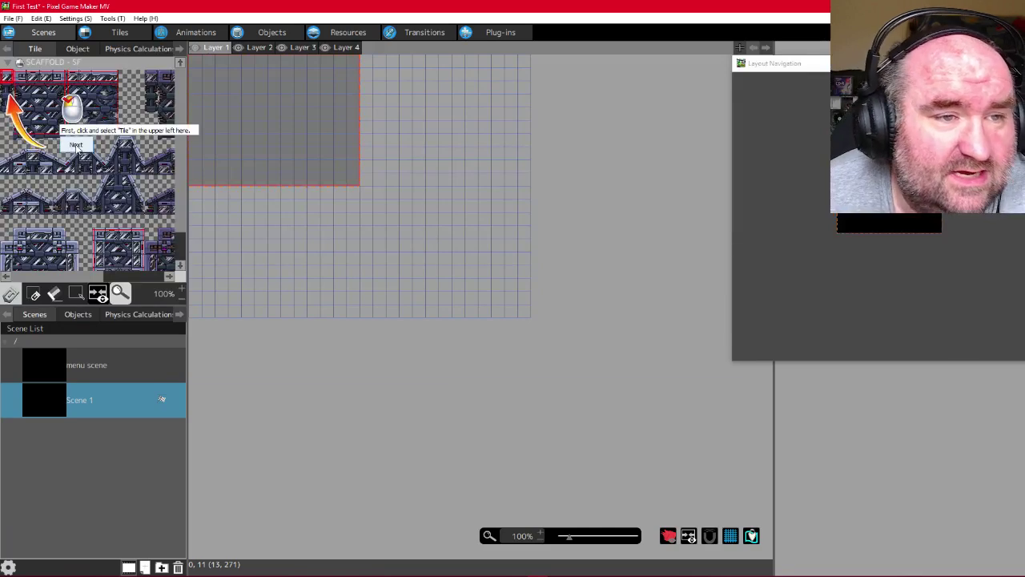
click(76, 145)
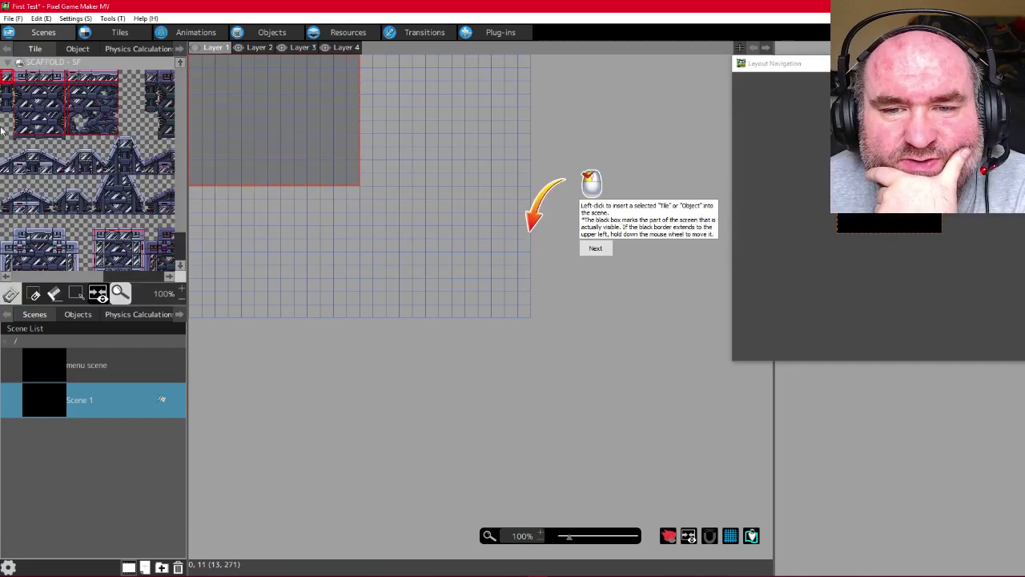
scroll(230, 155, up, 4)
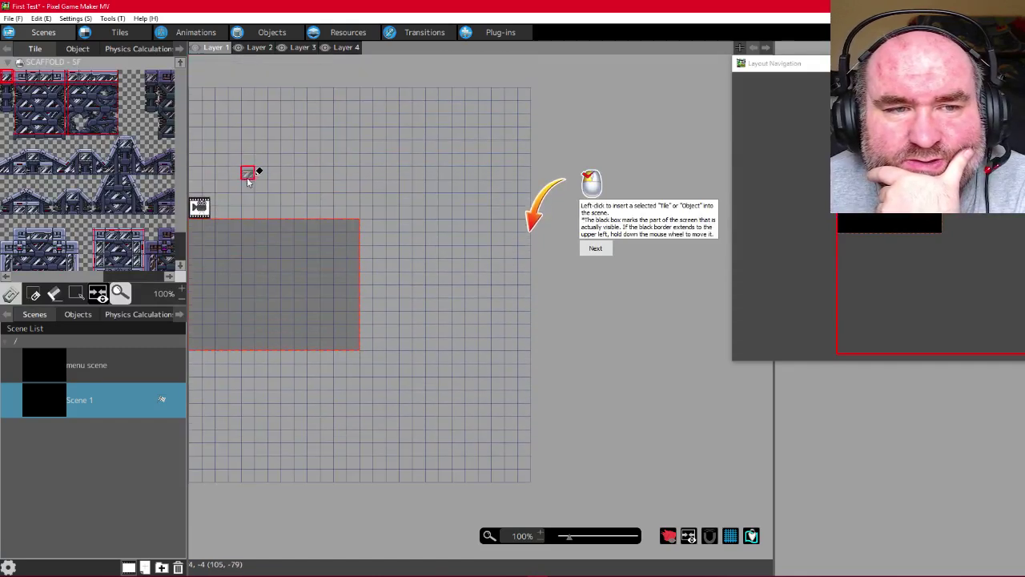
middle_drag(313, 318, 473, 312)
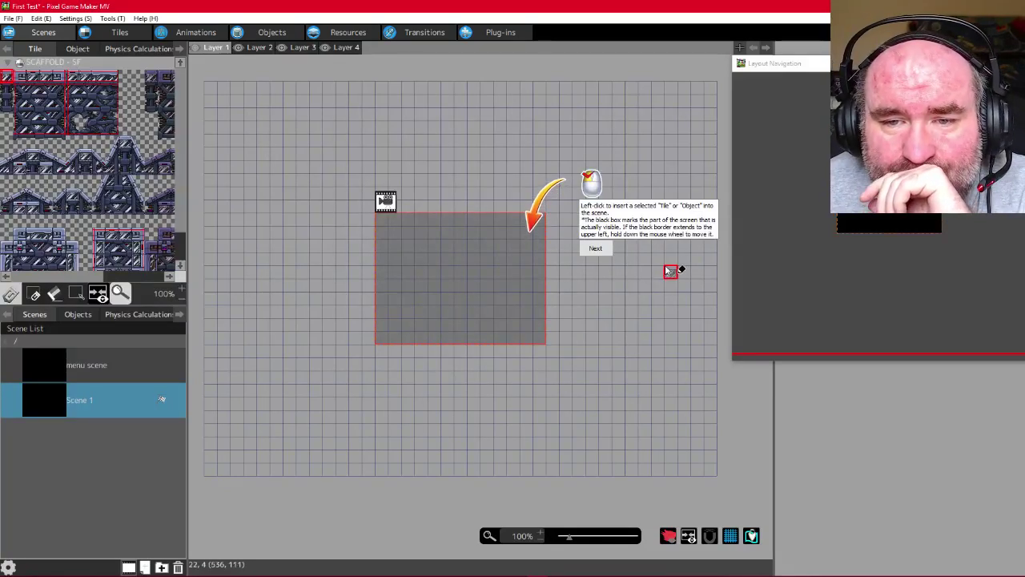
click(599, 253)
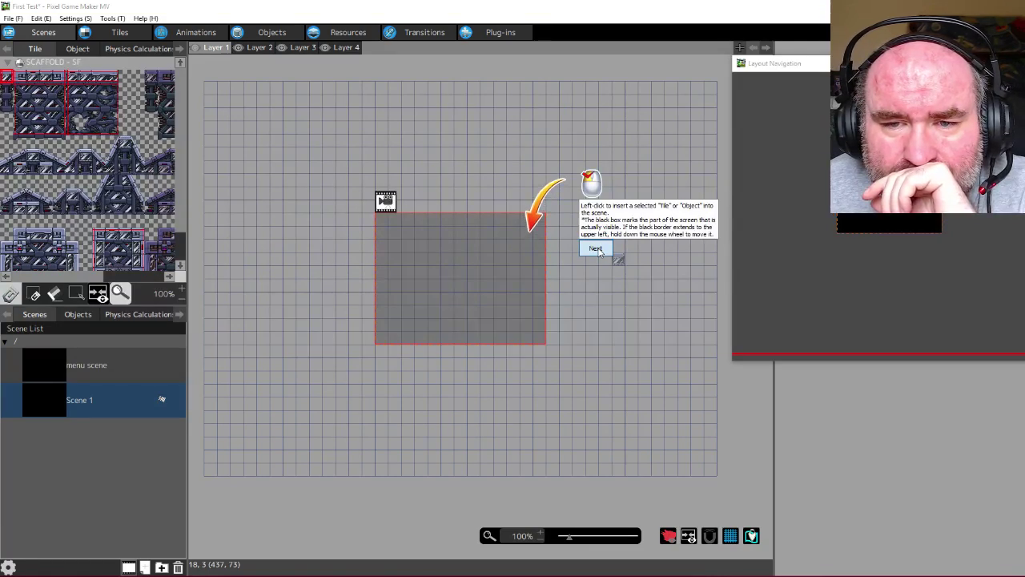
click(596, 249)
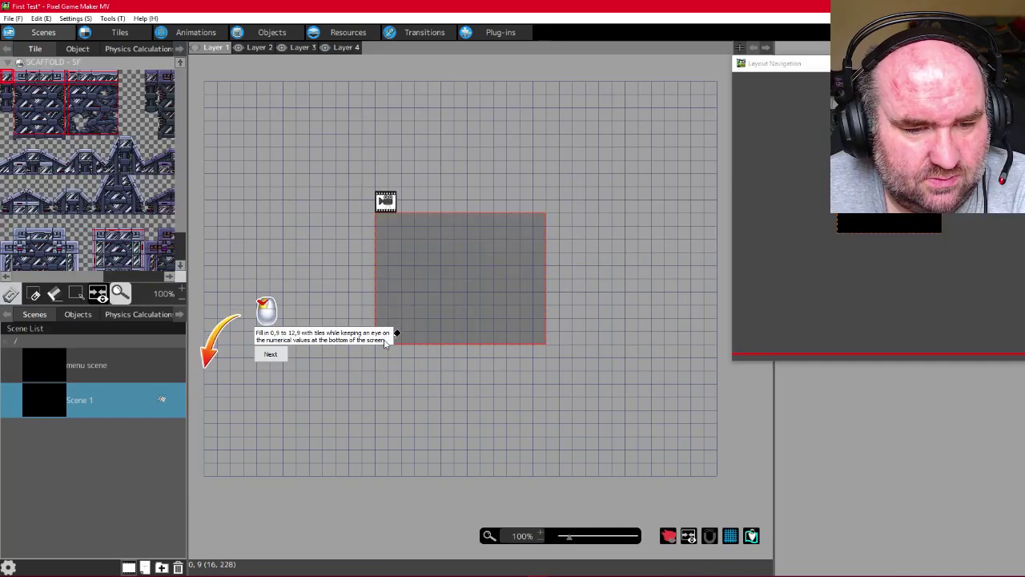
Fill cells 0,9 to 12,9 along the camera frame's lower edge with the selected scaffold tile and advance the tutorial
click(388, 342)
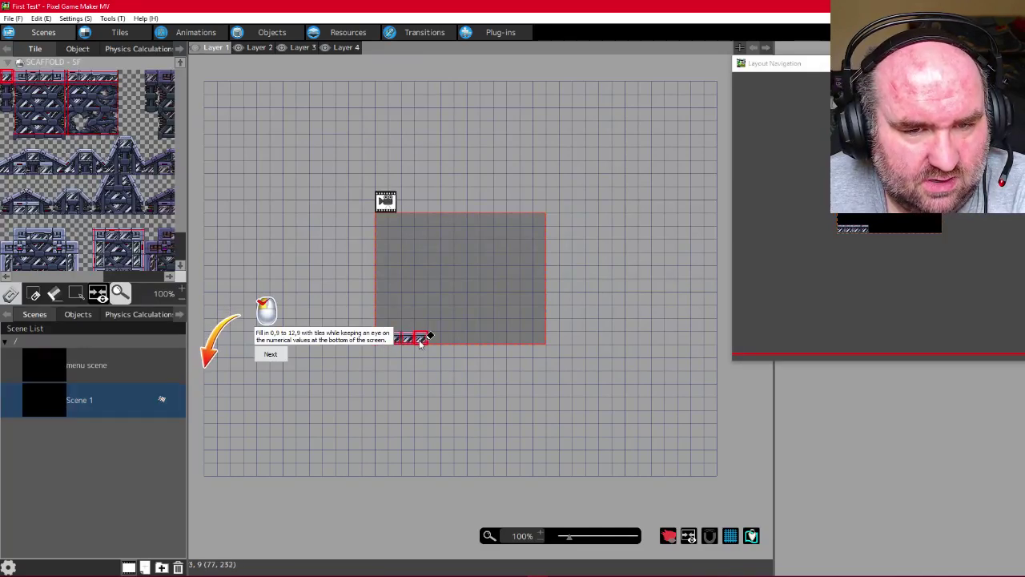
drag(422, 341, 539, 342)
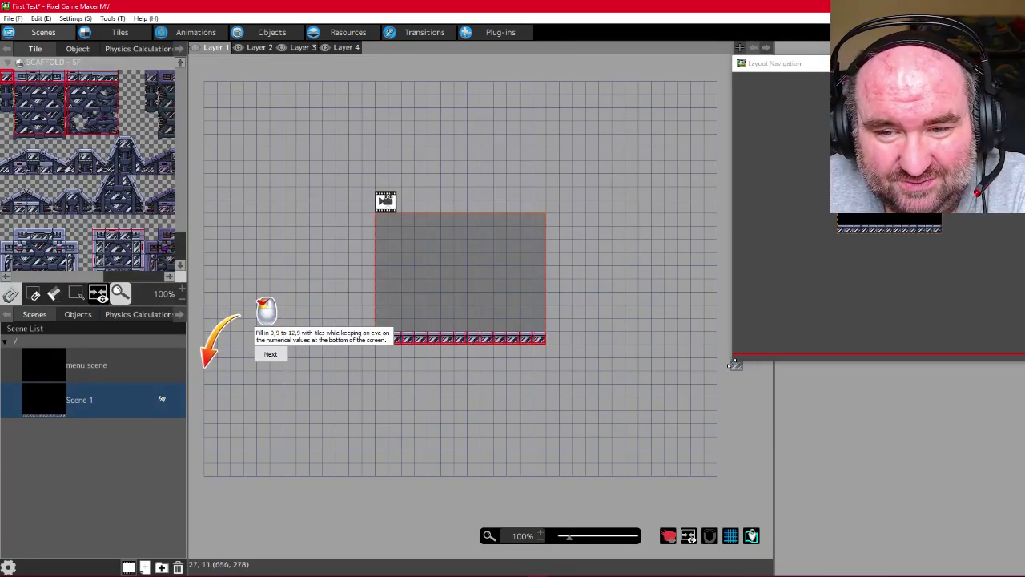
mouse_move(735, 364)
mouse_down()
mouse_move(698, 412)
mouse_move(332, 531)
mouse_move(535, 436)
mouse_move(641, 437)
mouse_move(386, 513)
mouse_move(756, 288)
mouse_move(857, 288)
mouse_move(524, 435)
mouse_move(860, 290)
mouse_move(632, 371)
mouse_move(757, 361)
mouse_move(719, 370)
mouse_move(730, 354)
mouse_up()
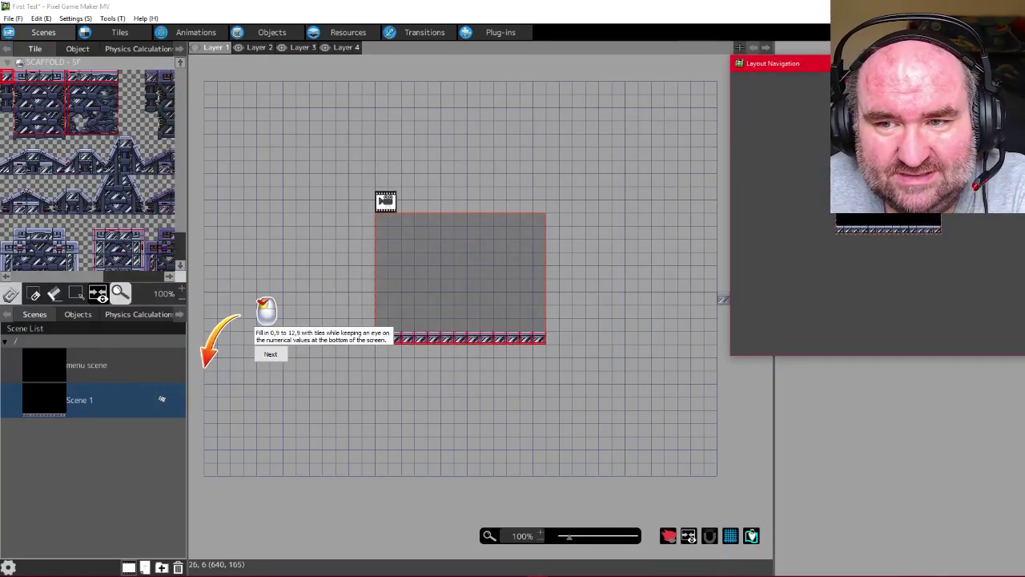
middle_drag(726, 302, 711, 275)
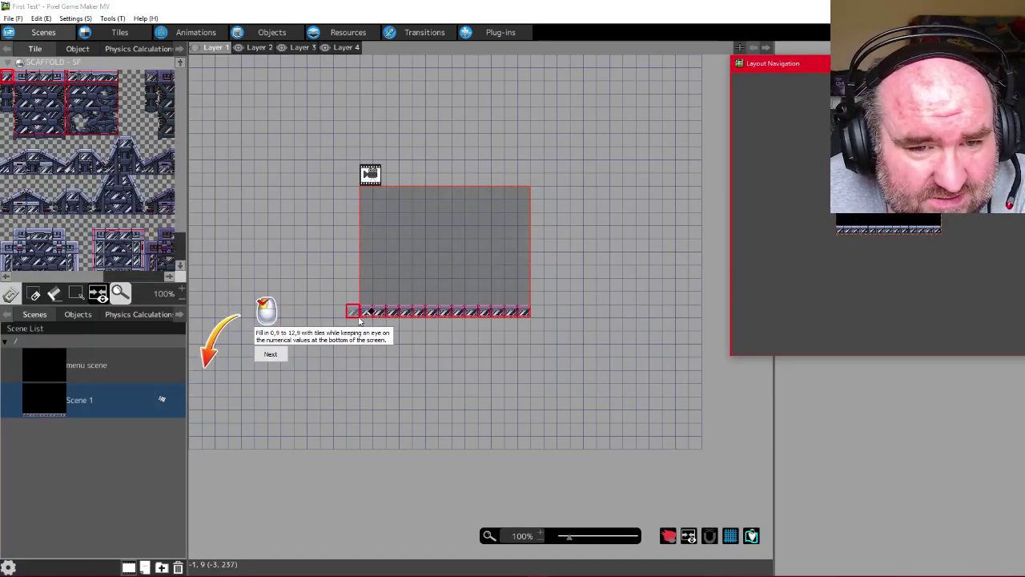
drag(365, 317, 522, 315)
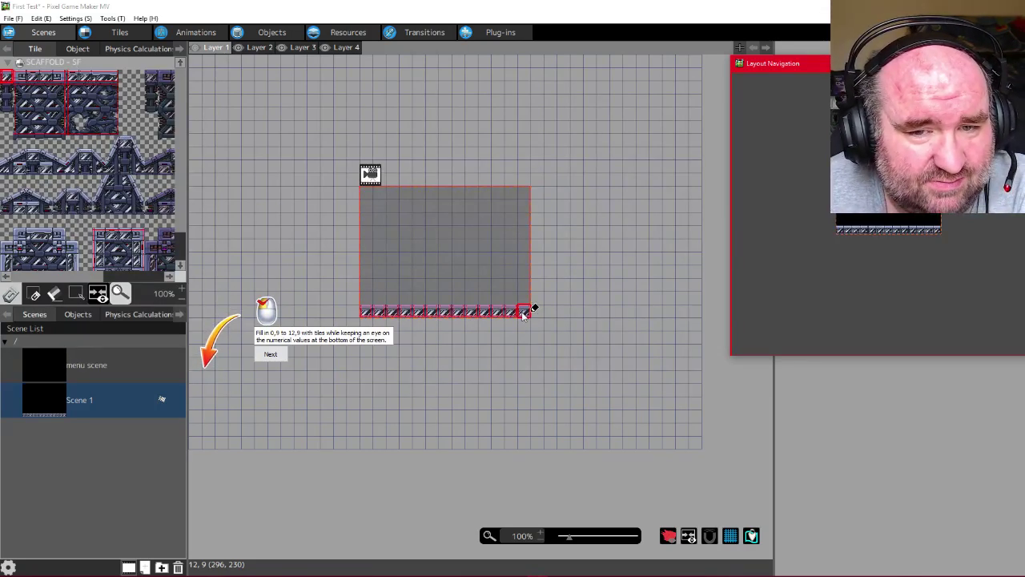
click(271, 354)
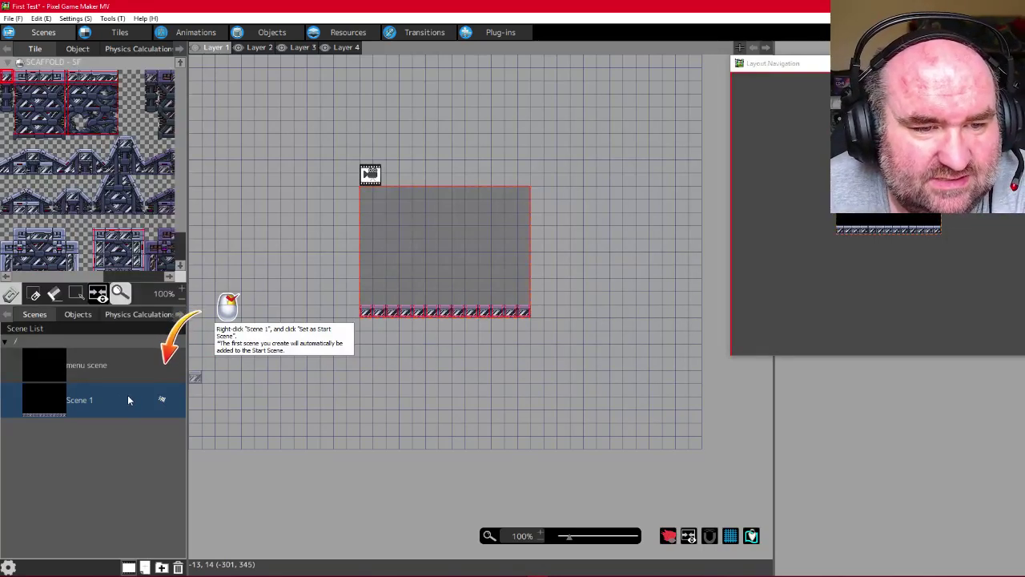
Set Scene 1 as the start scene and save the project
right_click(127, 401)
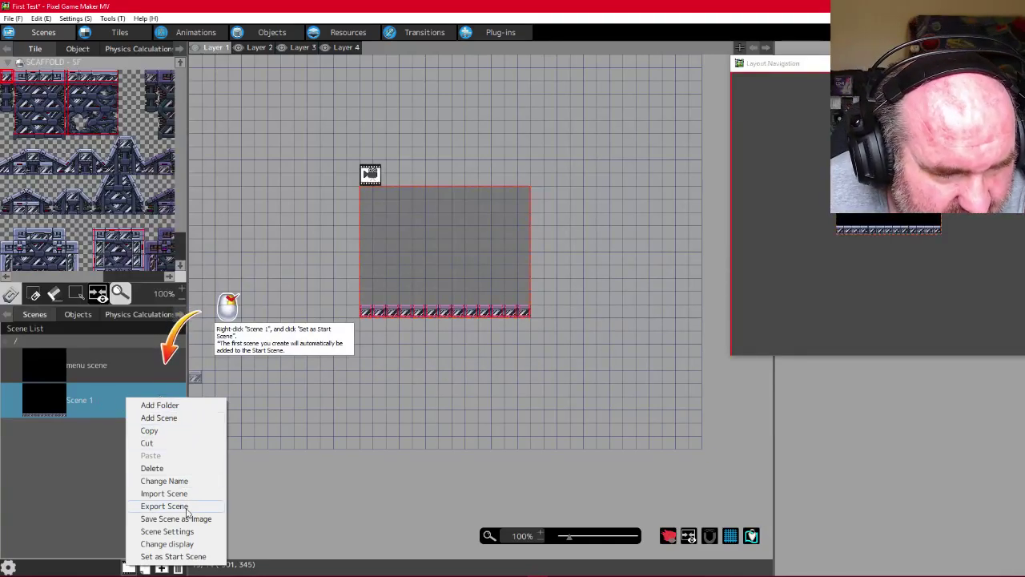
click(175, 559)
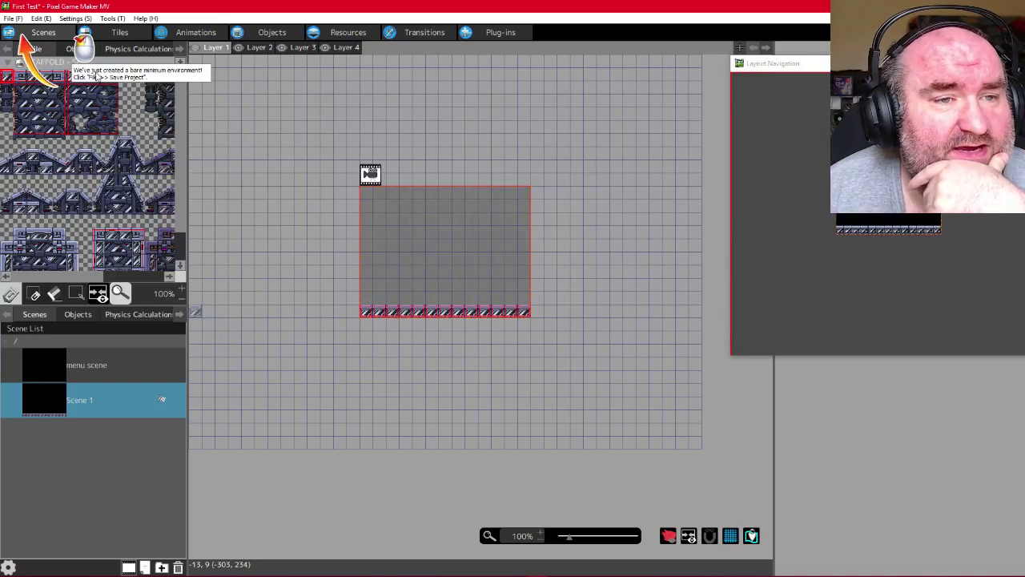
click(12, 19)
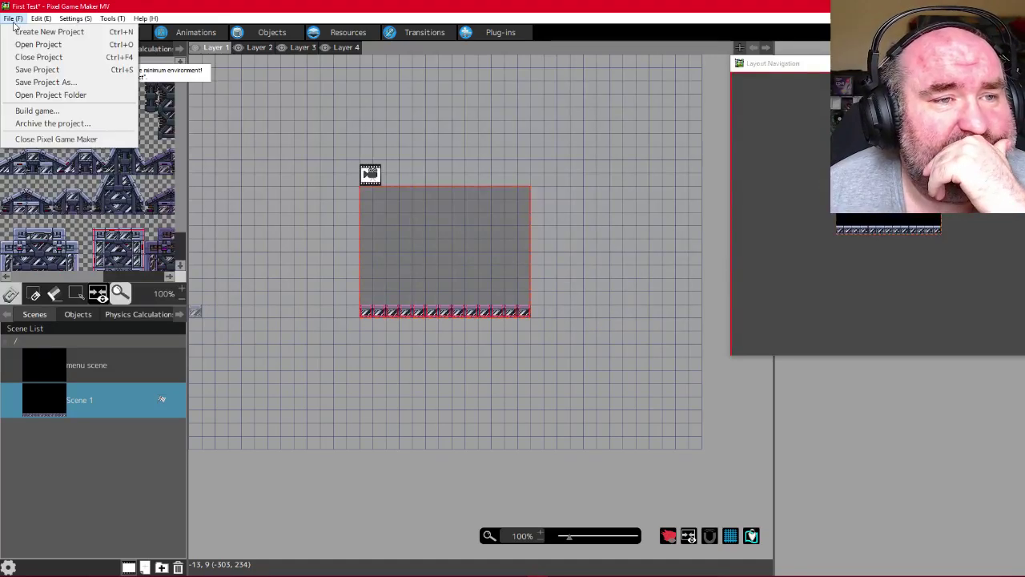
click(32, 70)
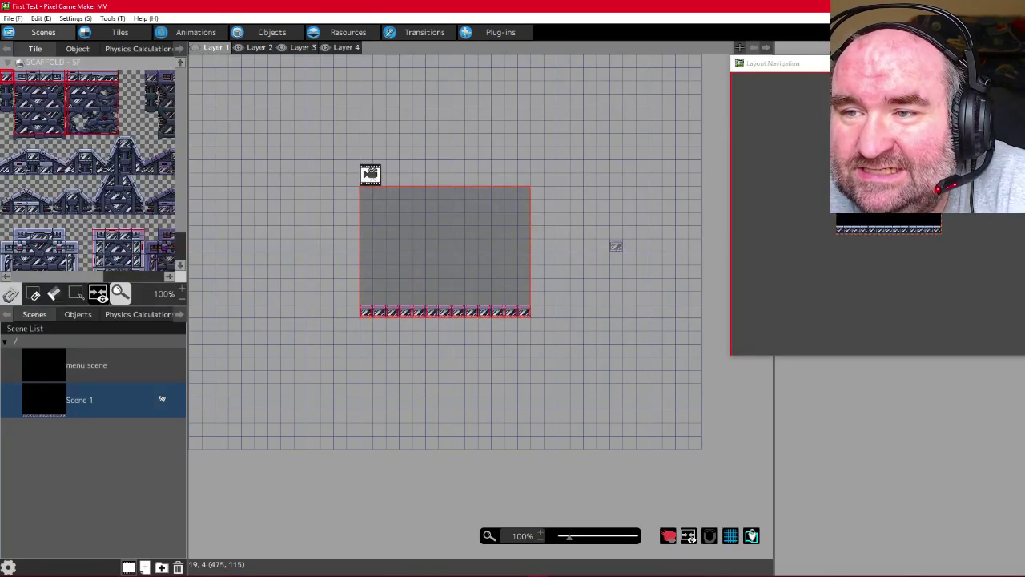
Test-play the project, view the tile floor of Scene 1 in the game window, and close the test game
key(F5)
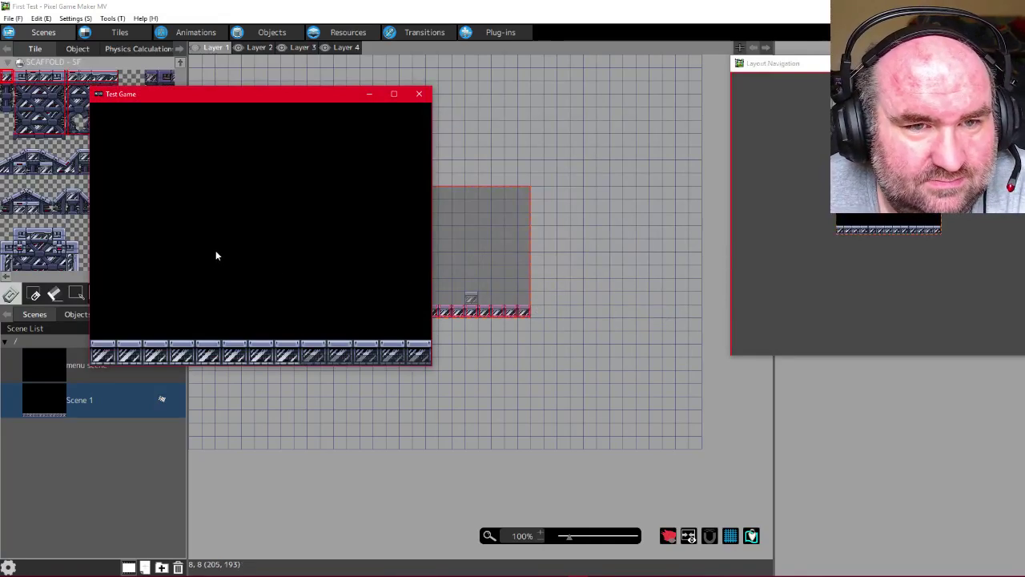
drag(261, 108, 463, 135)
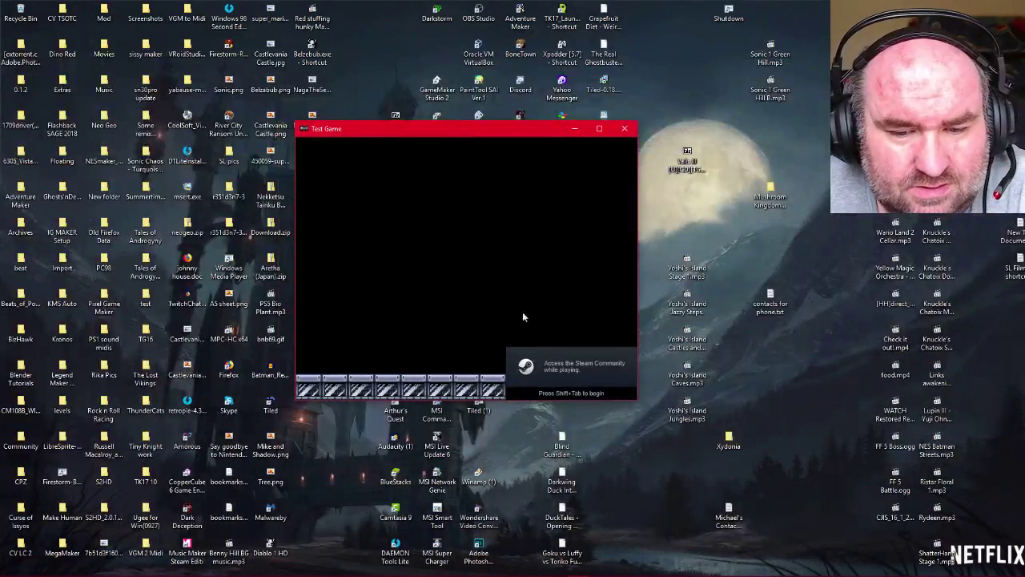
key(alt+Tab)
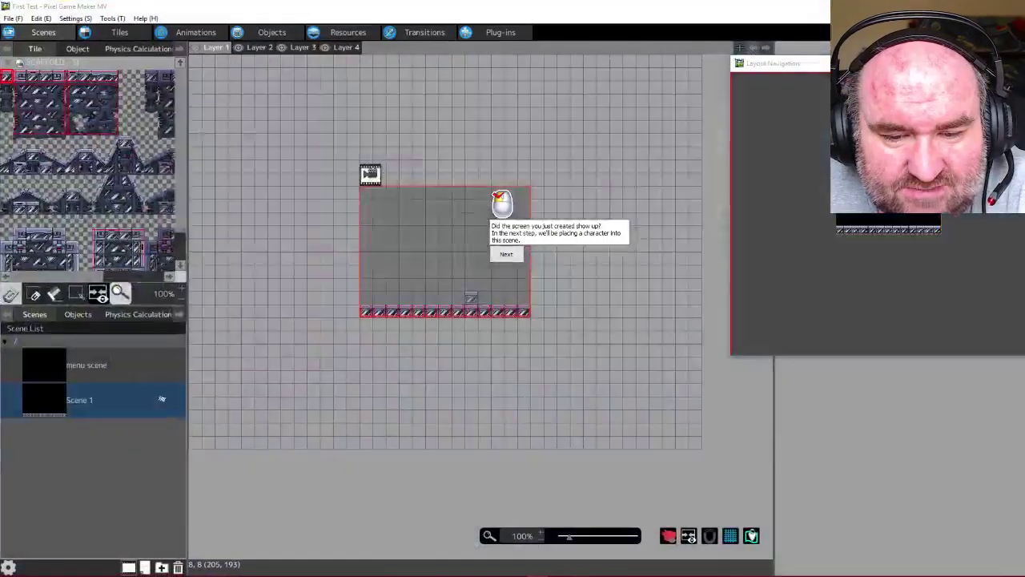
key(alt+Tab)
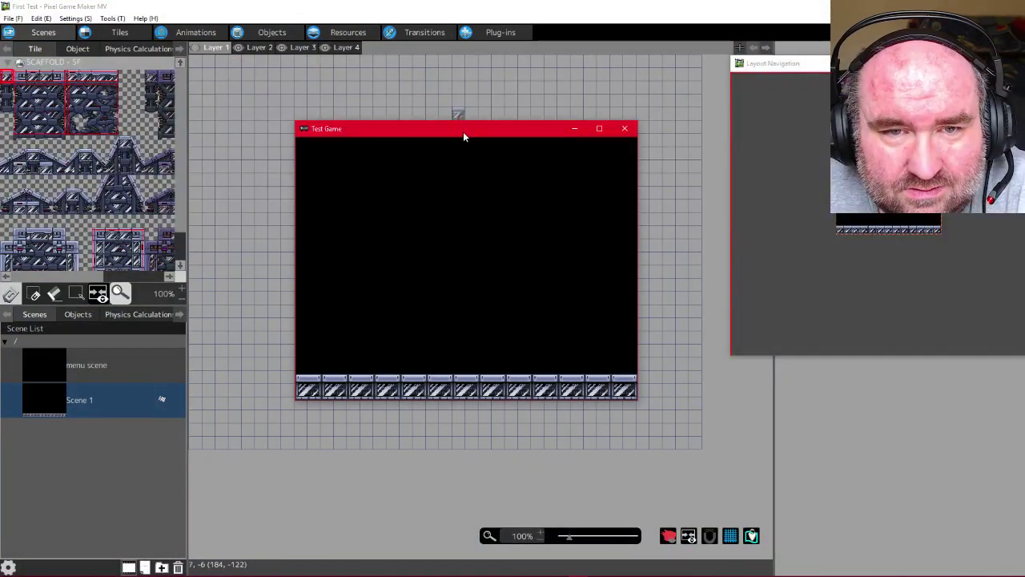
mouse_move(463, 134)
mouse_down()
mouse_move(327, 131)
mouse_move(274, 218)
mouse_move(465, 125)
mouse_up()
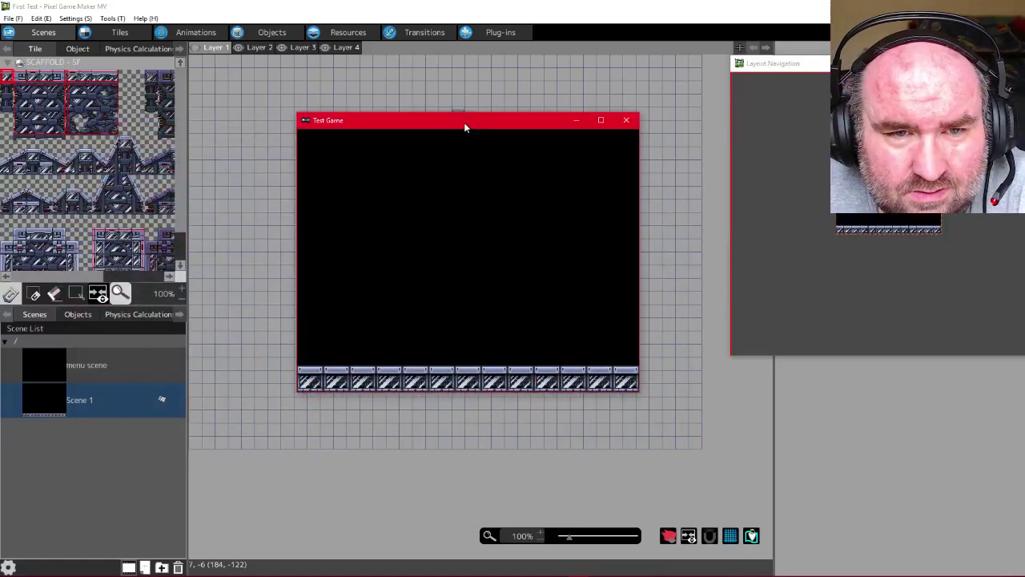
click(627, 121)
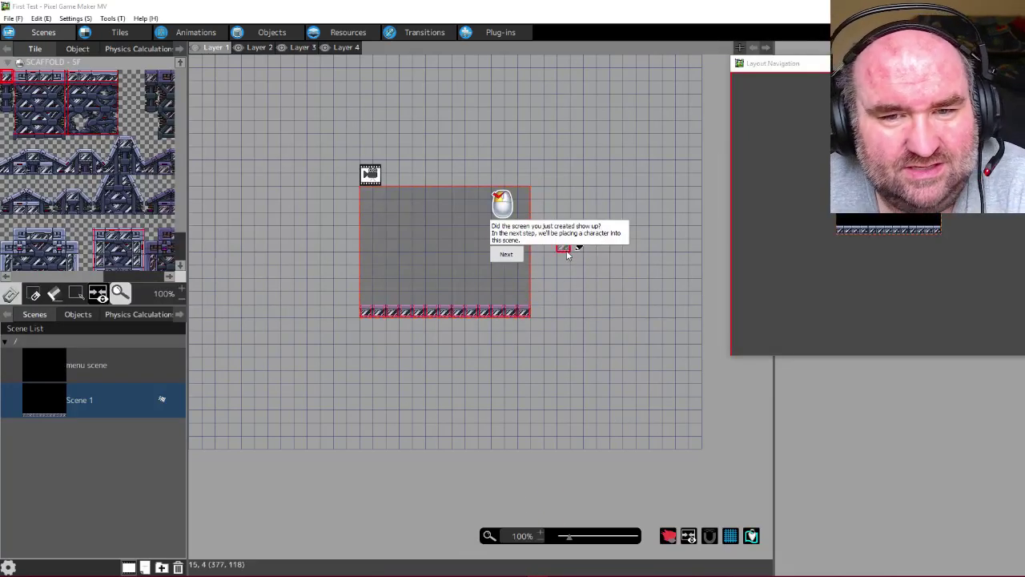
Advance past the final note of the scene tutorial and acknowledge the end of the tutorial
click(507, 255)
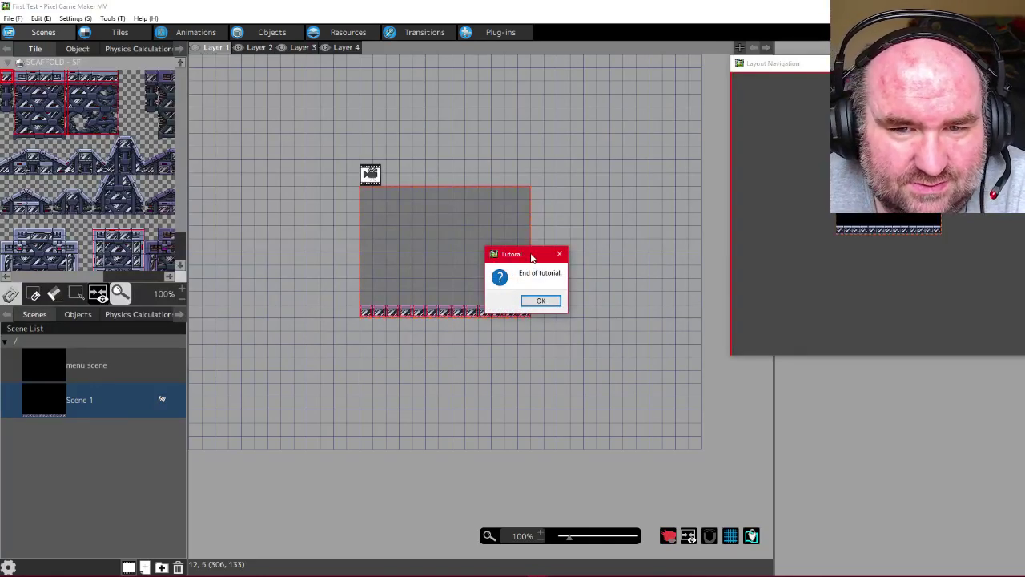
drag(531, 257, 359, 268)
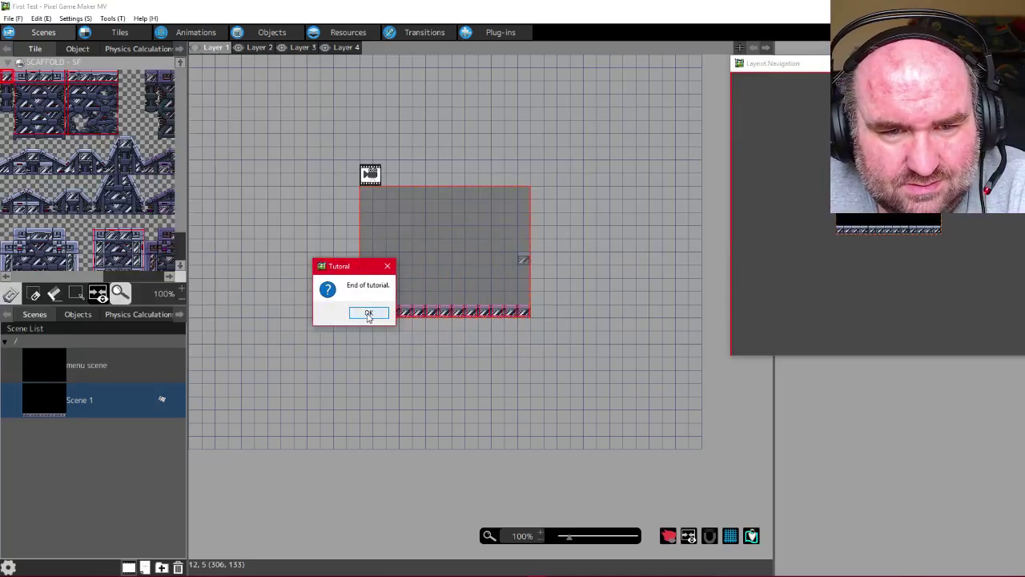
click(368, 313)
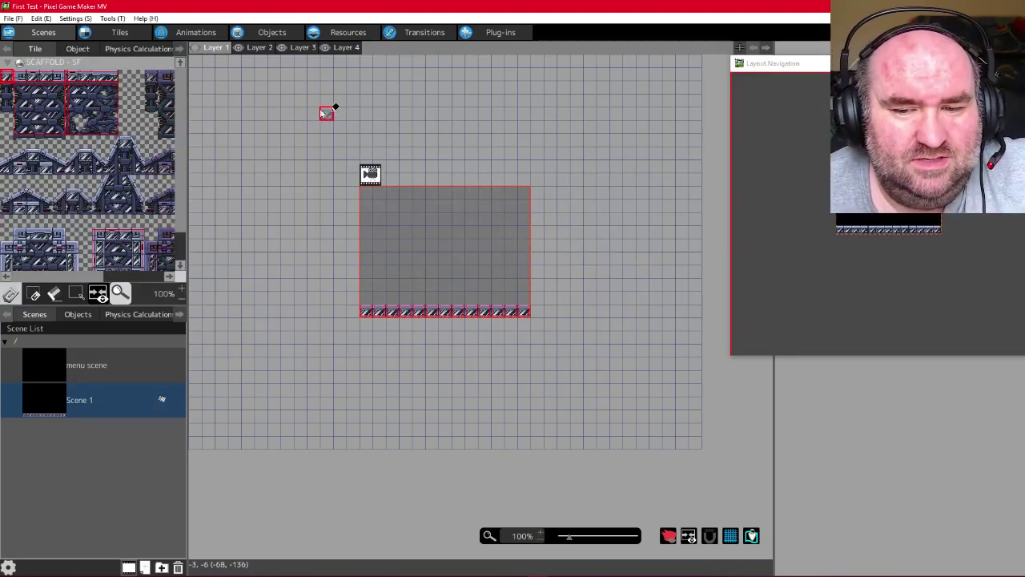
Start the Side Views tutorial "Step 2: Create a Character"
click(112, 18)
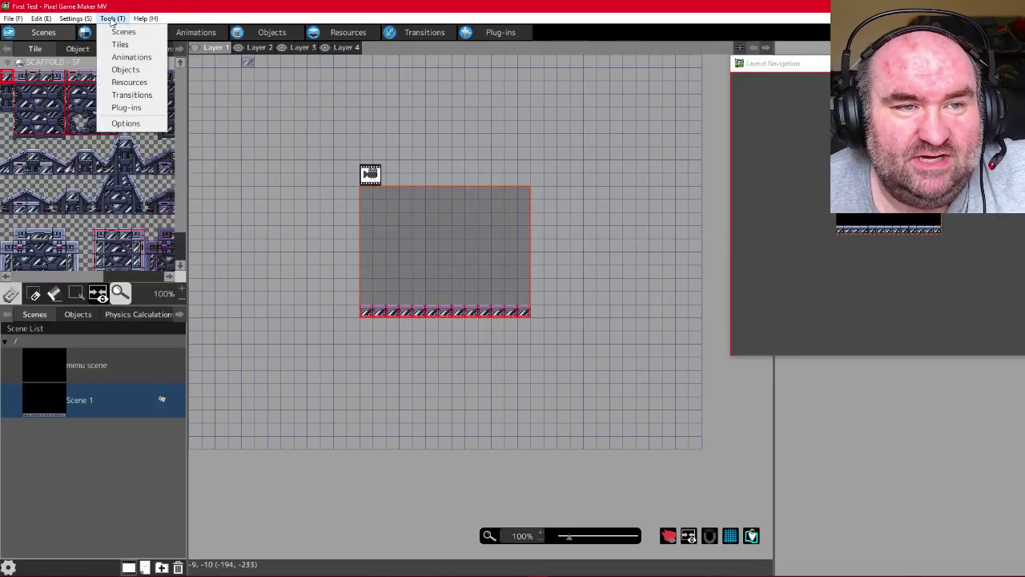
mouse_move(146, 18)
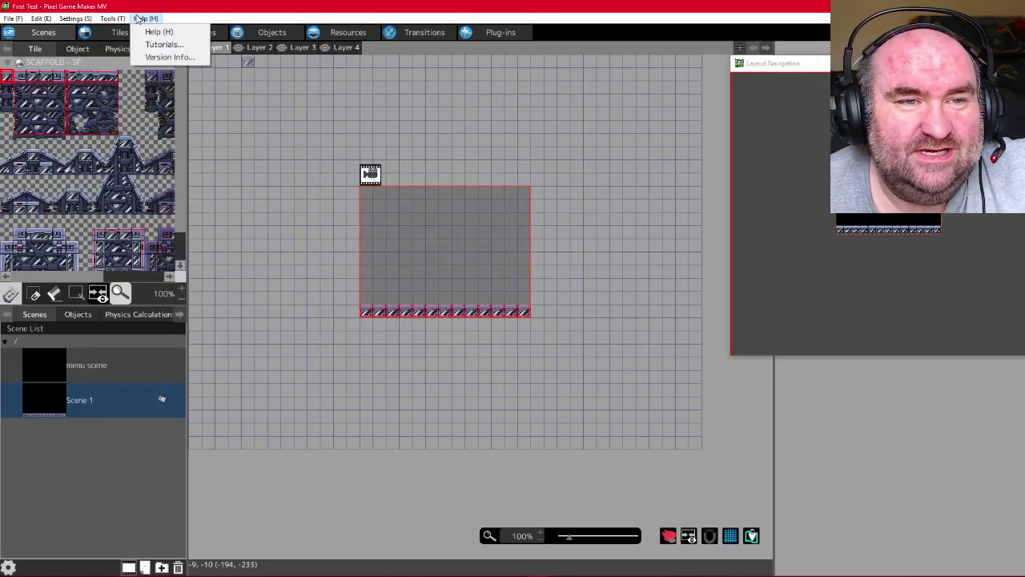
click(164, 45)
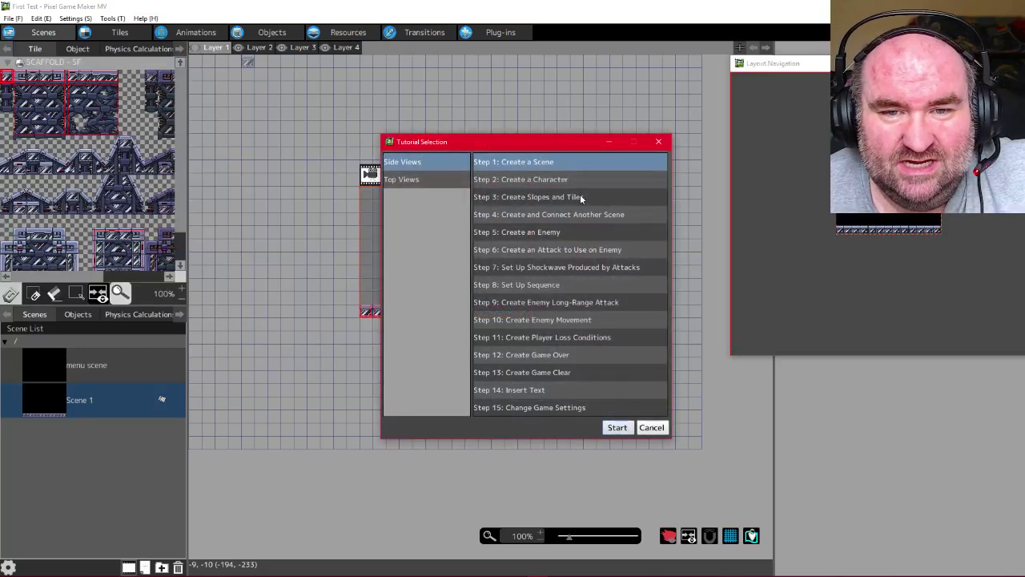
click(588, 180)
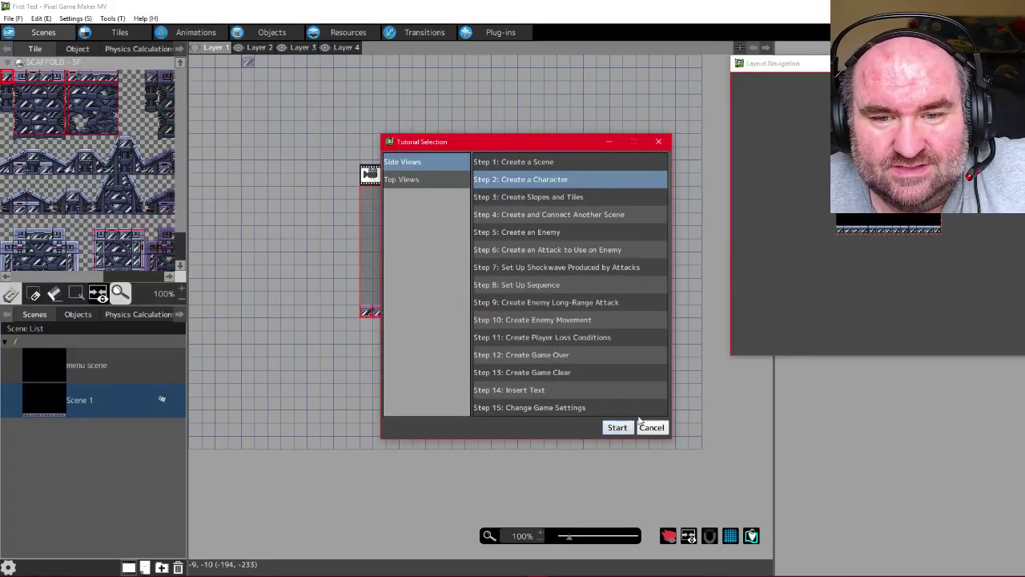
click(616, 428)
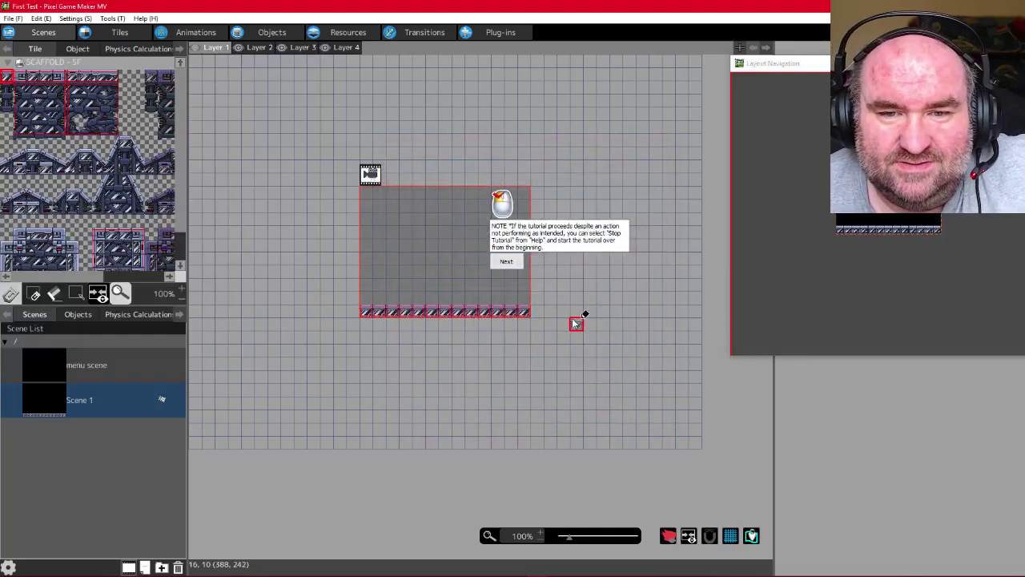
Advance the tutorial's introductory note, answer Yes to having the previous step's project data, and bring up the Open Project dialog
click(506, 263)
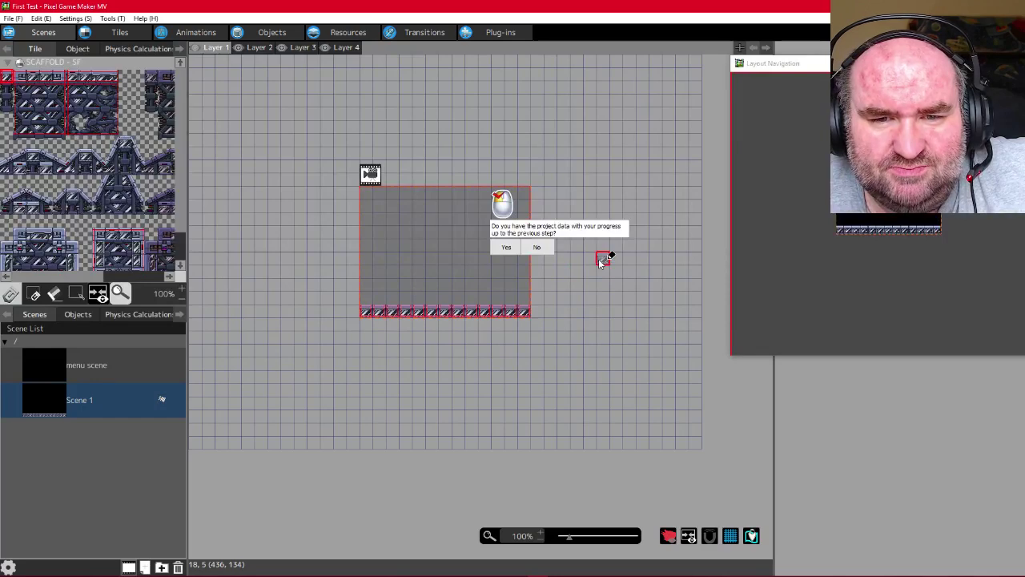
click(512, 247)
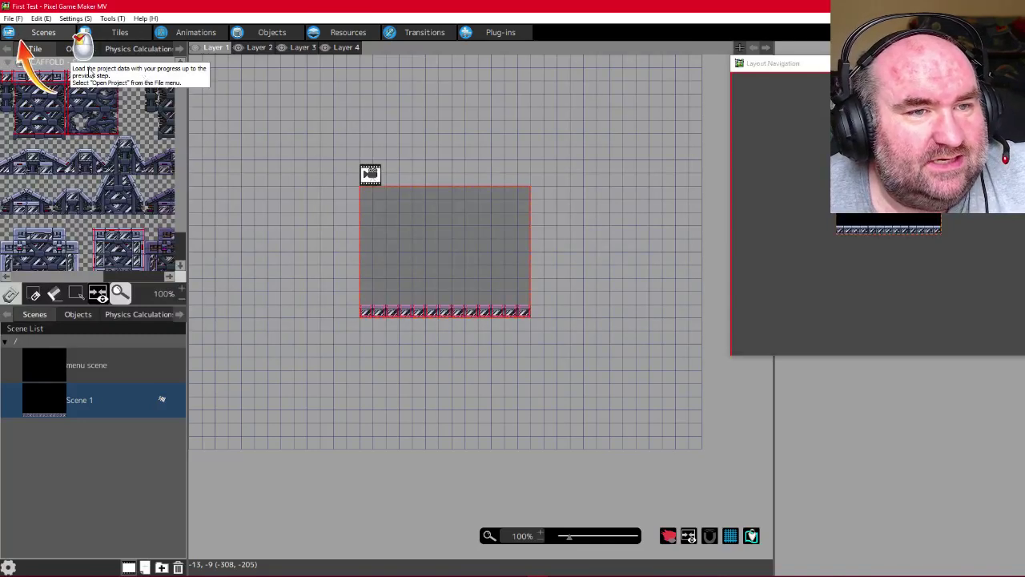
click(11, 18)
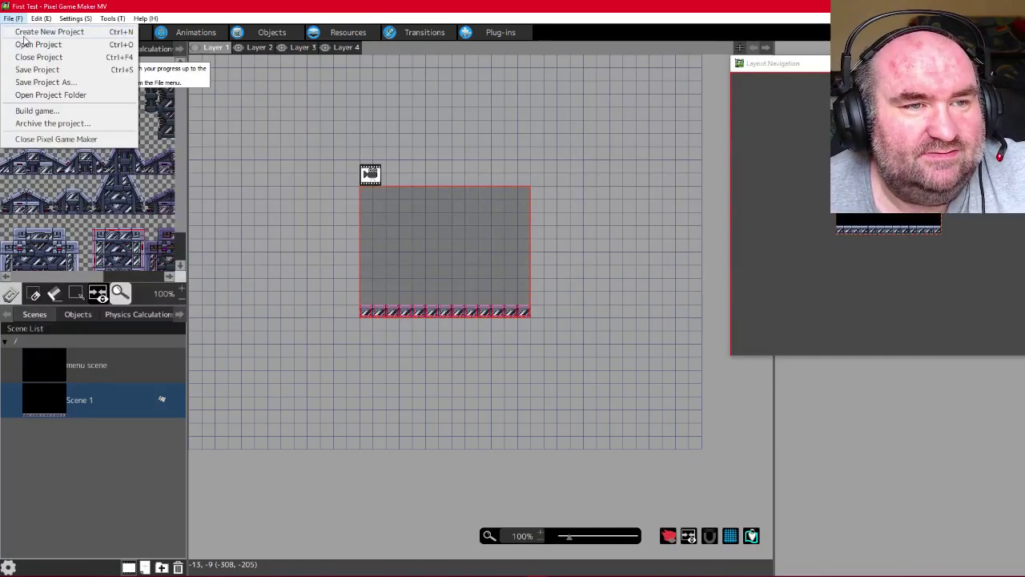
click(25, 44)
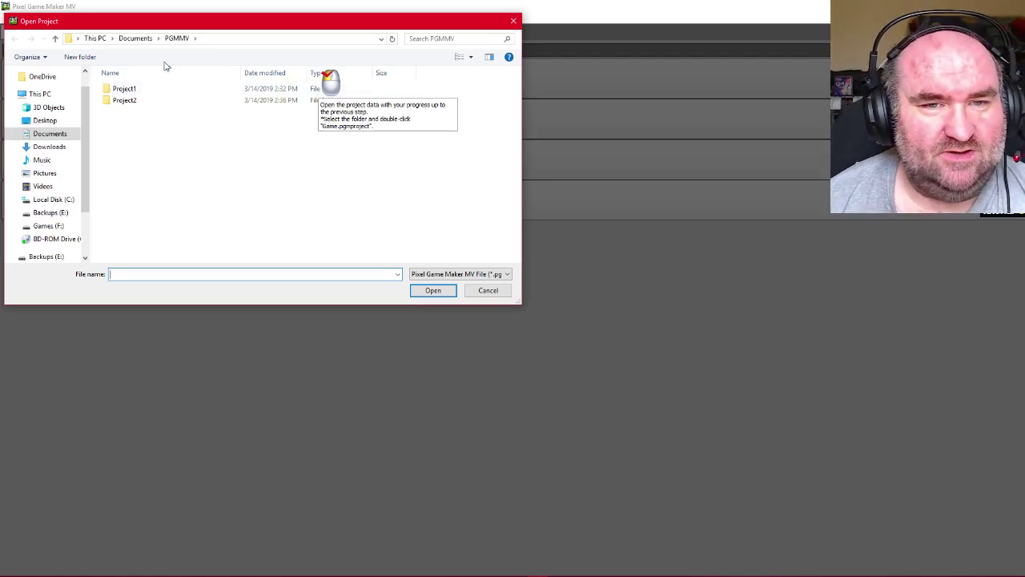
Maximize the Open Project dialog, add the Date created column, and sort the PGMMV project folders by it
key(super+e)
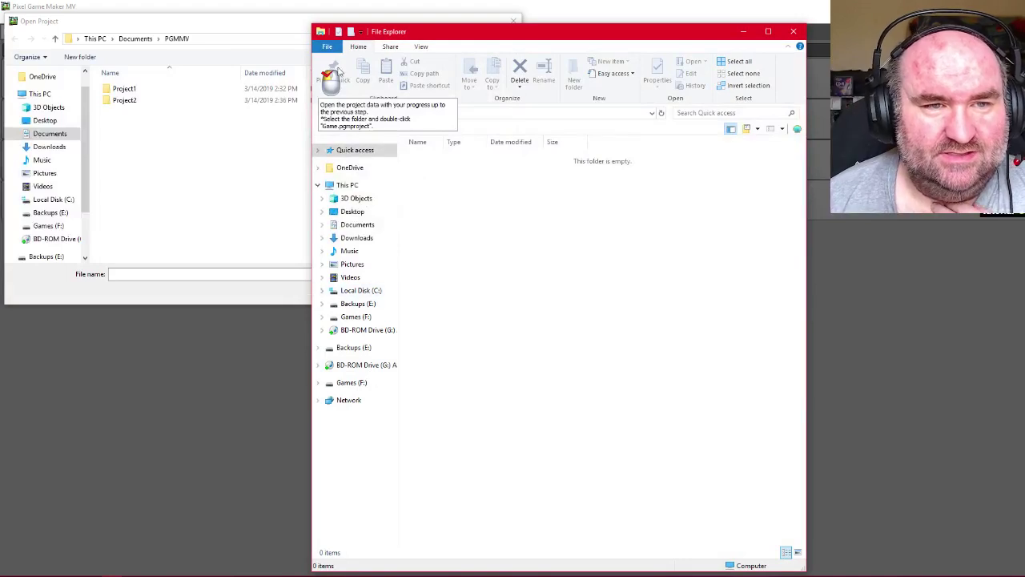
click(793, 31)
double_click(466, 24)
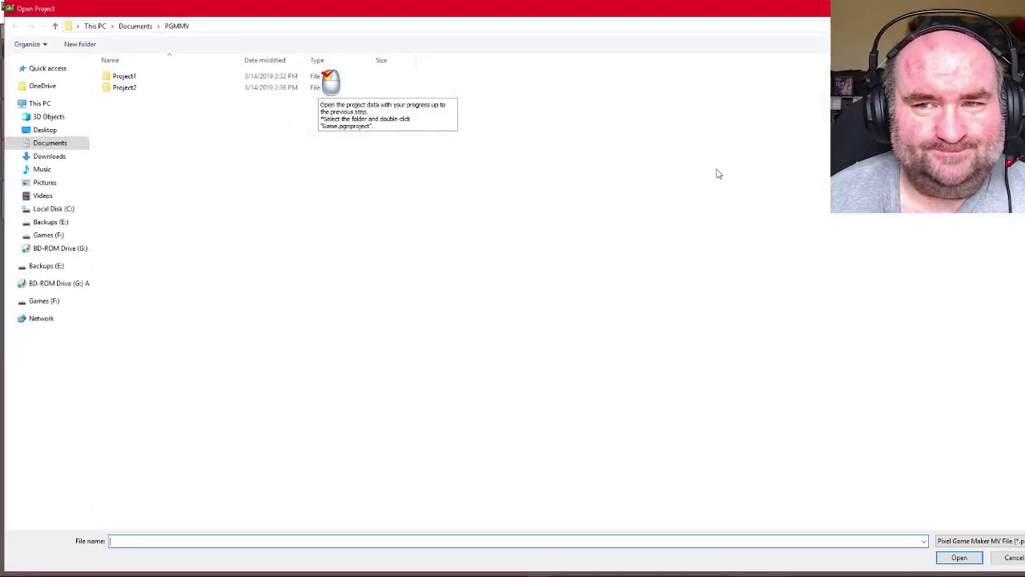
right_click(443, 68)
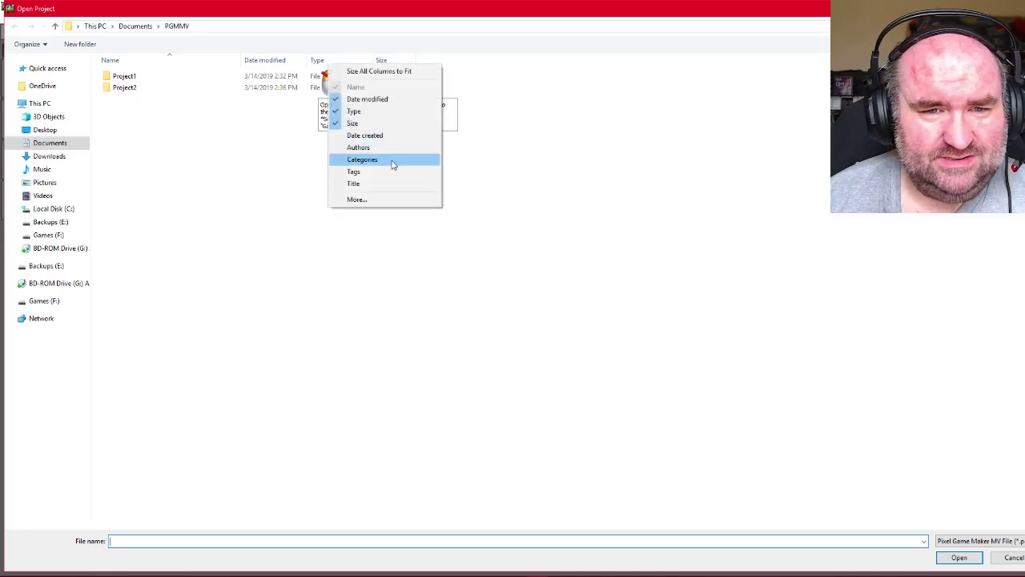
click(395, 141)
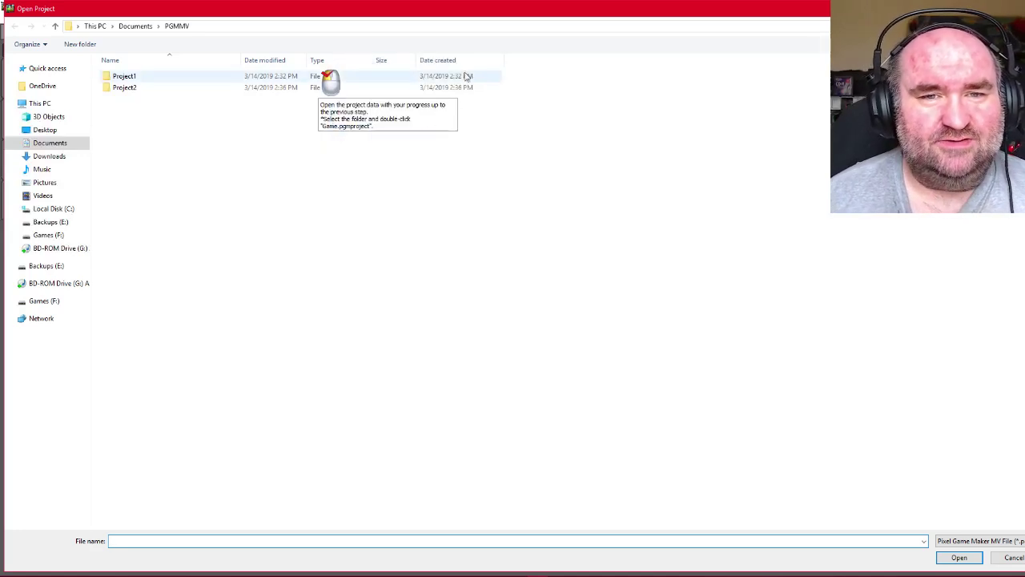
click(452, 61)
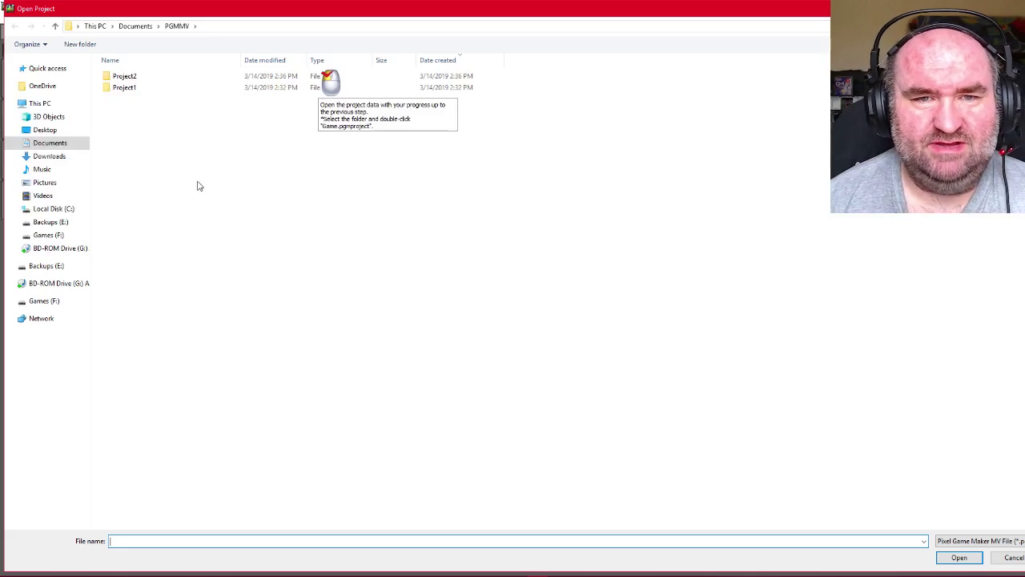
Open Game.pgmproject from the Project2 folder and check its scene list
click(132, 76)
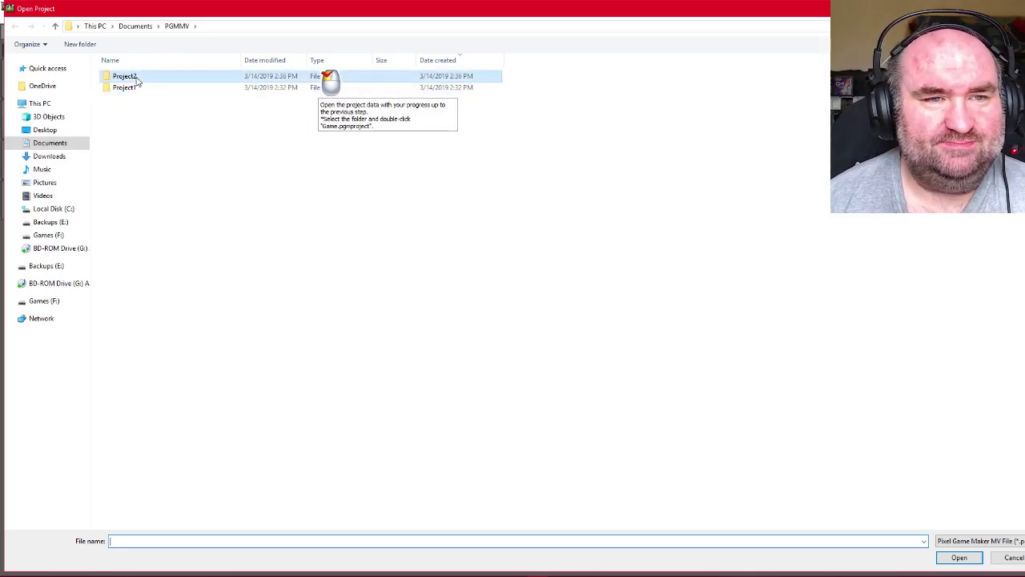
double_click(132, 76)
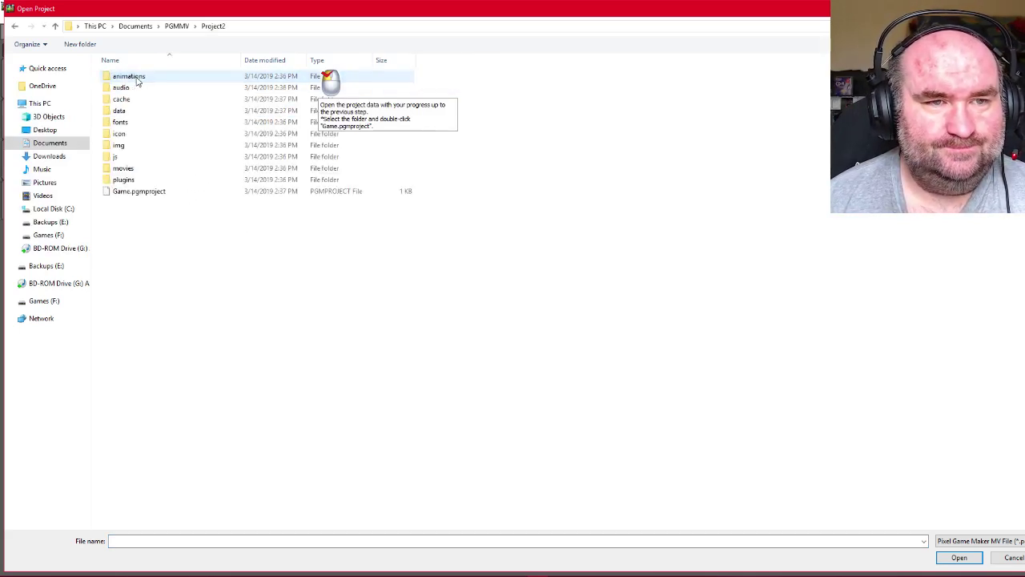
double_click(140, 192)
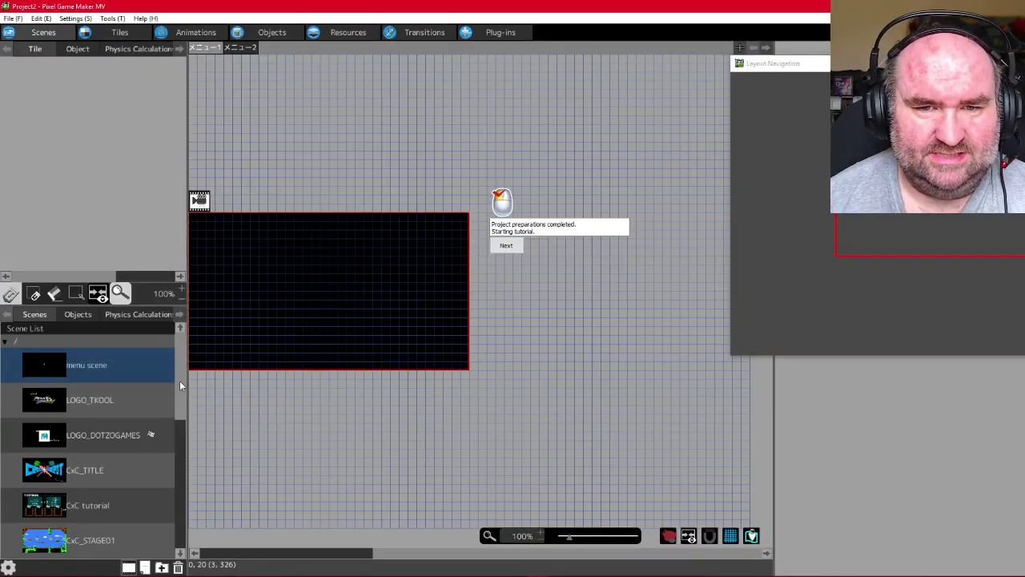
drag(181, 381, 212, 279)
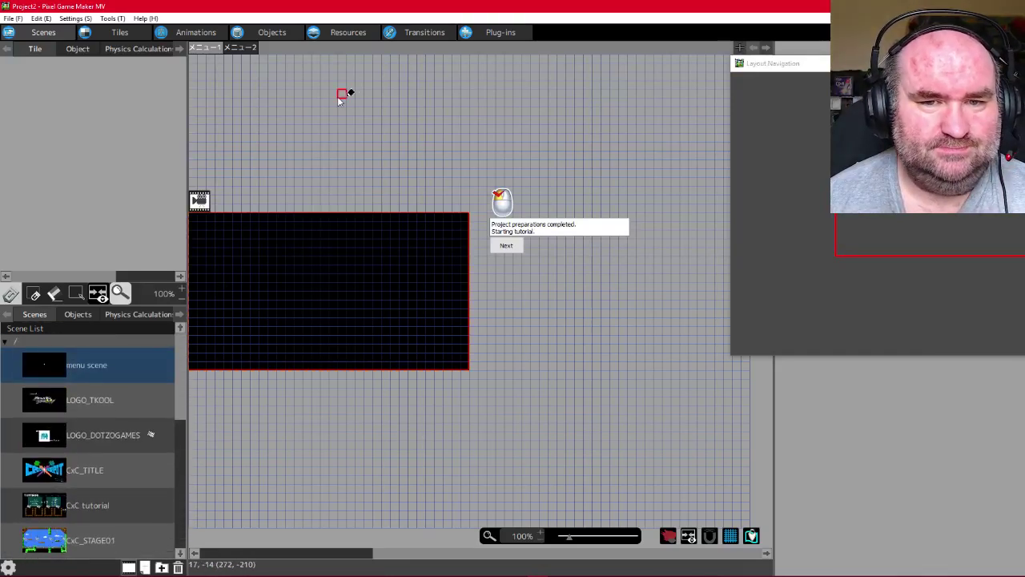
Open the project file in the Project1 folder instead of Project2
click(11, 18)
click(36, 42)
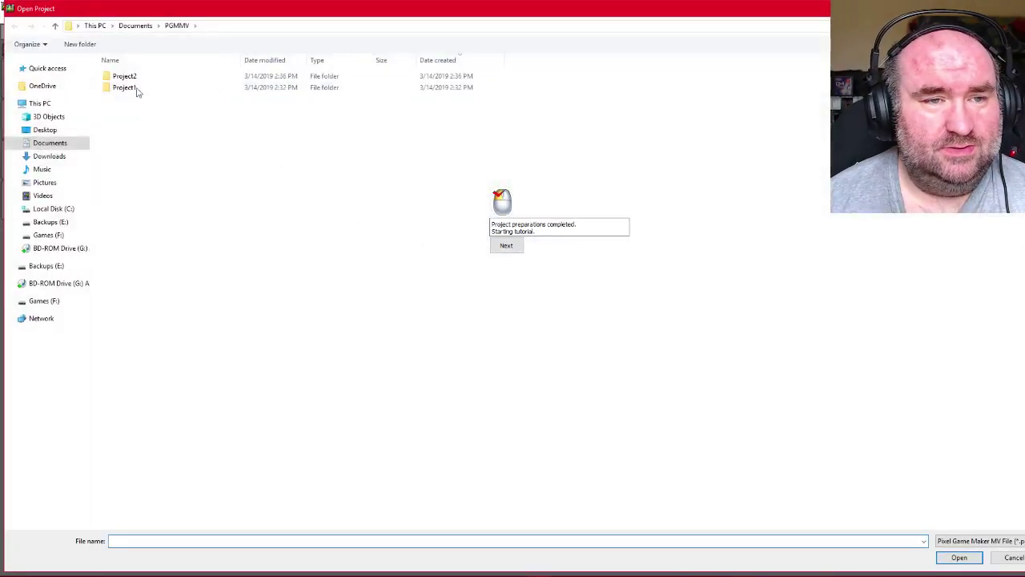
double_click(128, 88)
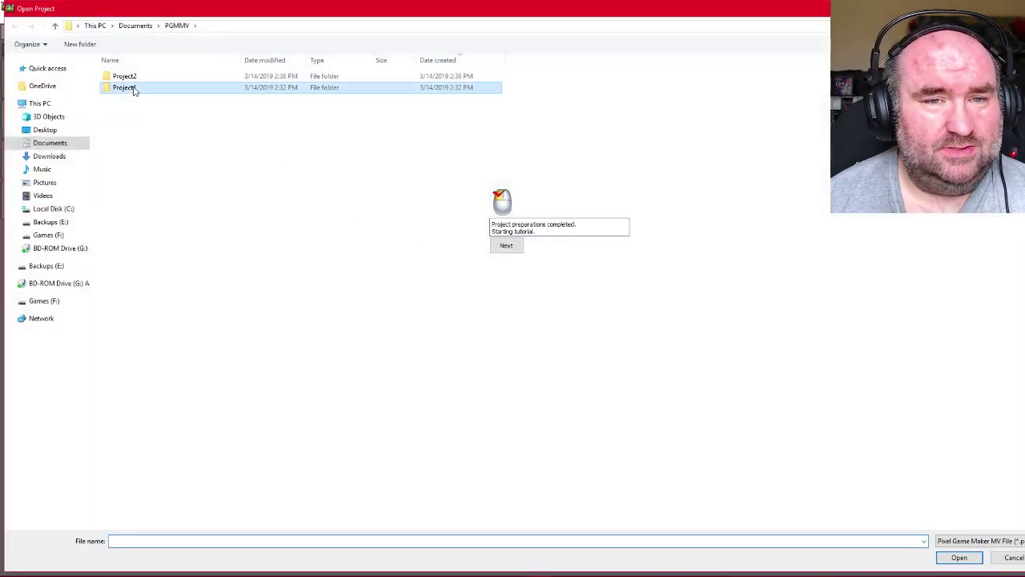
double_click(138, 202)
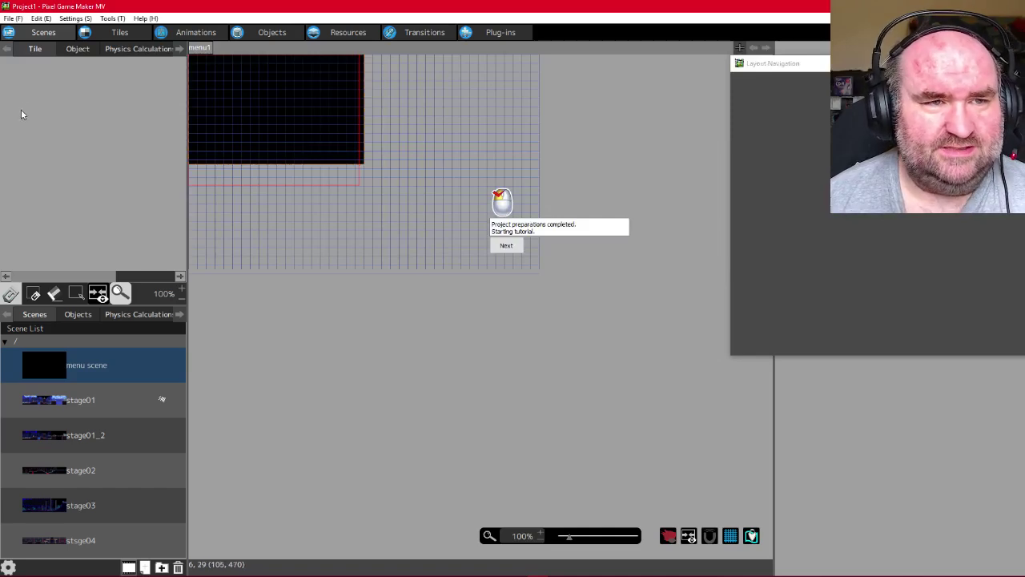
Bring up the Open Project dialog again, browse to Documents, and permanently delete the PGMMV folder
click(13, 18)
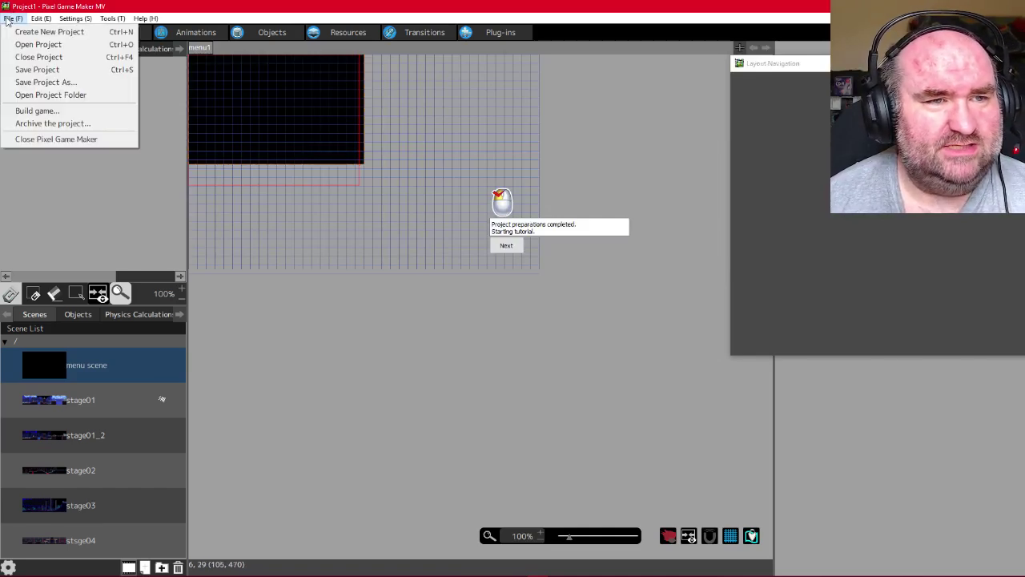
click(38, 44)
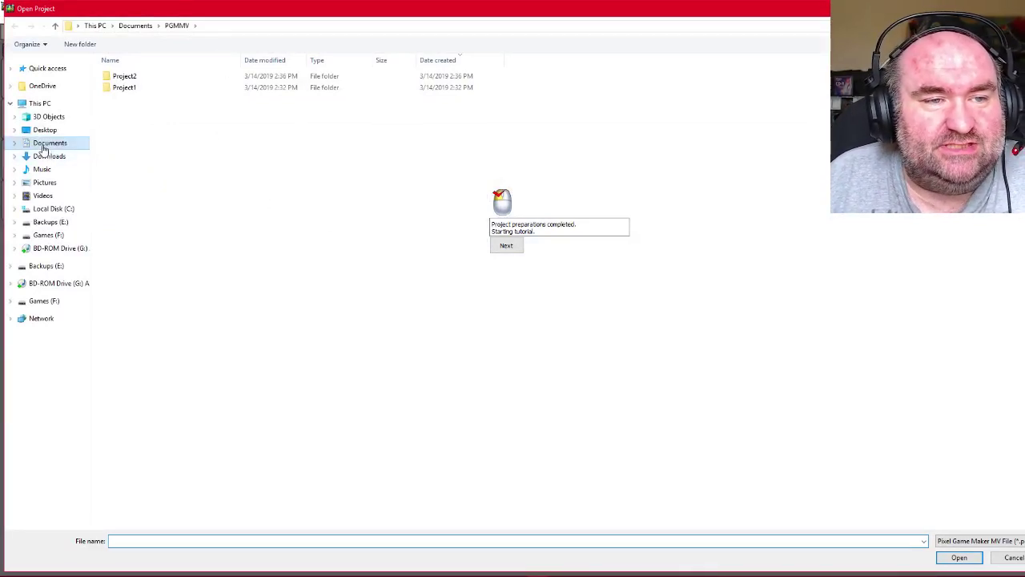
click(48, 144)
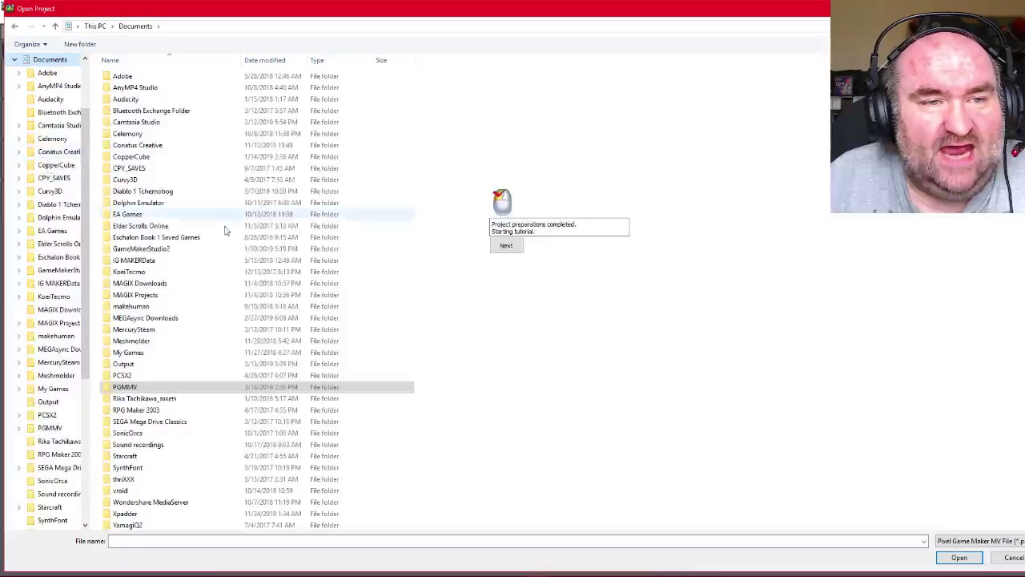
click(172, 388)
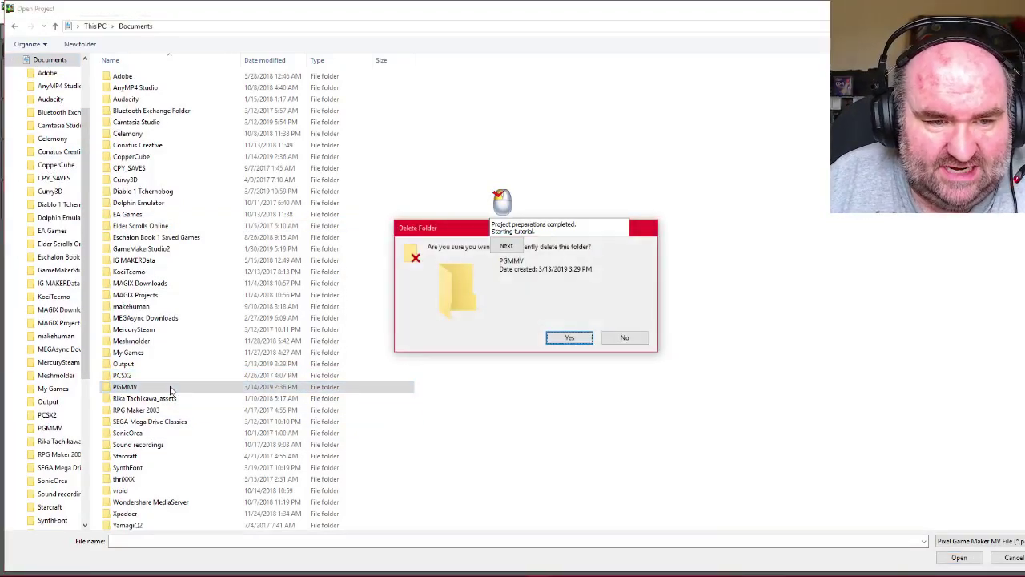
key(Return)
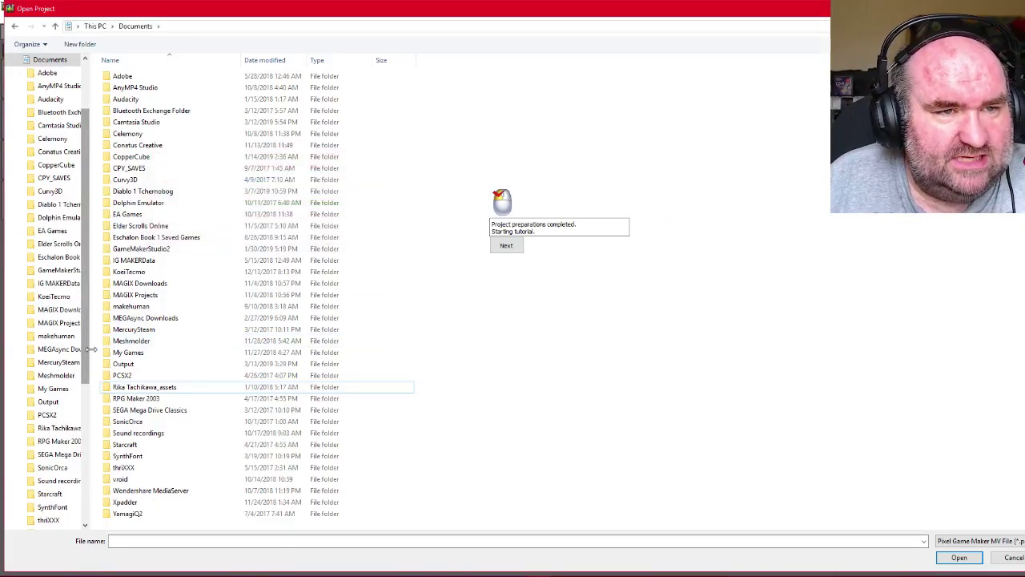
Open Game.pgmproject of the First Test project from Enterbrain > KADOKAWA > PGMMV on the Games (F:) drive
click(20, 60)
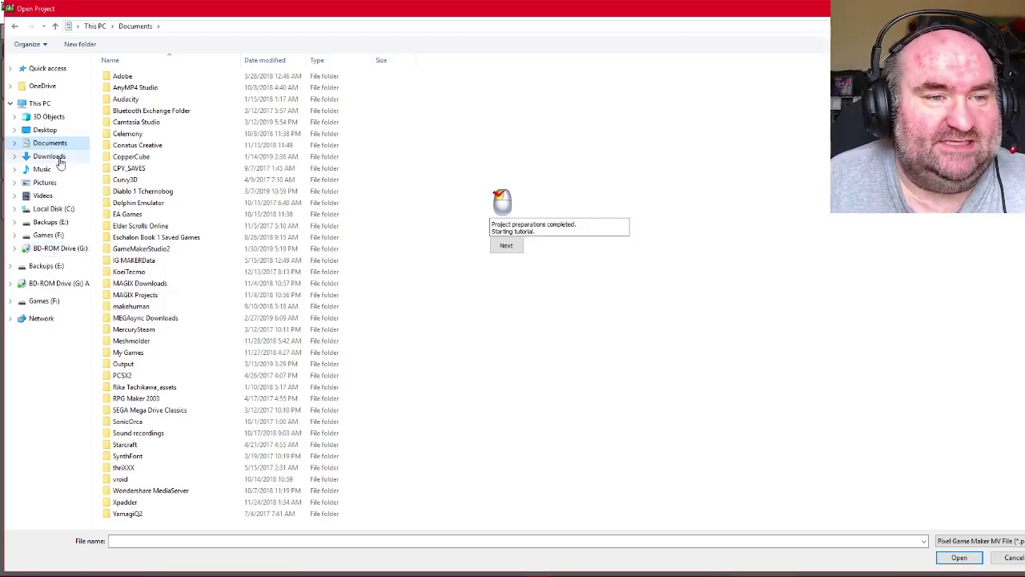
click(47, 234)
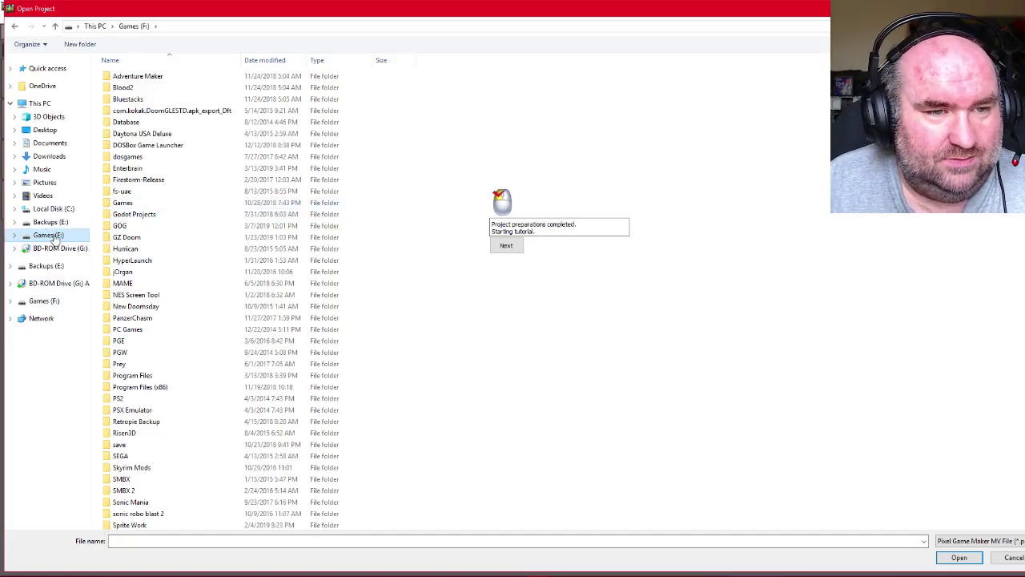
double_click(128, 169)
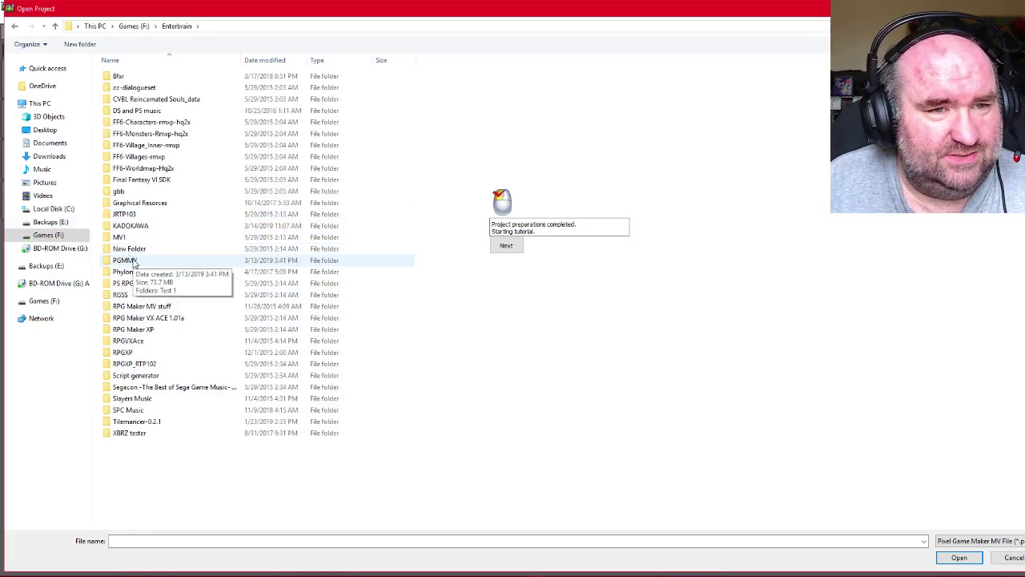
double_click(131, 226)
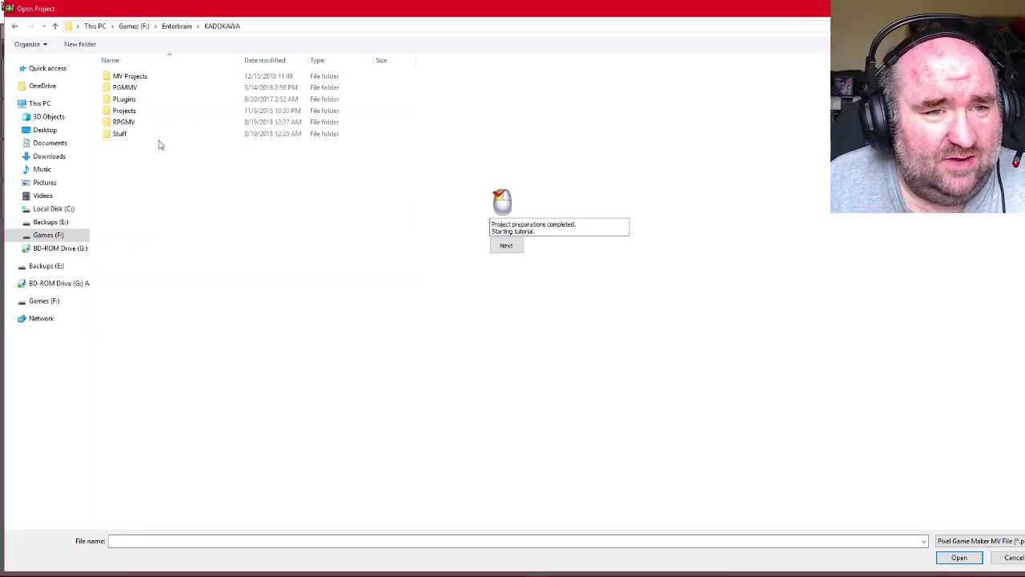
double_click(132, 123)
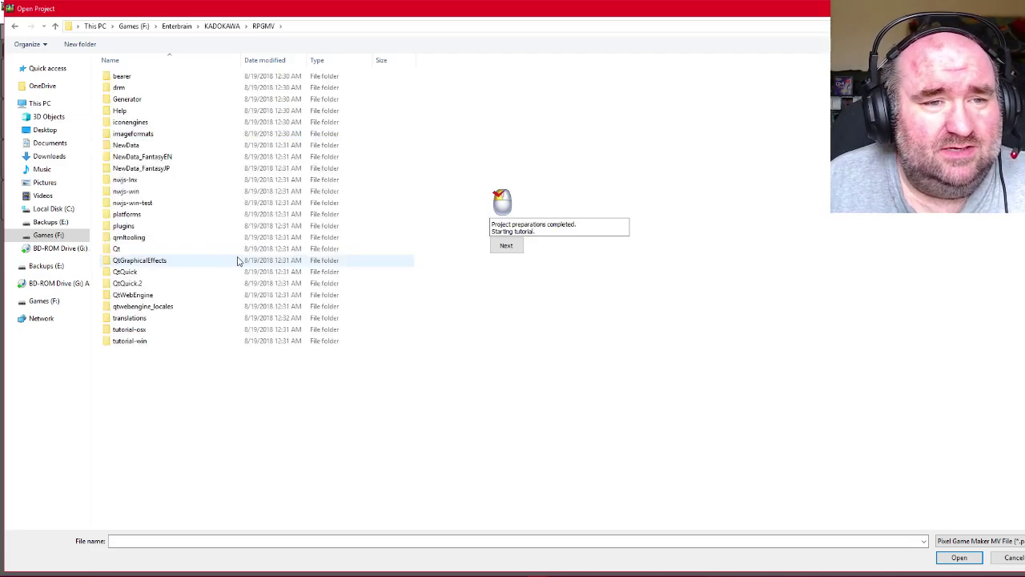
click(14, 27)
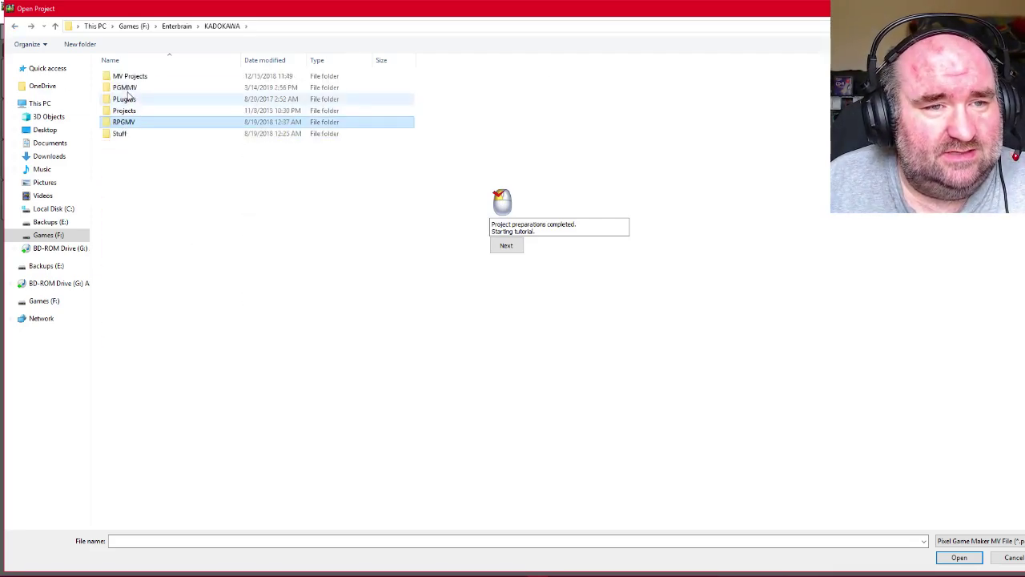
double_click(131, 86)
click(134, 82)
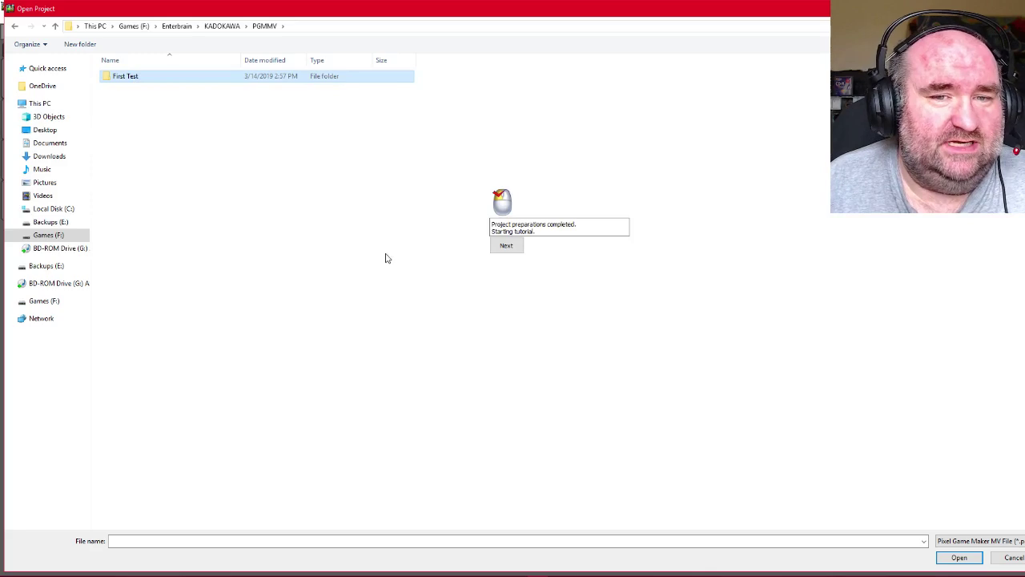
double_click(164, 82)
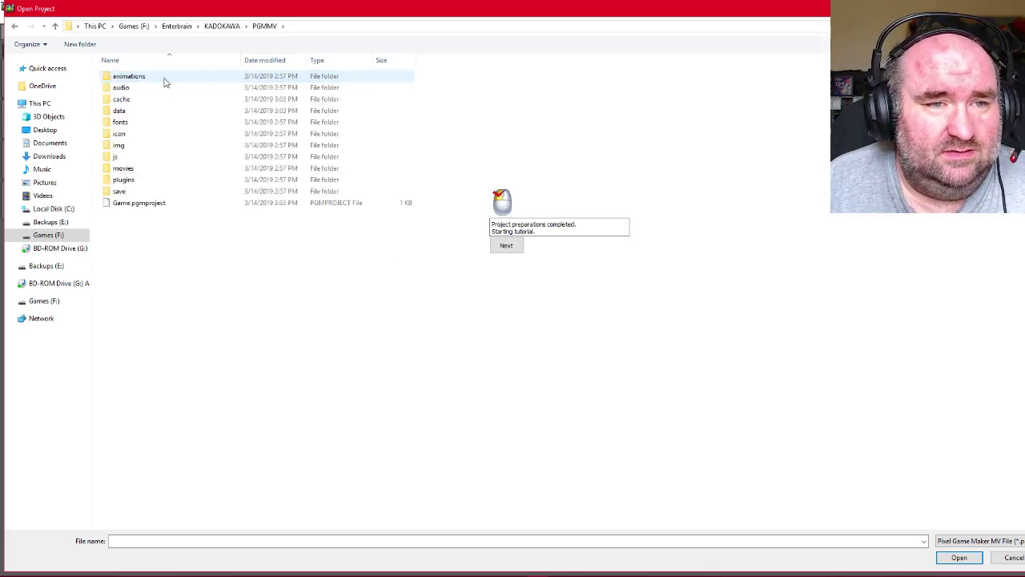
double_click(149, 201)
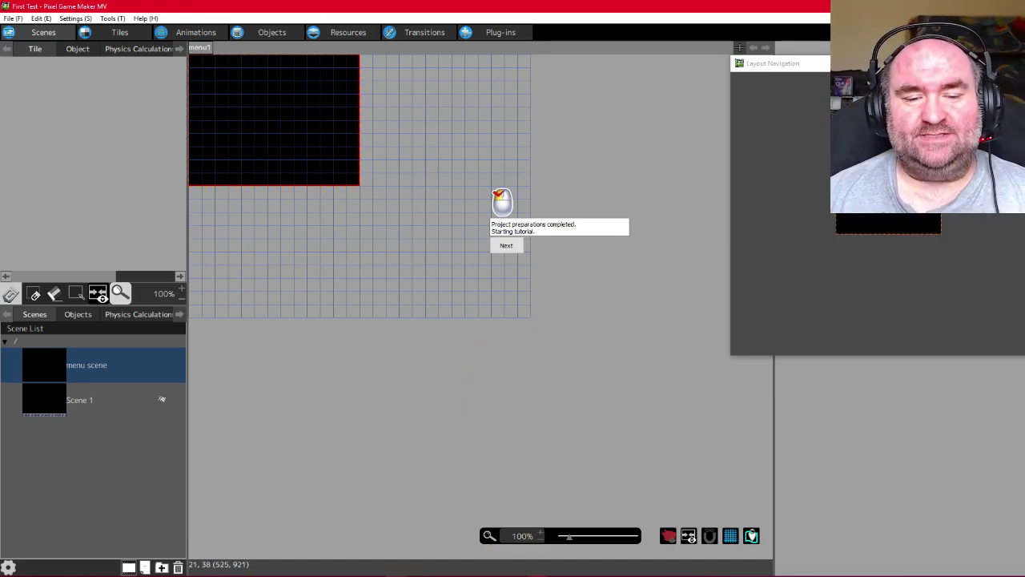
Switch to the YouTube Live Dashboard in the browser to check the stream, and return to Pixel Game Maker MV
mouse_move(440, 574)
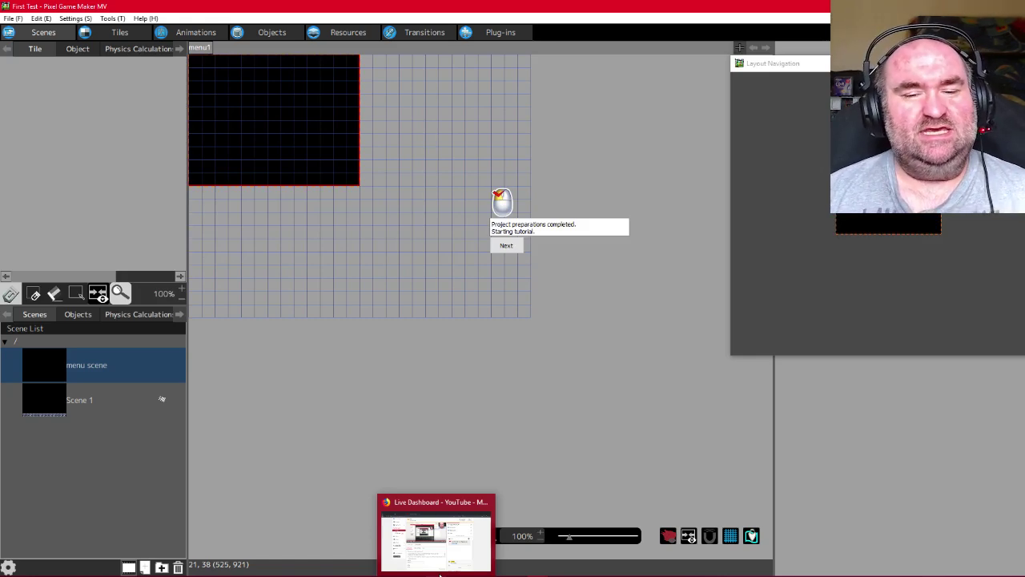
click(439, 573)
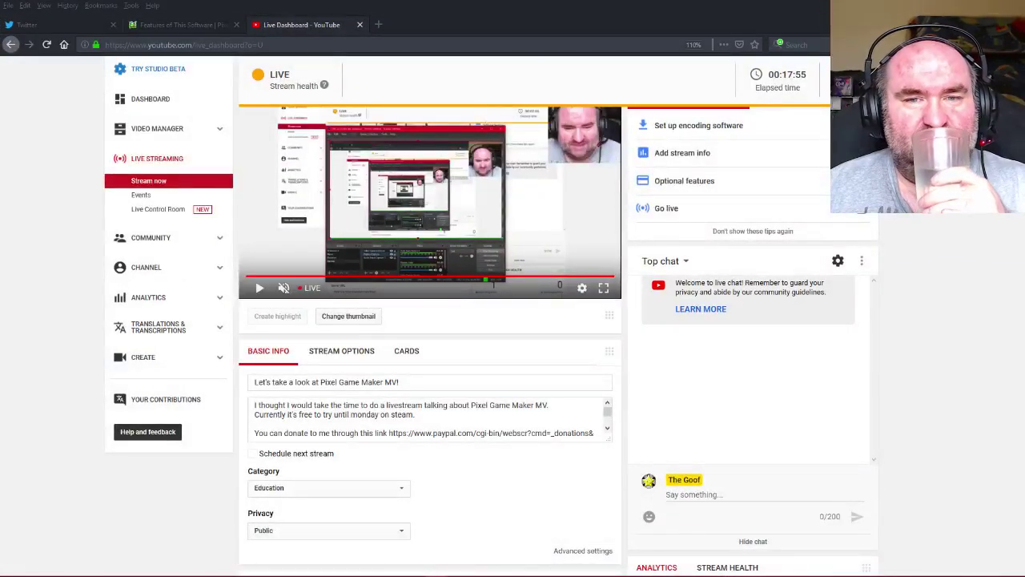
key(alt+Tab)
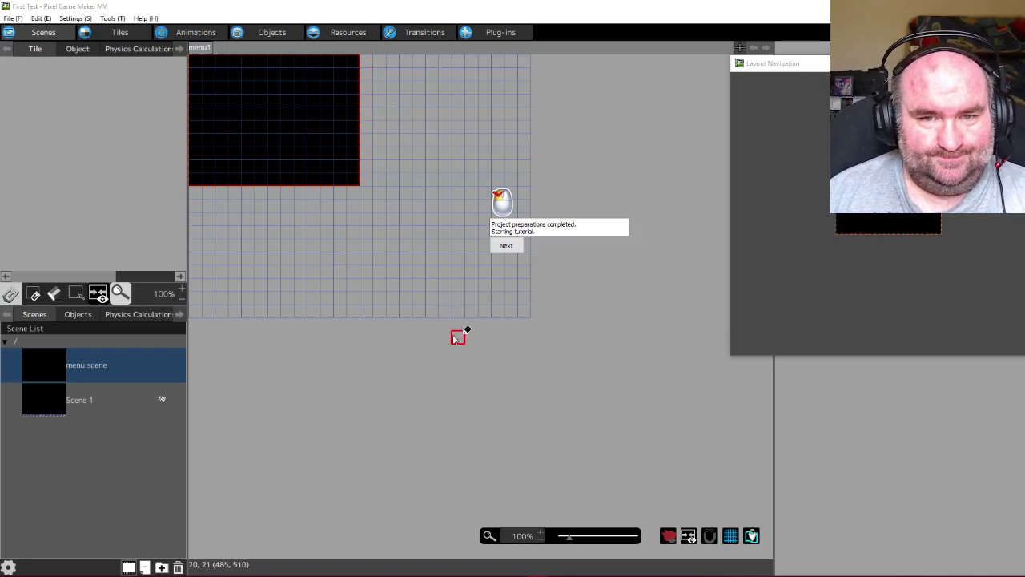
Advance the tutorial past its character creation introduction and show the project's animations
click(506, 247)
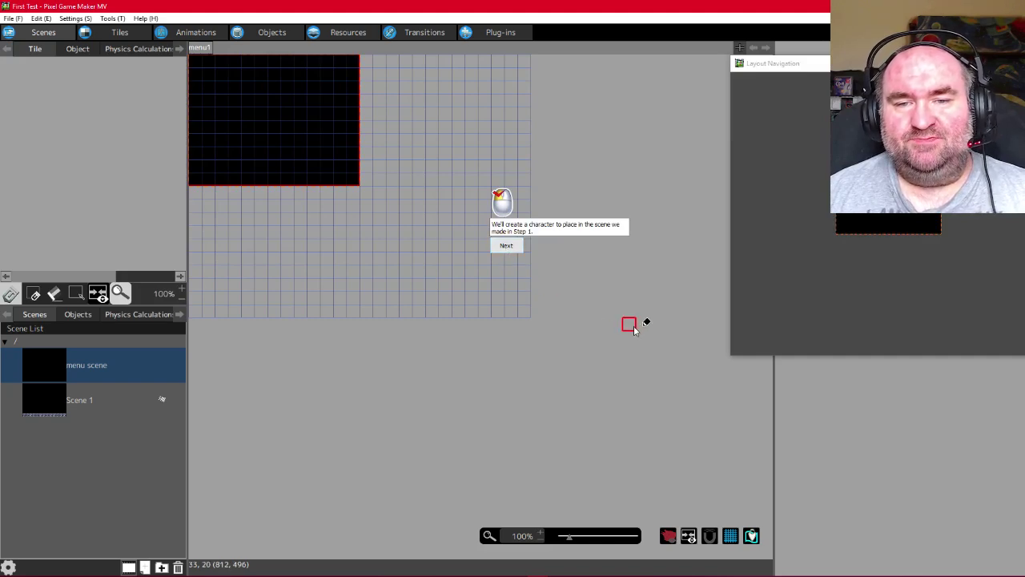
click(507, 247)
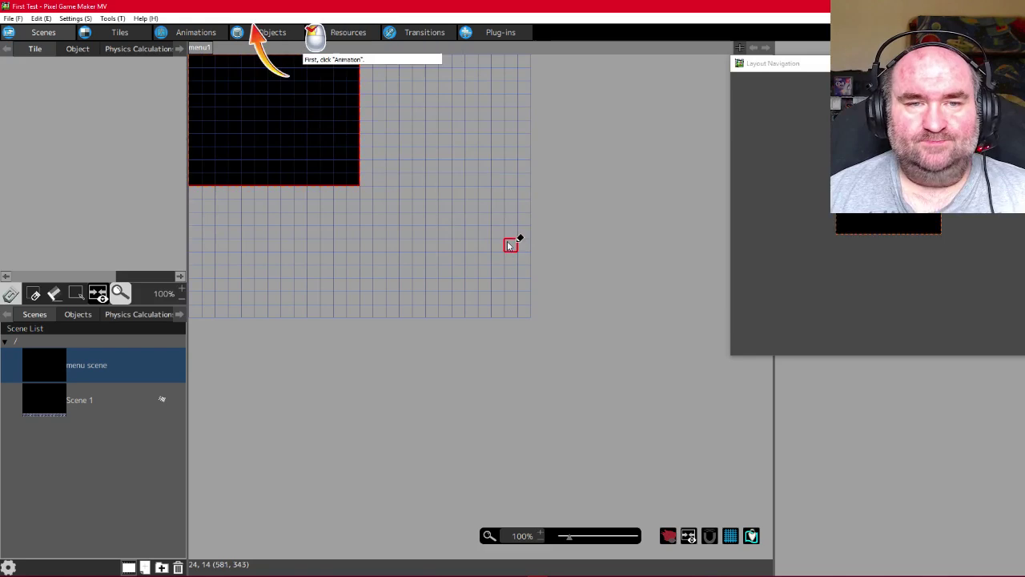
click(177, 35)
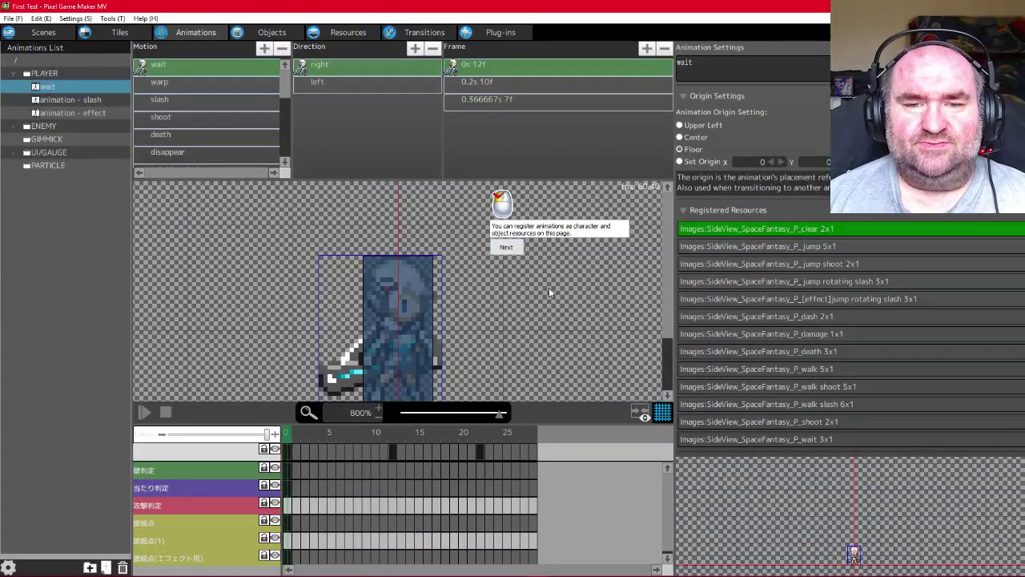
Advance through the tutorial's explanations of the PLAYER wait animation and its motion, direction and frame settings
click(506, 247)
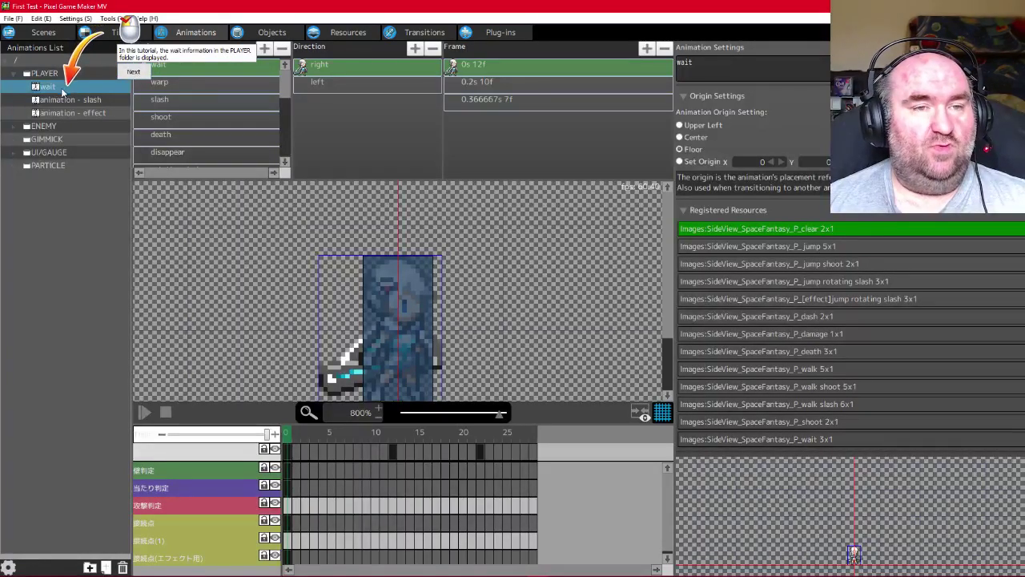
click(131, 72)
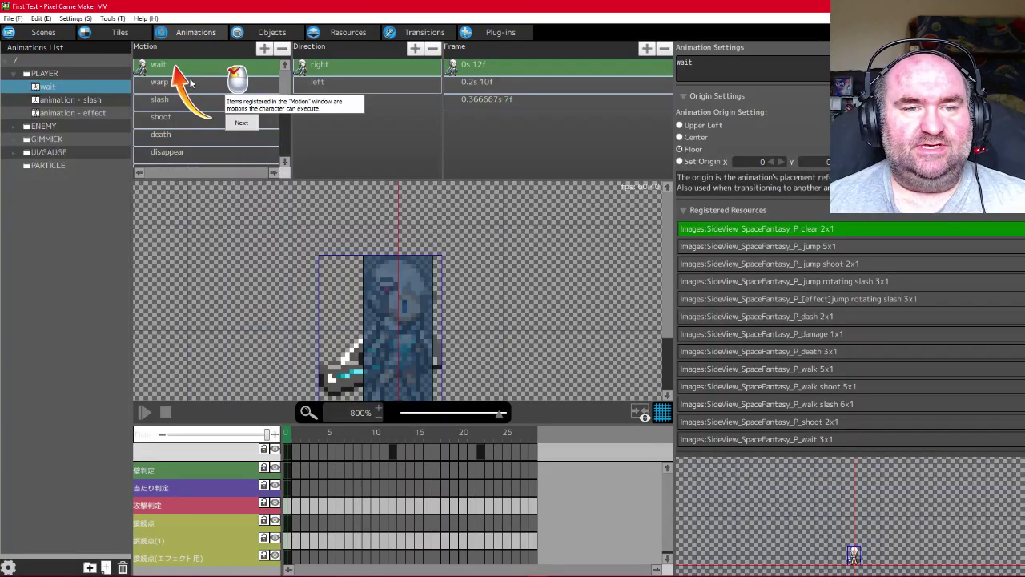
click(241, 123)
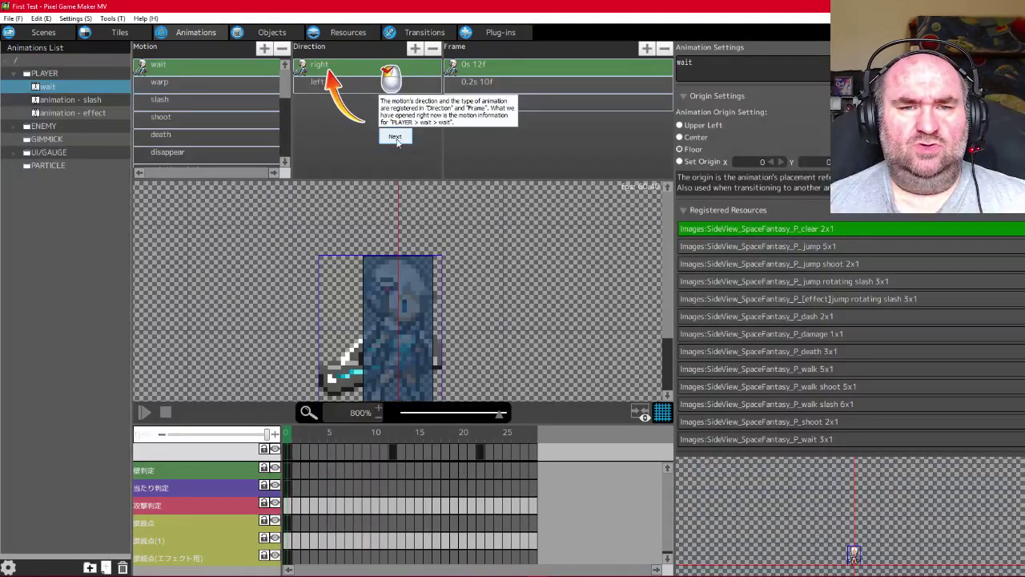
click(396, 138)
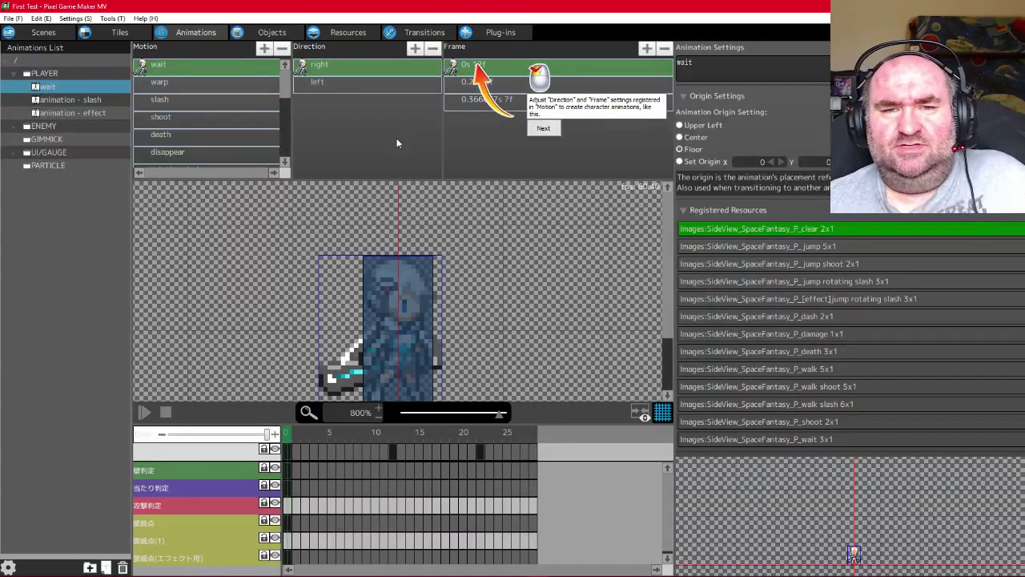
click(544, 129)
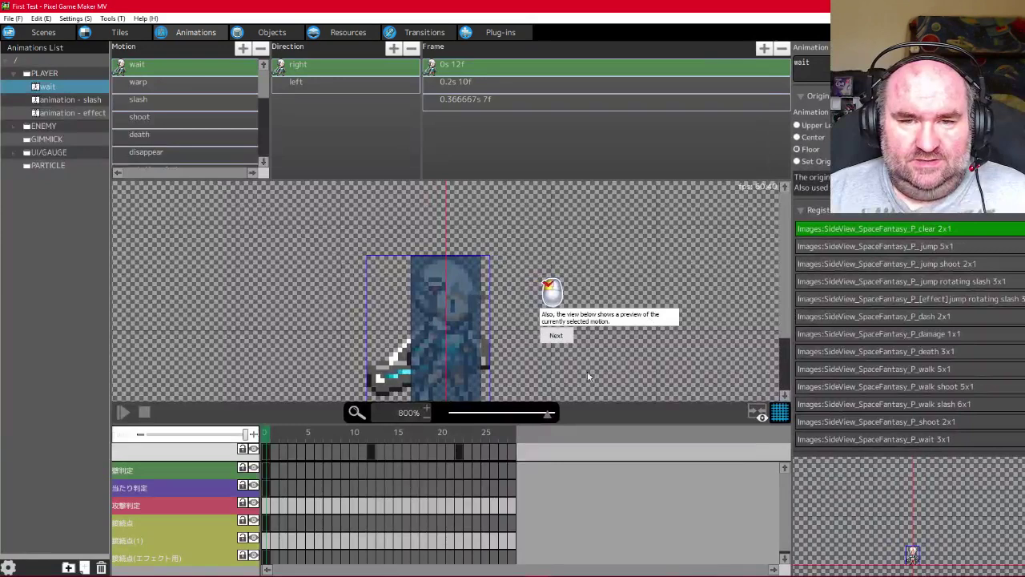
Examine the wait motion's preview, continue the tutorial, and select the walk motion of the PLAYER wait animation
scroll(433, 304, down, 2)
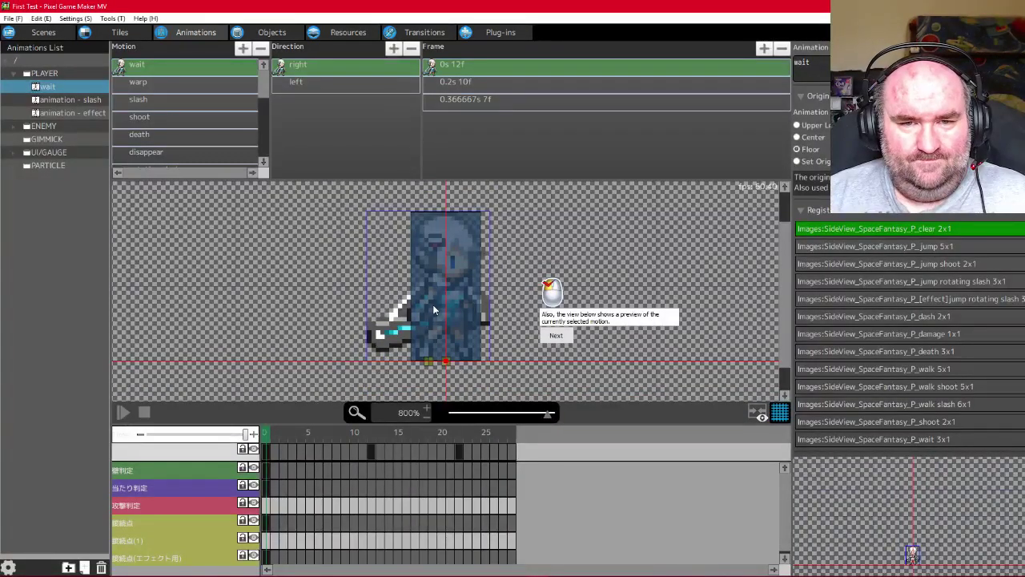
scroll(432, 309, down, 3)
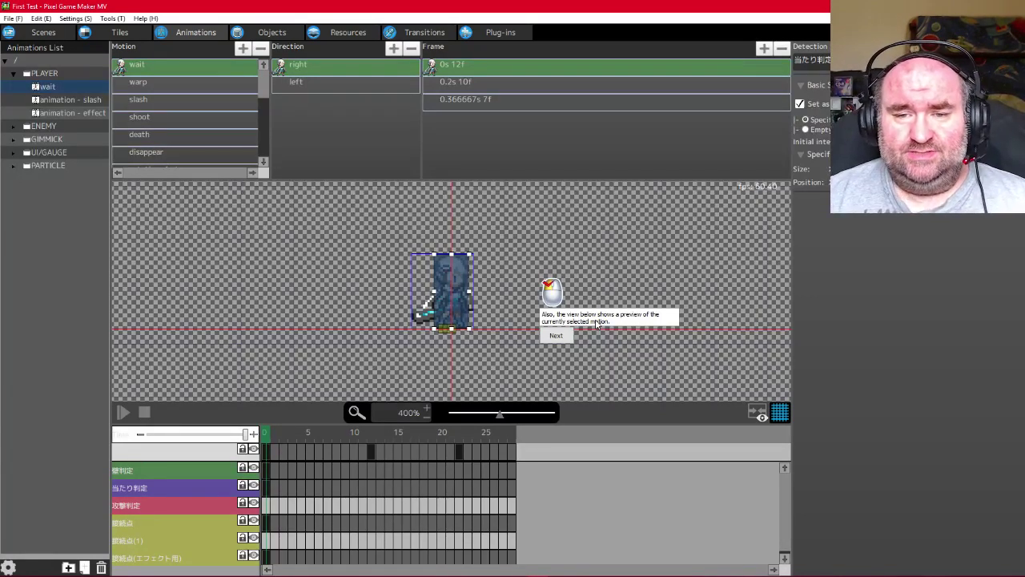
click(557, 337)
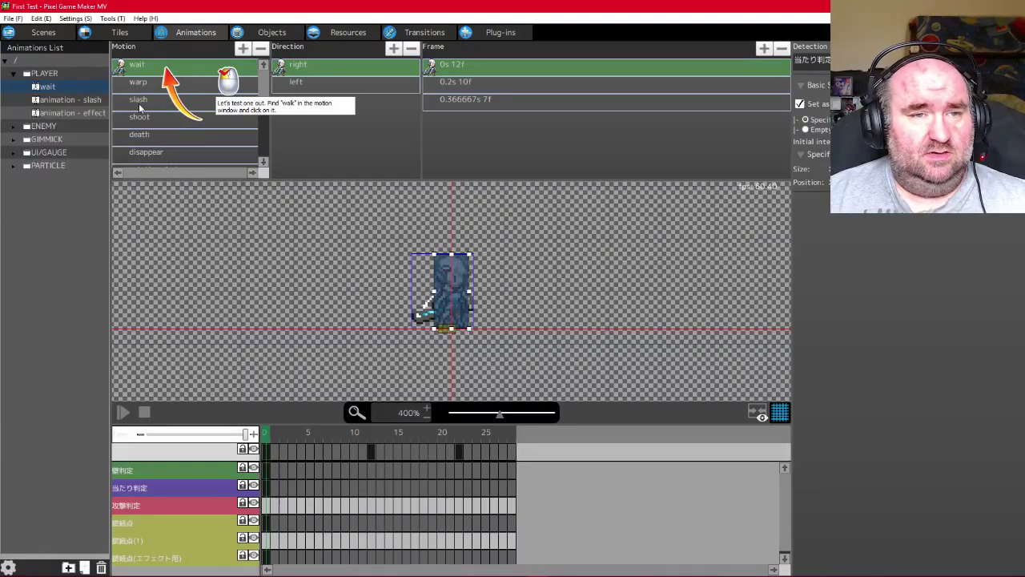
drag(266, 80, 261, 121)
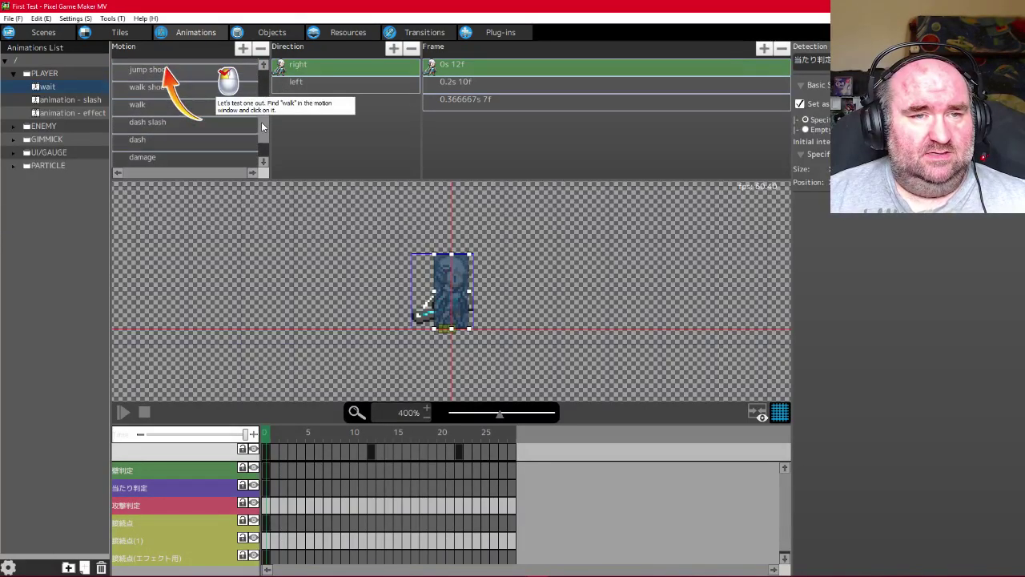
click(144, 106)
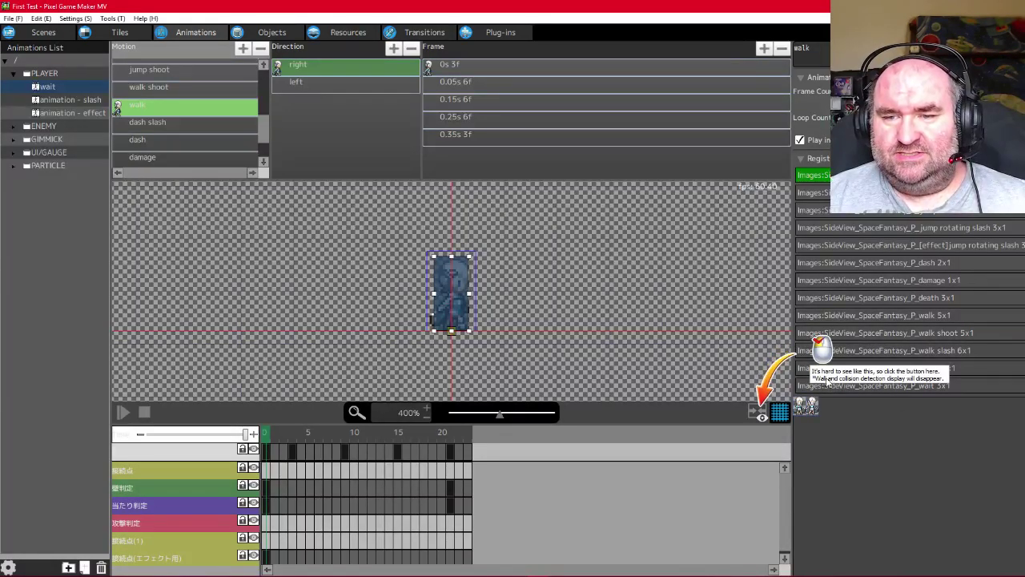
Hide the wall and collision detection display in the walk motion's preview
click(763, 417)
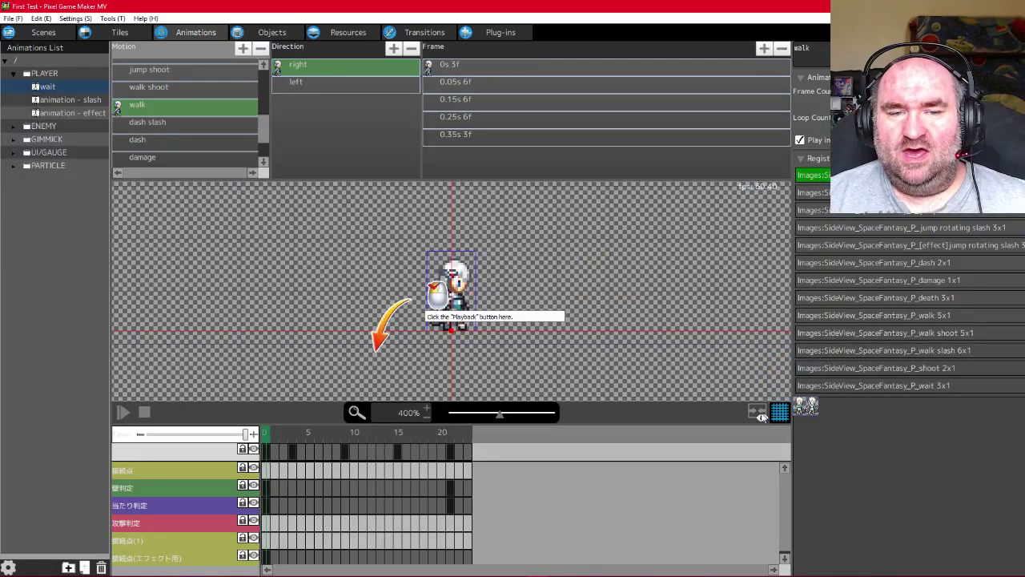
click(762, 416)
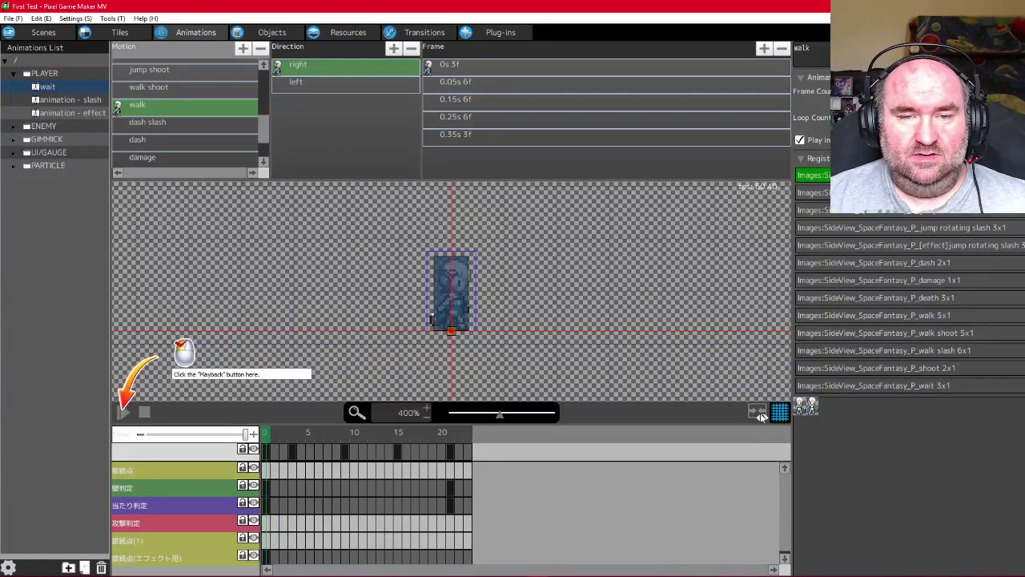
click(762, 415)
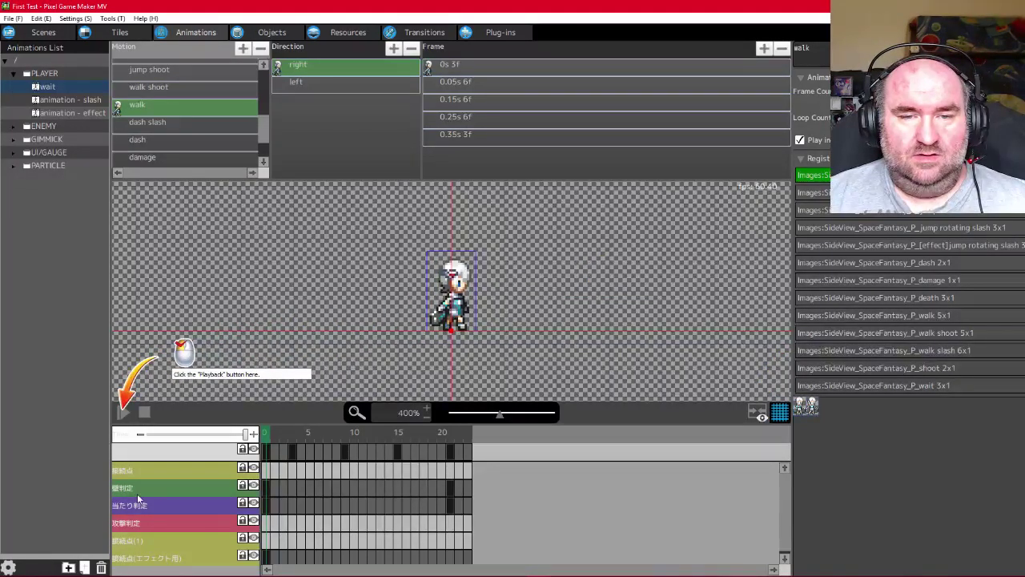
Play the walk motion in the preview, and stop the playback after watching it
click(123, 413)
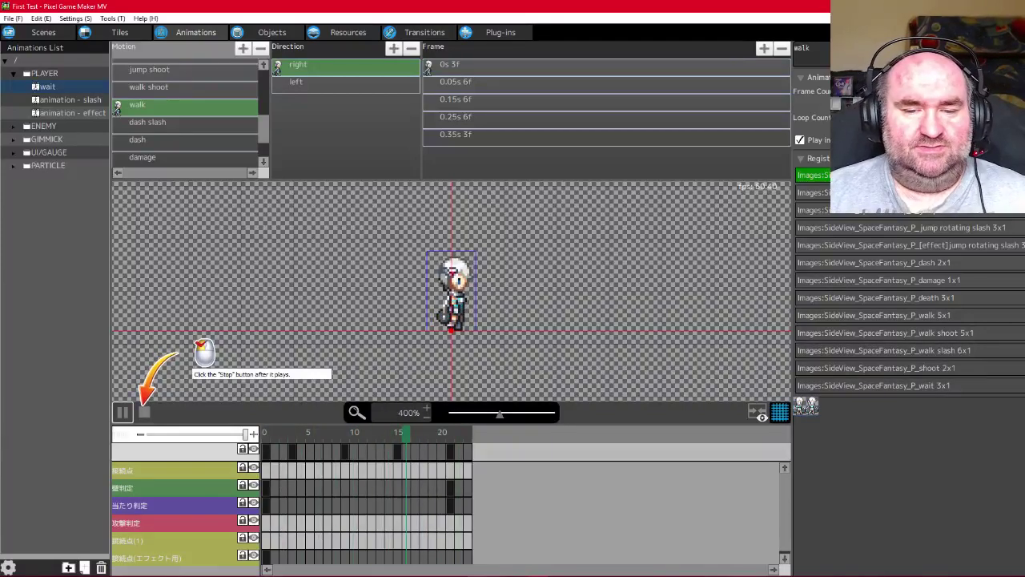
key(alt+Tab)
key(alt+Tab)
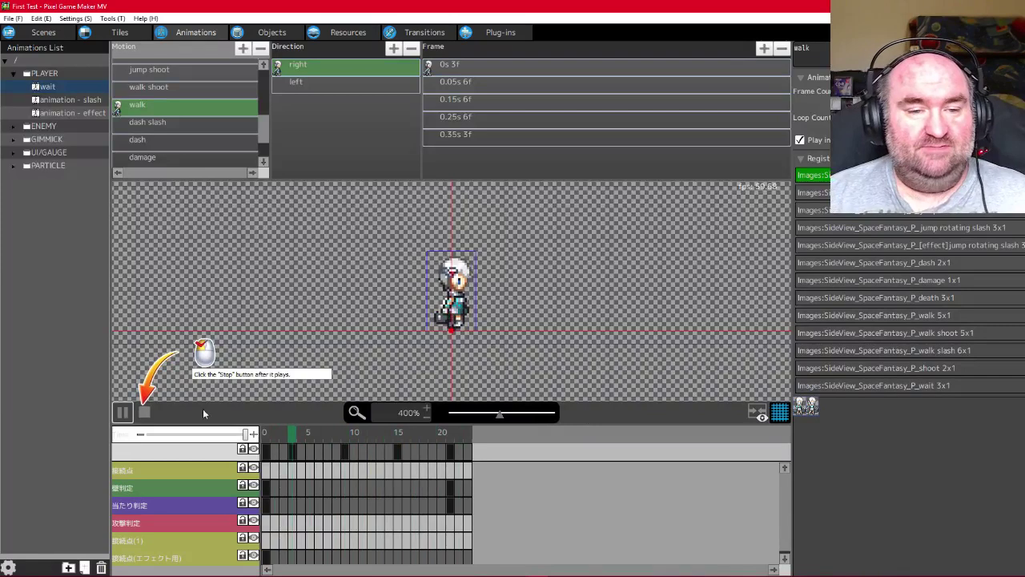
click(147, 412)
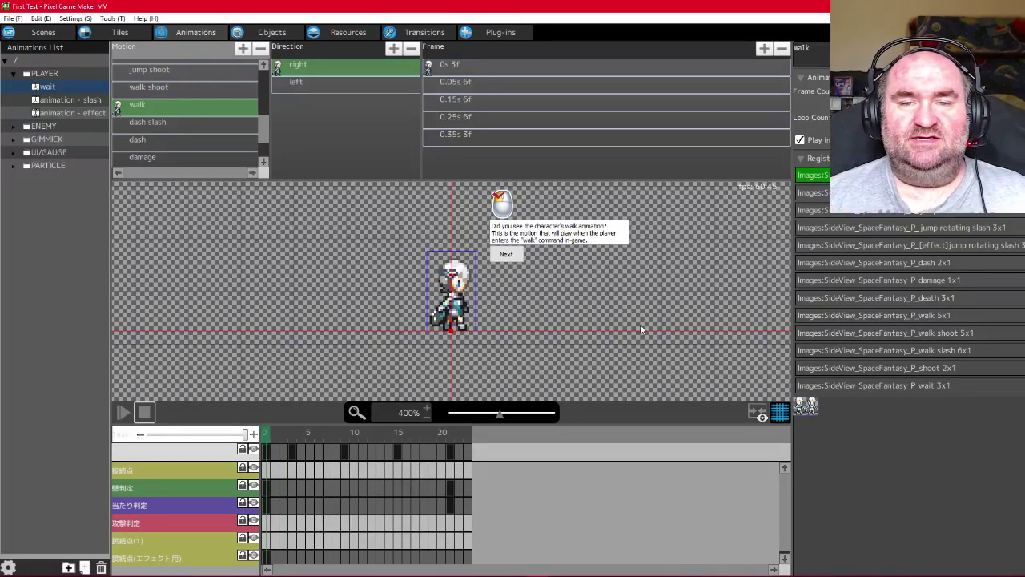
Advance the tutorial, restore the wall and collision detection display, and show the project's objects list
click(504, 254)
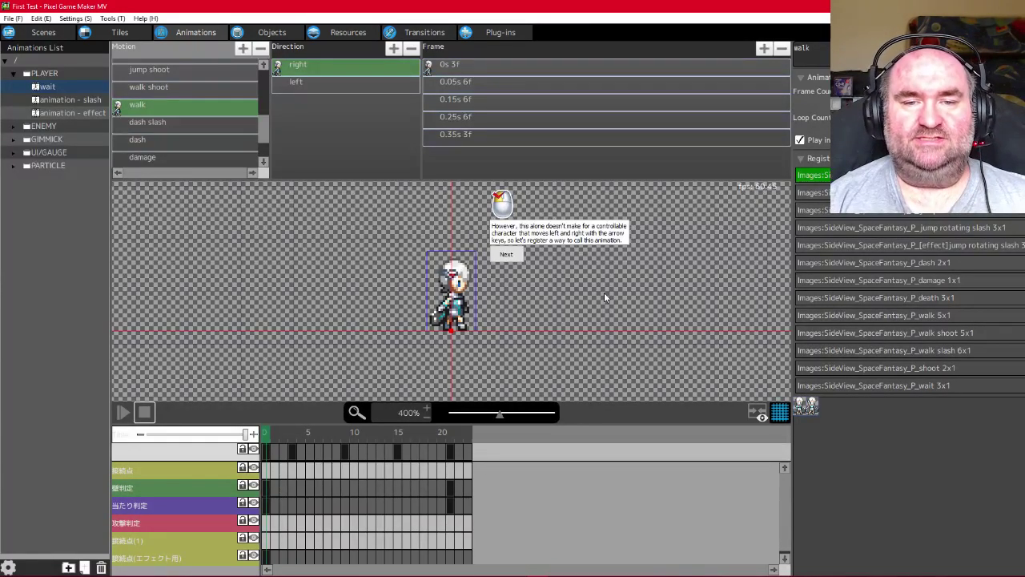
click(506, 254)
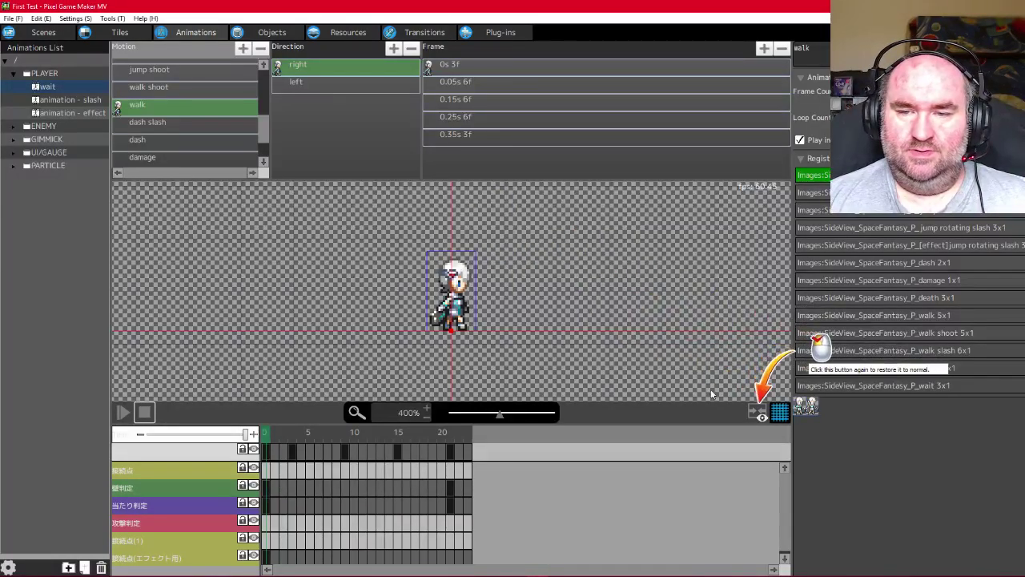
click(755, 416)
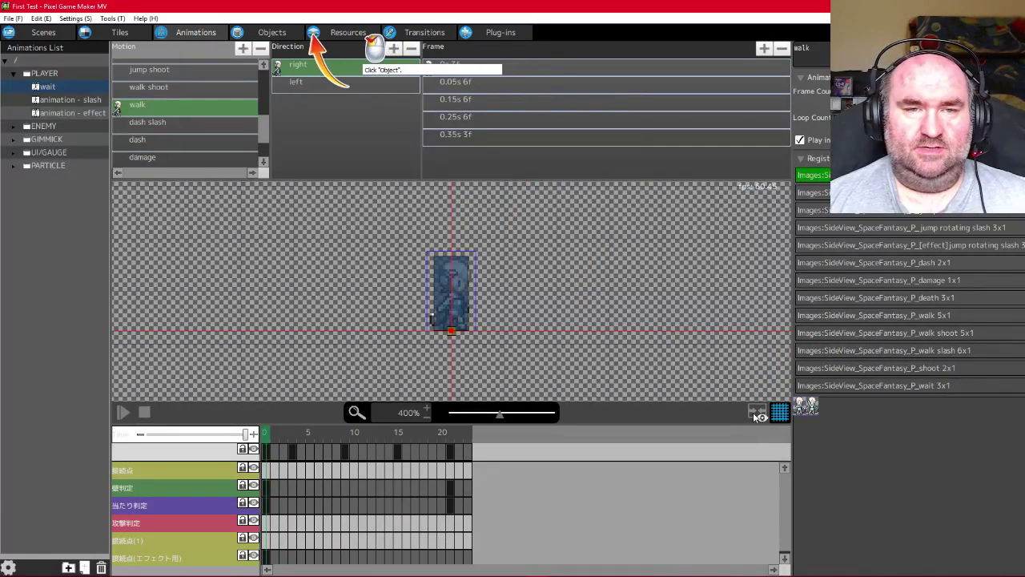
click(264, 32)
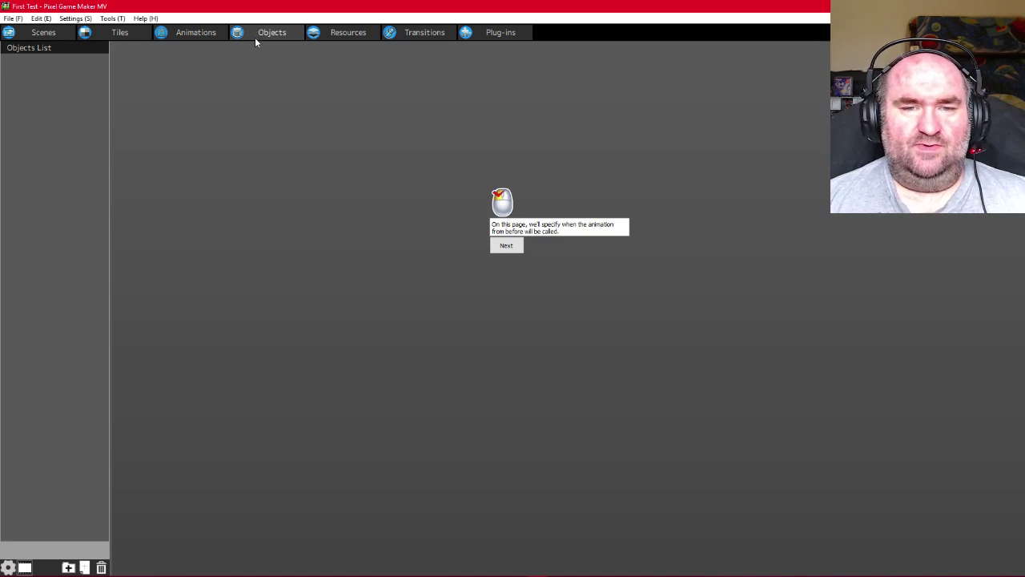
Advance the tutorial, add a new object to the objects list, and name it Player
click(507, 246)
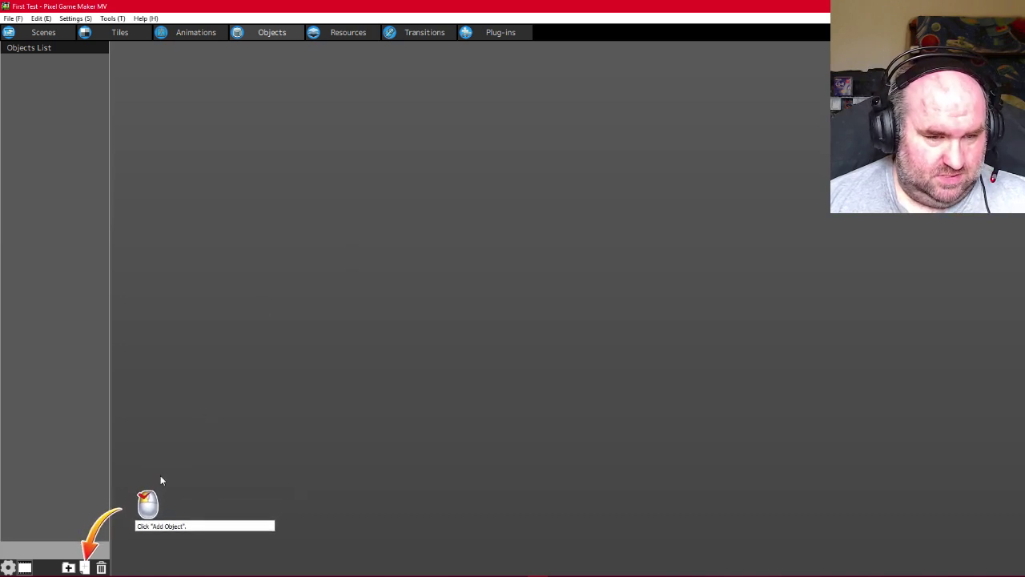
click(86, 567)
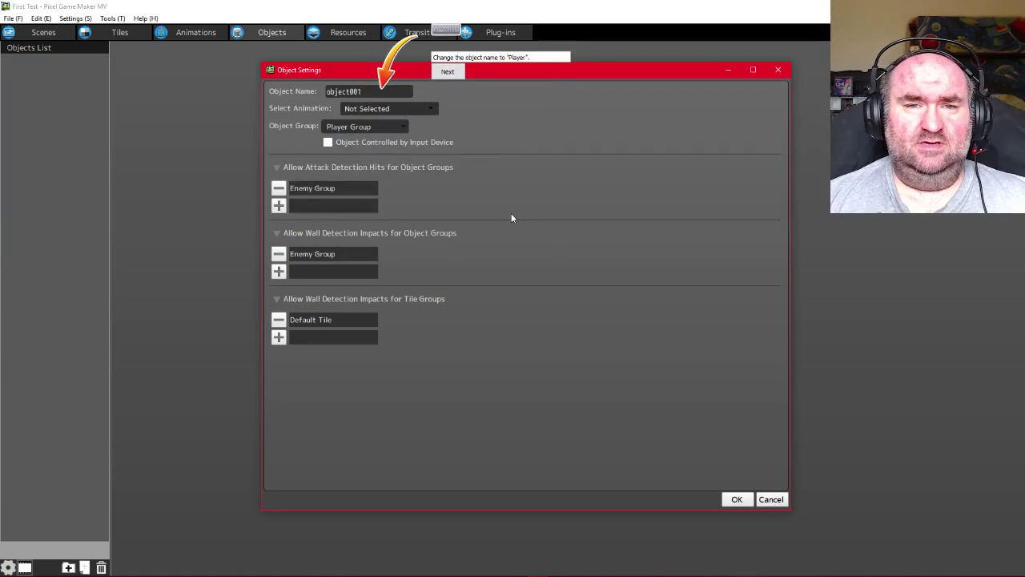
drag(367, 91, 256, 88)
text(Player)
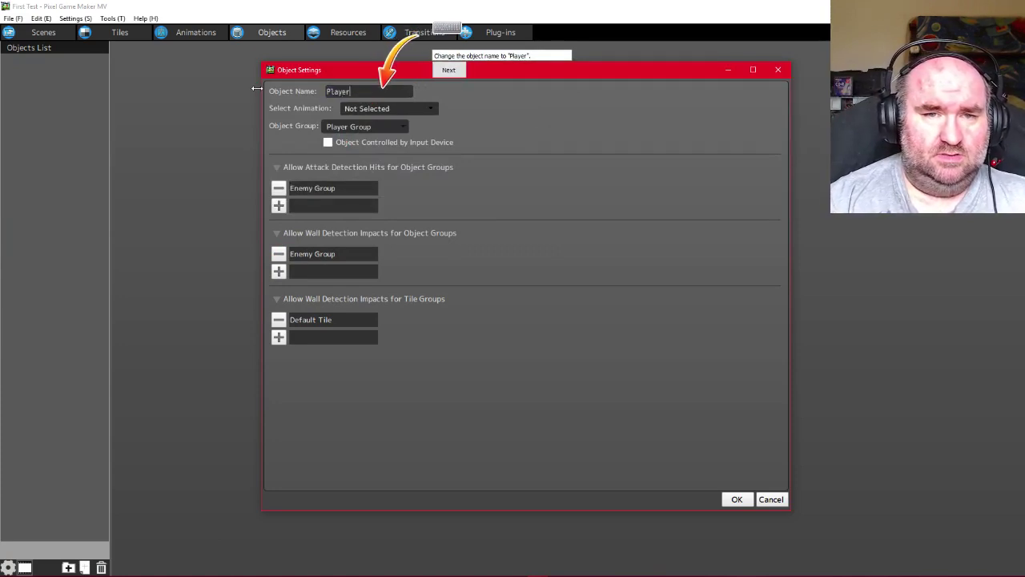
click(449, 69)
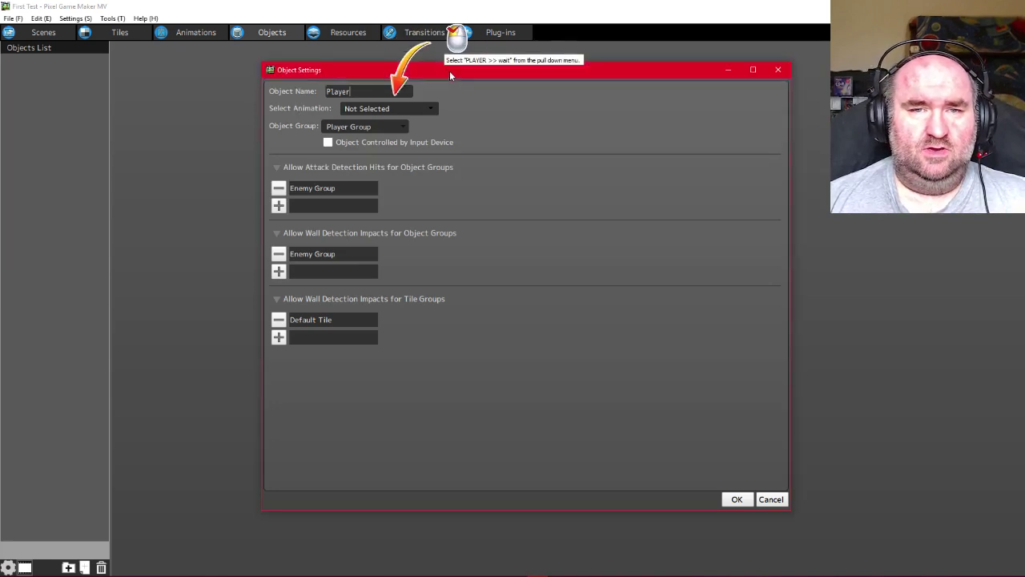
Assign the wait animation from the PLAYER group to the Player object
click(400, 111)
mouse_move(401, 135)
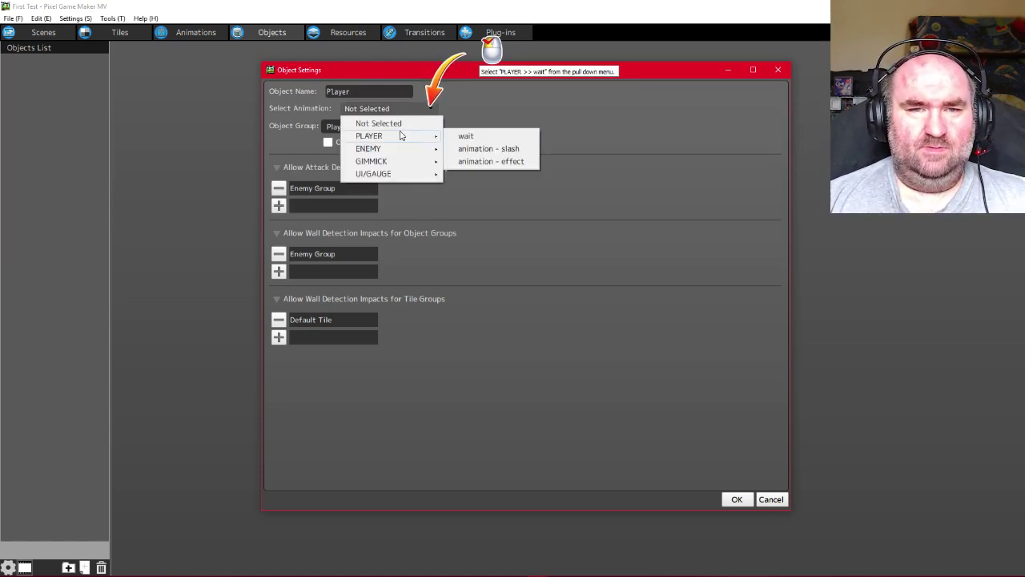
click(468, 137)
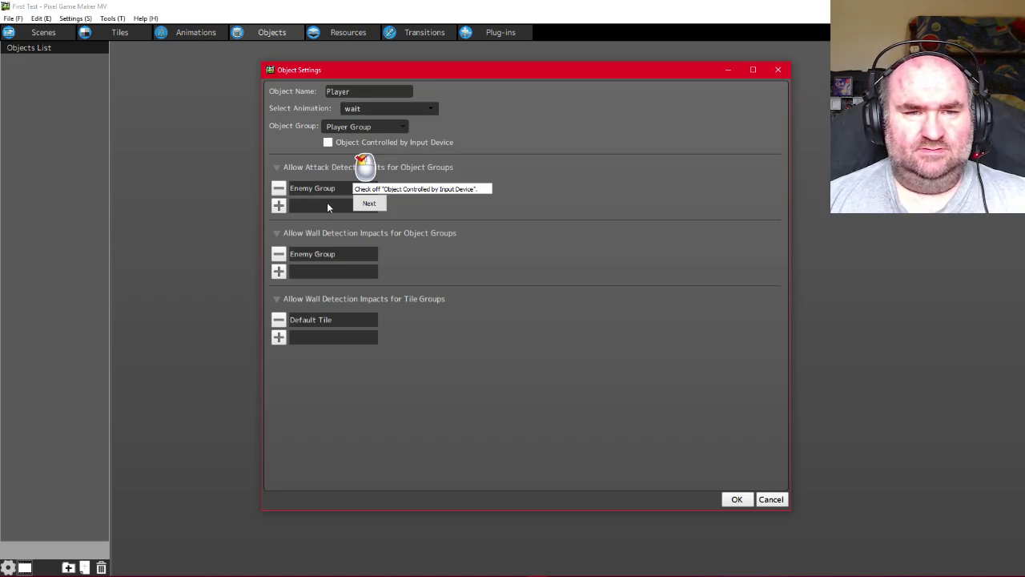
Make the Player object controlled by an input device and confirm its object settings
click(328, 143)
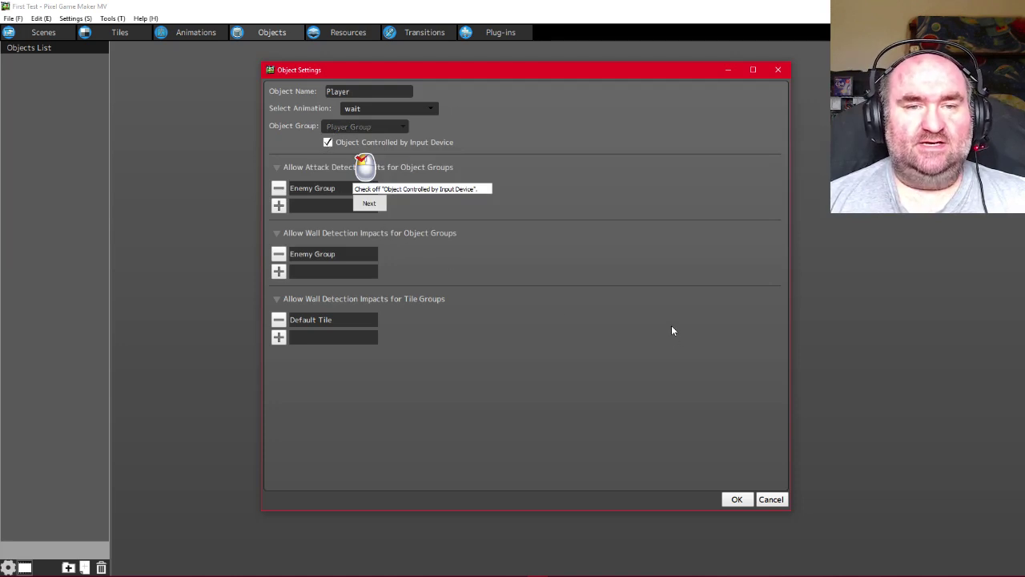
click(380, 206)
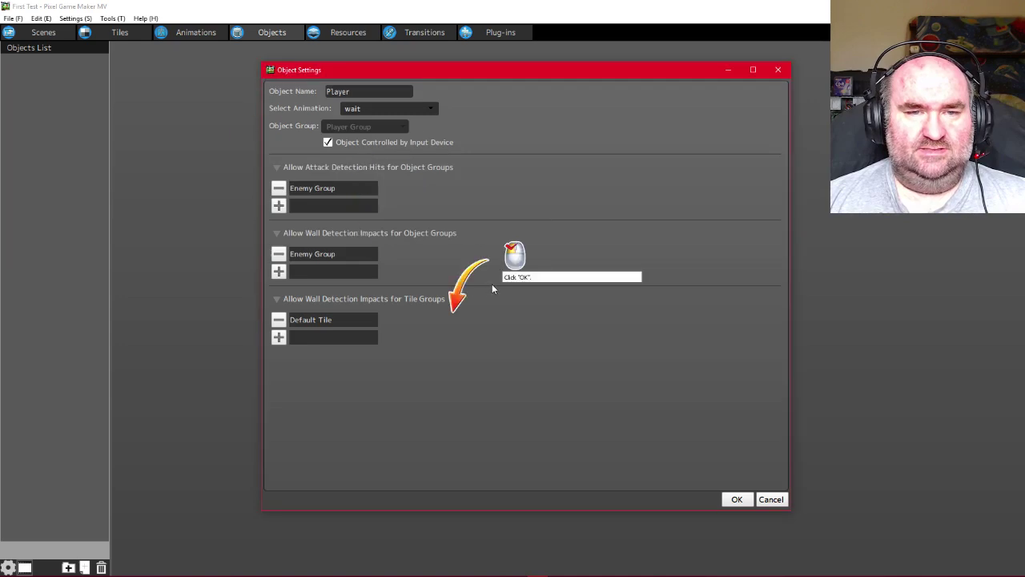
click(736, 499)
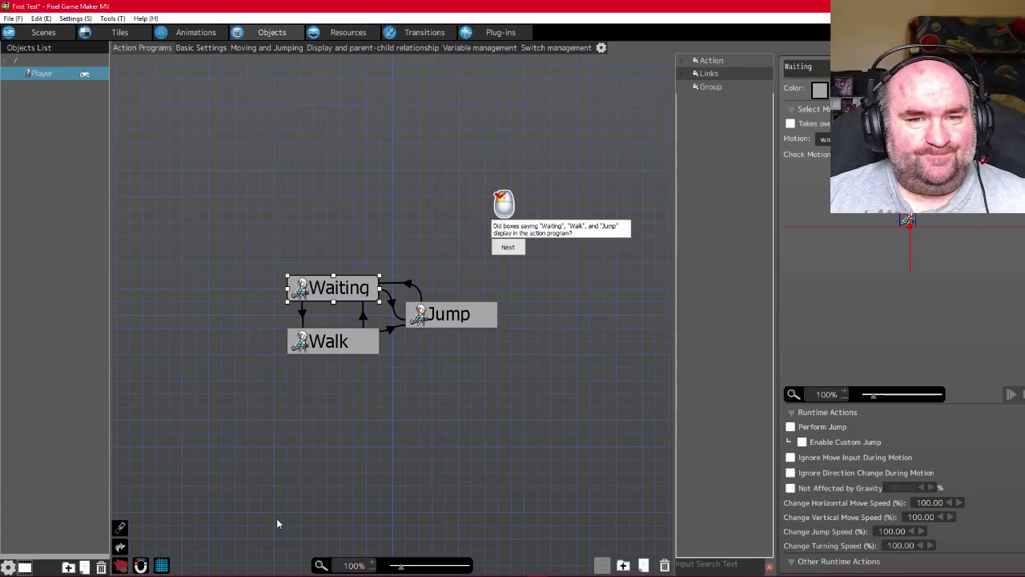
Continue the tutorial through the action program introduction and select the Waiting box
click(508, 248)
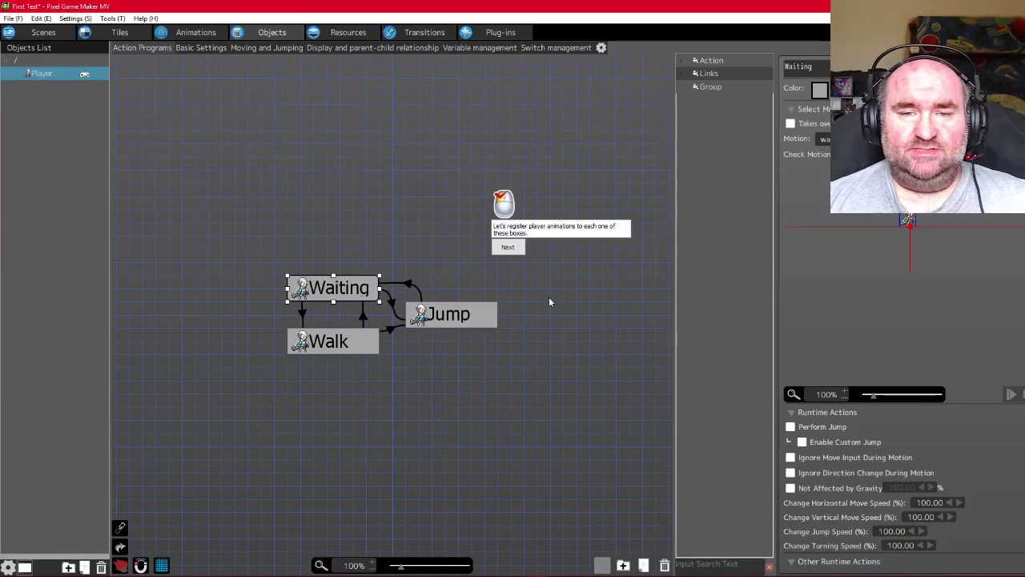
click(517, 250)
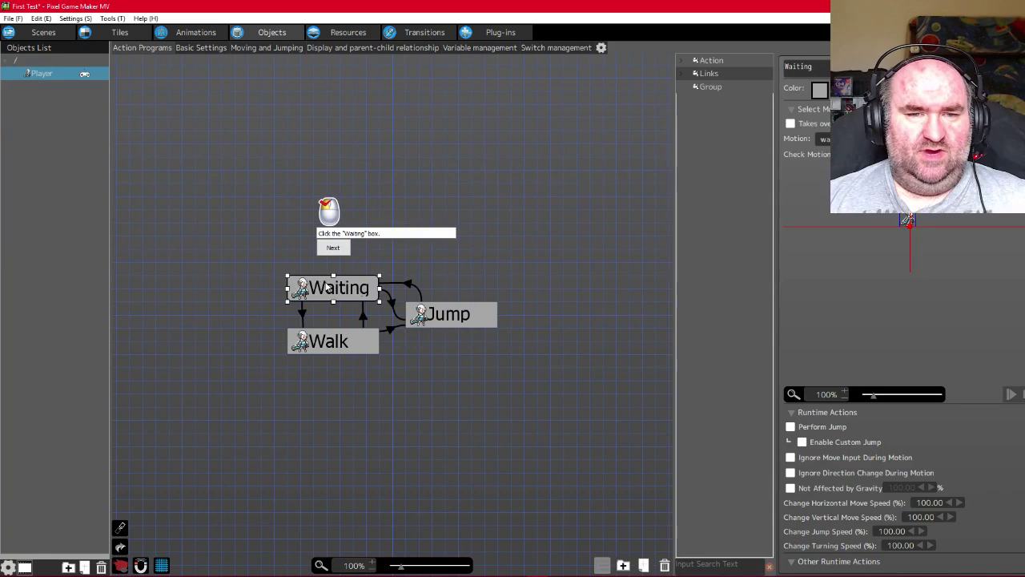
click(327, 287)
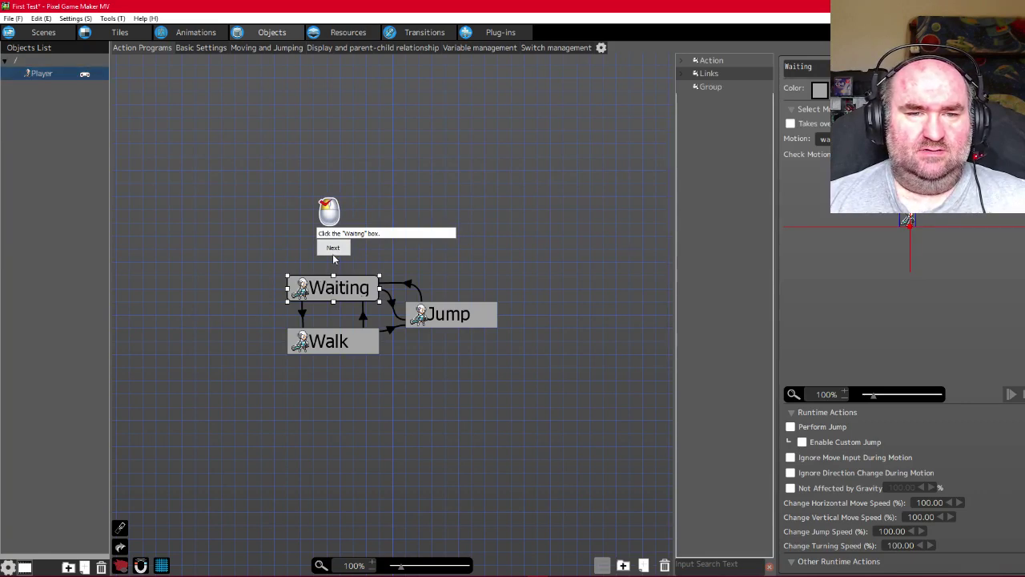
click(333, 248)
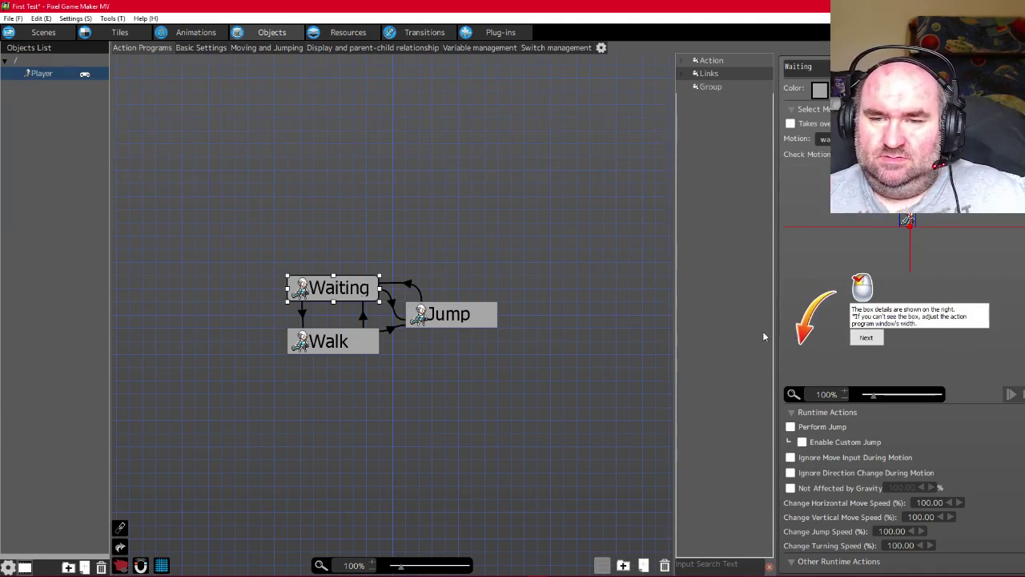
Widen the action details area, enlarge the Waiting motion's preview to 400%, and continue the tutorial
drag(777, 335, 710, 332)
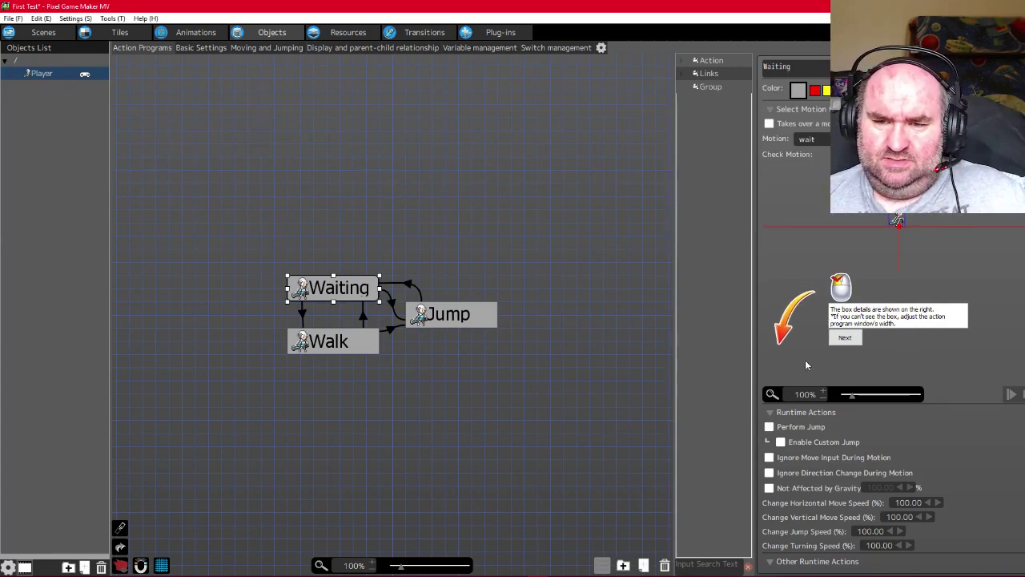
drag(852, 397, 887, 400)
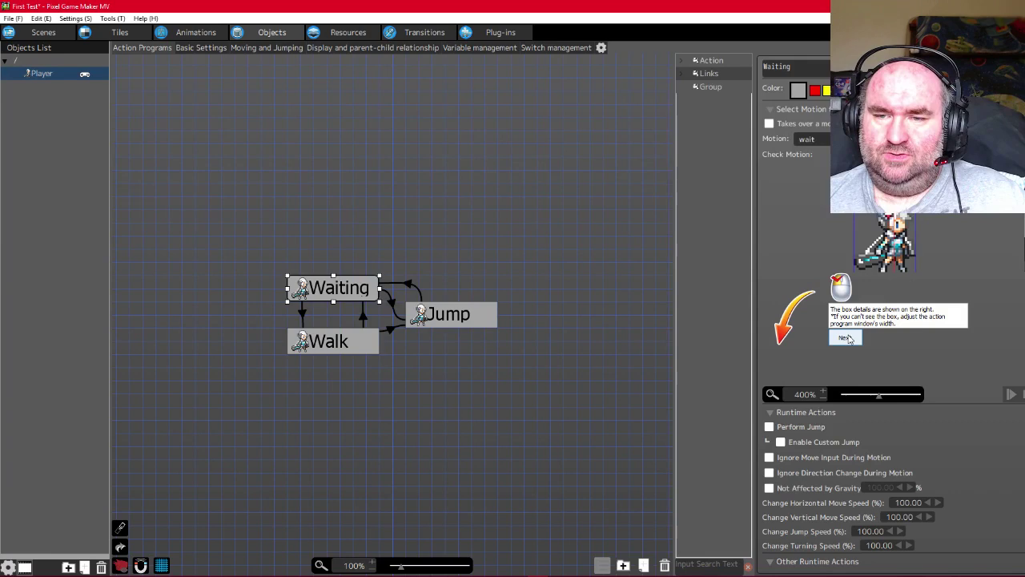
click(846, 338)
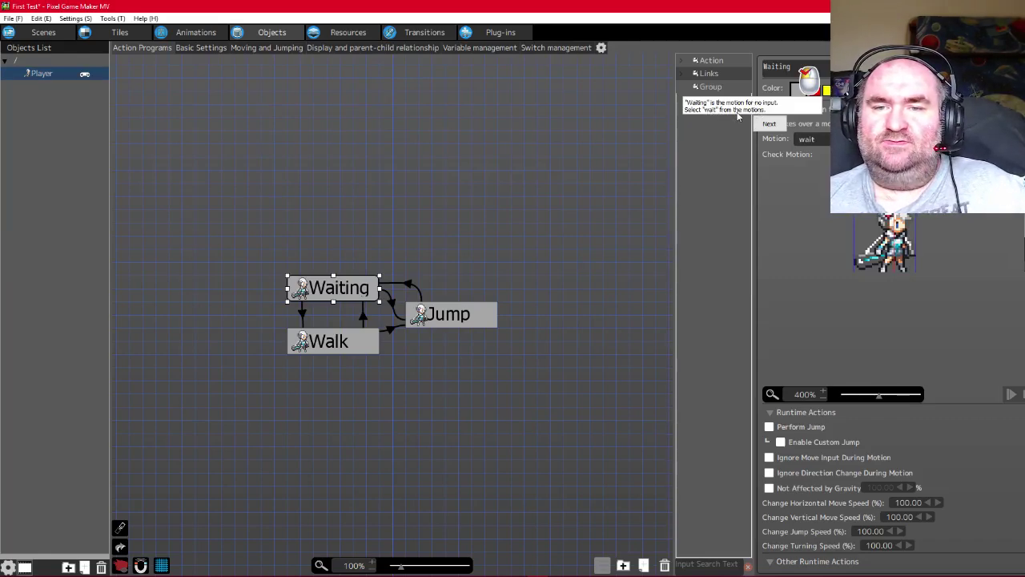
Choose wait as the motion of the Waiting action
click(819, 146)
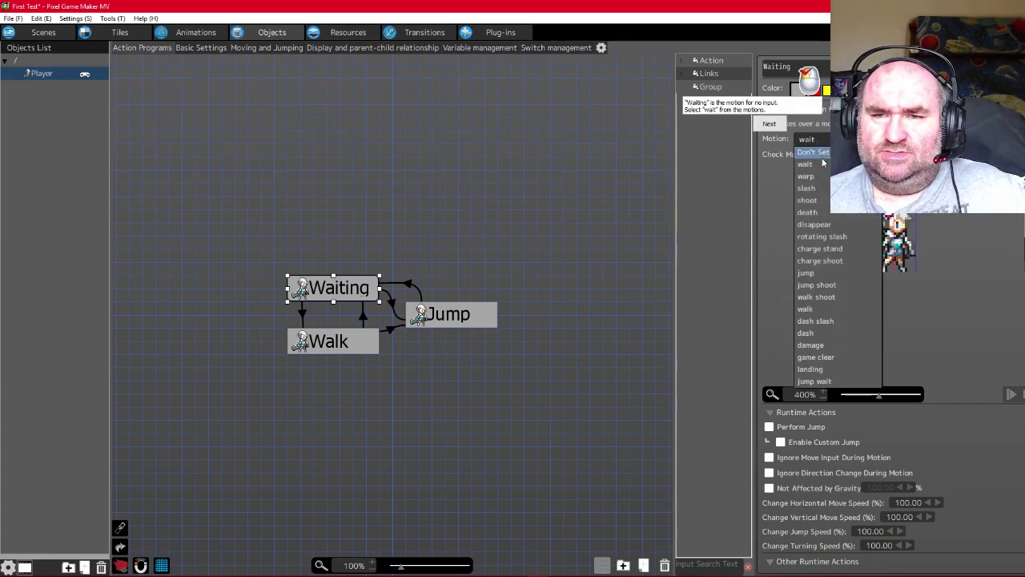
click(823, 166)
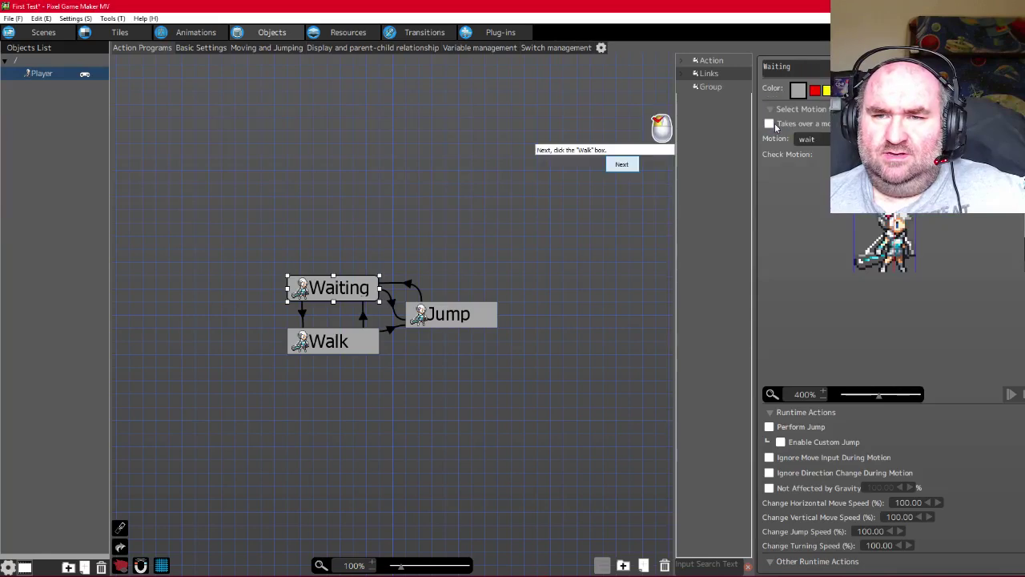
click(770, 124)
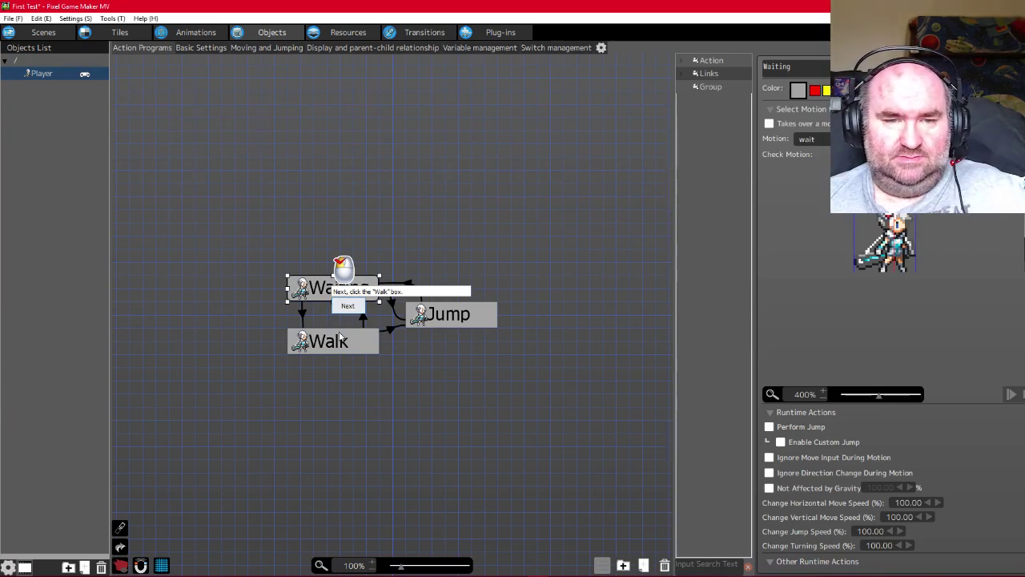
Set the Walk action's motion to walk and reduce its motion preview to 200%
click(328, 344)
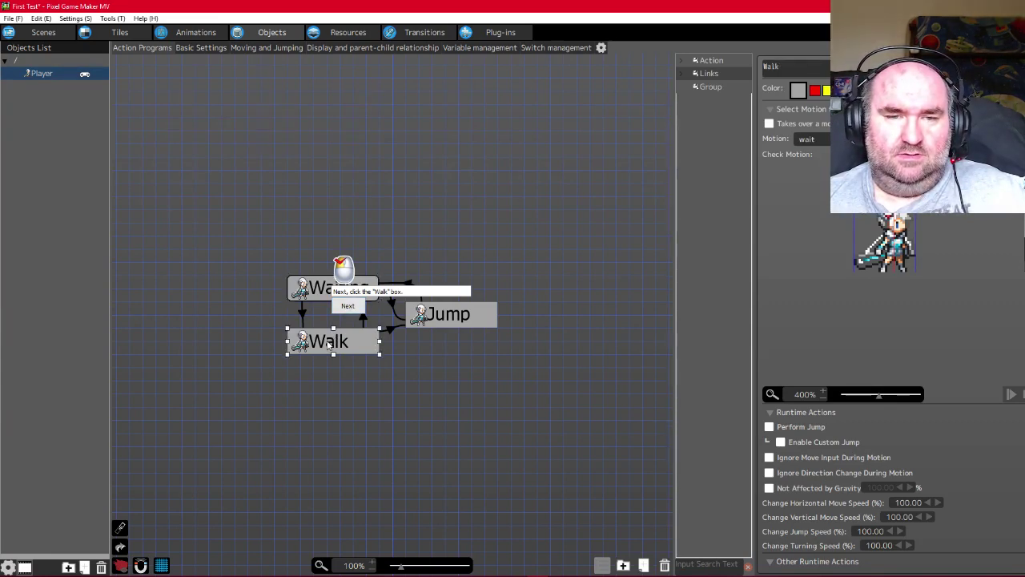
click(348, 305)
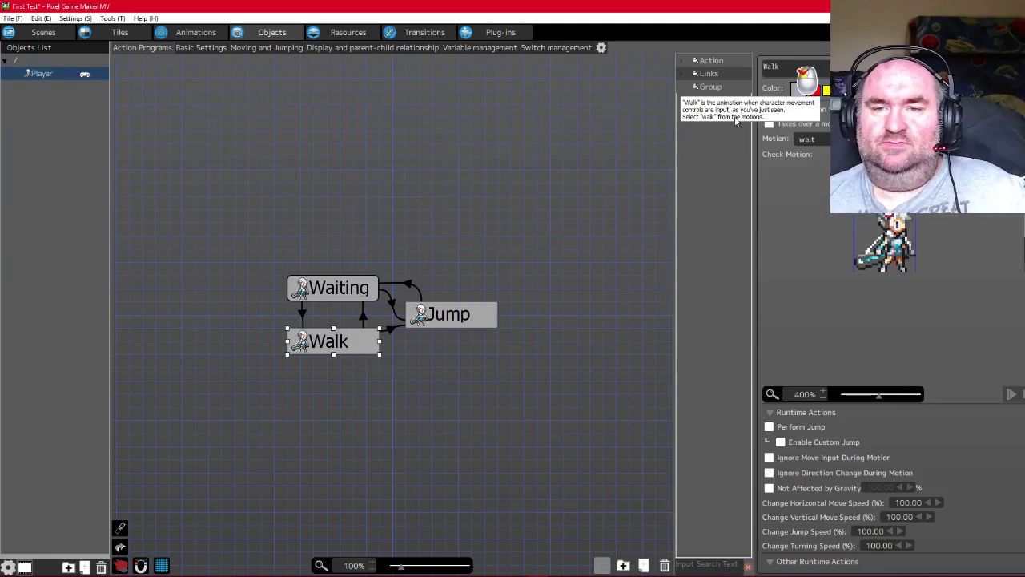
click(809, 138)
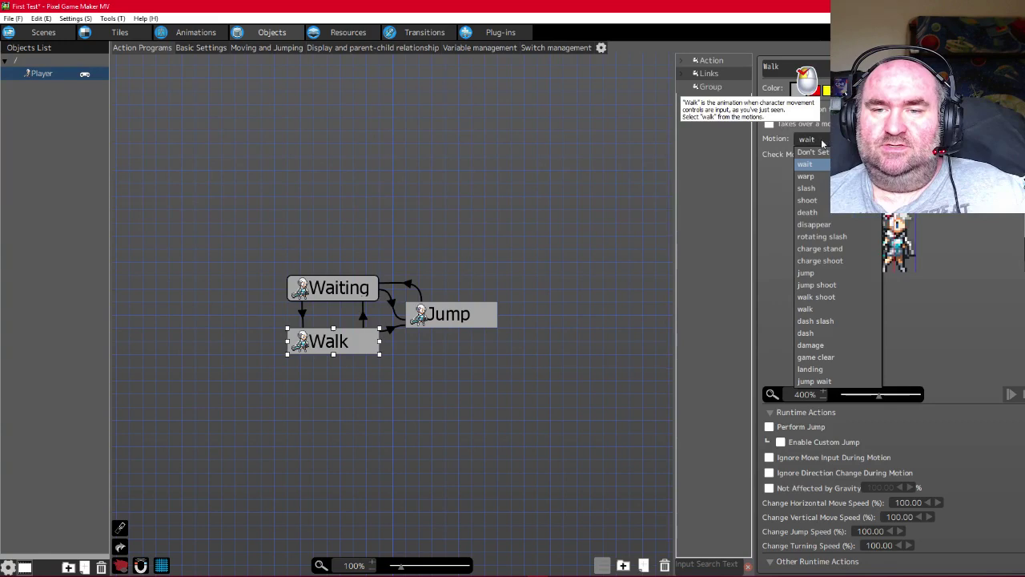
click(819, 310)
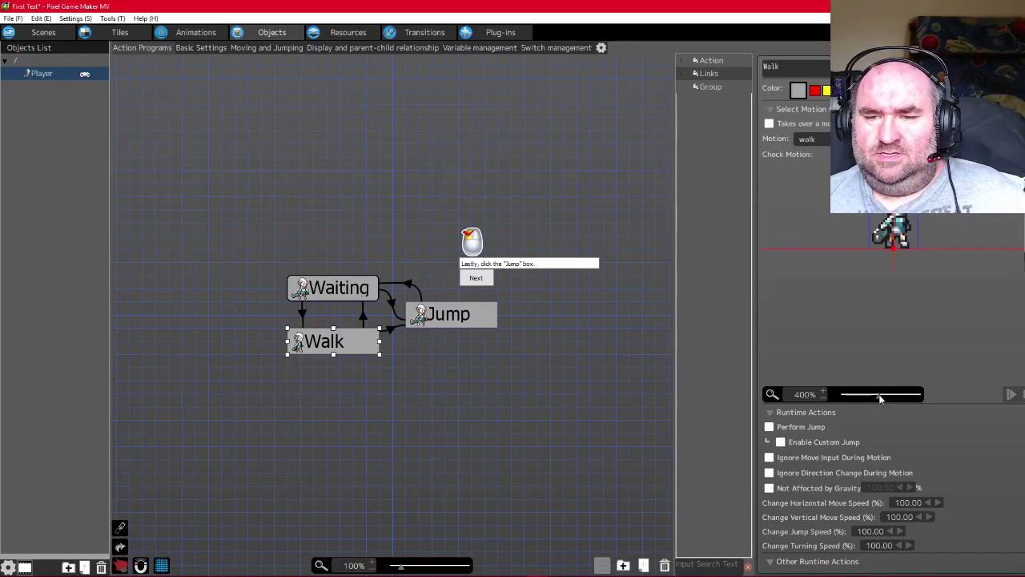
drag(876, 398, 862, 396)
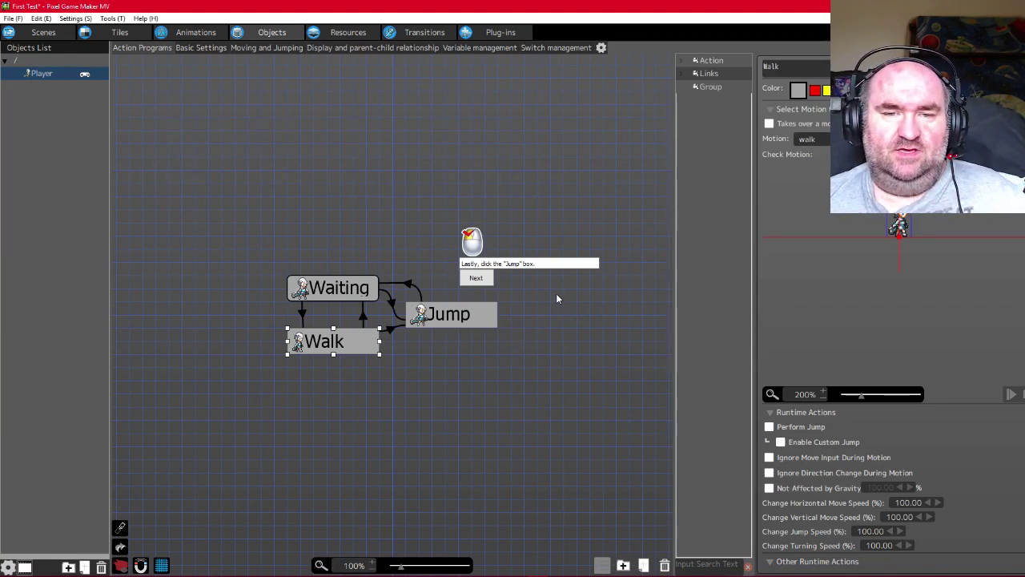
Set the Jump action's motion to jump and advance the tutorial to the link adjustment
click(460, 324)
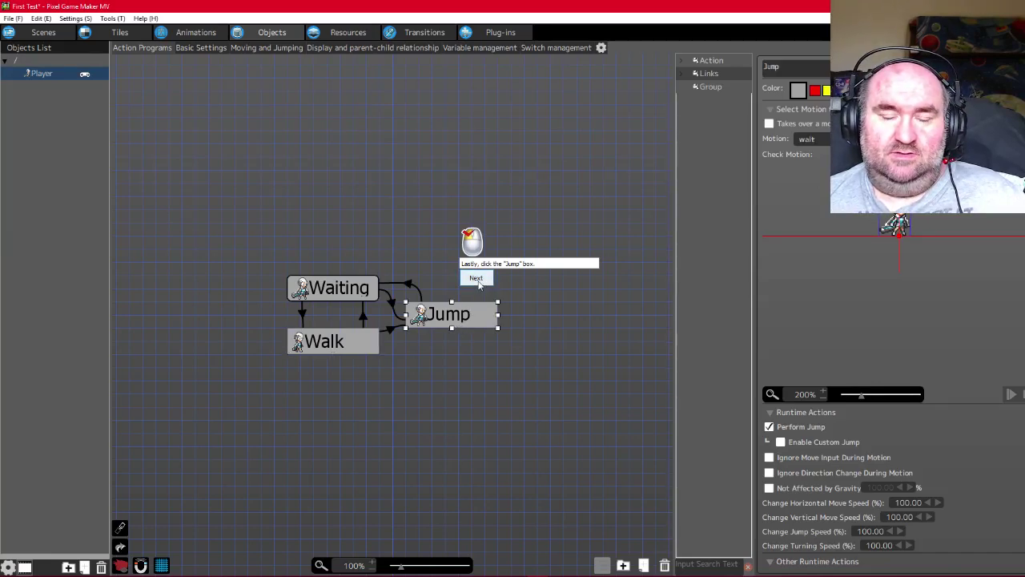
click(476, 279)
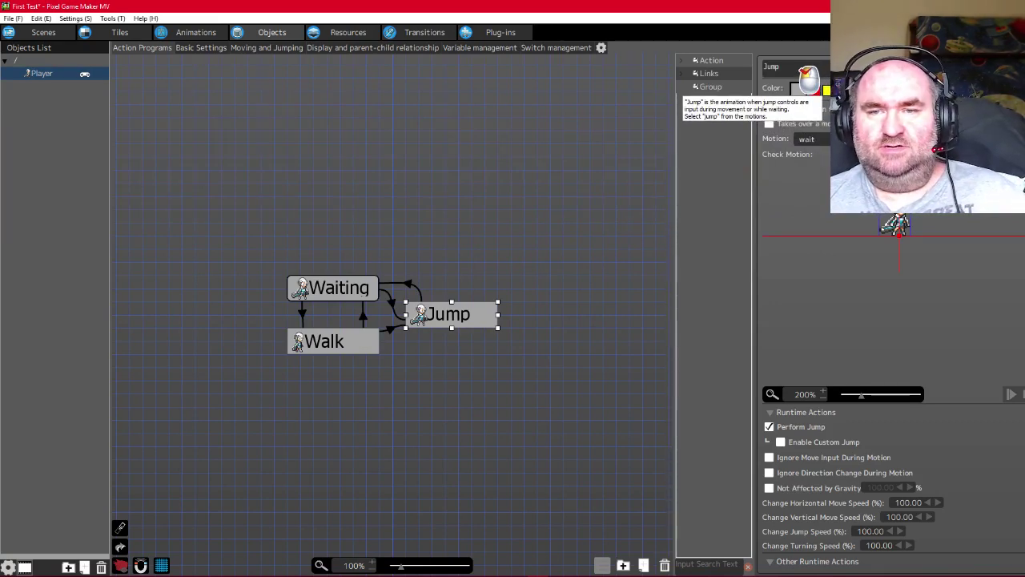
click(813, 138)
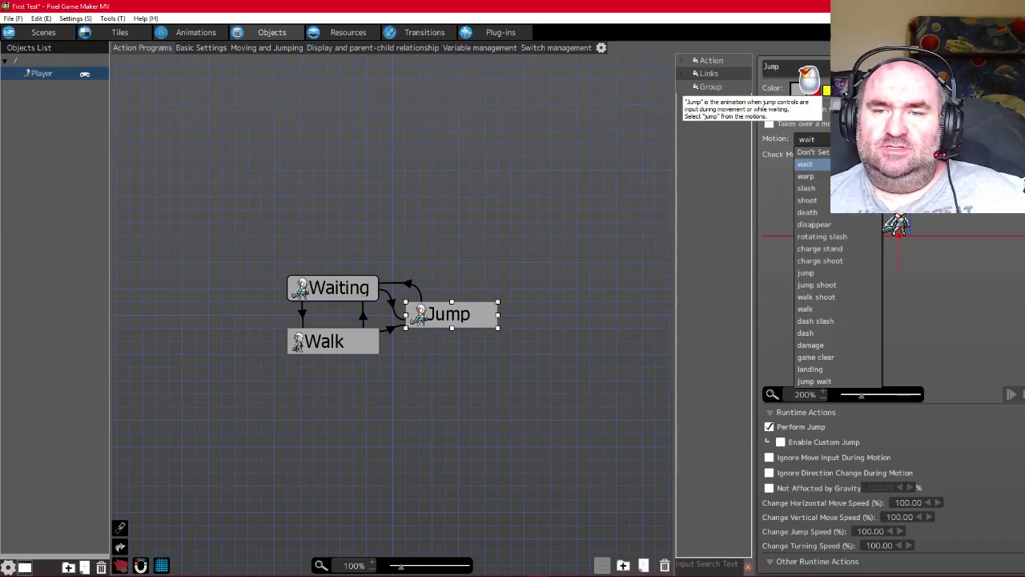
click(821, 273)
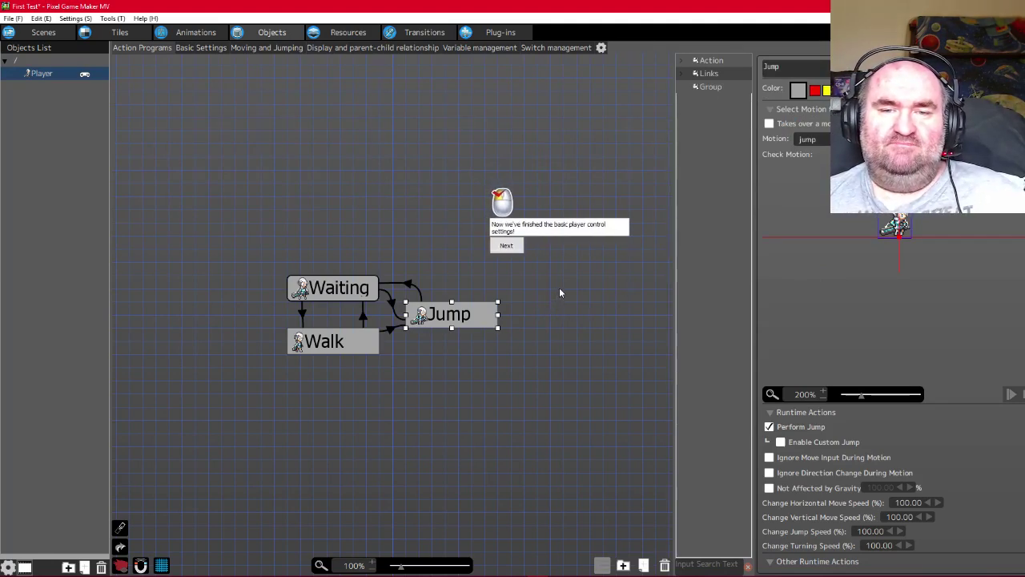
click(510, 246)
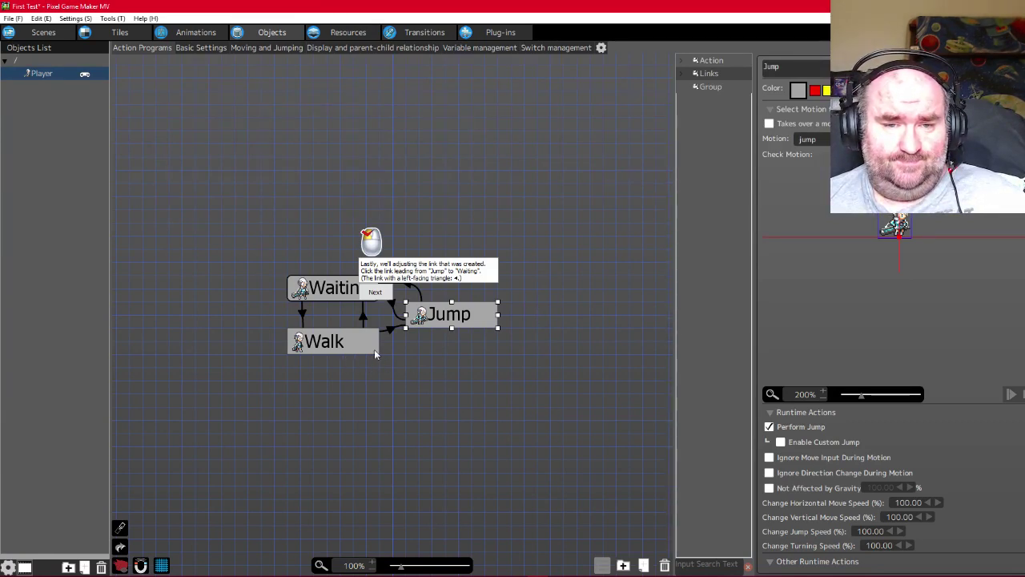
Try shifting the Jump and Waiting boxes to uncover the links between them, and move both boxes back
mouse_move(437, 323)
mouse_down()
mouse_move(463, 324)
mouse_move(425, 324)
mouse_move(462, 324)
mouse_move(452, 326)
mouse_up()
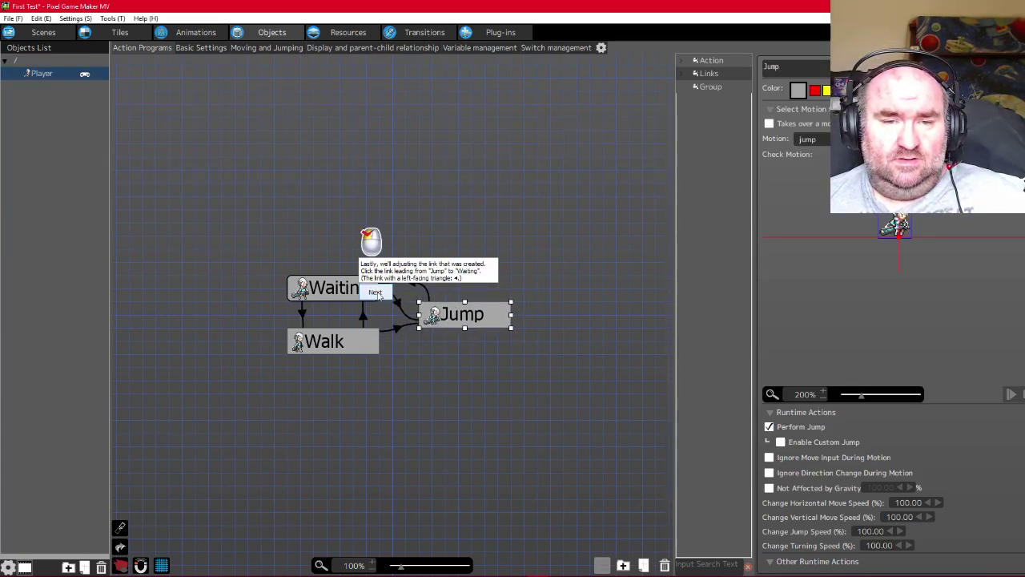
click(328, 294)
drag(329, 293, 328, 322)
mouse_move(461, 326)
mouse_down()
mouse_move(437, 338)
mouse_move(415, 332)
mouse_move(468, 335)
mouse_move(455, 334)
mouse_up()
drag(333, 317, 336, 292)
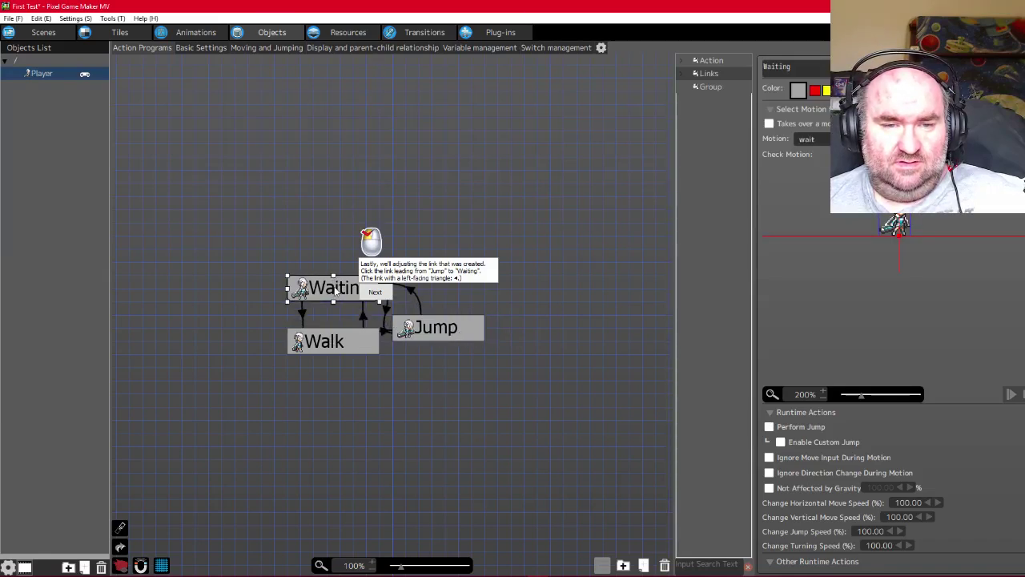
mouse_move(429, 330)
mouse_down()
mouse_move(428, 317)
mouse_move(442, 316)
mouse_up()
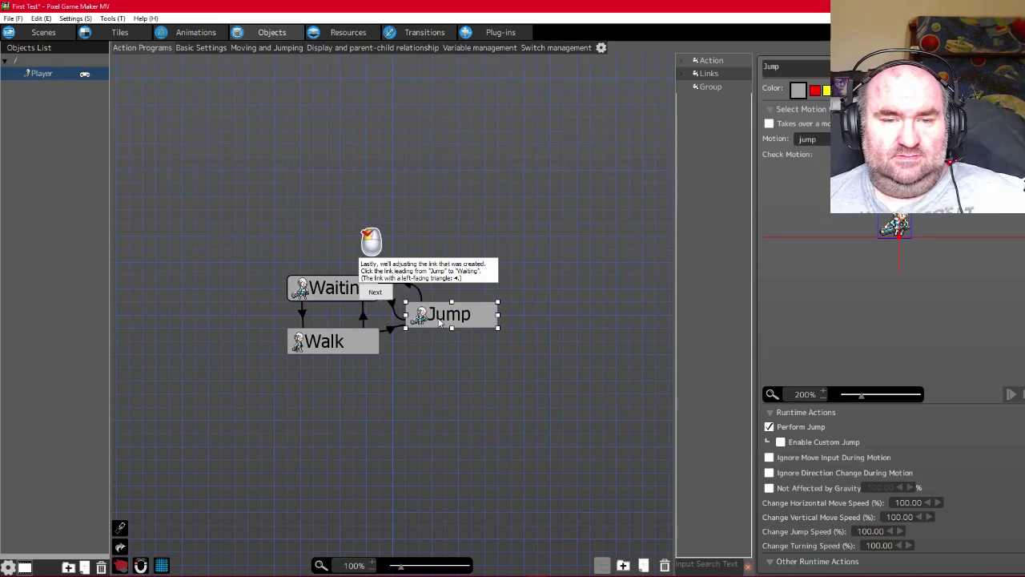
click(377, 347)
drag(380, 346, 377, 345)
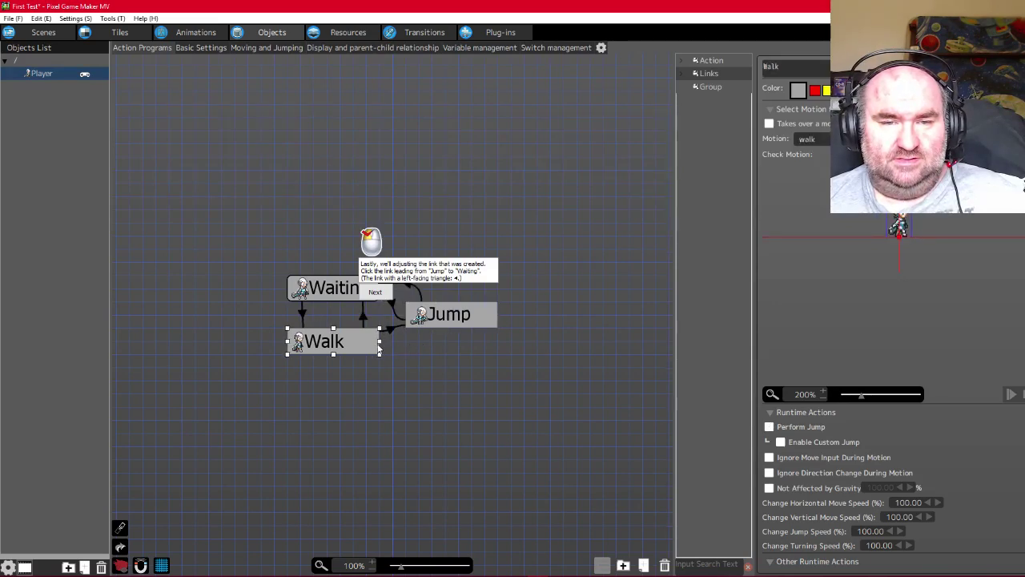
Advance the tutorial to the Other Condition Settings instruction and search the Walk action's settings for that section
click(375, 292)
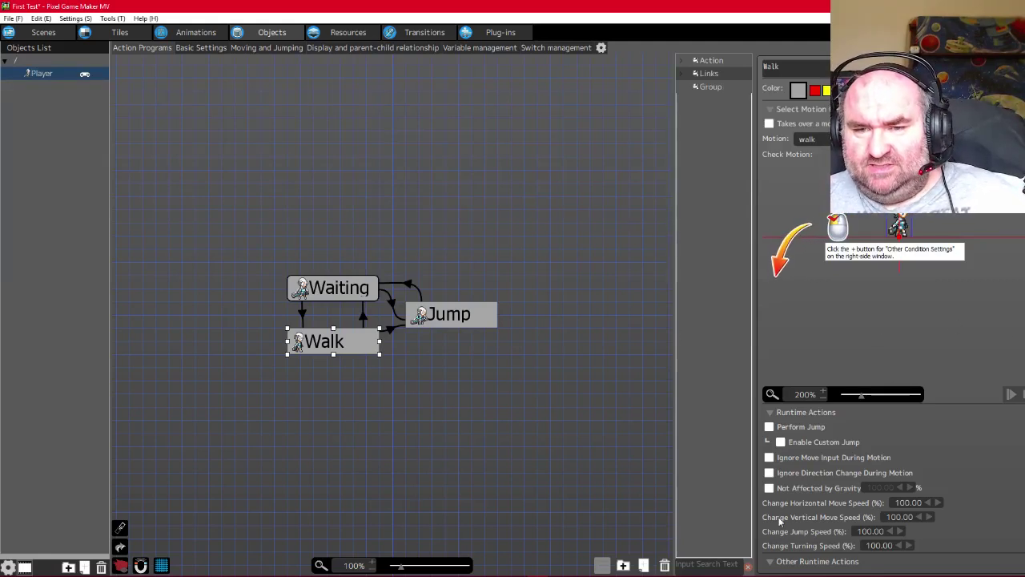
scroll(834, 448, down, 3)
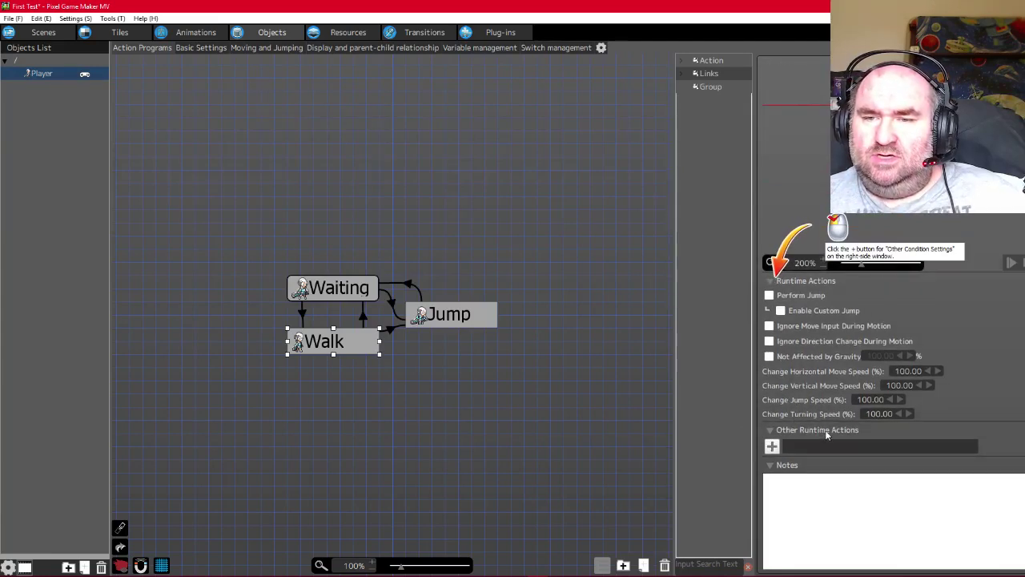
scroll(825, 372, up, 1)
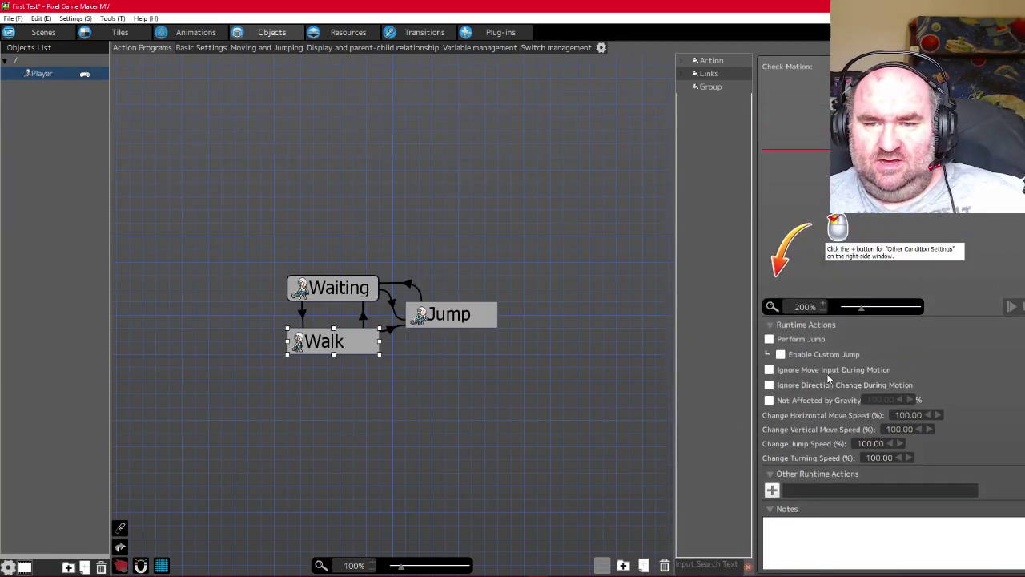
scroll(825, 374, down, 1)
scroll(821, 372, up, 2)
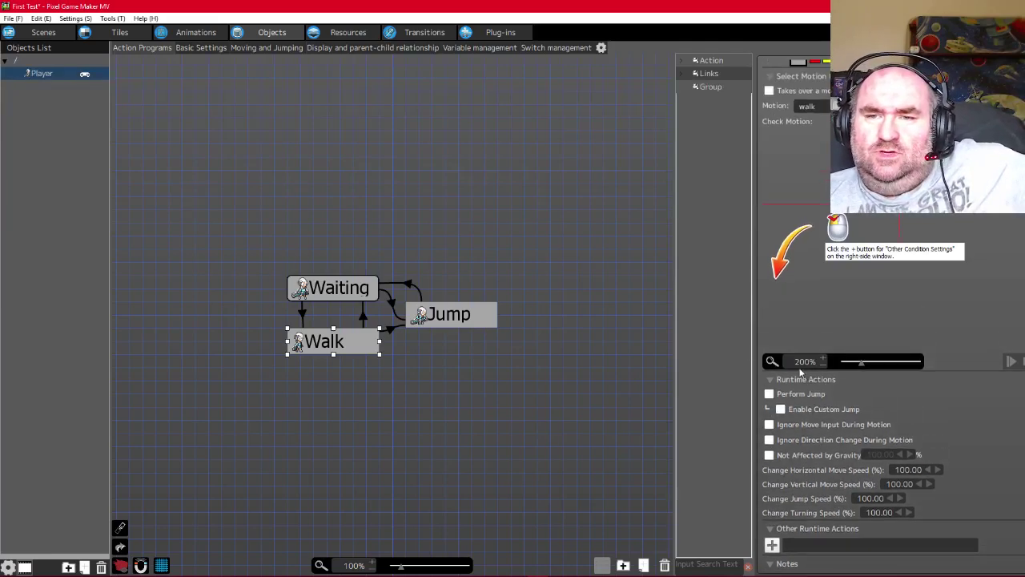
scroll(812, 370, down, 3)
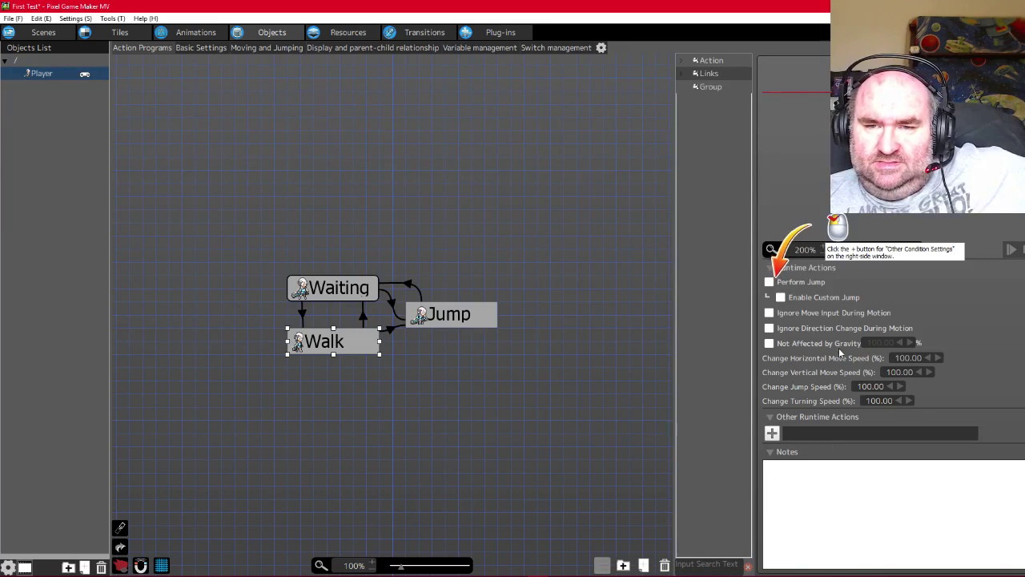
scroll(838, 348, up, 3)
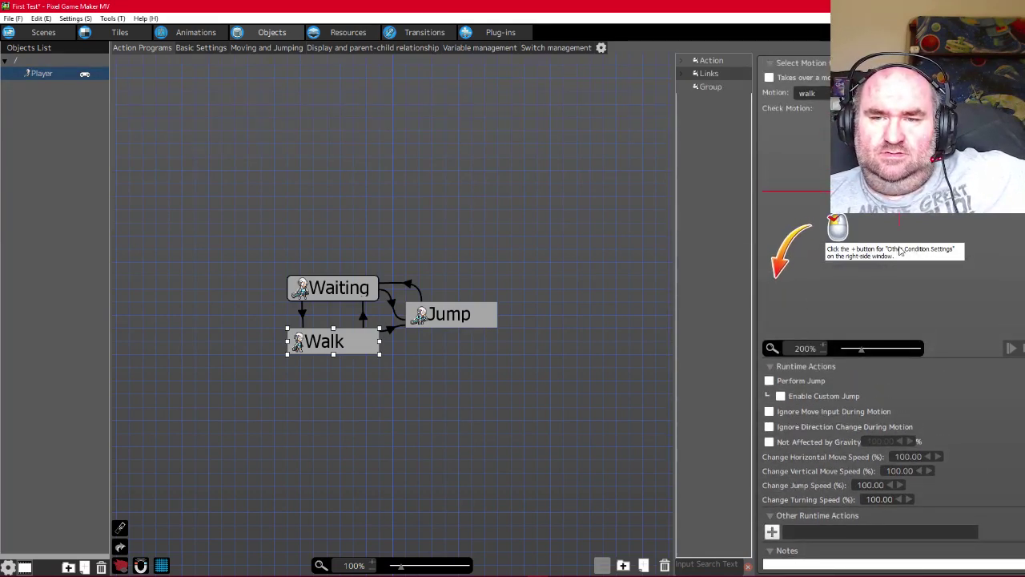
key(alt+Tab)
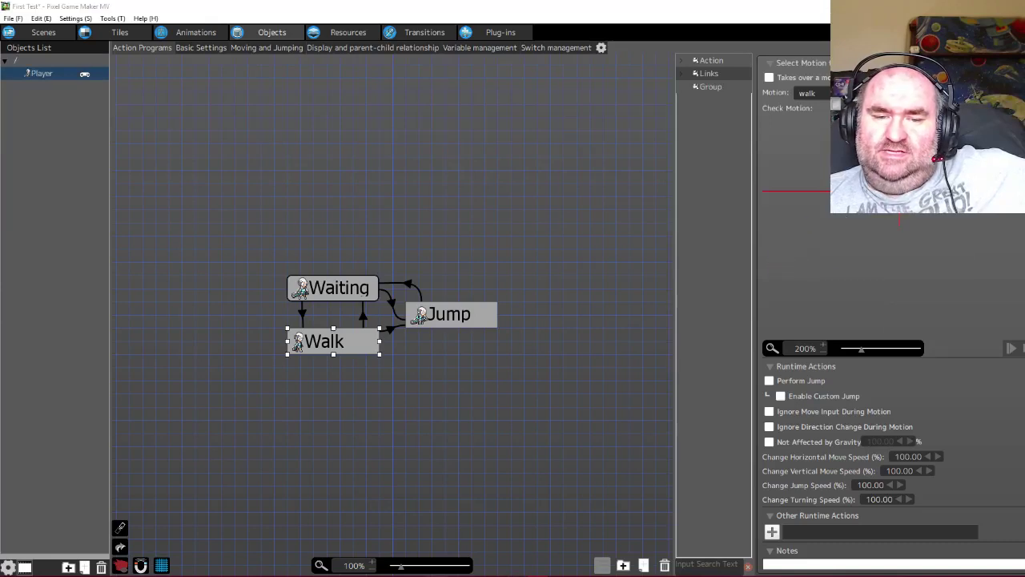
key(alt+Tab)
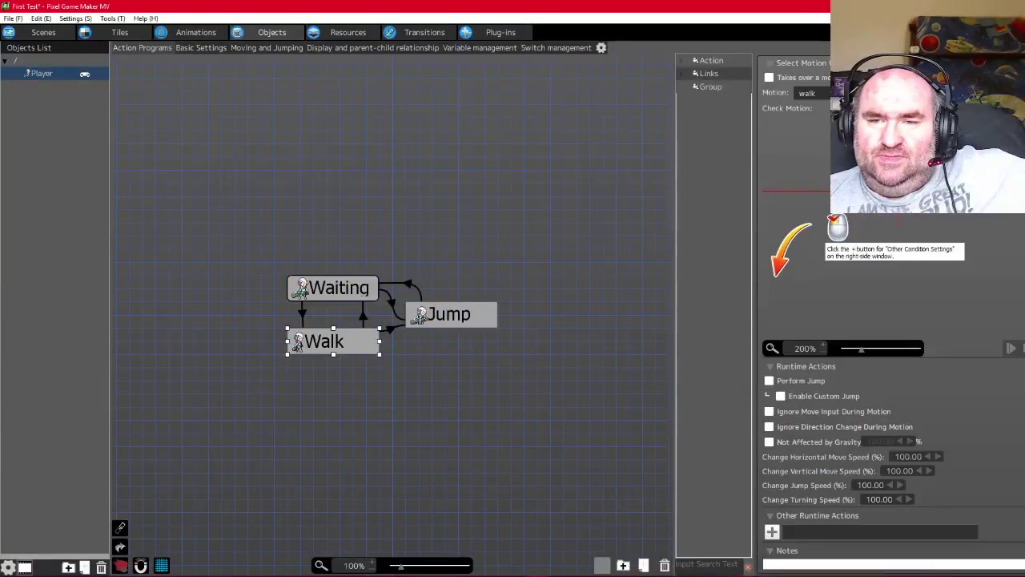
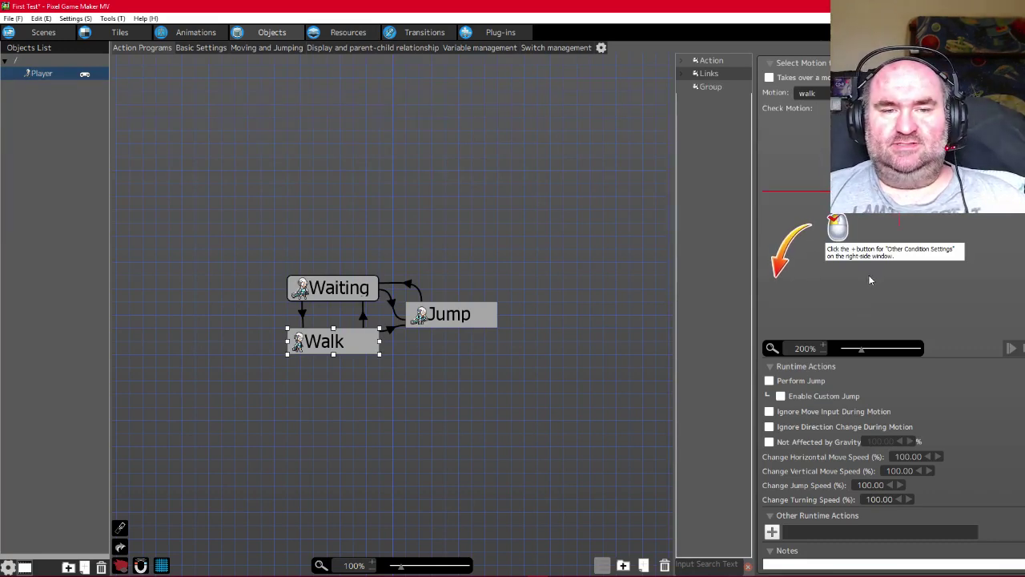
Check the Other Runtime Actions list of the Walk action and close it
scroll(866, 281, down, 3)
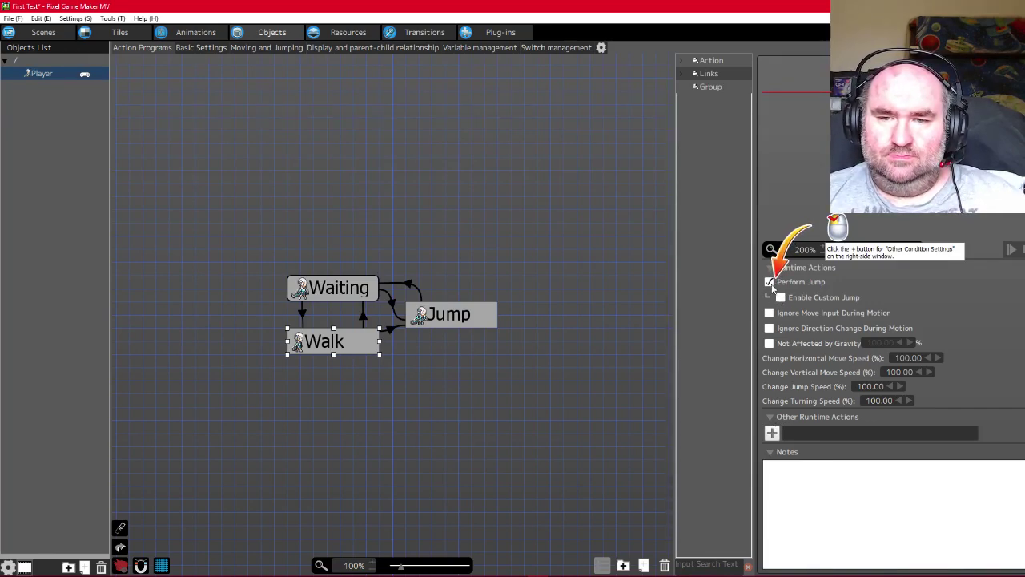
click(772, 434)
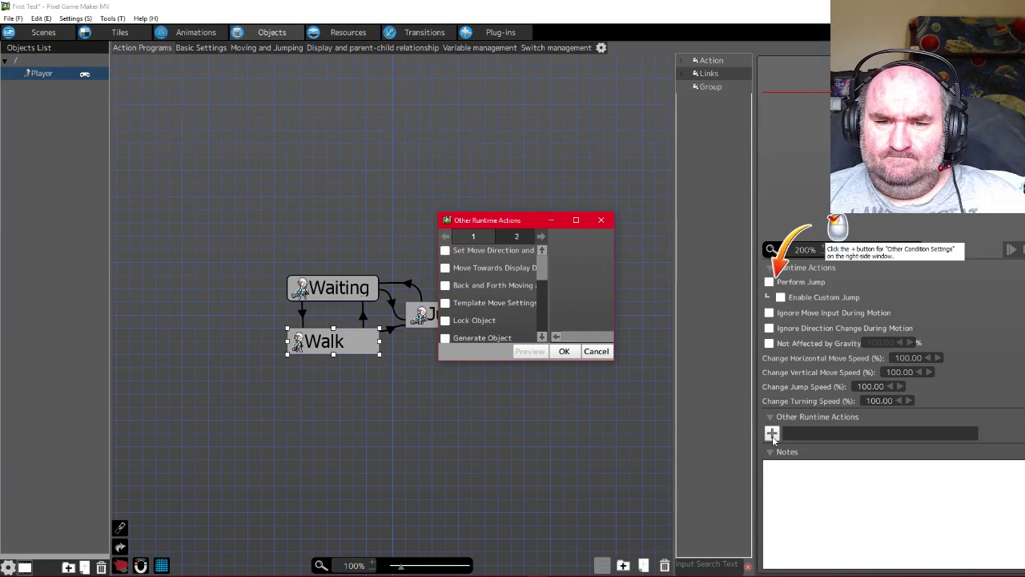
click(601, 221)
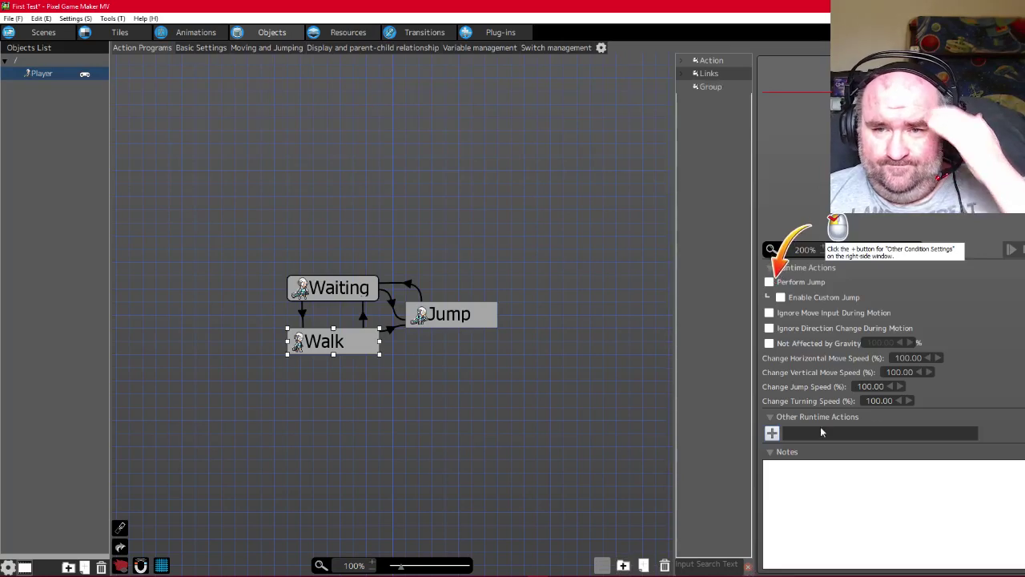
Examine the Walk action's settings for Other Condition Settings, collapsing and re-expanding the Runtime Actions and Other Runtime Actions sections
scroll(846, 344, up, 4)
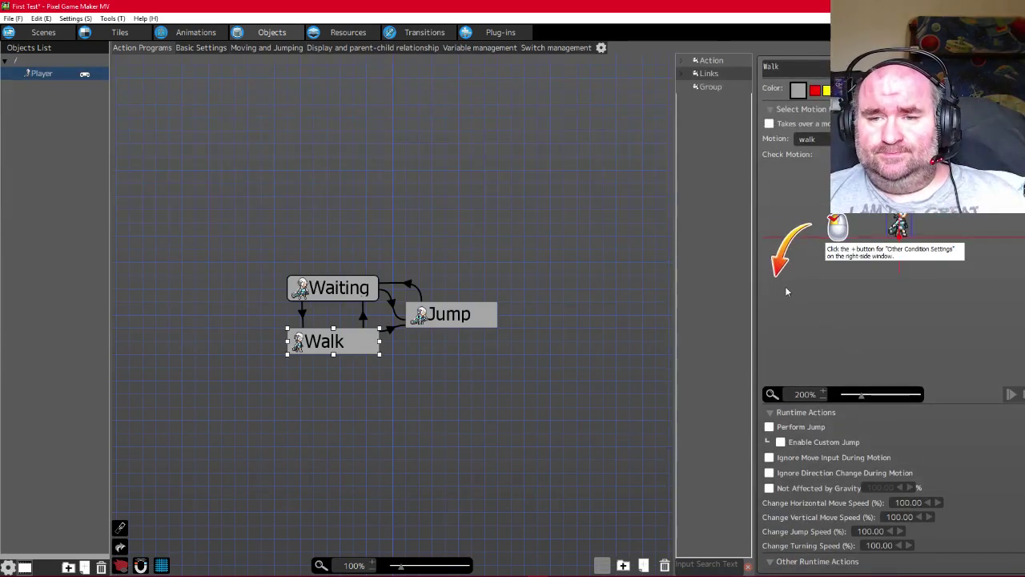
scroll(794, 367, down, 1)
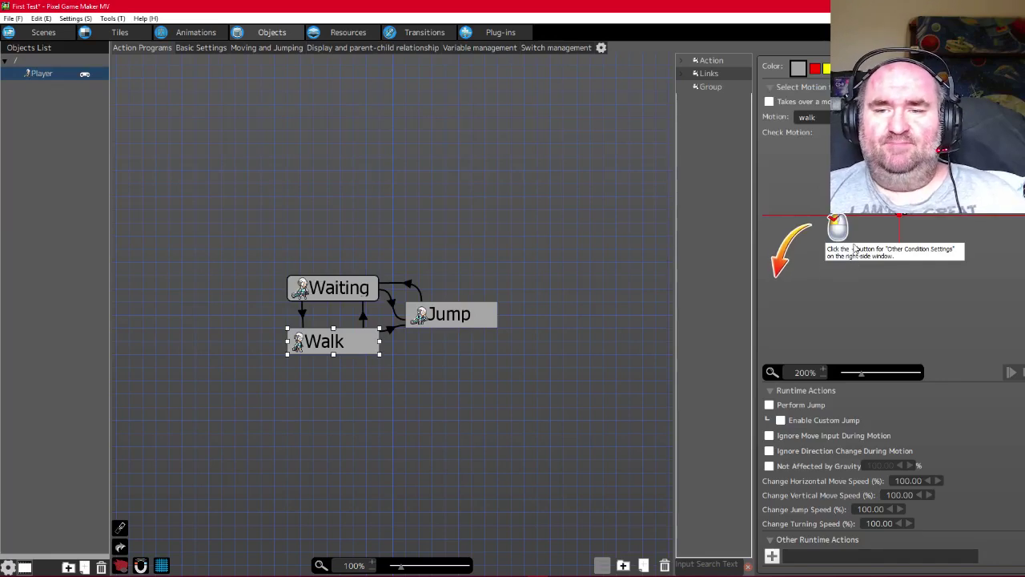
scroll(937, 329, down, 2)
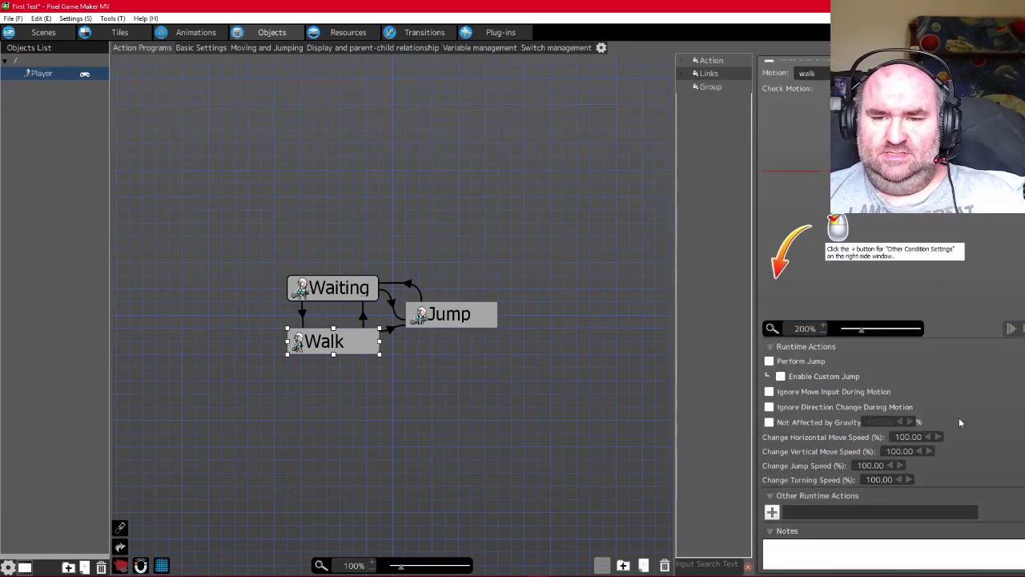
scroll(844, 390, down, 2)
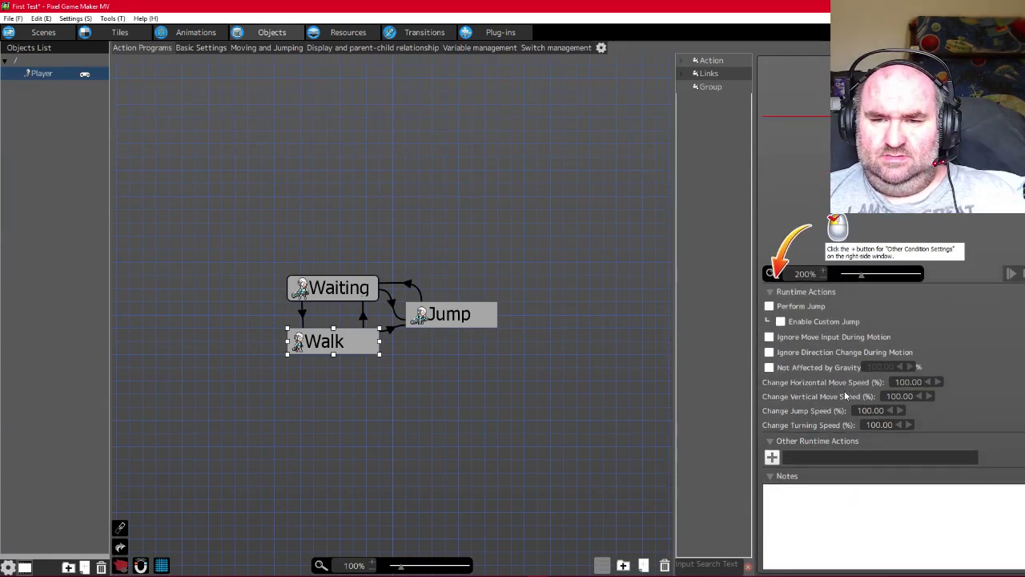
click(774, 292)
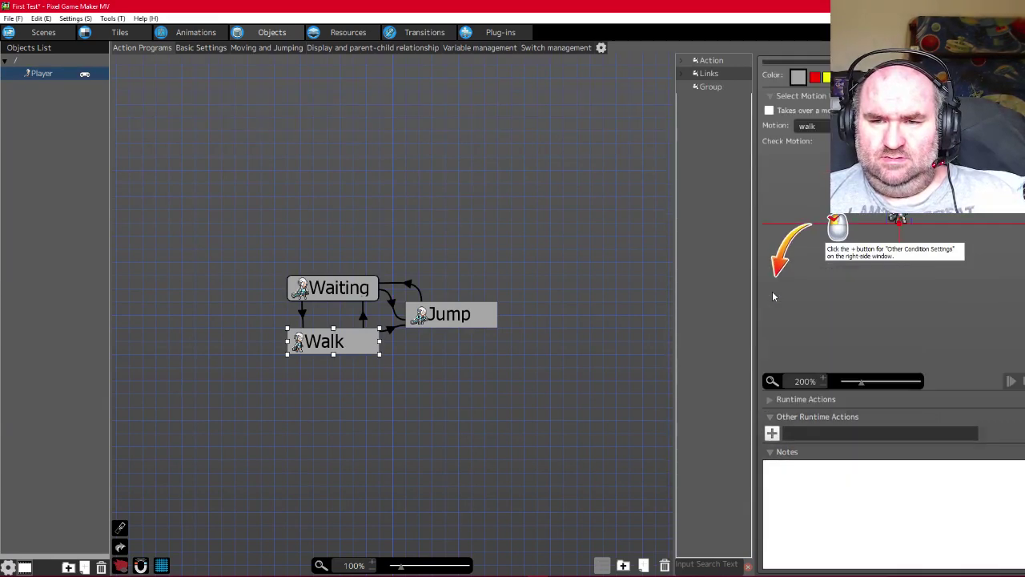
click(771, 401)
scroll(785, 472, down, 2)
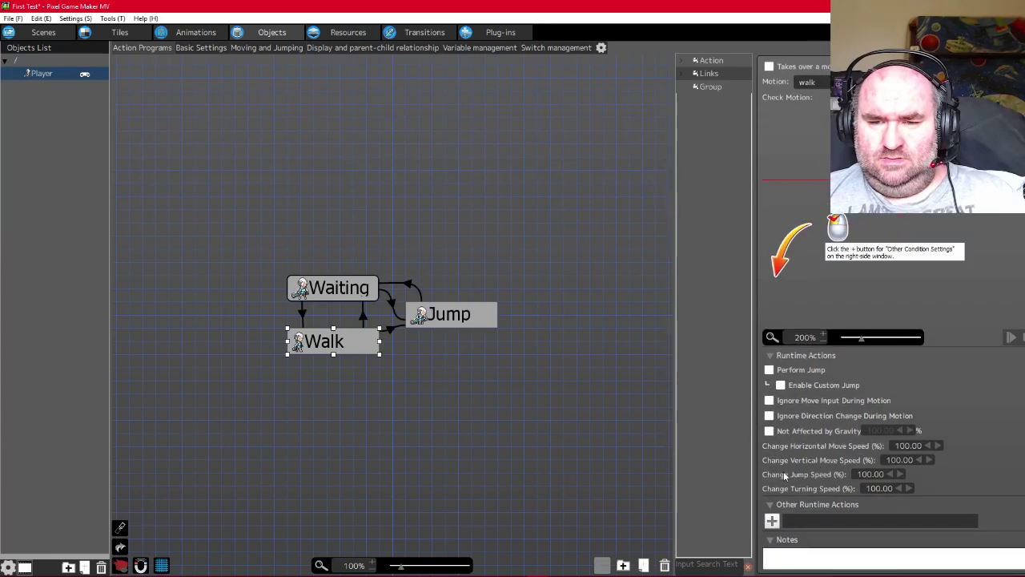
click(772, 504)
click(771, 504)
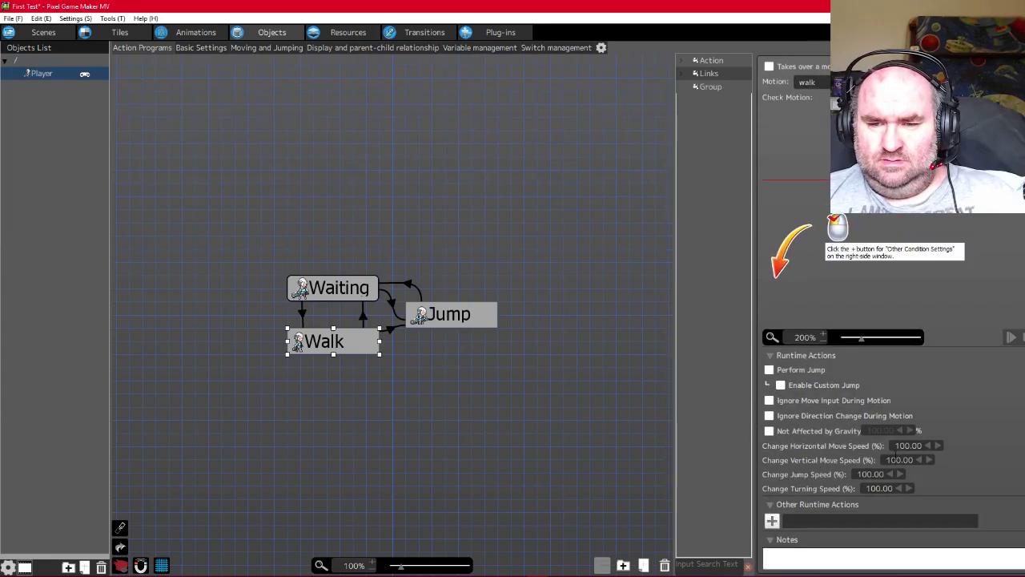
scroll(889, 441, down, 3)
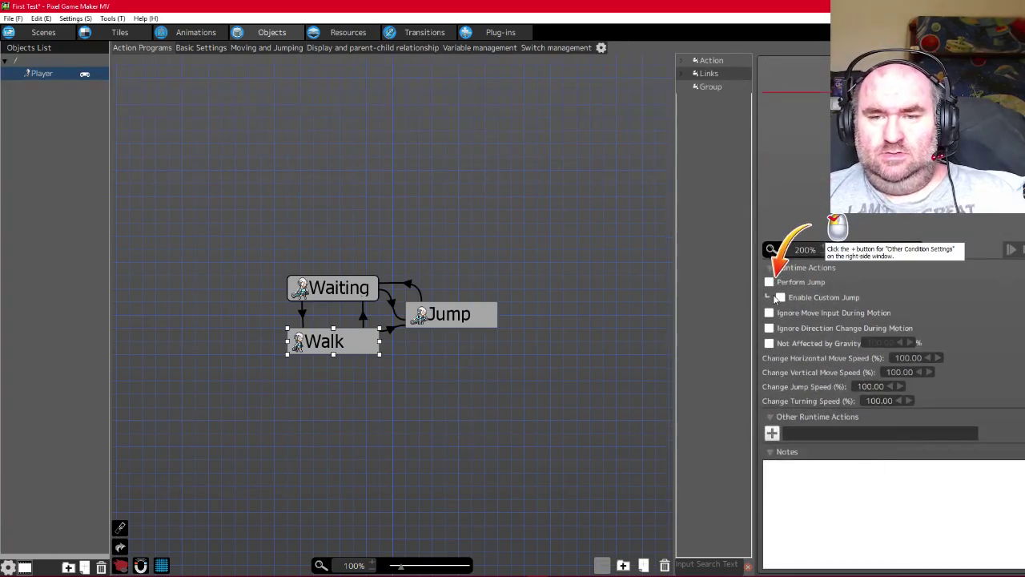
Try toggling the Walk action's runtime options, including Perform Jump and Not Affected by Gravity, and switch them off again
click(771, 286)
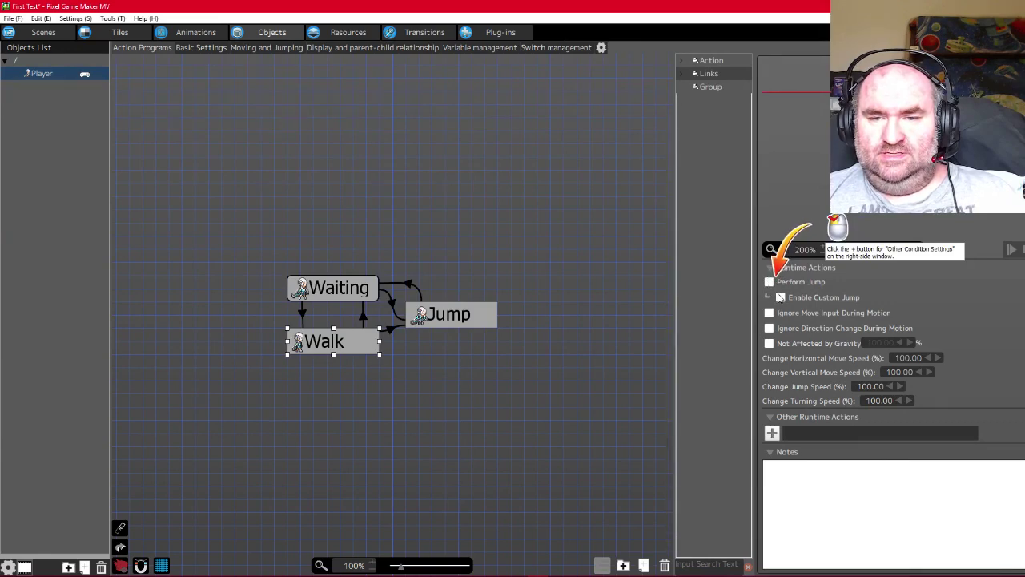
click(780, 298)
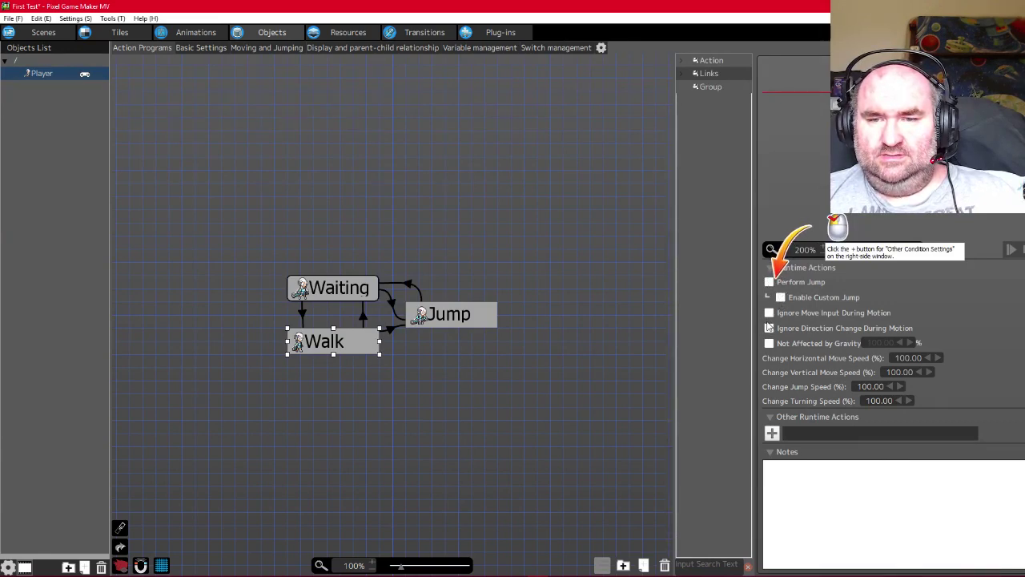
click(768, 328)
click(769, 343)
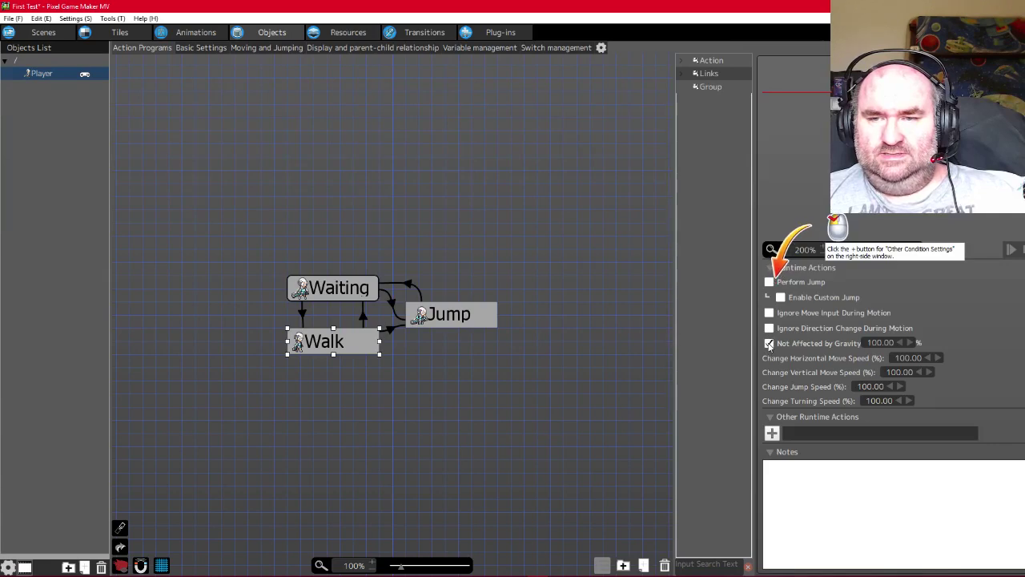
click(769, 343)
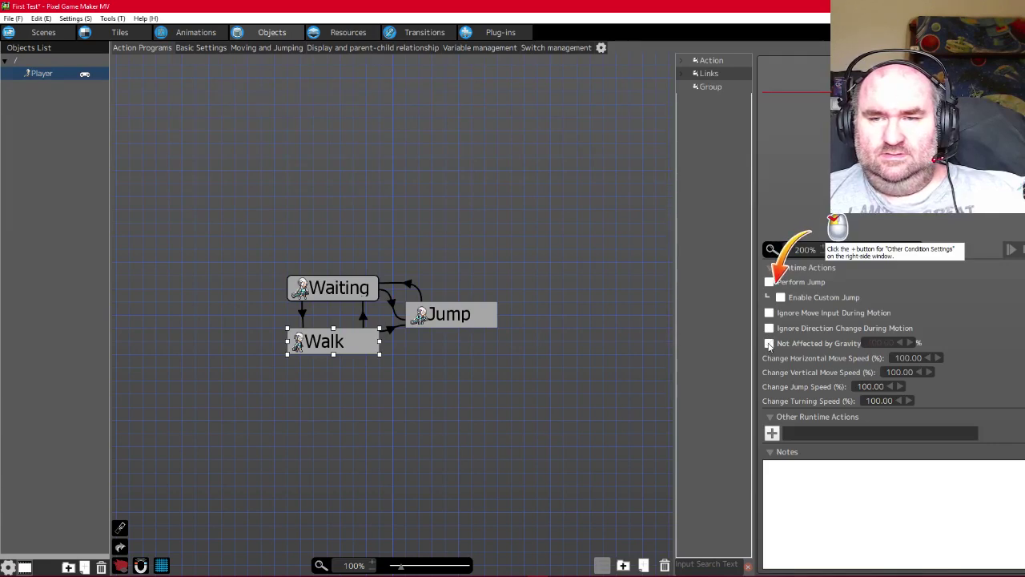
Enlarge the Walk action's Other Runtime Actions window to read through its options, check the YouTube live dashboard briefly, and close the window
click(772, 433)
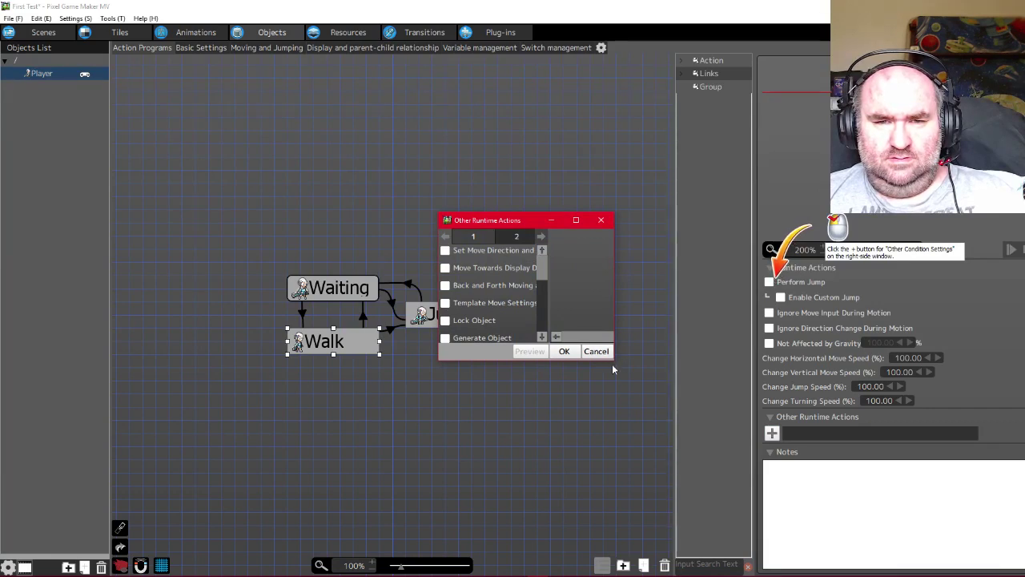
drag(437, 213, 366, 83)
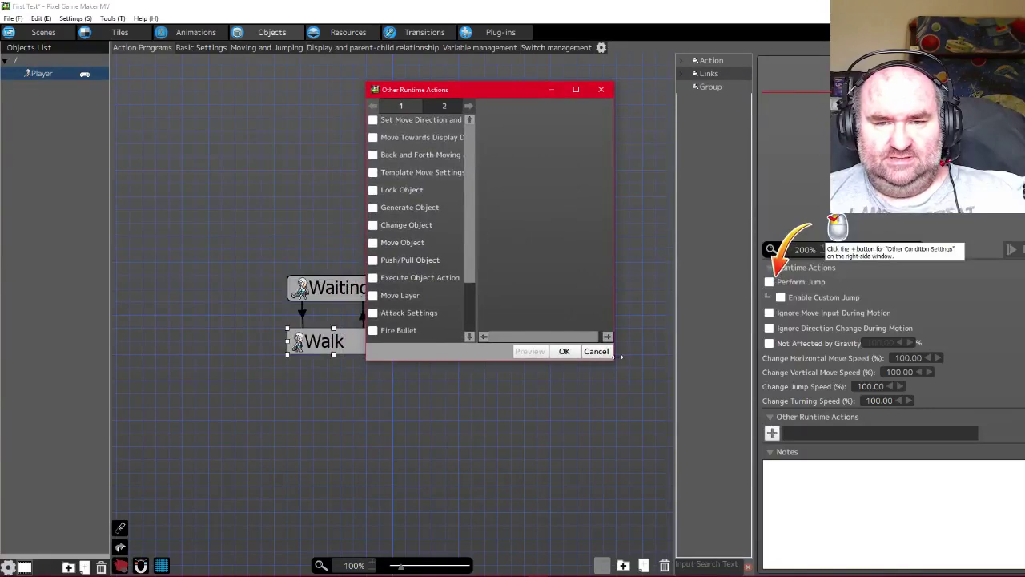
drag(614, 359, 661, 444)
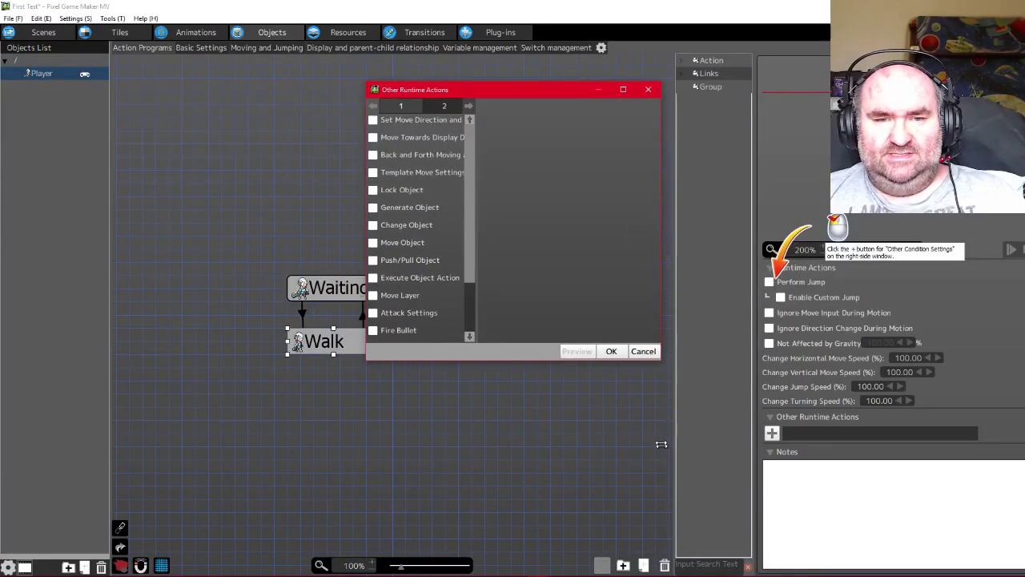
drag(570, 361, 581, 446)
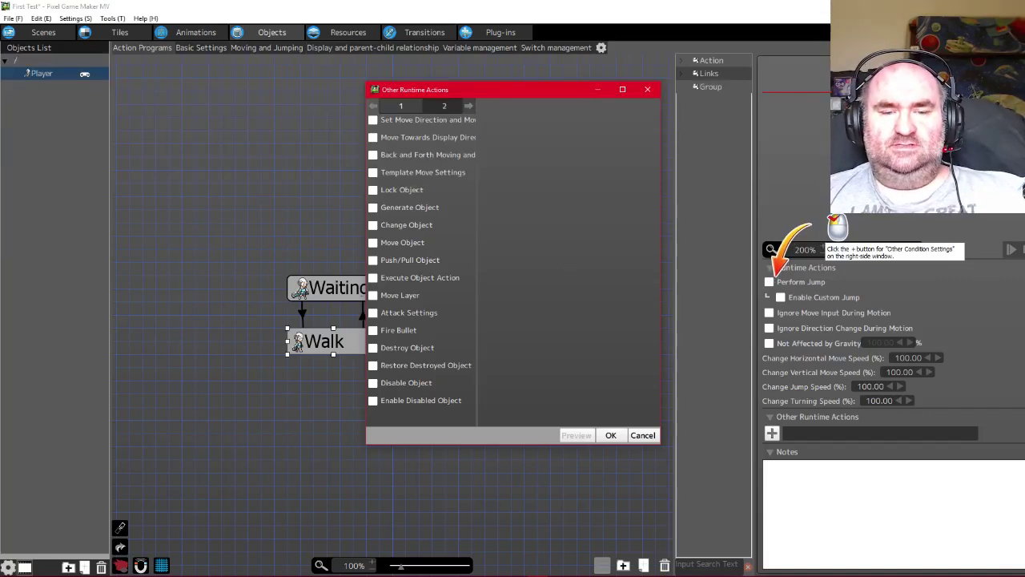
click(436, 576)
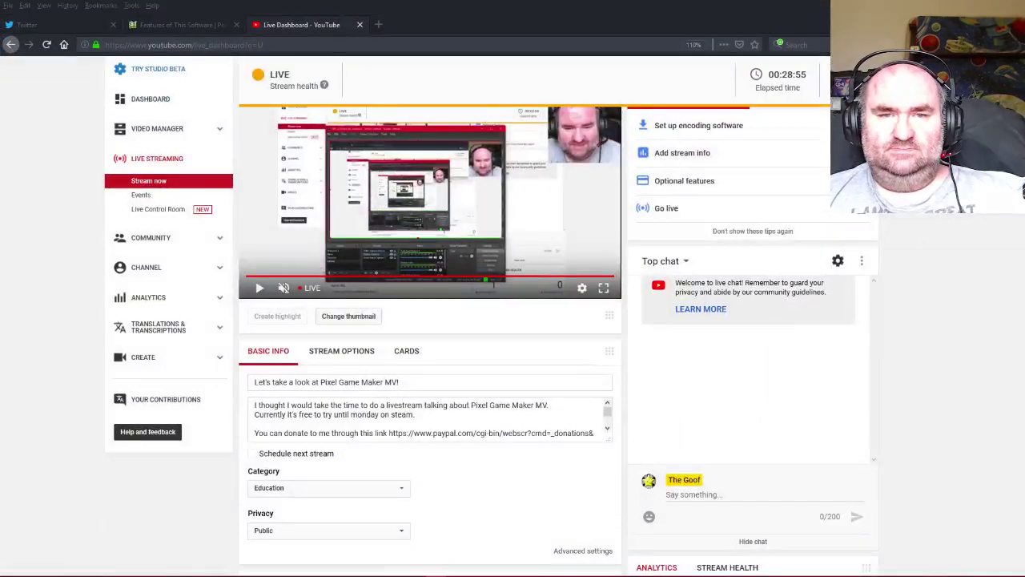
click(463, 575)
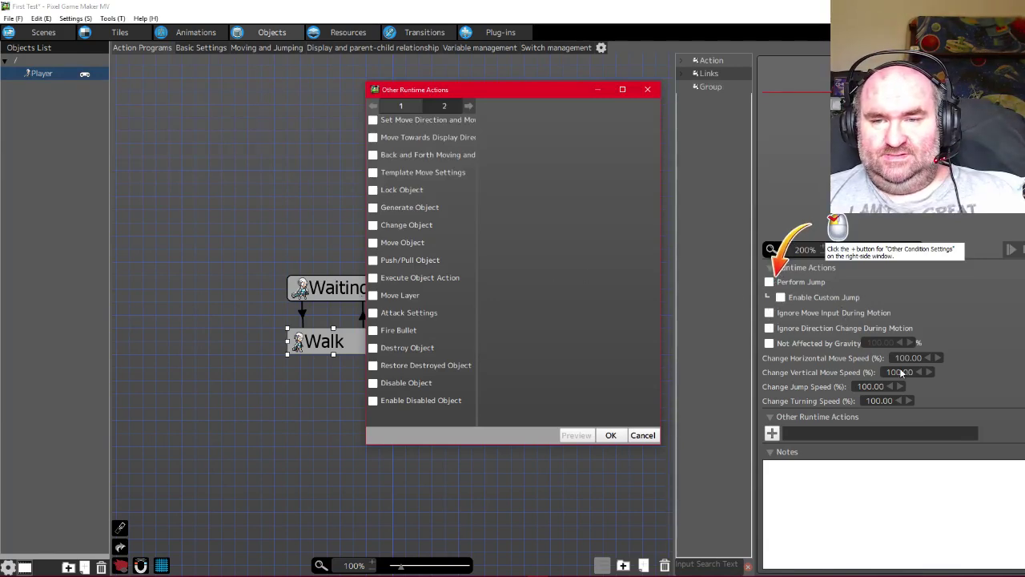
click(772, 433)
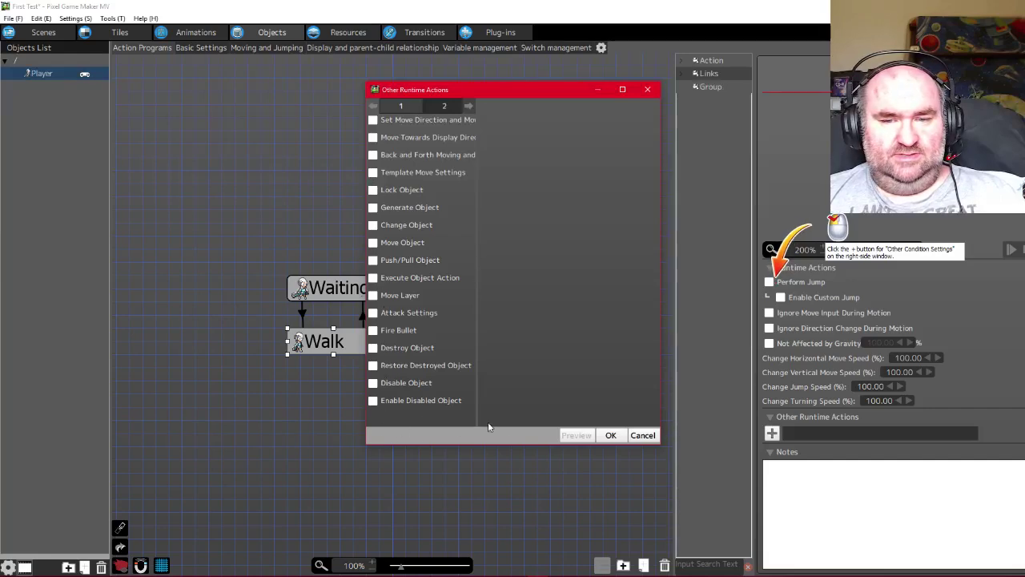
click(647, 90)
Try the Walk motion preview at 400% and return it to 200%
scroll(841, 352, up, 4)
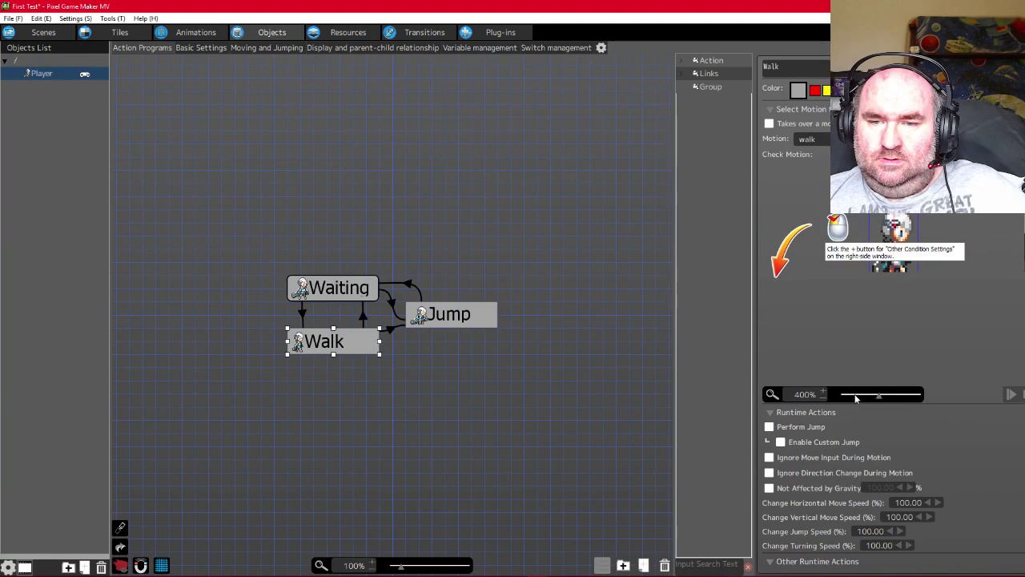
click(823, 392)
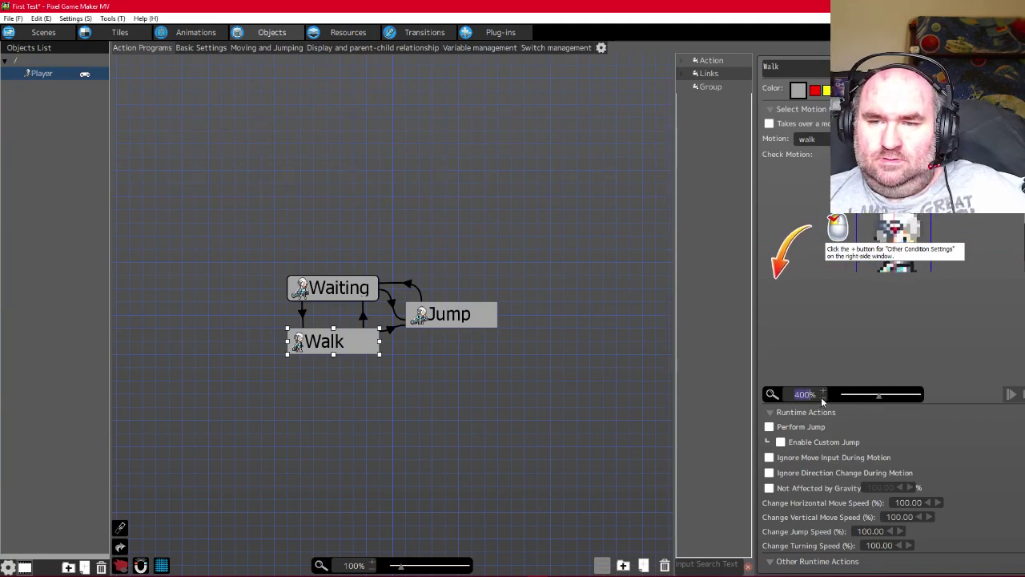
click(823, 397)
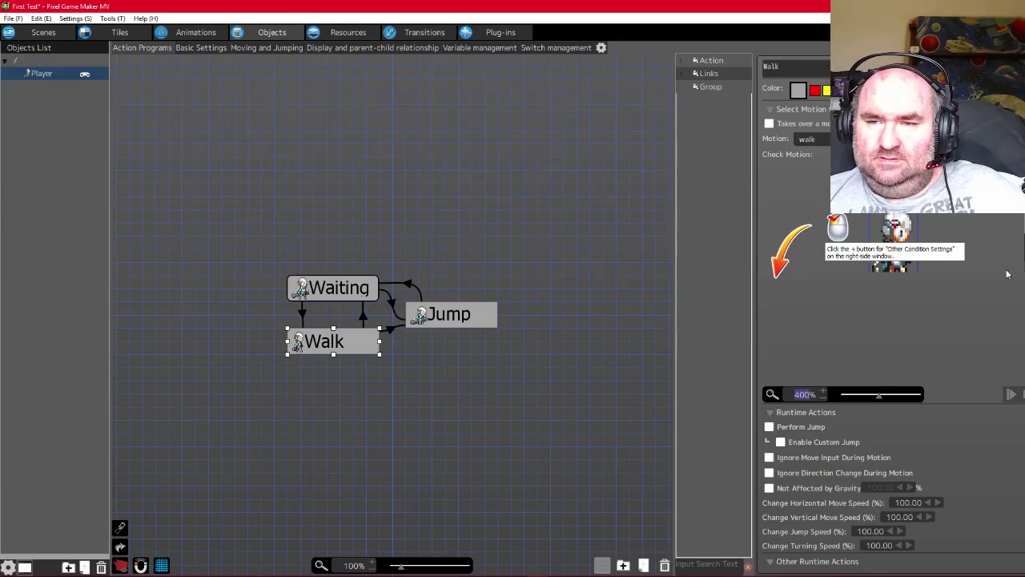
click(824, 398)
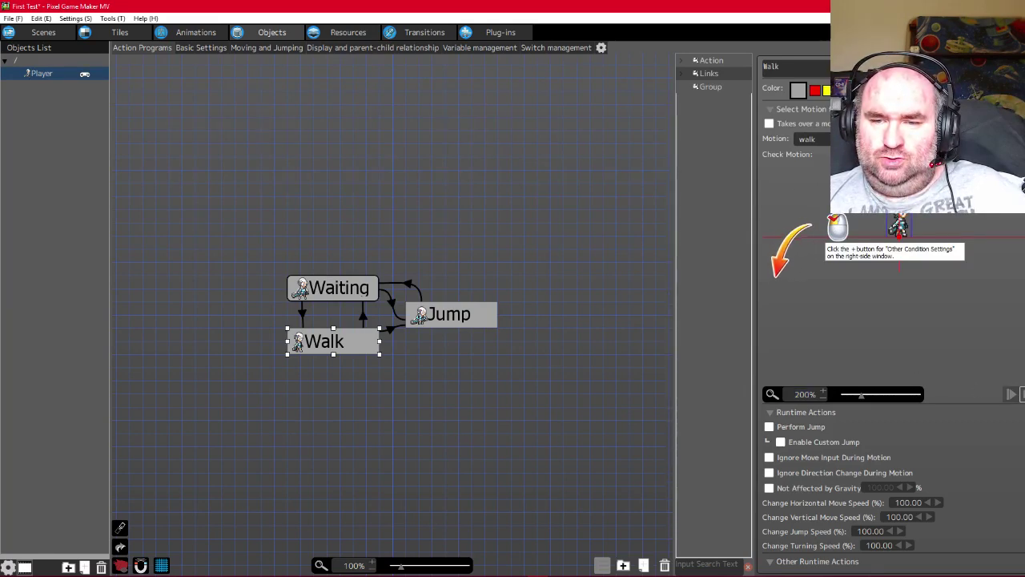
Try adding Set Move Direction and Move to the Walk action's Other Runtime Actions with direction 239.47, and cancel it
scroll(889, 473, down, 2)
scroll(890, 400, down, 2)
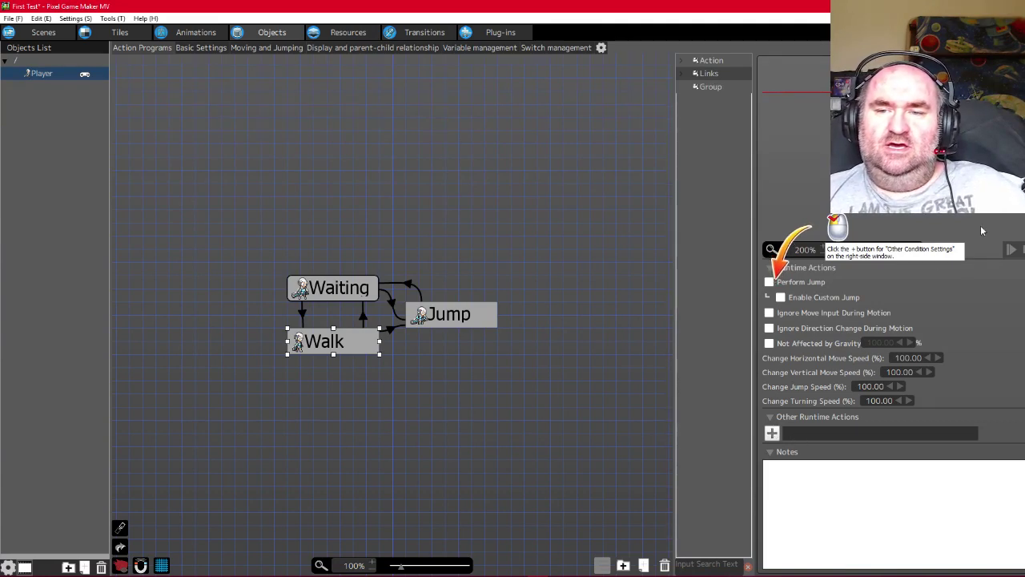
click(773, 434)
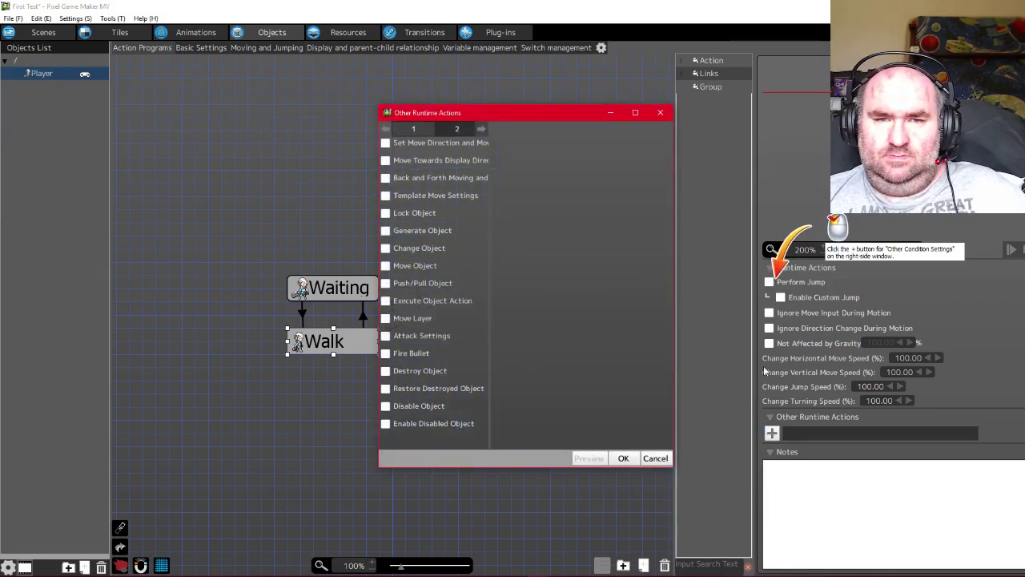
click(385, 144)
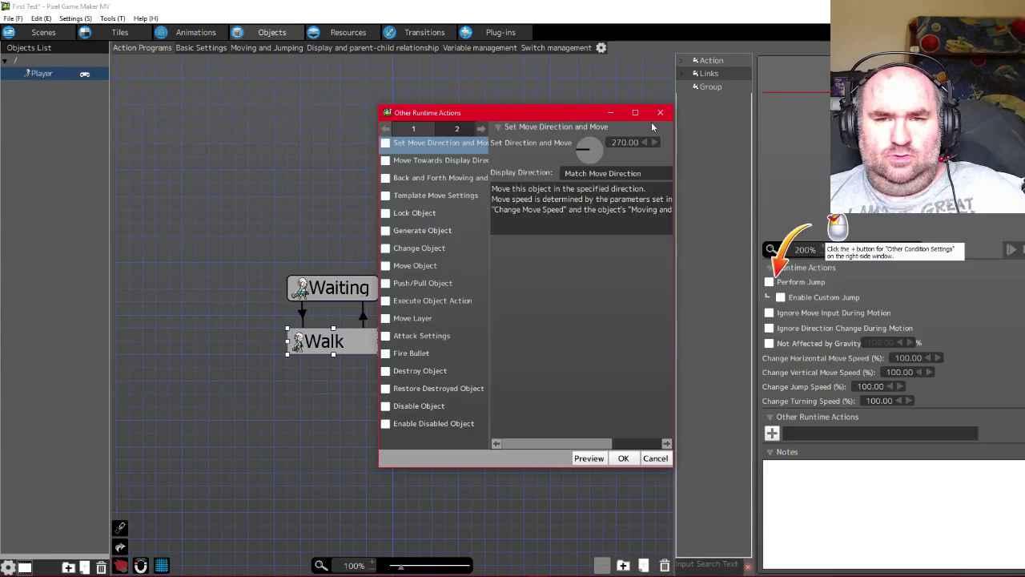
drag(582, 131, 576, 158)
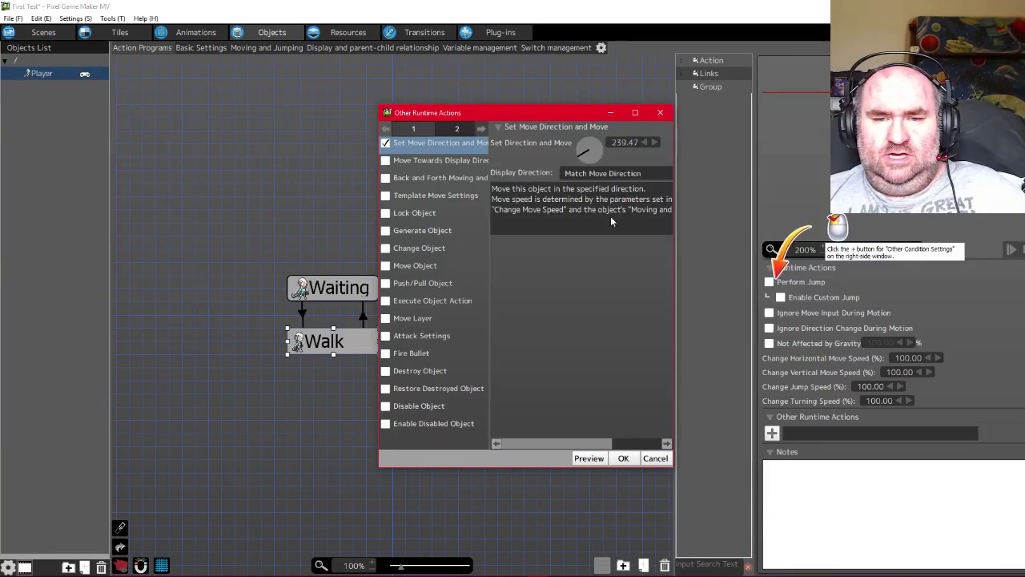
click(655, 458)
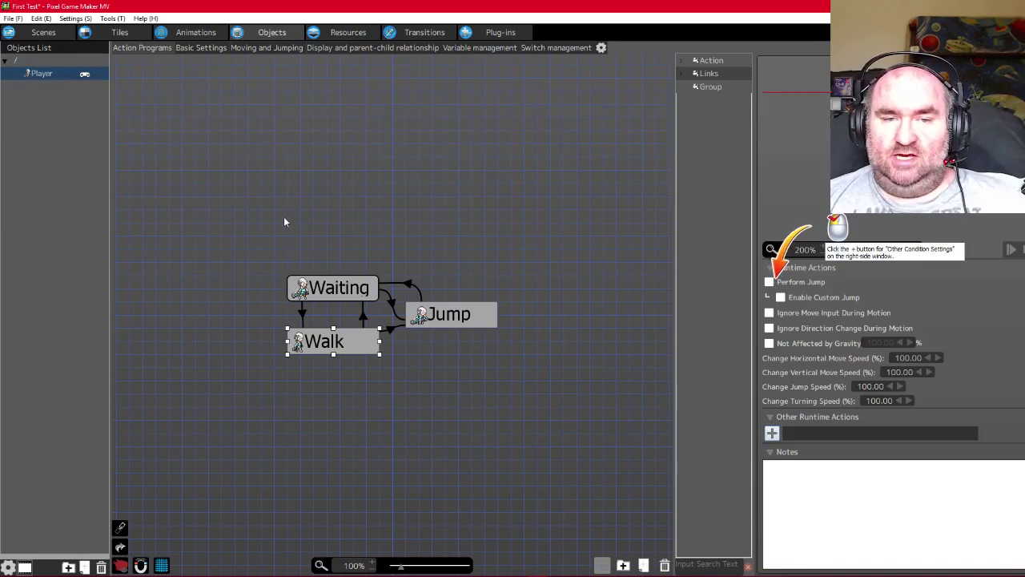
Try adding a group to the Player's action program and delete it again
click(438, 316)
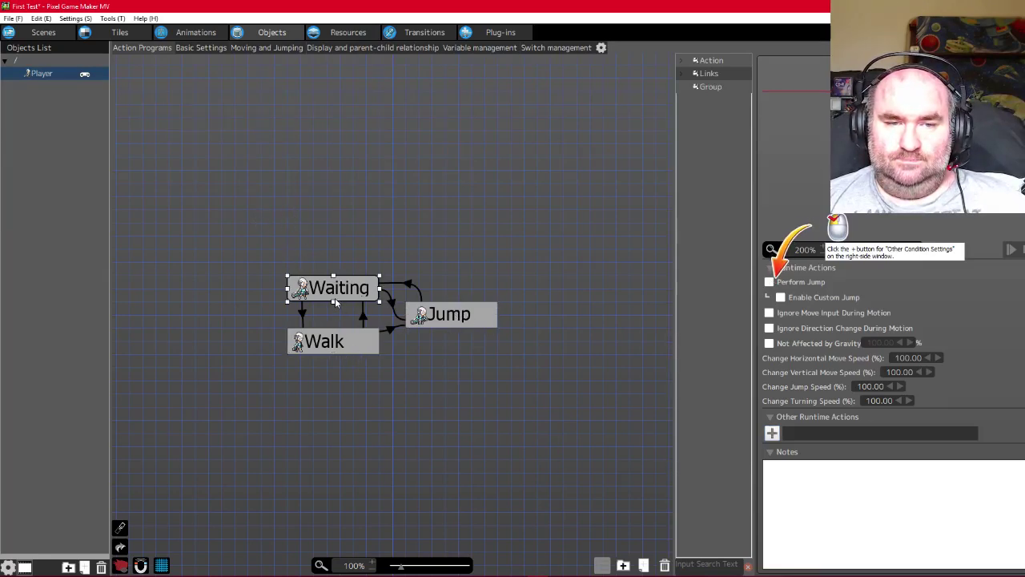
click(317, 342)
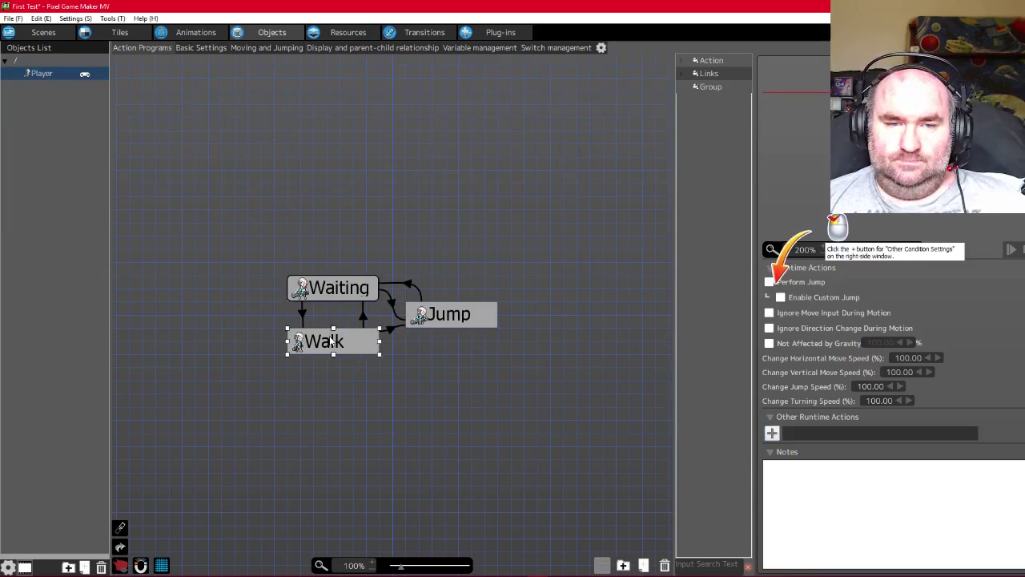
click(623, 566)
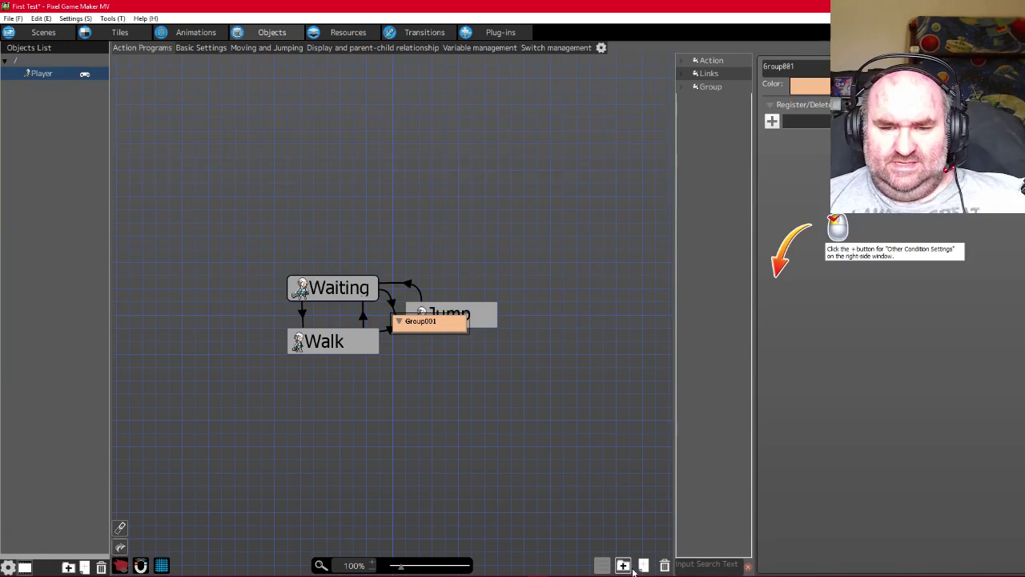
click(665, 565)
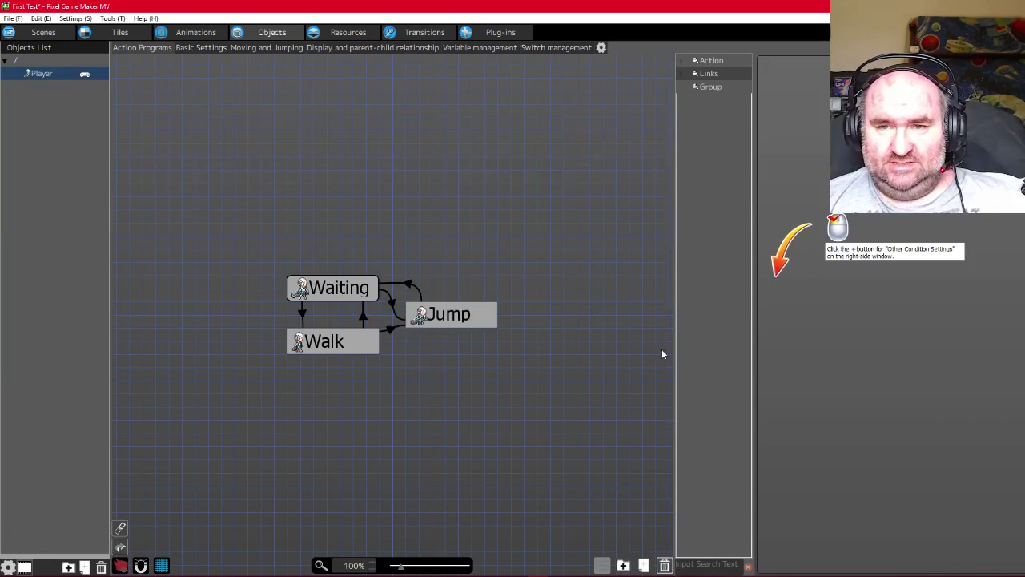
Compare the runtime settings of the Jump and Walk actions, ending with Walk selected
click(317, 336)
click(420, 321)
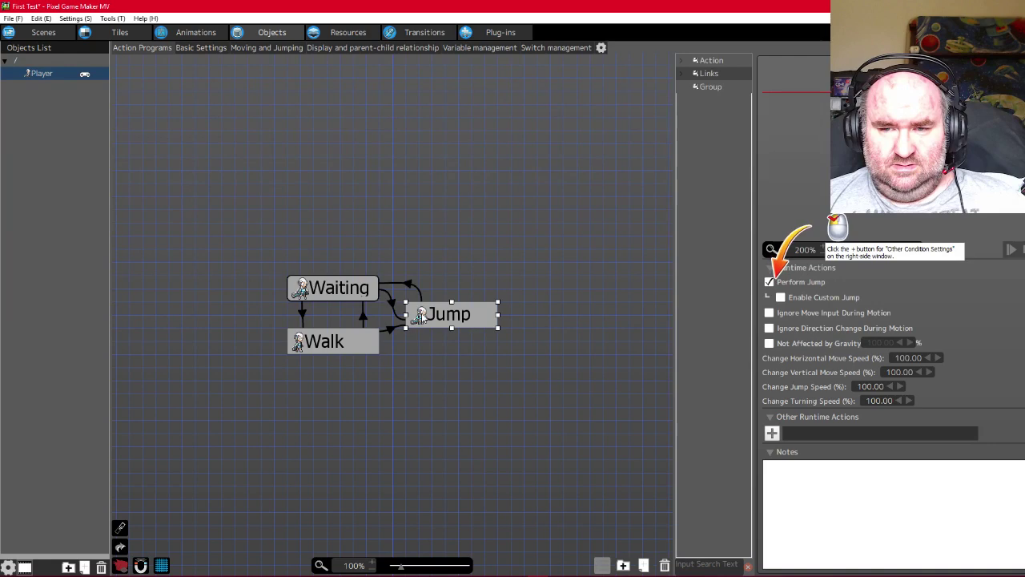
click(315, 337)
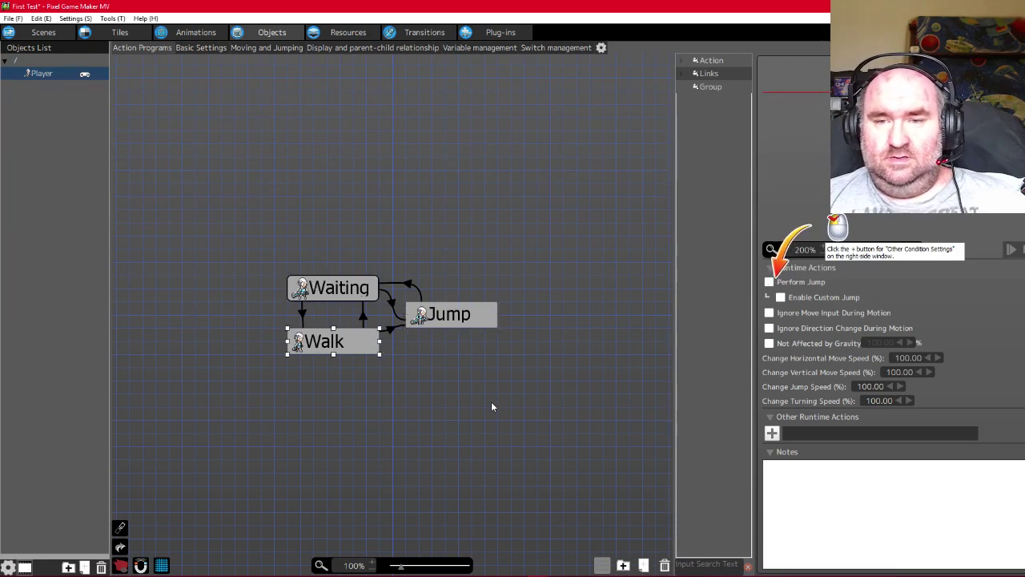
scroll(496, 394, up, 5)
scroll(497, 395, down, 4)
scroll(497, 400, down, 1)
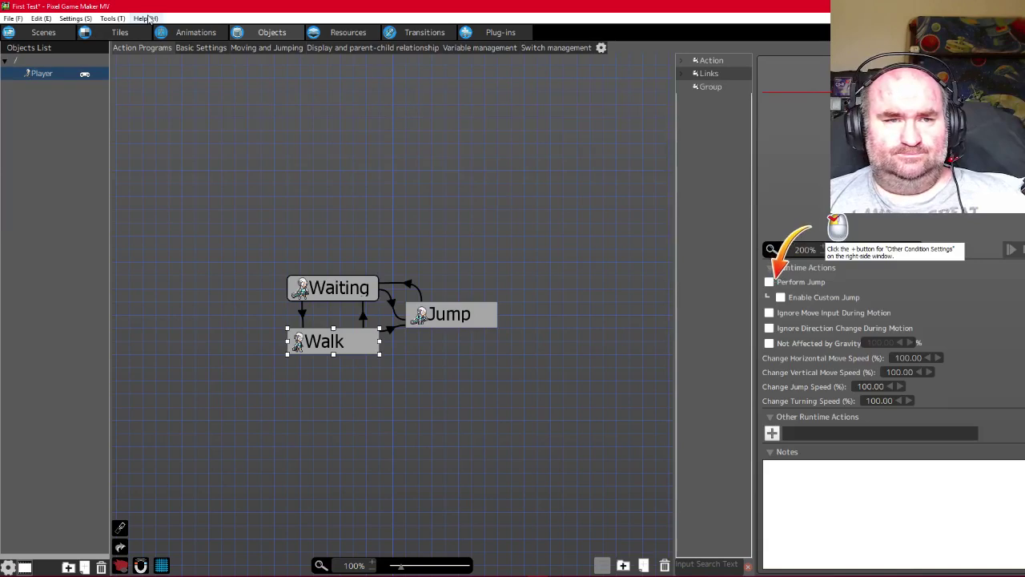
Stop the running tutorial and restart Side Views Step 2: Create a Character, confirming that project data from the previous step exists
click(113, 19)
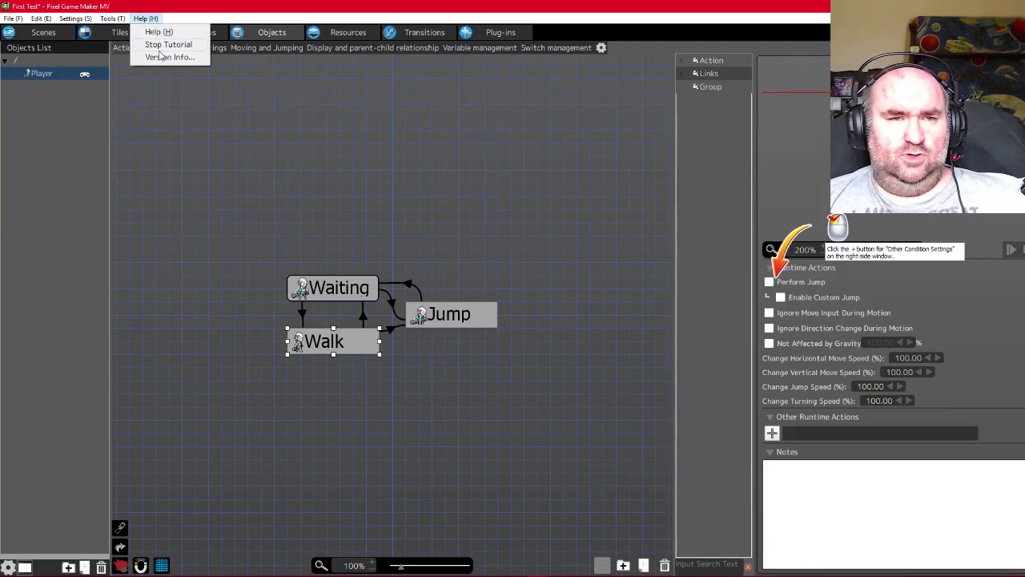
click(161, 45)
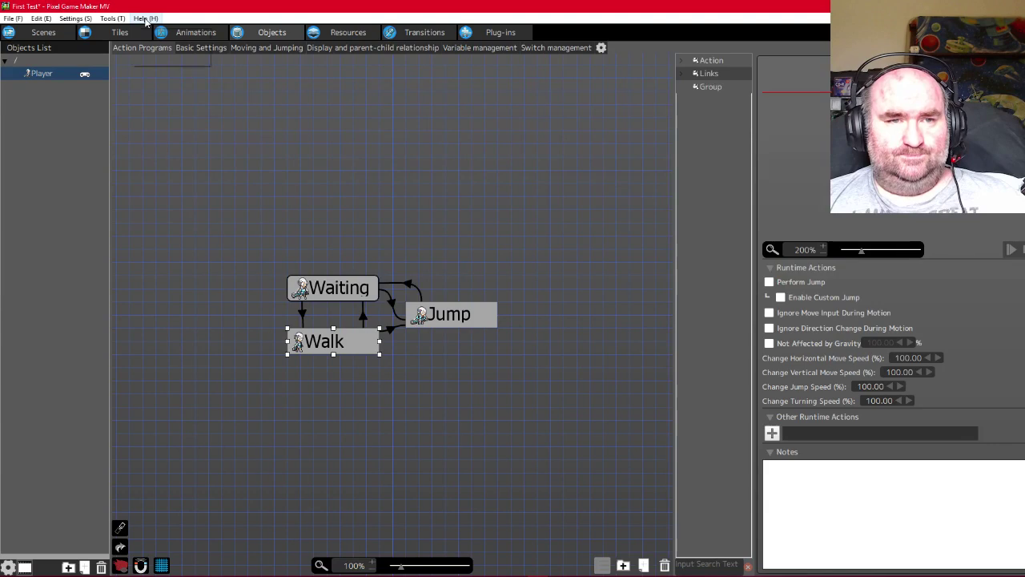
click(146, 18)
click(163, 45)
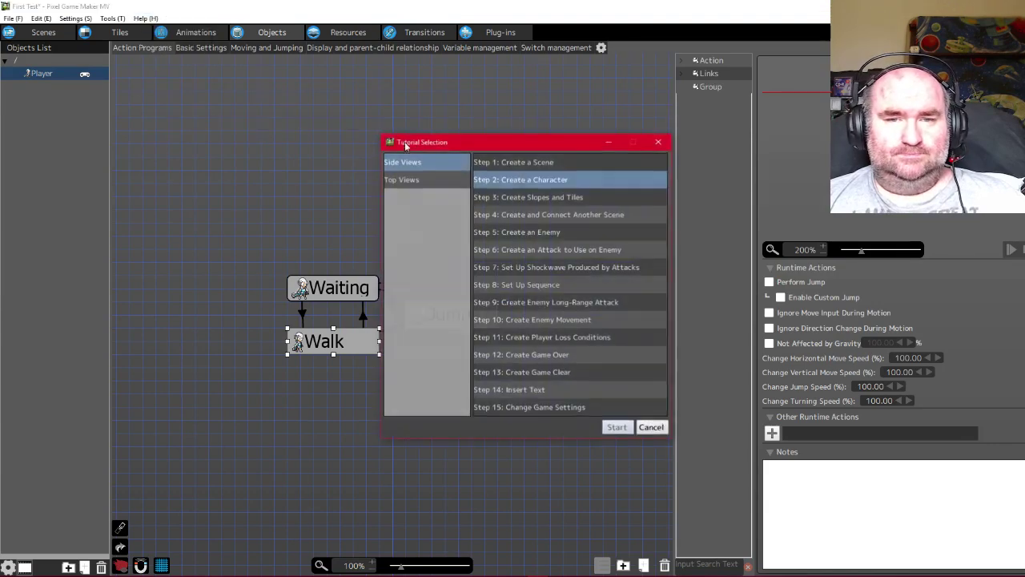
click(616, 427)
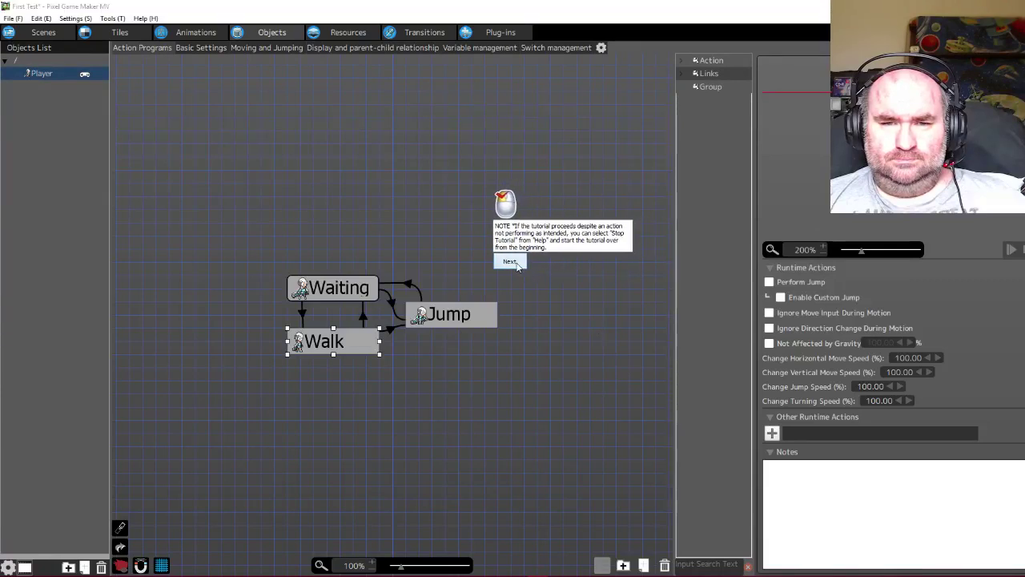
click(517, 261)
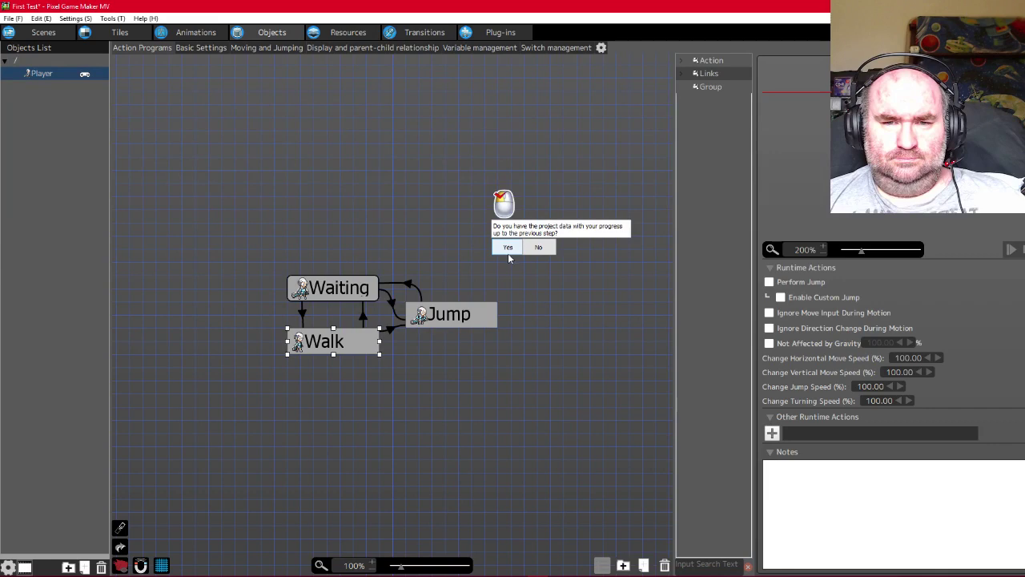
click(509, 247)
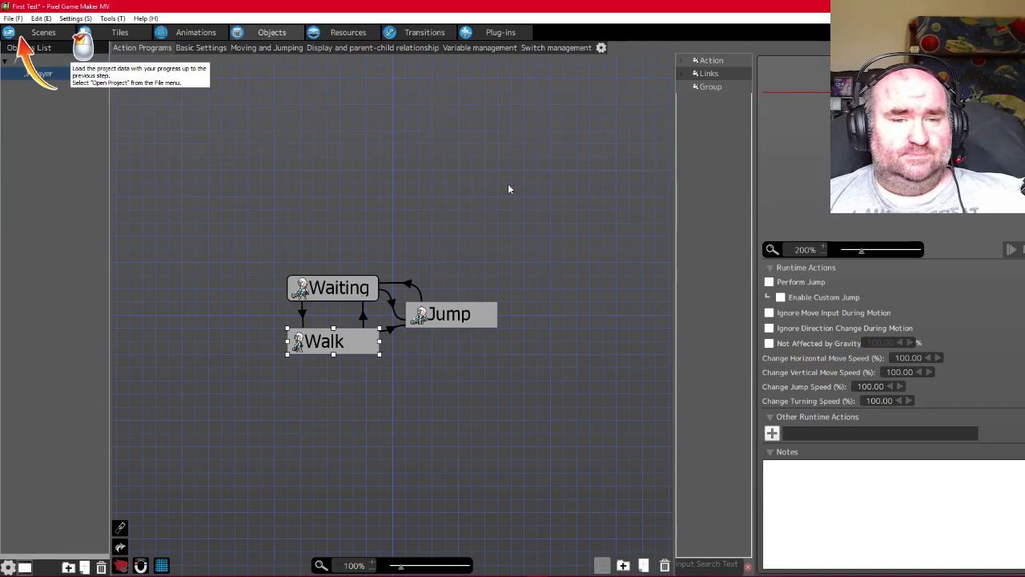
Save the project and reopen Game.pgmproject from F:\Enterbrain\KADOKAWA\PGMMV\First Test
click(10, 18)
click(36, 69)
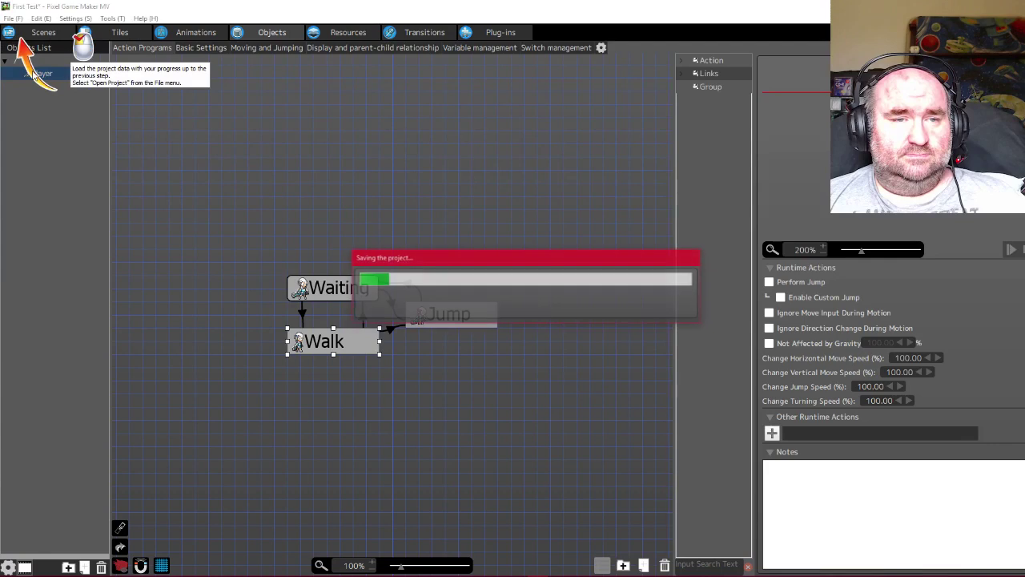
click(10, 18)
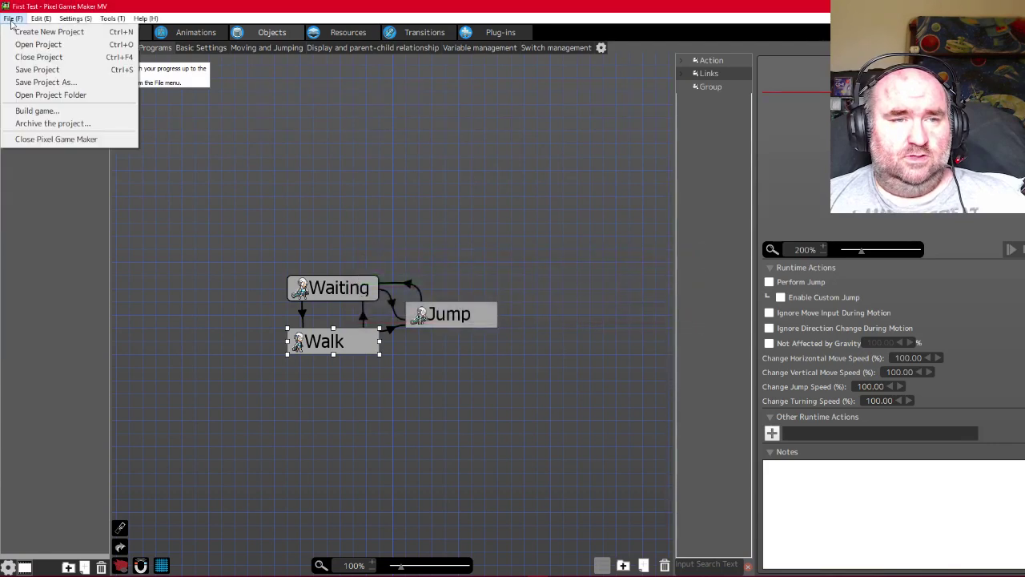
click(32, 43)
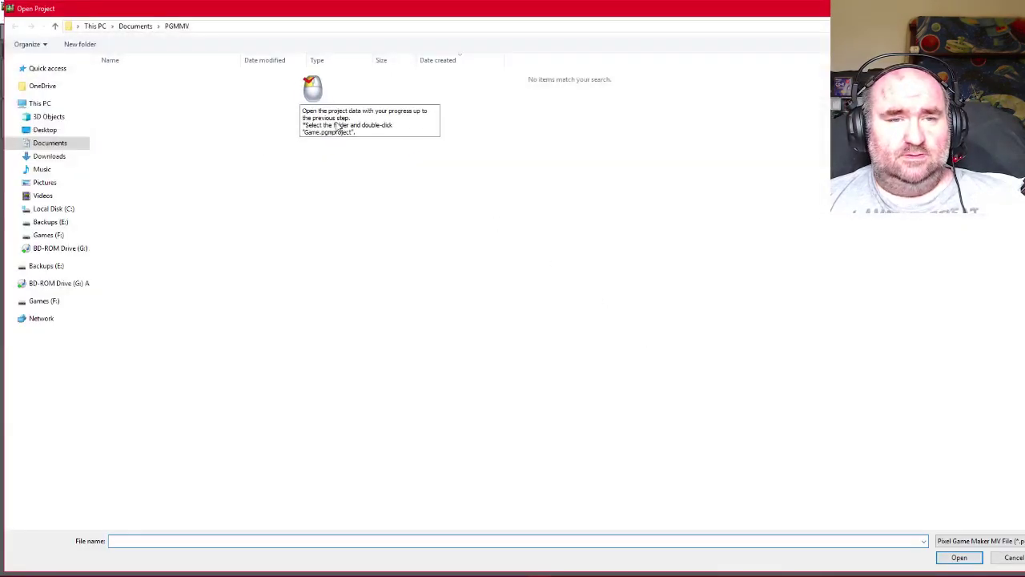
click(233, 29)
text(F:\Enterbrain\KADOKAWA\PGMMV)
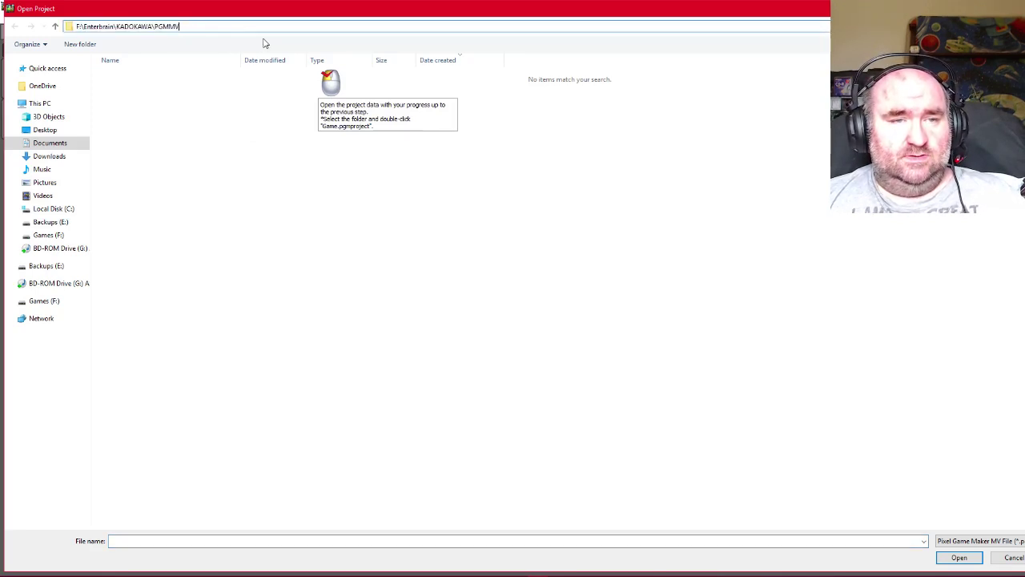
key(Return)
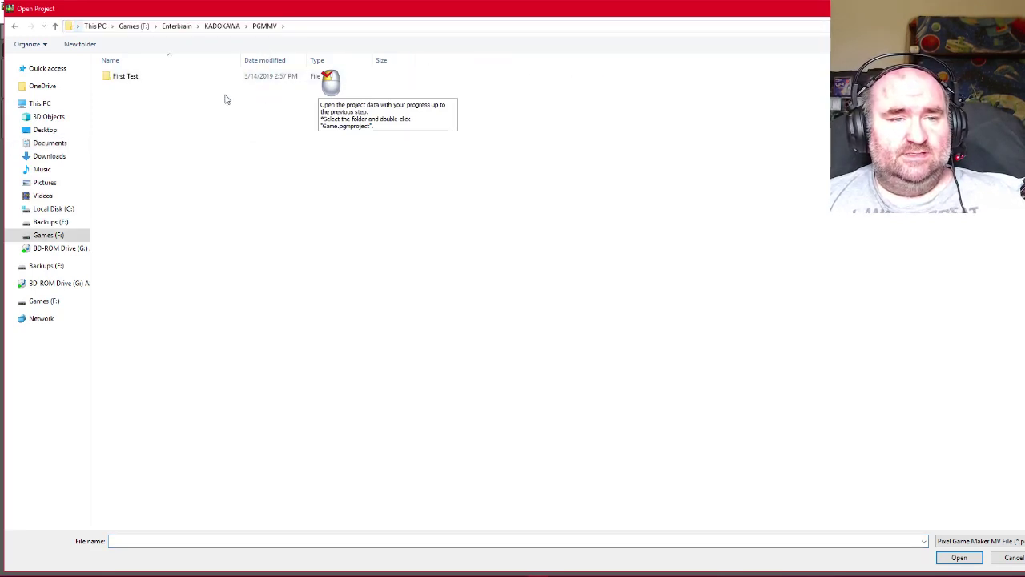
click(158, 78)
double_click(158, 78)
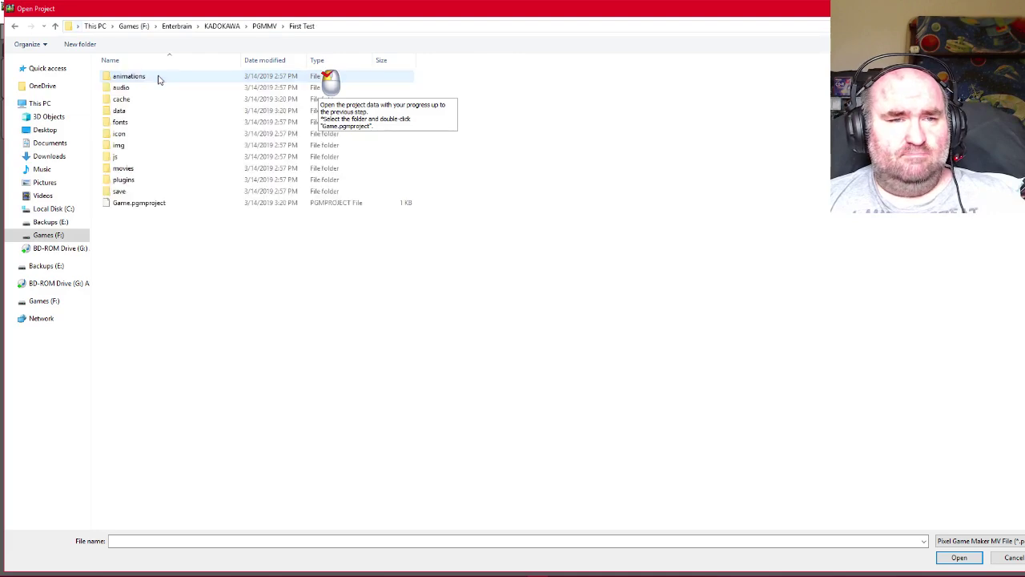
click(126, 205)
double_click(126, 205)
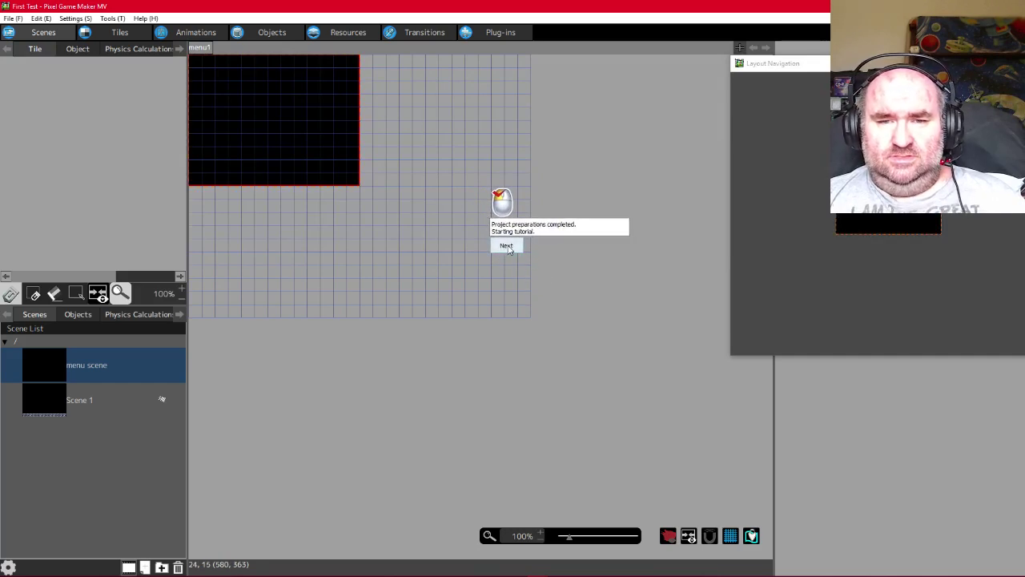
Start the prepared tutorial and open the Animations page as it instructs
click(506, 246)
click(507, 246)
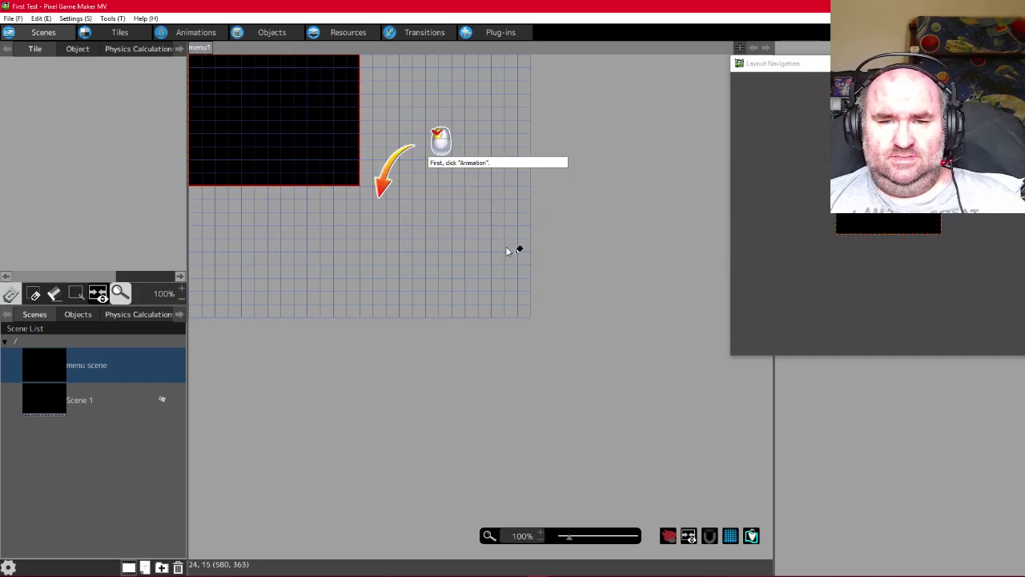
click(207, 32)
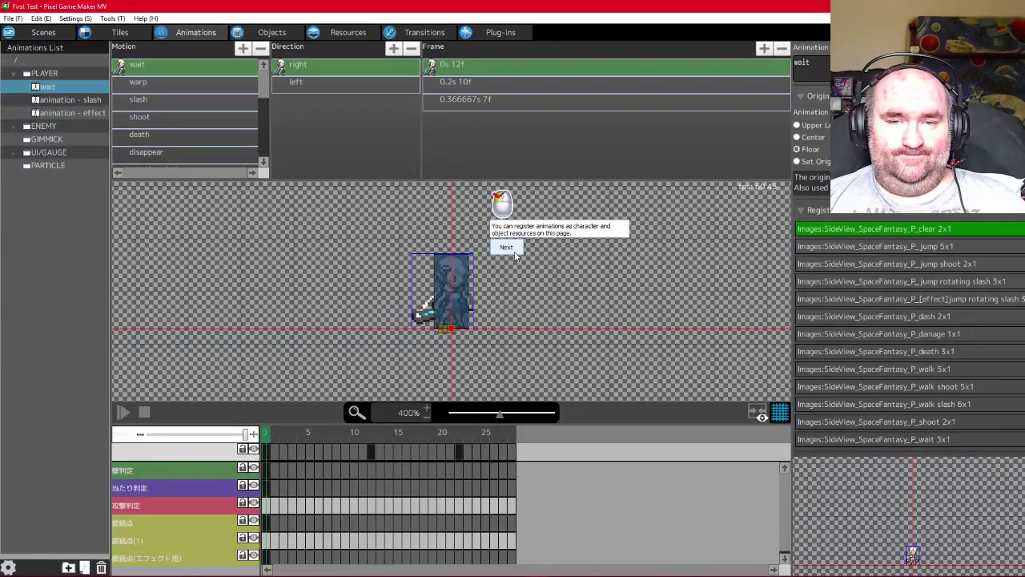
Advance through the tutorial's explanations of the PLAYER wait animation's Motion, Direction, Frame and preview areas
click(508, 248)
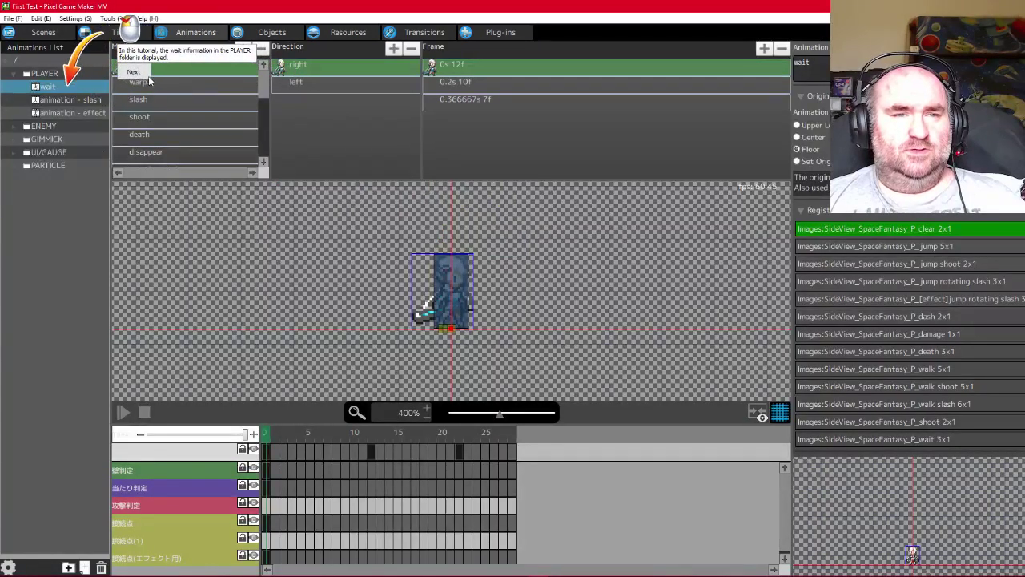
click(142, 75)
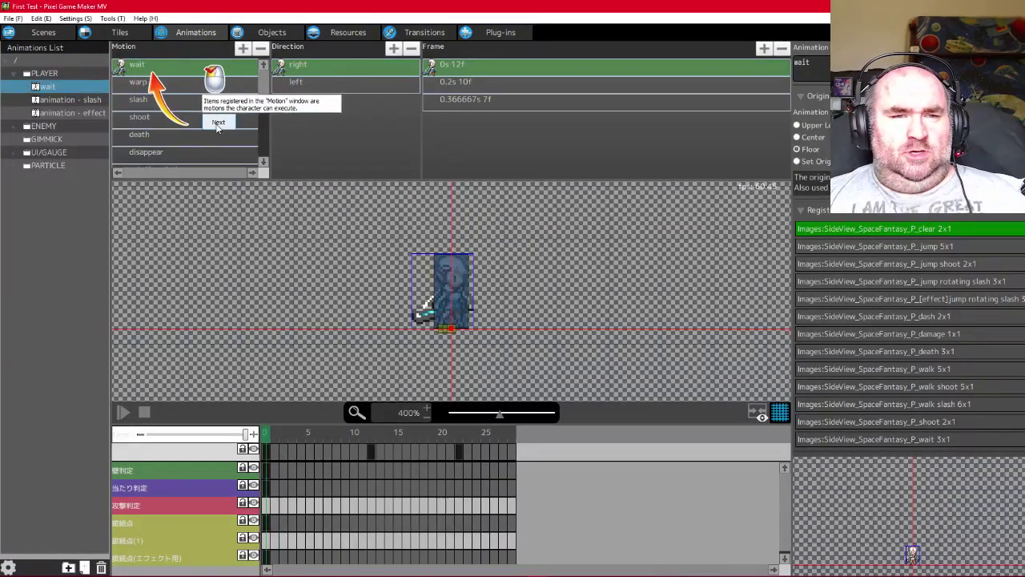
click(219, 123)
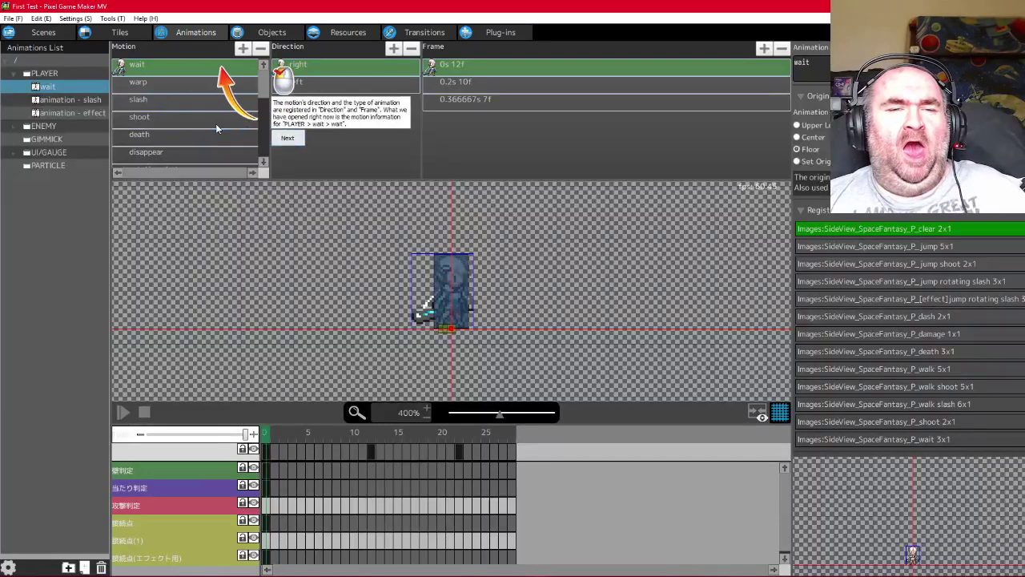
click(374, 140)
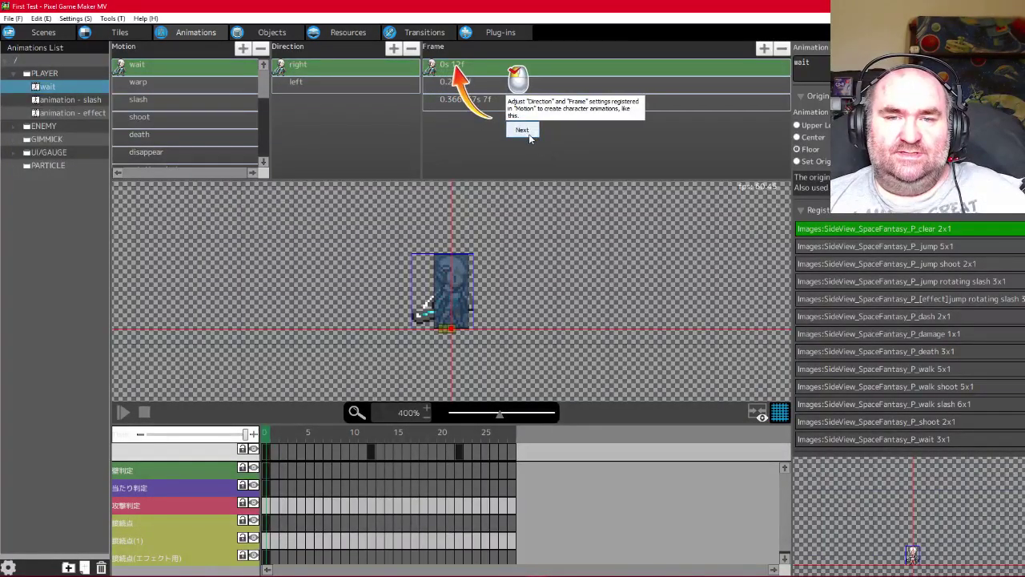
click(527, 133)
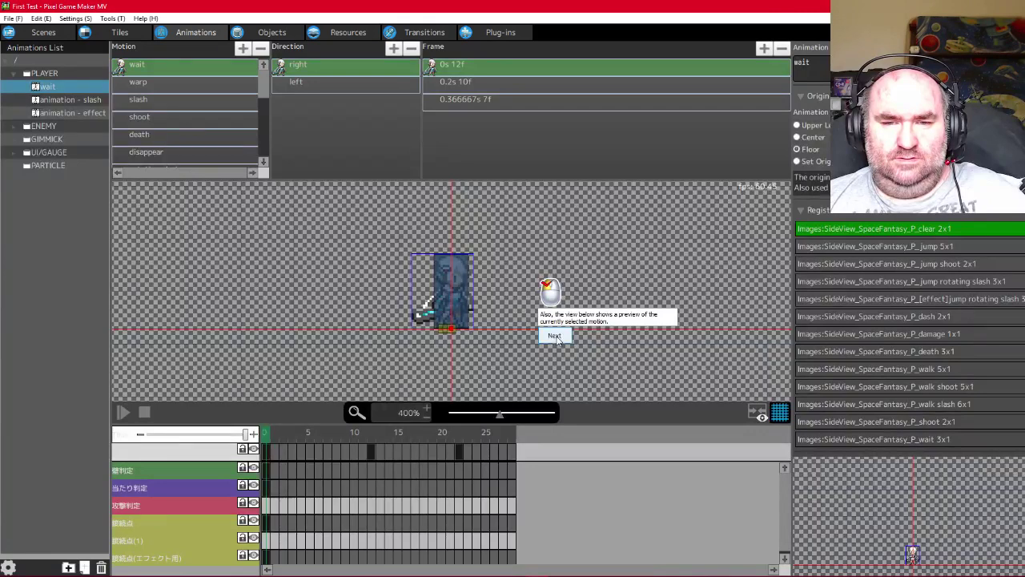
click(555, 336)
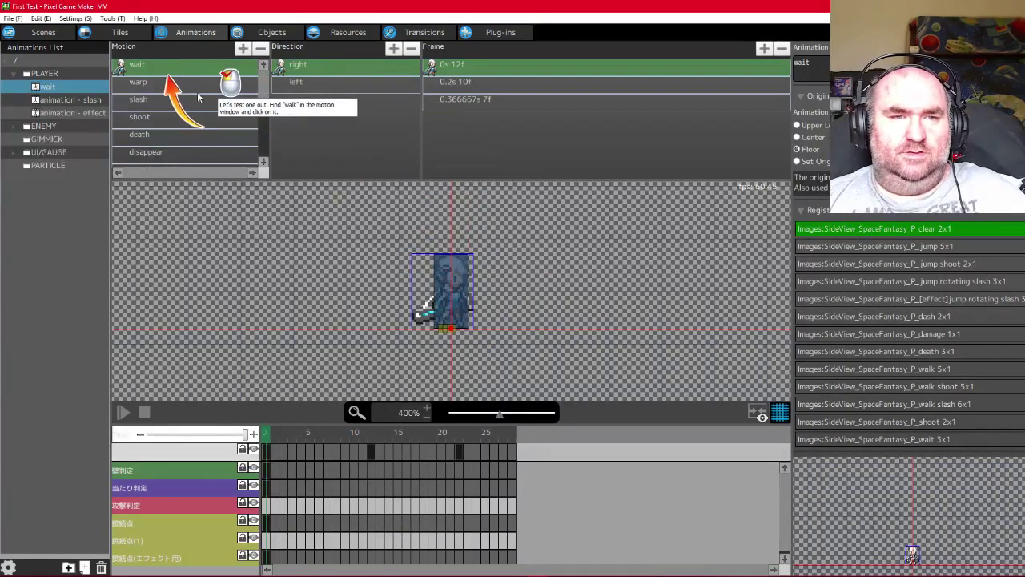
Find and select the walk motion in the PLAYER wait animation, as the tutorial instructs
click(142, 72)
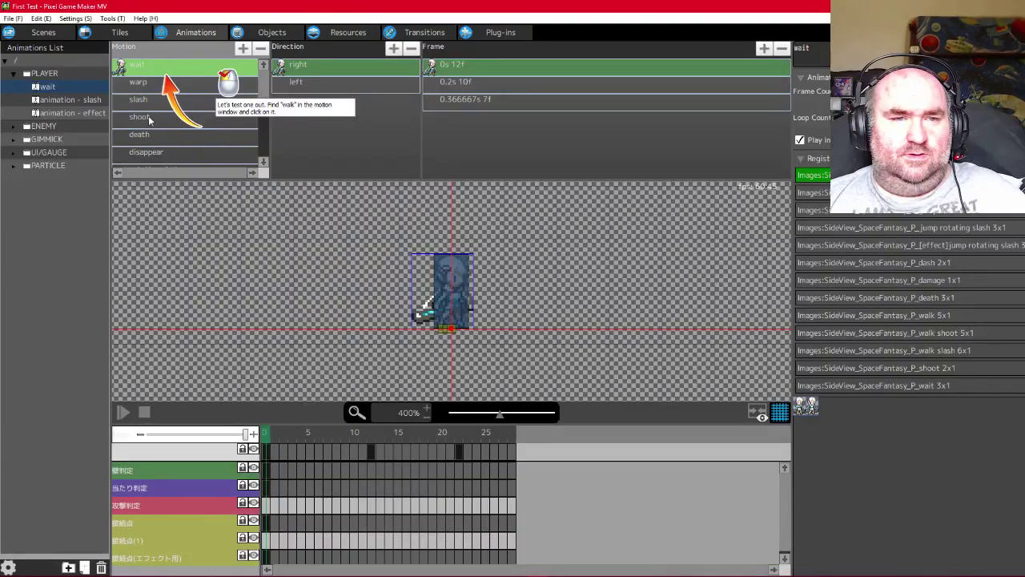
scroll(153, 136, down, 3)
scroll(150, 144, down, 4)
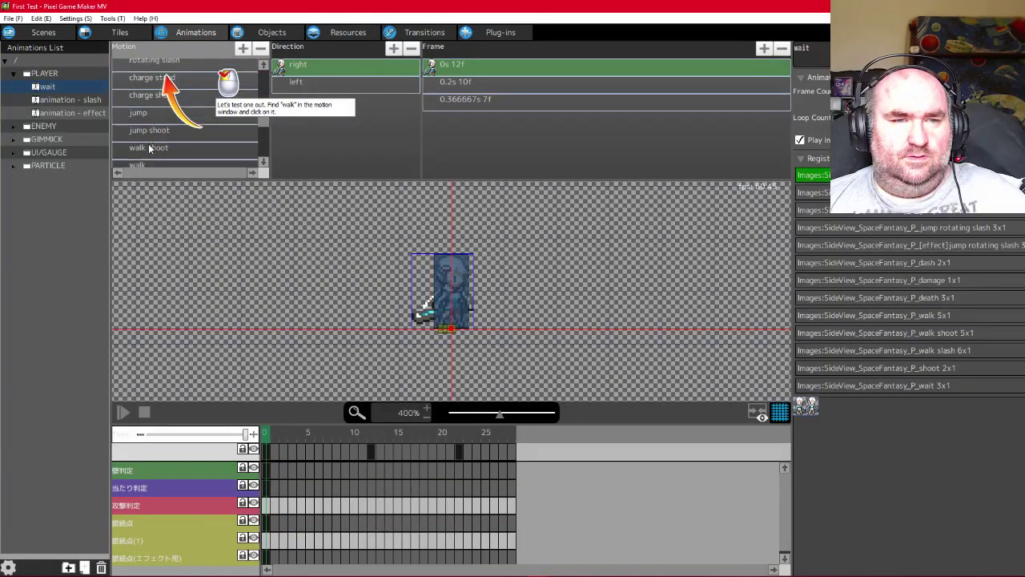
click(149, 140)
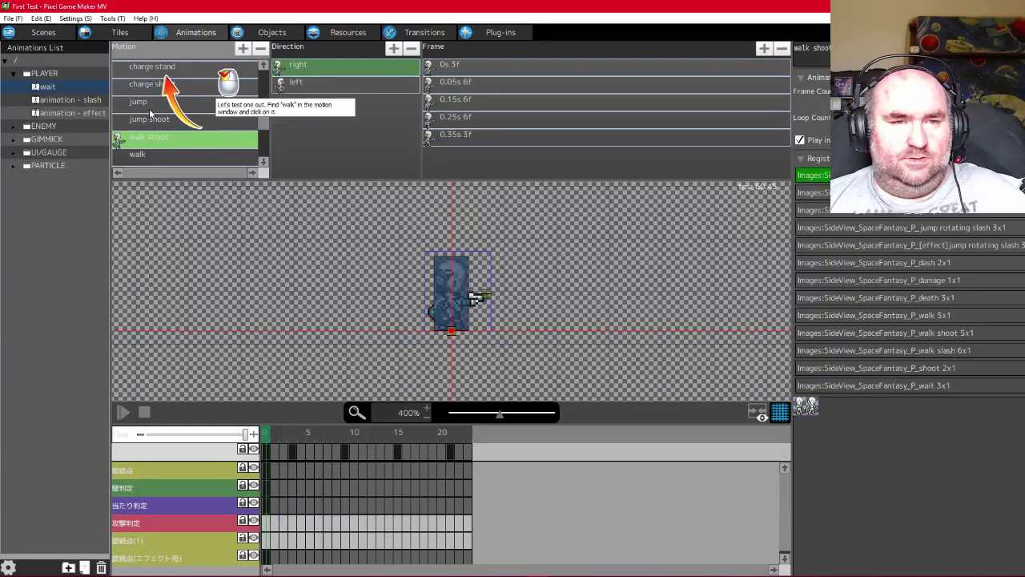
scroll(149, 159, down, 1)
click(139, 142)
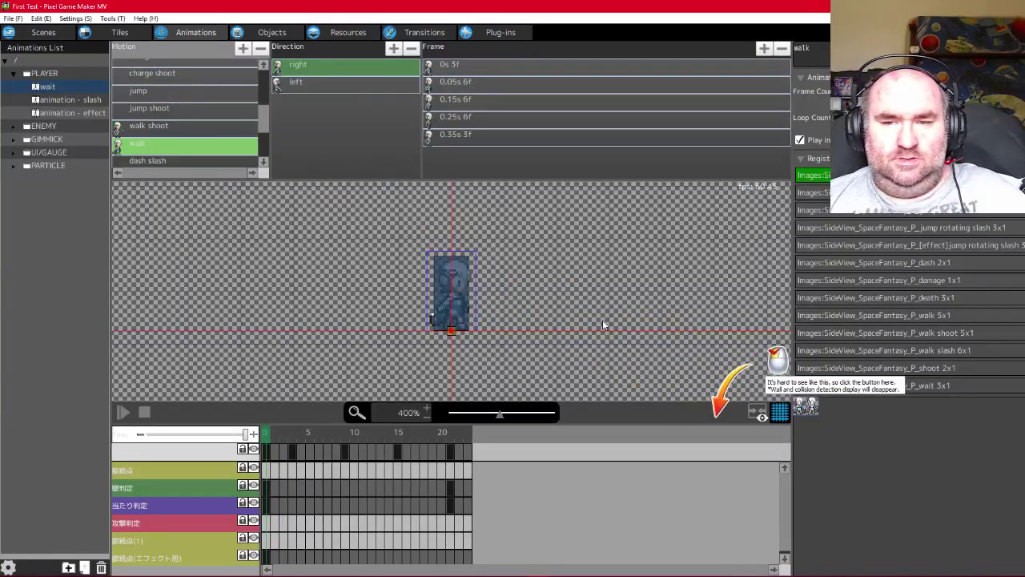
Hide the wall and collision detection display, then play the walk motion's preview and stop it
click(759, 413)
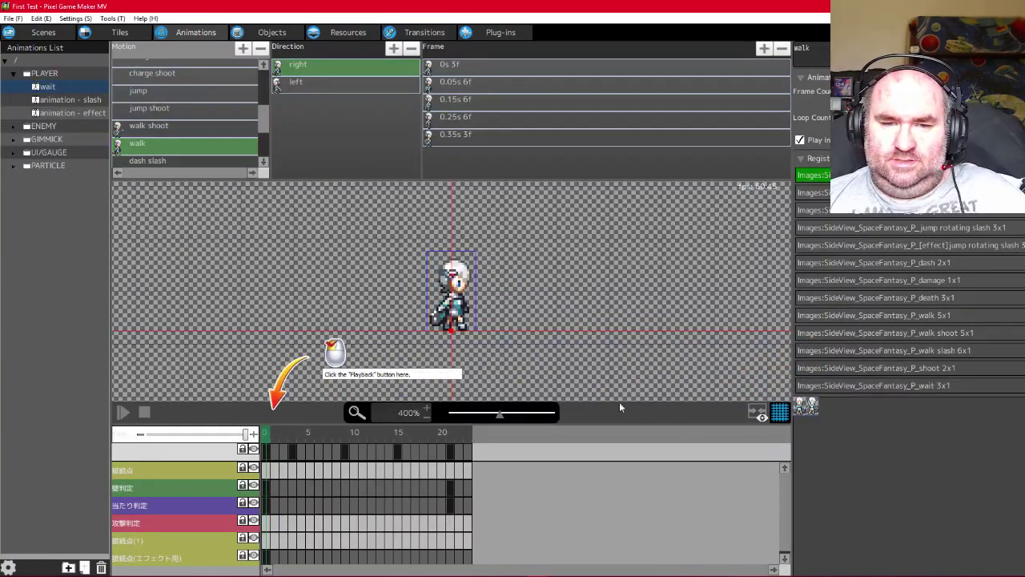
click(122, 411)
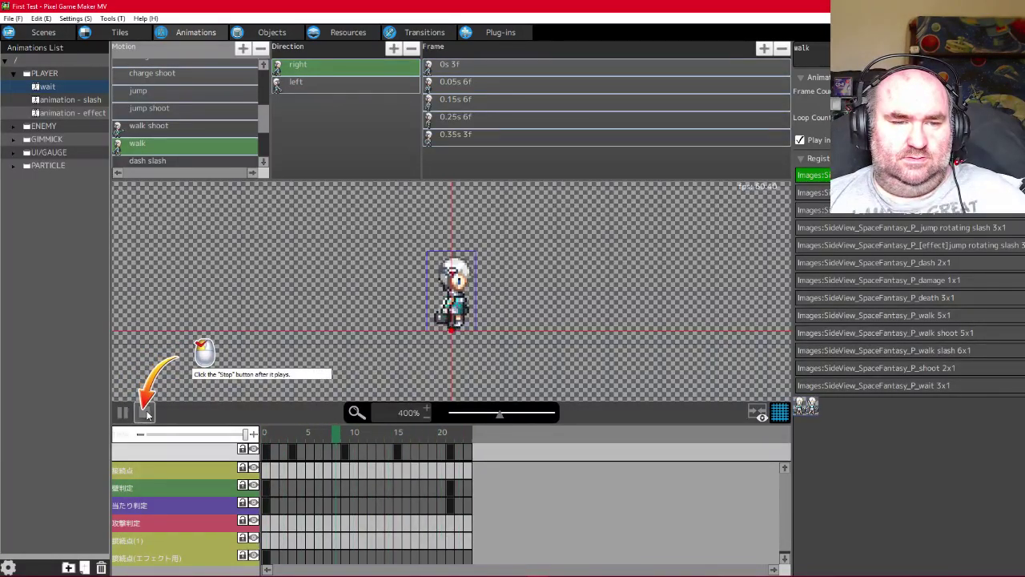
click(144, 413)
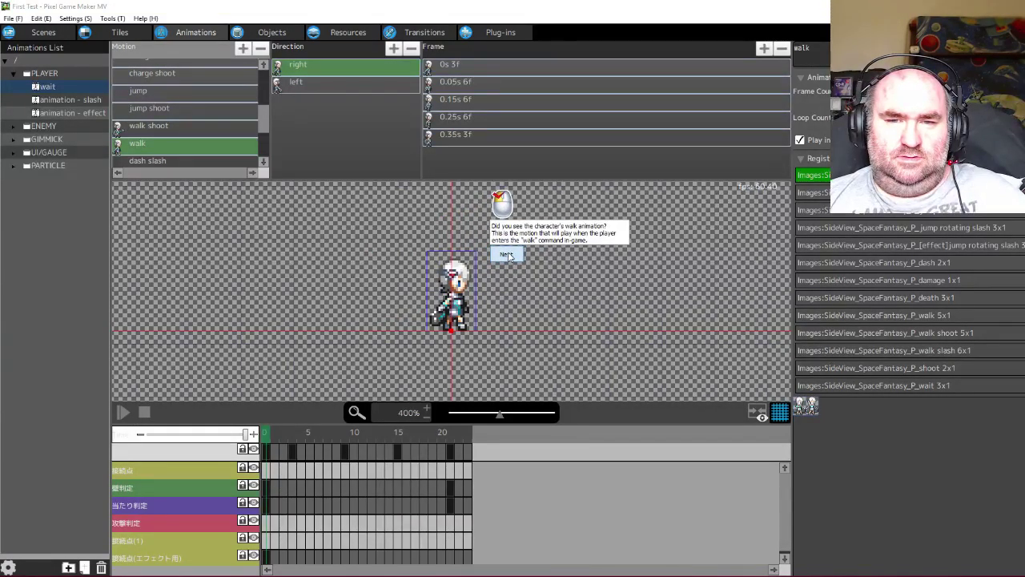
Advance through the tutorial's notes on the walk animation and continue its instructions on the Objects page
click(507, 255)
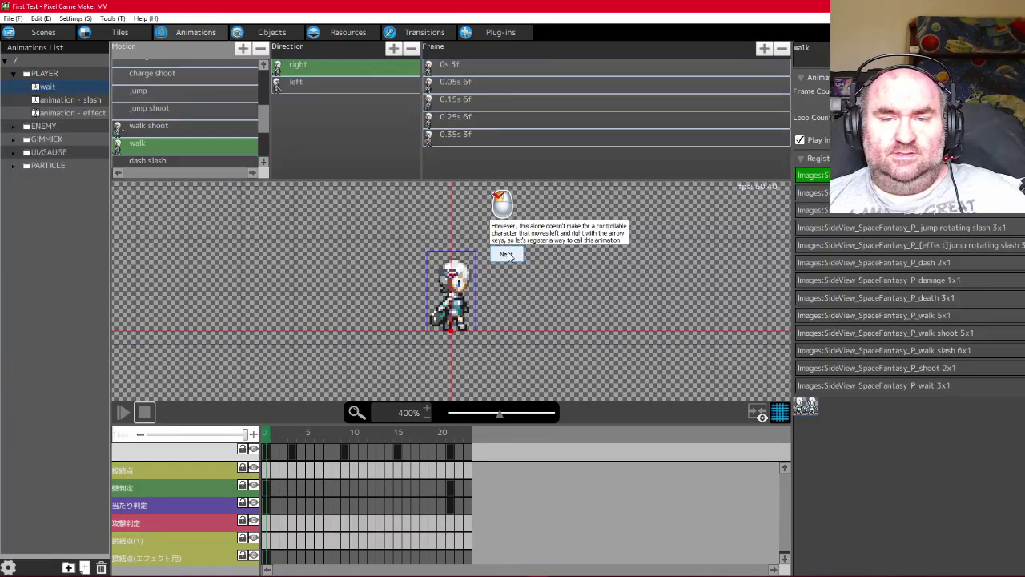
click(507, 255)
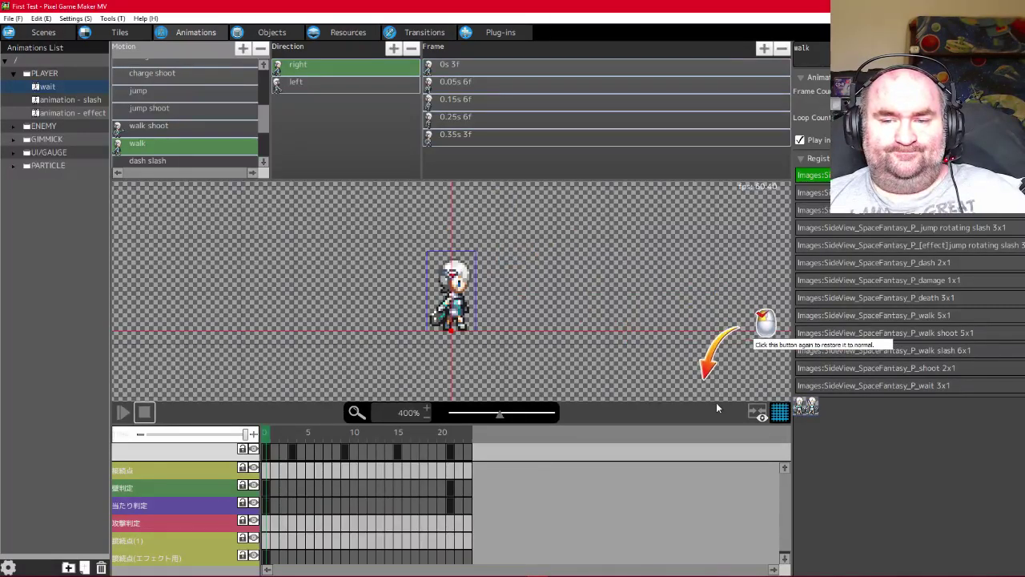
click(271, 32)
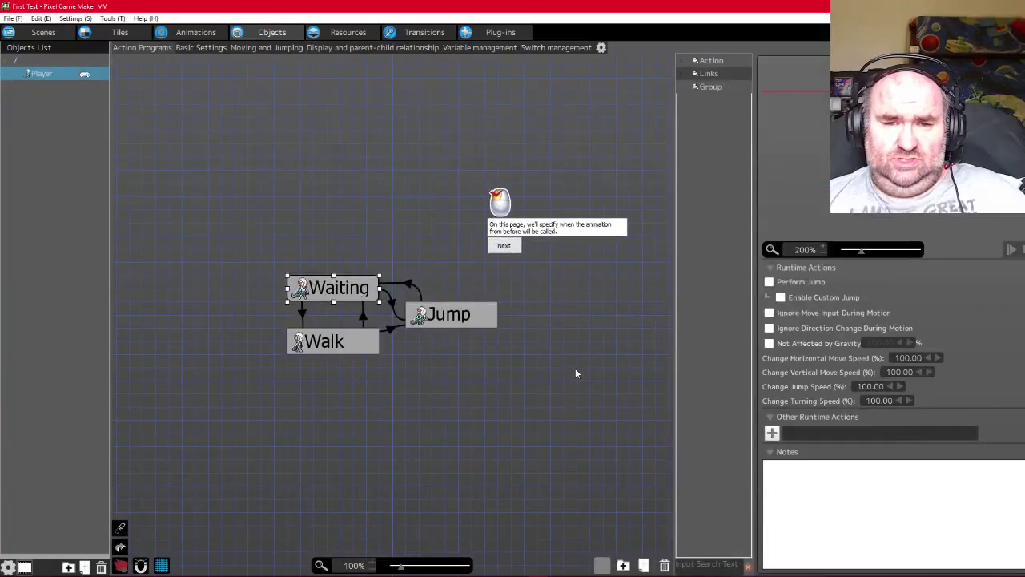
click(507, 246)
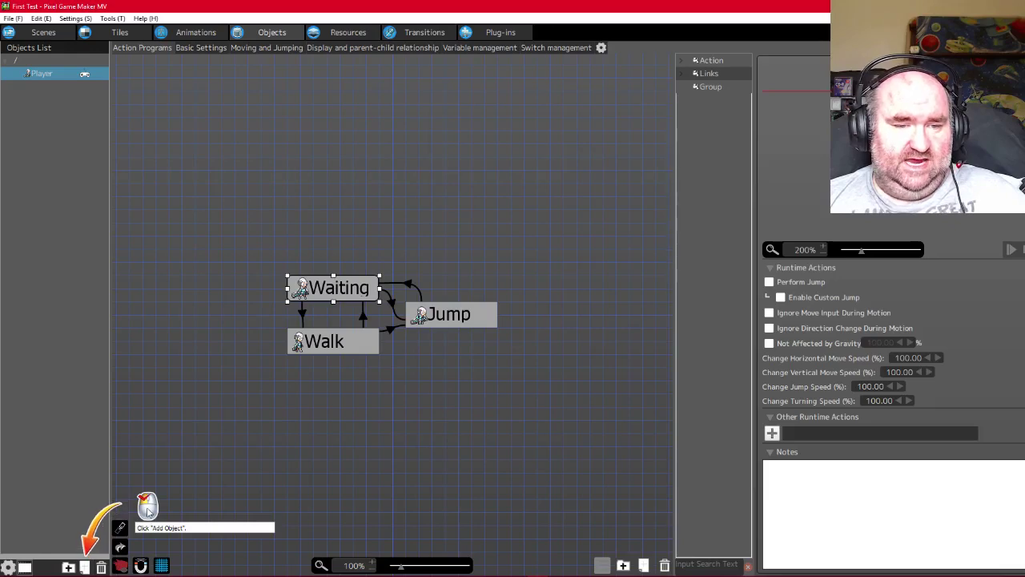
Delete the existing Player object from the Objects List
right_click(147, 510)
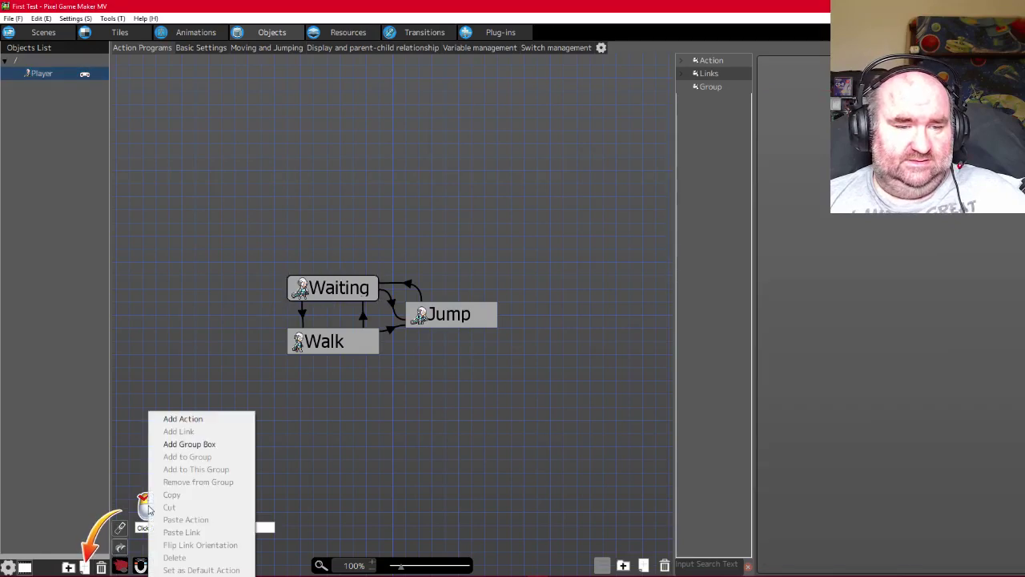
click(62, 473)
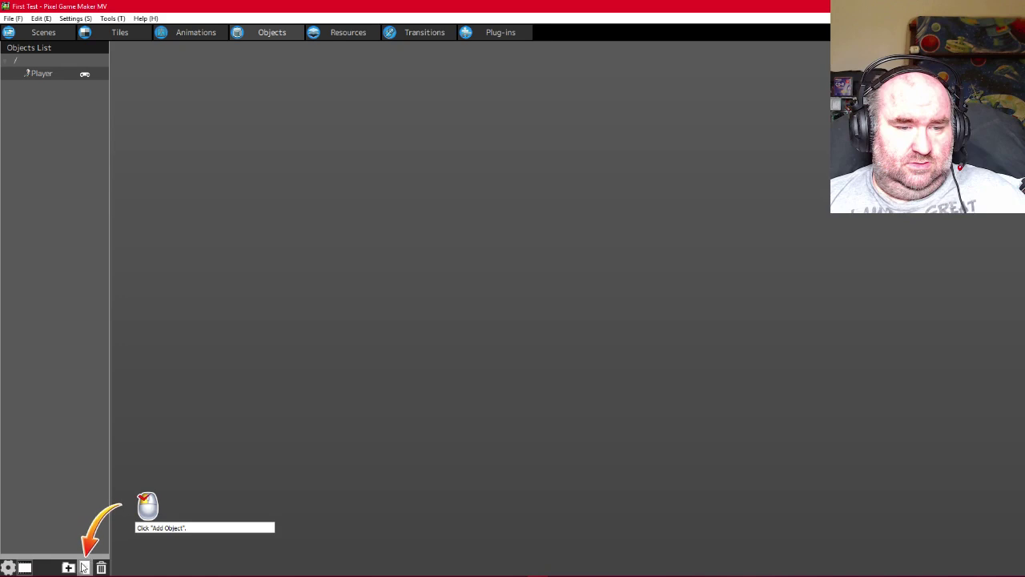
click(48, 74)
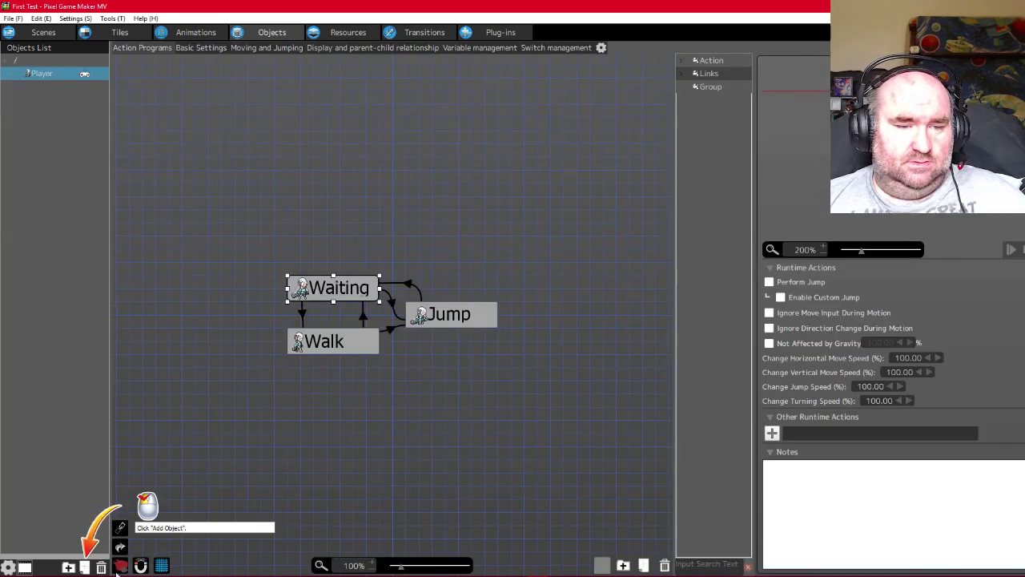
click(101, 566)
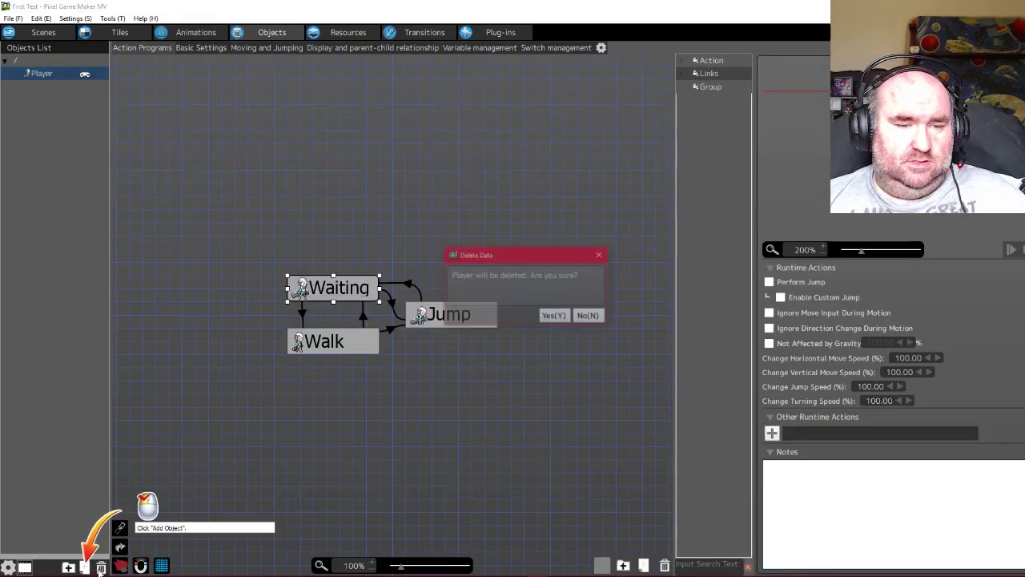
click(555, 316)
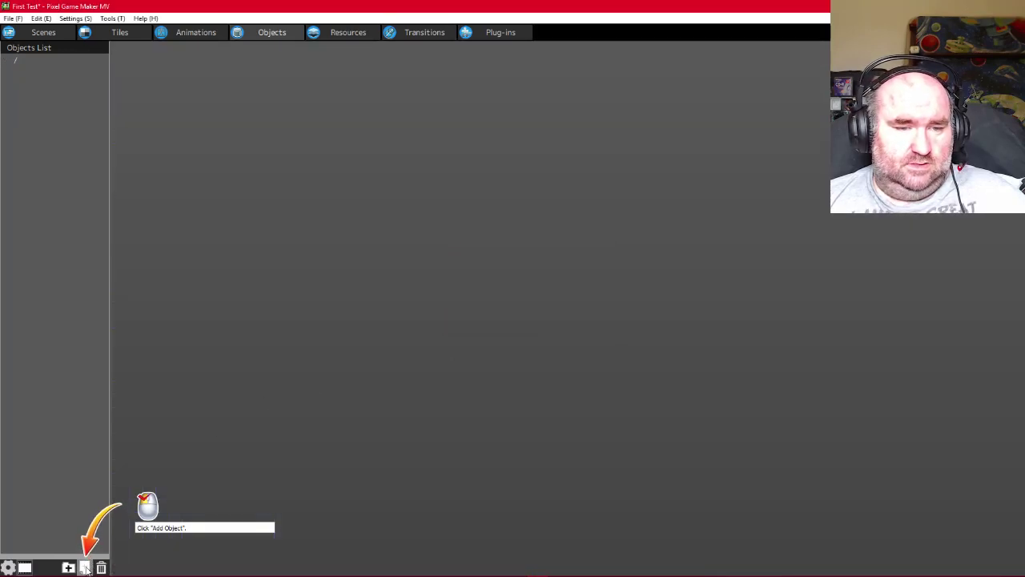
Add a new object, name it Player and advance the tutorial
click(84, 567)
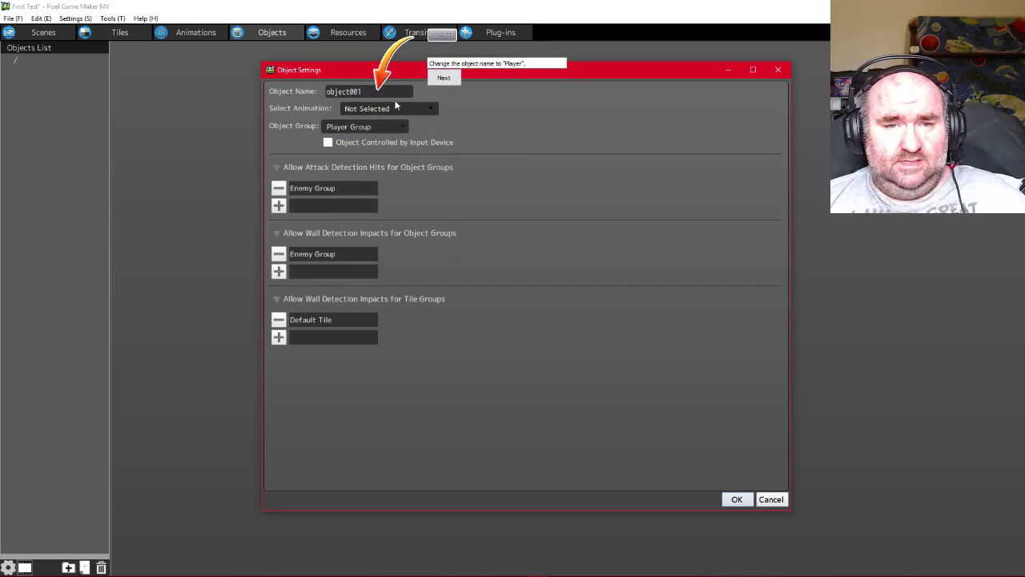
double_click(383, 91)
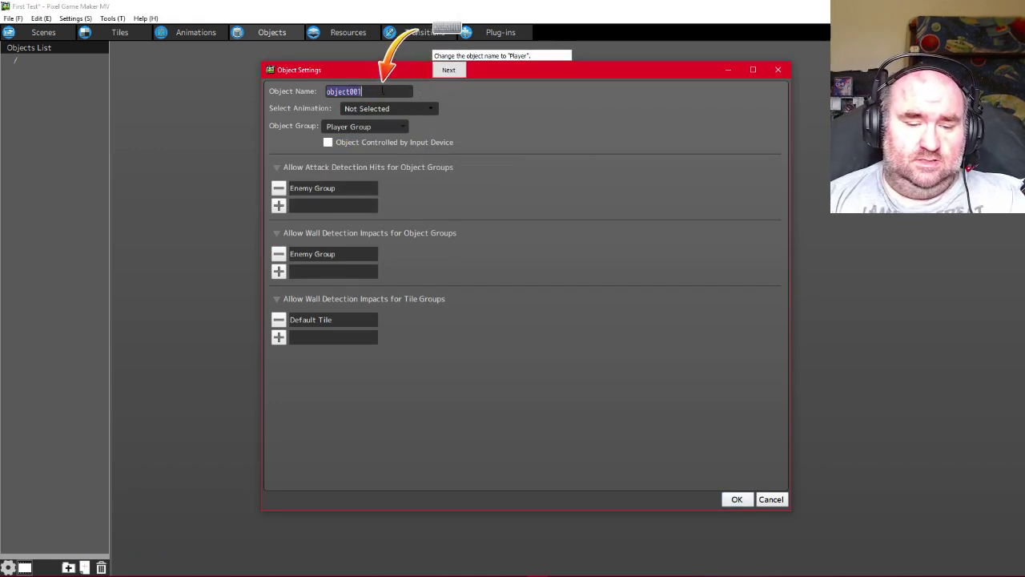
text(Player)
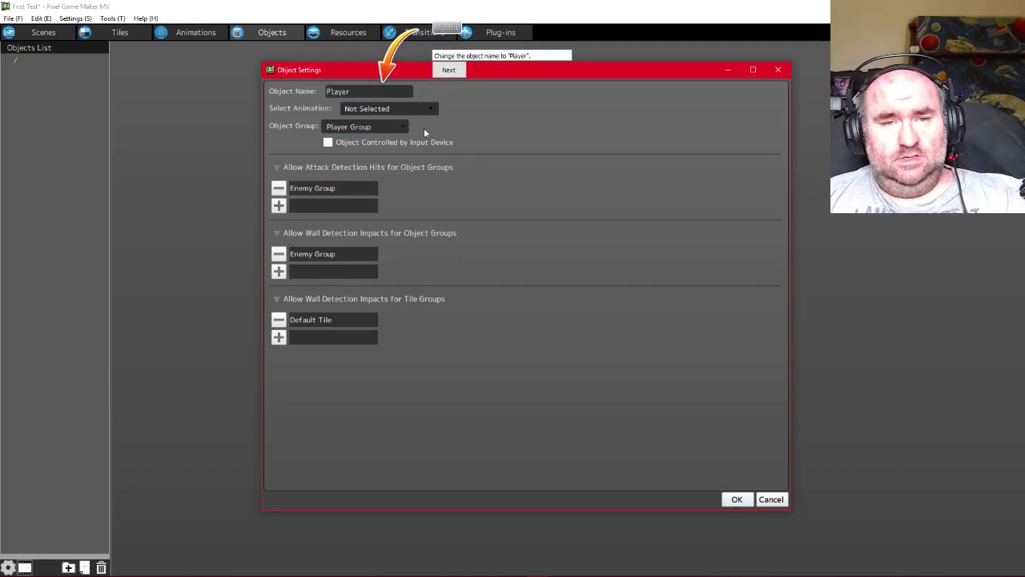
click(449, 69)
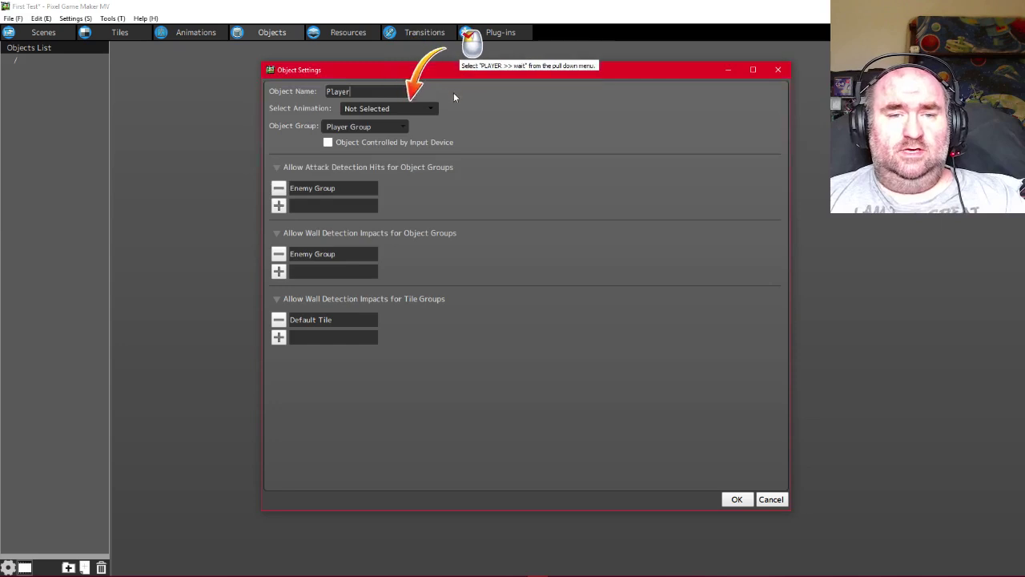
Assign the PLAYER wait animation to the new object, enable Object Controlled by Input Device and confirm its settings
click(400, 109)
mouse_move(403, 142)
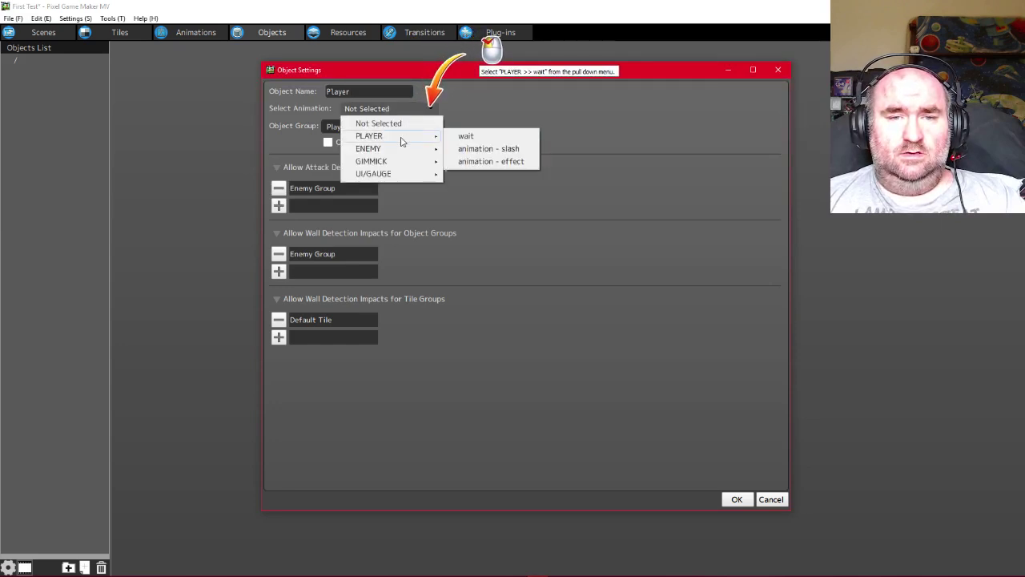
click(471, 137)
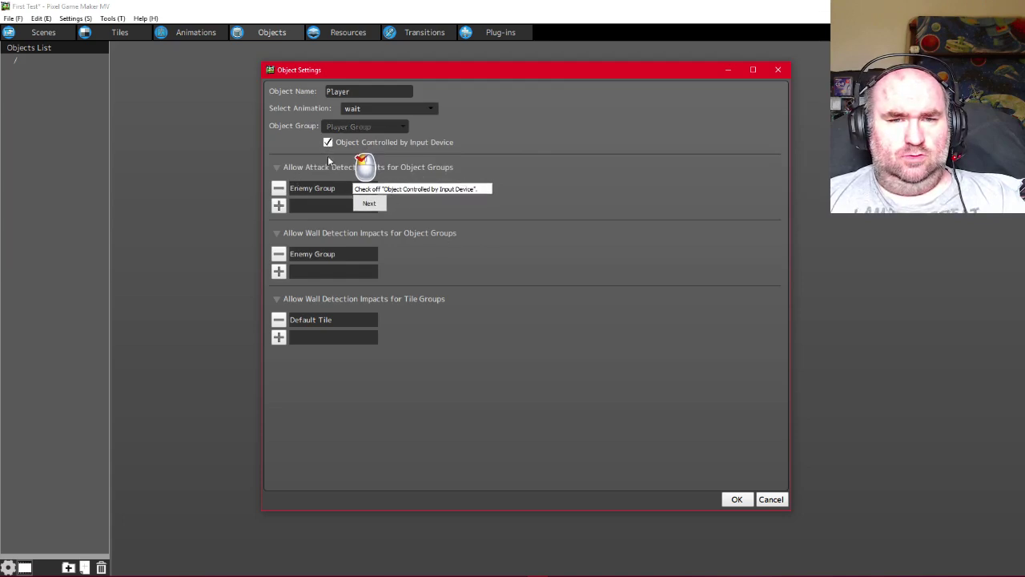
click(370, 204)
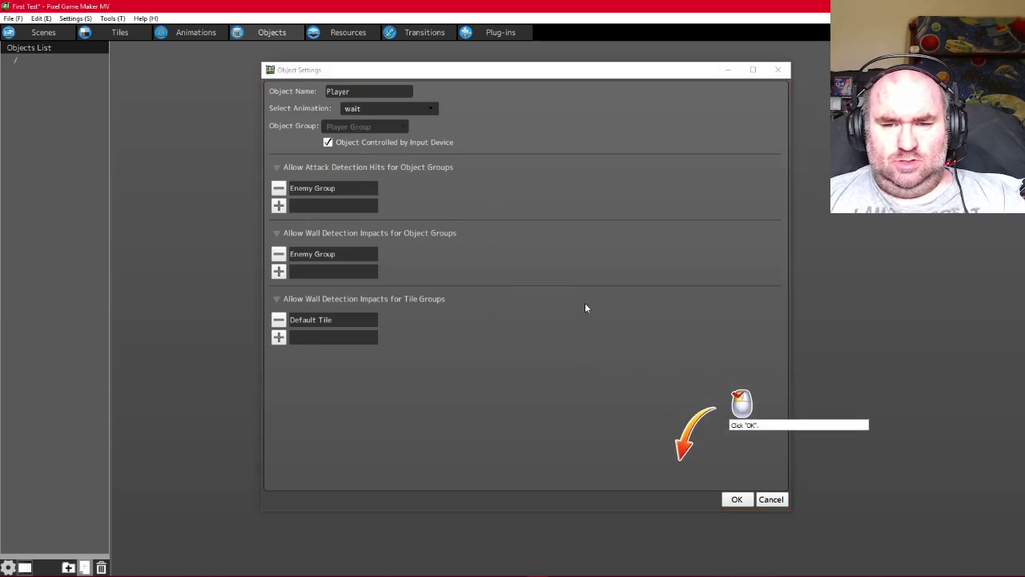
click(736, 499)
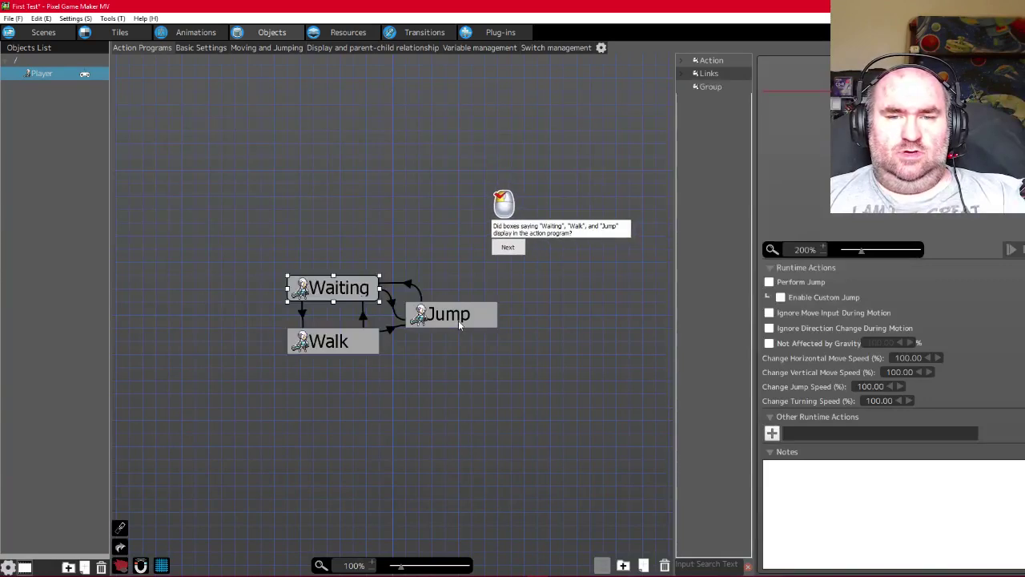
Follow the tutorial to the Waiting action and choose wait as its motion
click(509, 247)
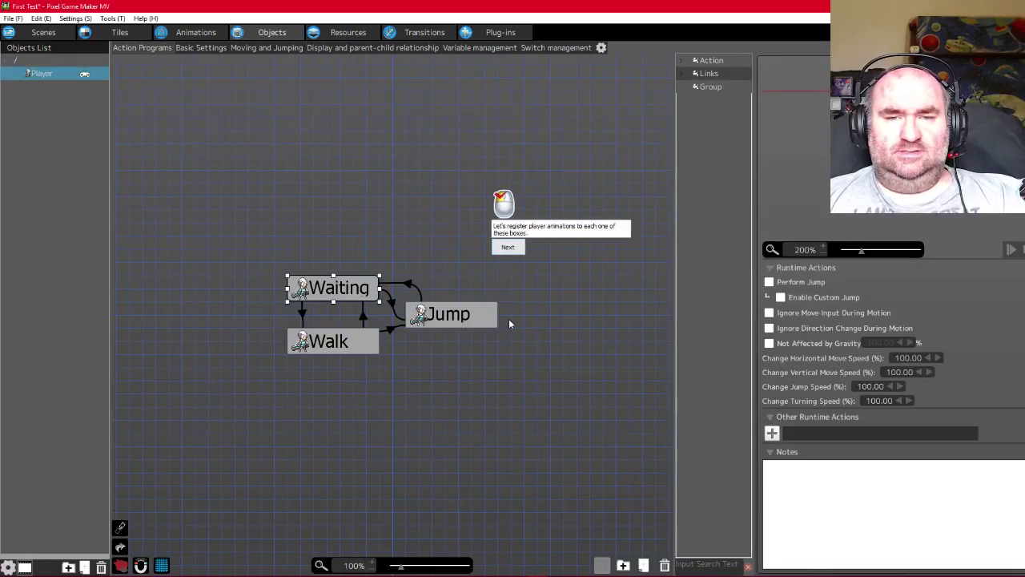
click(513, 247)
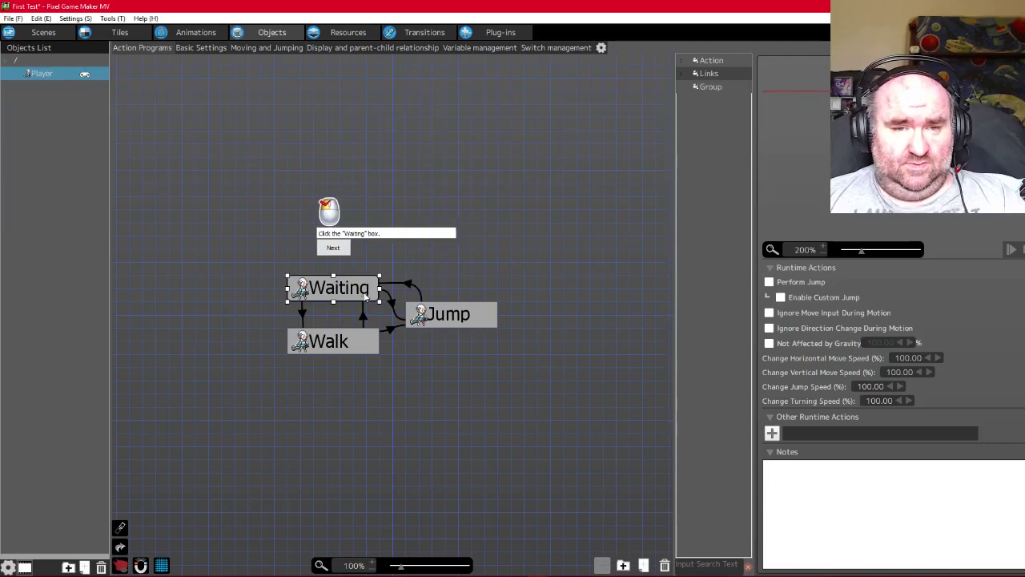
click(336, 249)
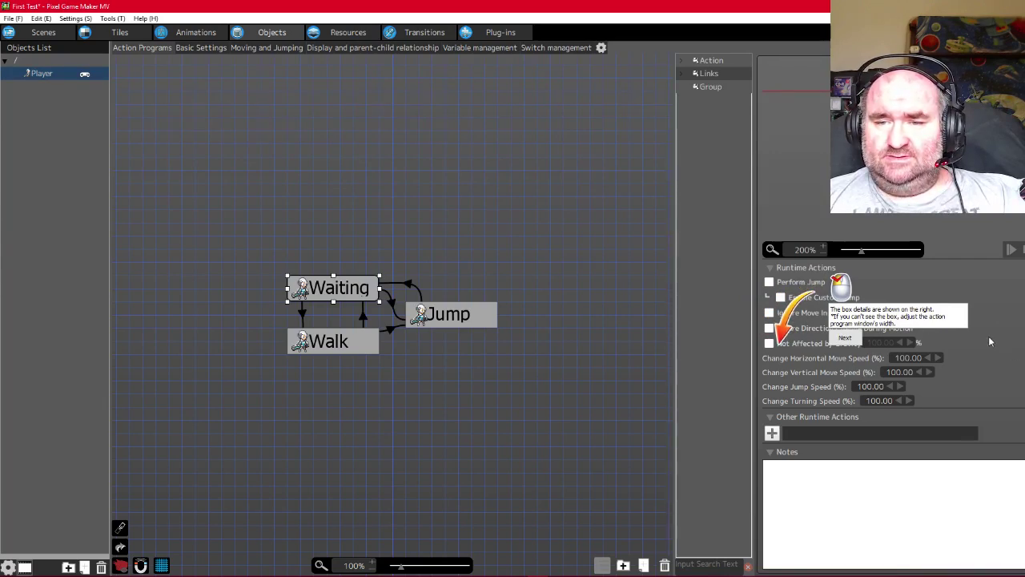
click(851, 342)
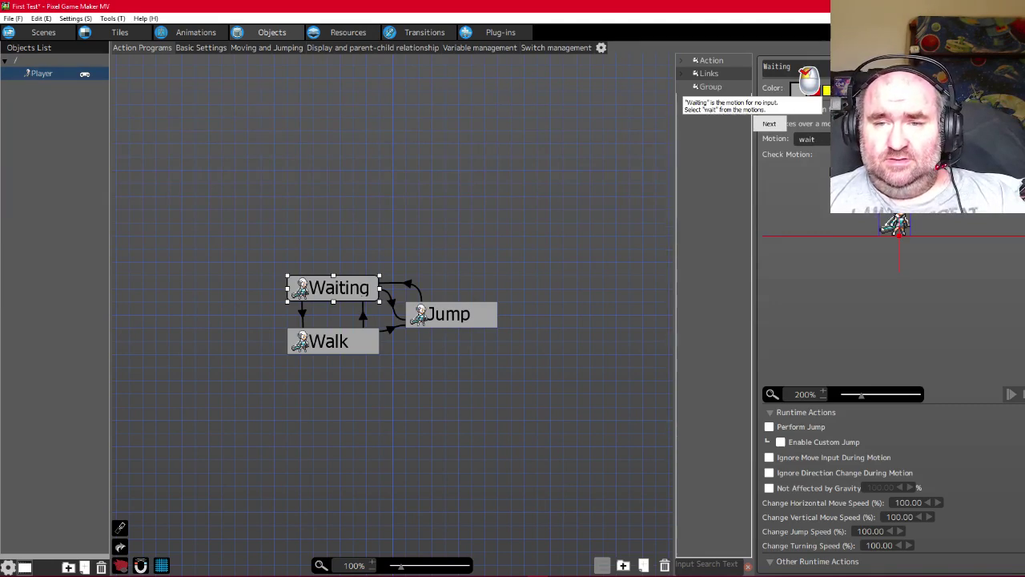
click(825, 143)
click(815, 164)
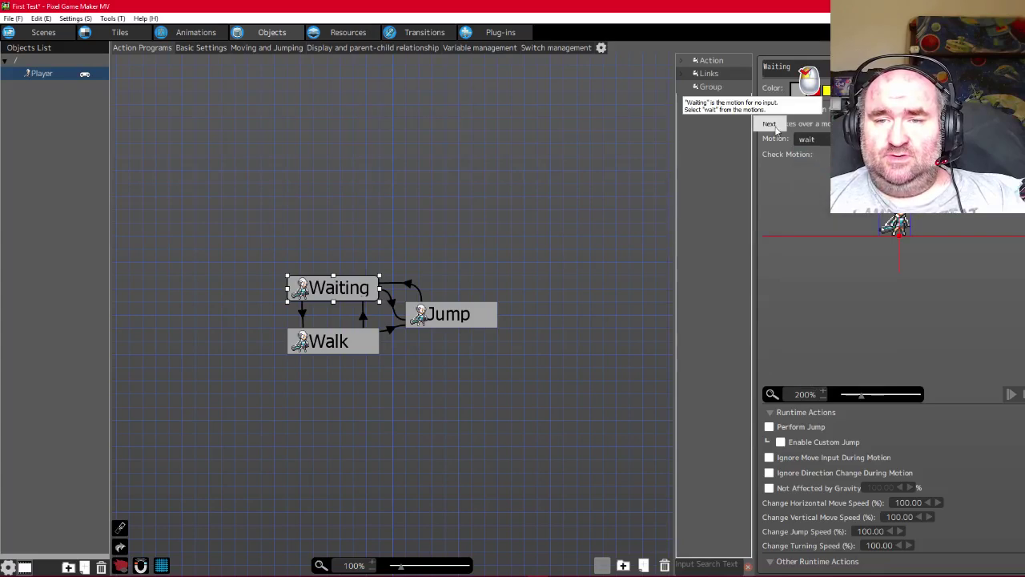
click(769, 125)
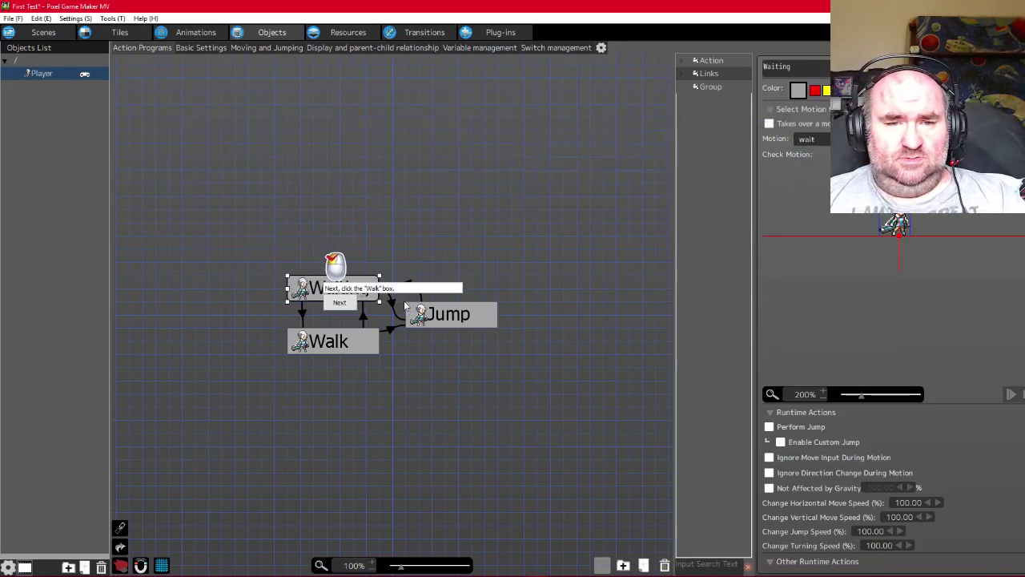
Follow the tutorial to the Walk action and set its motion to walk
click(447, 326)
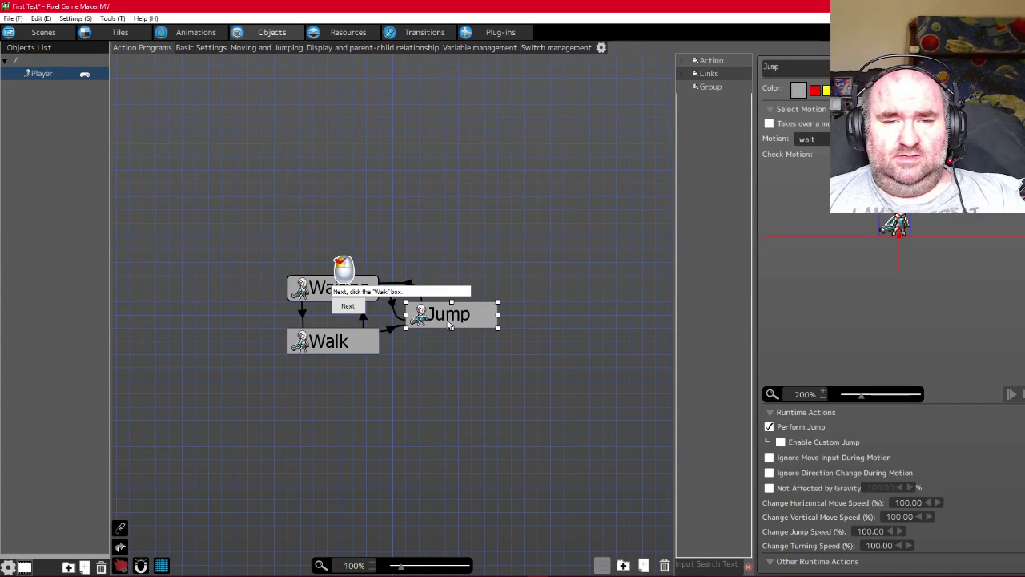
click(348, 350)
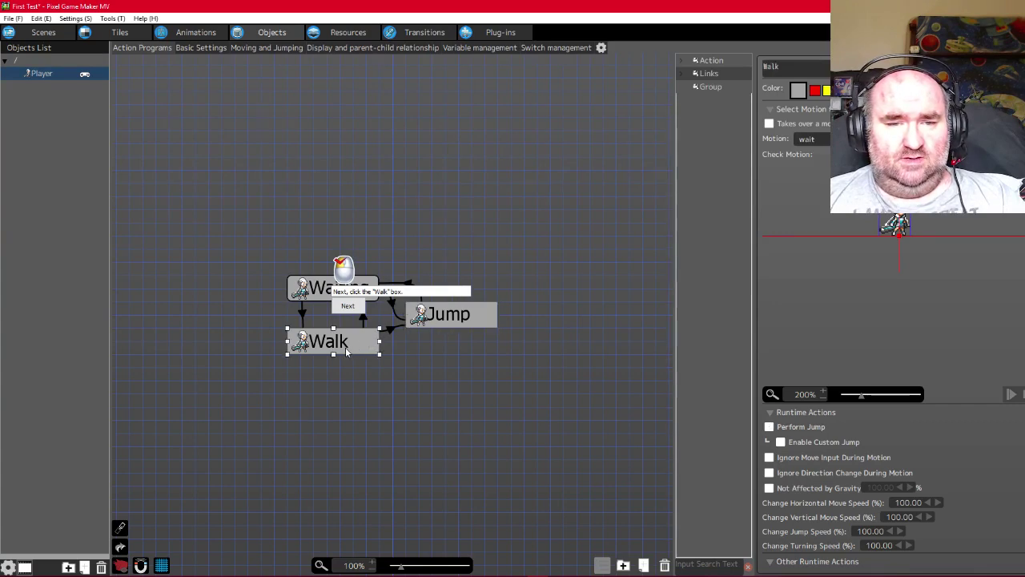
click(348, 306)
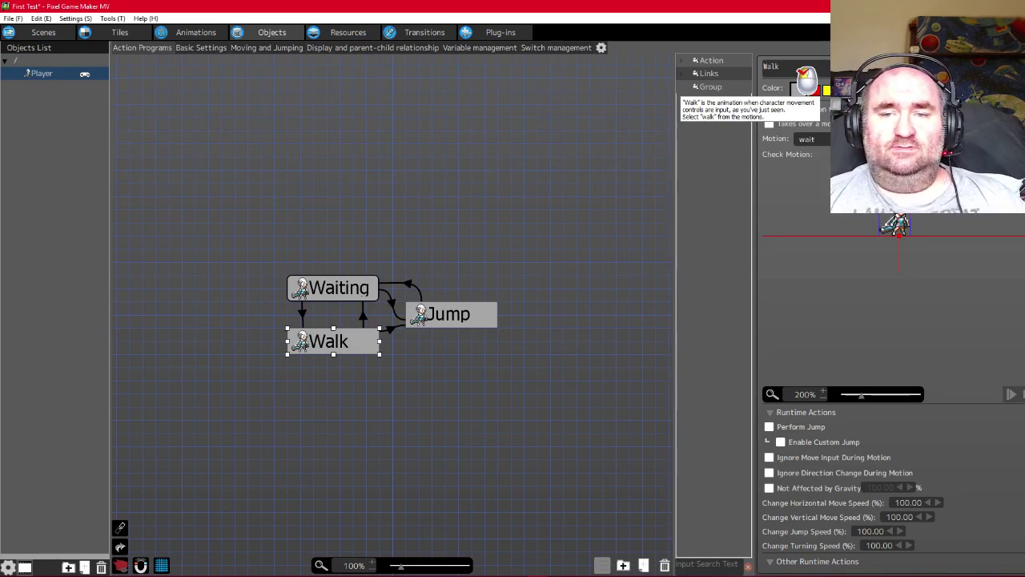
click(813, 139)
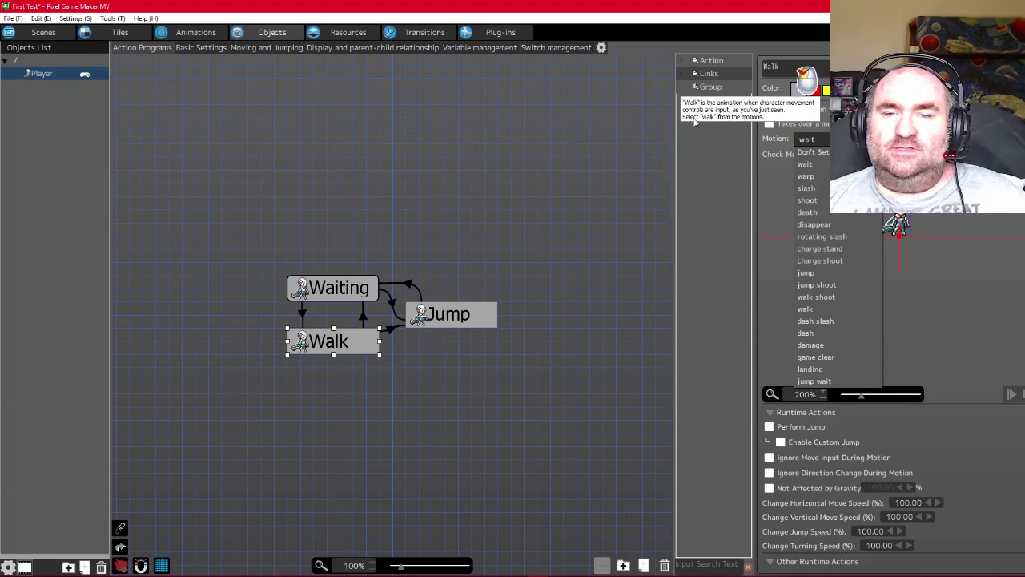
click(811, 139)
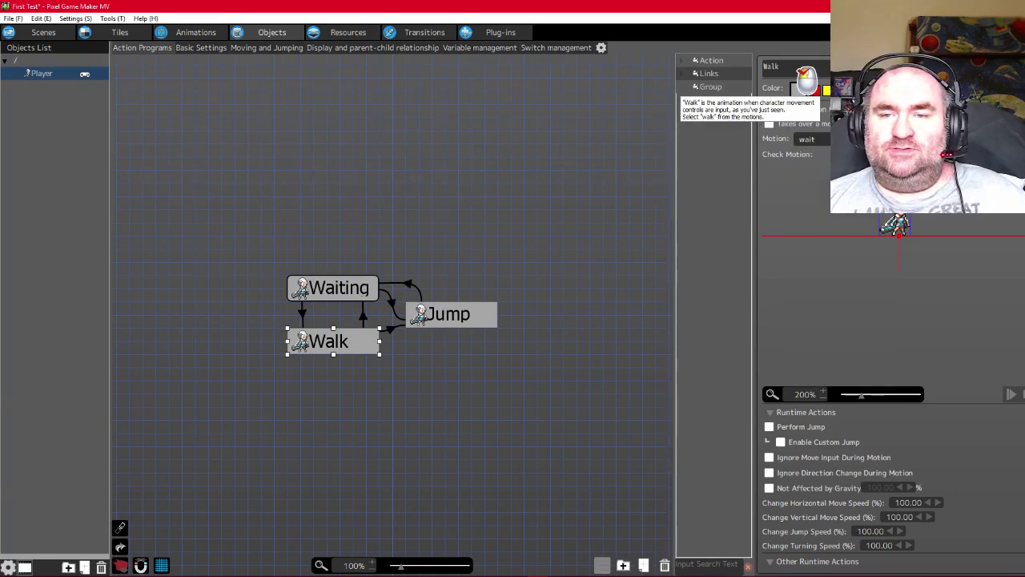
click(811, 140)
click(805, 308)
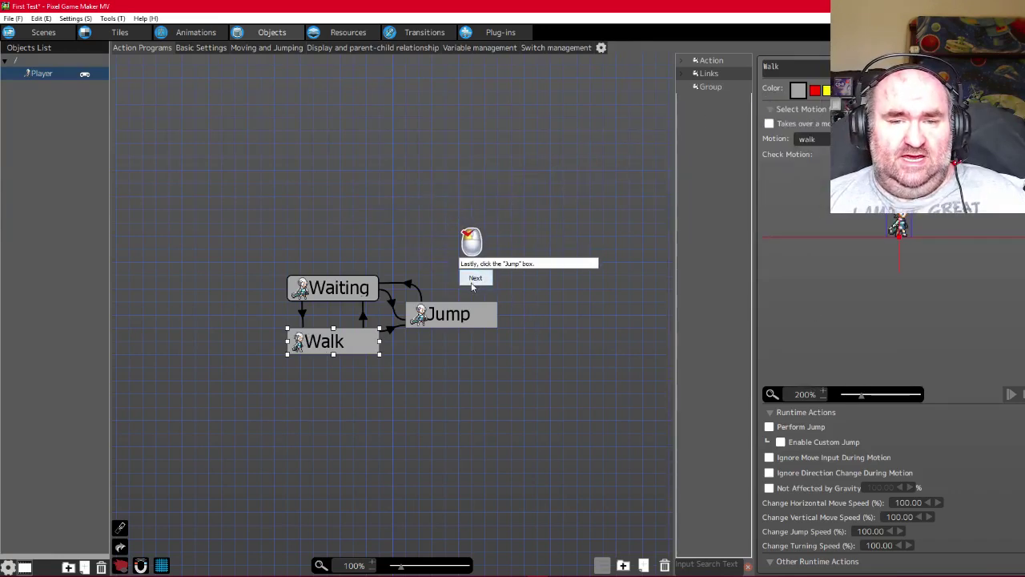
Follow the tutorial to the Jump action and set its motion to jump
click(471, 319)
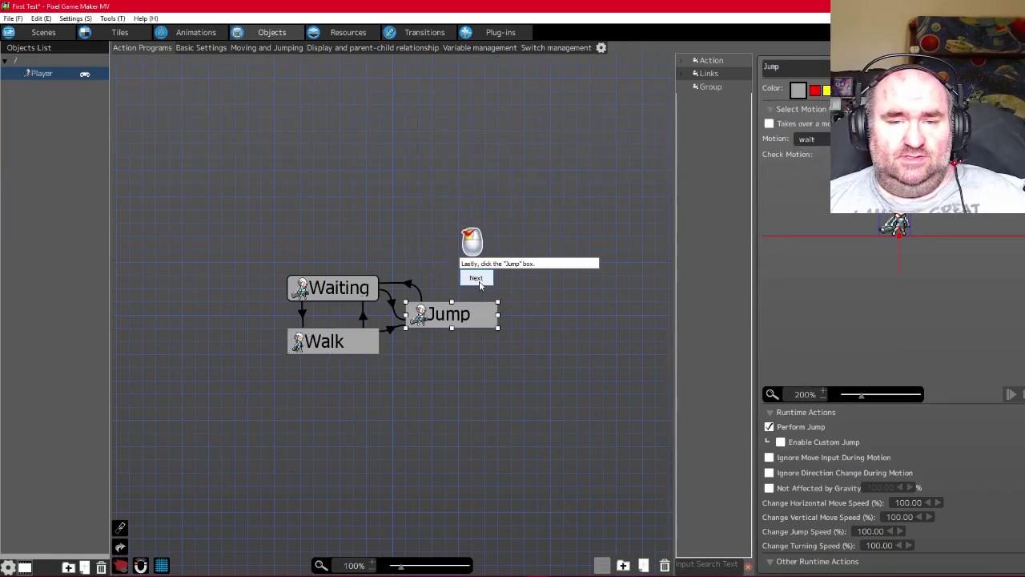
click(477, 281)
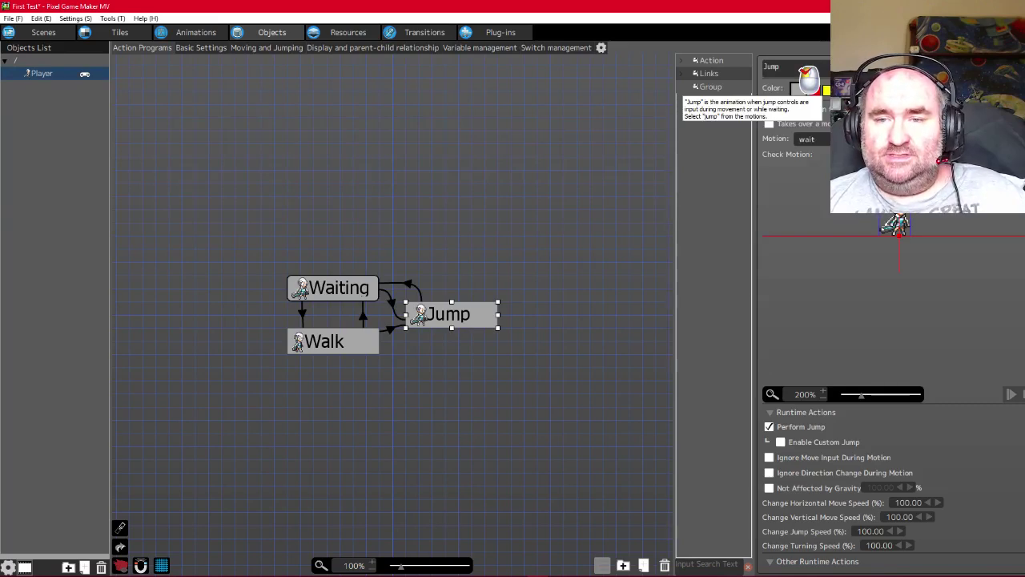
click(809, 139)
click(825, 278)
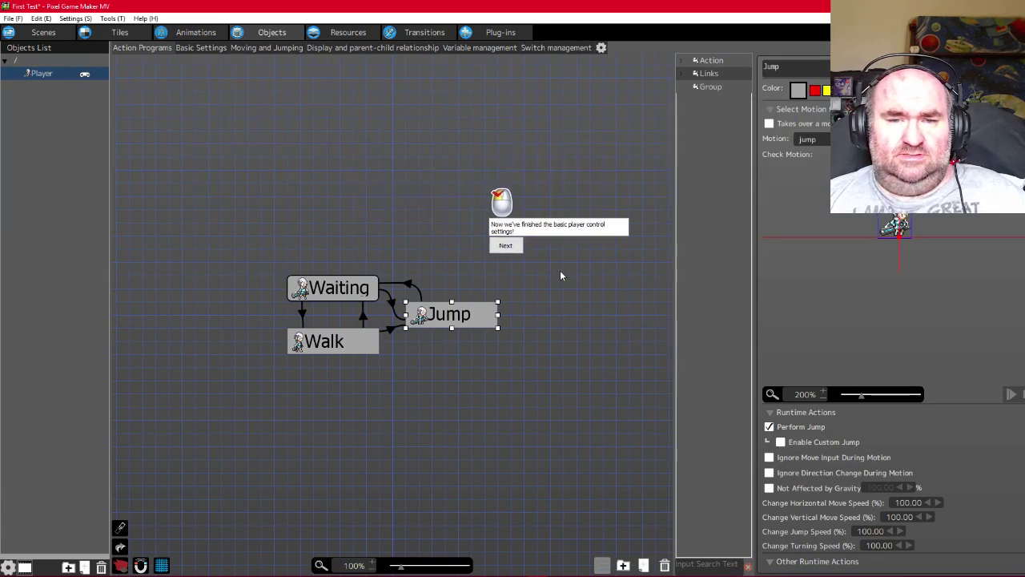
Advance the tutorial past the basic player control settings and select the link leading from Jump to Waiting
click(507, 247)
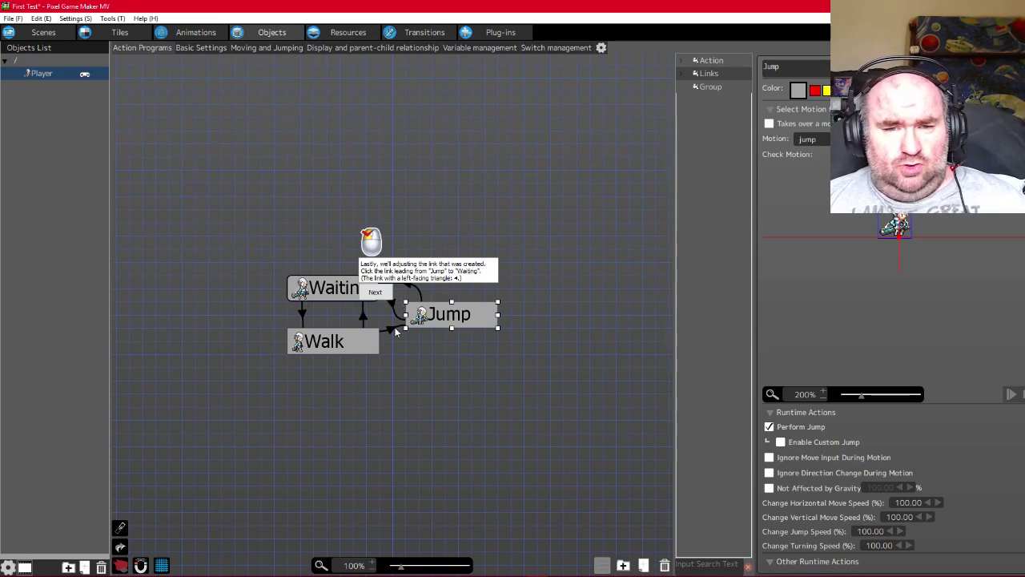
scroll(397, 332, down, 1)
scroll(397, 332, up, 2)
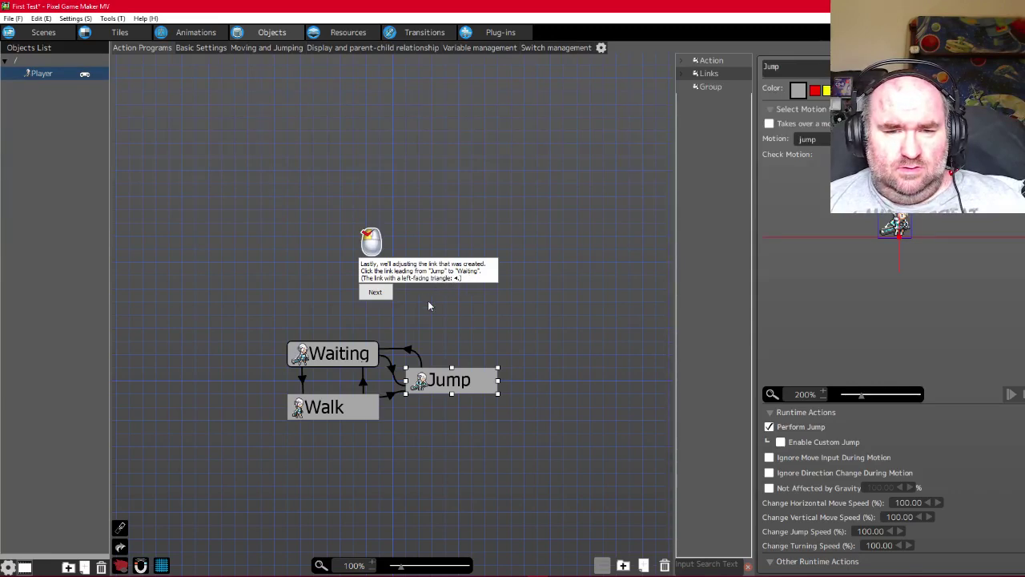
click(409, 354)
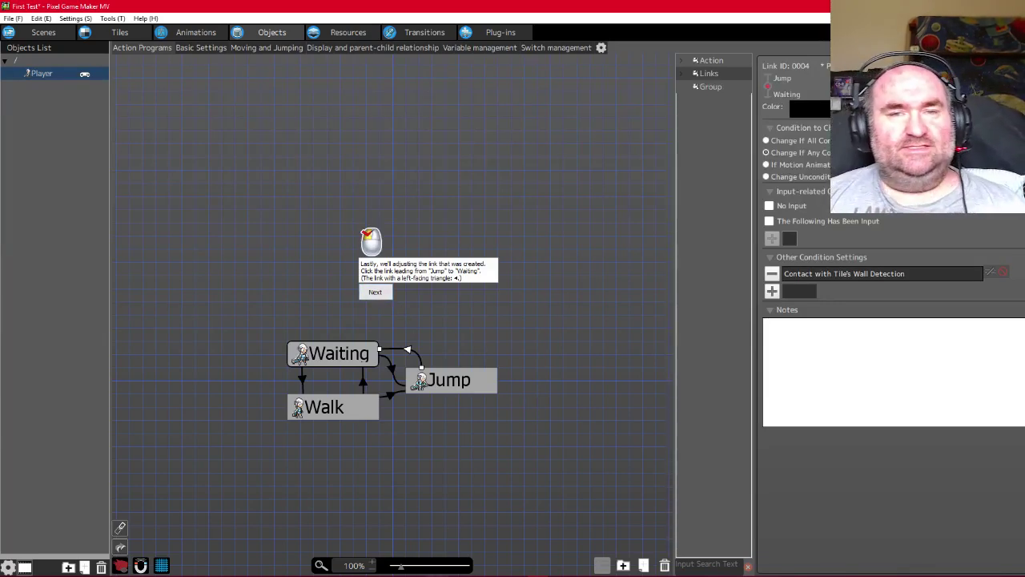
click(557, 576)
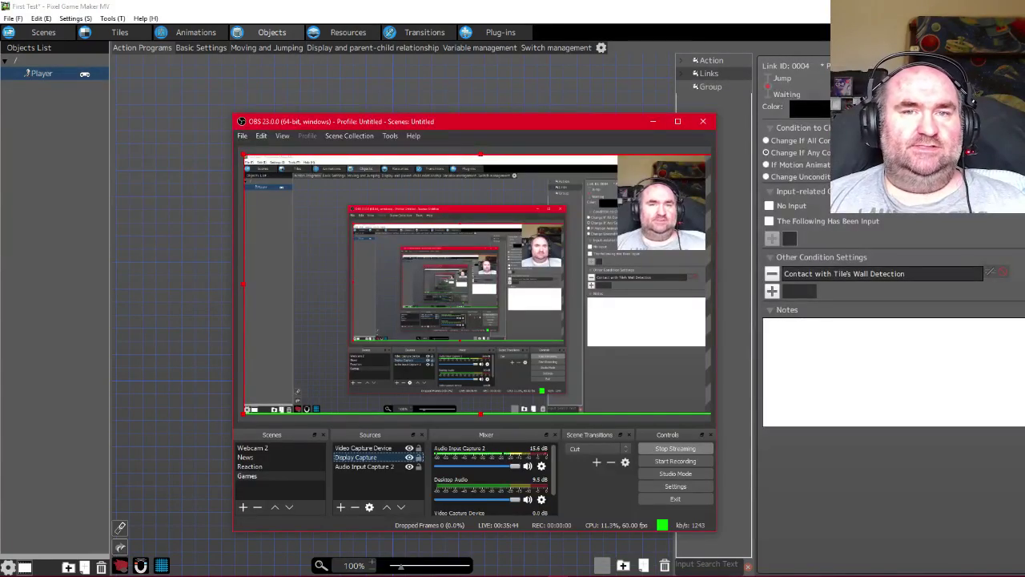
mouse_move(558, 576)
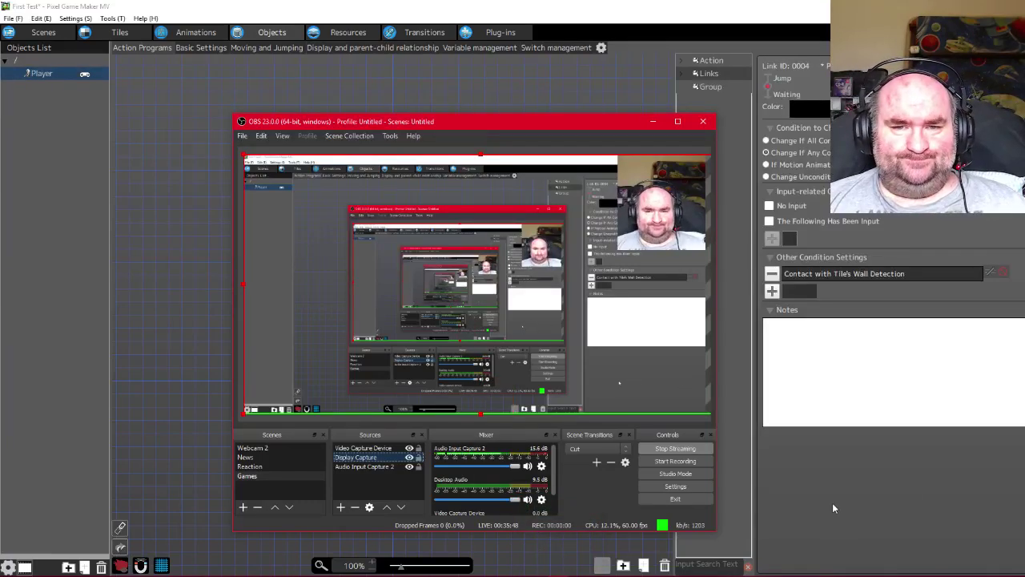
click(653, 122)
key(alt+Tab)
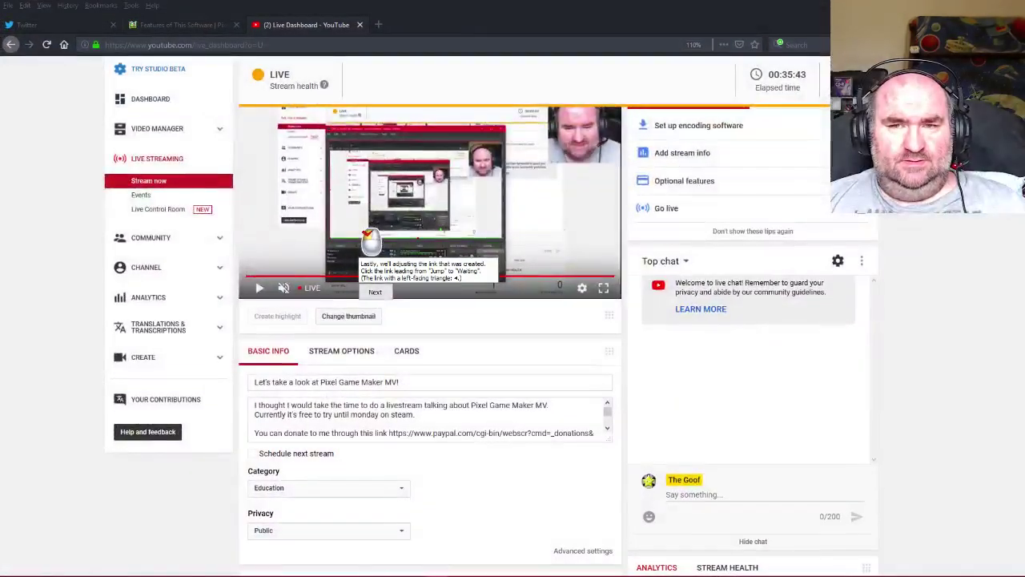
key(alt+Tab)
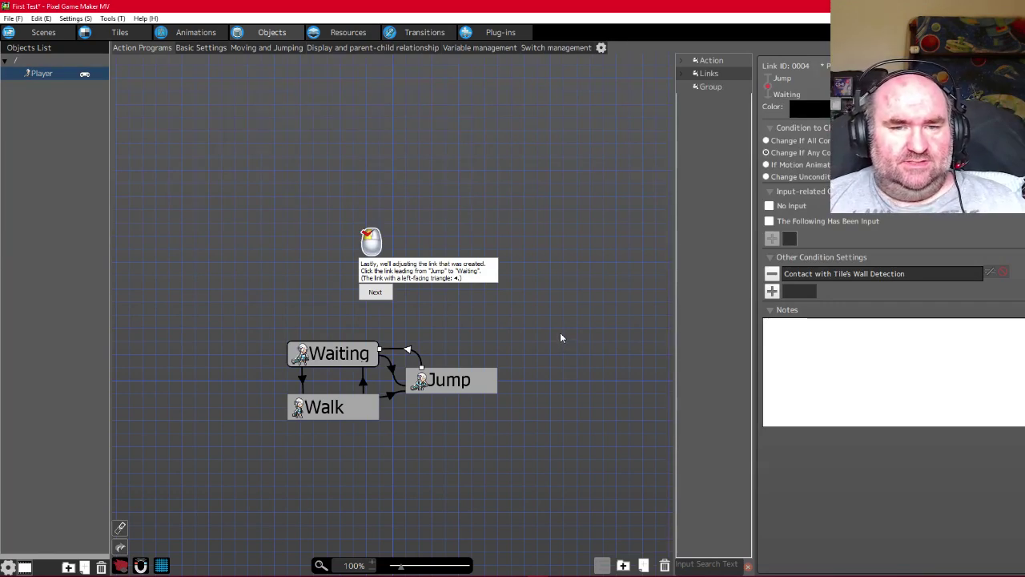
Add a Contact with Slope condition to the Jump-to-Waiting link, with slope contact direction and slope type both at Don't Set
click(375, 292)
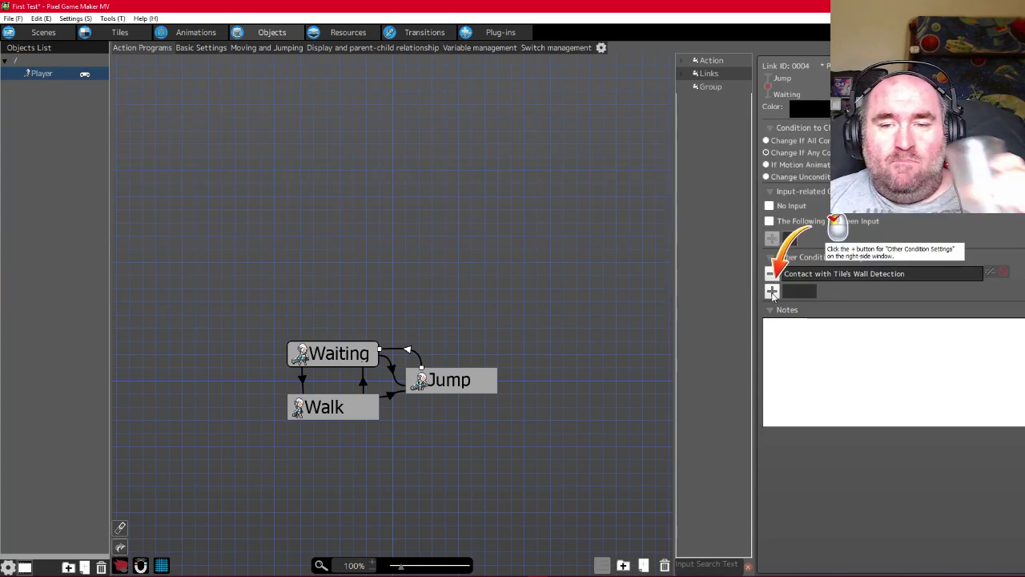
click(773, 292)
click(473, 141)
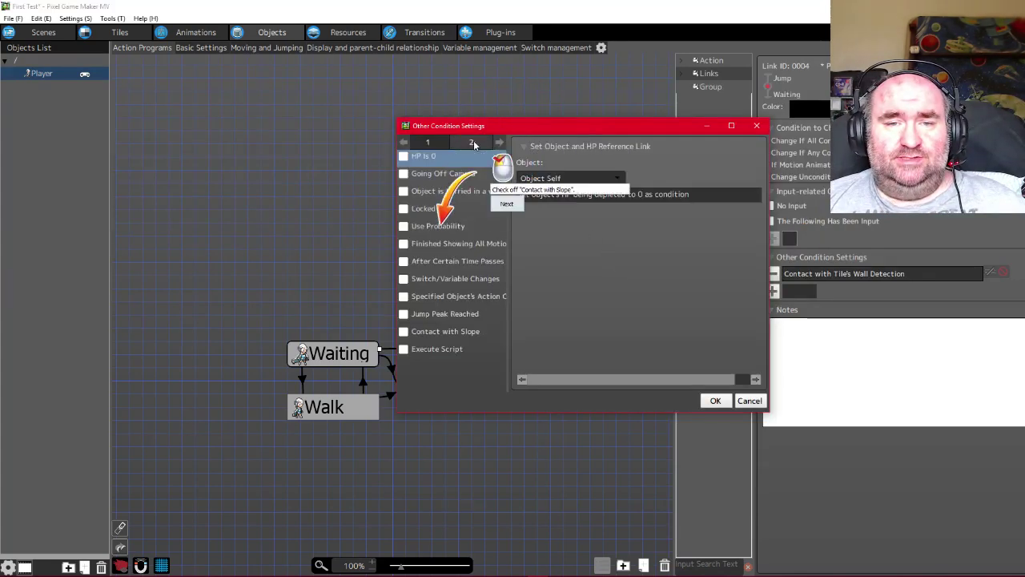
click(404, 332)
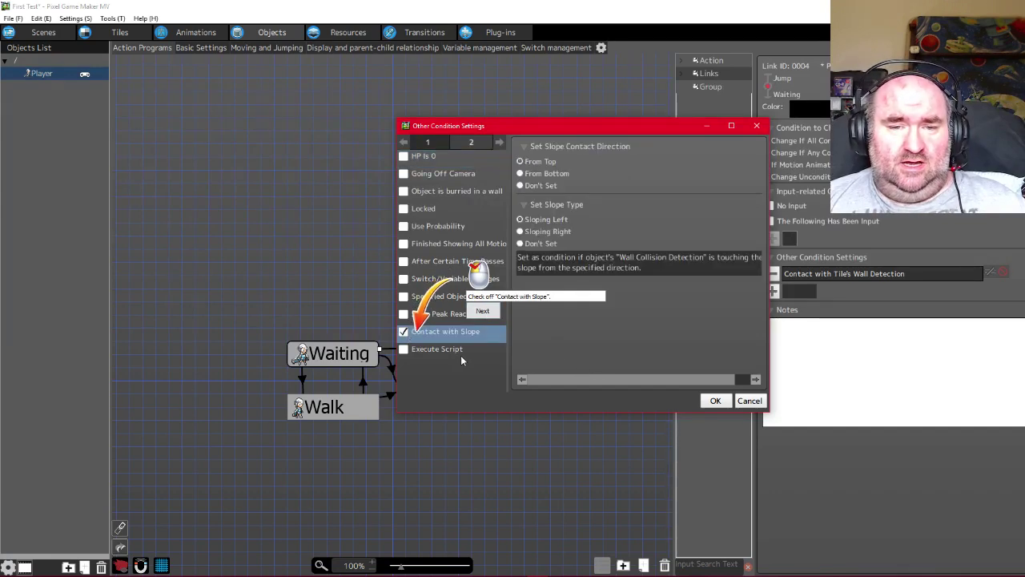
click(483, 312)
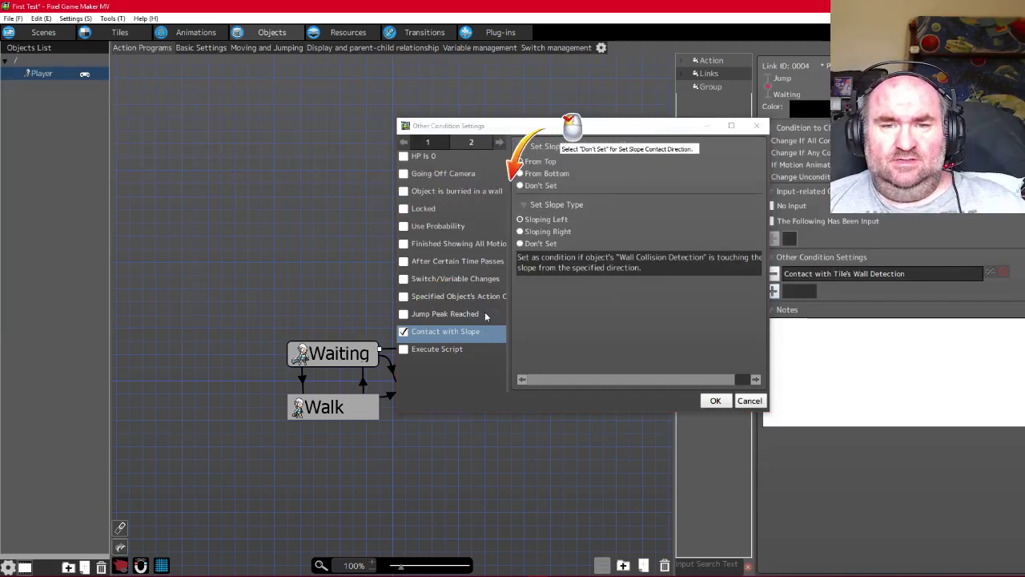
click(519, 185)
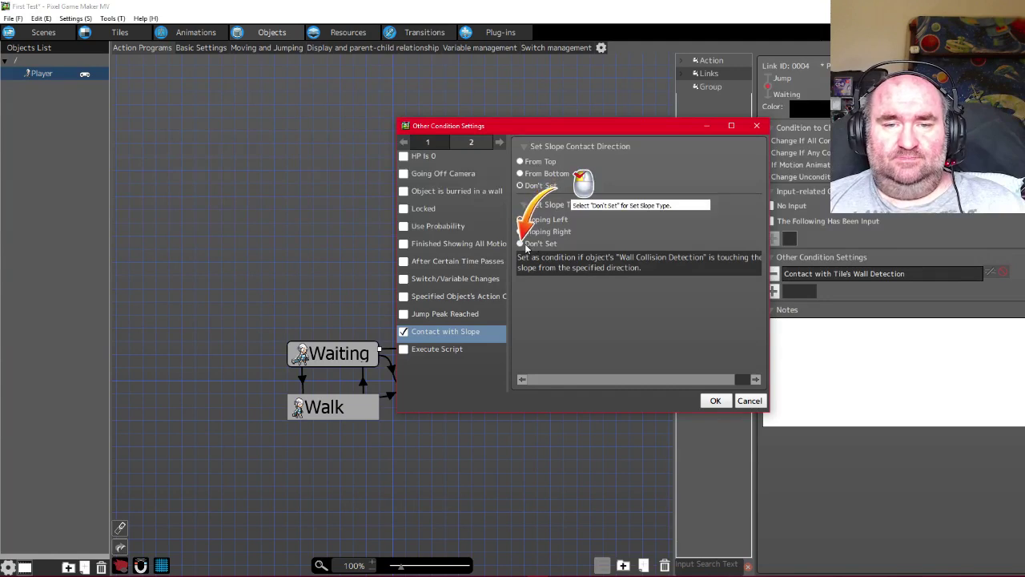
click(524, 247)
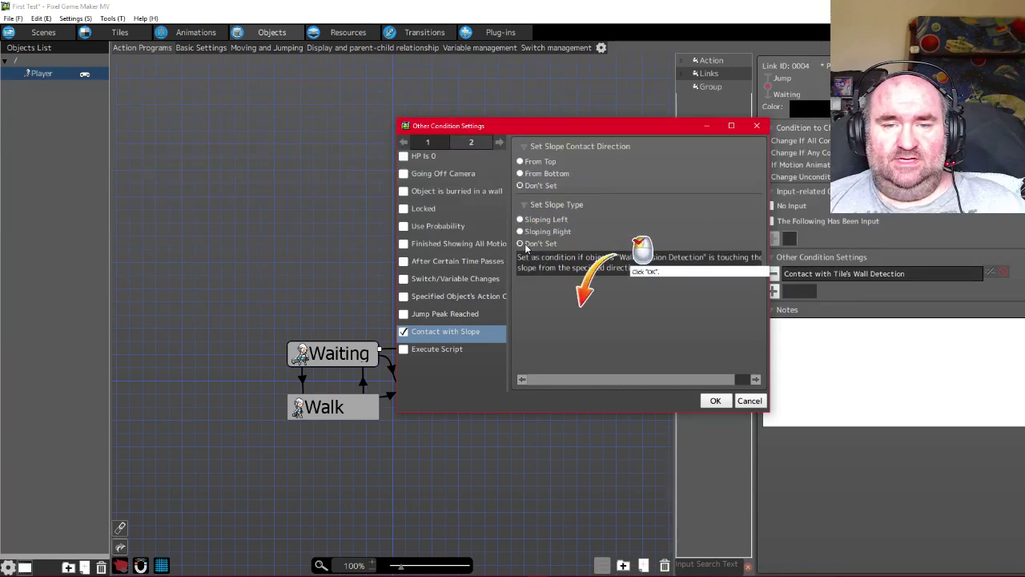
click(715, 400)
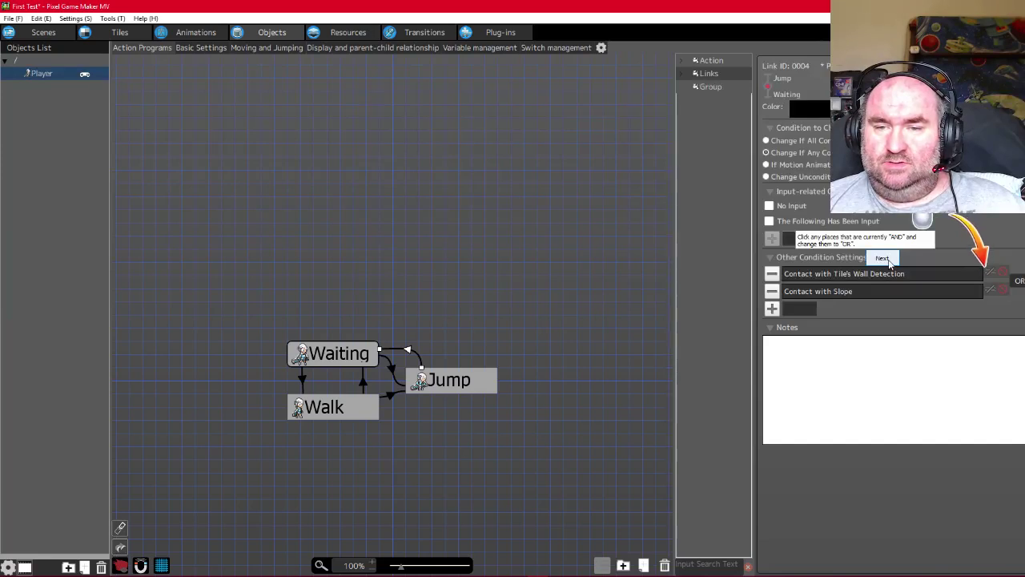
click(883, 259)
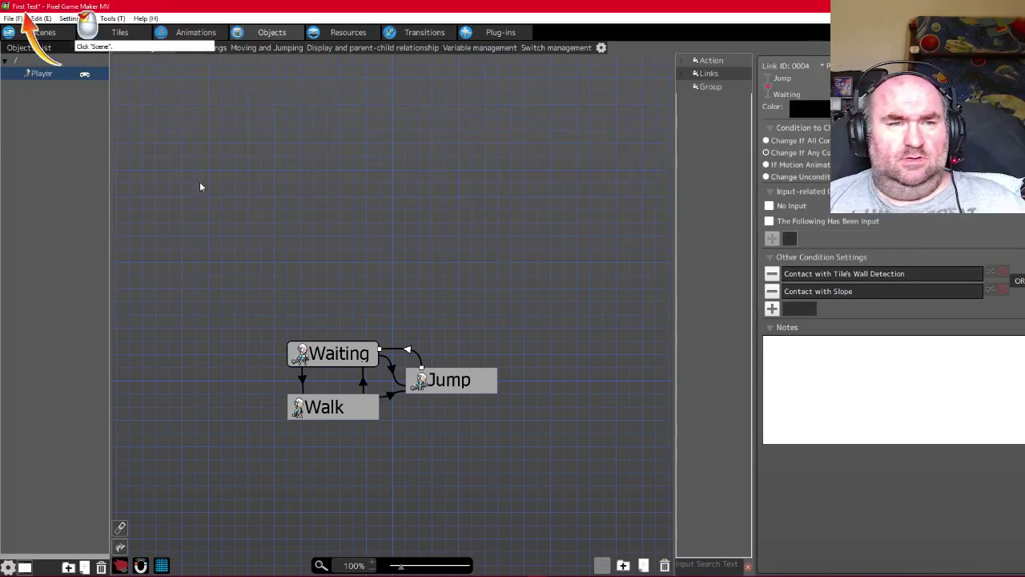
Follow the tutorial to the scene editor and open Scene 1
click(27, 36)
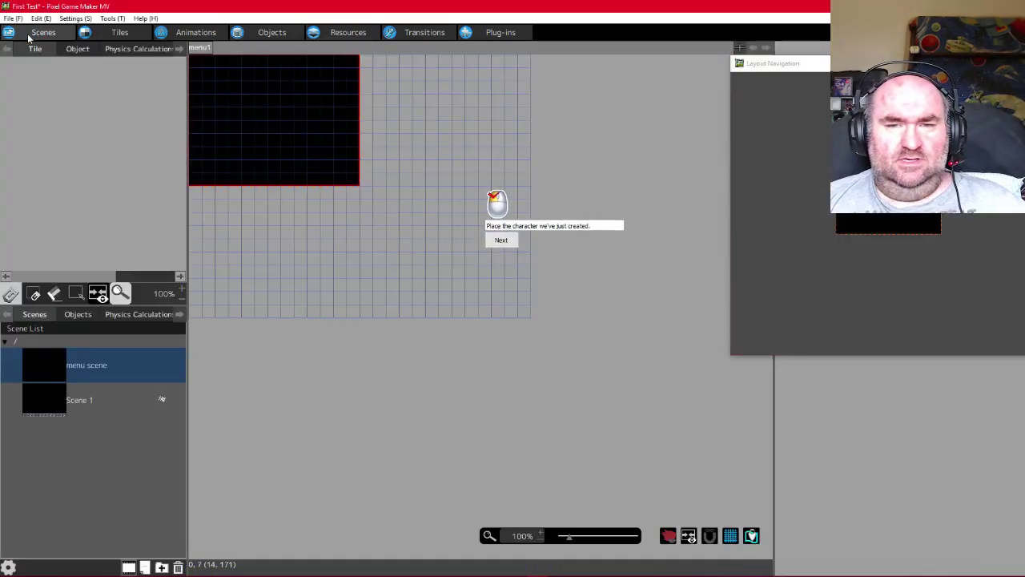
click(506, 241)
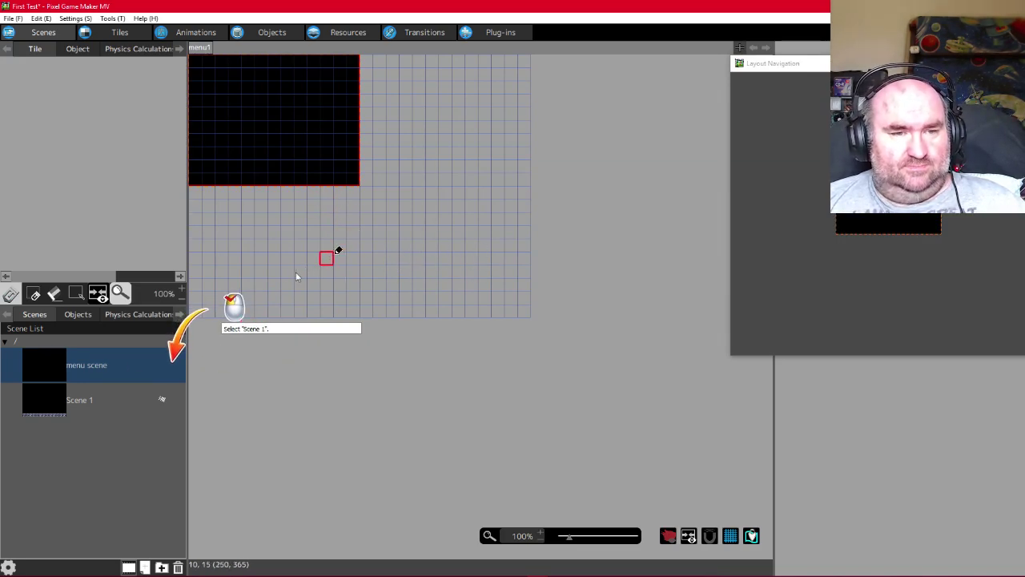
click(53, 410)
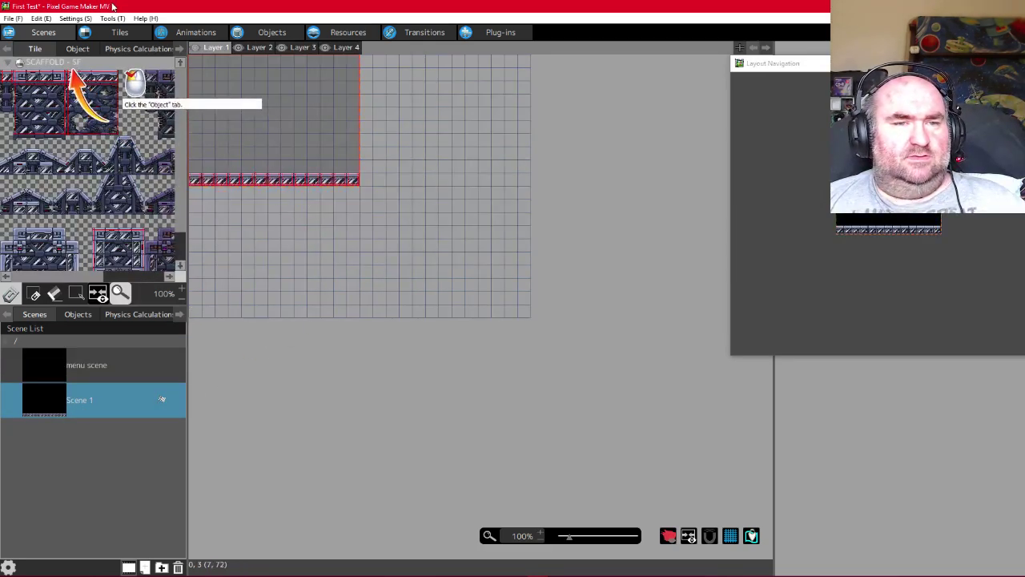
Place the Player object at position 1,8 in Scene 1 and save the project
click(81, 49)
click(68, 102)
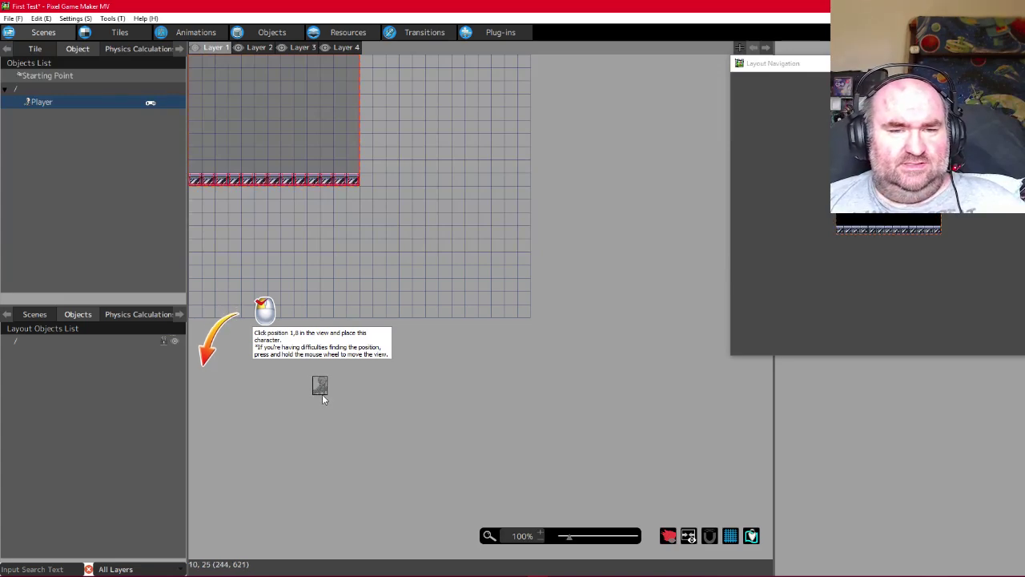
mouse_move(343, 166)
middle_down()
mouse_move(457, 229)
mouse_move(504, 236)
mouse_move(538, 298)
middle_up()
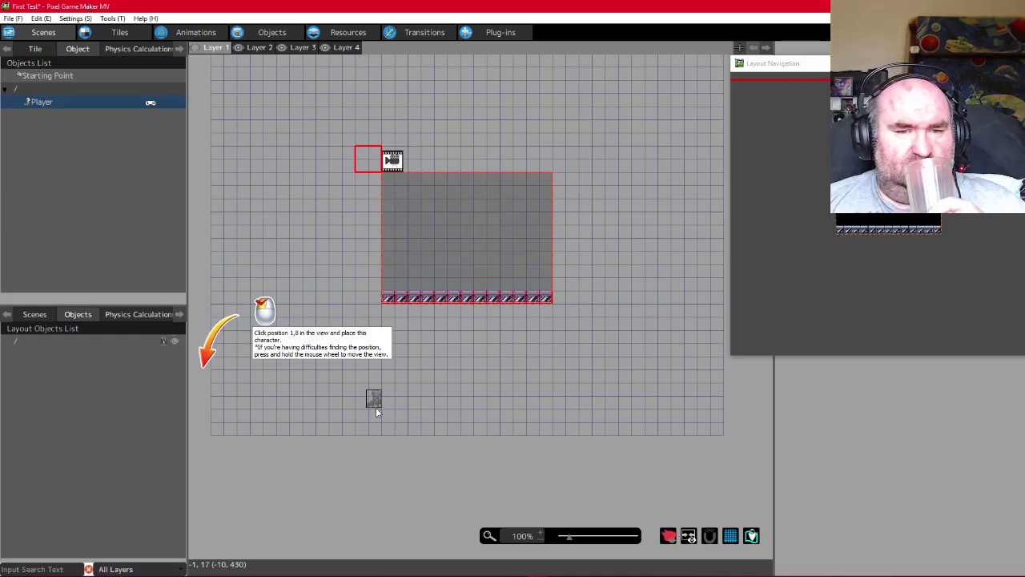
middle_drag(459, 374, 461, 404)
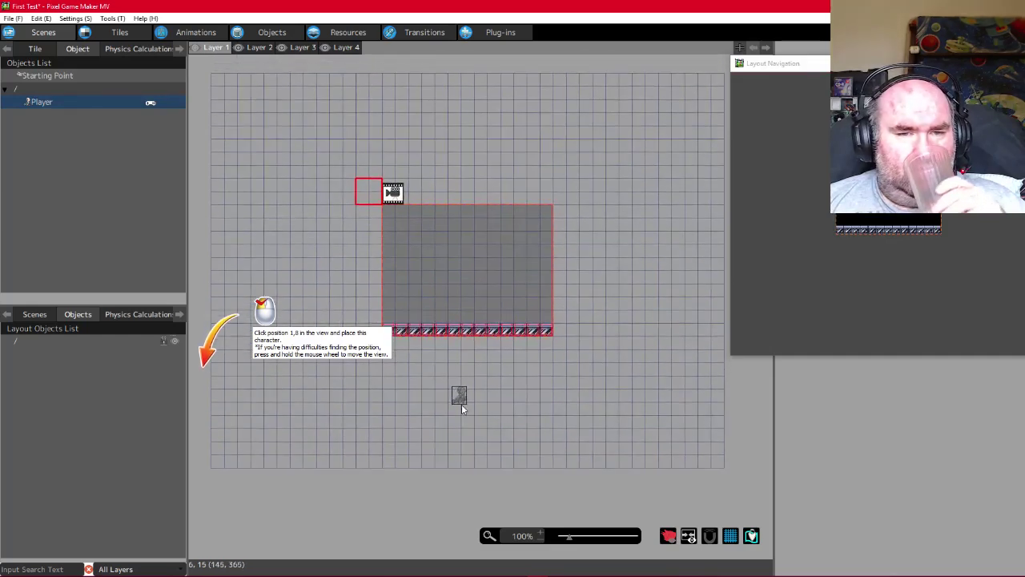
click(405, 323)
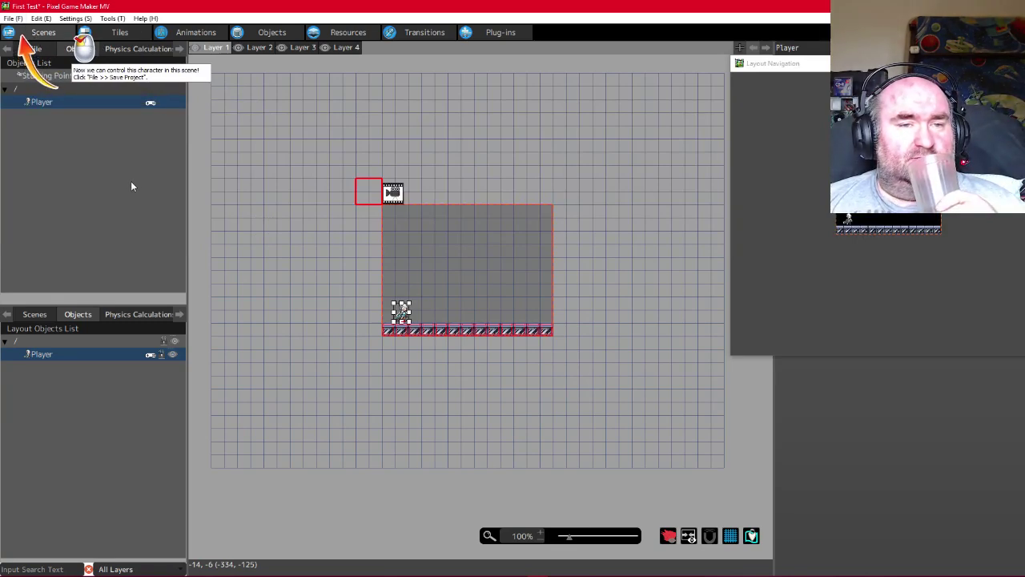
click(12, 17)
click(34, 70)
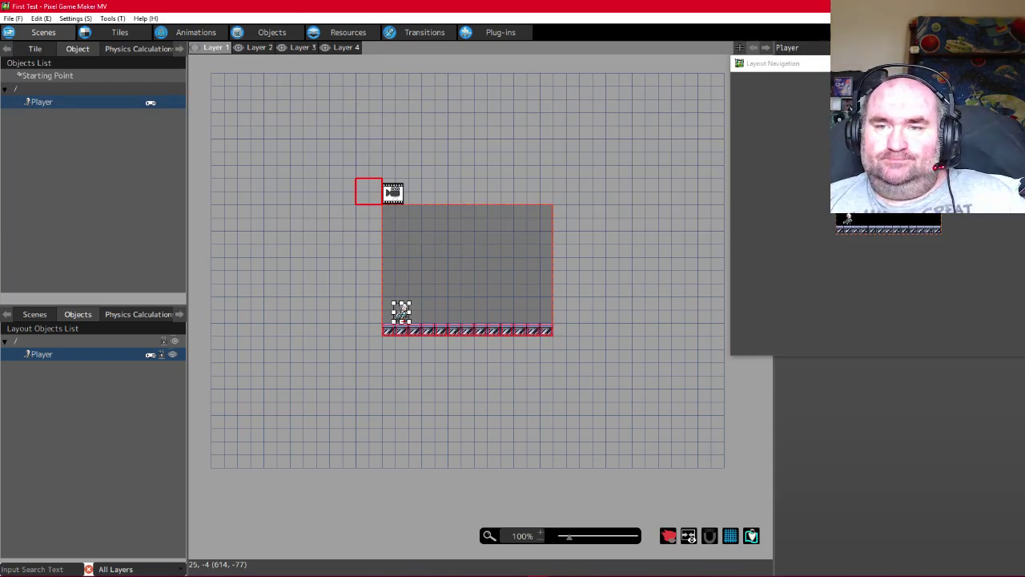
Run a test play and try walking the character in both directions and jumping
key(F5)
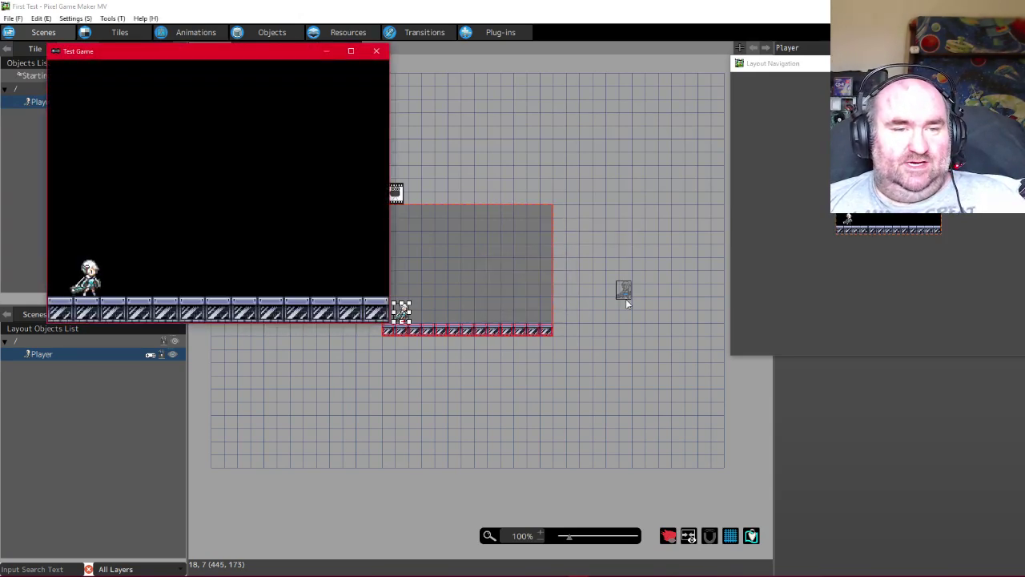
key(Right)
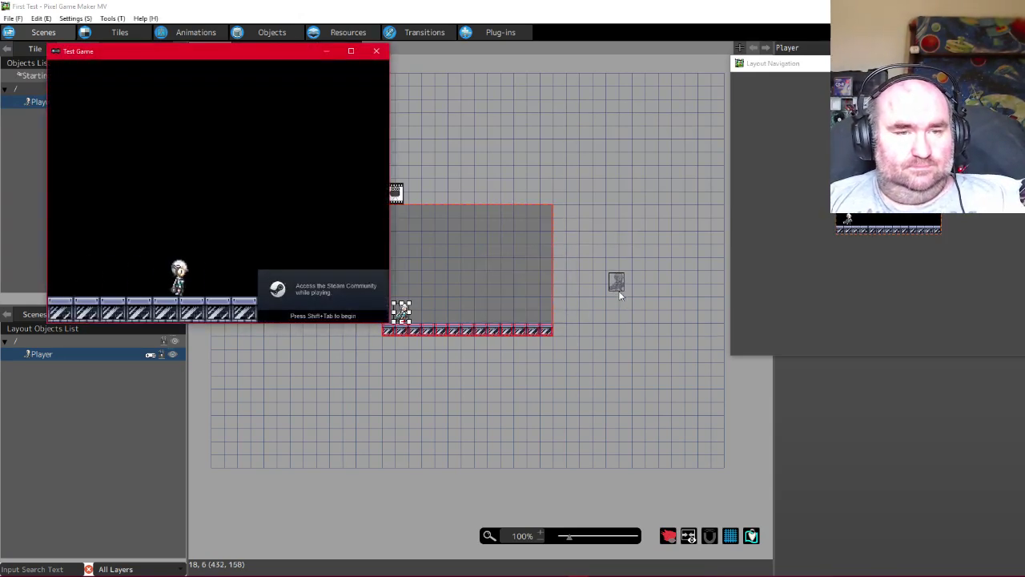
key(Left)
key(Right)
key(Right)
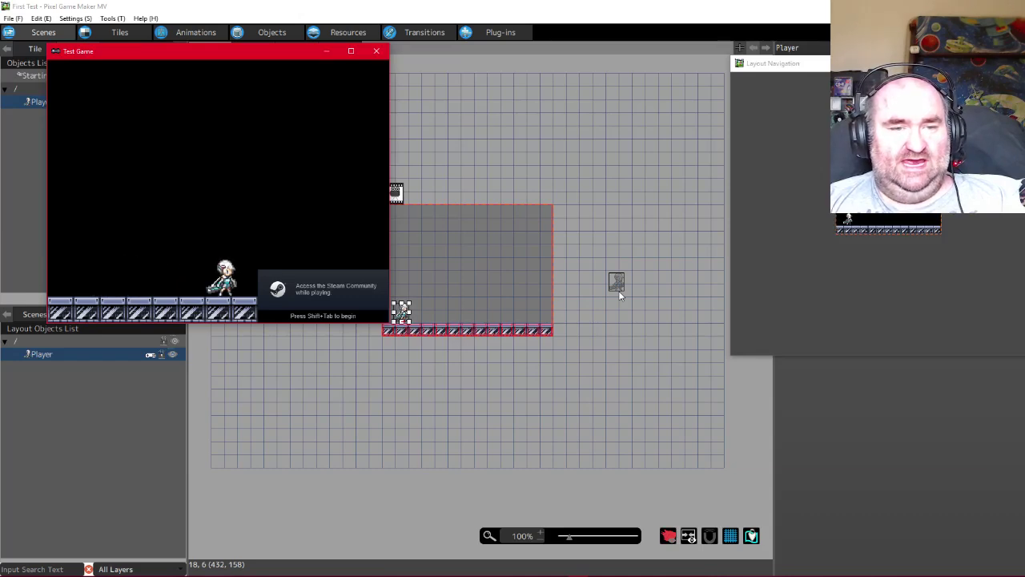
key(z)
key(Left)
key(z)
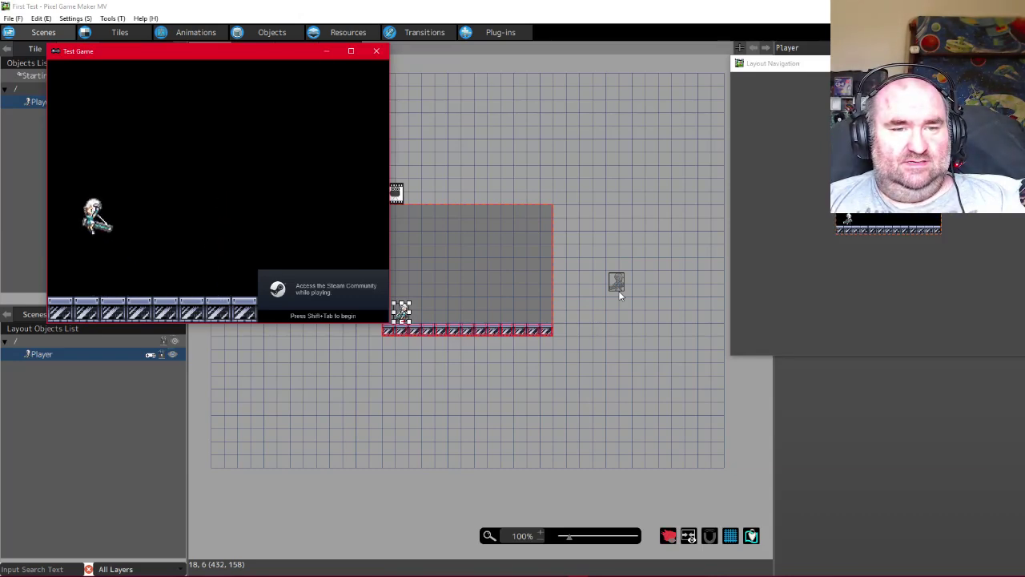
key(Right)
key(z)
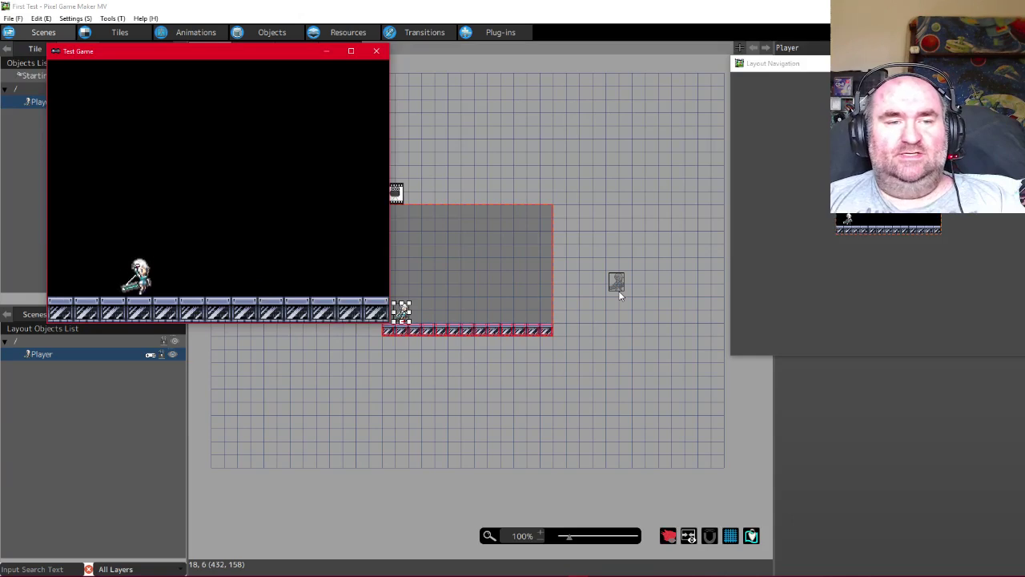
key(z)
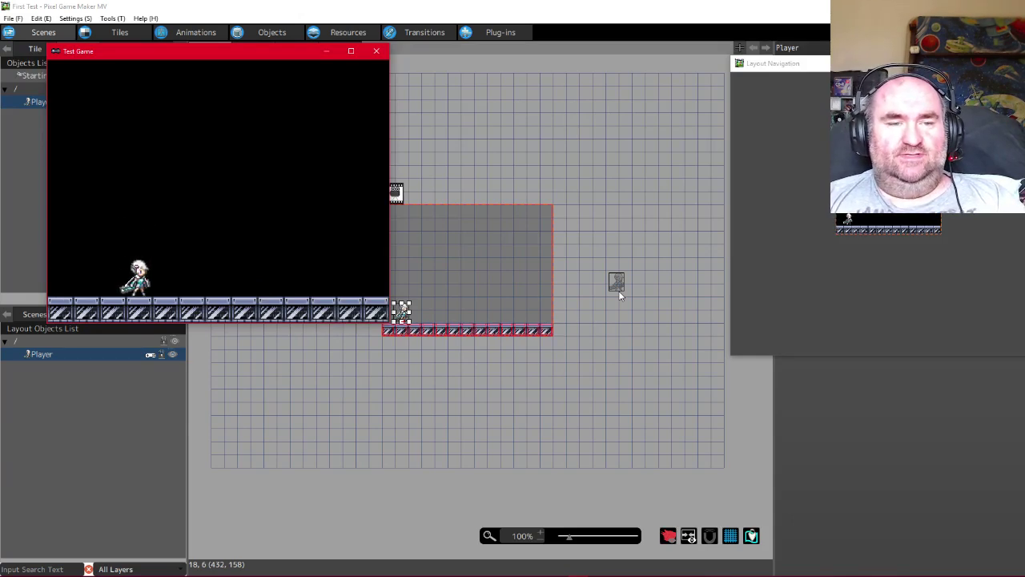
key(z)
key(z)
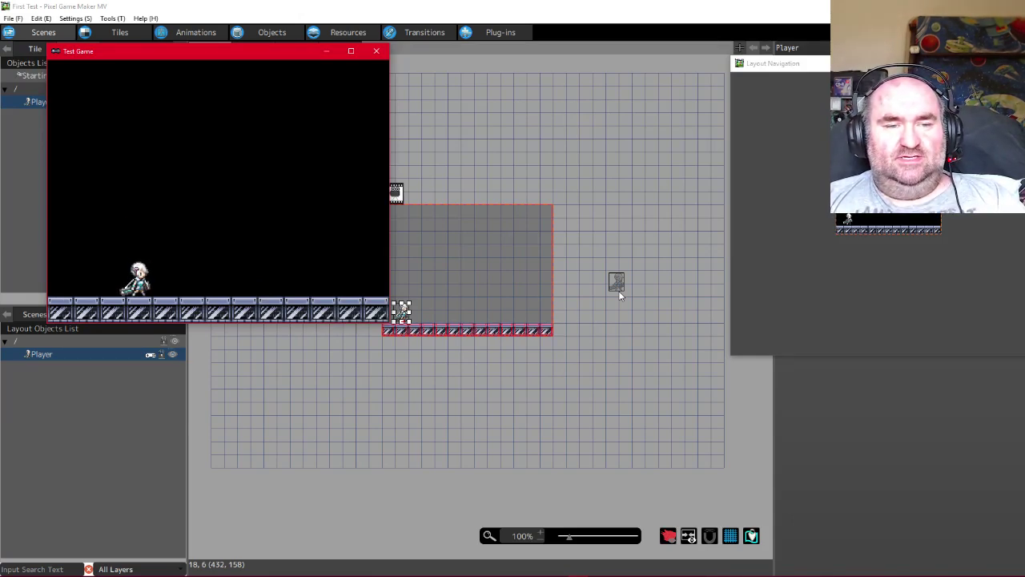
key(z)
key(z)
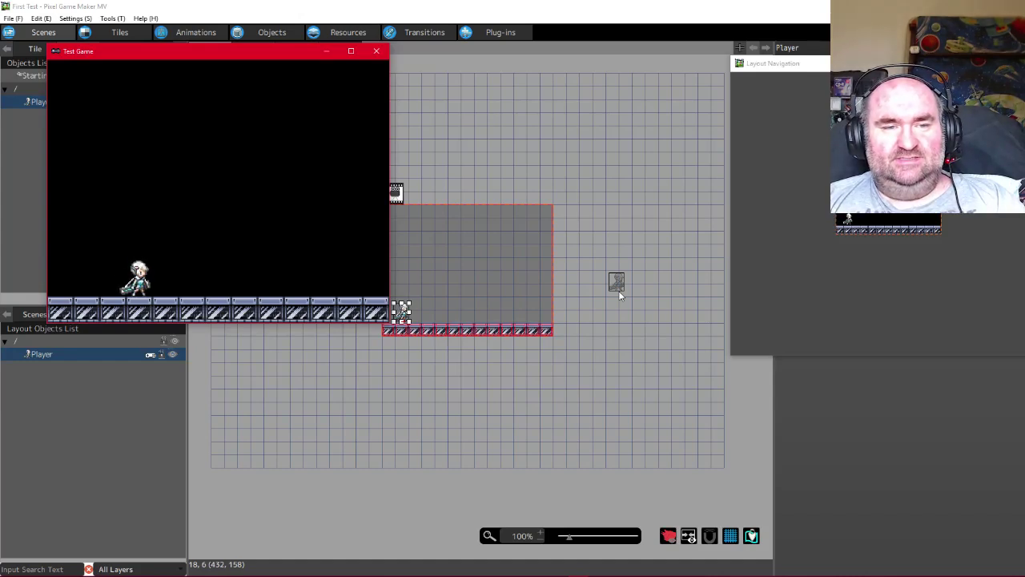
Test the player character's jump repeatedly from a standing position in the running test game
key(z)
key(z)
key(z)
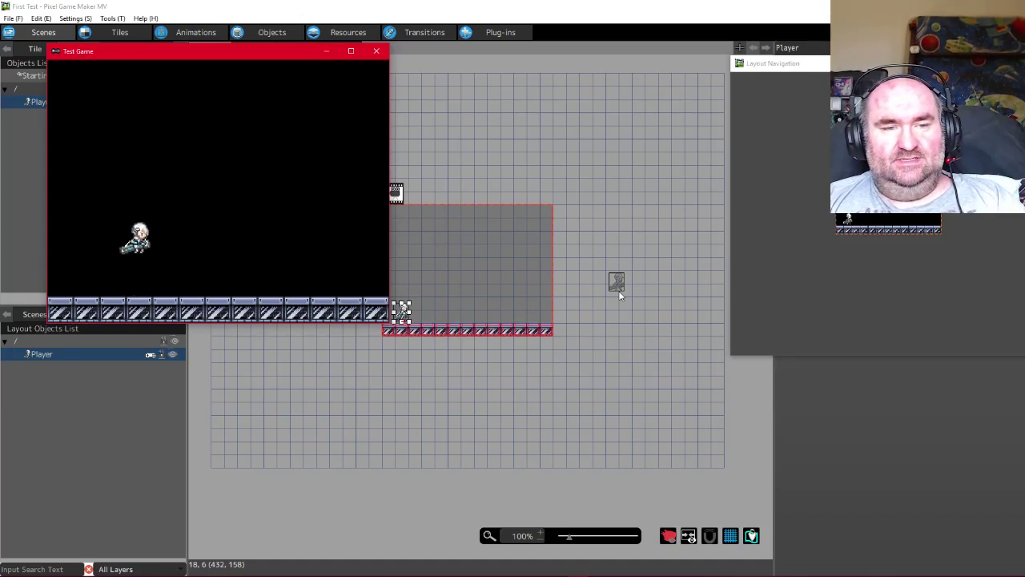
key(z)
key(z)
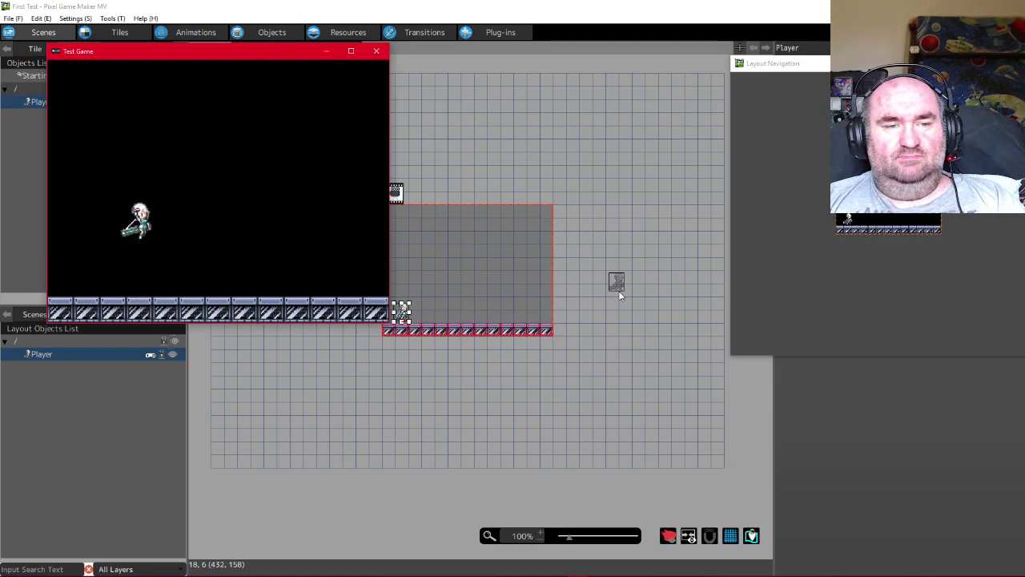
key(z)
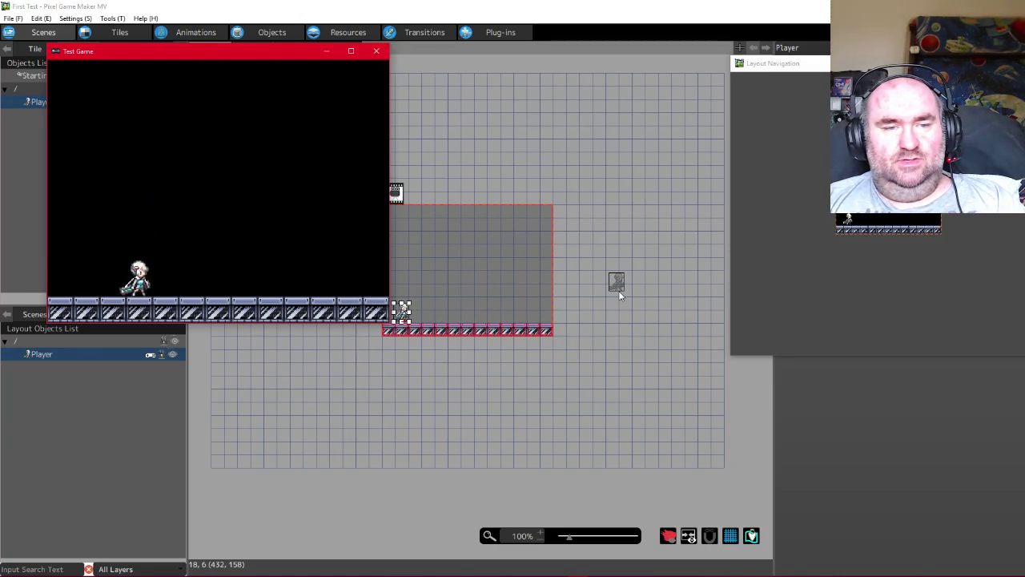
key(z)
key(z)
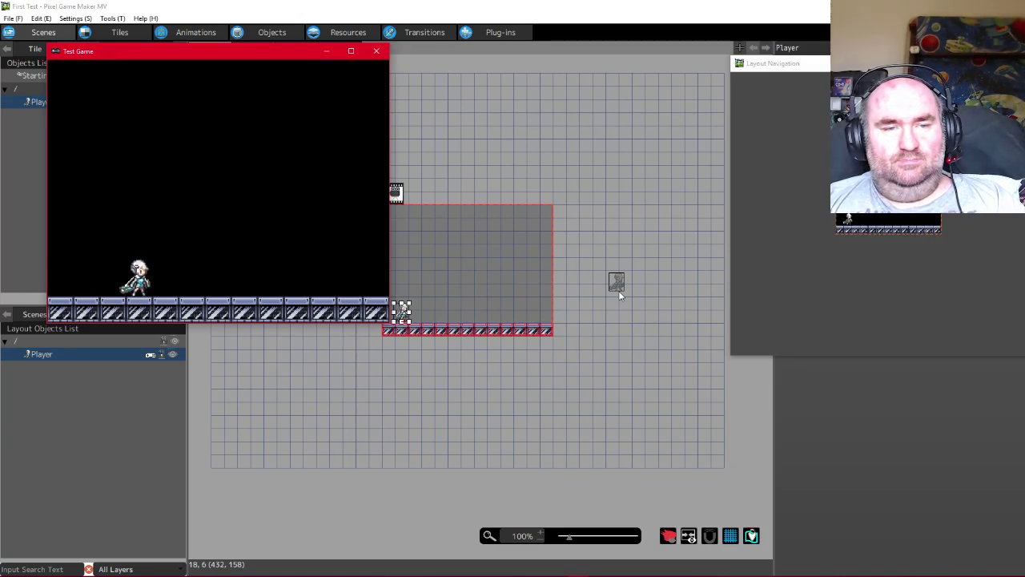
key(z)
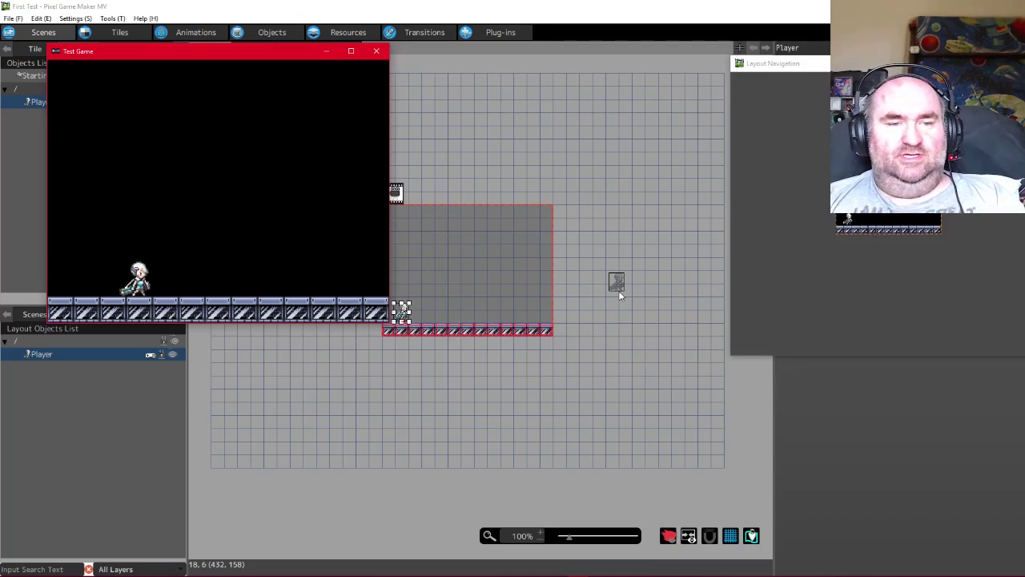
Run the player character left and right across the floor tiles in the test game, combining the runs with jumps
key(Right)
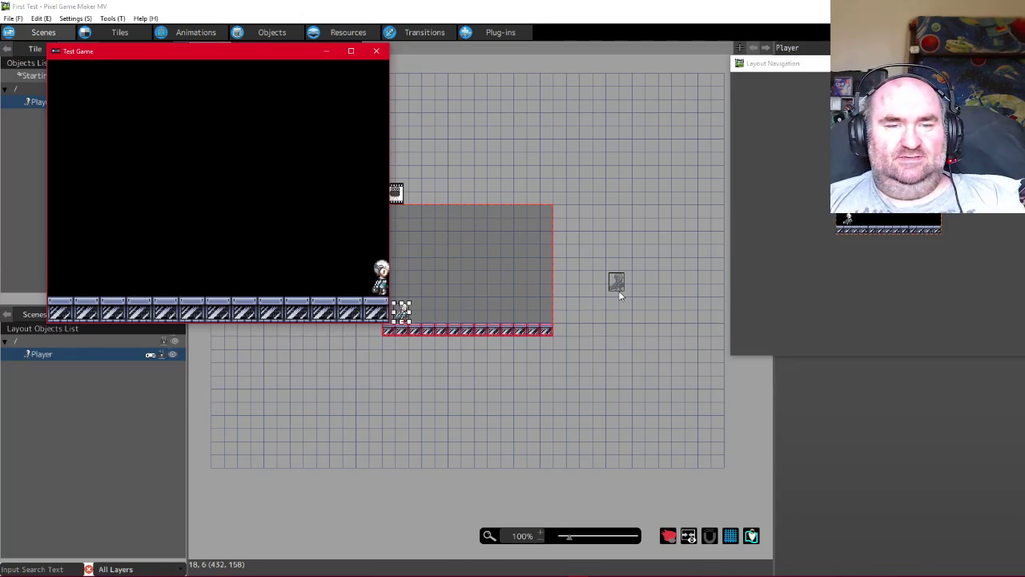
key(Left)
key(z)
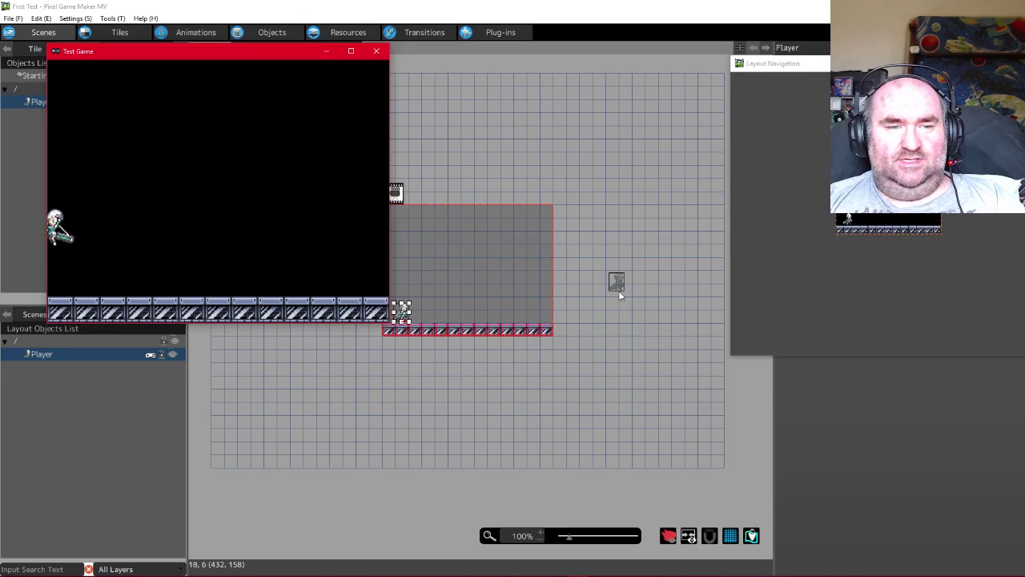
key(Right)
key(z)
key(Left)
key(z)
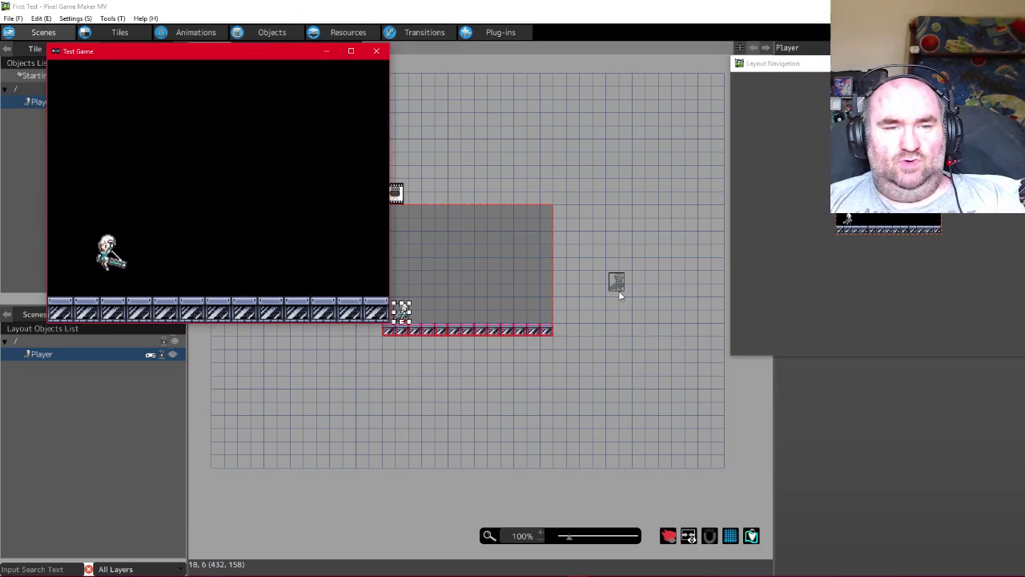
key(Right)
key(Left)
key(z)
key(Right)
key(z)
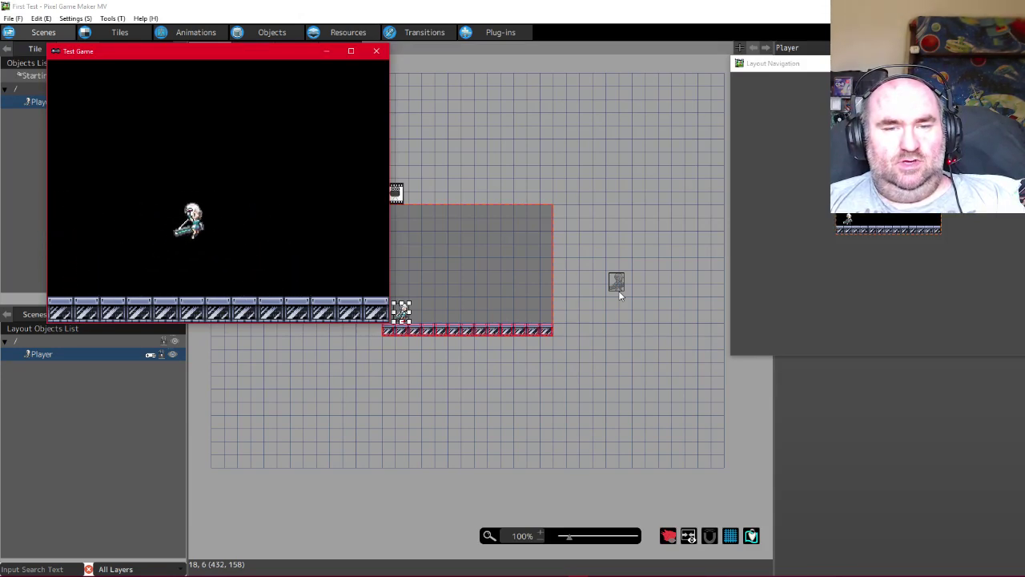
key(Left)
key(z)
key(Right)
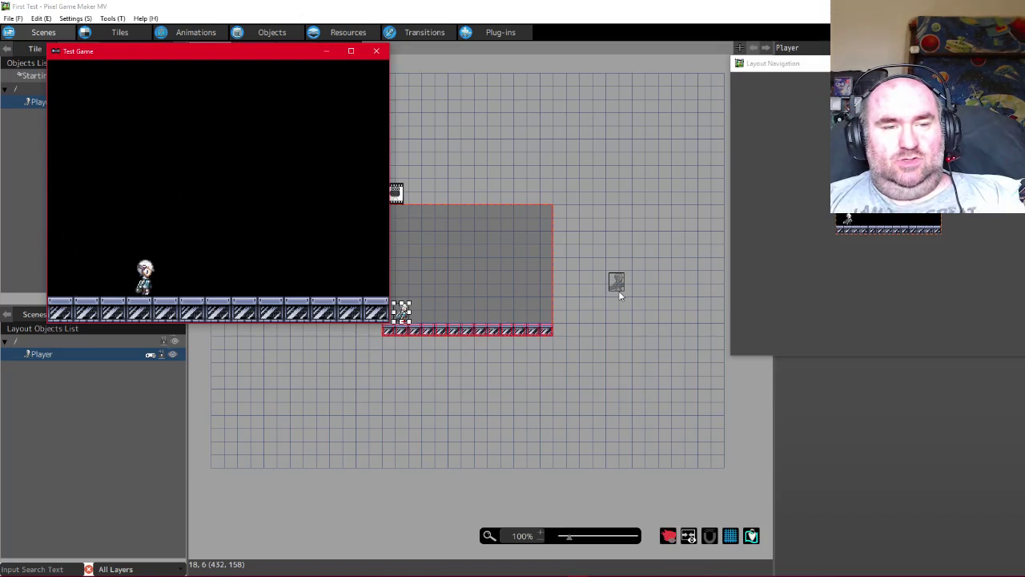
key(z)
key(z)
key(z)
key(Left)
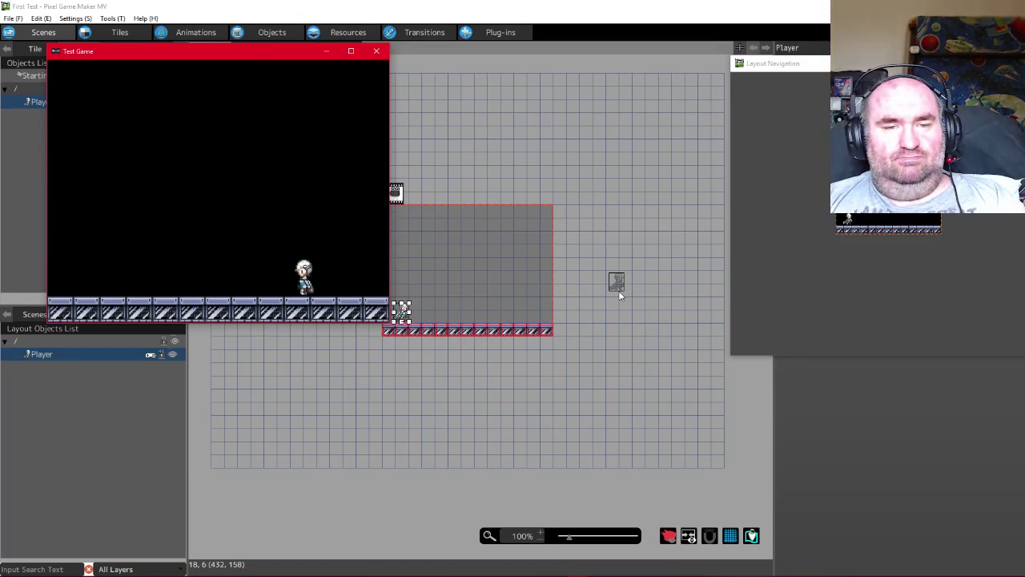
key(z)
key(z)
key(Right)
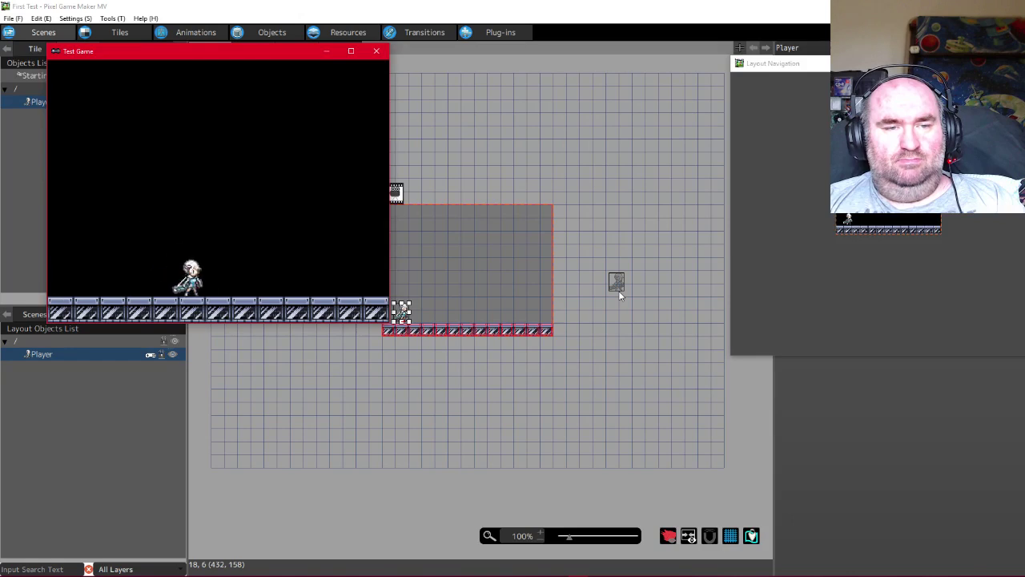
key(z)
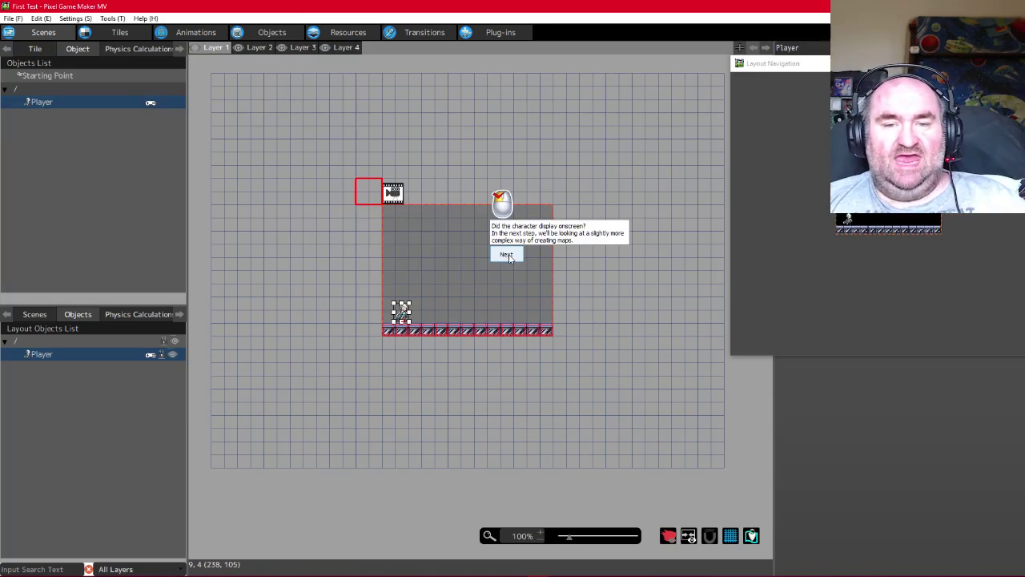
Advance past the final tutorial message and acknowledge the end of the tutorial
click(509, 258)
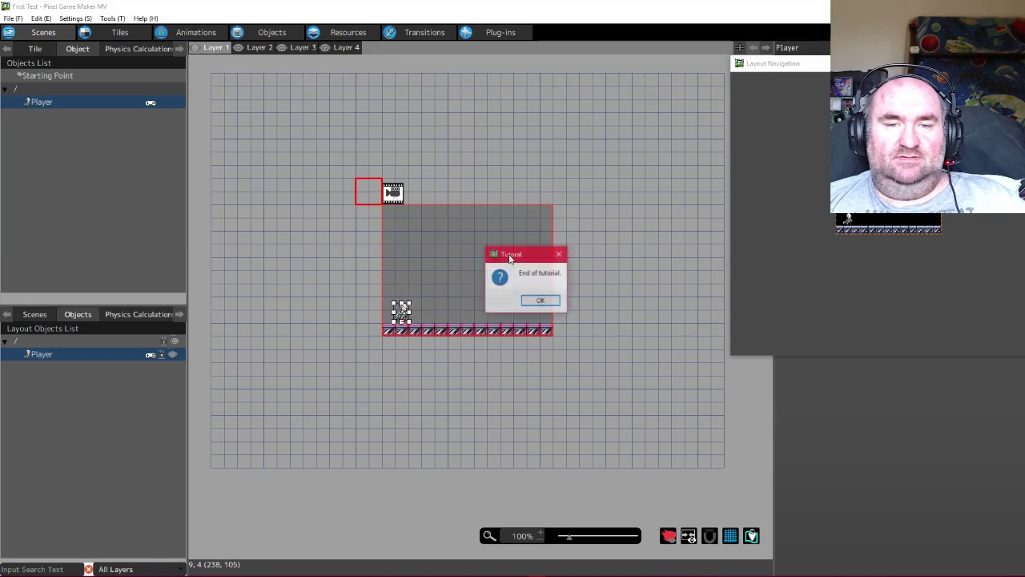
click(530, 302)
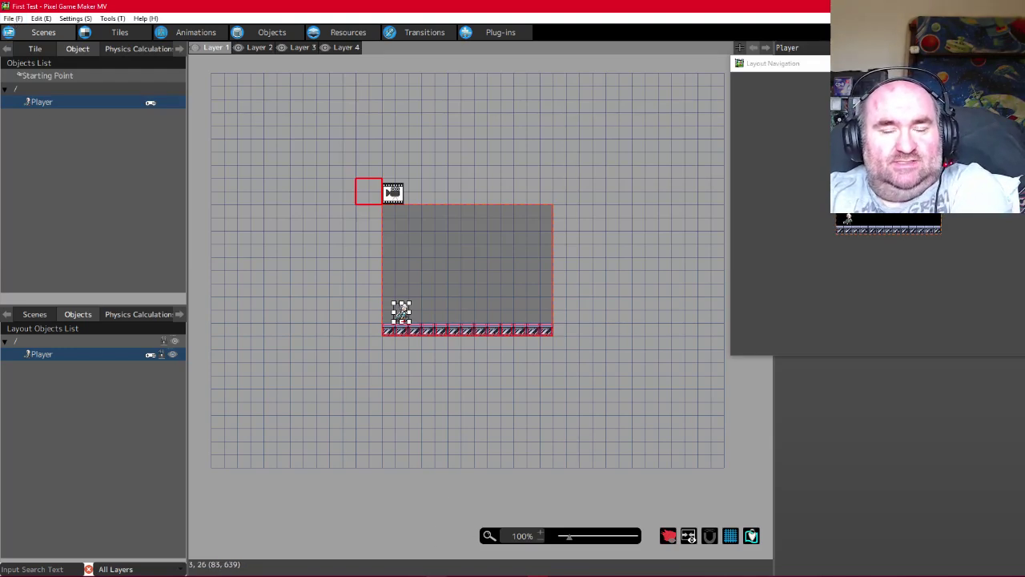
Switch to the browser and check the YouTube live dashboard of the stream
key(alt+Tab)
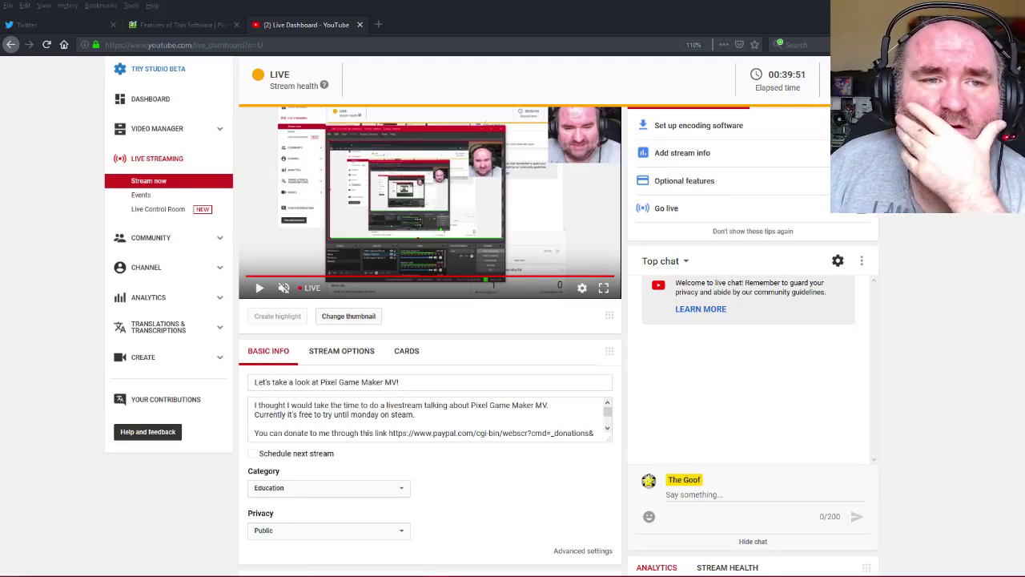
click(582, 574)
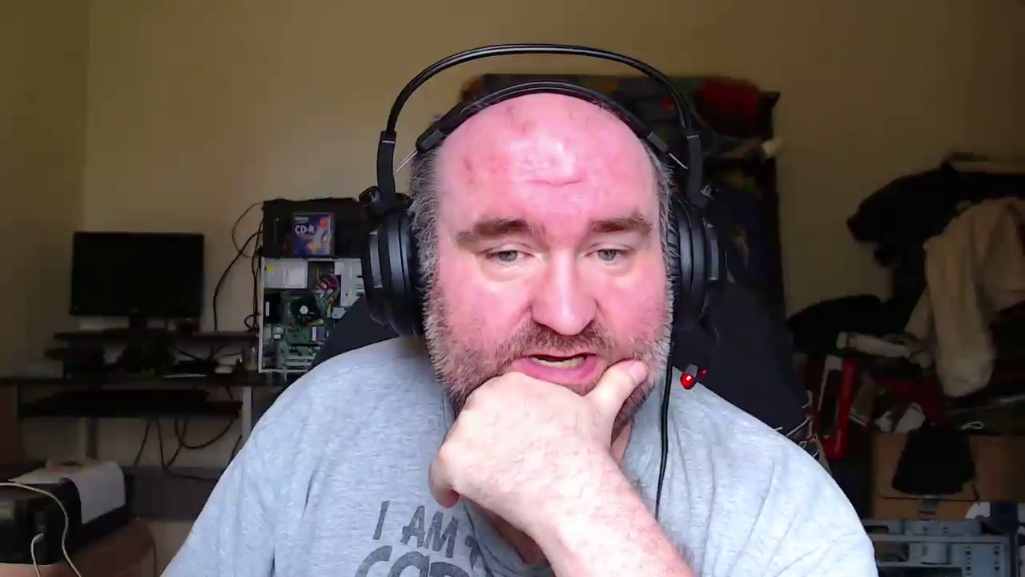
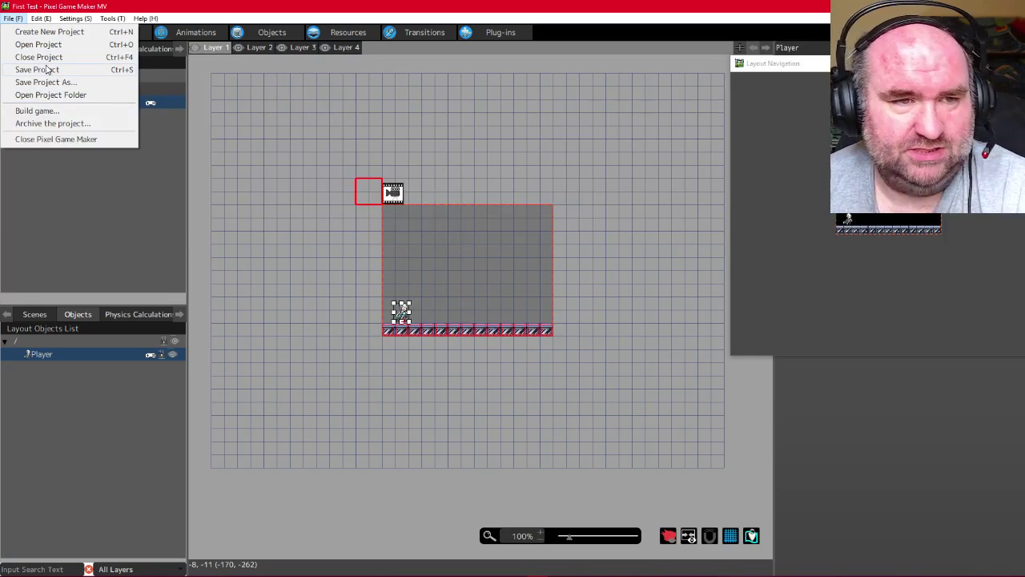
Close the First Test project and browse the list of sample projects
click(40, 58)
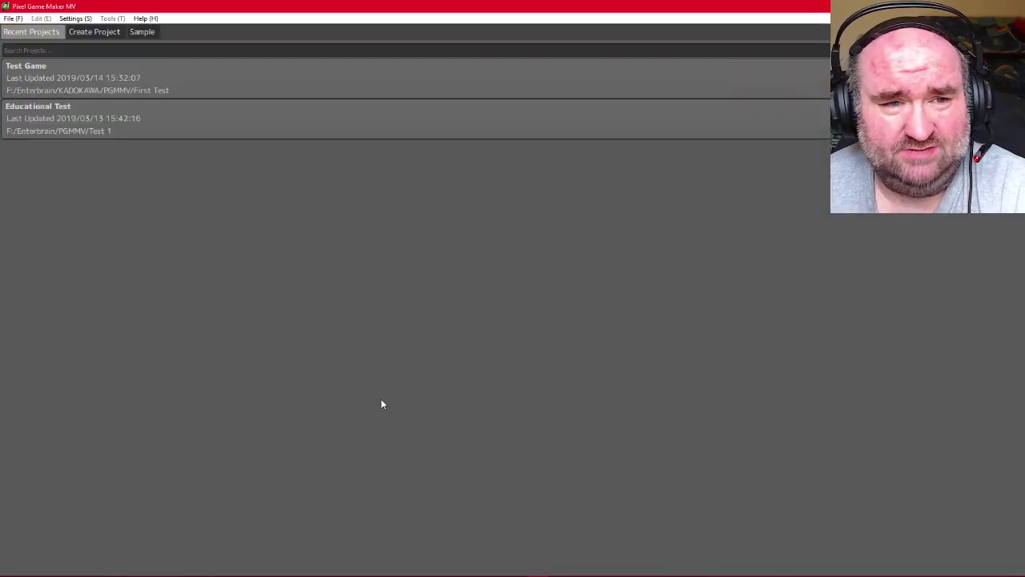
click(142, 32)
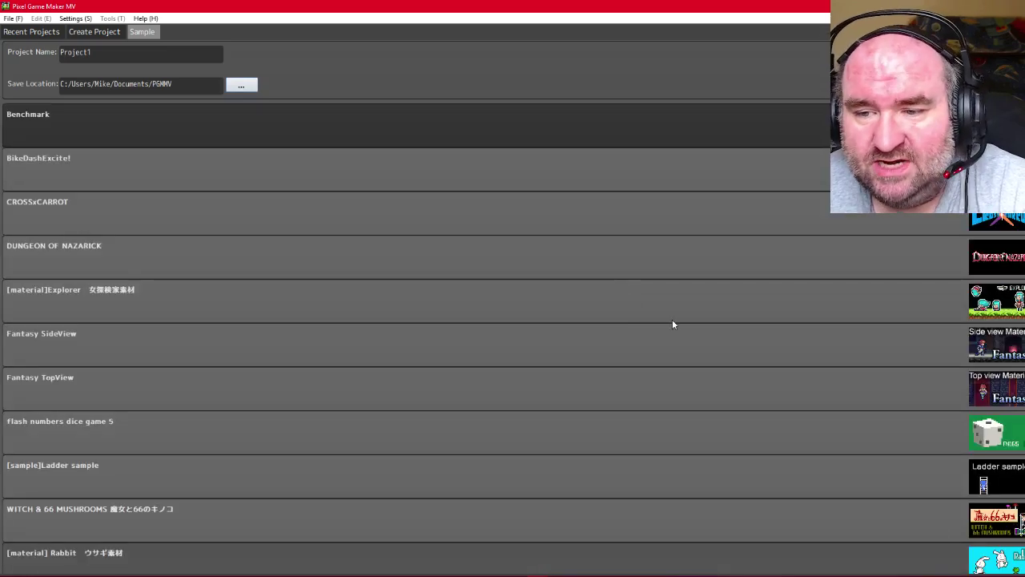
scroll(677, 316, down, 5)
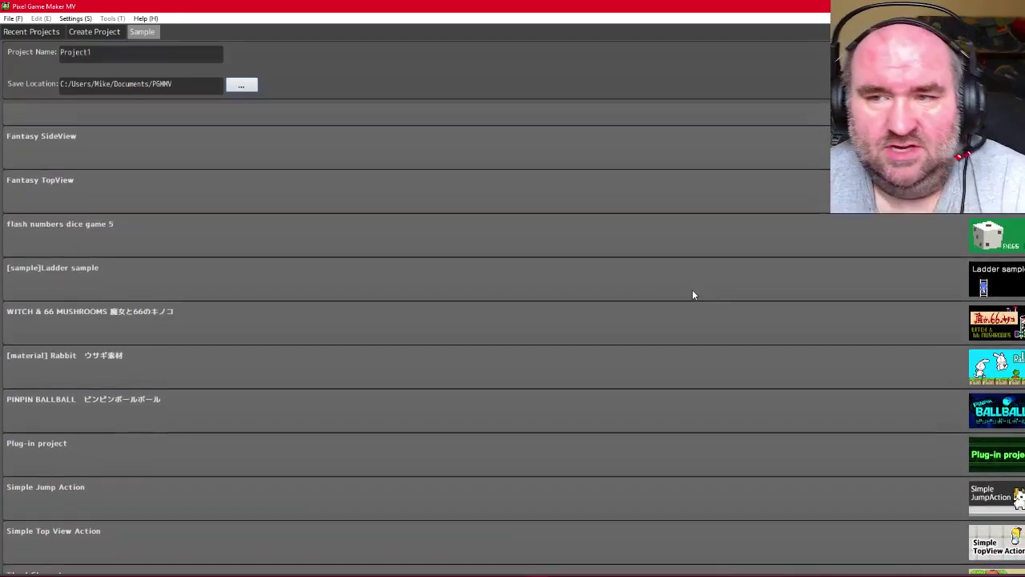
scroll(693, 295, down, 1)
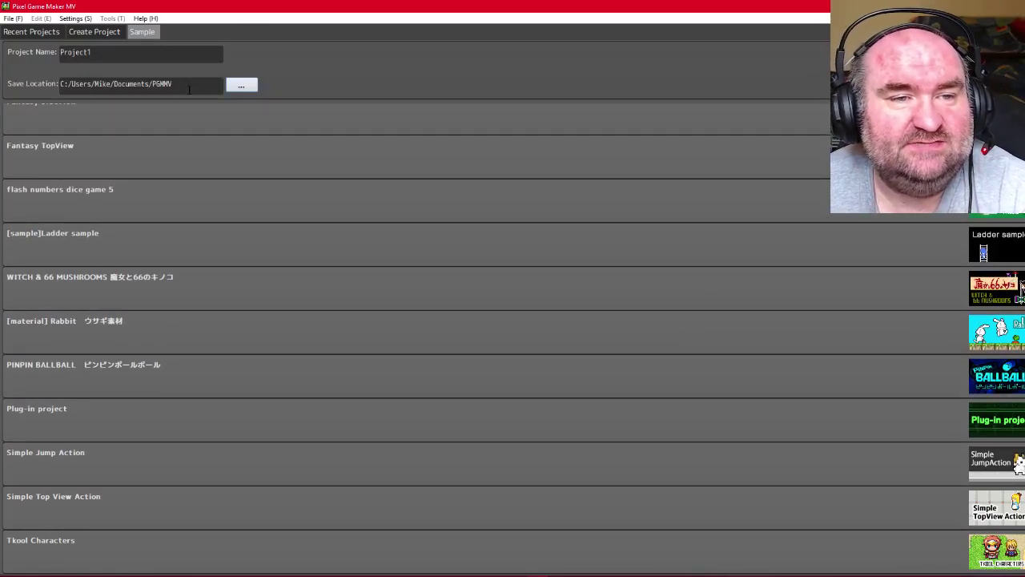
Set the save location for the sample project to F:\Enterbrain\KADOKAWA\PGMMV
drag(195, 81, 2, 72)
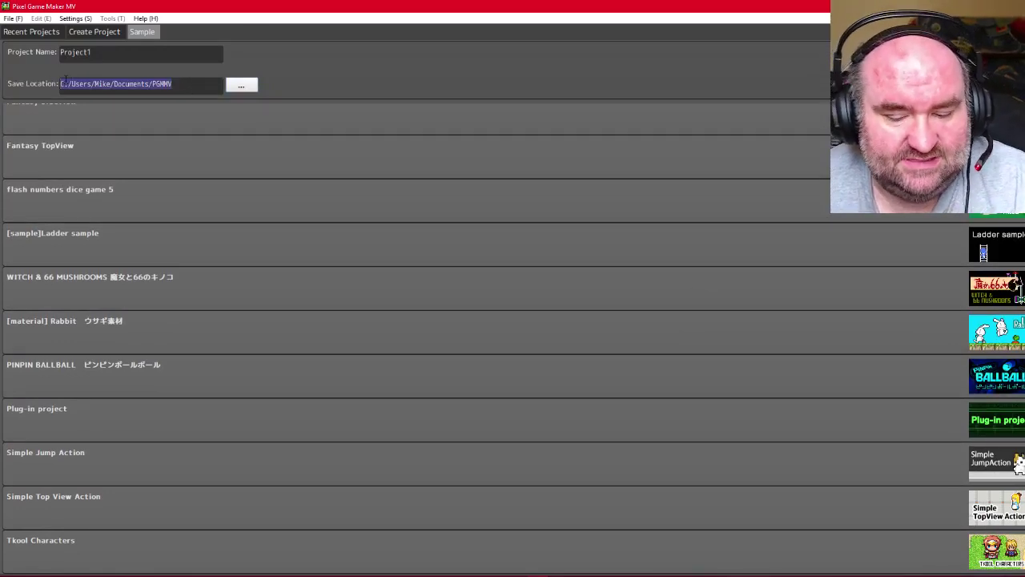
text(F:\Enterbrain\KADOKAWA\PGMMV)
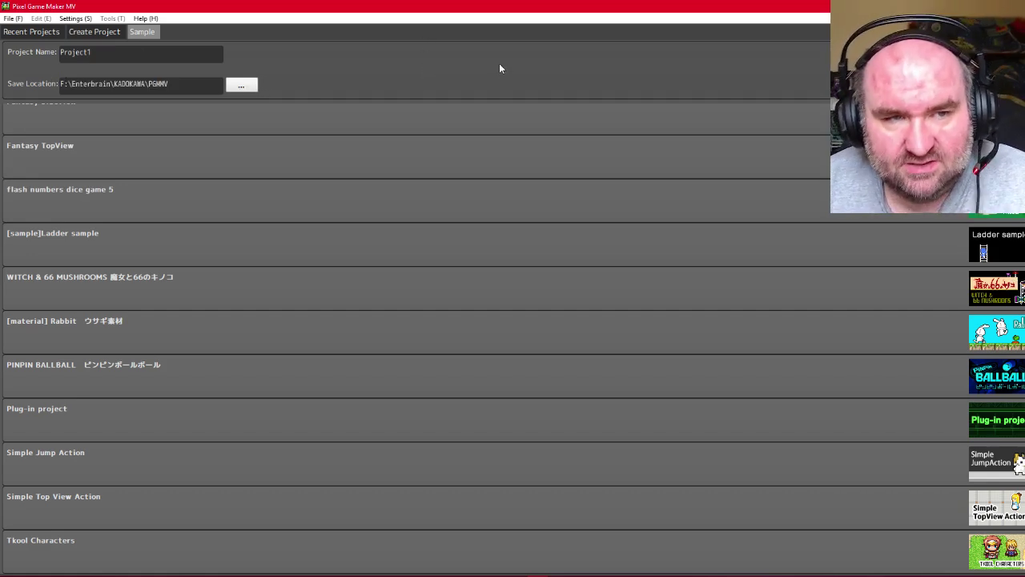
click(153, 18)
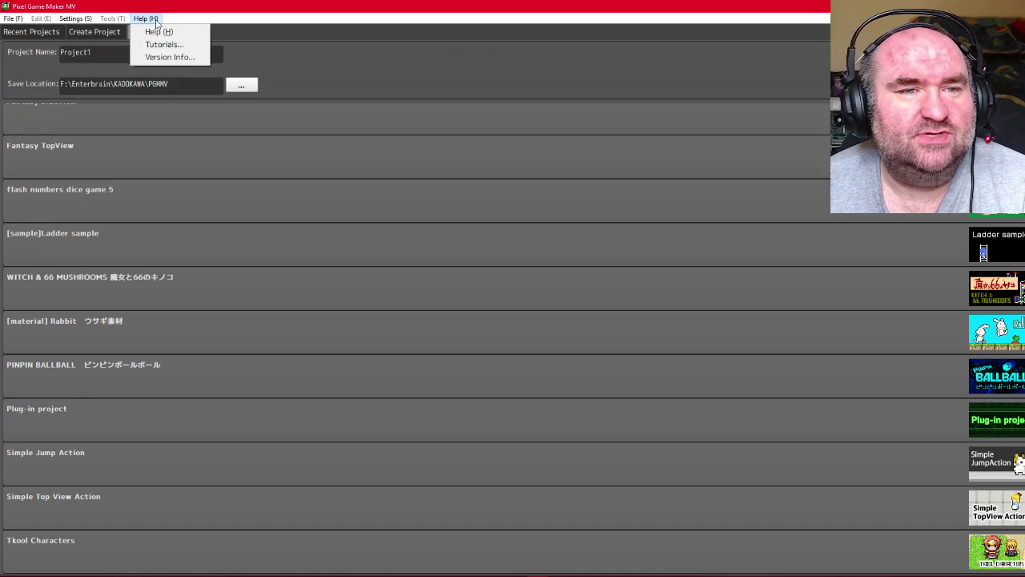
mouse_move(75, 18)
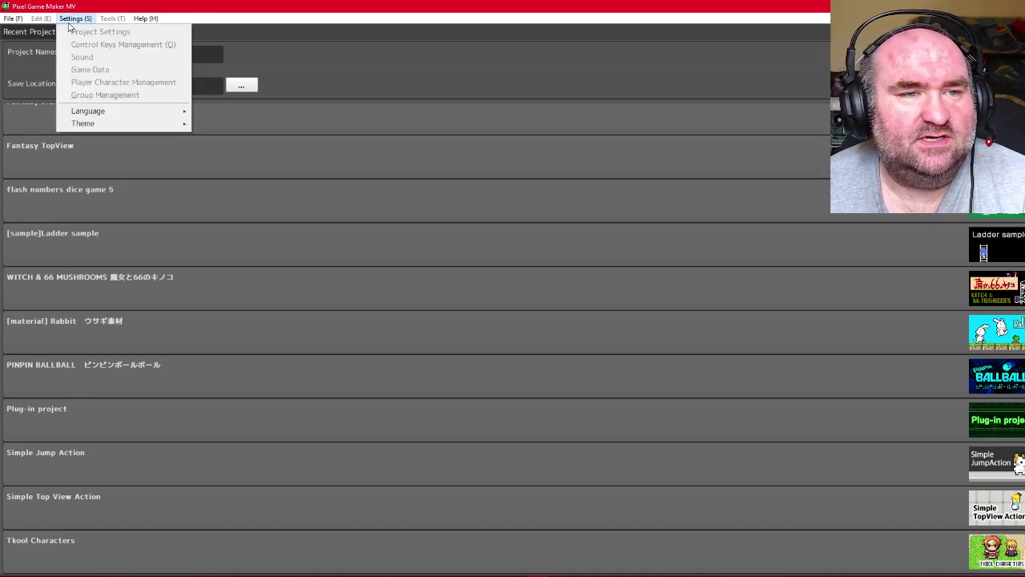
mouse_move(10, 22)
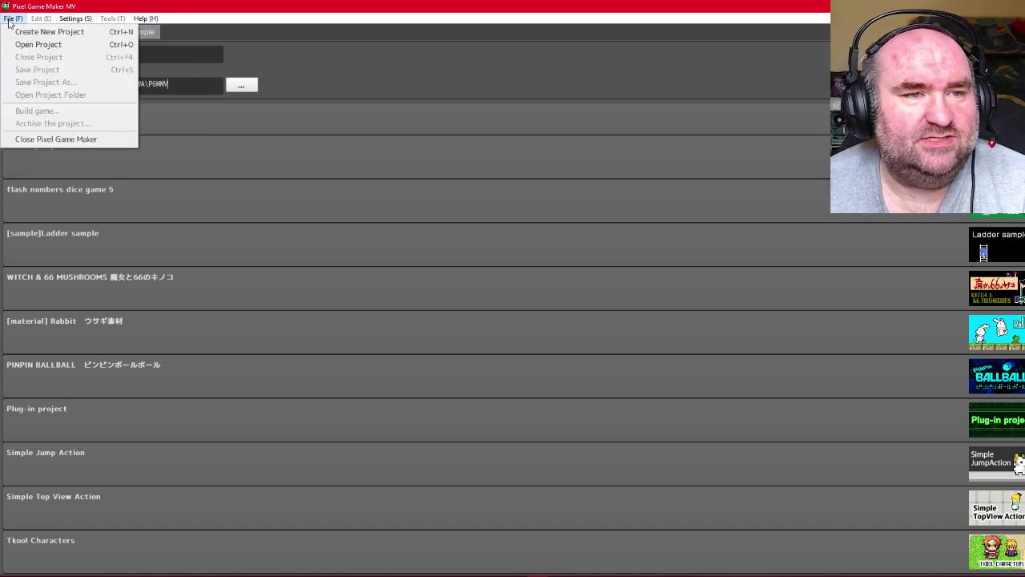
click(68, 24)
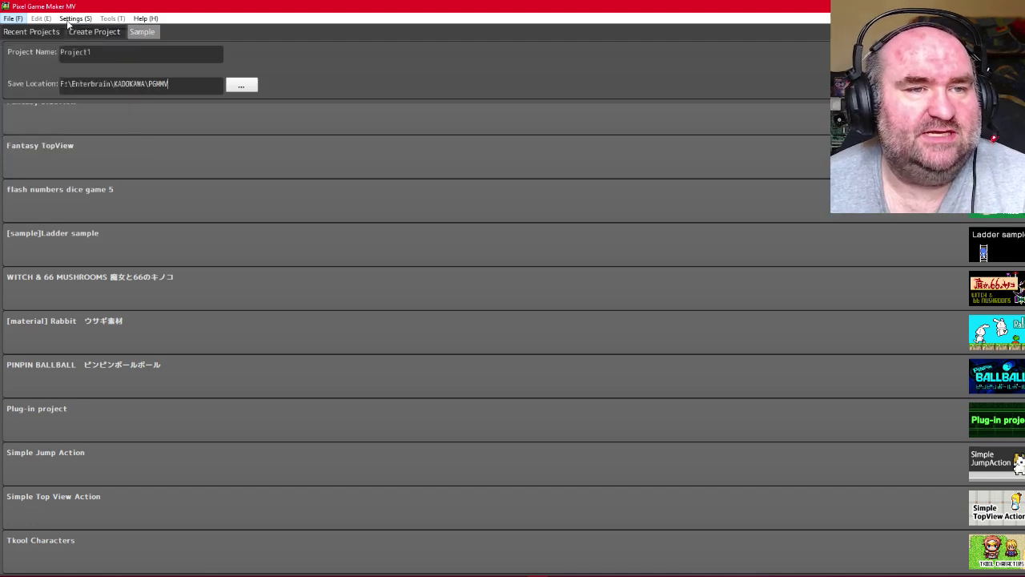
click(144, 17)
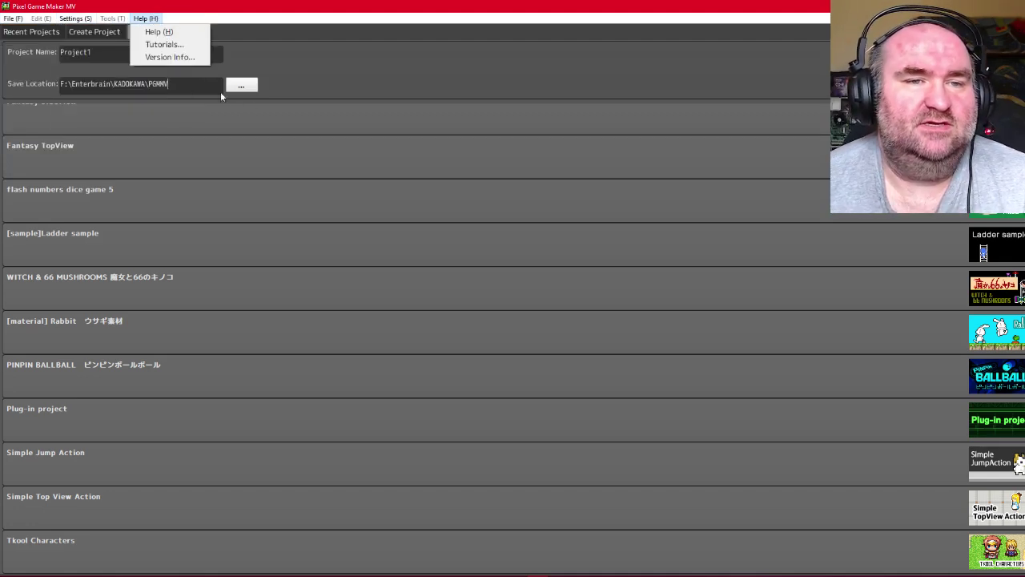
click(444, 70)
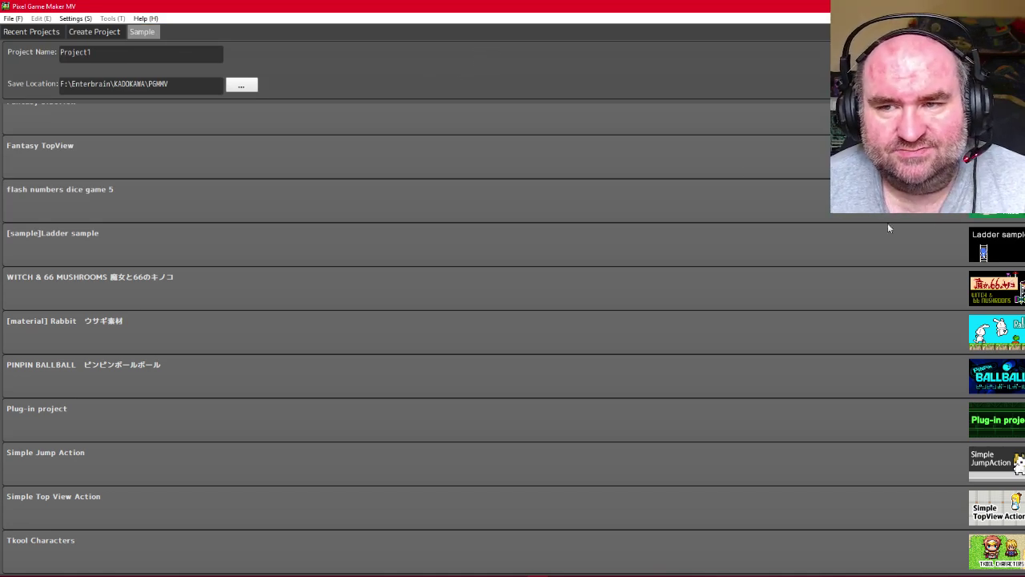
Create Project1 from the DUNGEON OF NAZARICK sample
scroll(869, 225, up, 1)
scroll(868, 224, up, 4)
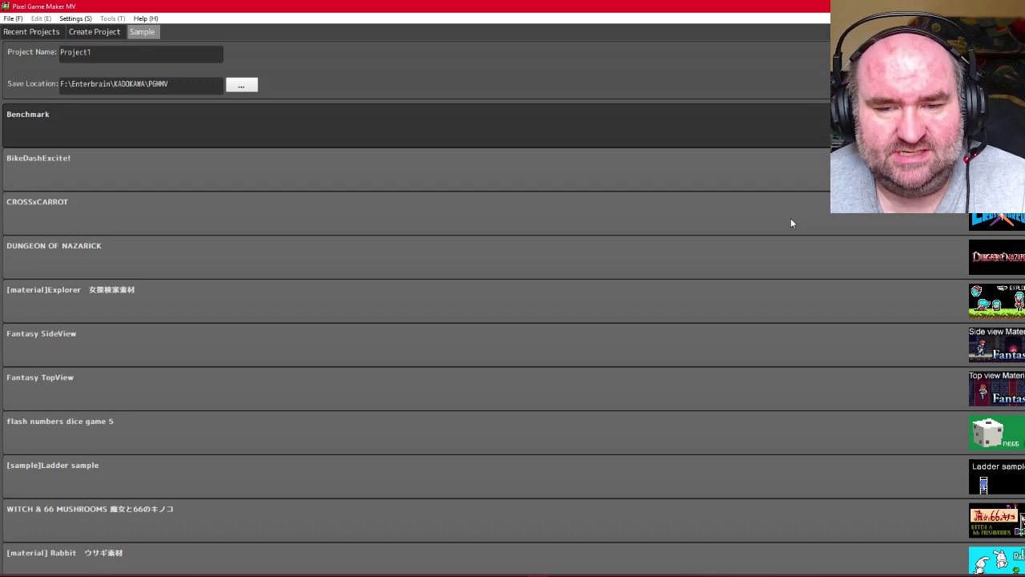
double_click(800, 255)
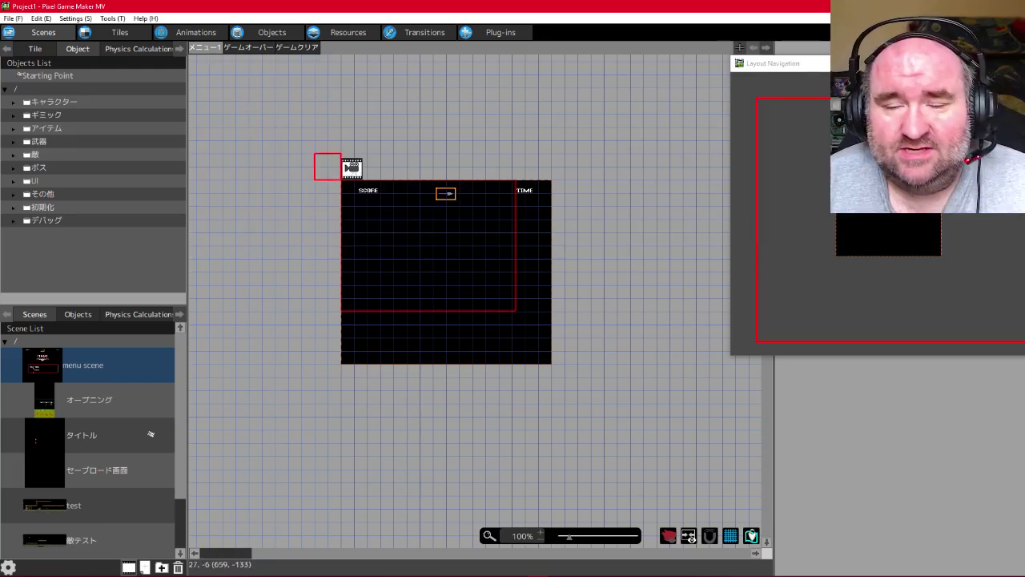
Test-play the Dungeon of Nazarick project and move the title menu selection to Load Game and back to New Game
drag(769, 63, 762, 89)
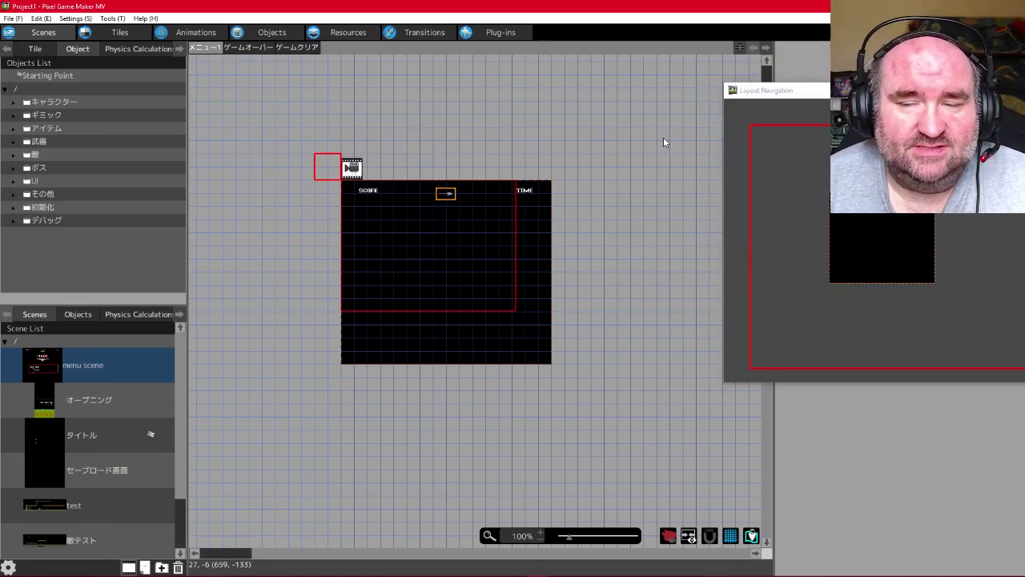
key(F5)
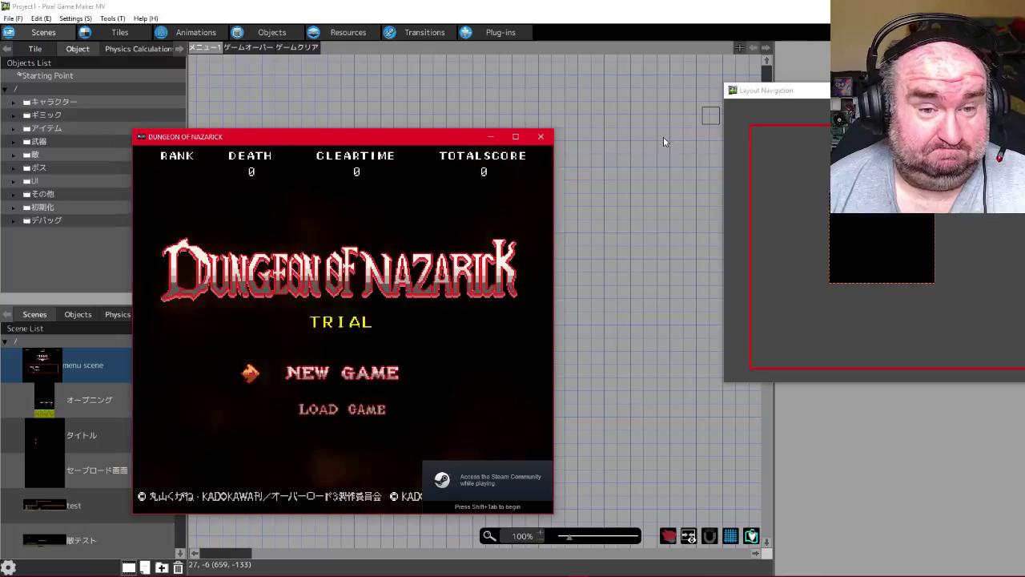
key(Down)
key(Up)
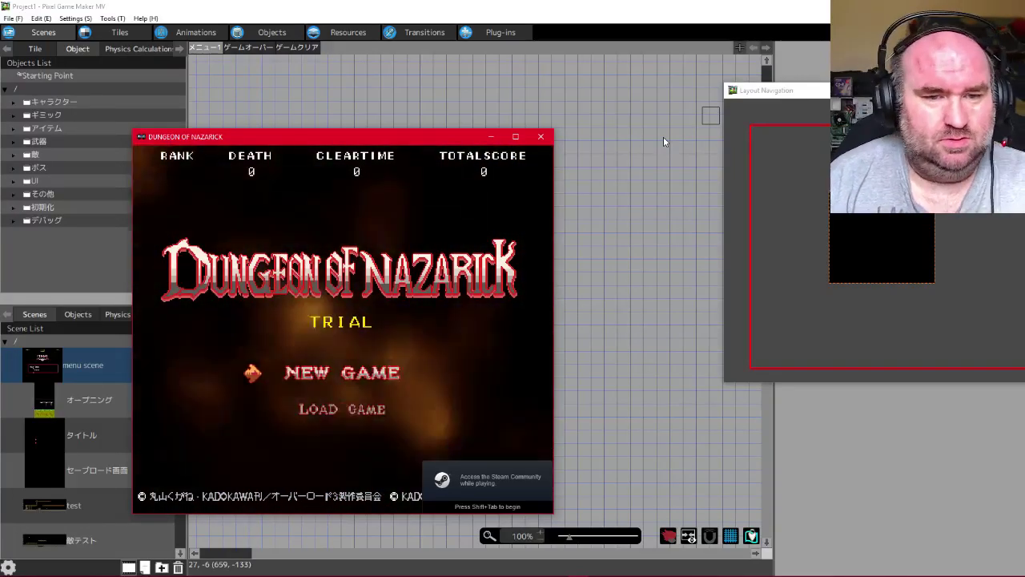
Start a new game, shift the test-play window clear of the object list, and walk the knight toward the first gravestone
key(Return)
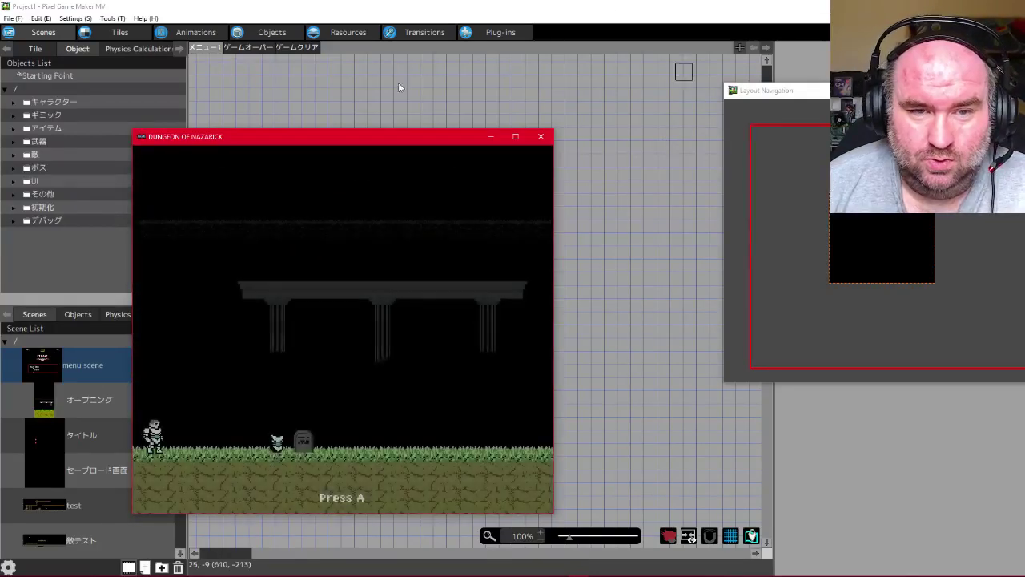
drag(385, 145, 565, 79)
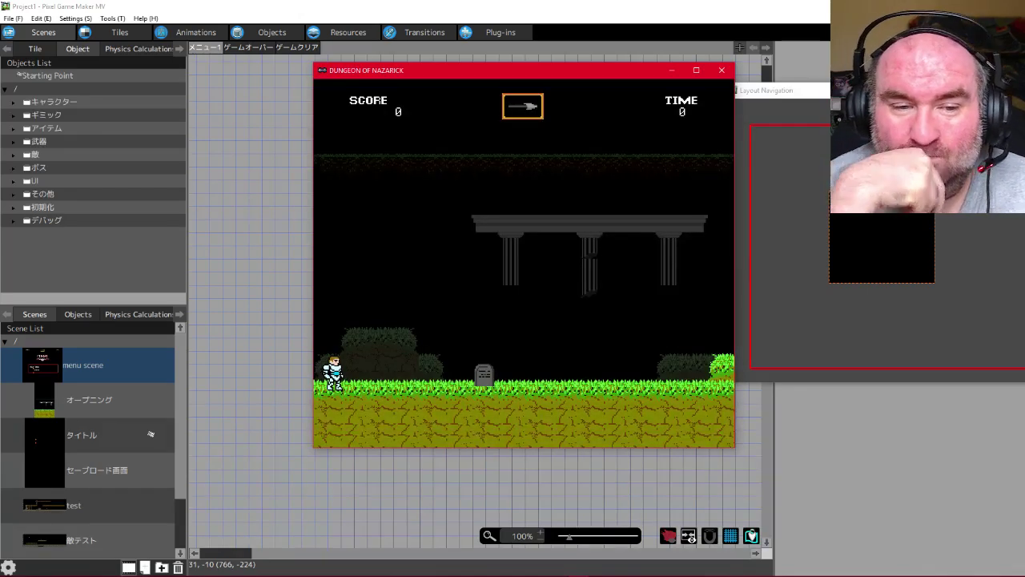
key(space)
key(Right)
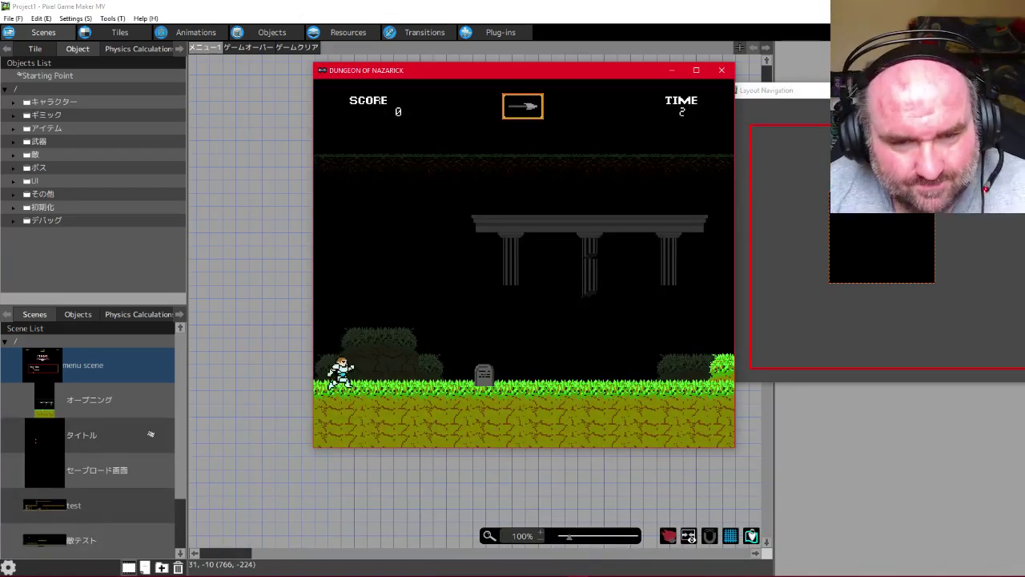
key(Right)
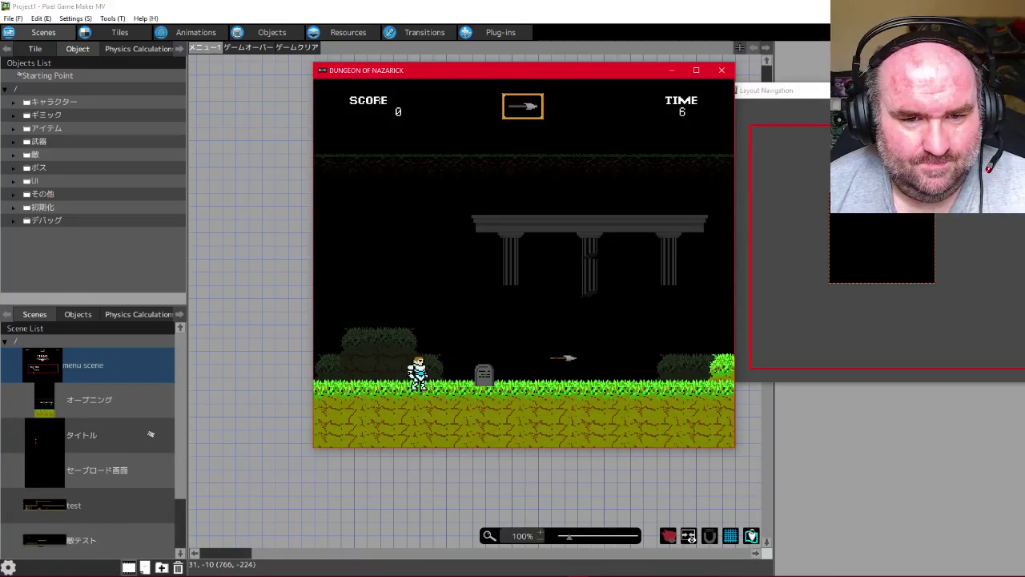
Test the knight's spear throw and jump while advancing past the first gravestone and fighting the zombies
key(z)
key(space)
key(Right)
key(space)
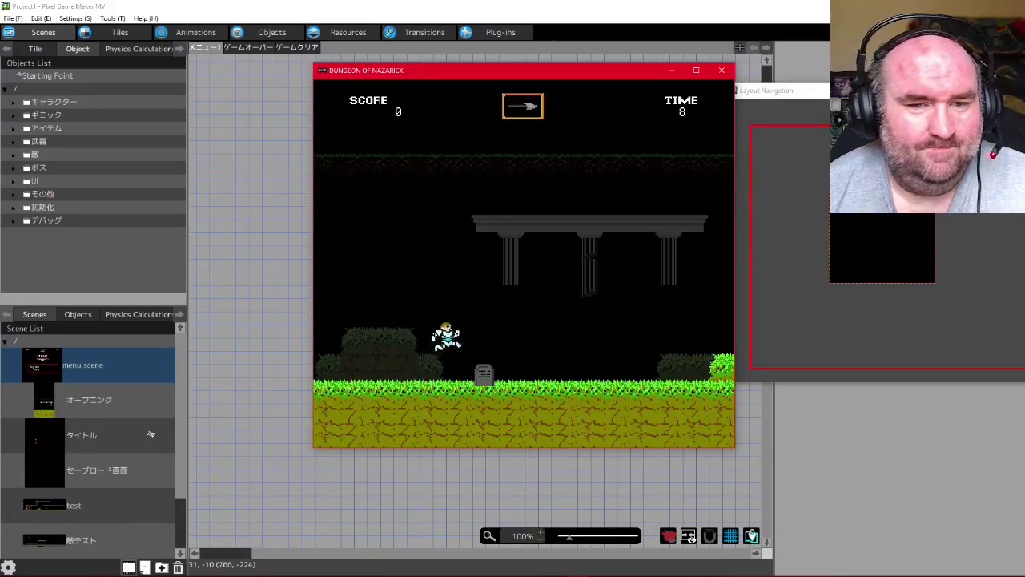
key(Right)
key(z)
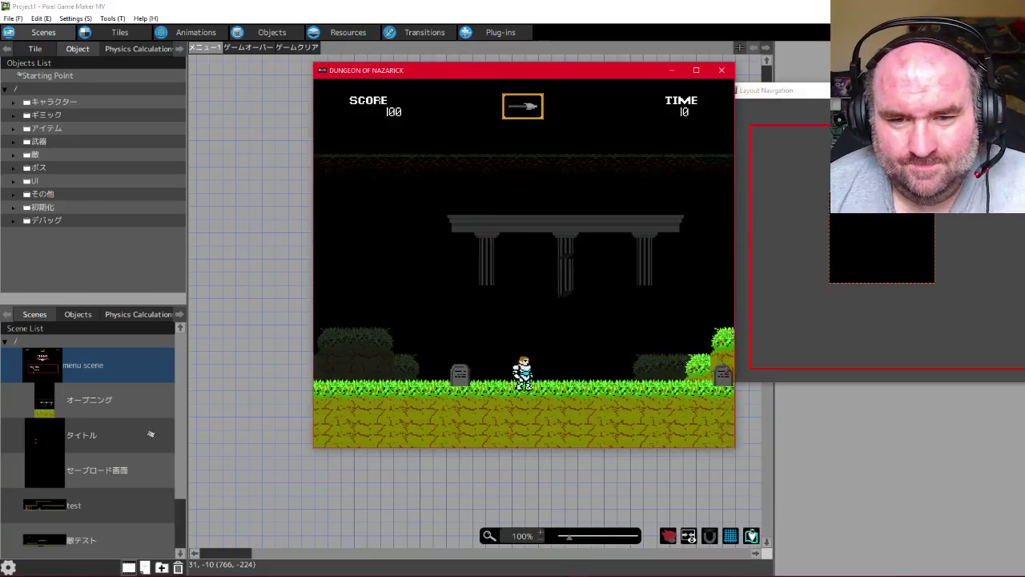
key(Right)
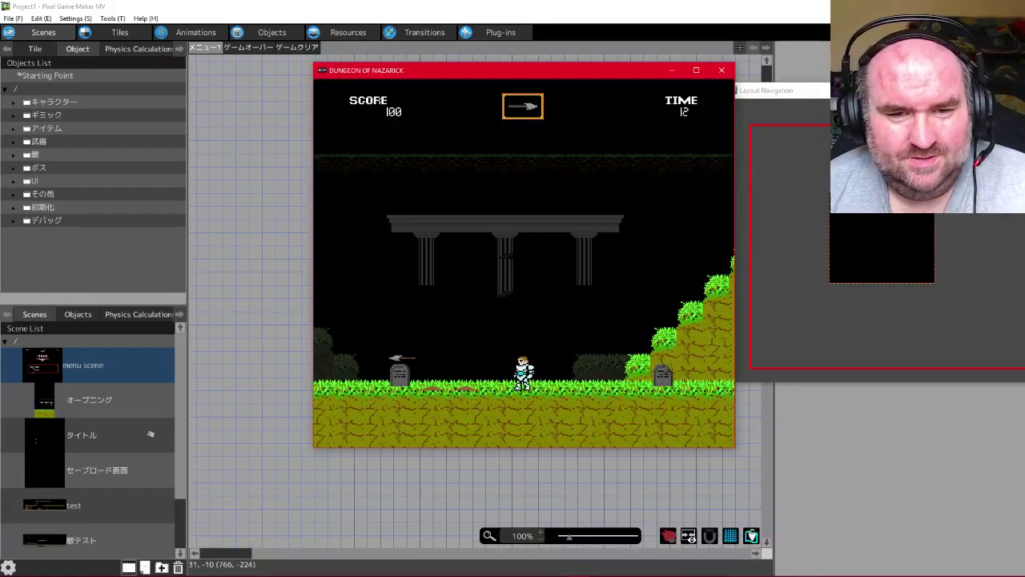
Advance along the lower ground past the hill's base, spearing zombies until the knight reaches the first ladder
key(Right)
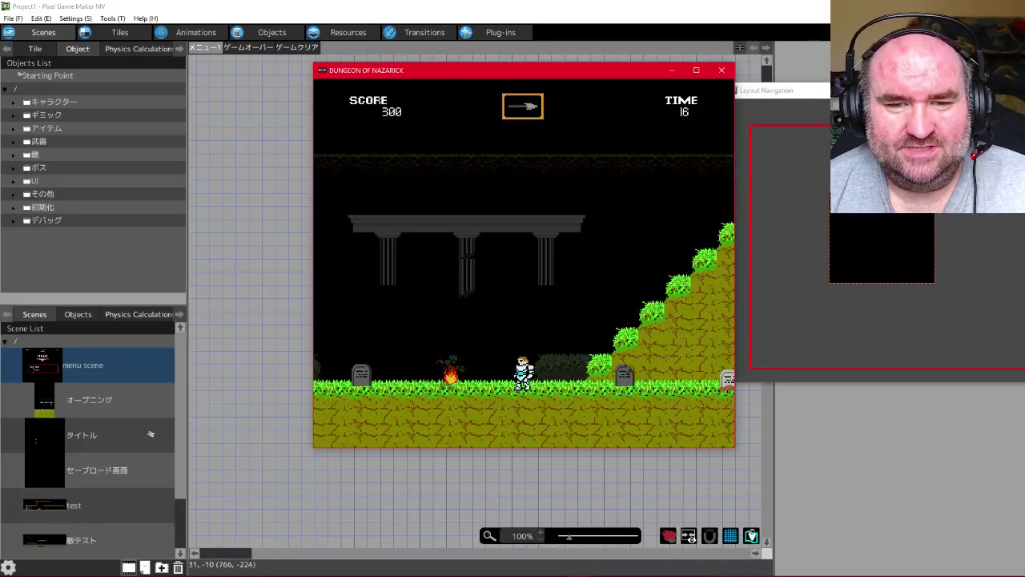
key(Right)
key(x)
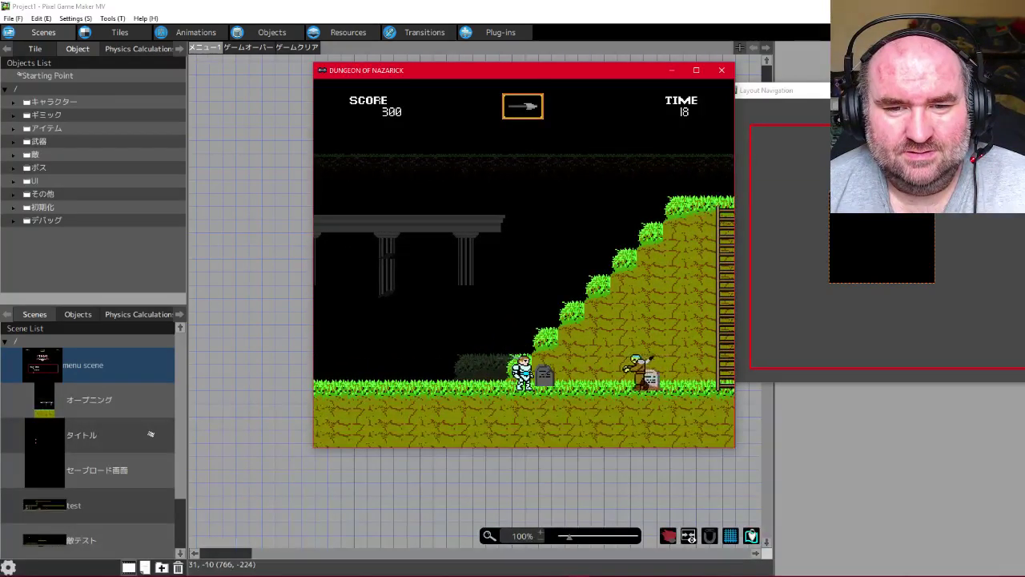
key(Right)
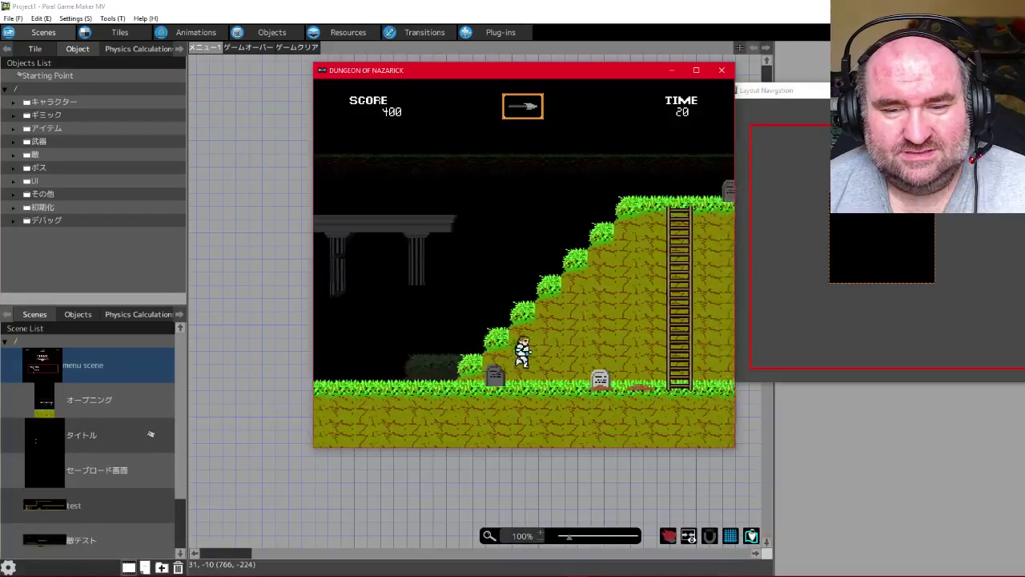
key(Right)
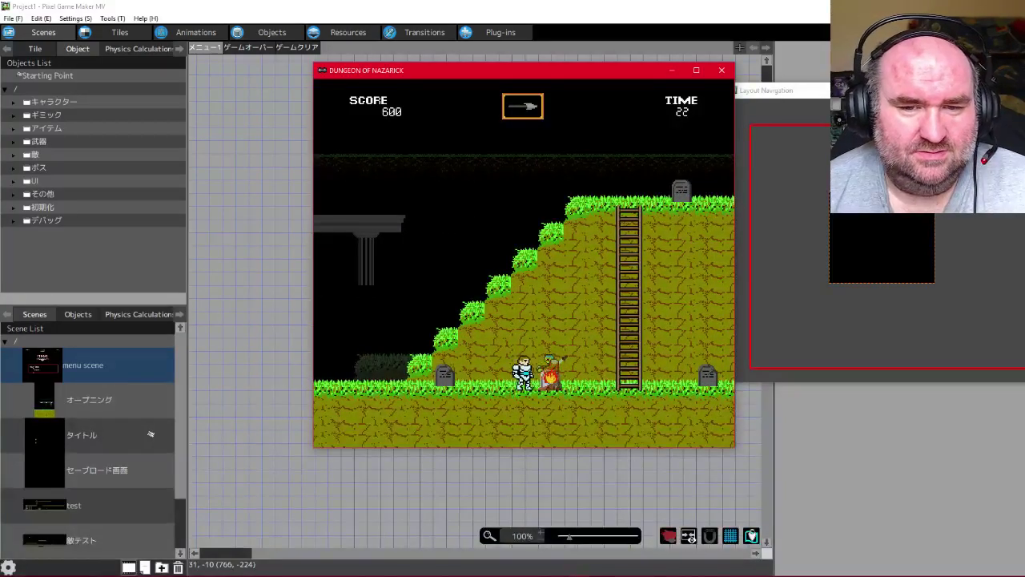
key(Right)
Climb the first ladder to the hilltop, cross it, and test climbing up and down the second ladder
key(Up)
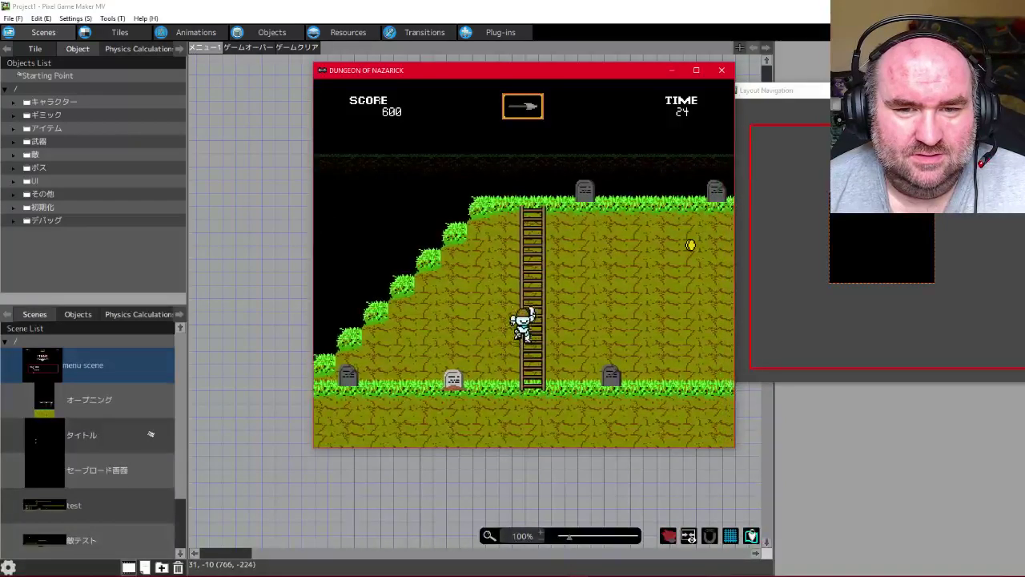
key(Up)
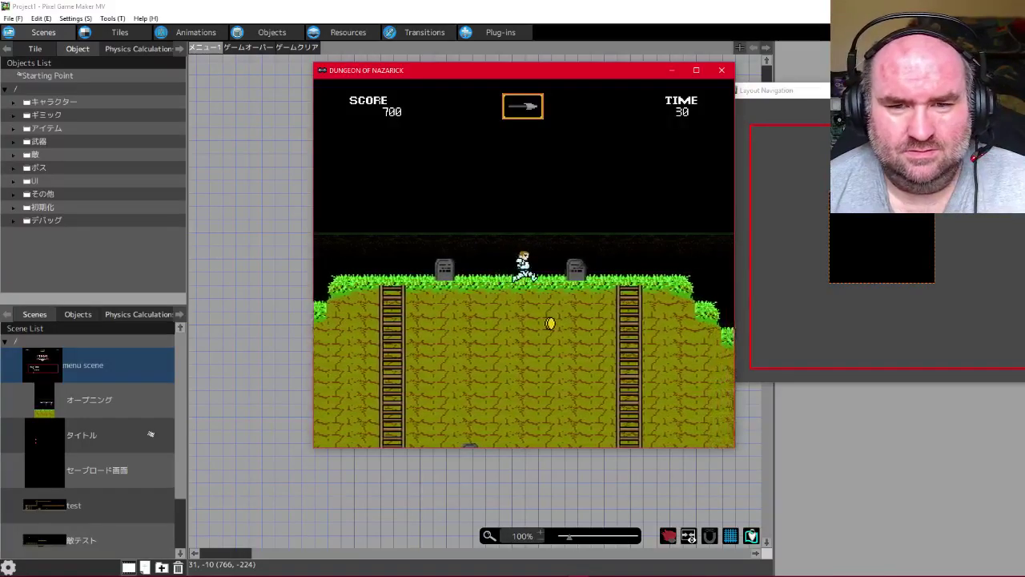
key(Down)
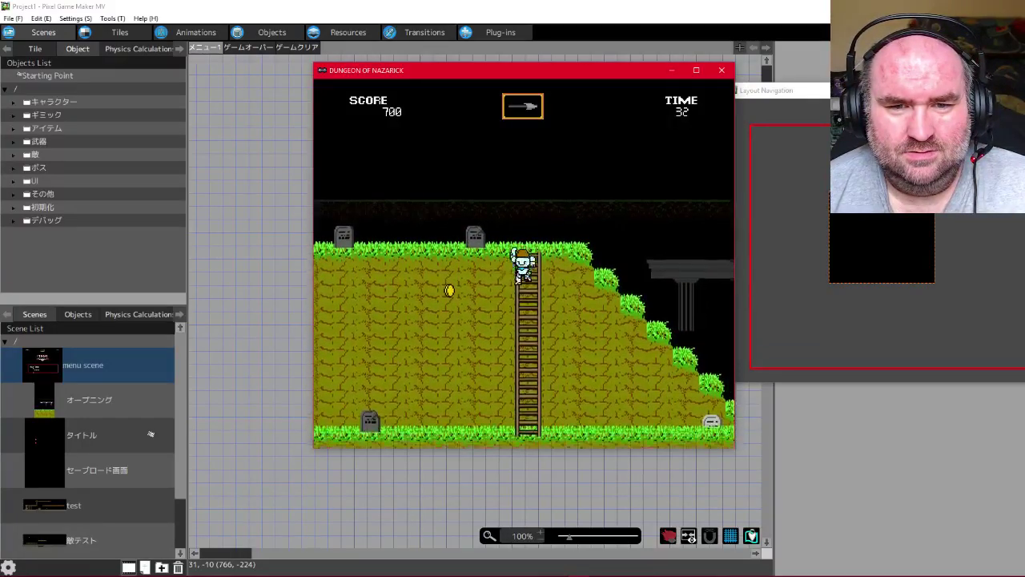
key(Up)
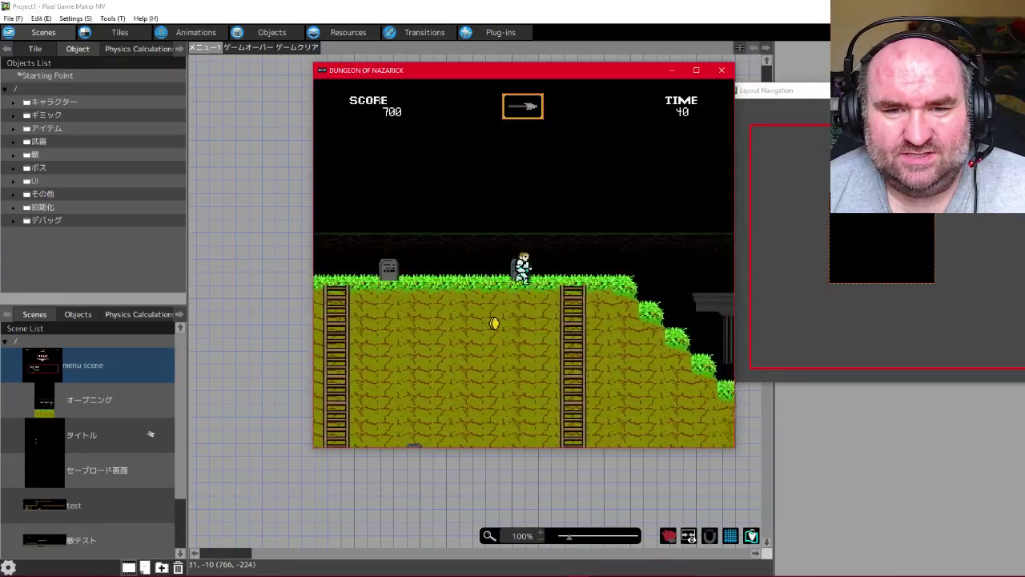
key(Down)
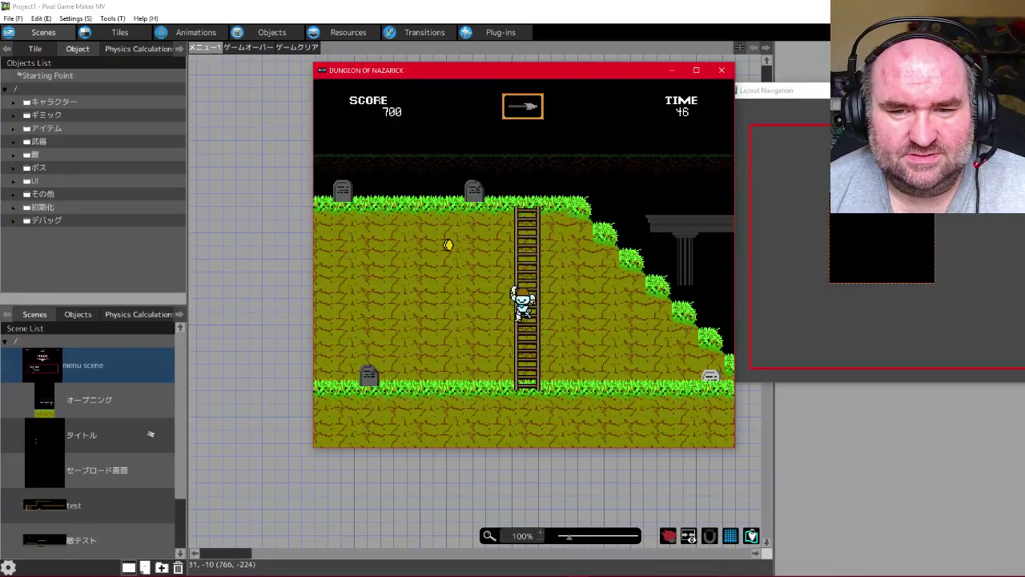
Test jumping in both directions on the lower ground between the two ladders, including over the gravestone beneath the coin
key(Left)
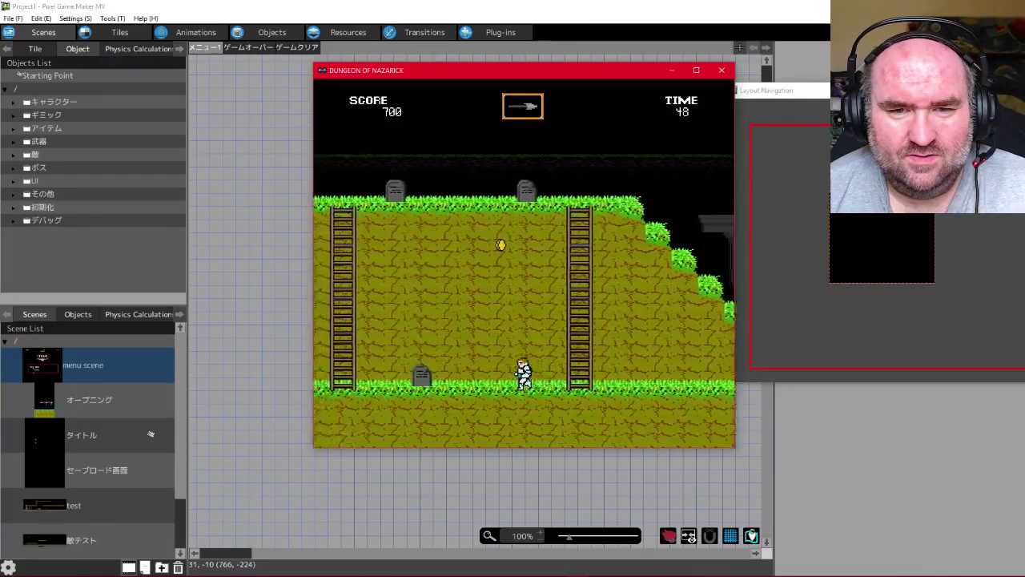
key(x)
key(Right)
key(x)
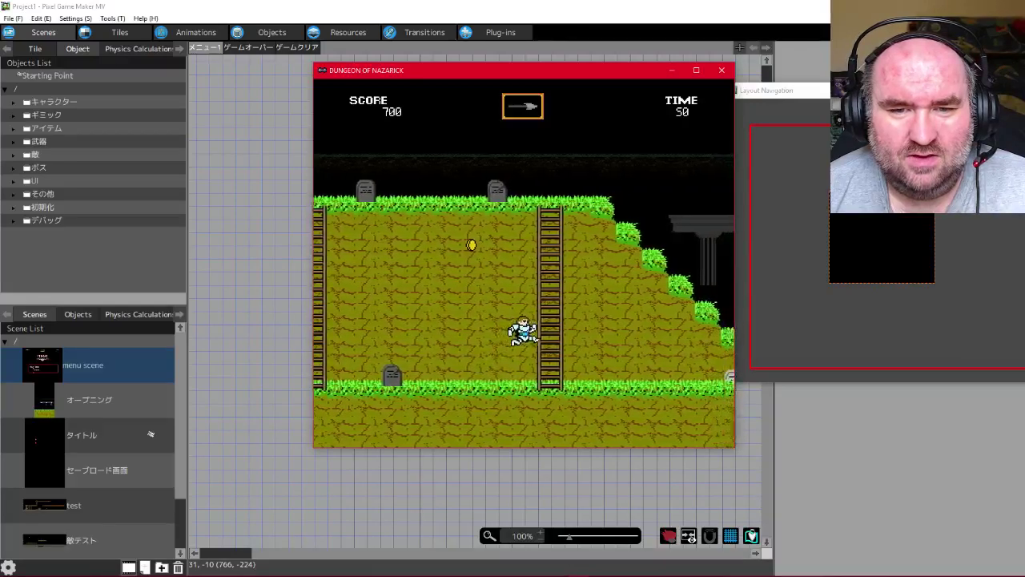
key(Left)
key(x)
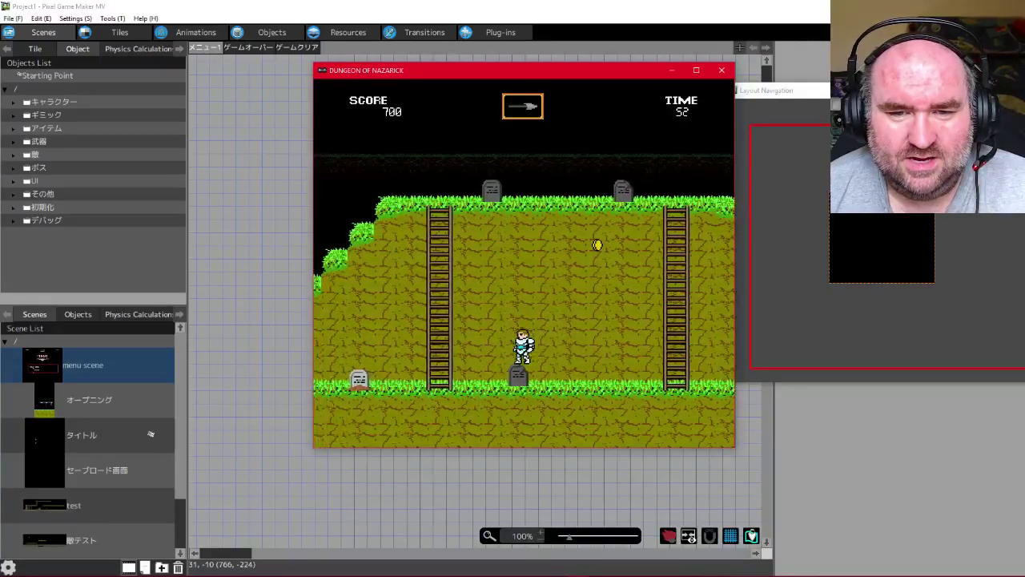
key(Right)
key(x)
key(Right)
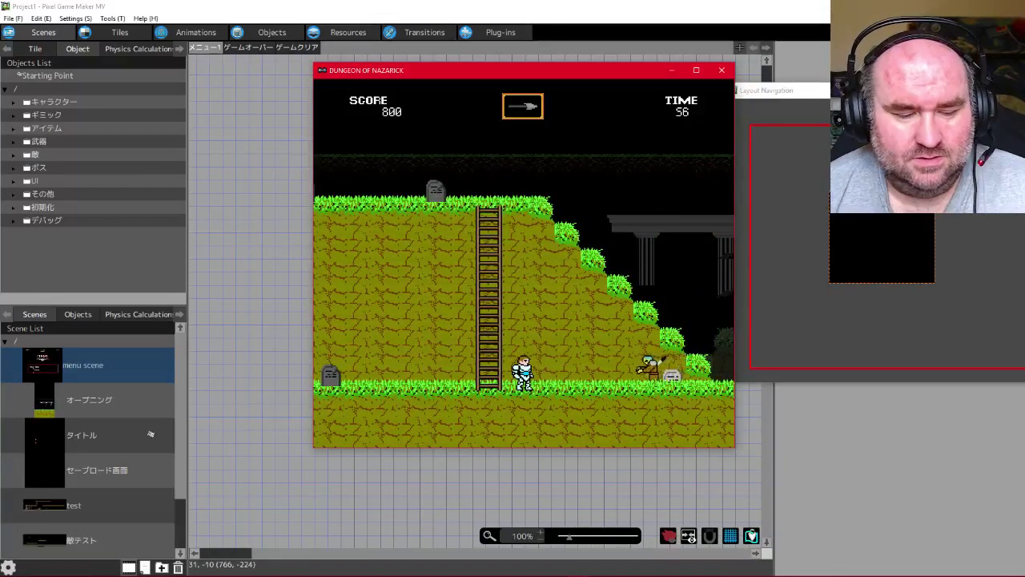
Advance from the second ladder through the valley, jumping and fighting zombies on both sides until the run ends
key(Right)
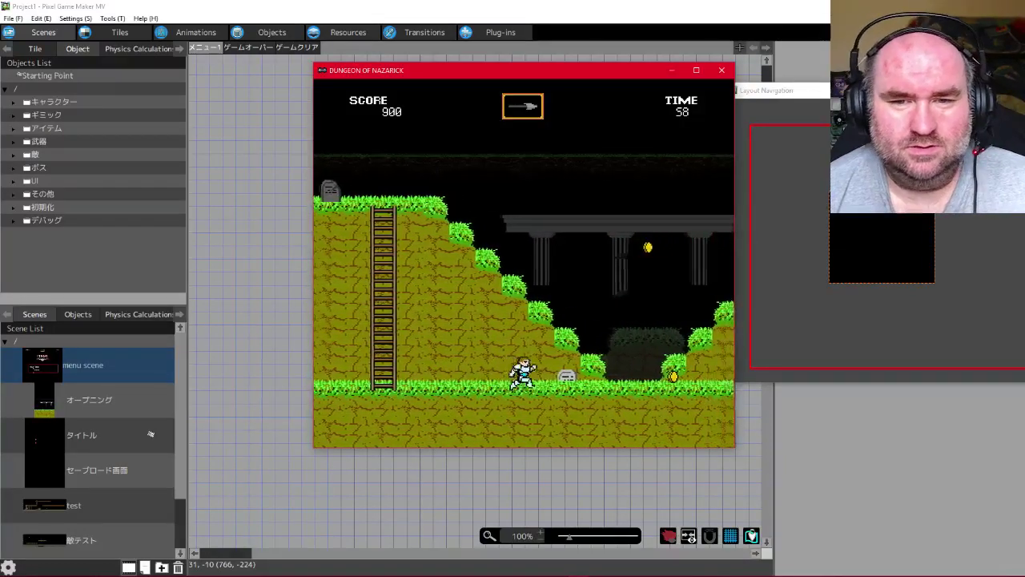
key(Right)
key(Left)
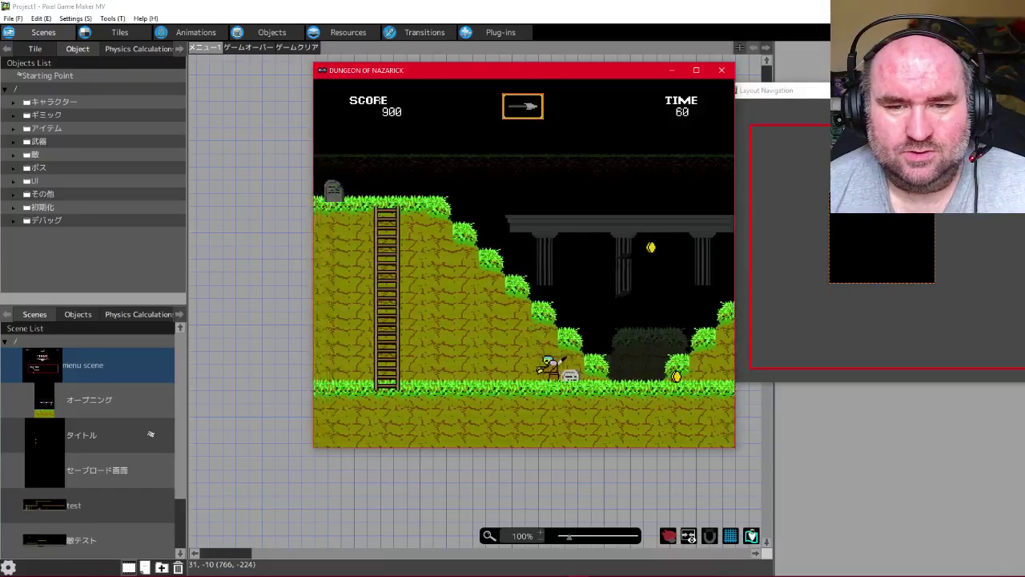
key(Right)
key(x)
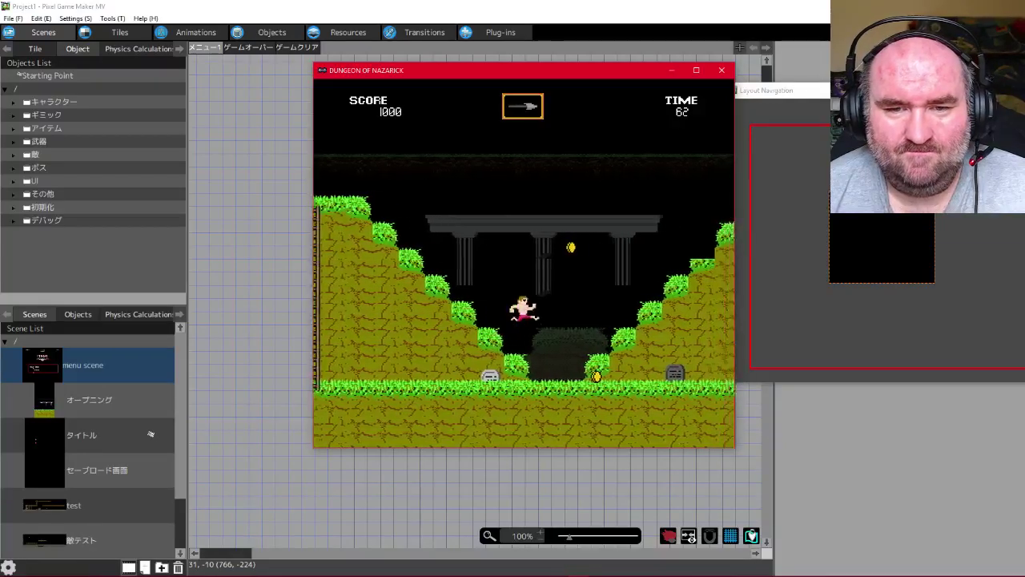
key(Right)
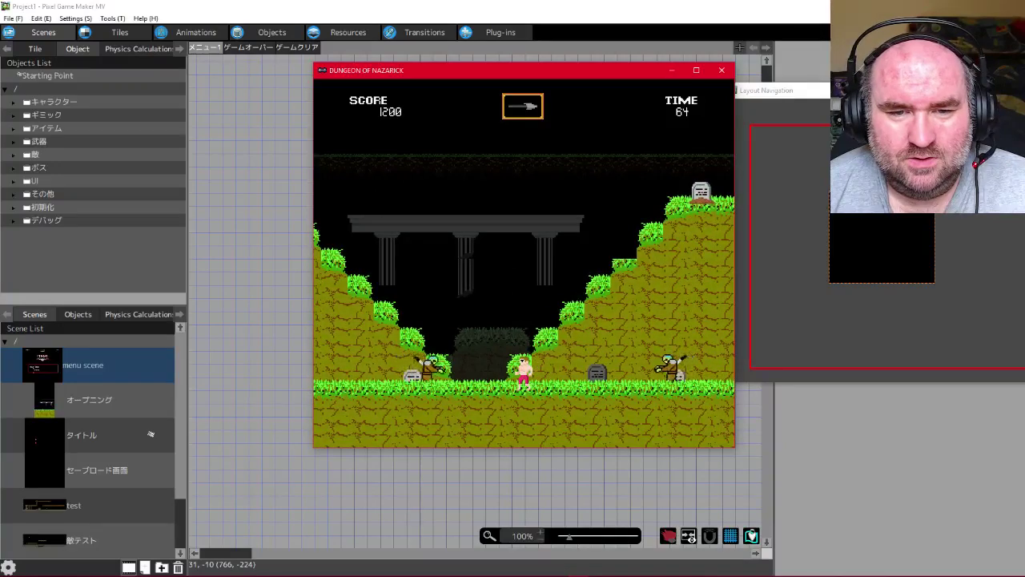
key(Left)
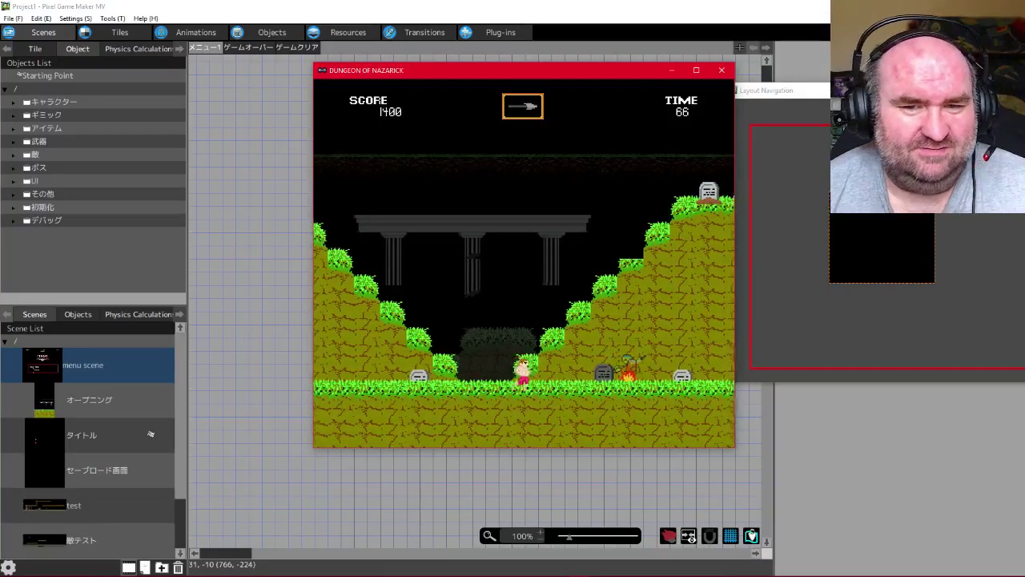
key(Right)
key(x)
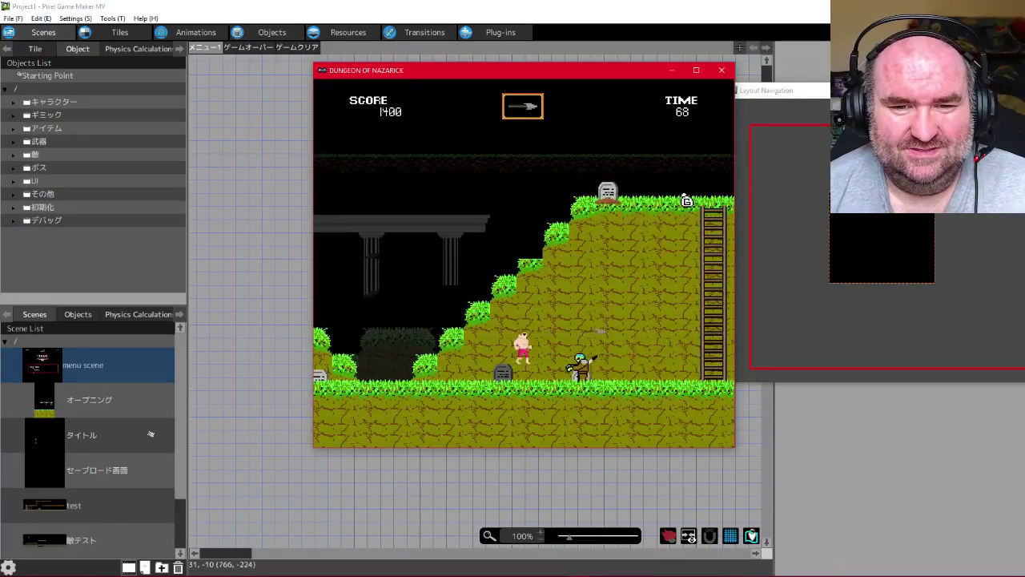
key(Left)
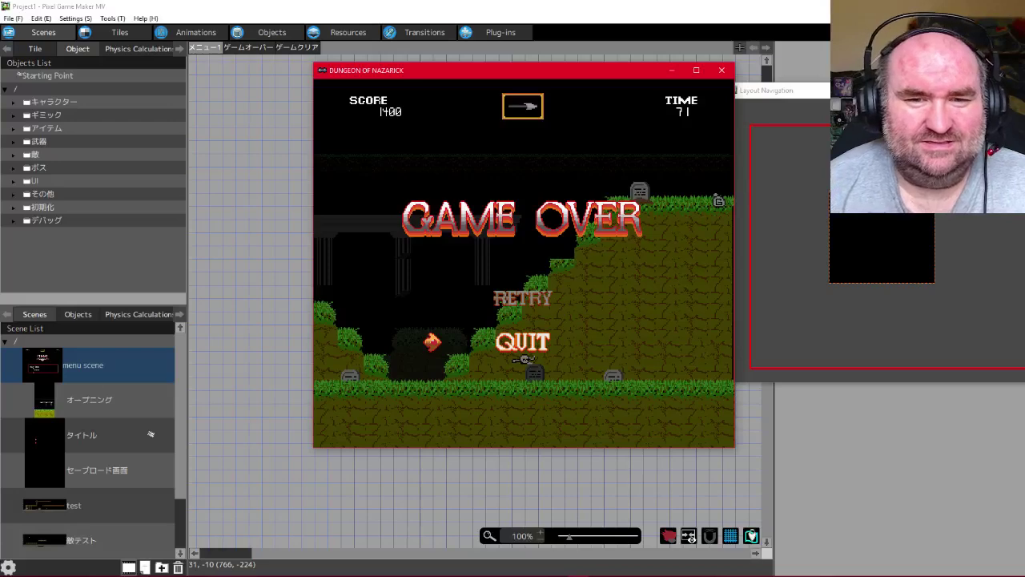
Quit from the game over menu, end the test play, and close the Dungeon of Nazarick project
key(z)
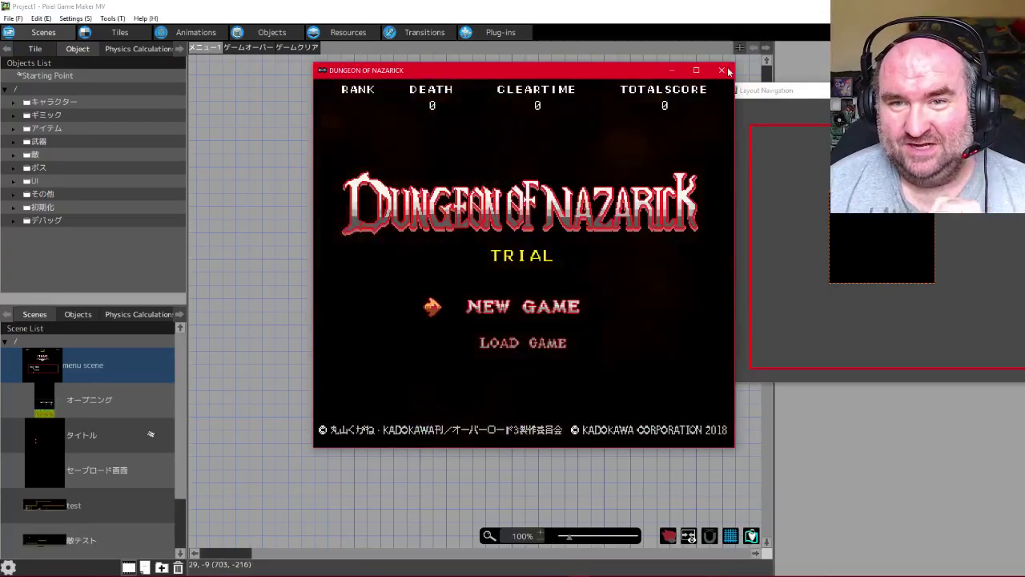
click(721, 70)
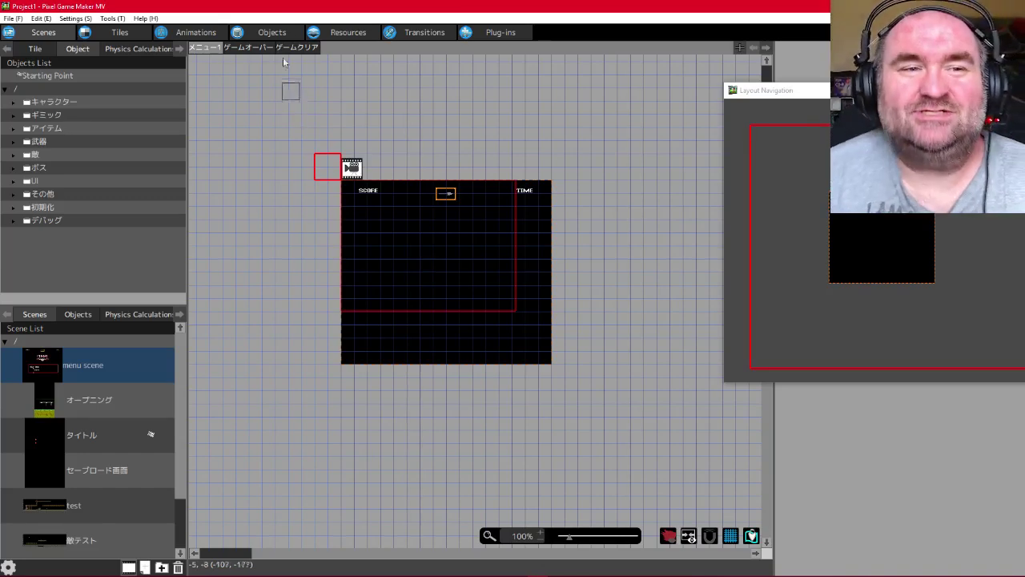
click(12, 19)
click(38, 57)
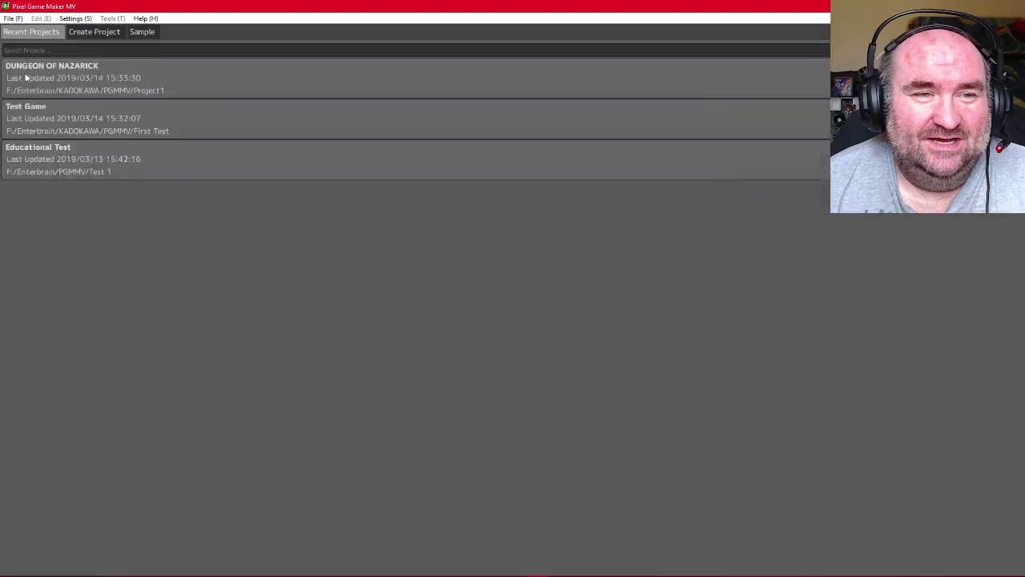
Set the sample save location to F:\Enterbrain\KADOKAWA\PGMMV and try to create Project1 from the Fantasy SideView sample
click(142, 32)
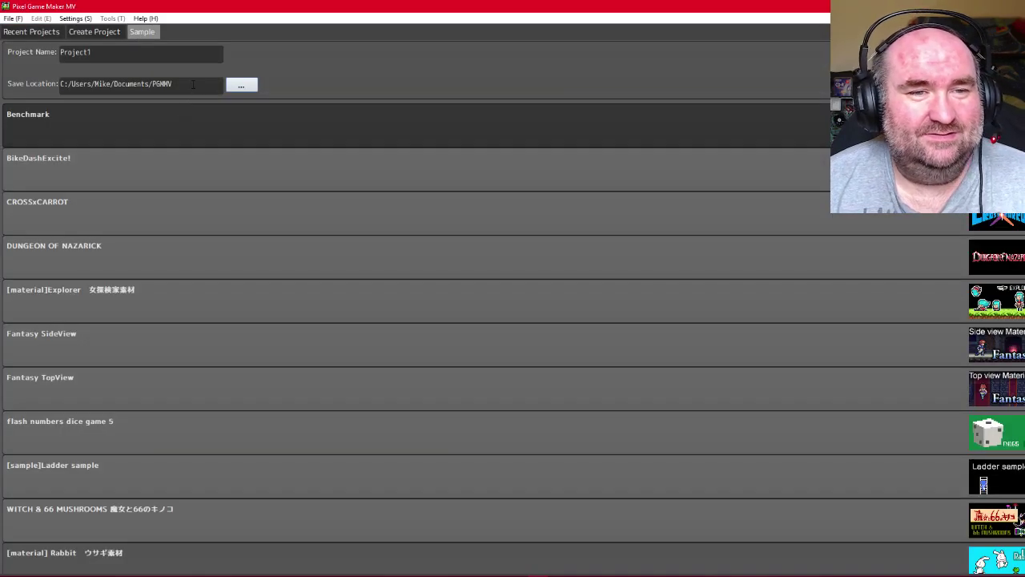
drag(193, 84, 2, 90)
text(F:\Enterbrain\KADOKAWA\PGMMV)
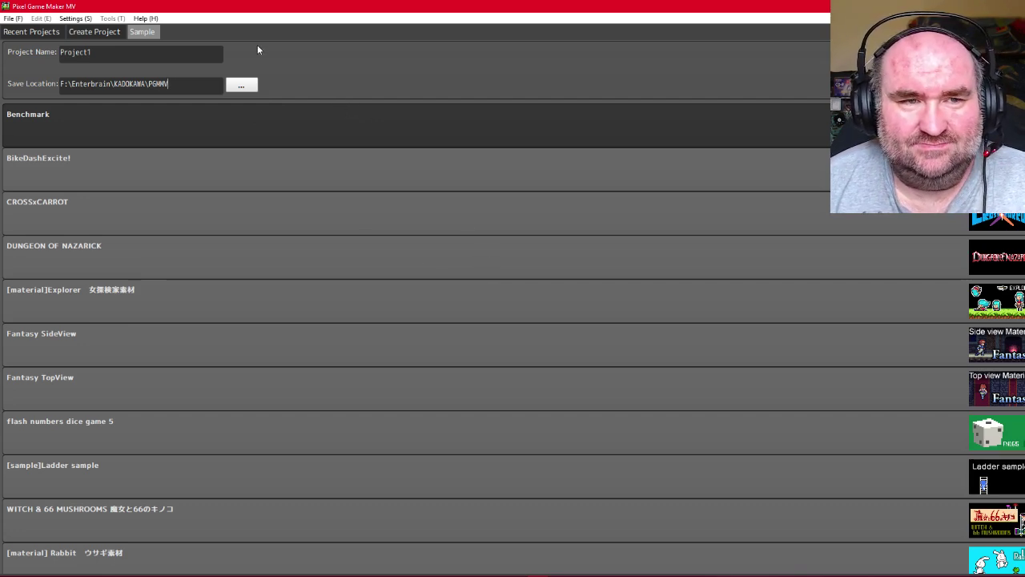
double_click(854, 353)
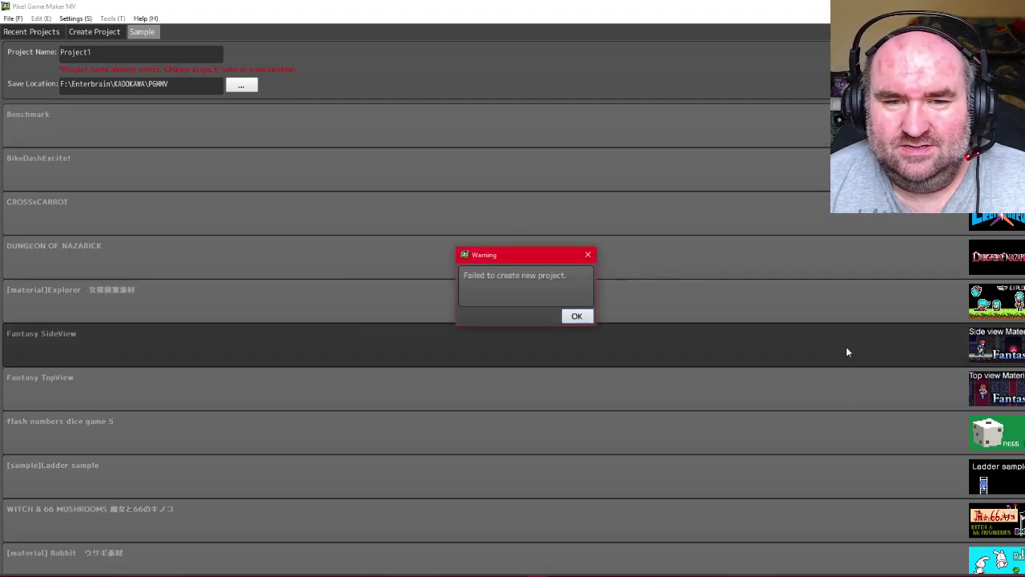
click(573, 318)
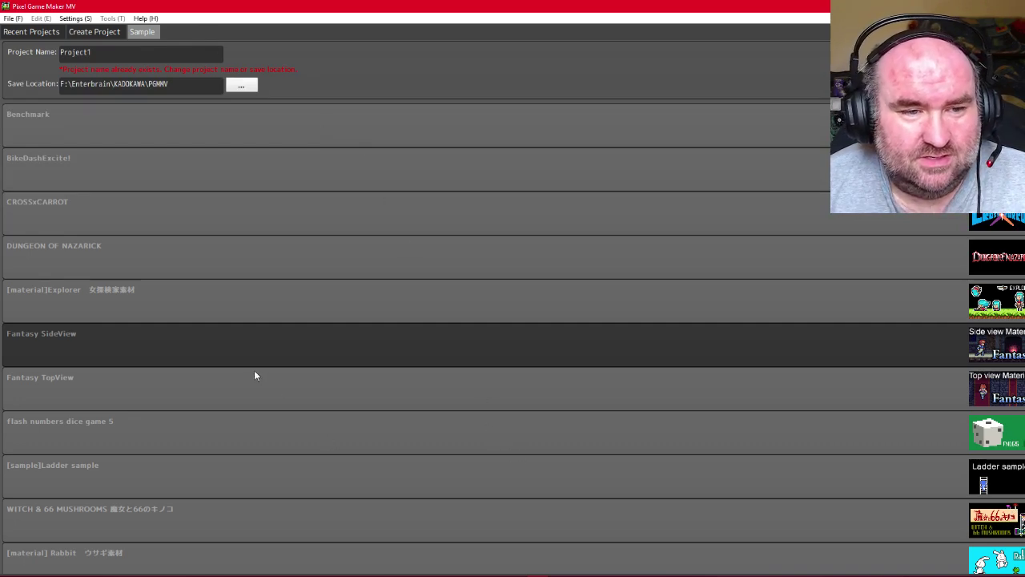
Leave the sample project list and reopen it to reset the project form
click(106, 31)
click(134, 33)
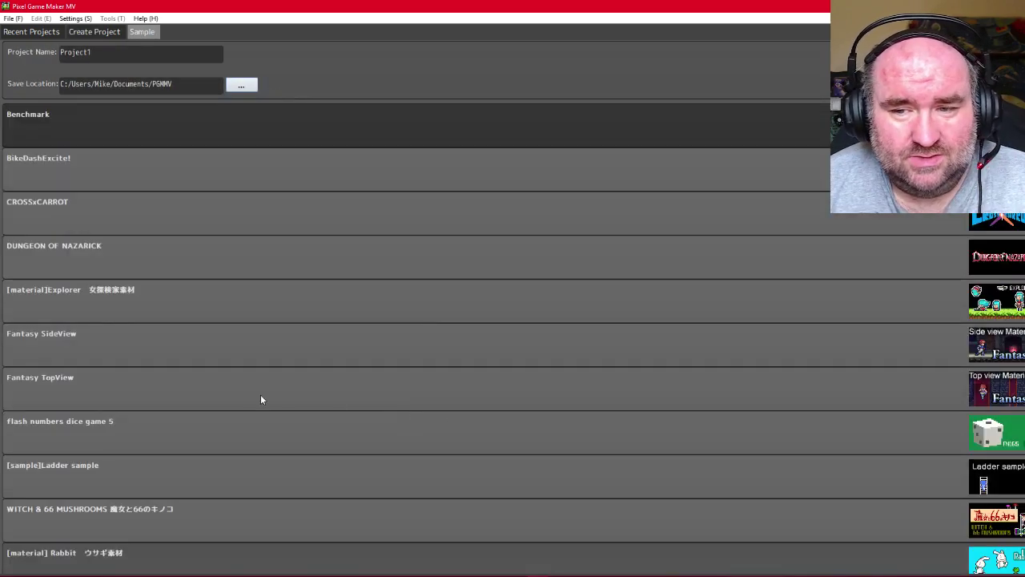
Create Project1 from the Fantasy TopView sample and look through the Documents folder in File Explorer
double_click(244, 394)
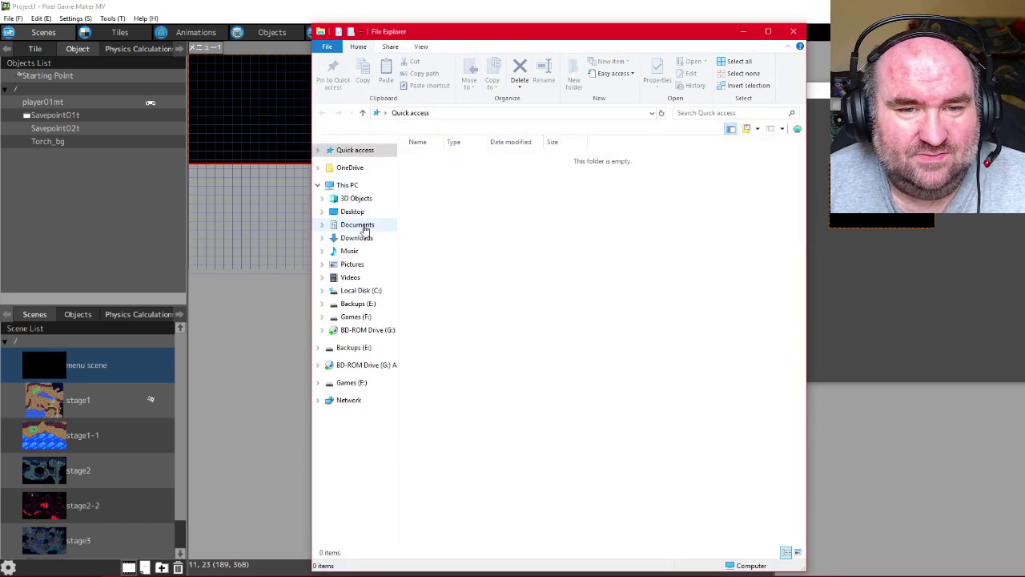
click(362, 226)
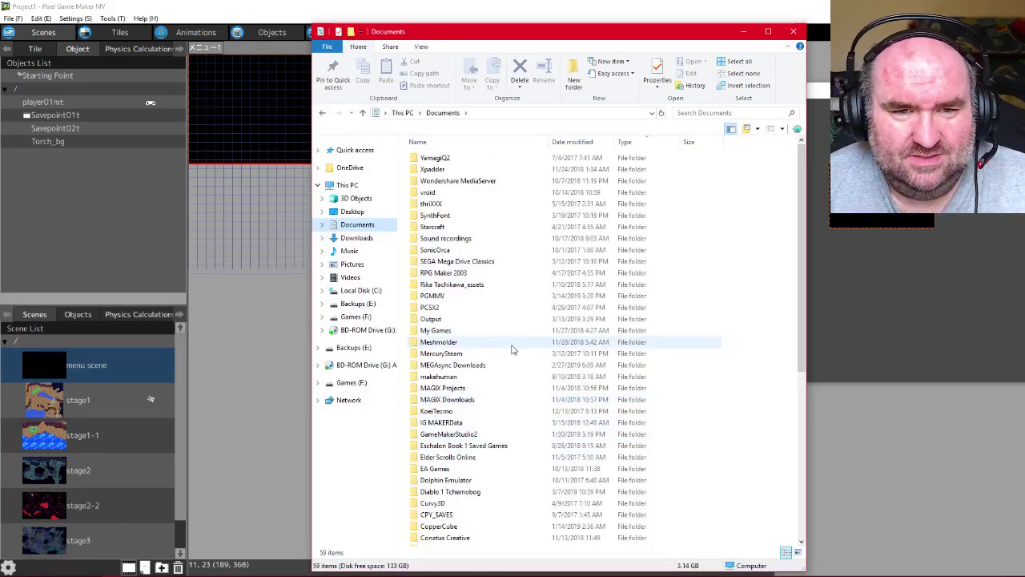
scroll(514, 349, down, 4)
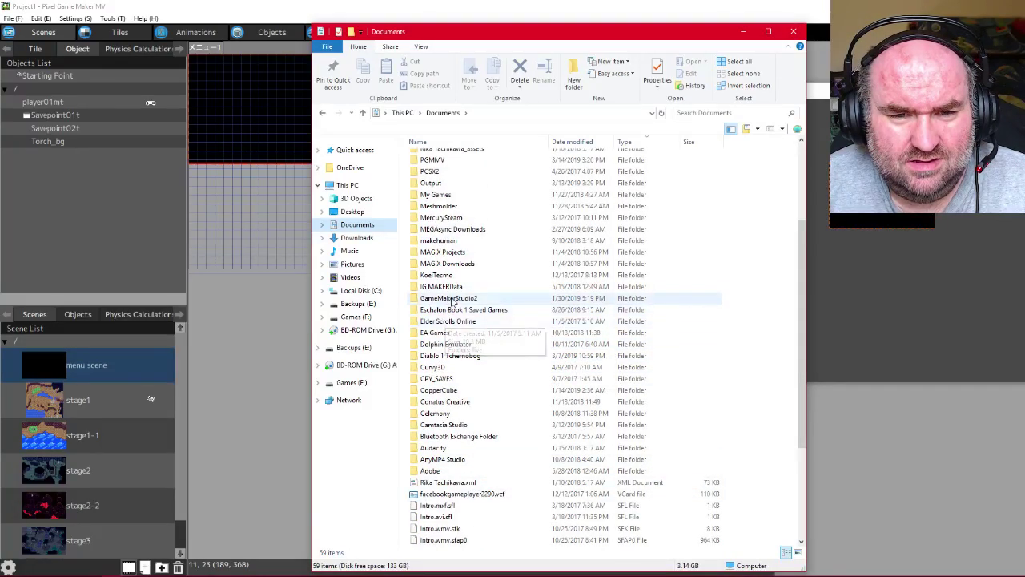
scroll(437, 303, up, 2)
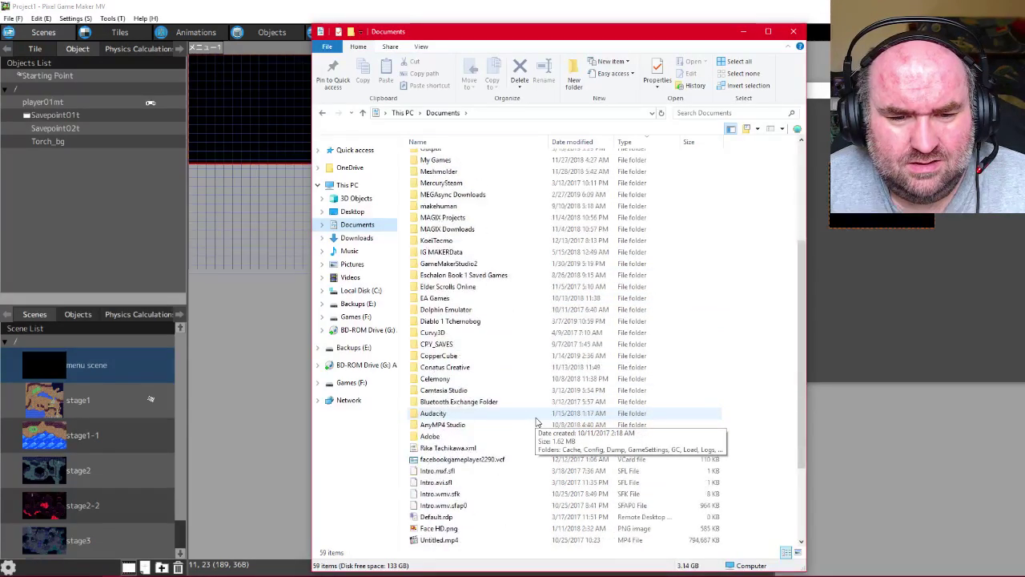
click(628, 5)
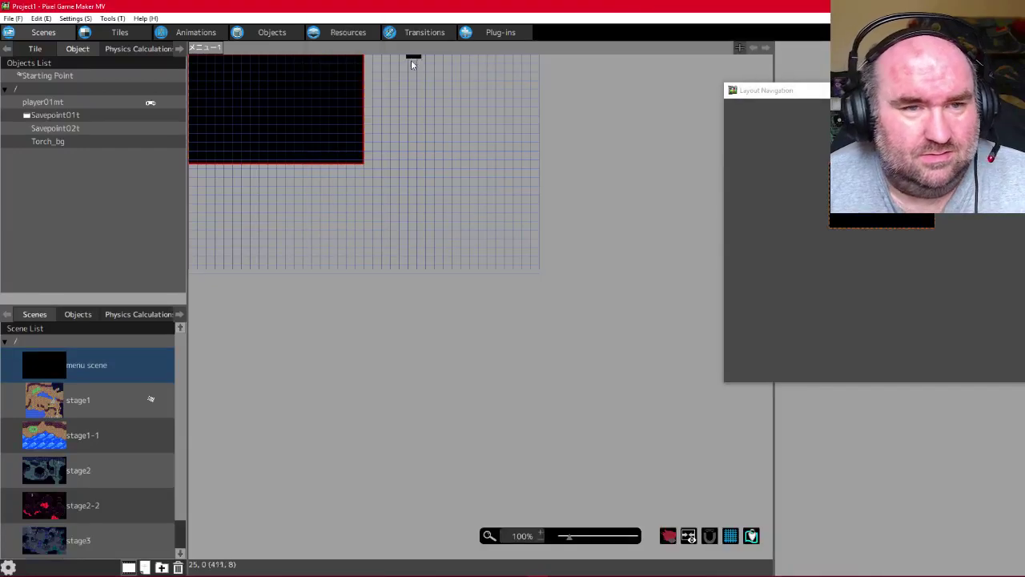
Check the YouTube live dashboard in the browser and return to the Fantasy TopView test play
scroll(384, 453, up, 9)
scroll(465, 355, down, 2)
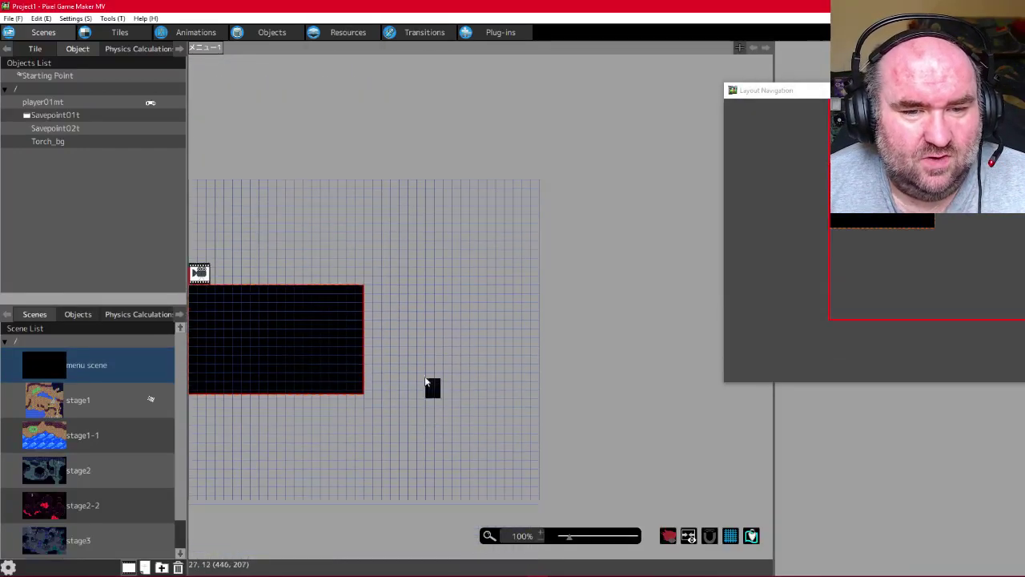
middle_drag(426, 377, 617, 370)
scroll(571, 418, down, 2)
key(alt+Tab)
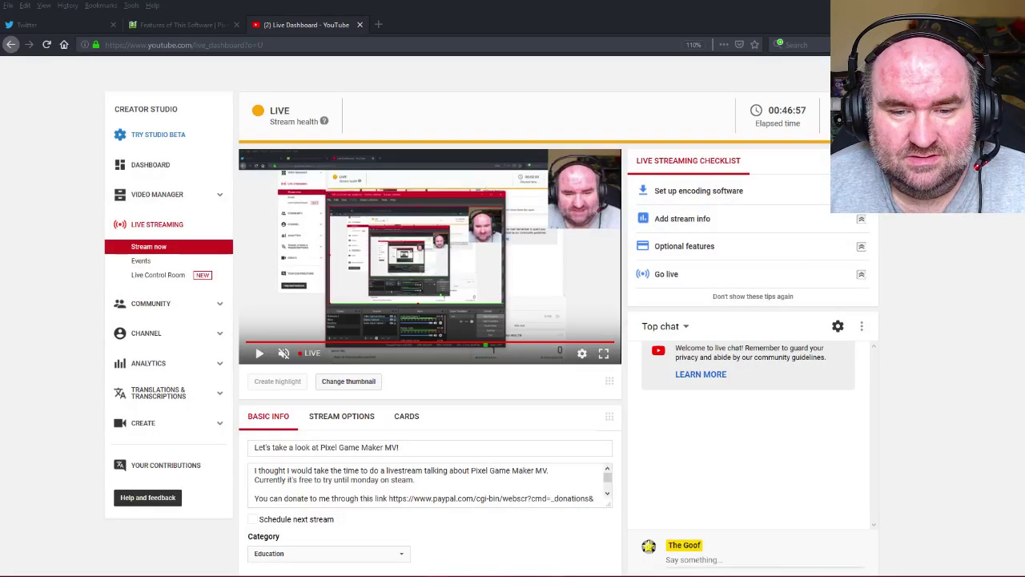
key(alt+Tab)
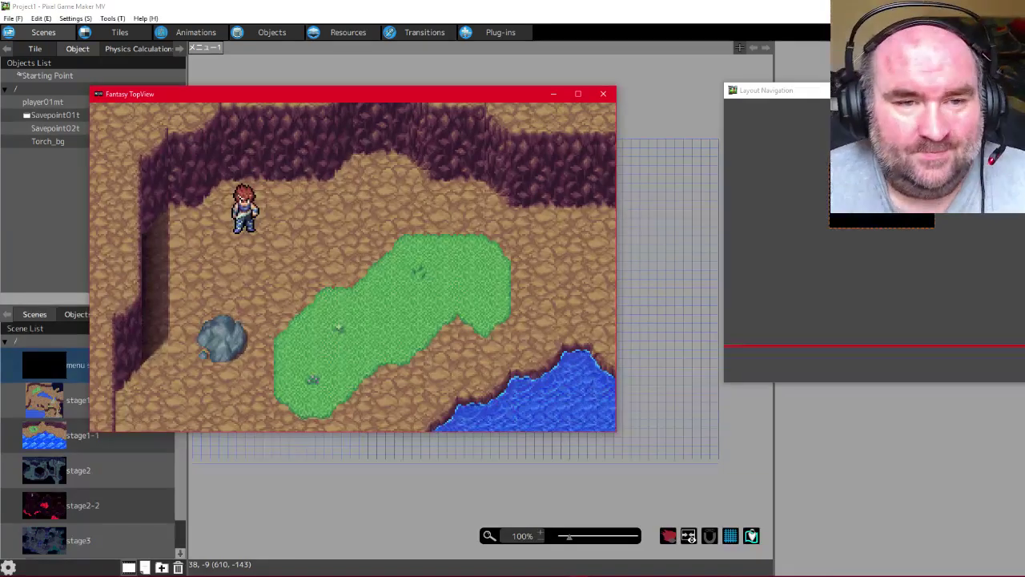
Walk the character from the starting point past the grass patch to the lake's western shore
key(Right)
key(Down)
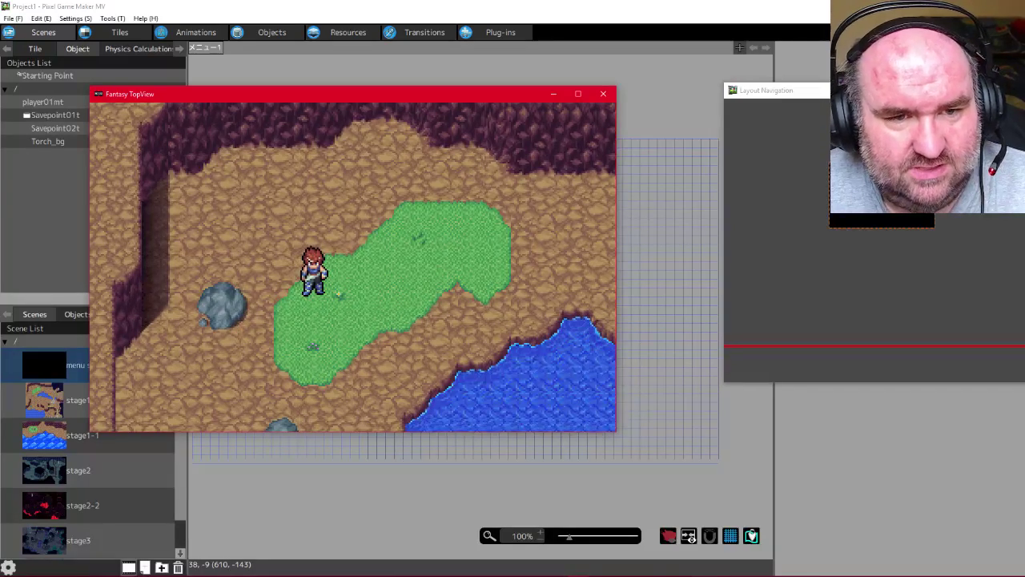
key(Down)
key(Down)
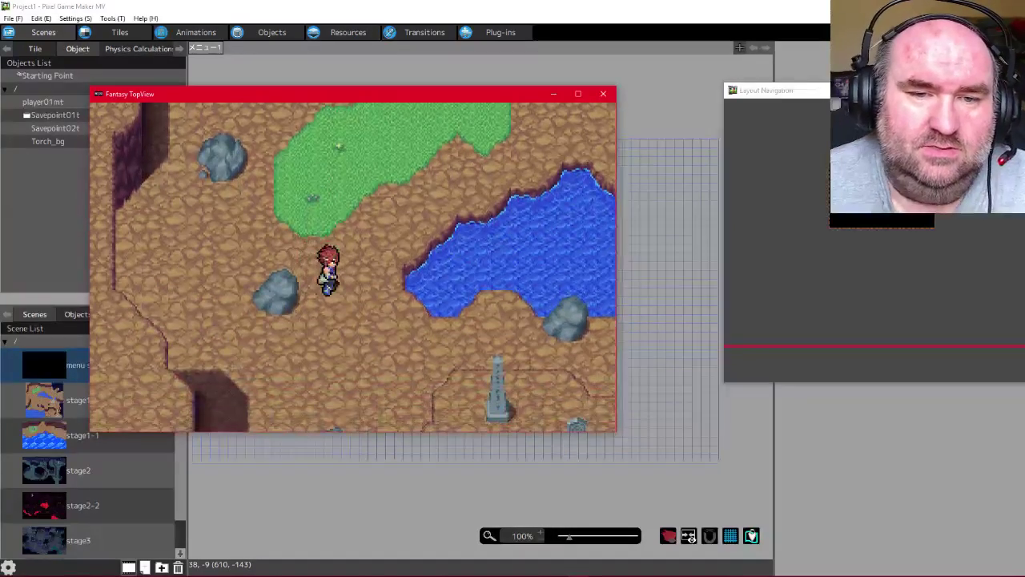
key(Right)
key(Left)
key(Up)
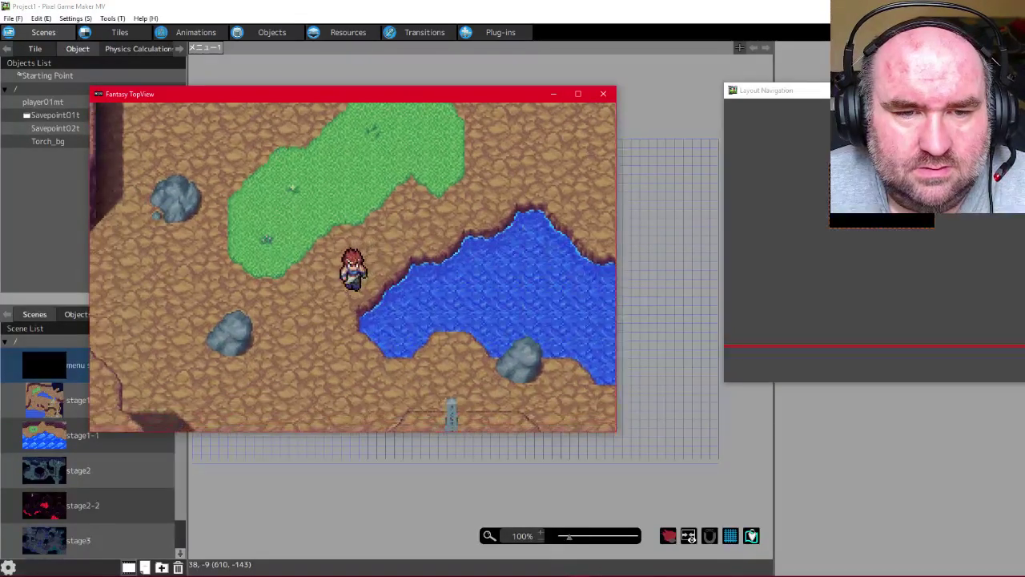
Walk the character around the lake's northern shore towards the pair of obelisks in the east
key(Down)
key(Left)
key(Up)
key(Right)
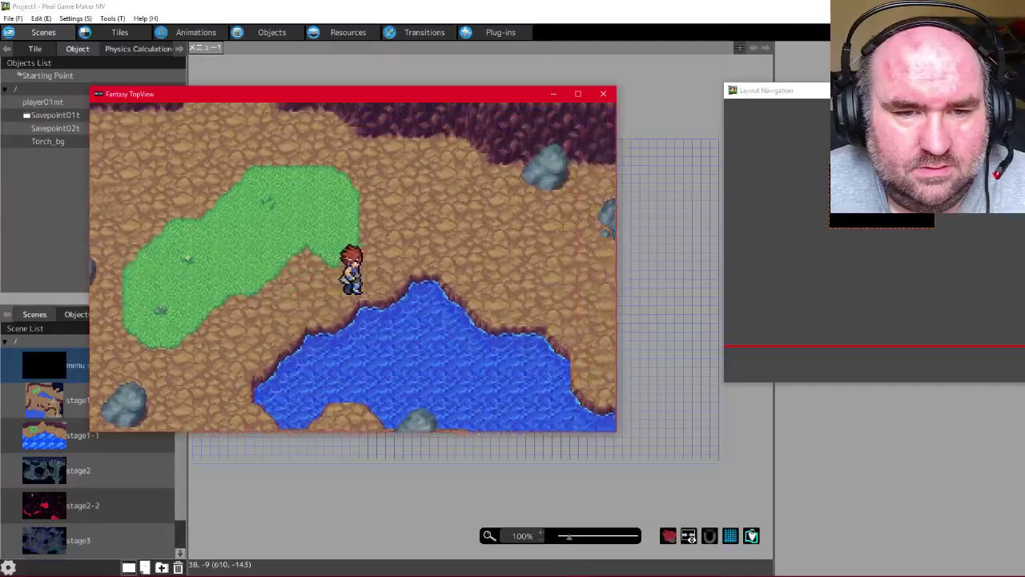
key(Right)
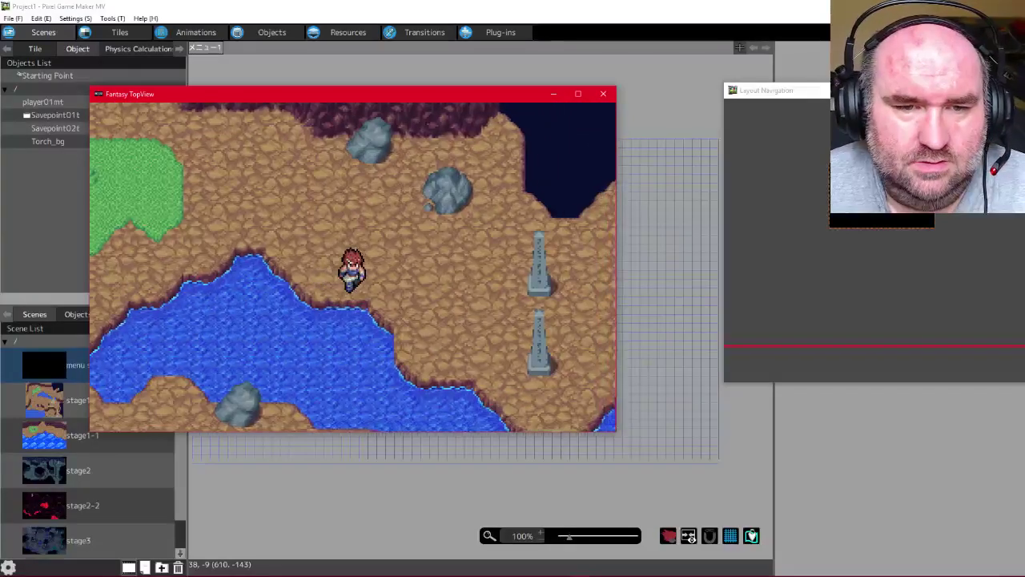
Walk the character south over the stone paving and under the wooden bridge to the ruined walls
key(Down)
key(Down)
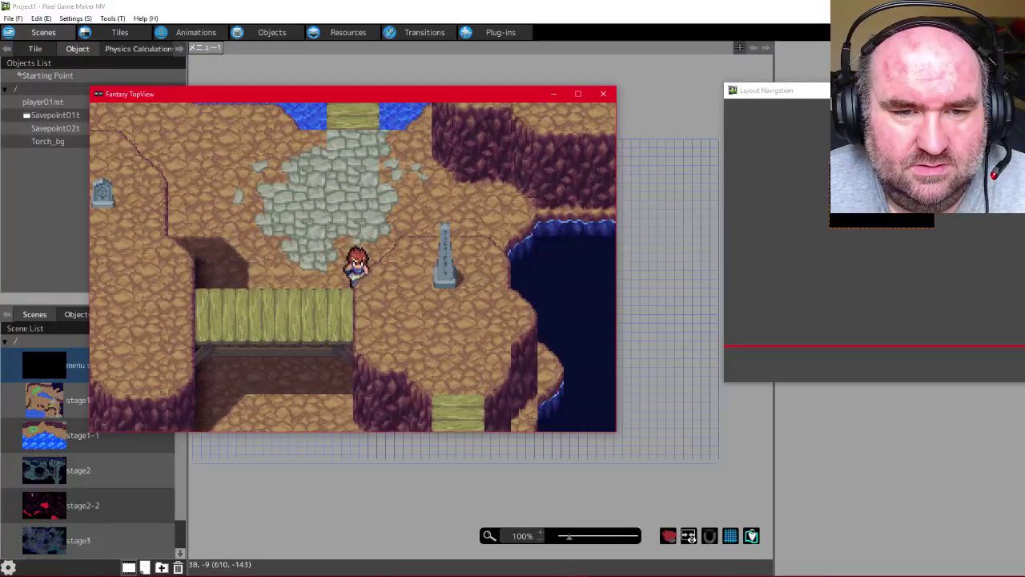
key(Down)
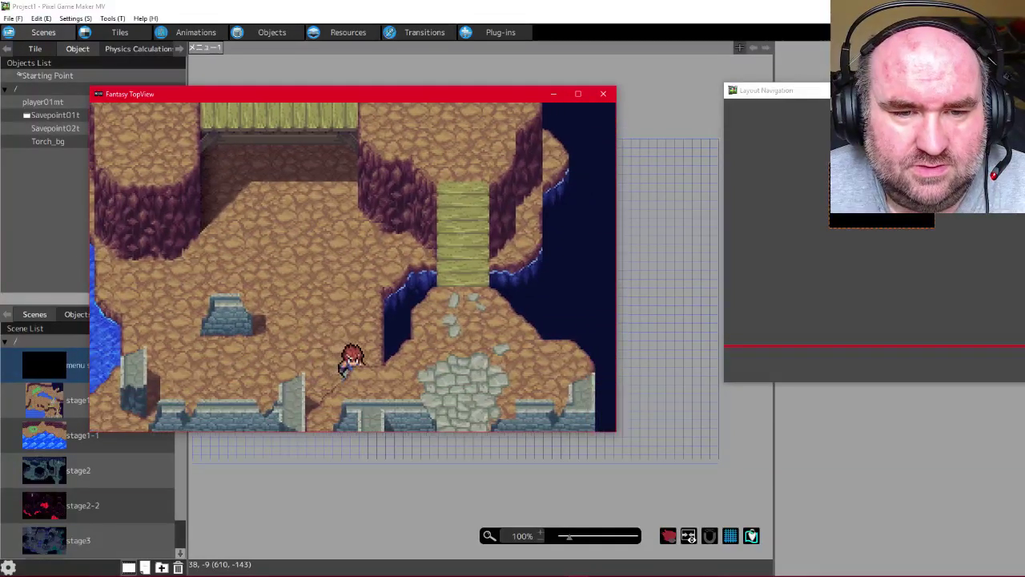
key(Left)
key(Down)
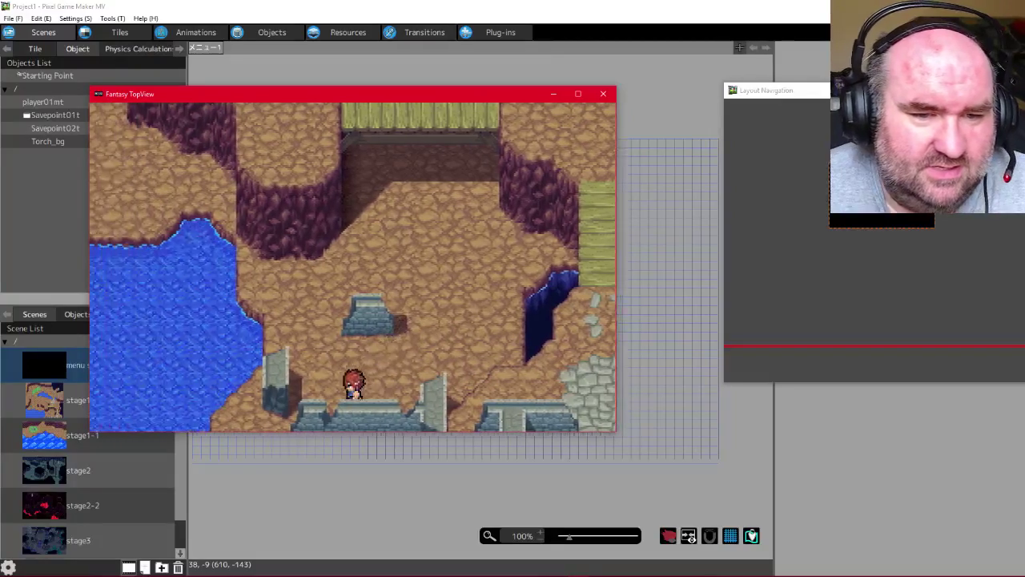
Return north under the bridge, pass the obelisk by the lake, and circle southwest to the gap in the cliff
key(Up)
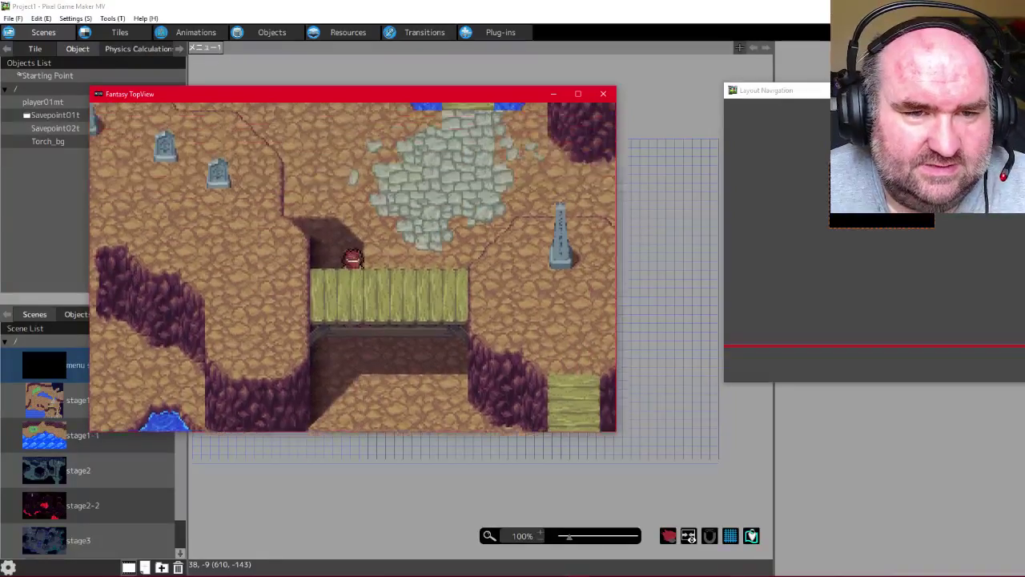
key(Up)
key(Left)
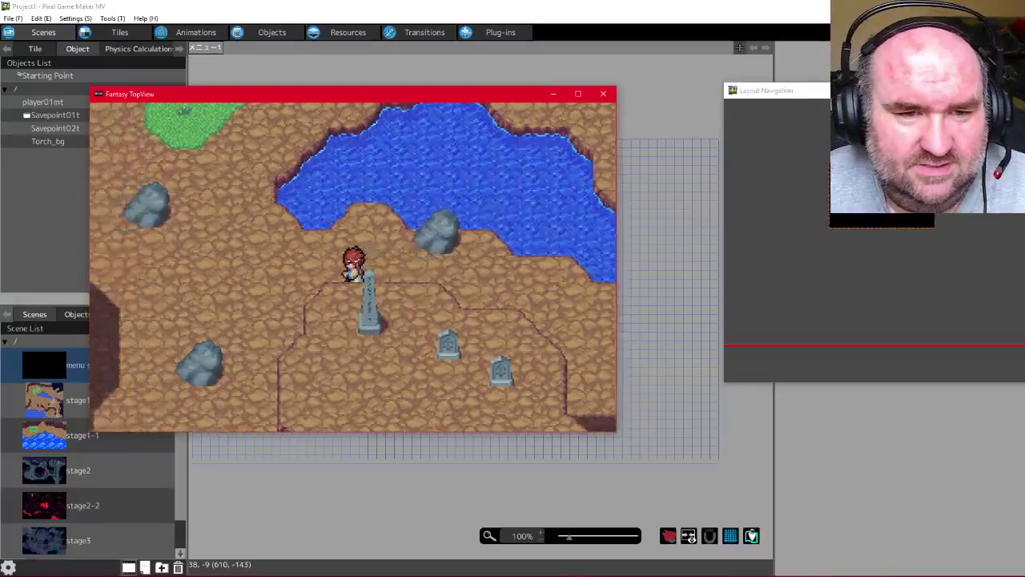
key(Left)
key(Down)
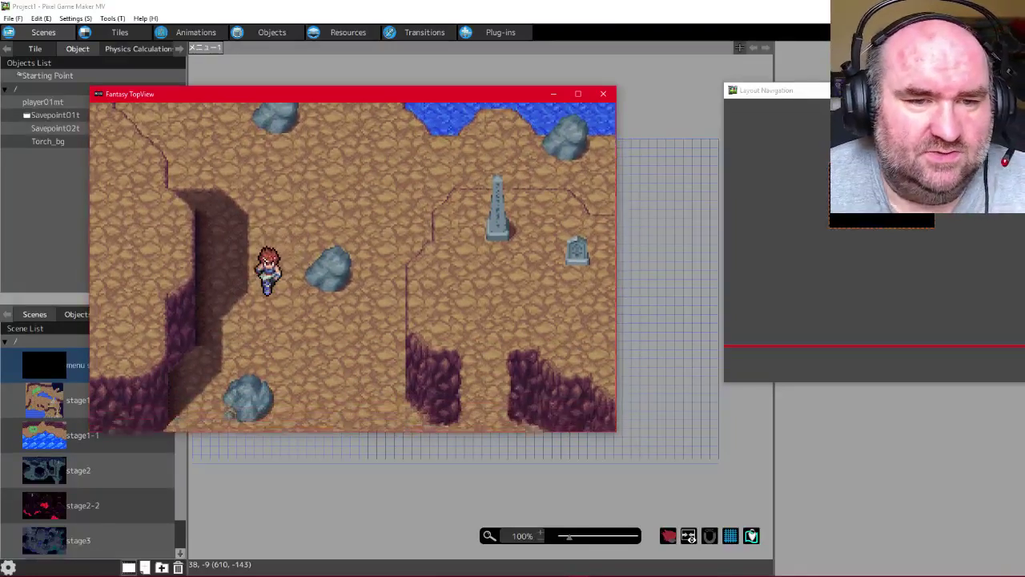
key(Down)
key(Right)
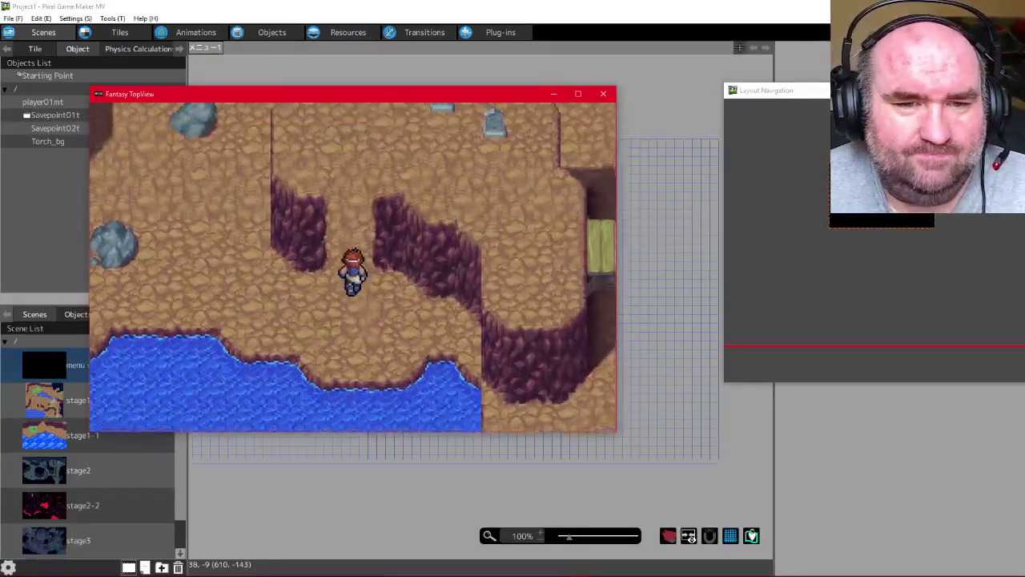
Climb through the cliff gap, cross the wooden bridge, and descend the planked slope into the seaside area
key(Up)
key(Right)
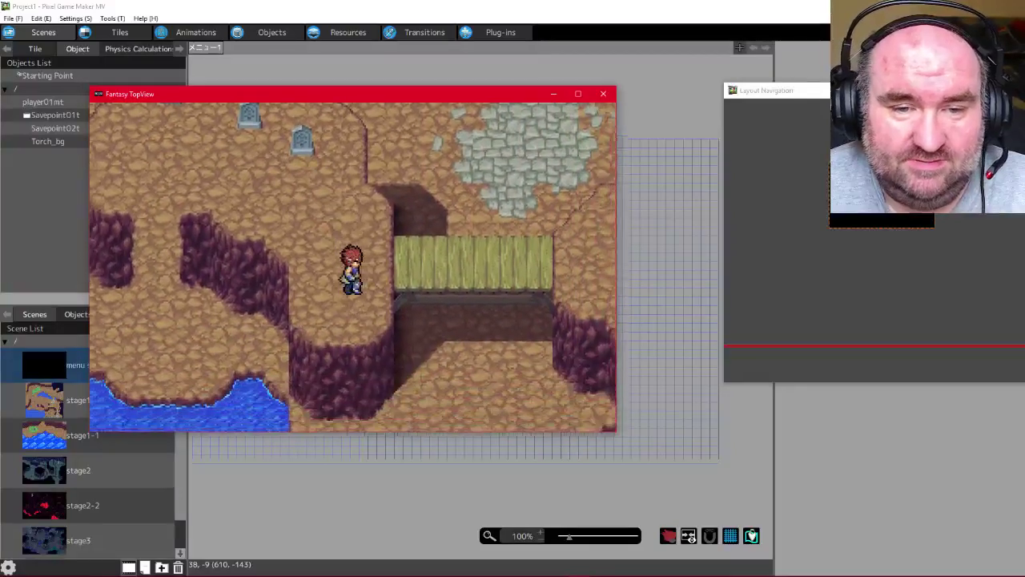
key(Right)
key(Down)
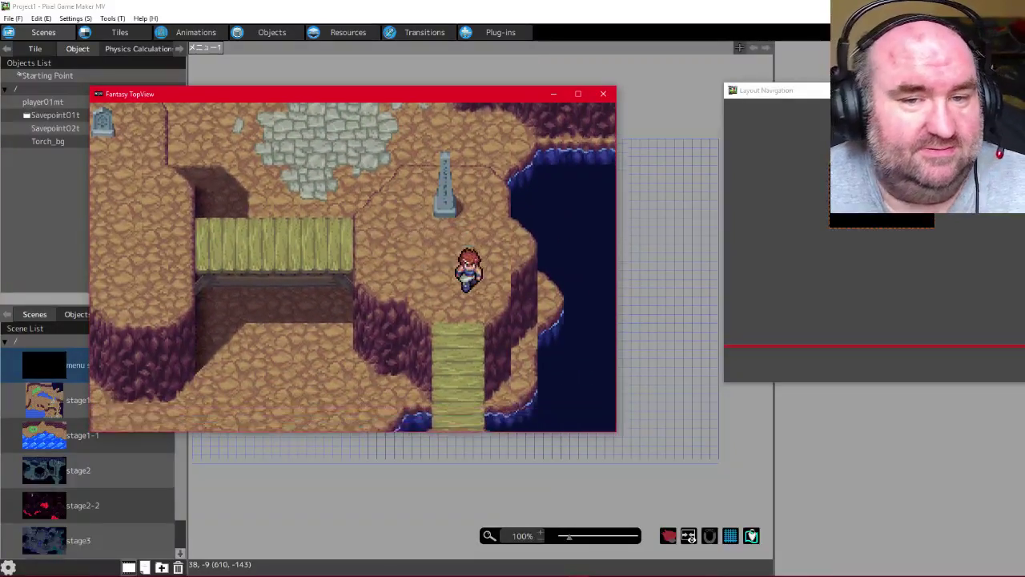
key(Down)
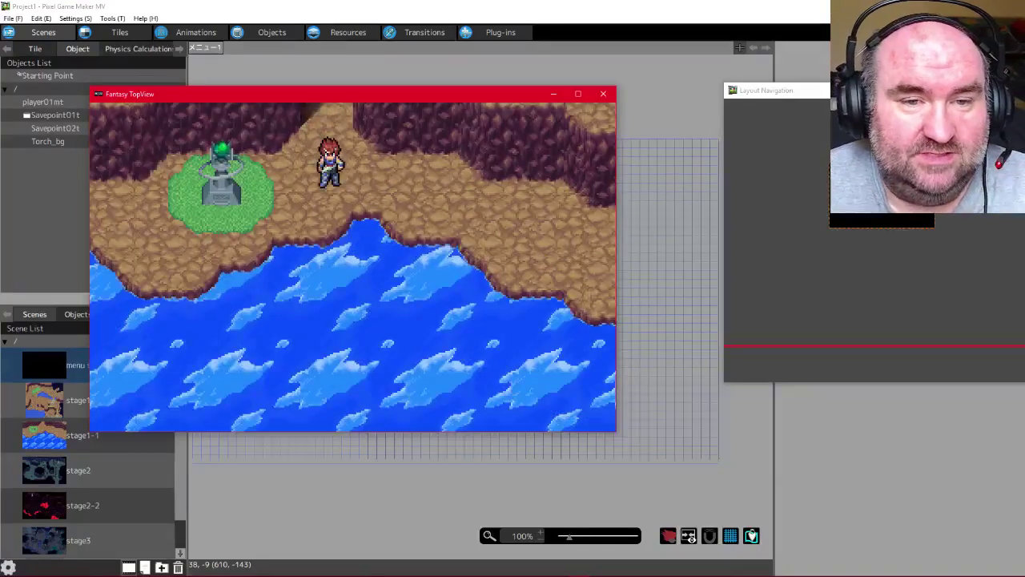
Walk the character up to the green crystal save point by the sea to activate it, and step away
key(Left)
key(Down)
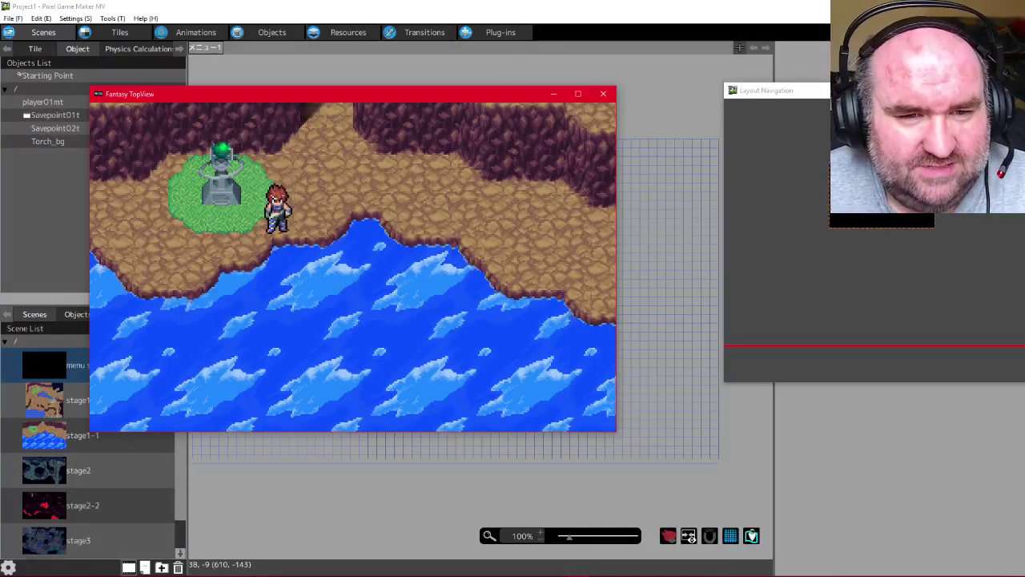
key(Left)
key(Right)
key(Up)
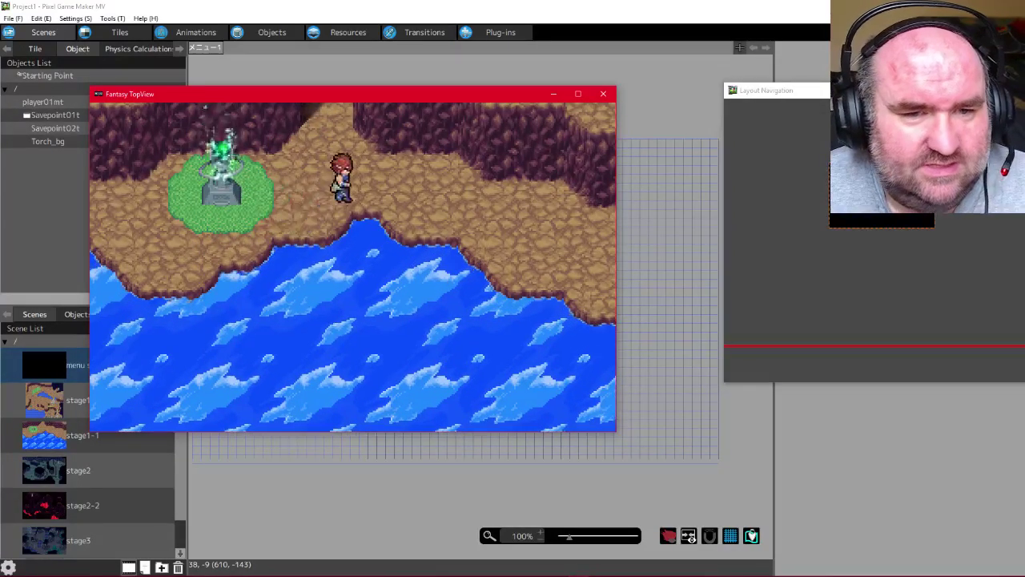
Enter the cave to the east and walk past the chasm to the start of the mine track
key(Right)
key(Down)
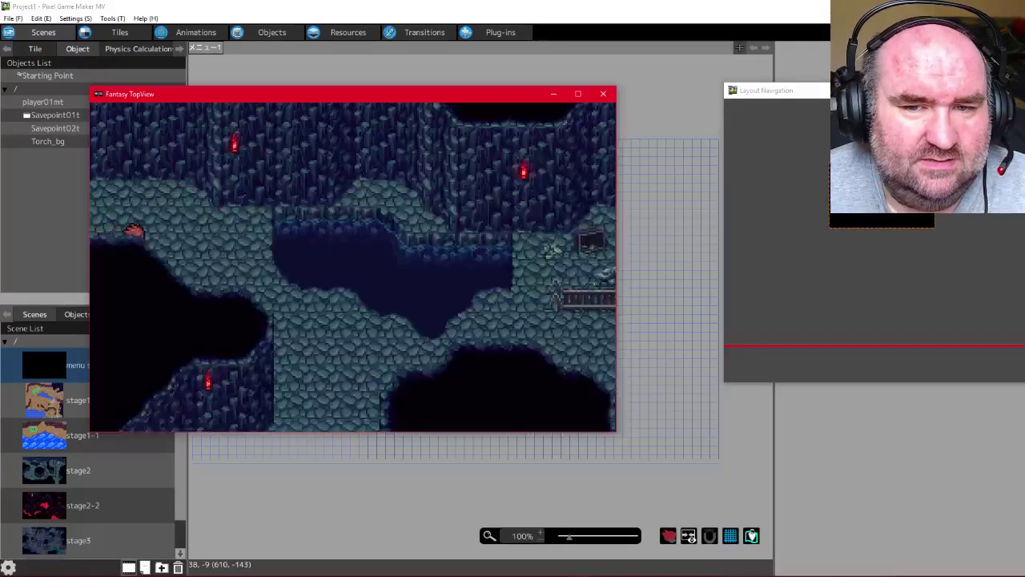
key(Right)
key(Down)
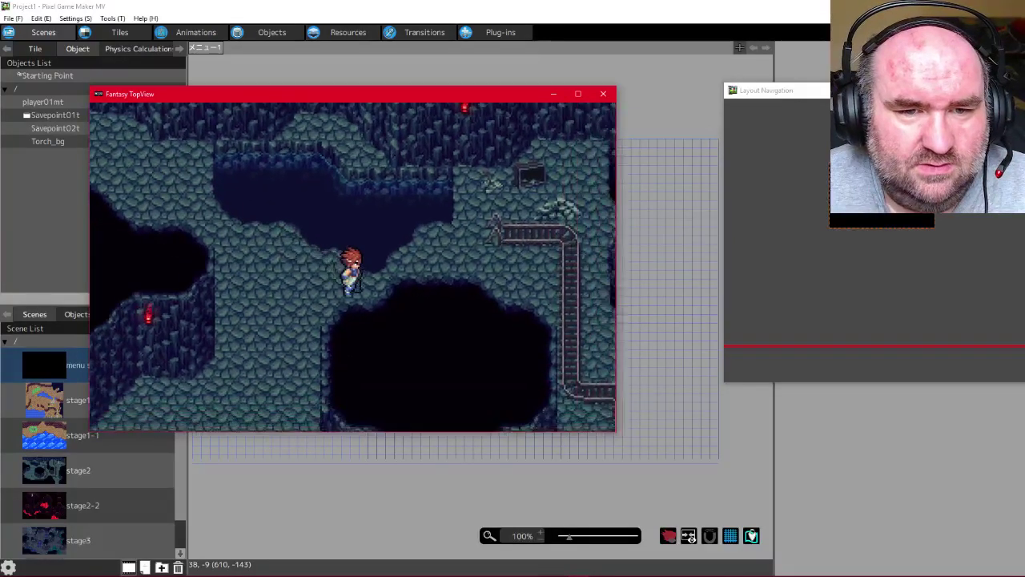
key(Right)
key(Down)
key(Up)
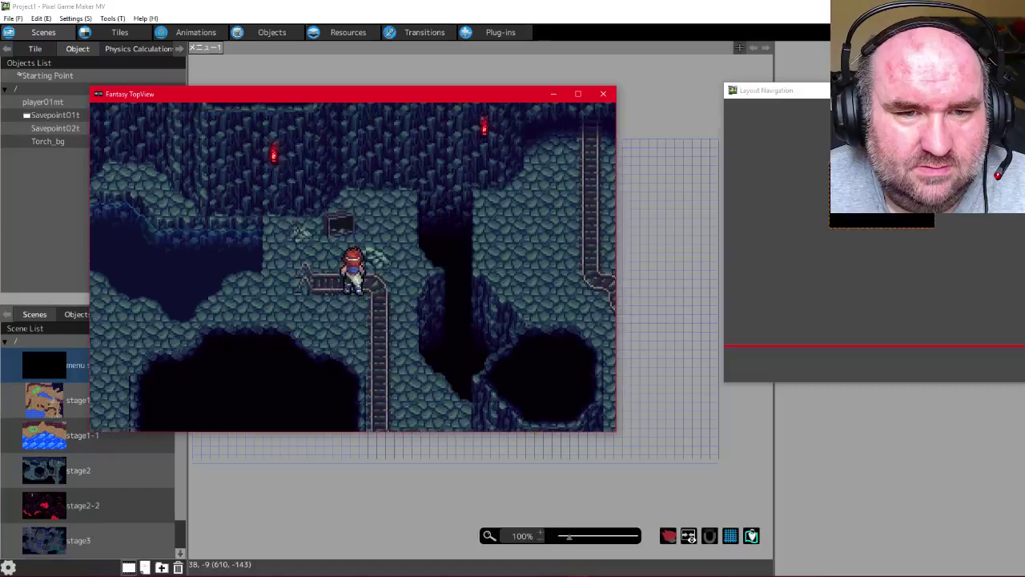
Follow the mine tracks southeast to the junction and up to the mine cart standing on the rails
key(Right)
key(Down)
key(Right)
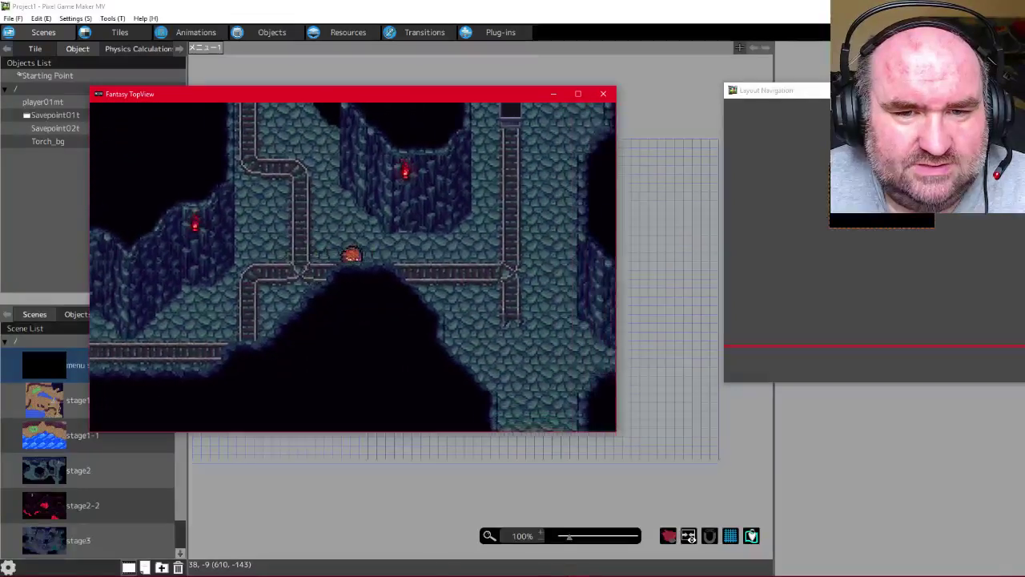
key(Right)
key(Down)
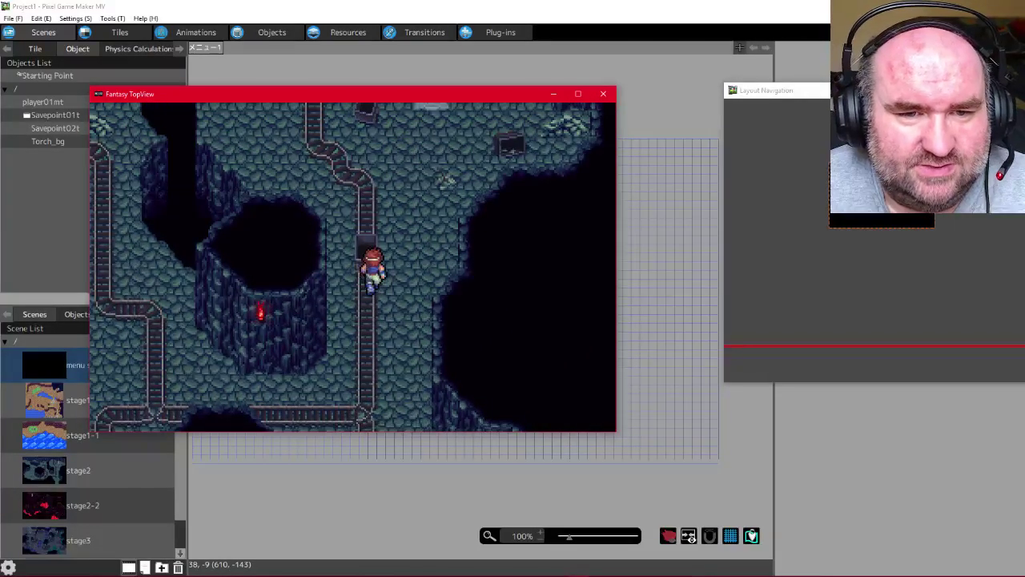
Walk north past the mine cart and activate the green crystal save point in the cave
key(Left)
key(Up)
key(Right)
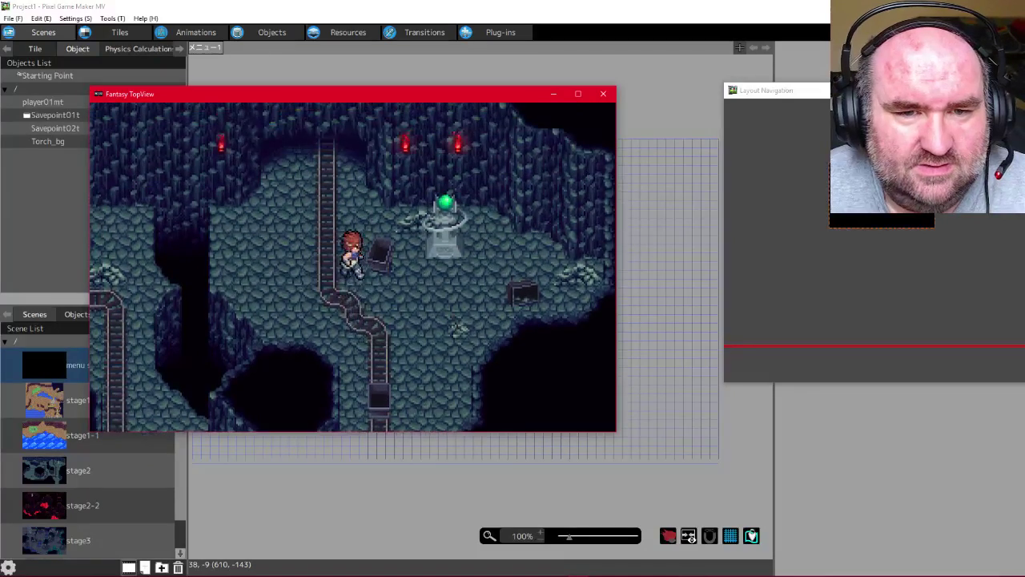
key(Down)
key(Right)
key(Up)
key(Down)
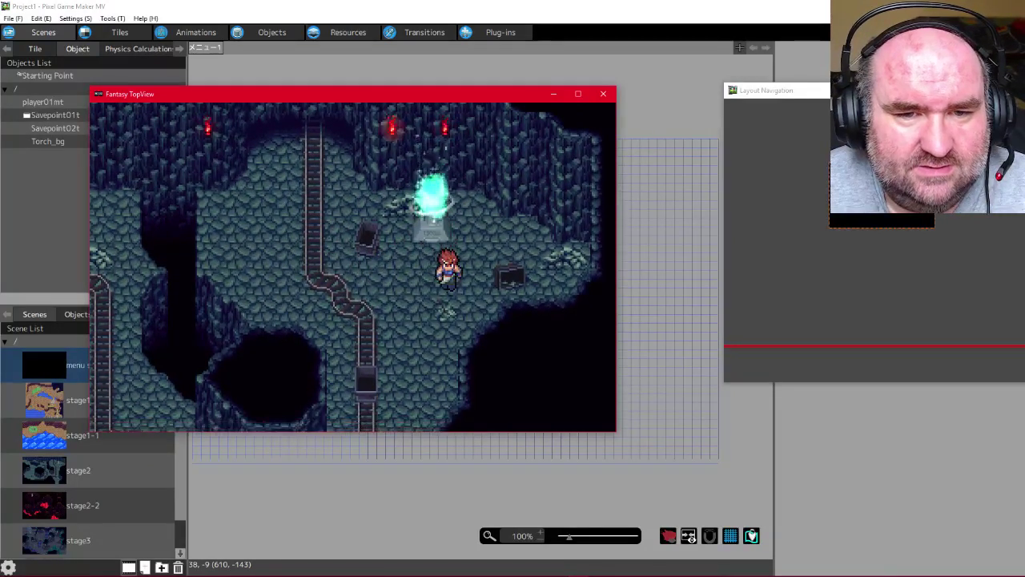
Explore the narrow passage at the cave's southern end and head back up to the track junction
key(Left)
key(Down)
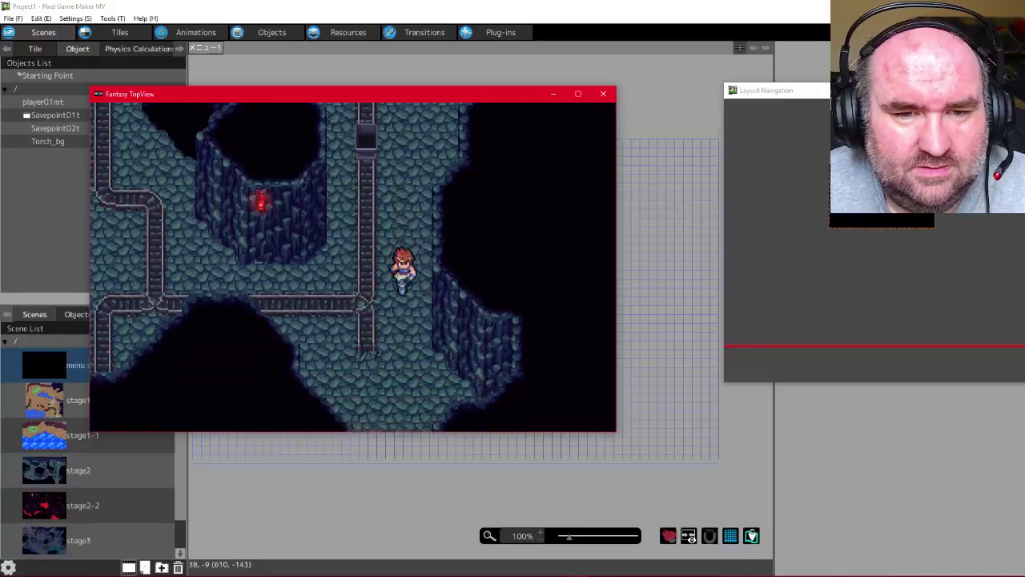
key(Down)
key(Left)
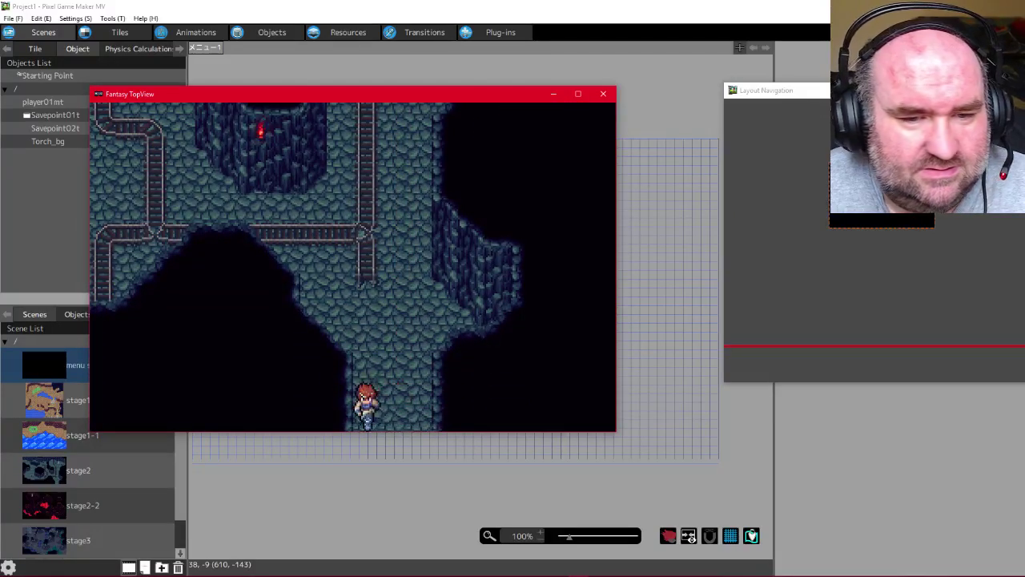
key(Up)
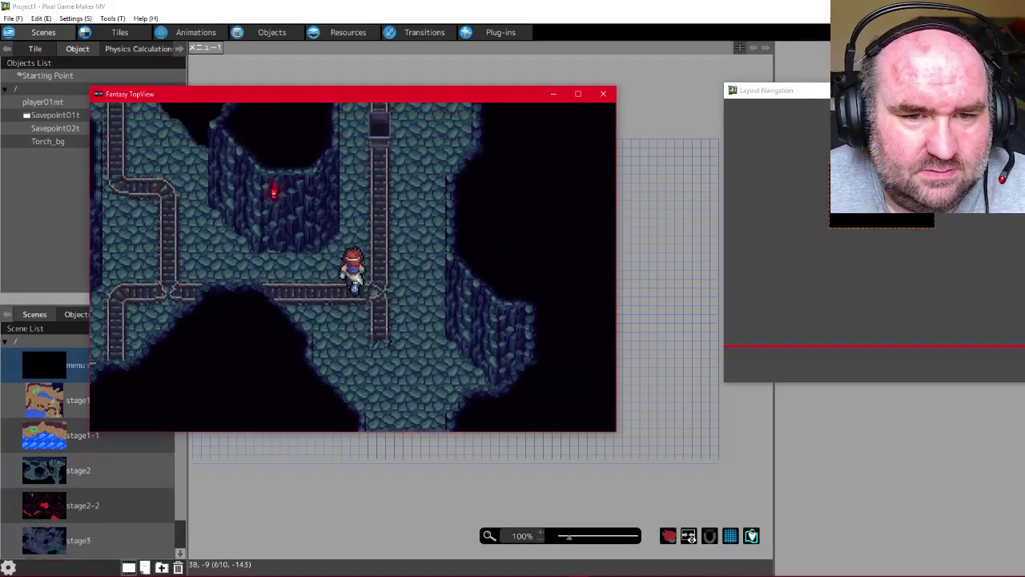
Walk around the rail junction and the short track end south of it in the cave
key(Right)
key(Up)
key(Down)
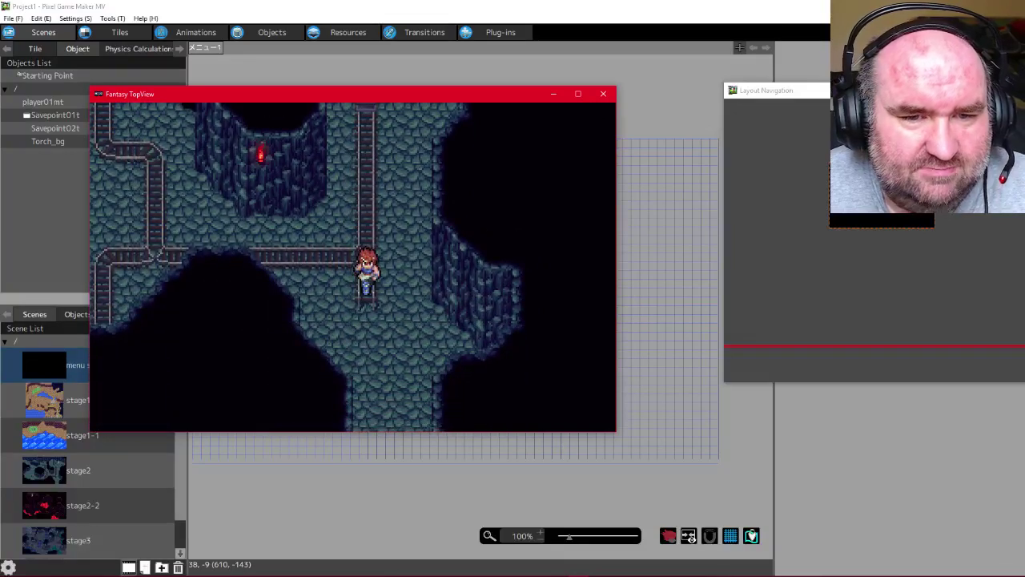
key(Left)
key(Down)
key(Right)
key(Left)
key(Up)
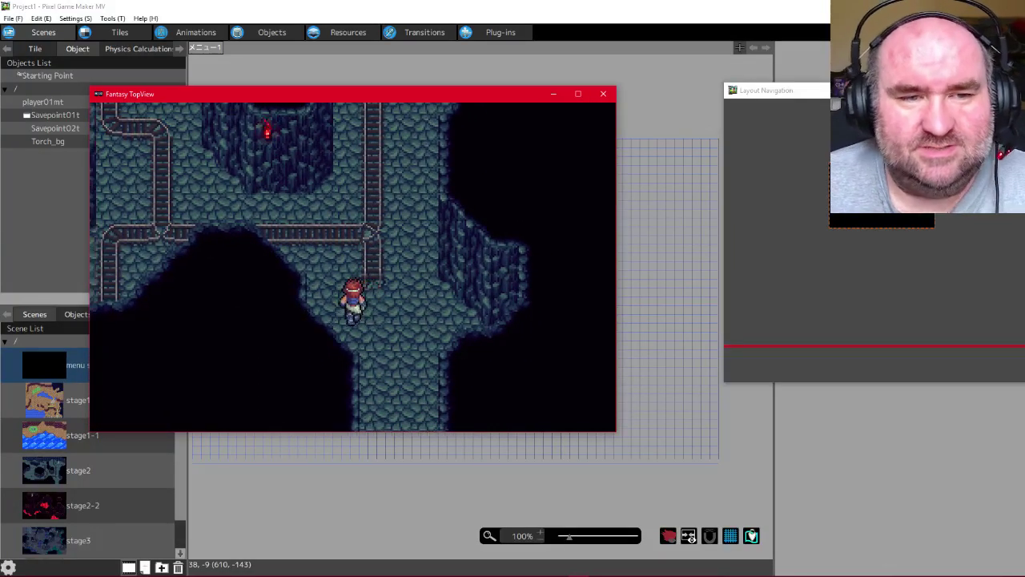
Walk north past the mine cart into the lava cave and up its narrow passage to the green crystal save point
key(Up)
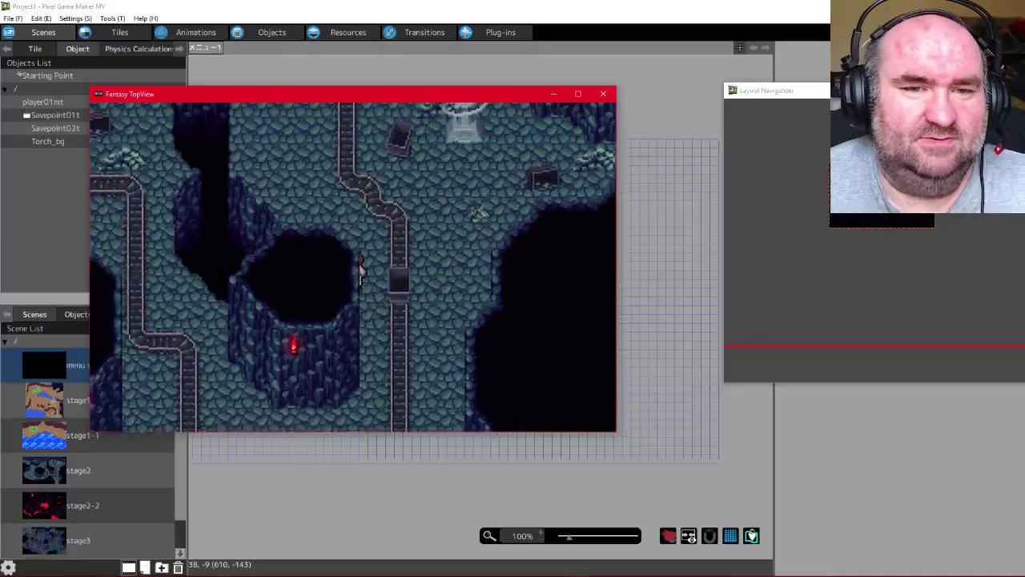
key(Up)
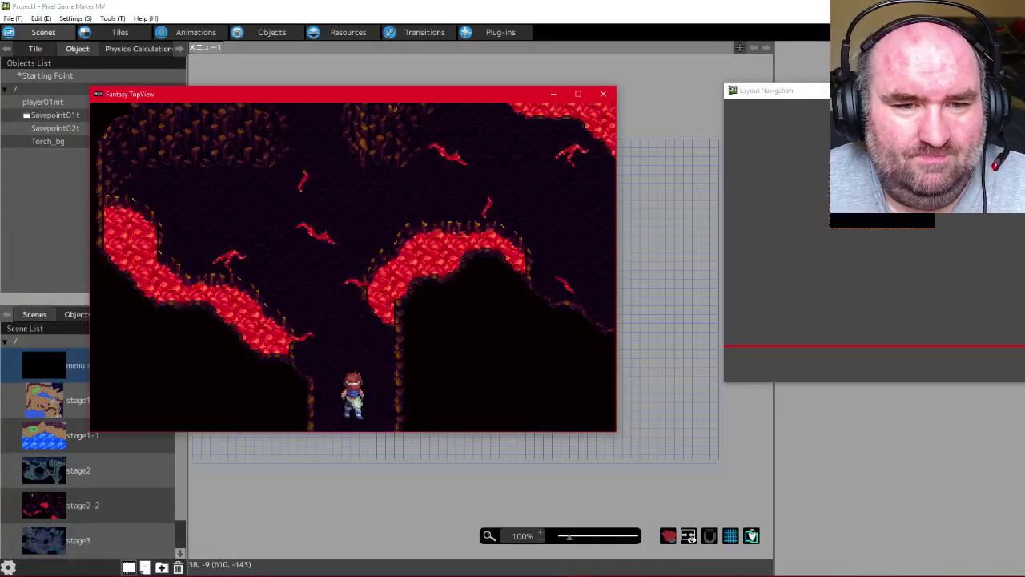
key(Up)
key(Left)
key(Up)
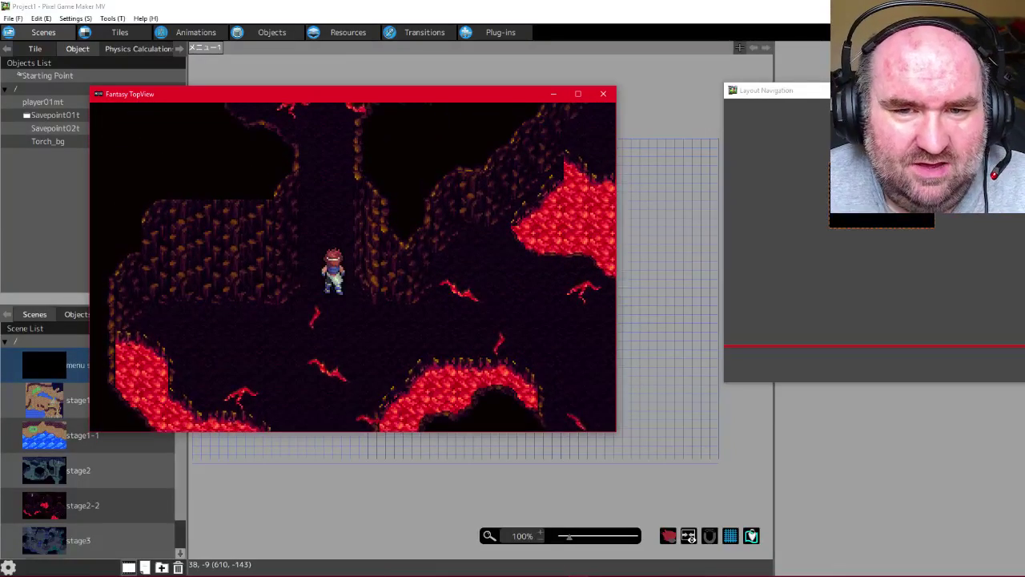
key(Up)
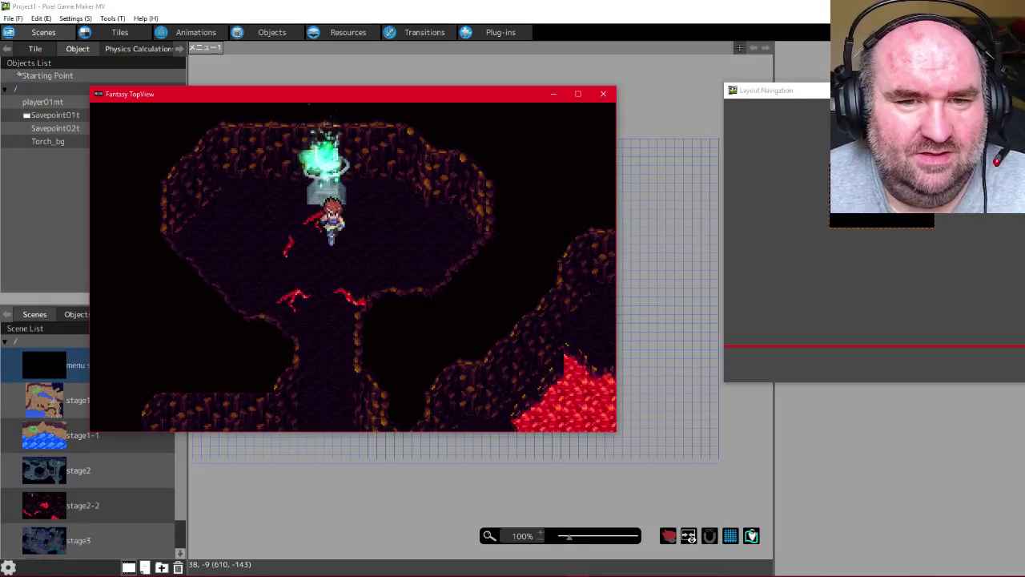
Head back south and east around the large lava pool, exploring the alcove north of it
key(Down)
key(Right)
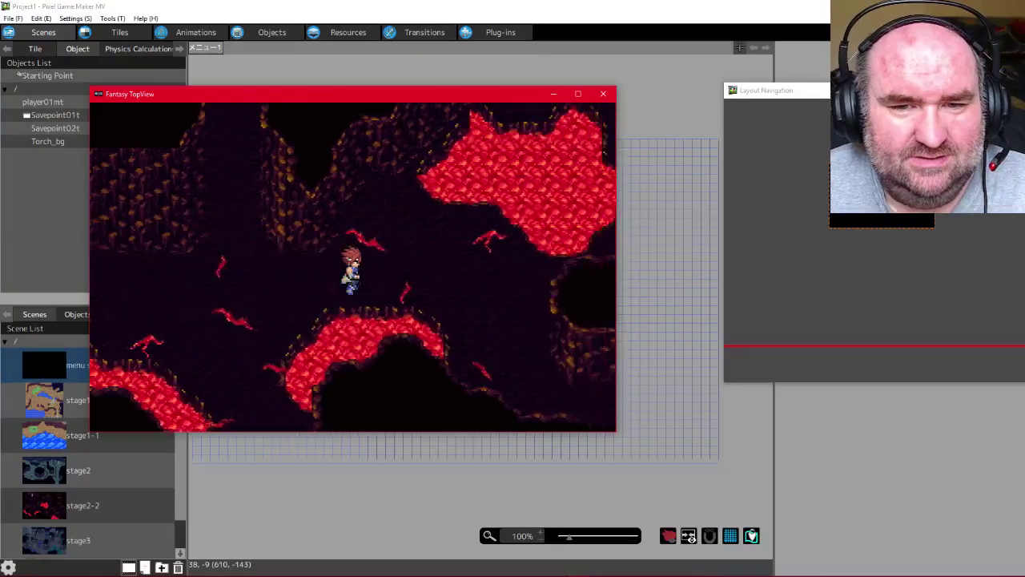
key(Right)
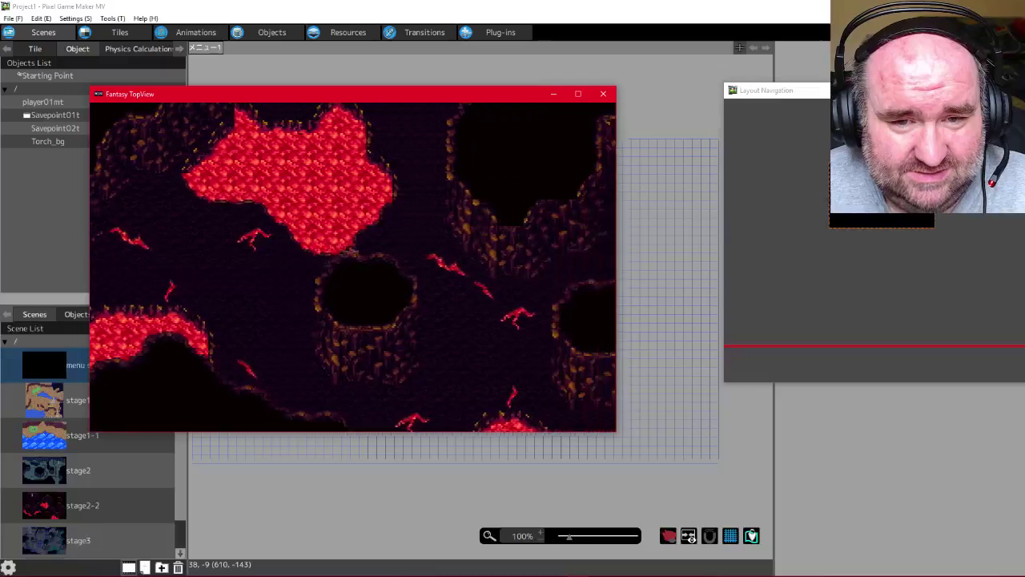
key(Up)
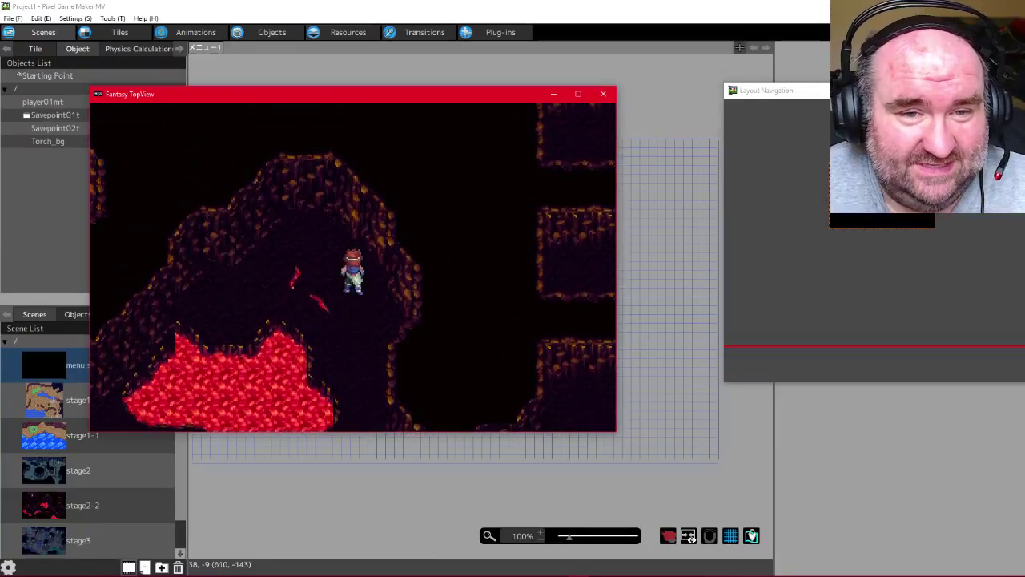
key(Down)
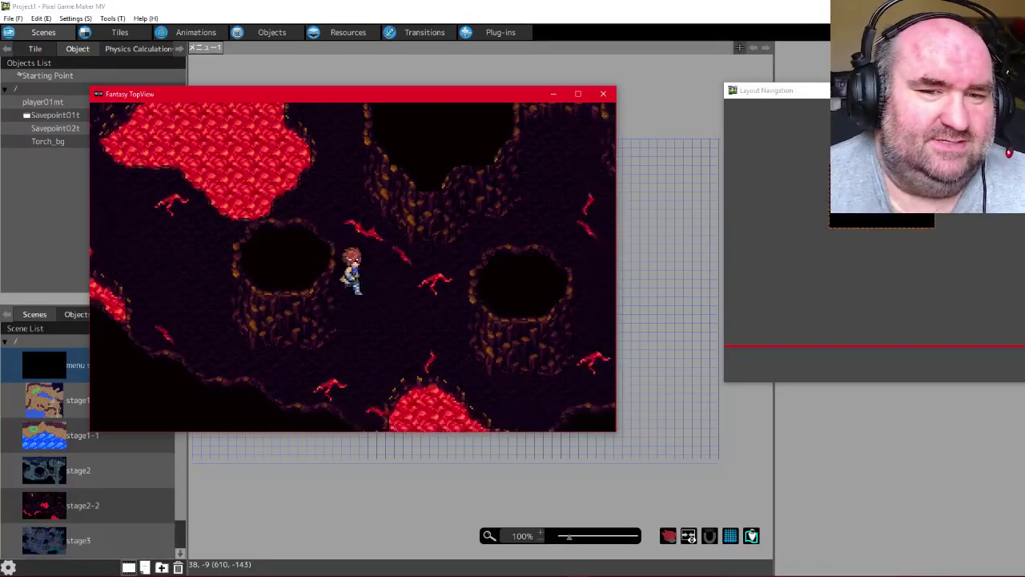
Walk east past the rock pillars and north out of the lava cave into the dark stone castle
key(Right)
key(Up)
key(Left)
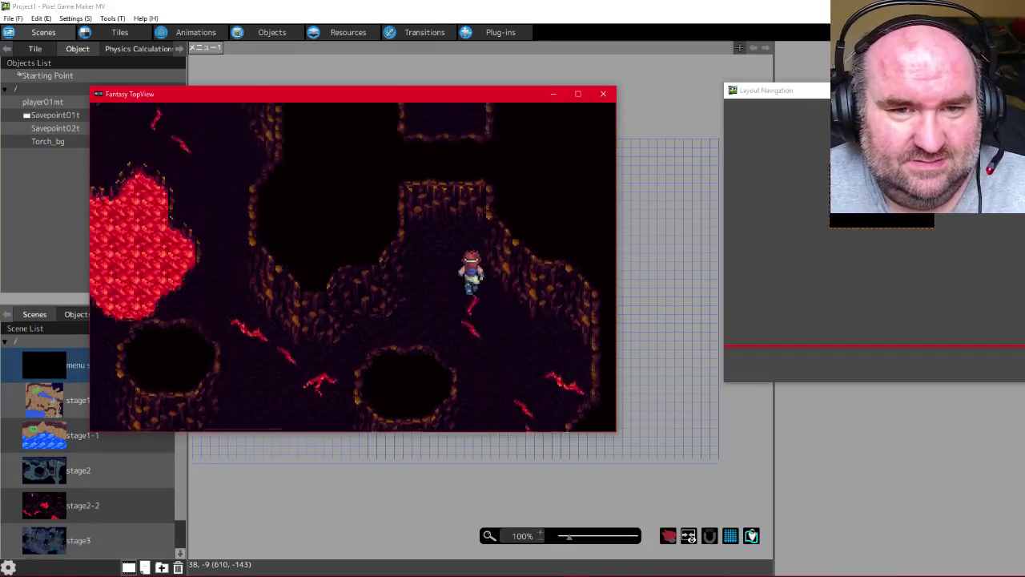
key(Up)
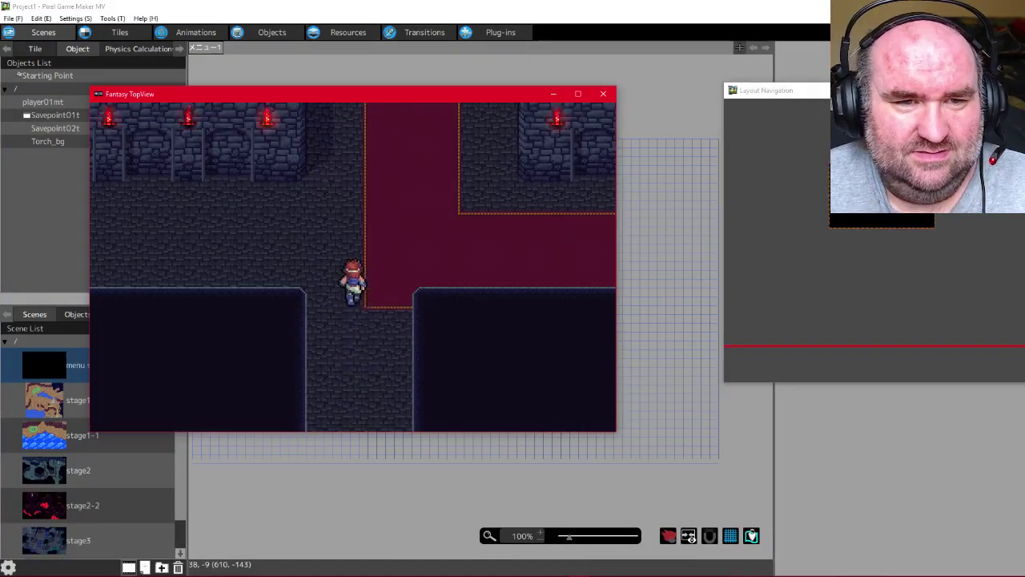
Follow the castle's red carpet north under the bridge and up to the raised platform at its end
key(Up)
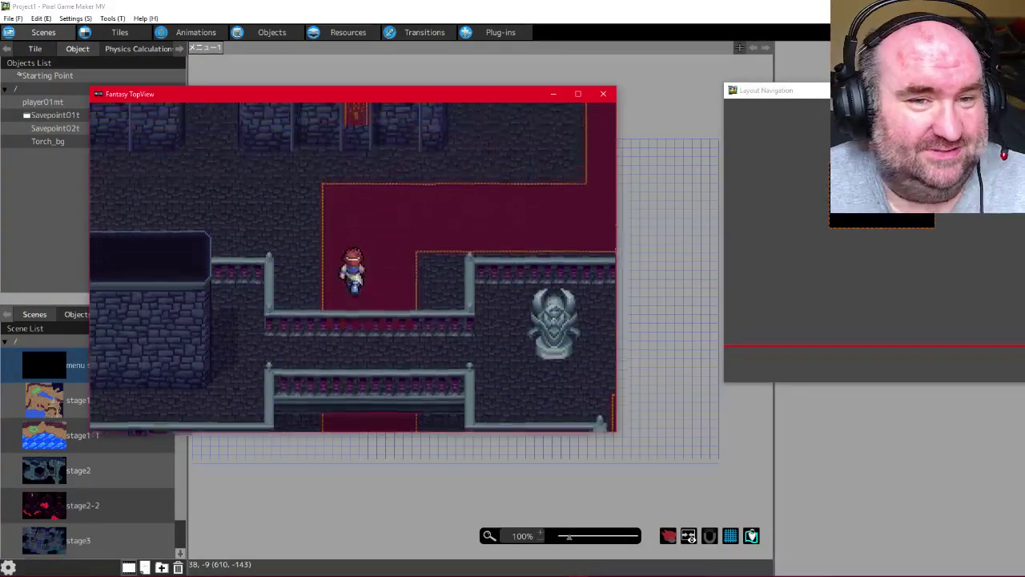
key(Right)
key(Up)
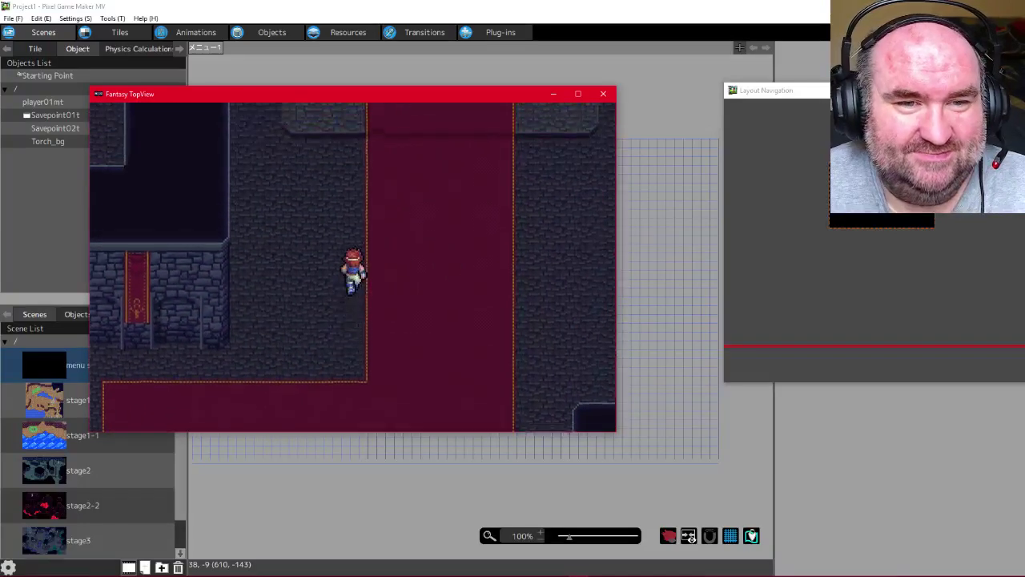
key(Up)
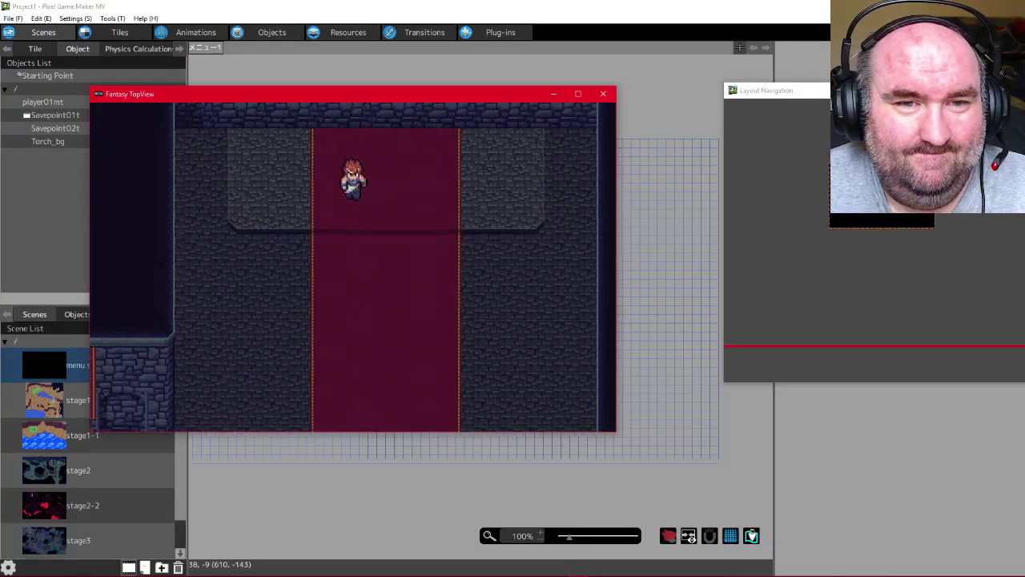
Return south along the carpet and go west into the northward corridor between the two wall torches
key(Down)
key(Left)
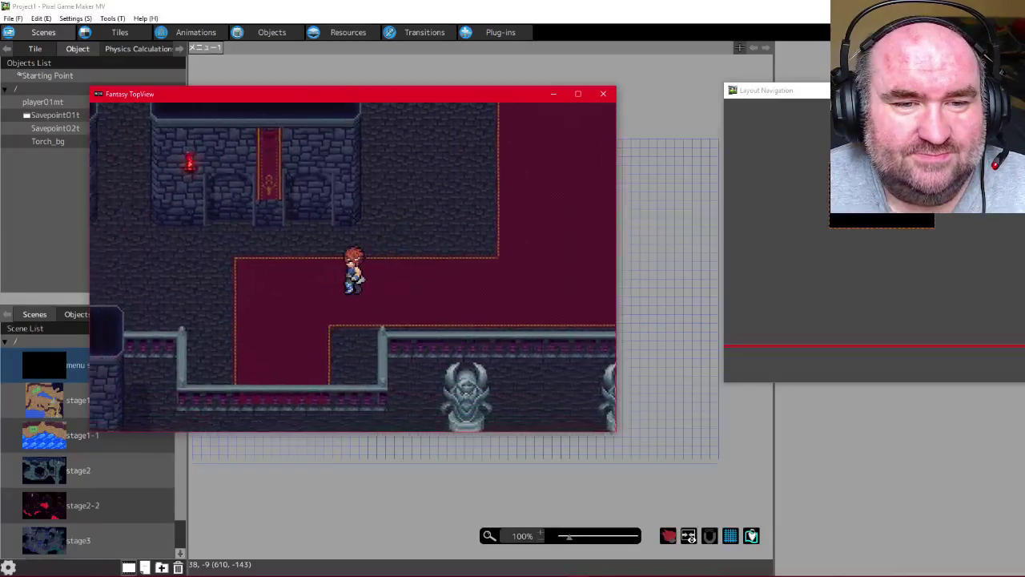
key(Left)
key(Up)
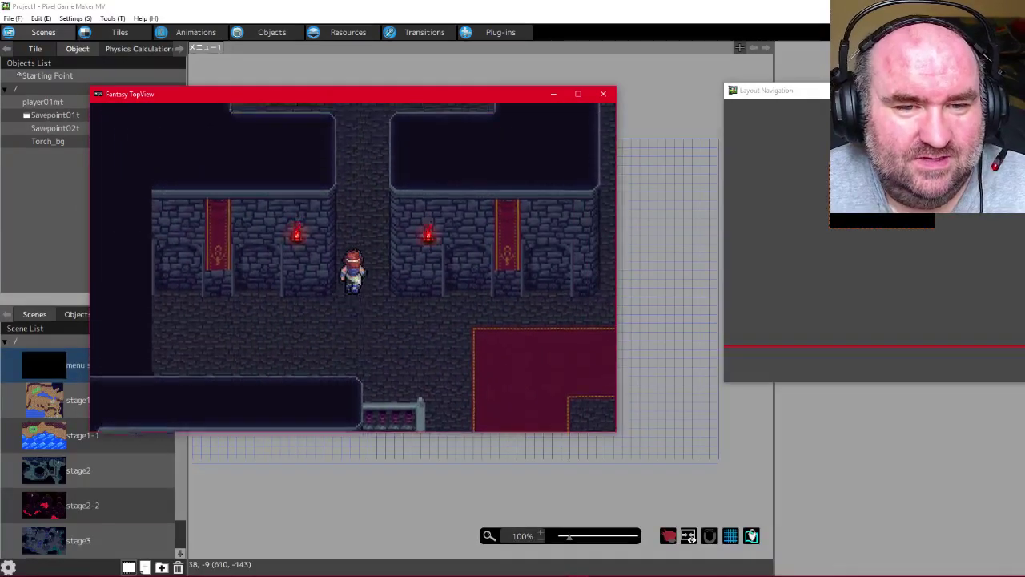
key(Up)
key(Down)
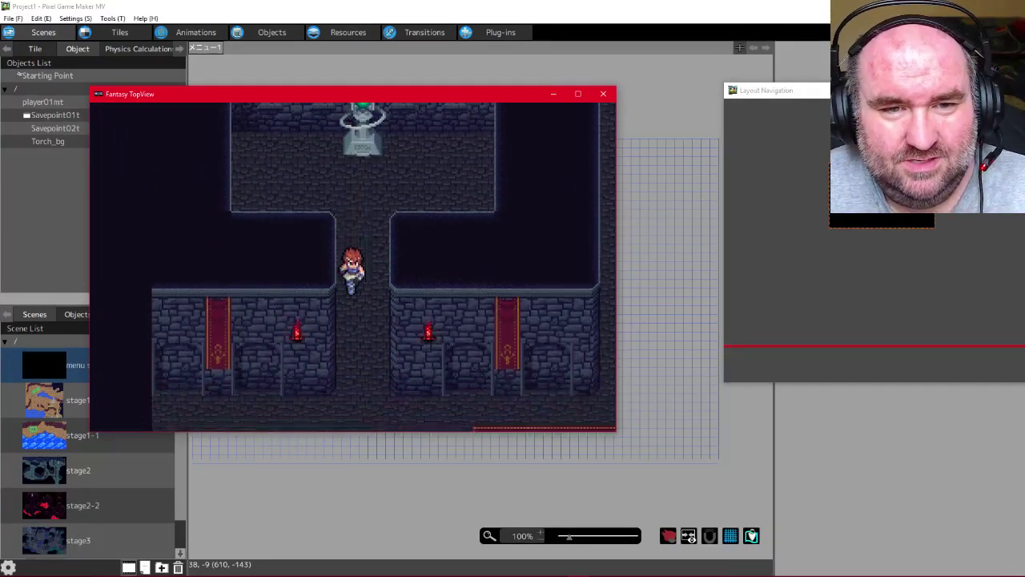
Walk past the green crystal save point onto the room's back wall and test moving across it in both directions
key(Up)
key(Left)
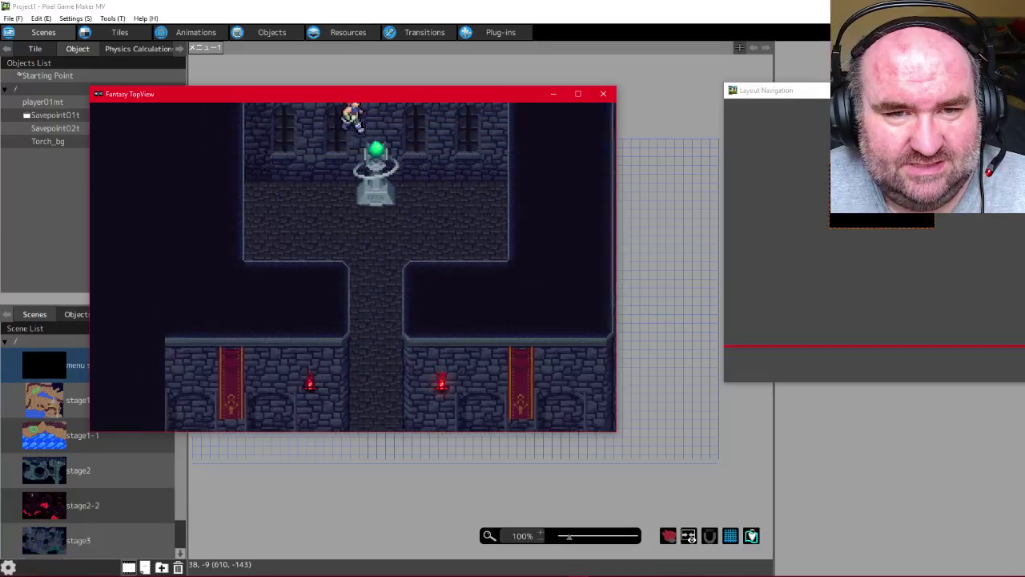
key(Down)
key(Left)
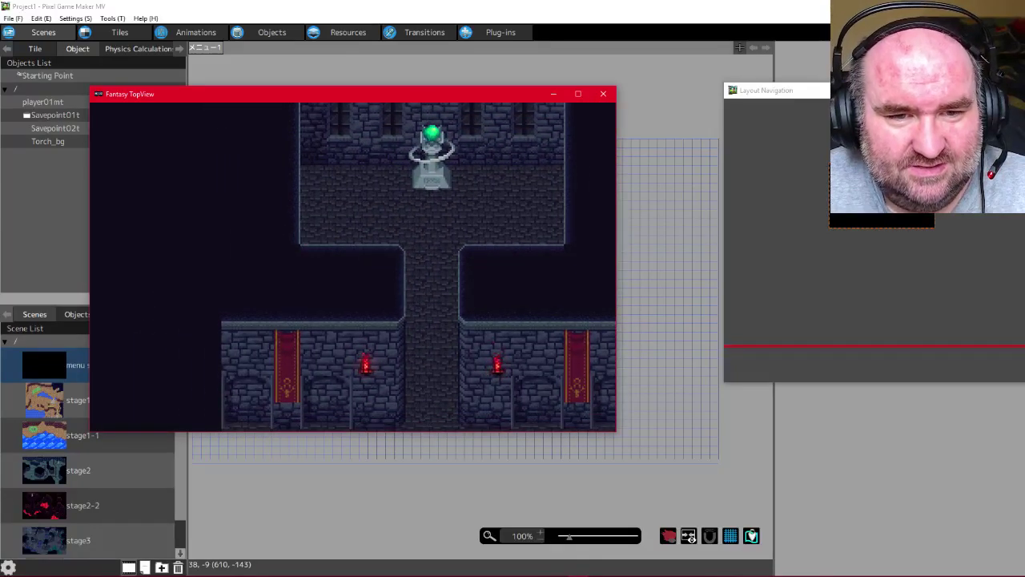
key(Right)
key(Up)
key(Down)
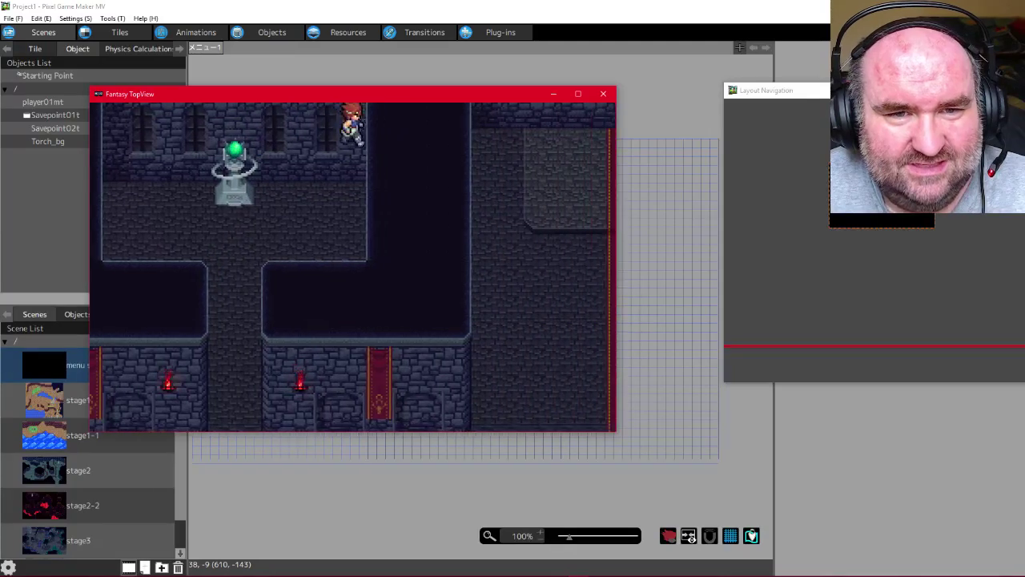
Leave the save point room through its southern corridor and look toward the hall's west end
key(Left)
key(Down)
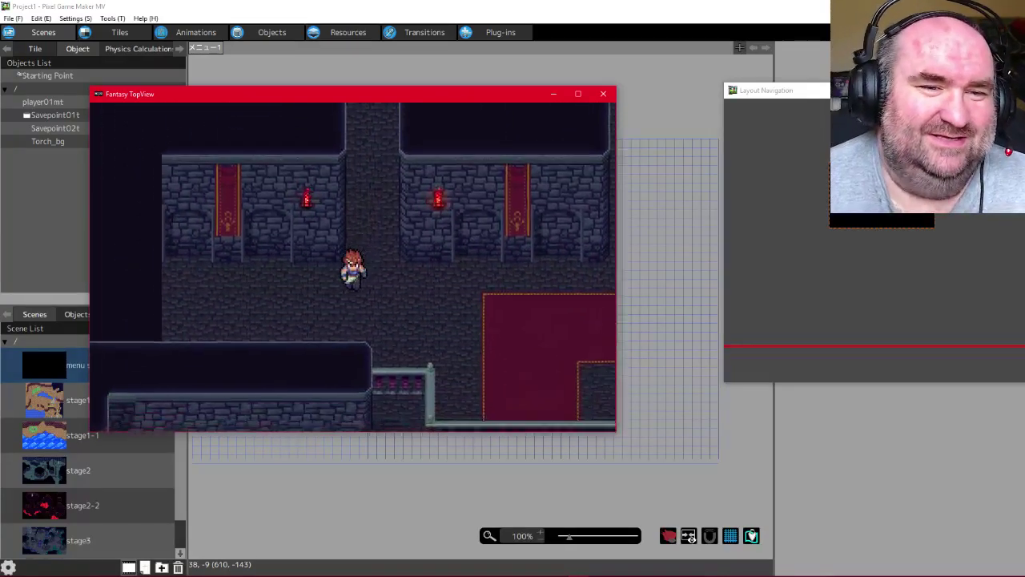
key(Left)
key(Right)
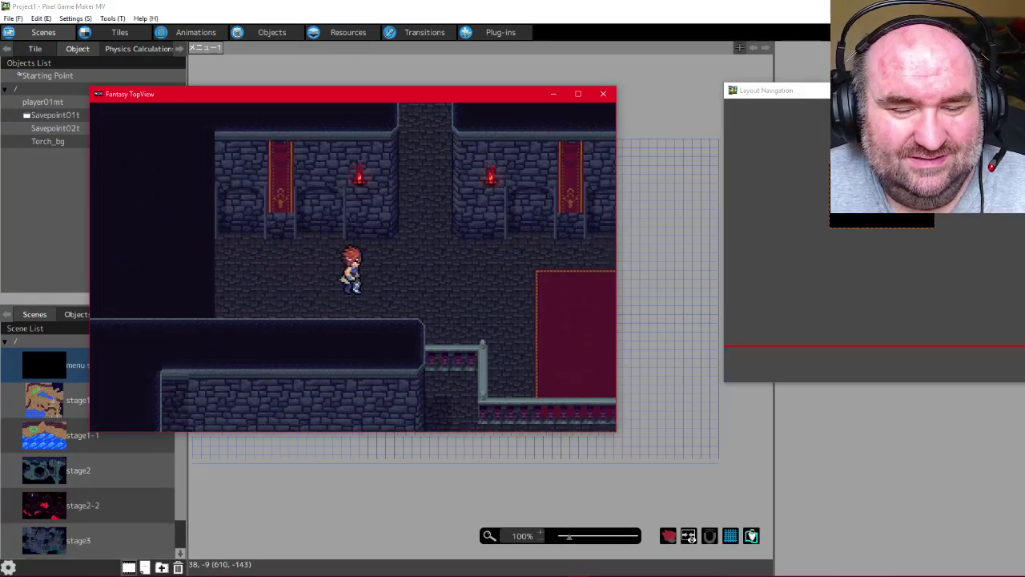
Walk south along the carpet under the bridge and explore the torch-lit hall to the west before returning to the carpet
key(Down)
key(Down)
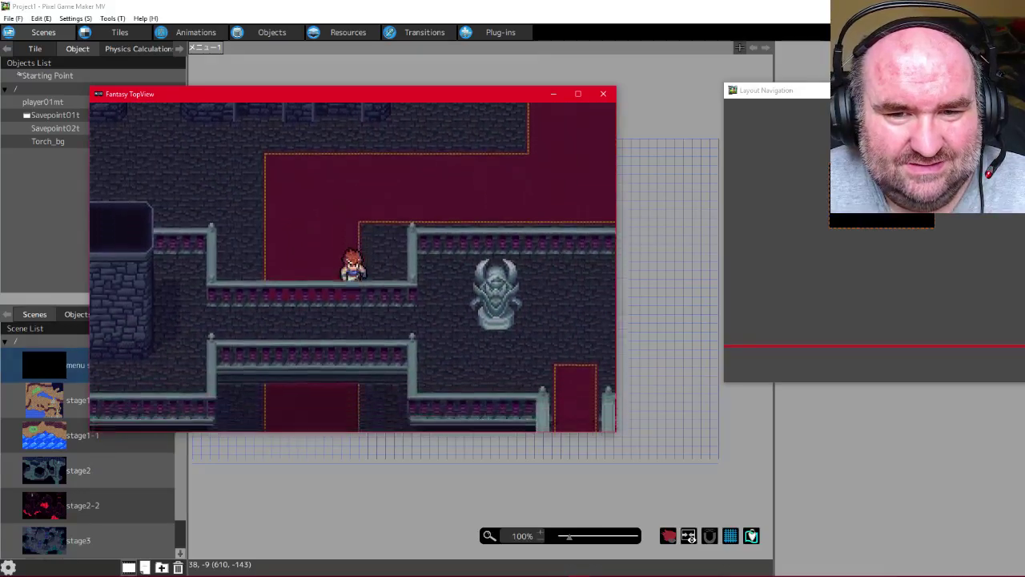
key(Down)
key(Left)
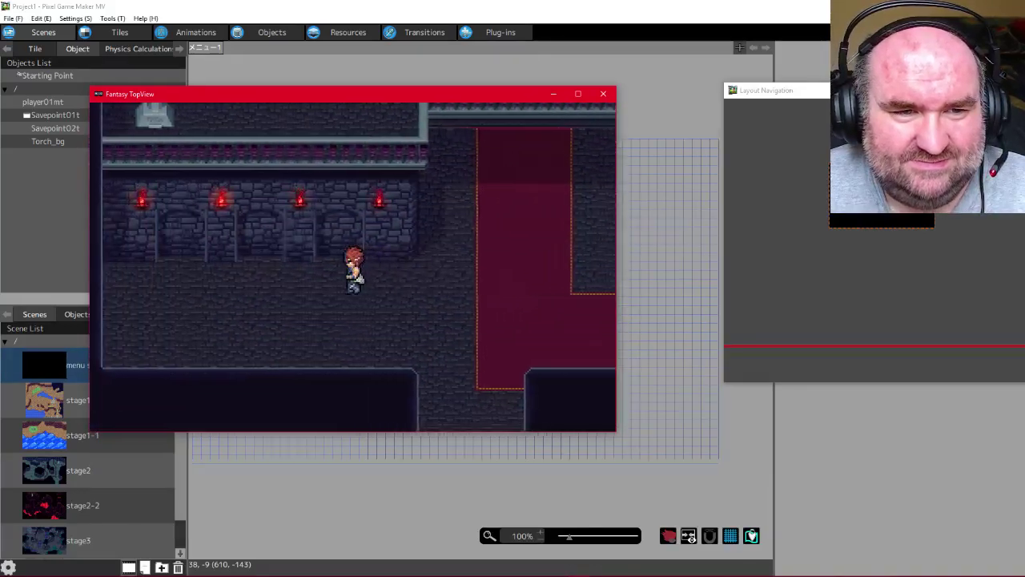
key(Right)
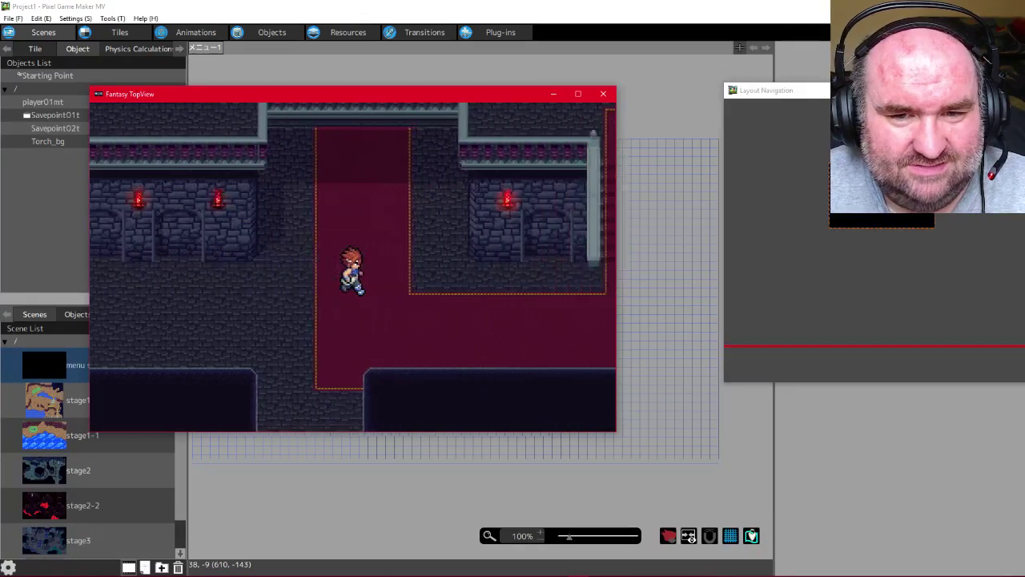
Climb the carpeted stairs, pass behind the horned statue and cross the railed bridge to its west side
key(Right)
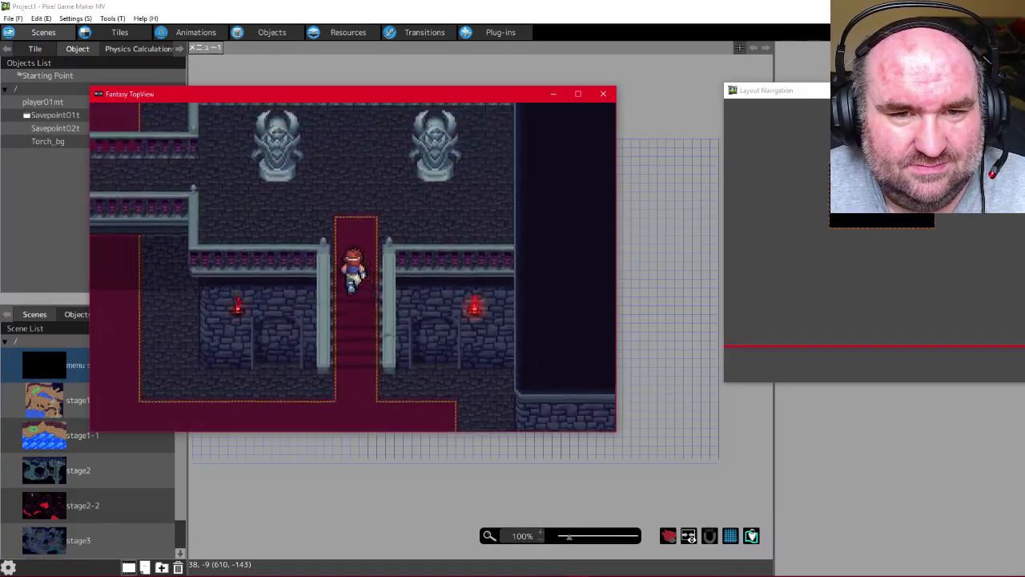
key(Left)
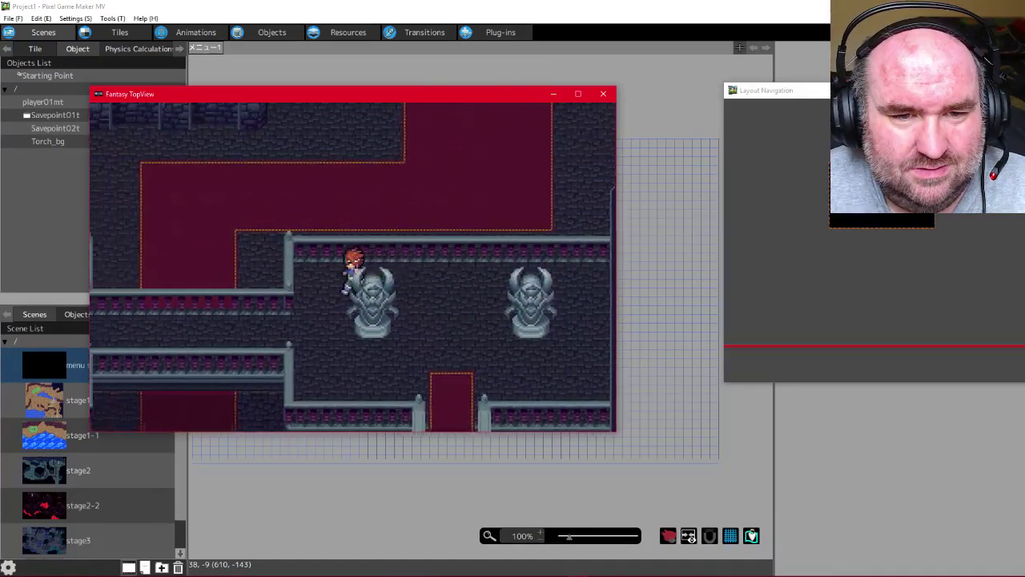
key(Left)
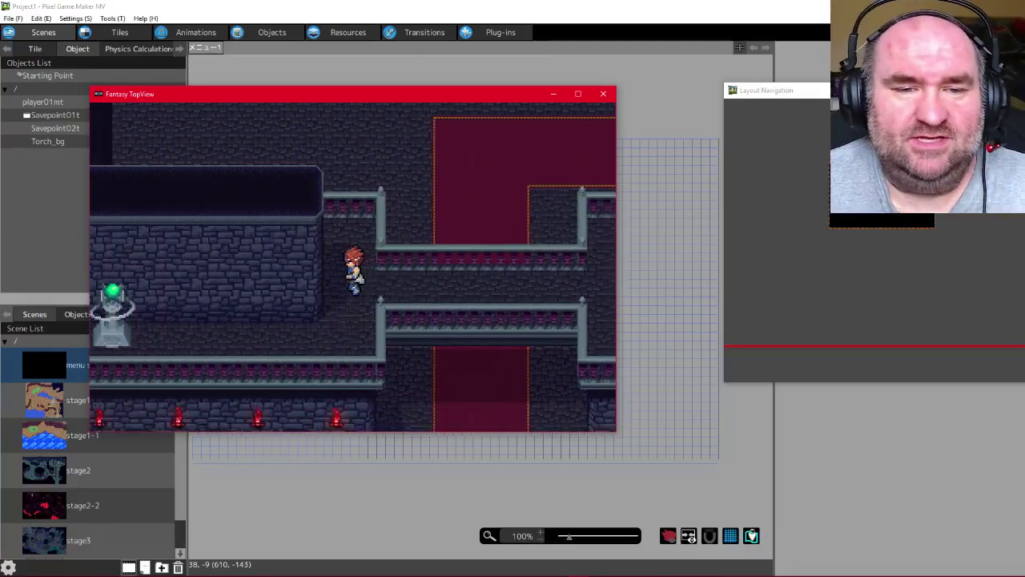
Cross back east over the bridge and descend the carpeted stairs to the lower hall
key(Right)
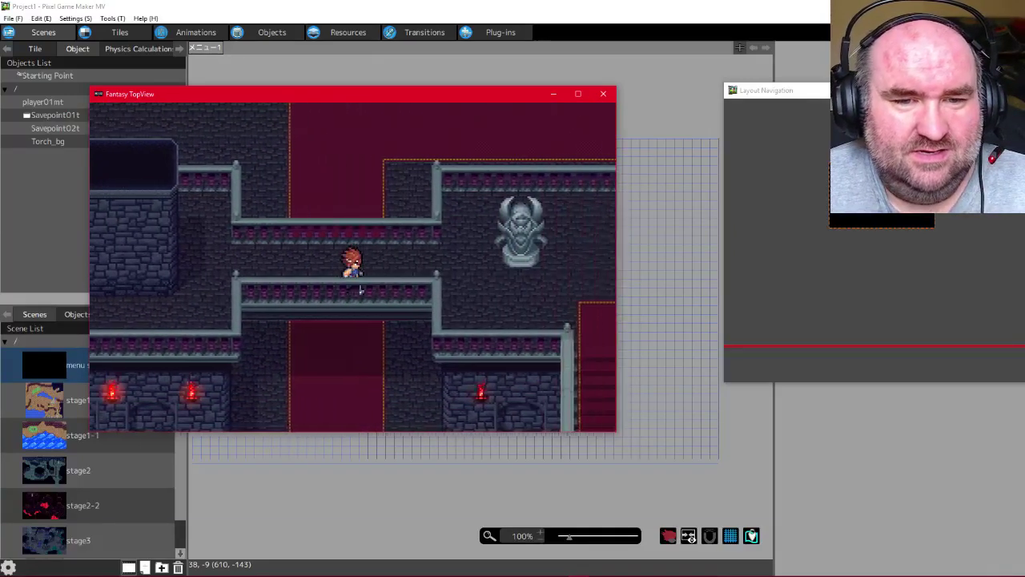
key(Down)
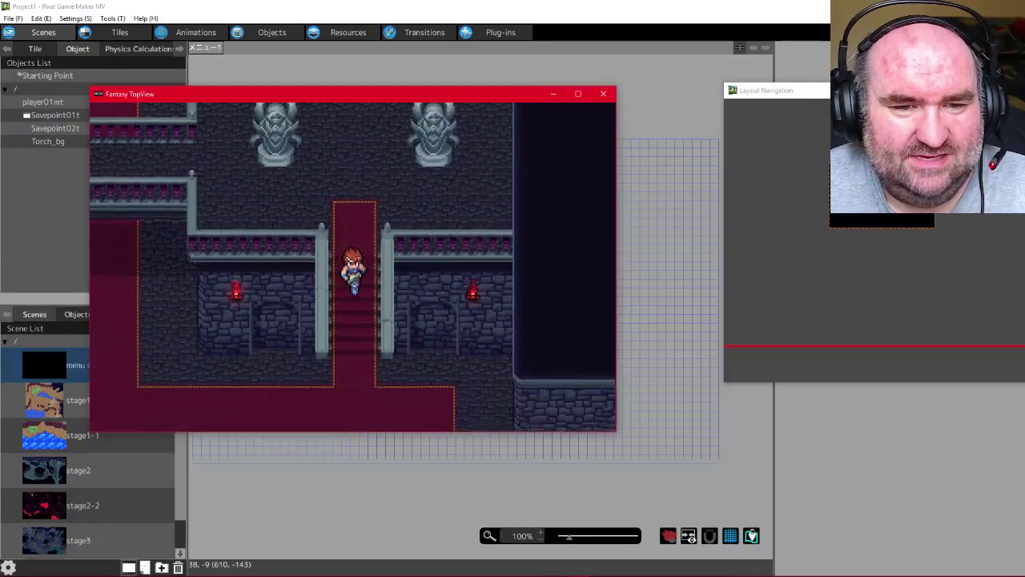
key(Down)
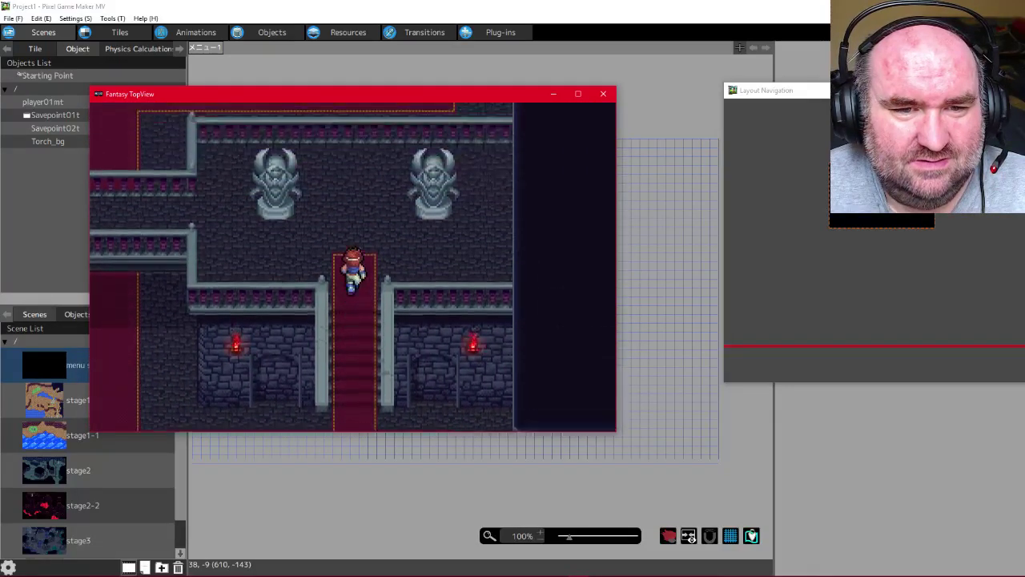
key(Down)
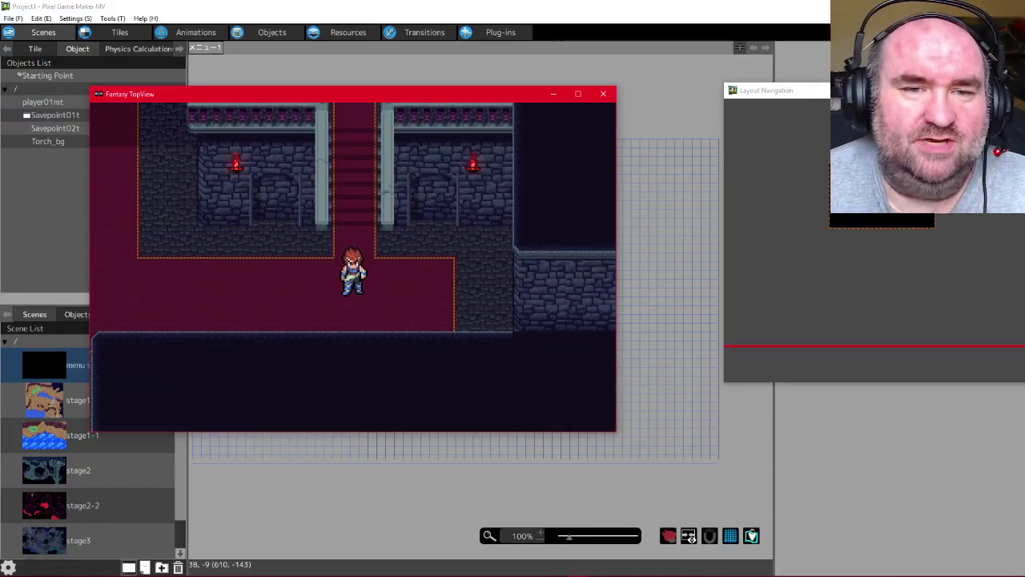
key(Left)
key(Right)
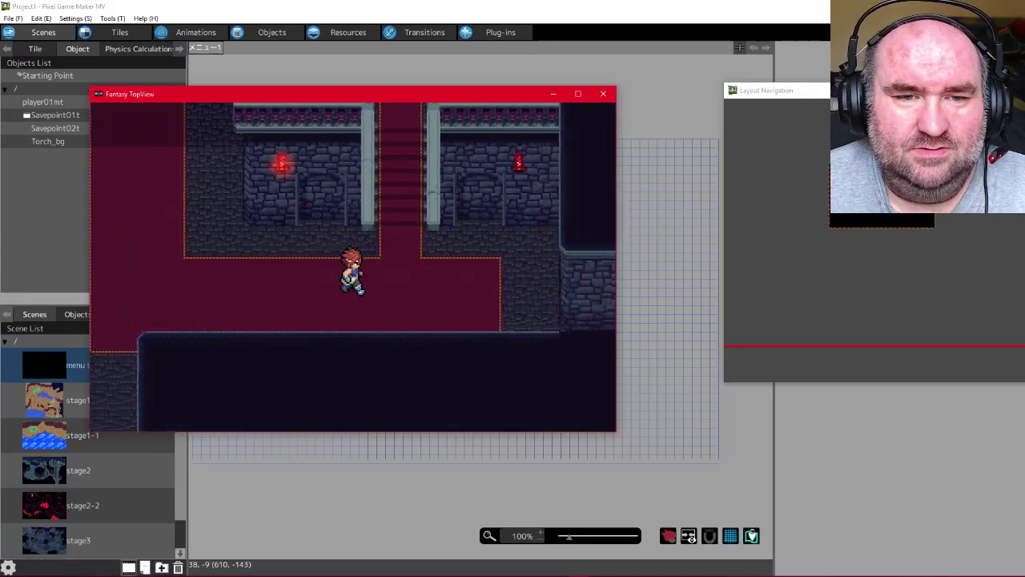
key(Left)
key(Right)
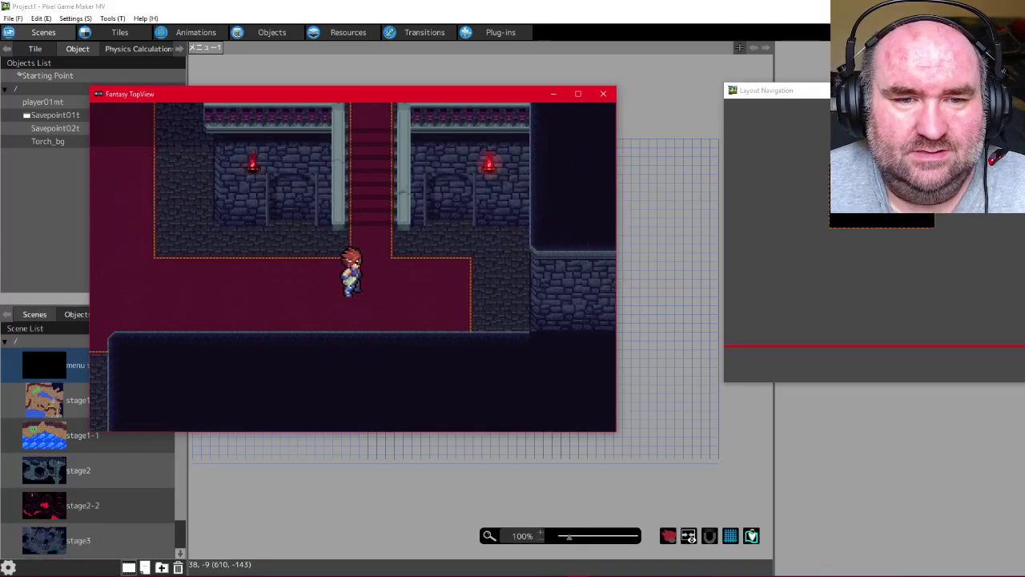
Climb the carpeted stairs, cross the railed bridge westward and walk to the save point at the ledge's west end
key(Up)
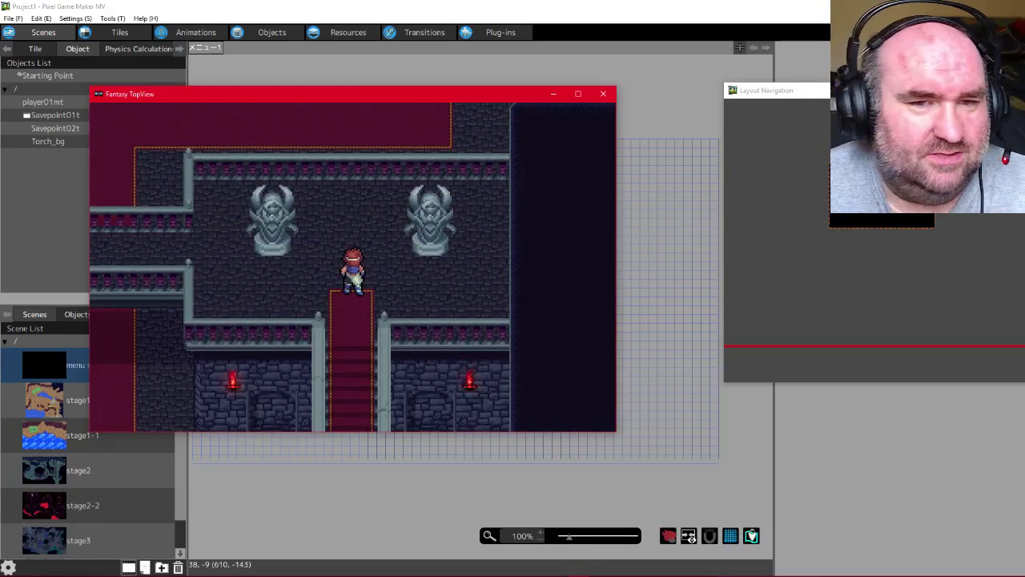
key(Left)
key(Left)
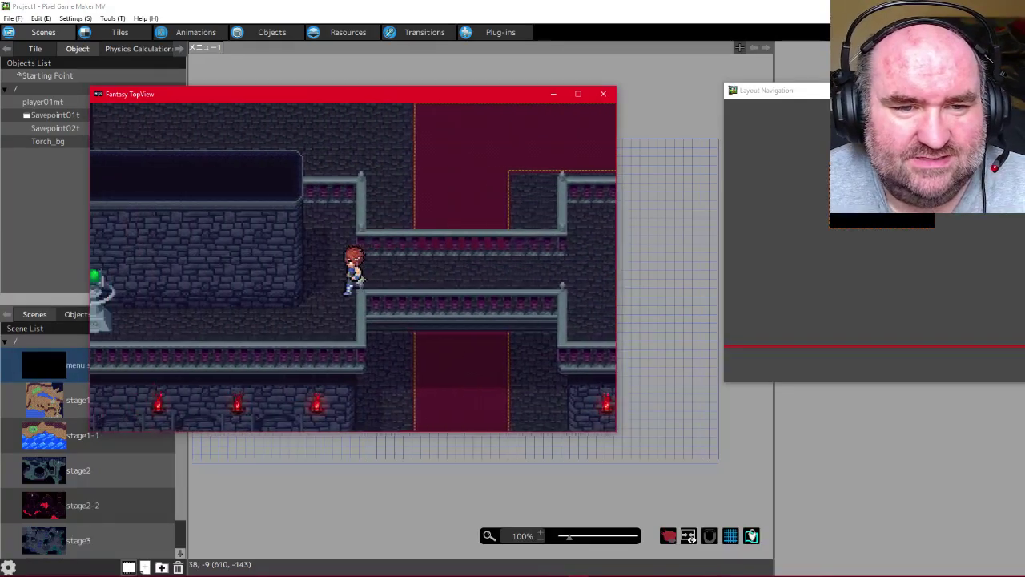
key(Down)
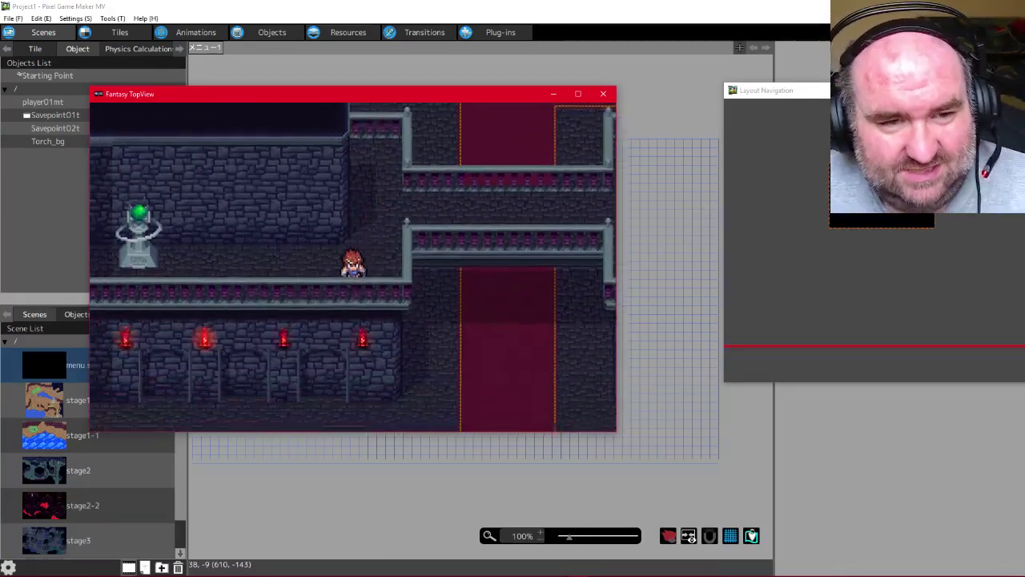
key(Left)
key(Left)
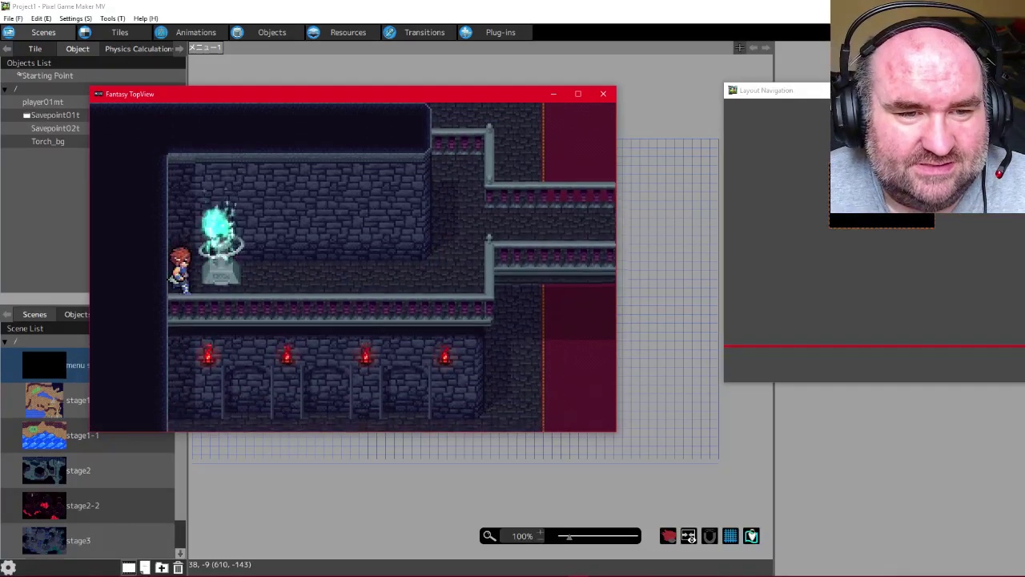
Return east across the bridge and descend the carpeted stairs to the lower hall
key(Right)
key(Right)
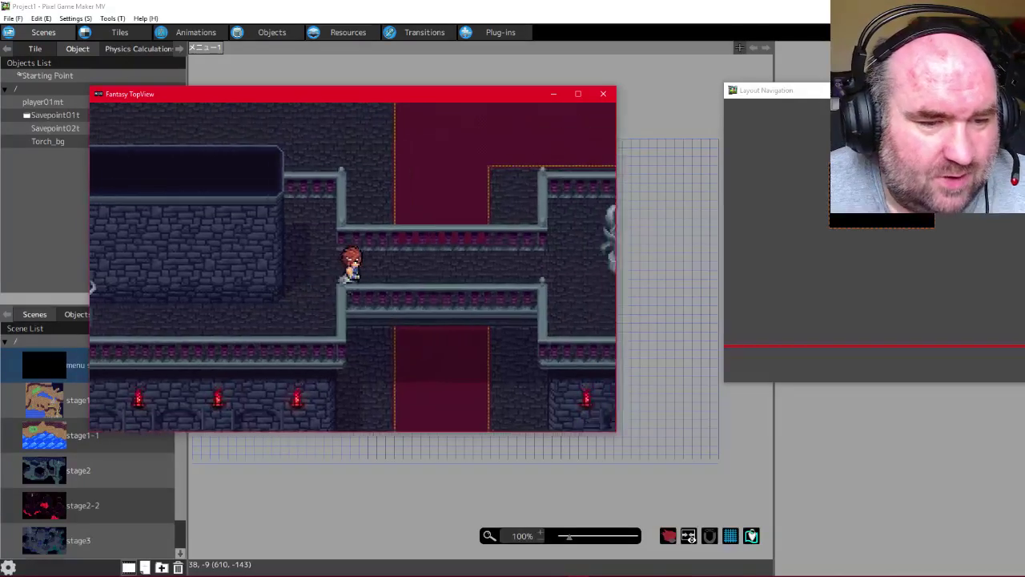
key(Down)
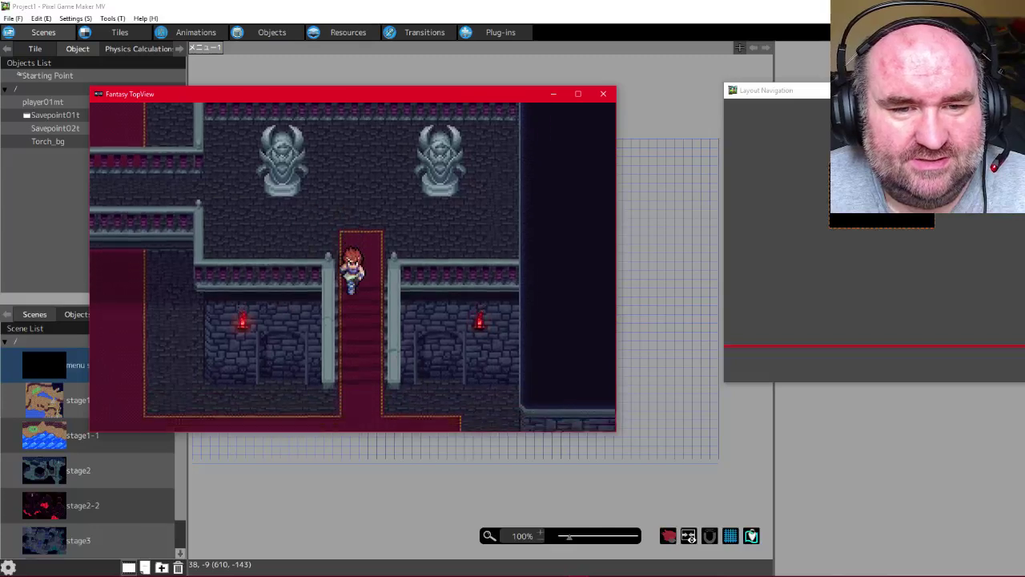
key(Down)
Explore the torch-lit hall to the west, then walk north under the bridge into the save point room's corridor
key(Left)
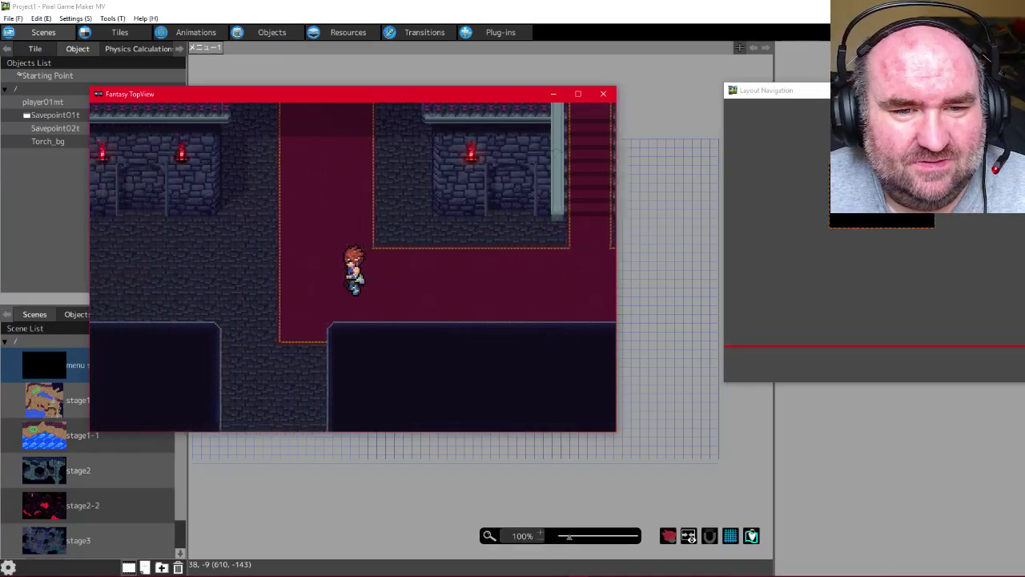
key(Right)
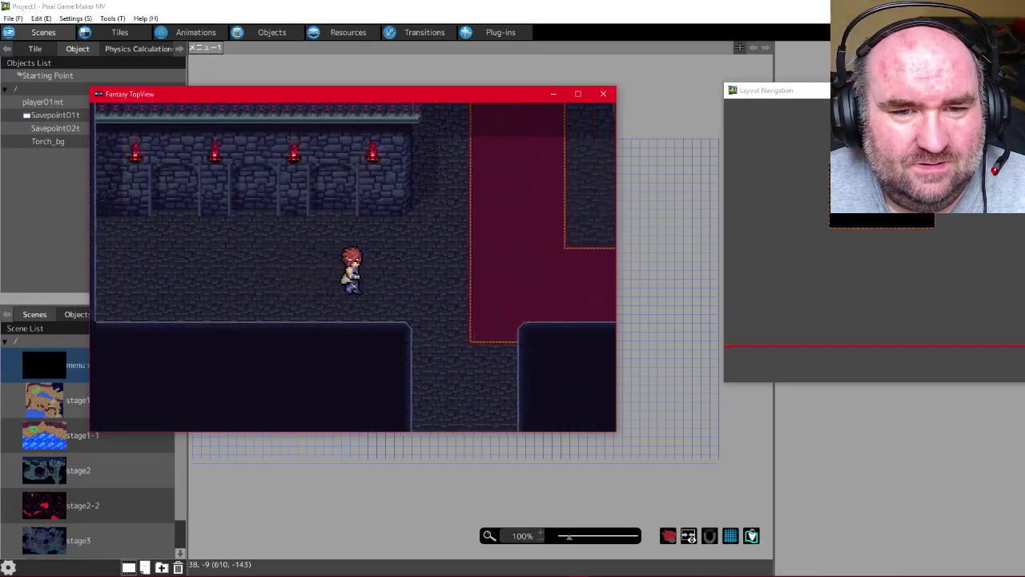
key(Up)
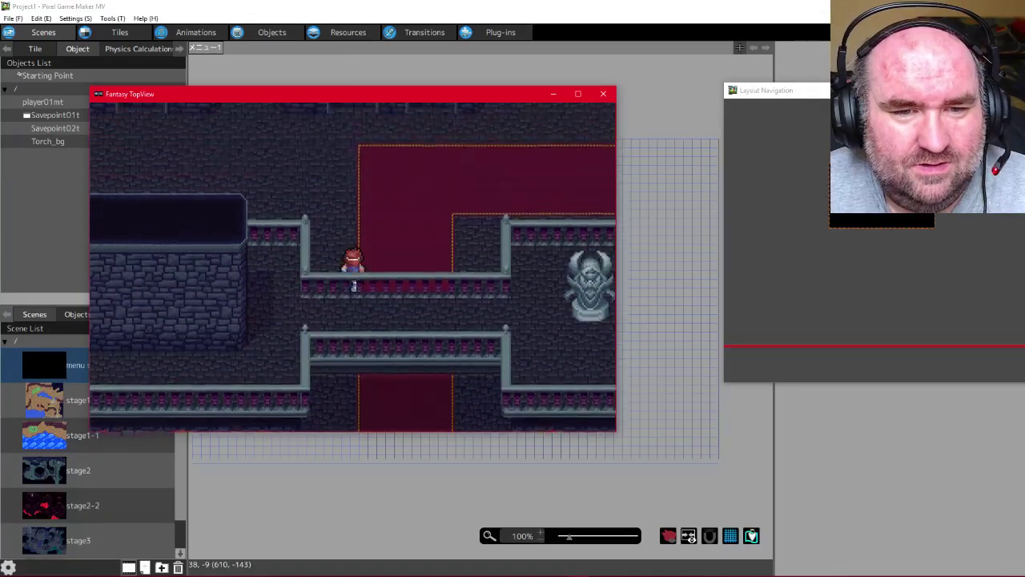
key(Left)
key(Up)
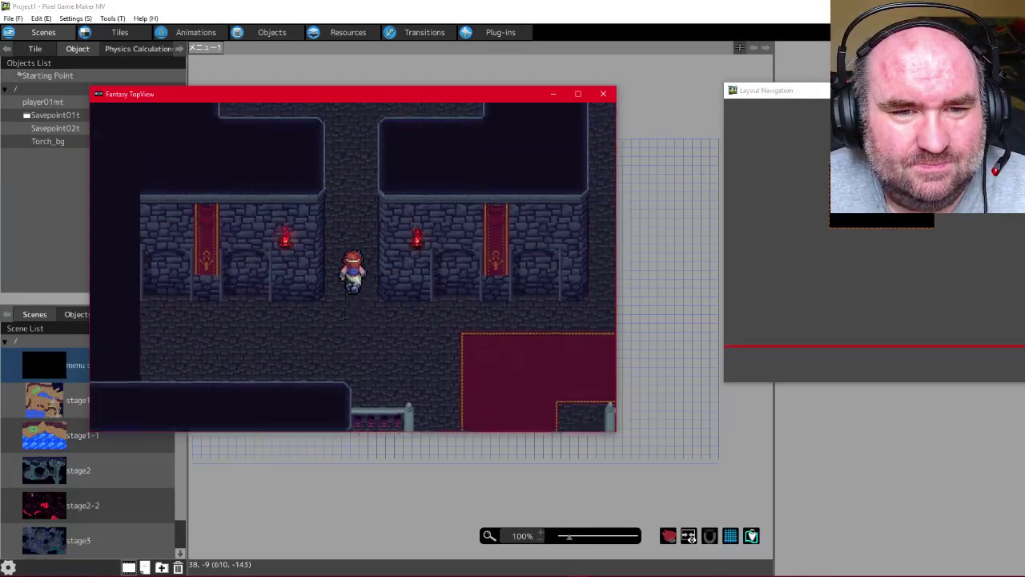
Leave the save point corridor and follow the wide carpet north to look around the castle's raised platform
key(Down)
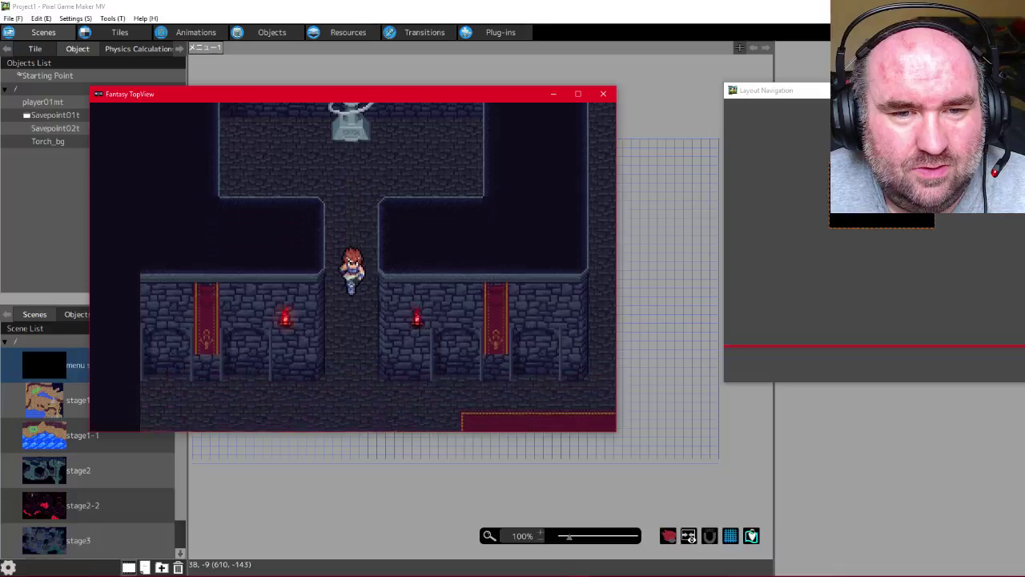
key(Right)
key(Up)
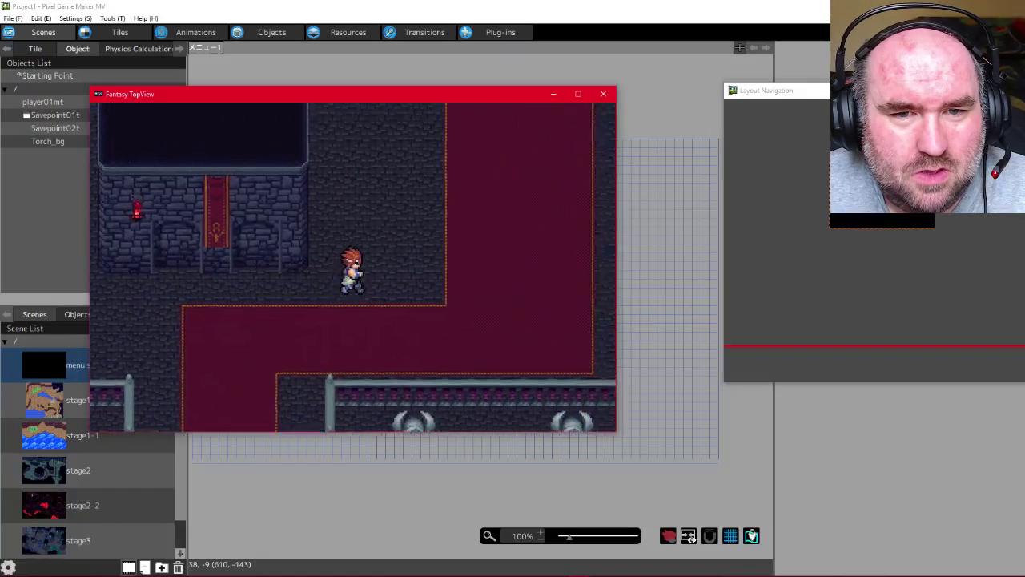
key(Left)
key(Up)
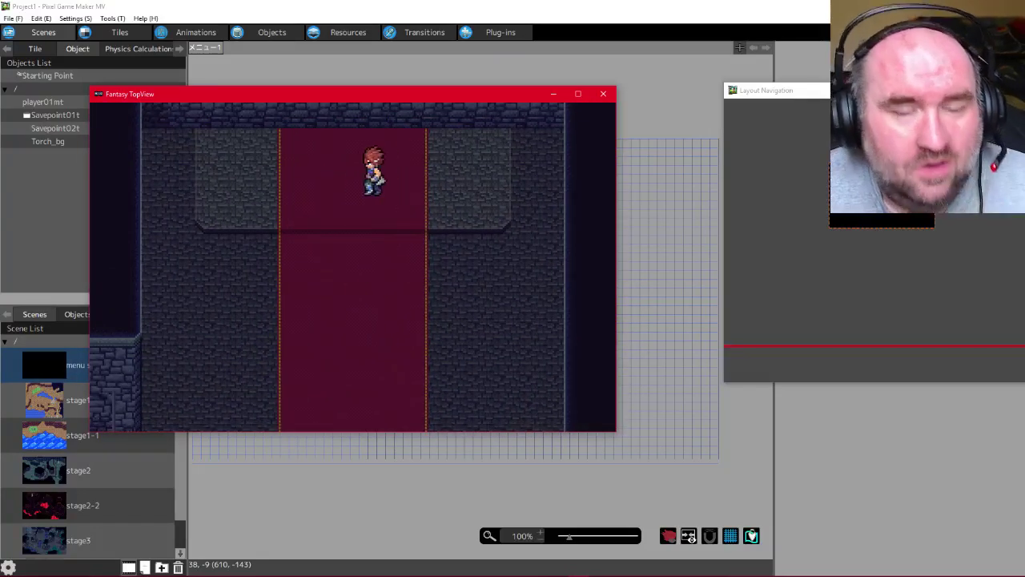
key(Down)
key(Up)
key(Down)
key(Down)
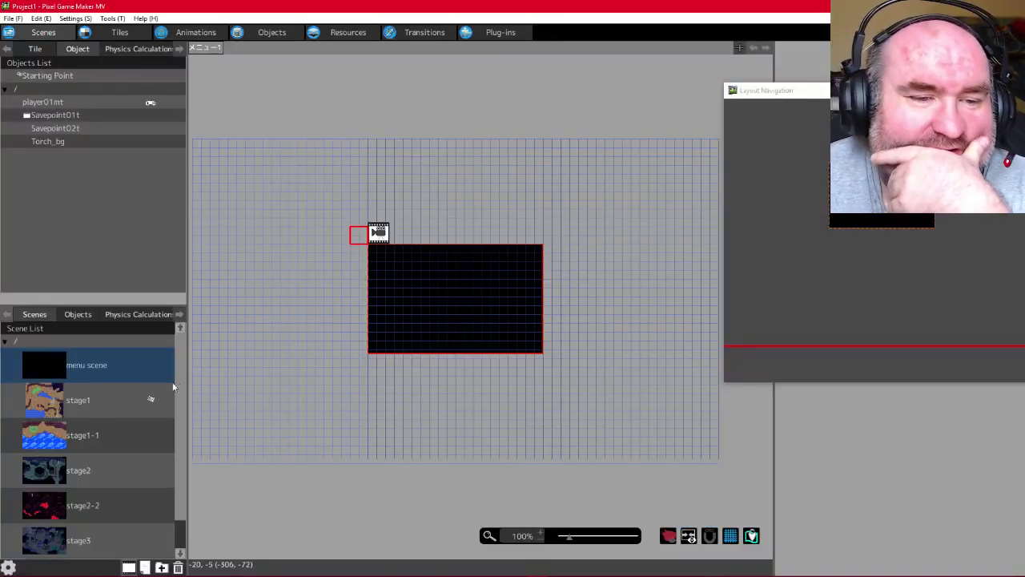
Open the stage1 scene for viewing in the editor
scroll(160, 448, down, 1)
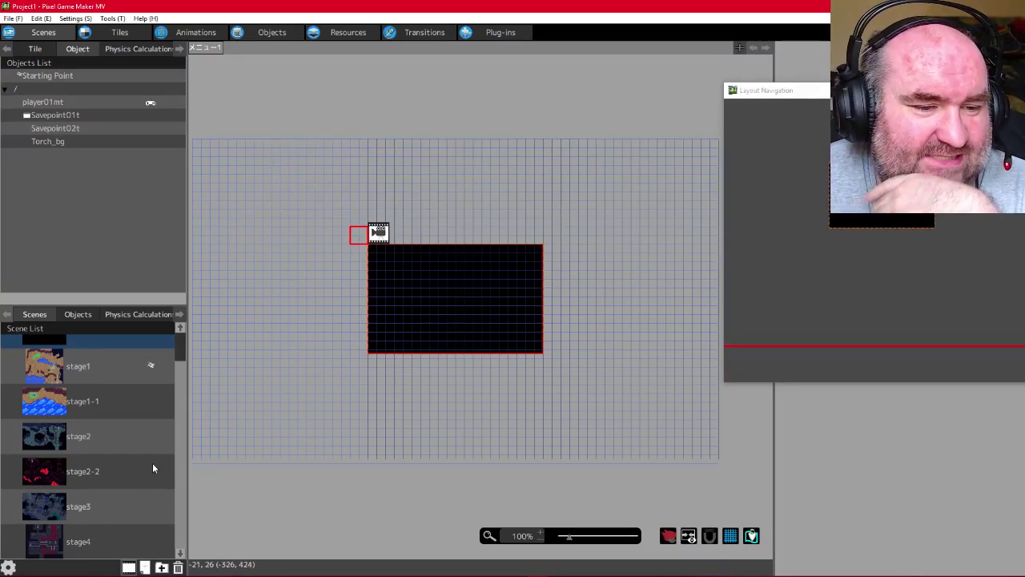
click(95, 374)
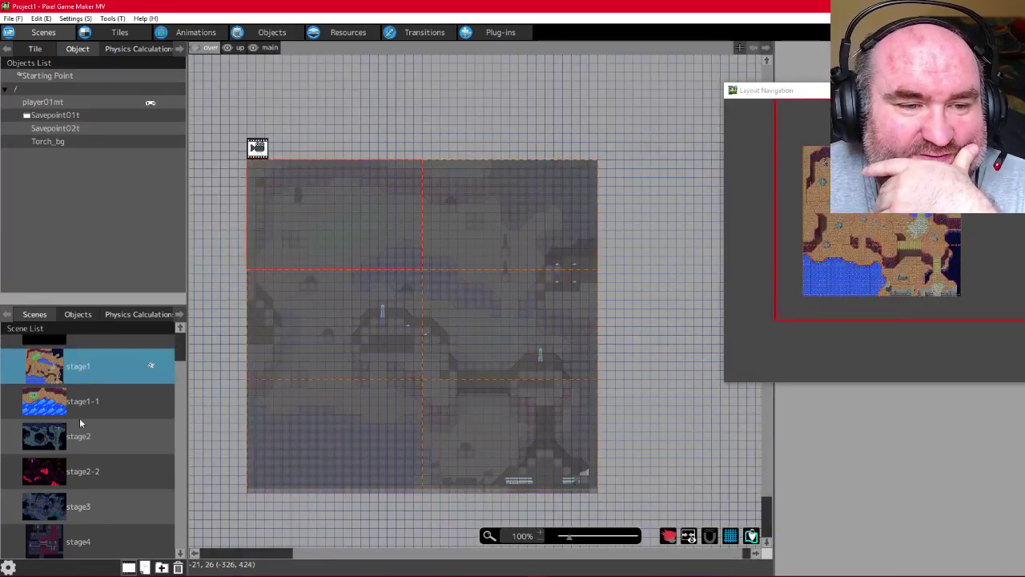
click(92, 412)
click(82, 370)
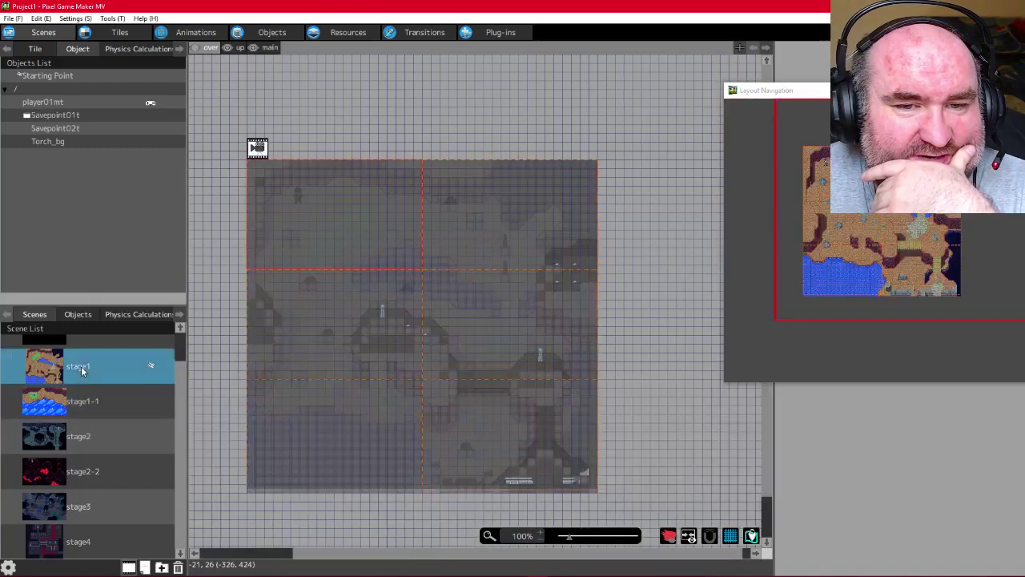
Declutter the stage1 view by showing all layers undimmed and hiding the grid, tile collision overlay and Layout Navigation window
click(667, 536)
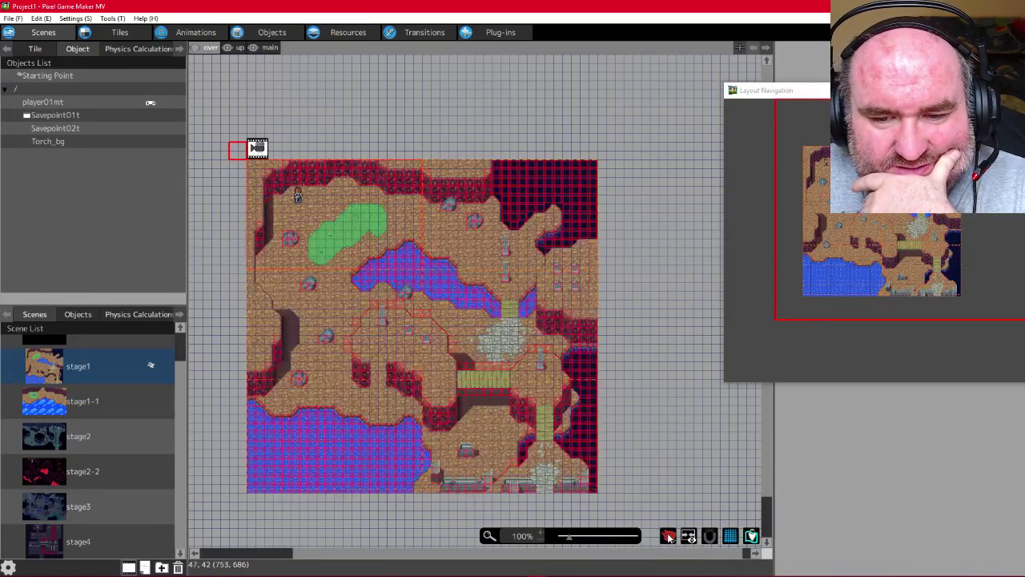
click(732, 536)
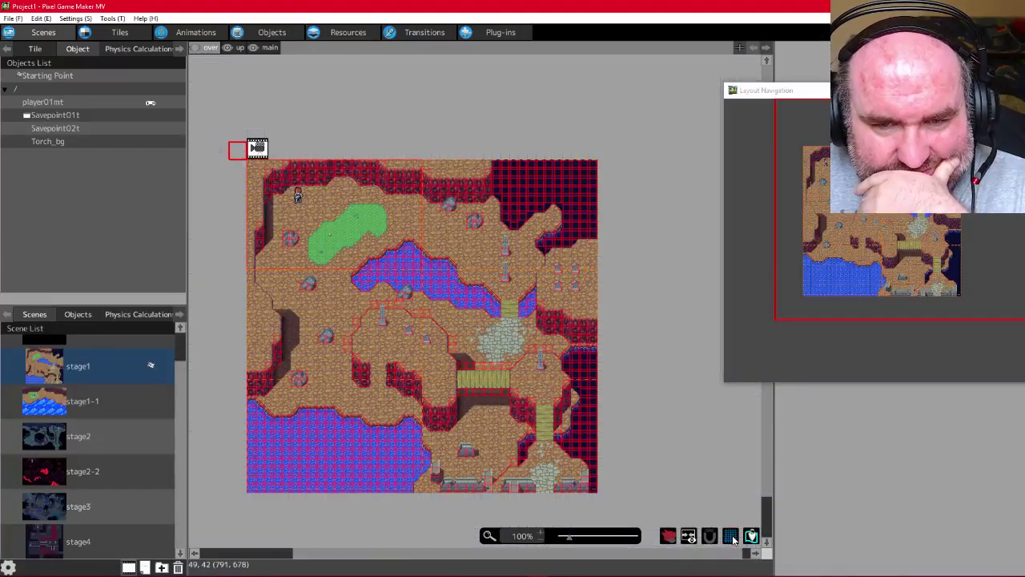
click(689, 537)
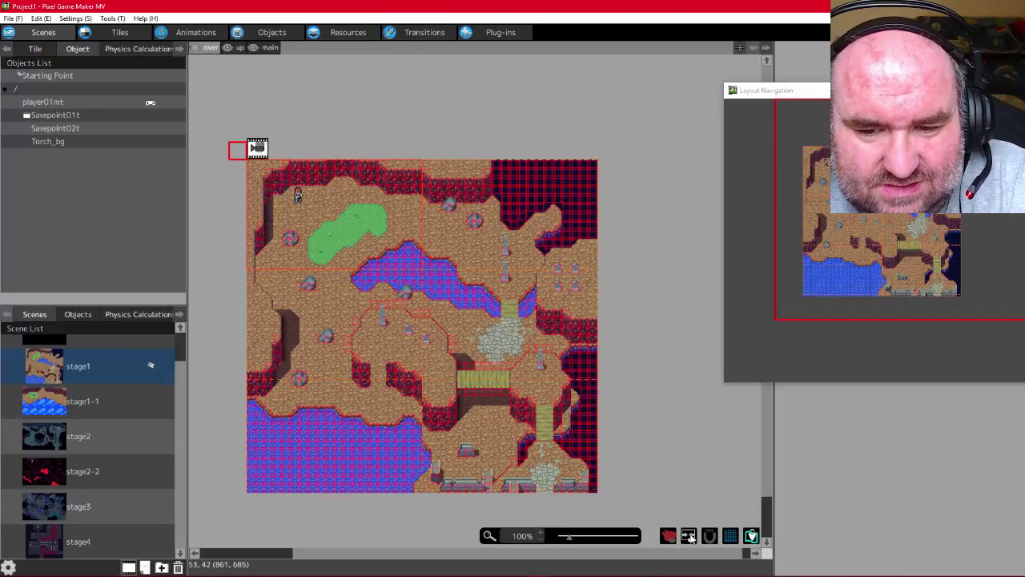
click(752, 537)
click(751, 537)
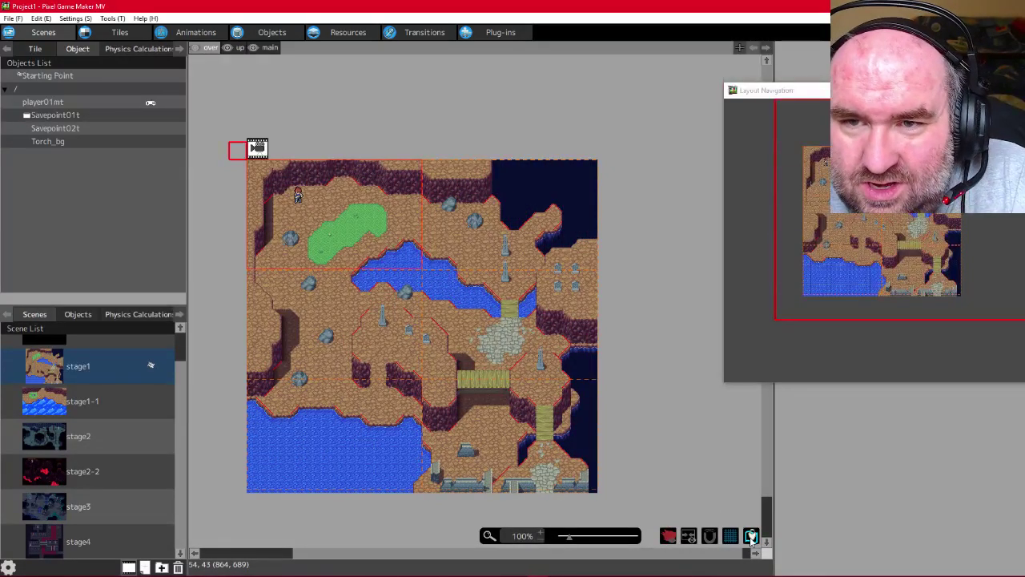
click(751, 536)
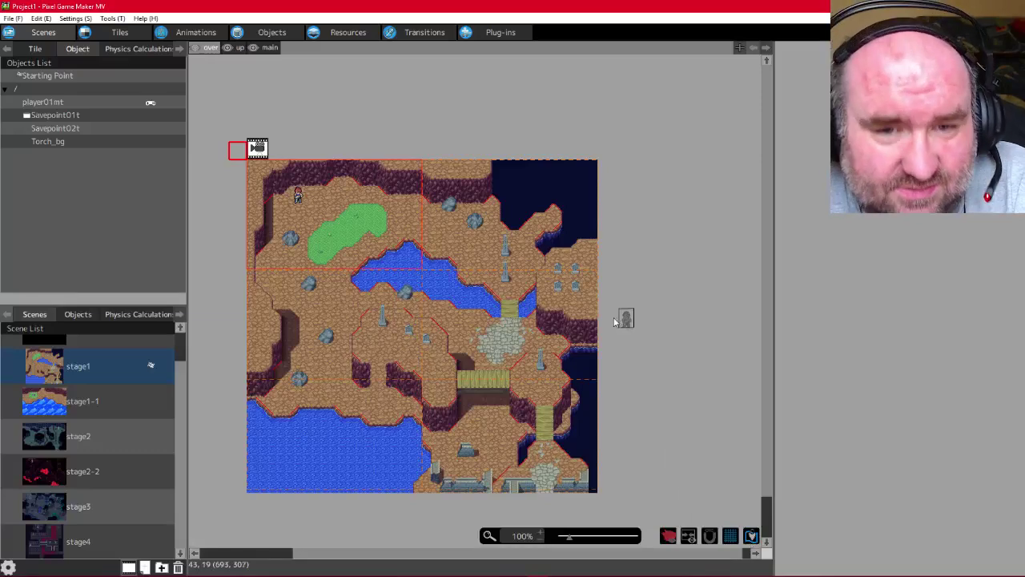
Examine the stage1 map up close around the central plateau, rocks, grass patch and lake
scroll(379, 316, up, 4)
scroll(378, 321, down, 5)
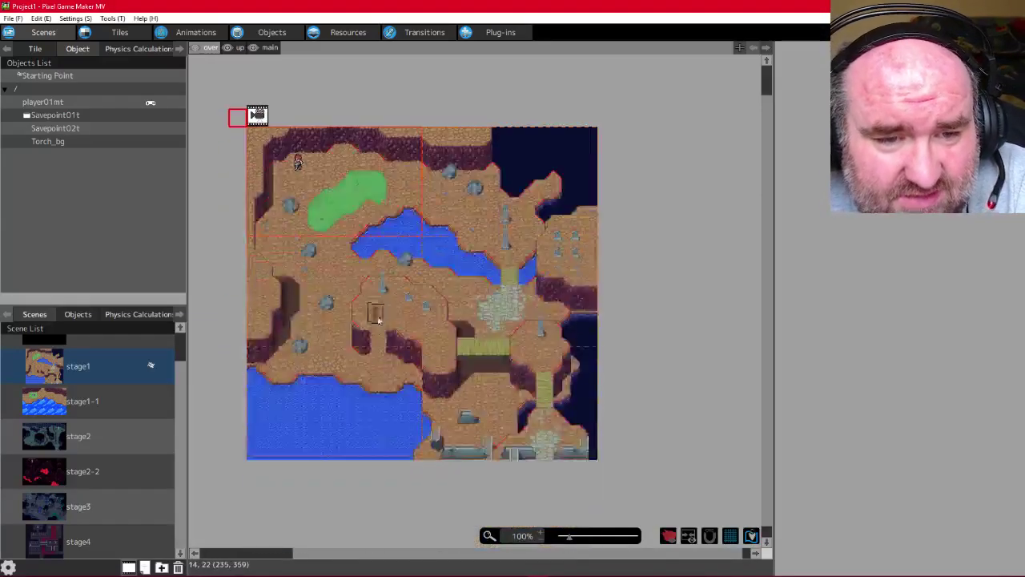
ctrl+scroll(381, 317, up, 3)
ctrl+scroll(377, 320, down, 5)
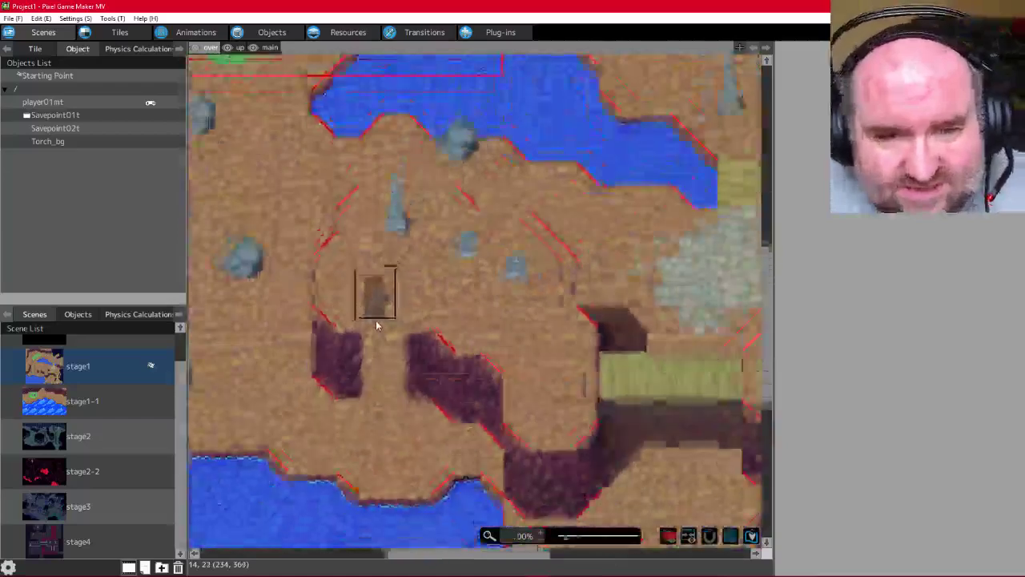
ctrl+scroll(379, 324, up, 3)
middle_drag(377, 320, 506, 490)
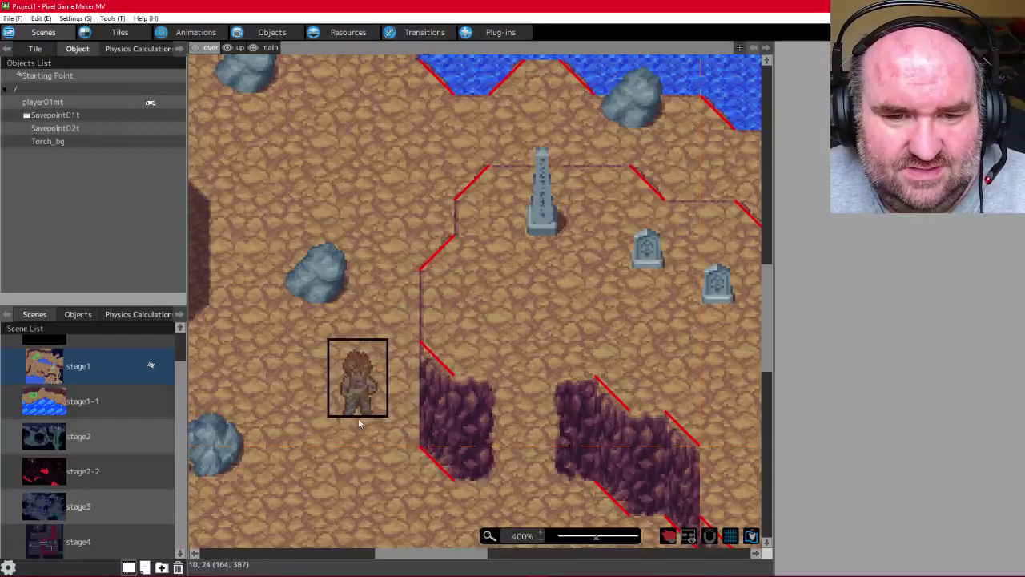
middle_drag(345, 391, 522, 541)
middle_drag(467, 400, 508, 528)
middle_drag(443, 326, 319, 414)
mouse_move(400, 328)
middle_down()
mouse_move(388, 394)
mouse_move(402, 312)
middle_up()
middle_drag(402, 389, 467, 279)
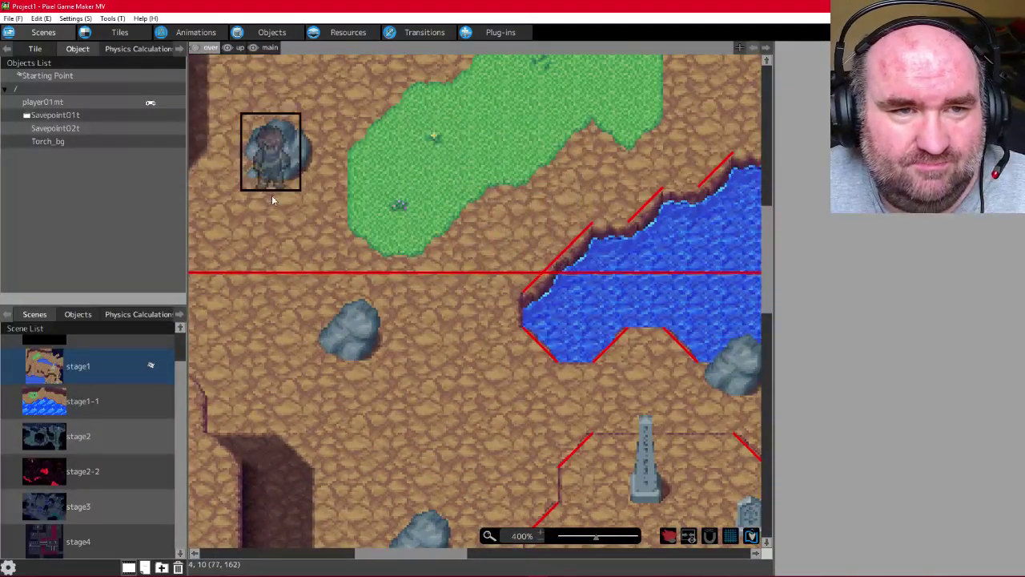
middle_drag(518, 328, 335, 241)
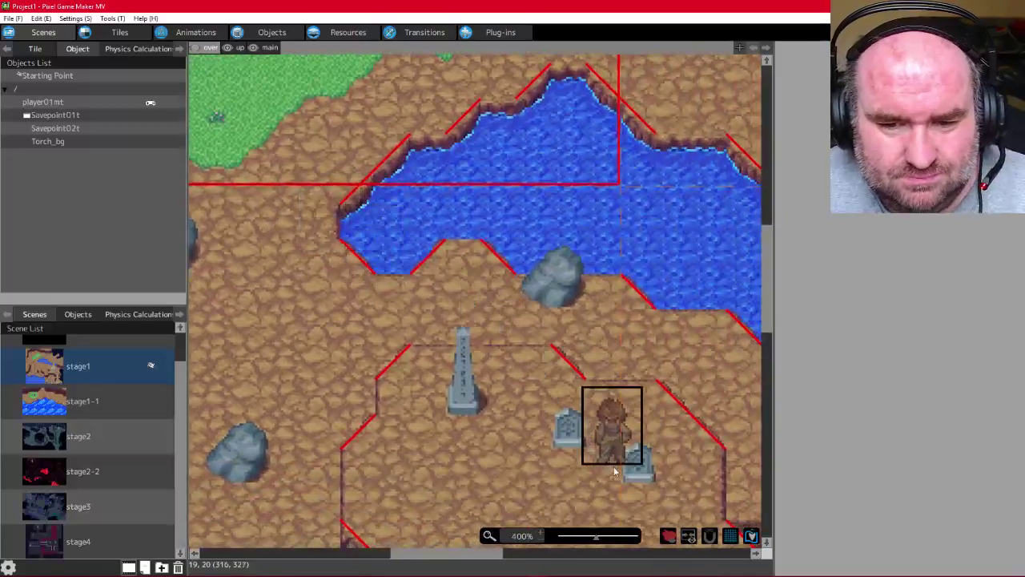
middle_drag(463, 236, 451, 412)
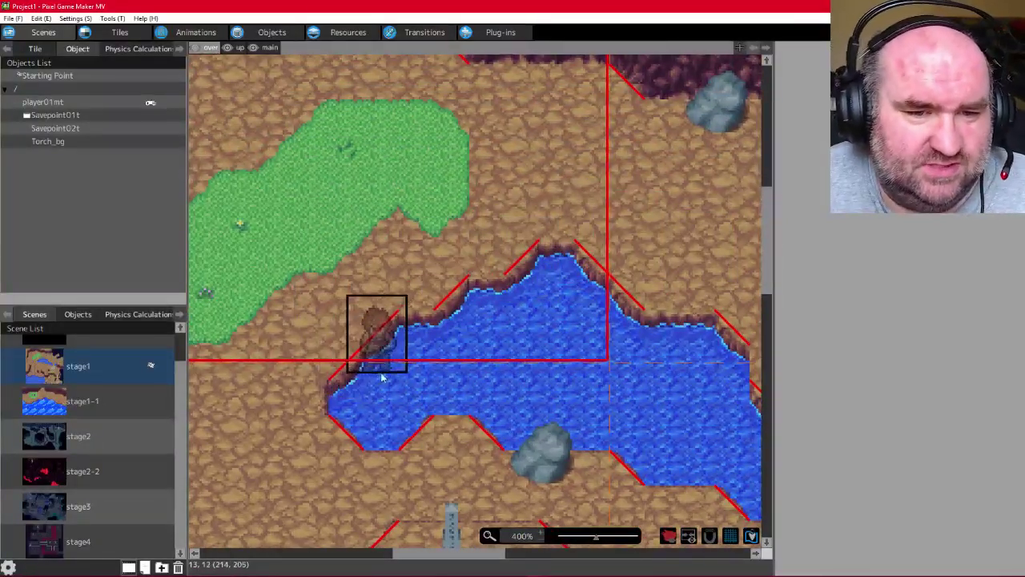
Cancel the object placement preview and check the scene's layout object and physics calculation lists
right_click(379, 270)
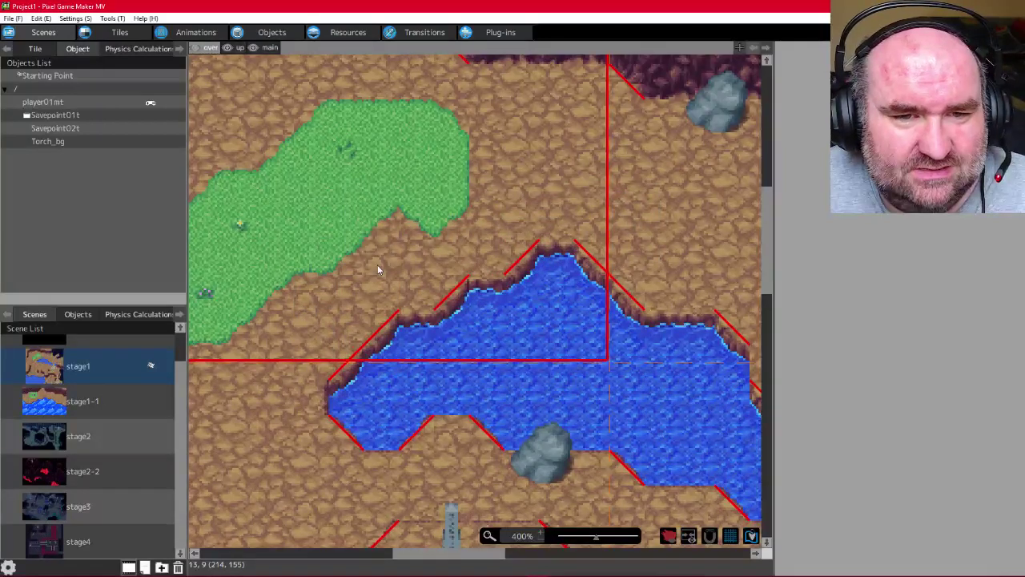
click(452, 301)
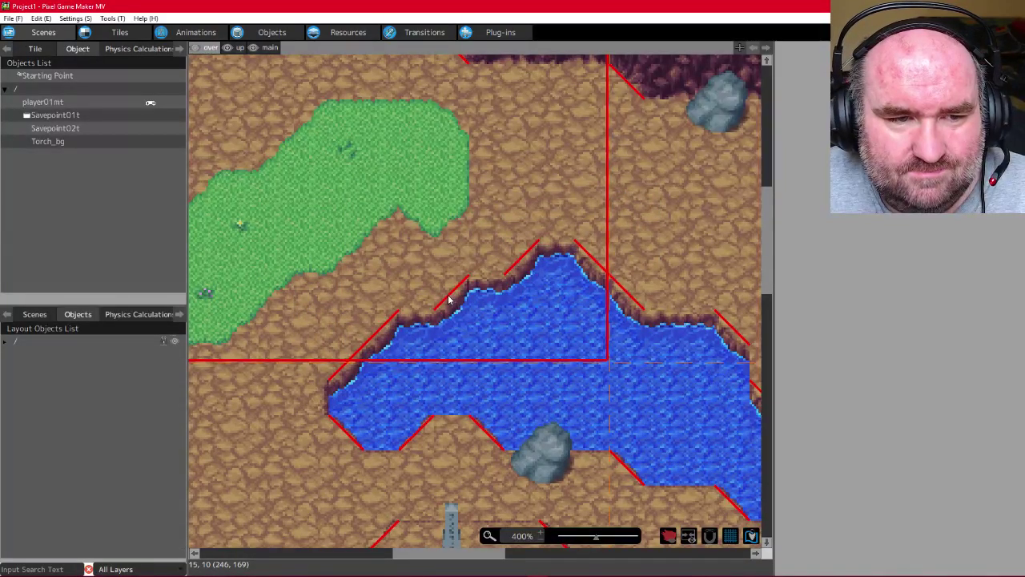
click(133, 317)
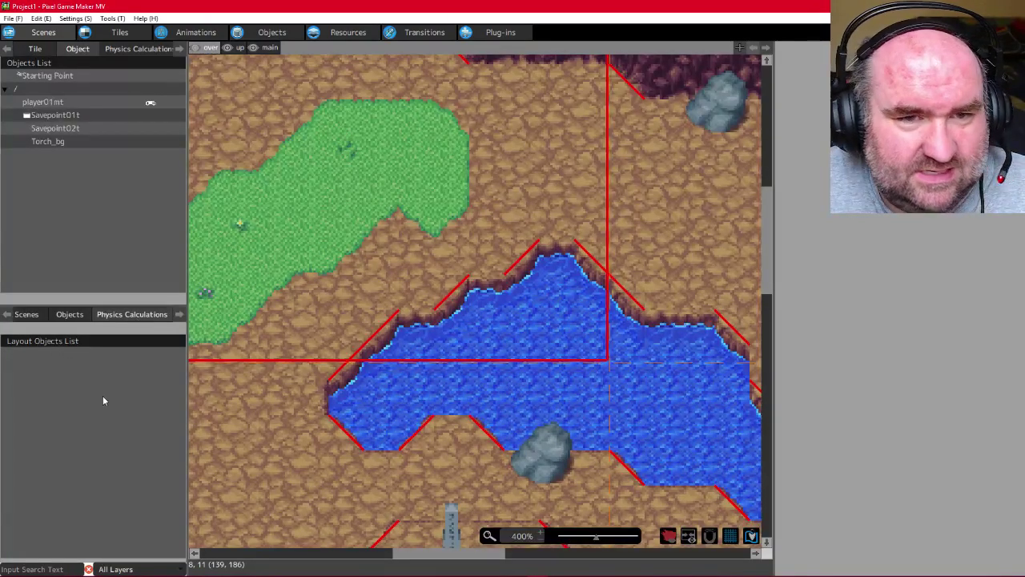
Hide the up layer of the stage1 map and inspect the tiles on the remaining layers
click(231, 50)
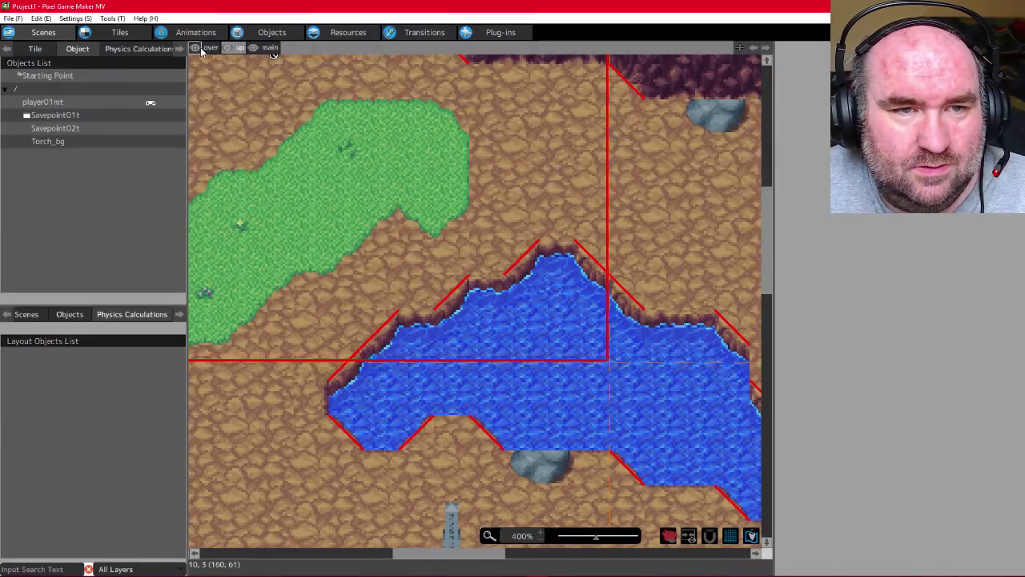
scroll(438, 290, down, 4)
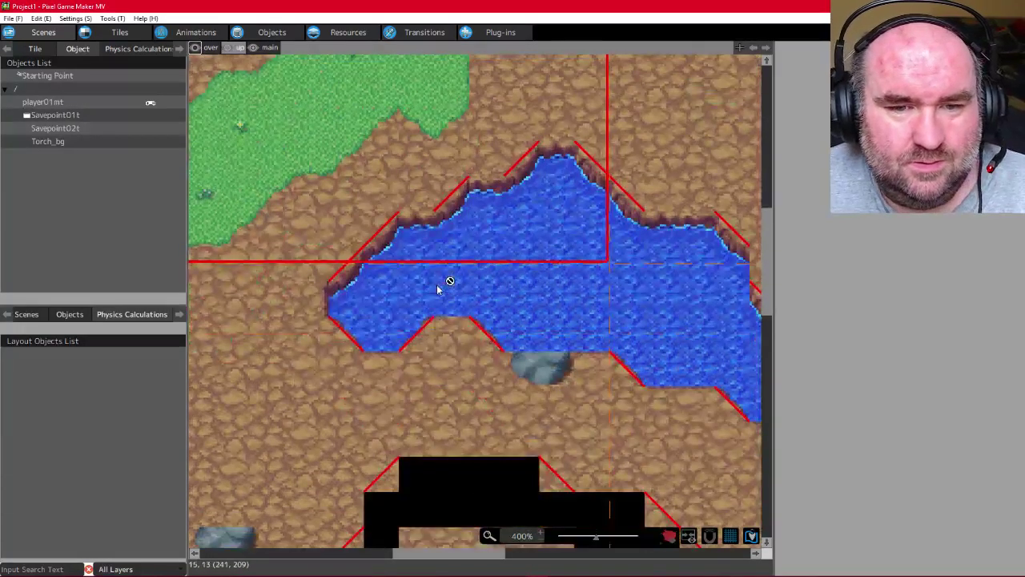
scroll(436, 290, up, 1)
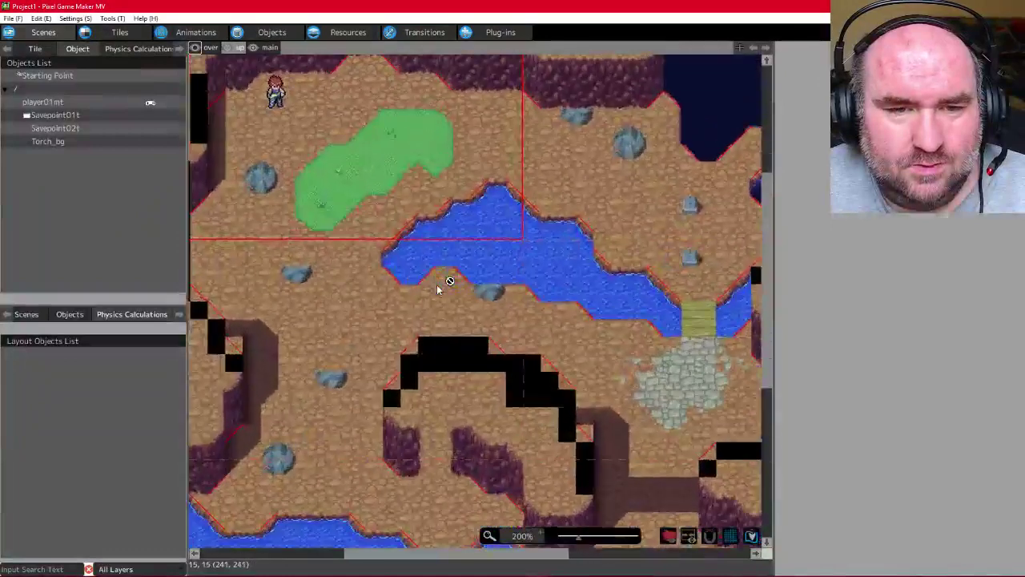
scroll(442, 283, down, 1)
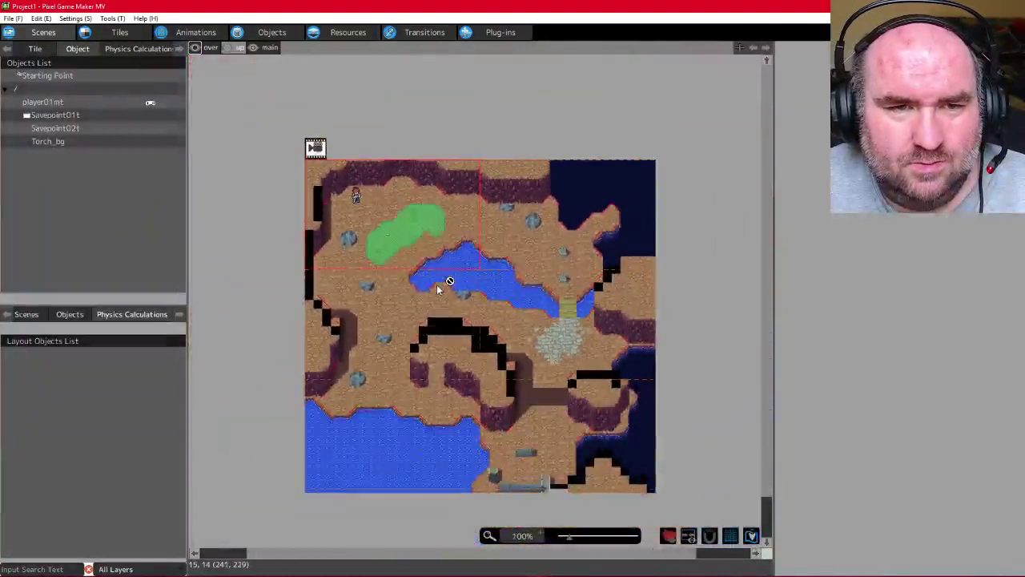
Toggle the visibility of the up layer to compare the stage1 map with and without its tiles
click(228, 47)
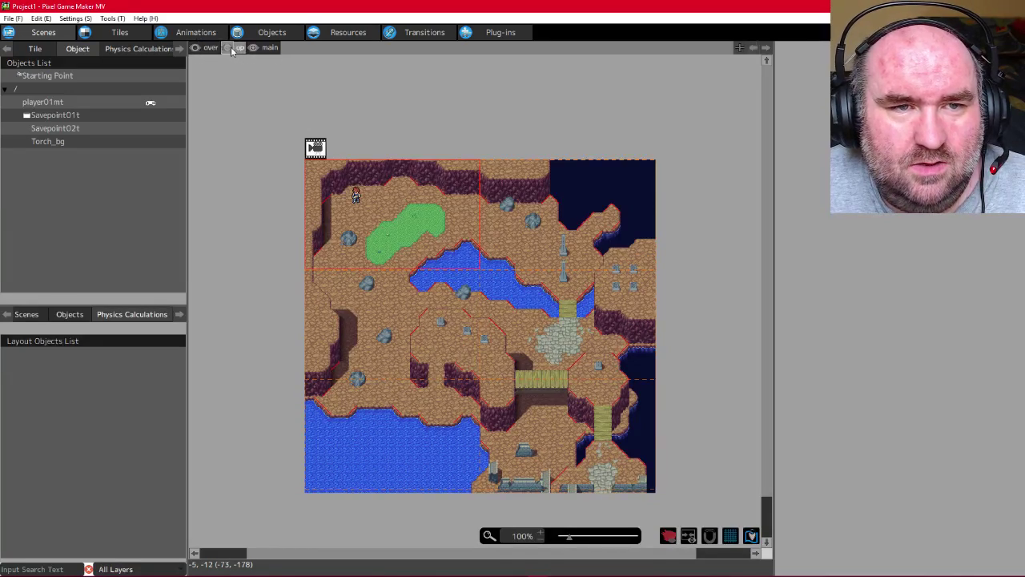
click(231, 47)
click(227, 48)
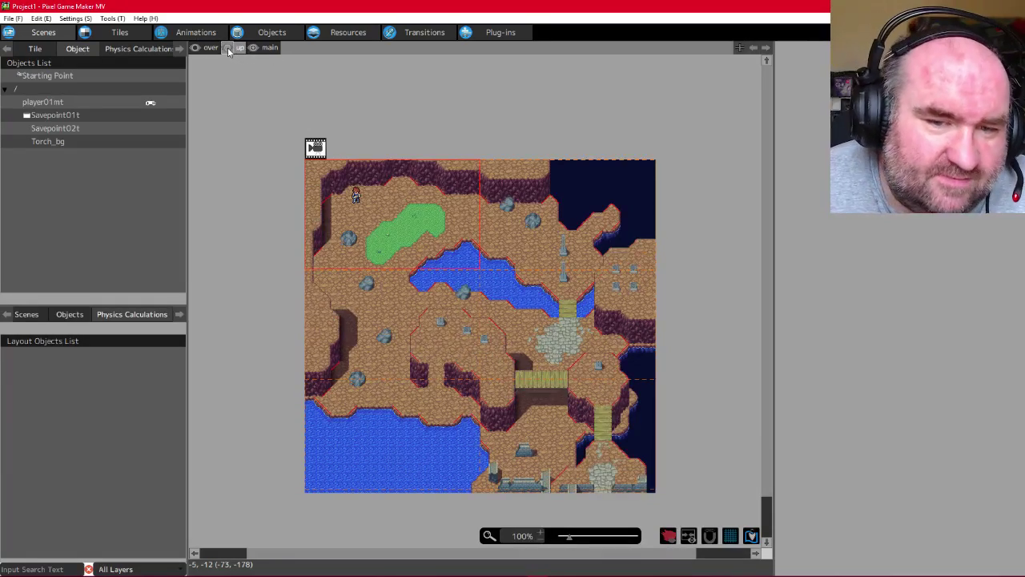
click(227, 48)
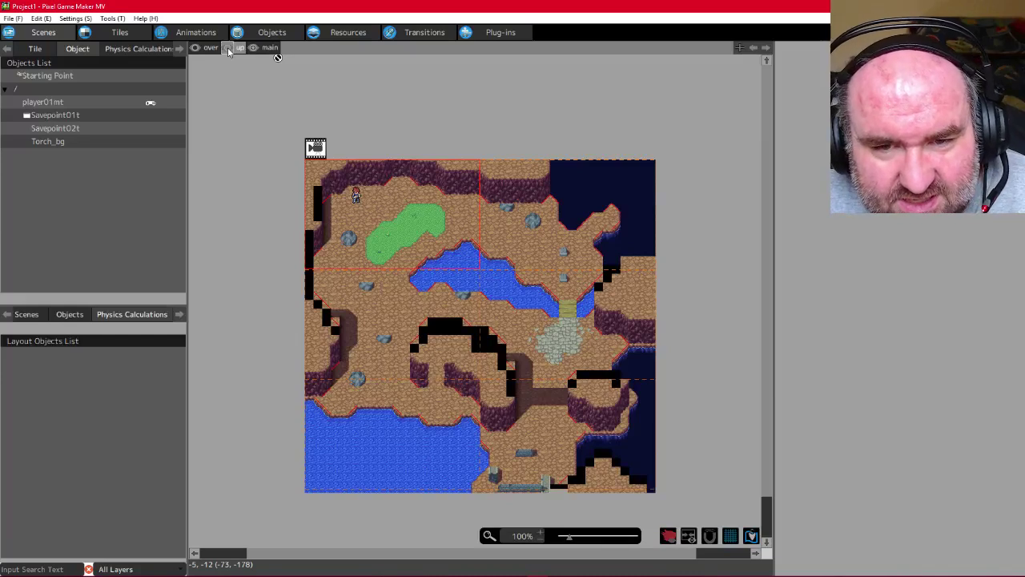
click(228, 47)
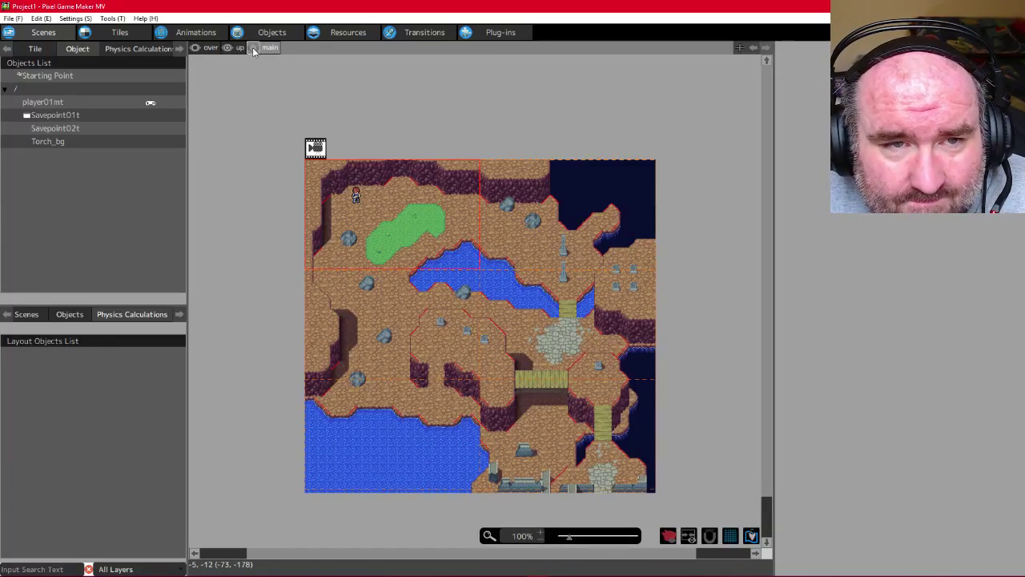
Hide the main and up layers in turn to examine the tiles on each upper layer, and show both again
click(253, 48)
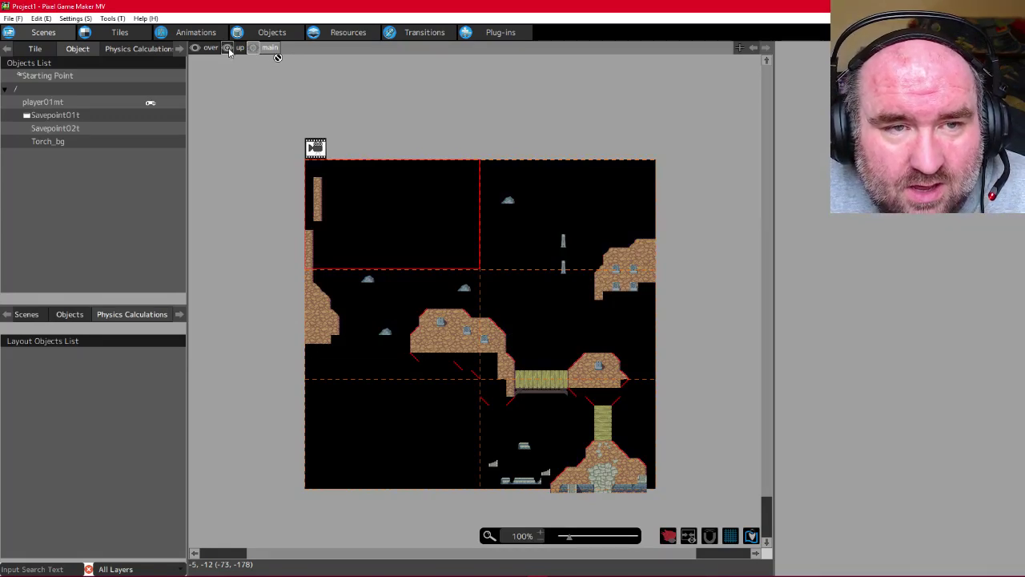
click(228, 48)
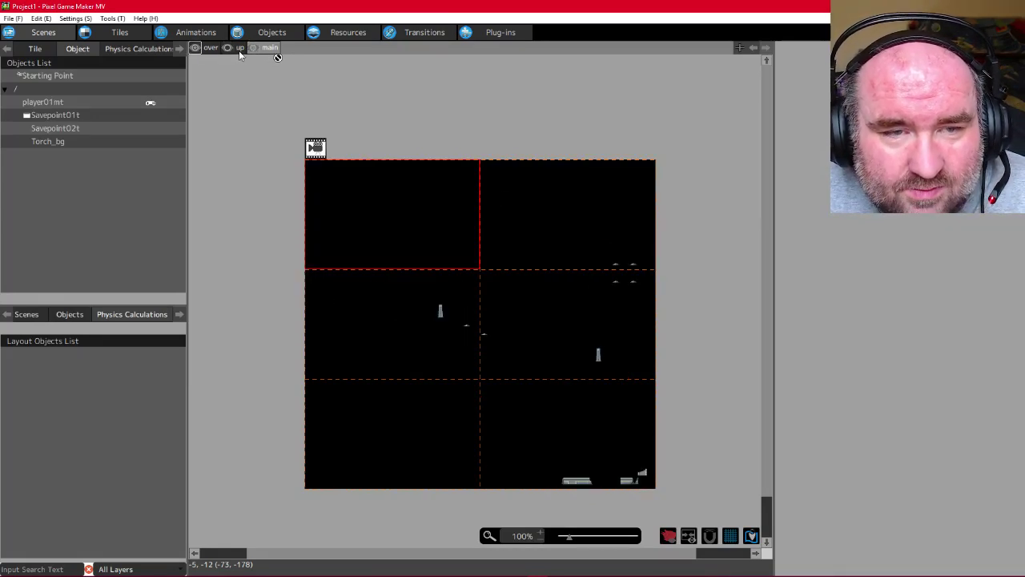
click(228, 47)
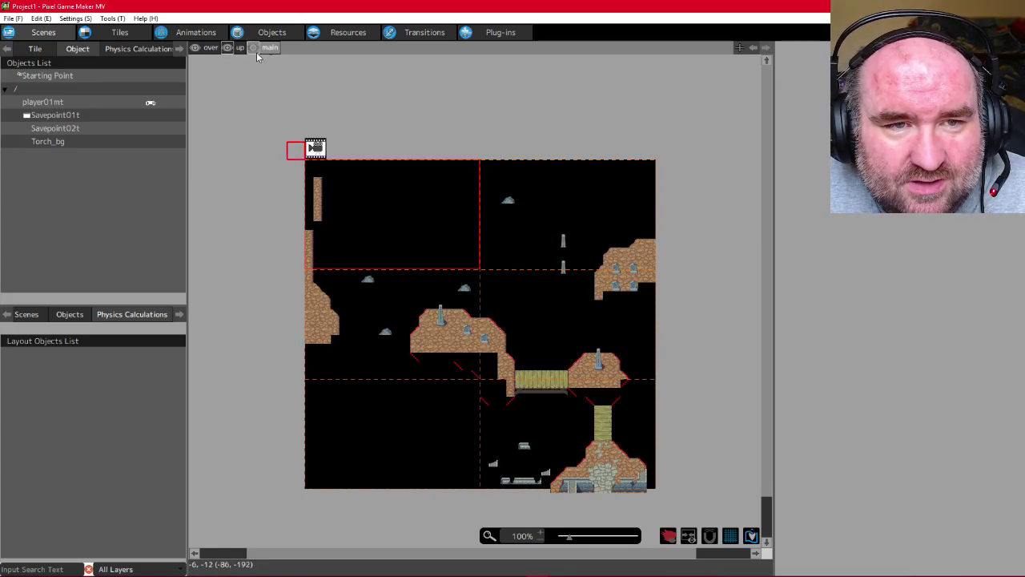
click(253, 48)
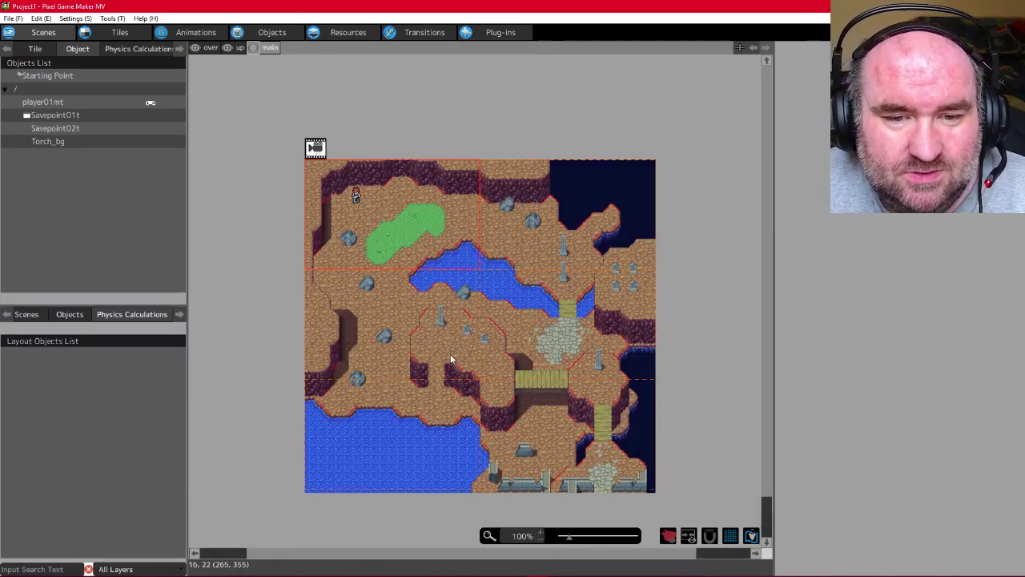
Compare the complete stage1 map again with the up layer hidden and shown, leaving every layer visible
click(228, 47)
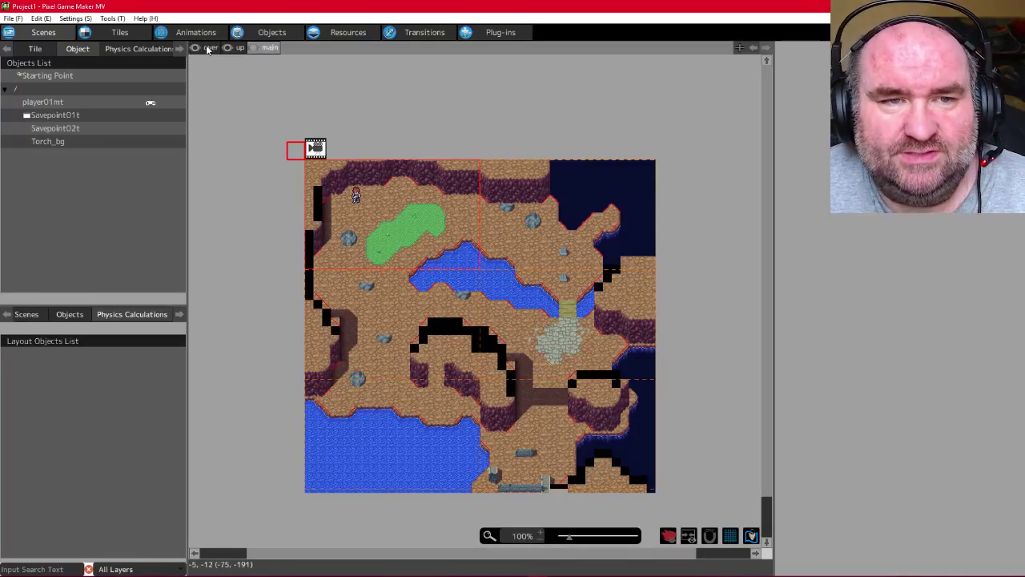
click(227, 47)
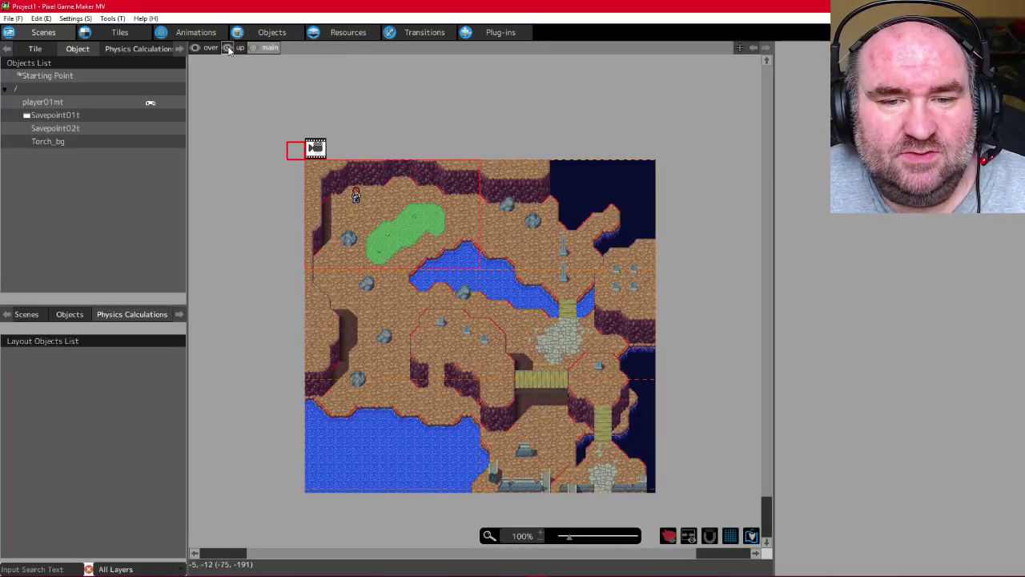
click(227, 47)
click(227, 47)
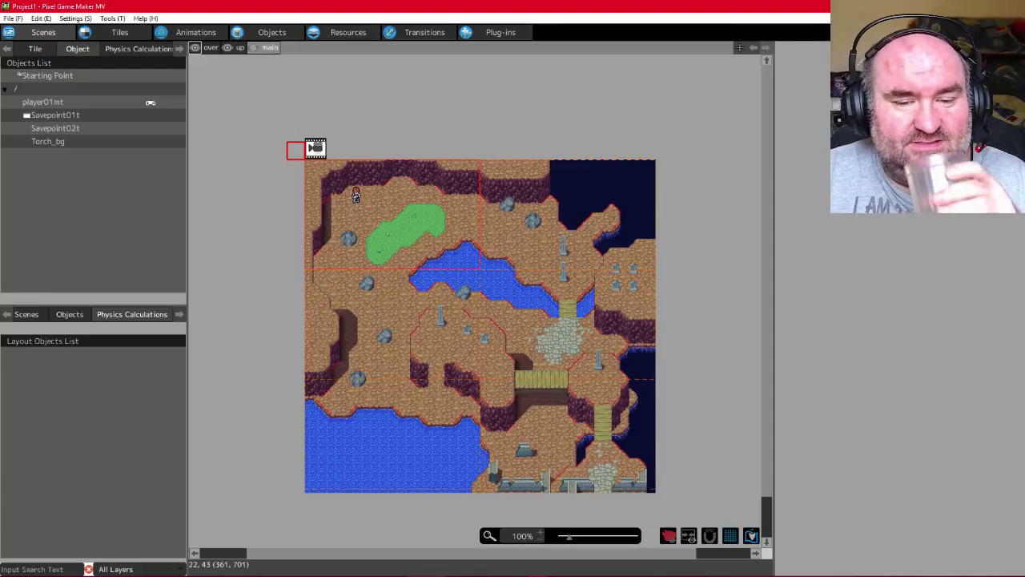
Switch to the YouTube live dashboard to check the stream and return to Pixel Game Maker MV
key(alt+Tab)
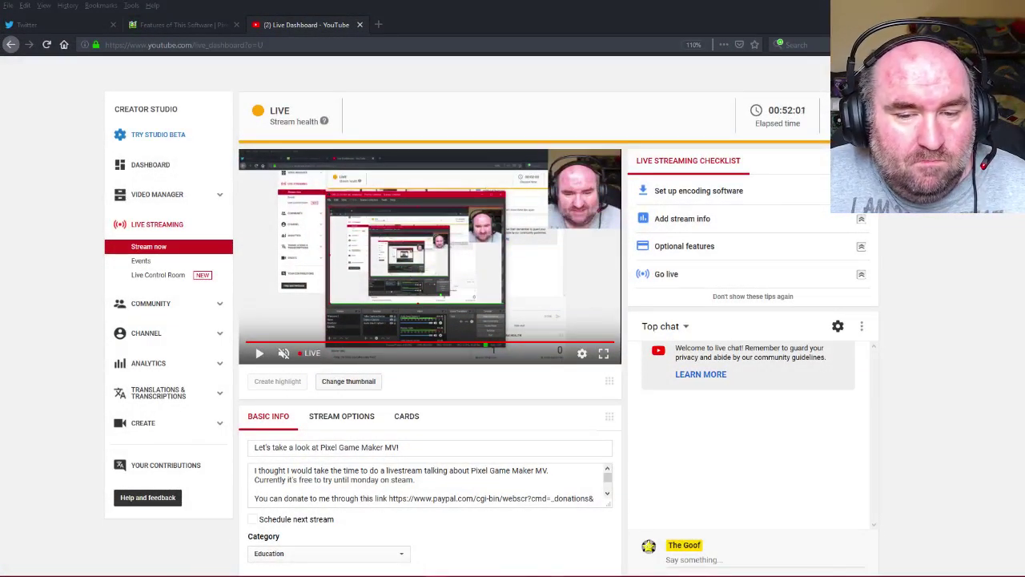
mouse_move(537, 575)
click(537, 538)
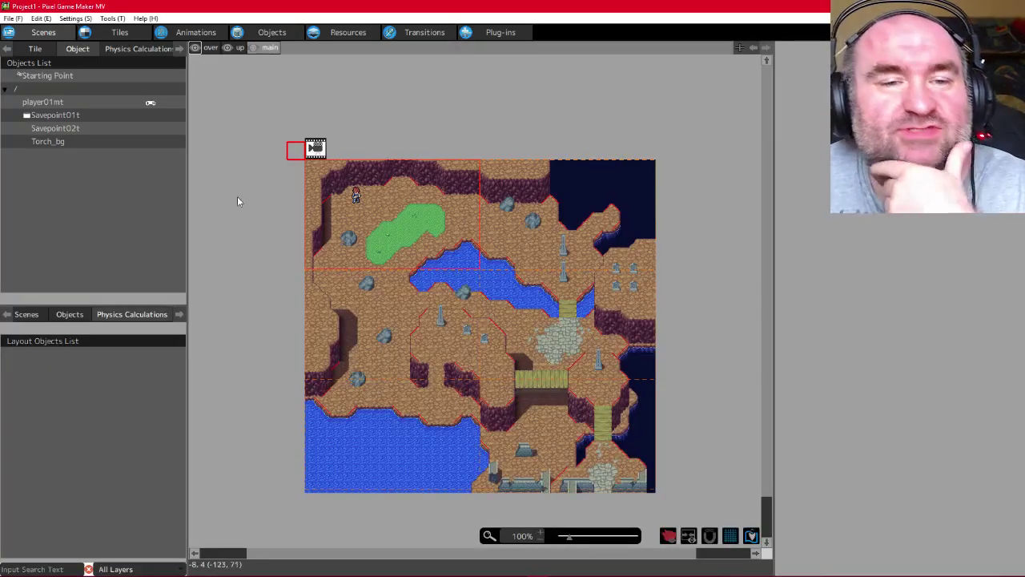
Show the scene's tile palette at 200% and look over the Mountain pass01 tiles
click(37, 49)
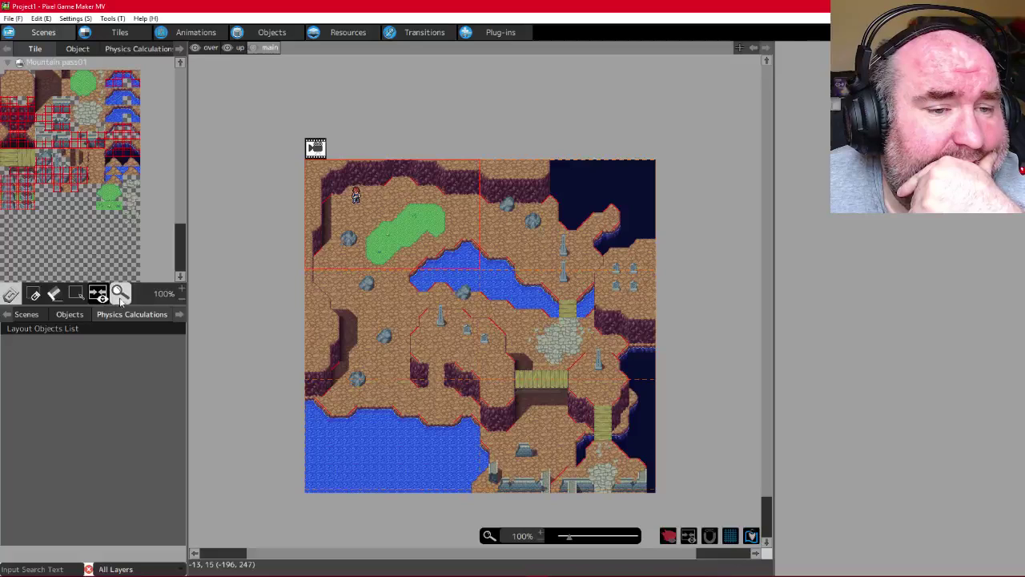
click(182, 289)
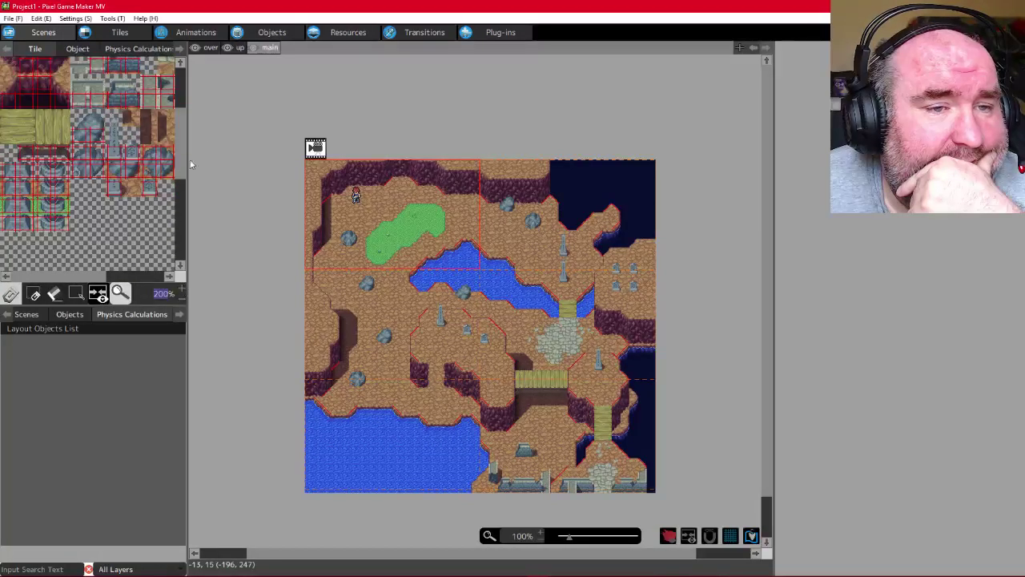
scroll(177, 137, up, 3)
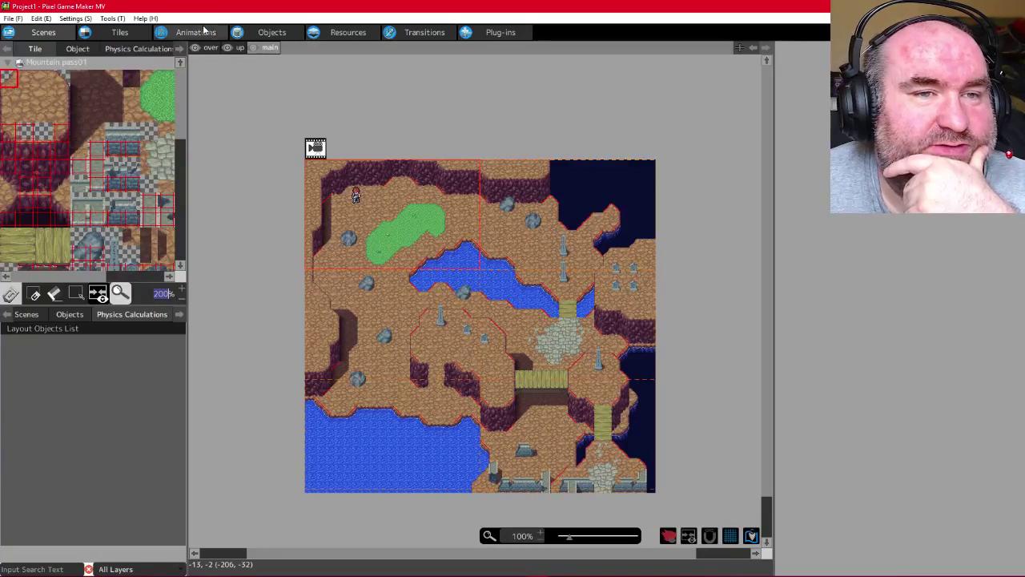
Open the Castle01 tileset in the tile editor and examine its tiles at 400%
click(119, 32)
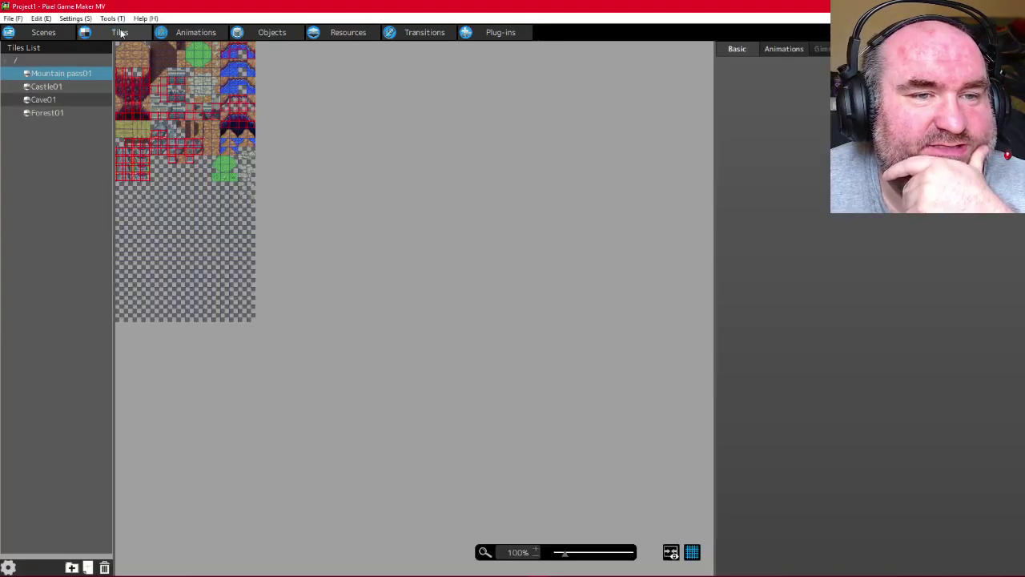
click(63, 86)
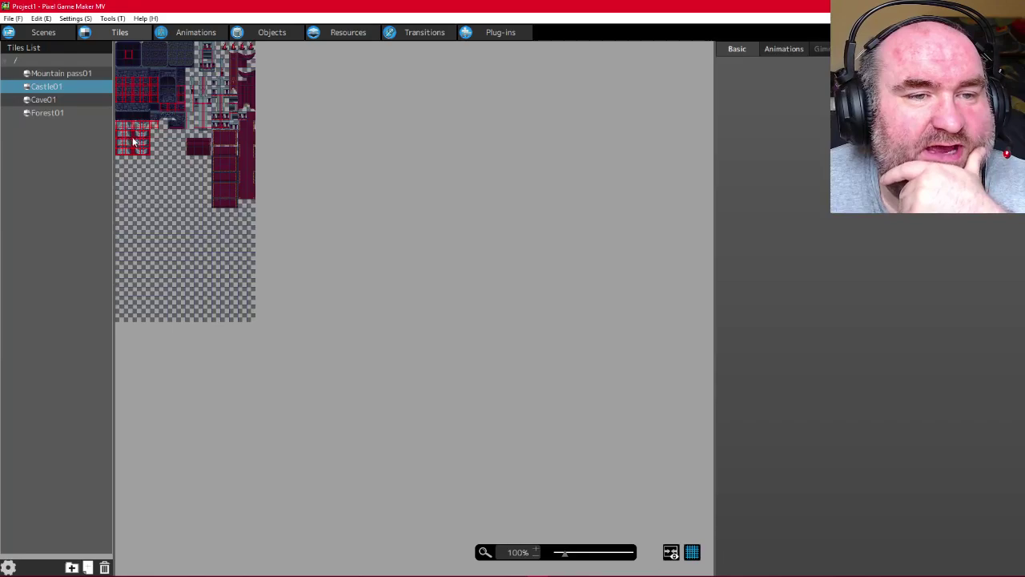
drag(564, 553, 591, 555)
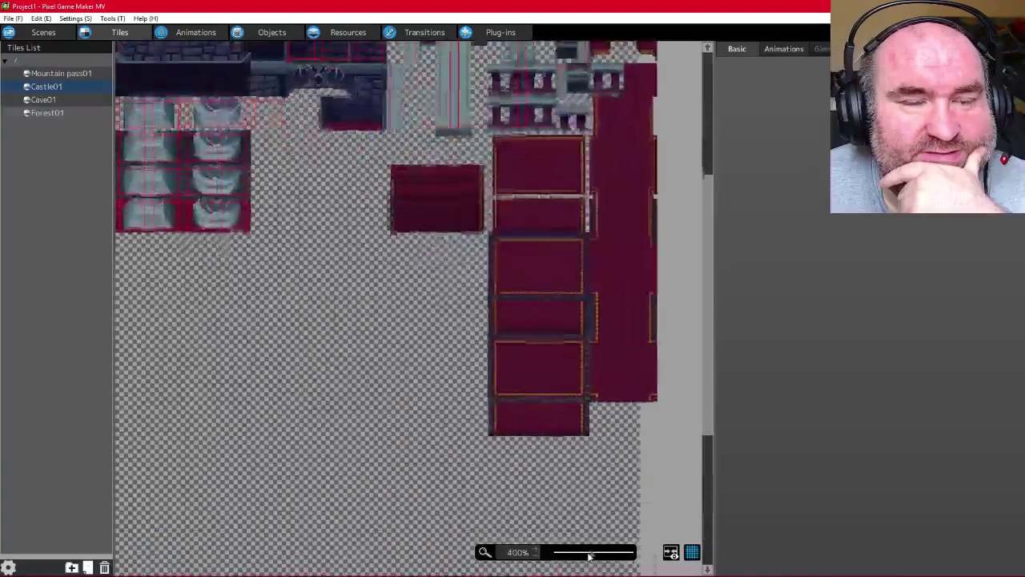
scroll(147, 284, up, 3)
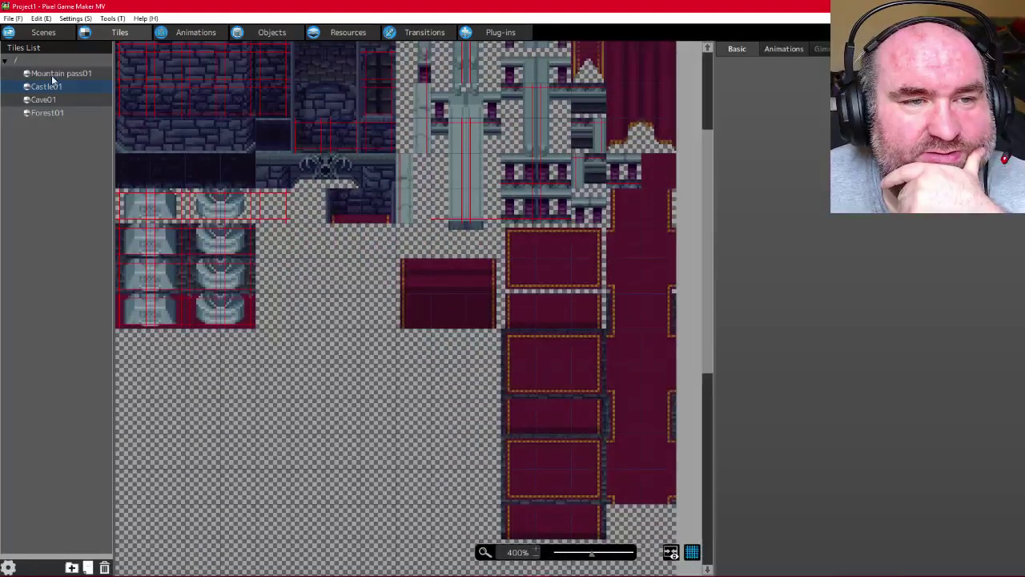
Open the Mountain pass01 tileset and examine its ground, cliff, ruin, rock and water tiles
click(50, 72)
scroll(262, 267, up, 4)
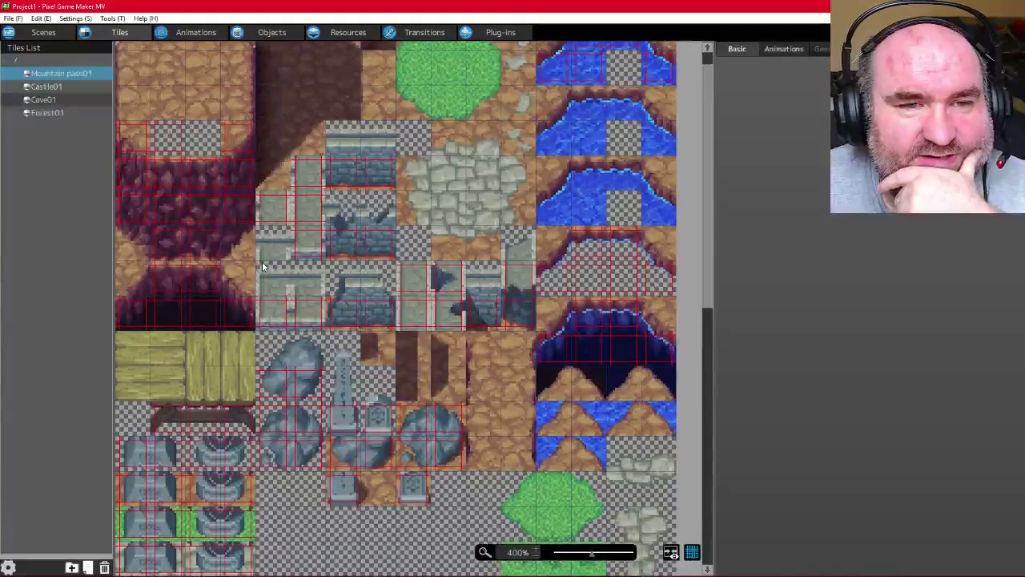
scroll(262, 264, up, 2)
scroll(262, 262, down, 3)
scroll(264, 262, up, 3)
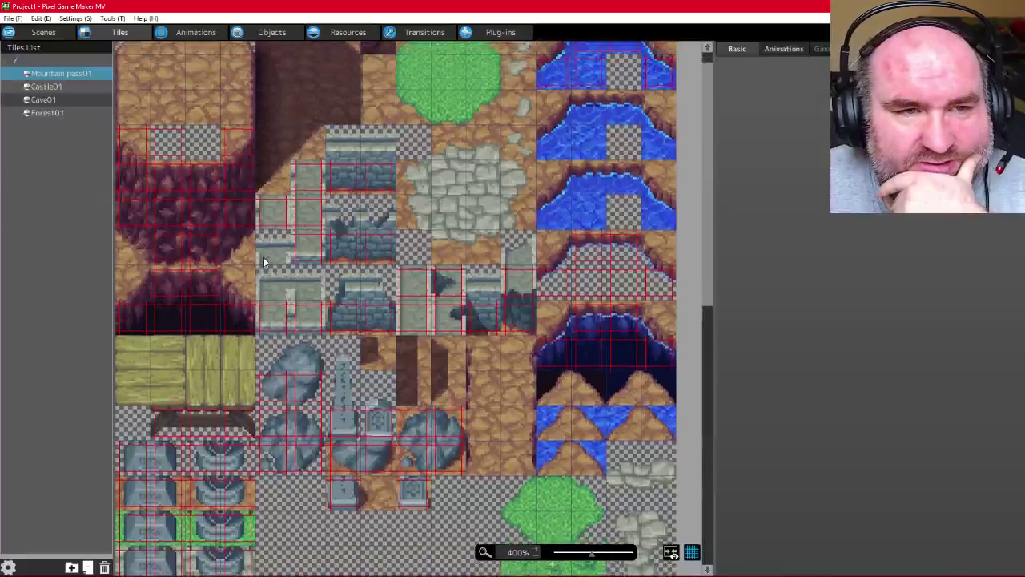
scroll(264, 262, up, 4)
scroll(260, 261, down, 7)
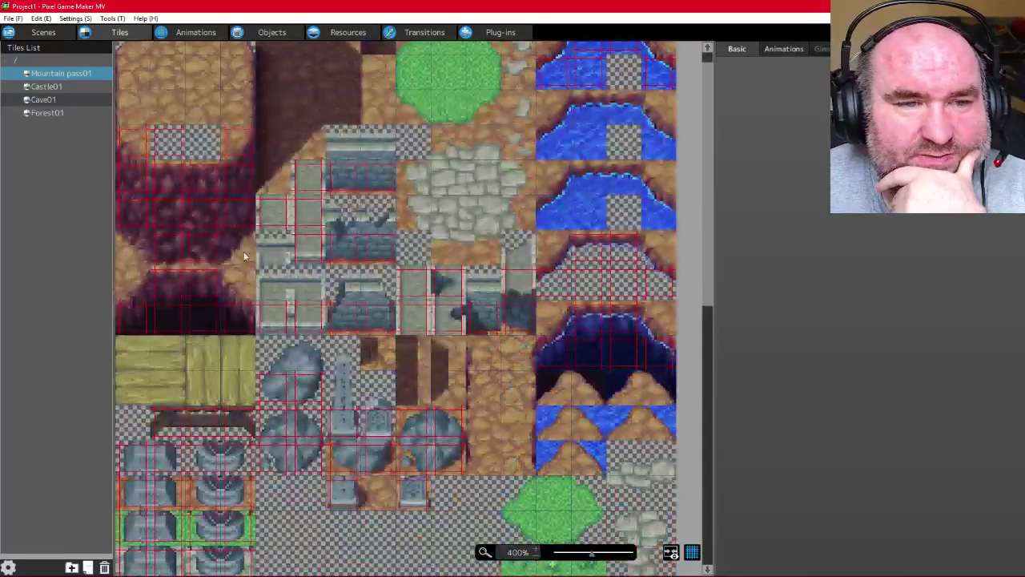
drag(710, 355, 692, 155)
Inspect the Wall Detection settings of individual ground, cliff edge, cliff wall and cliff base tiles in Mountain pass01
click(134, 95)
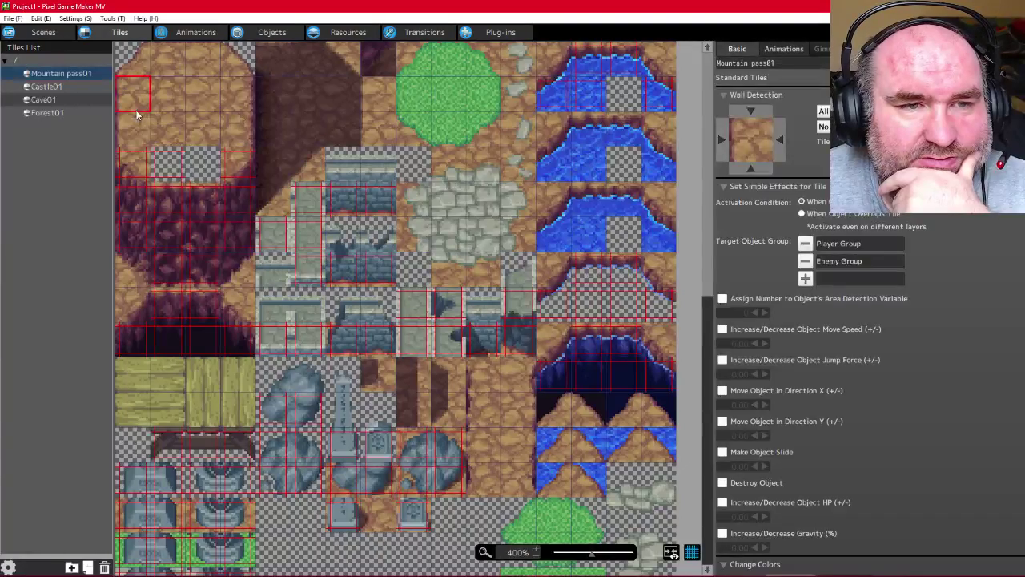
click(132, 141)
click(133, 175)
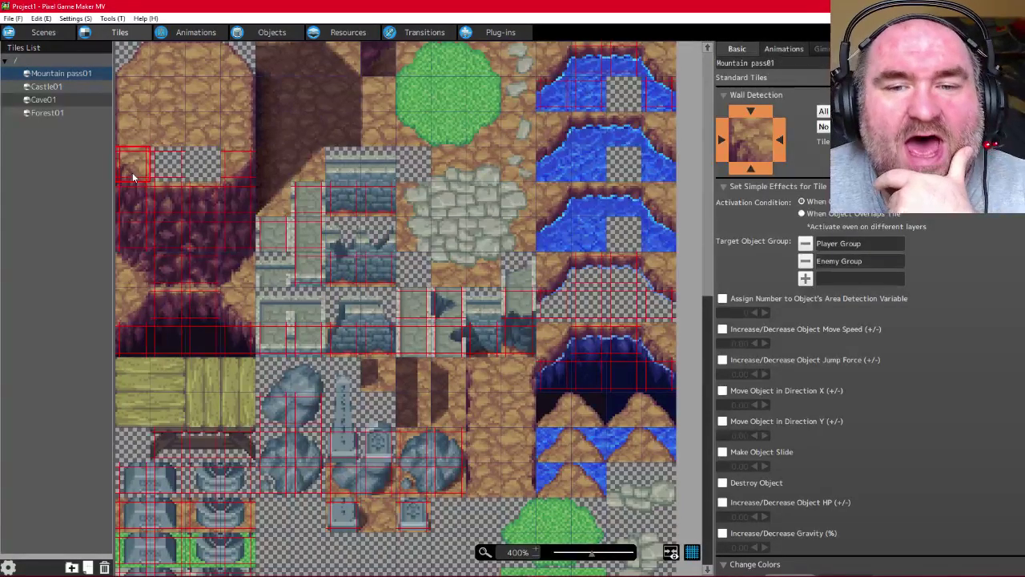
click(241, 208)
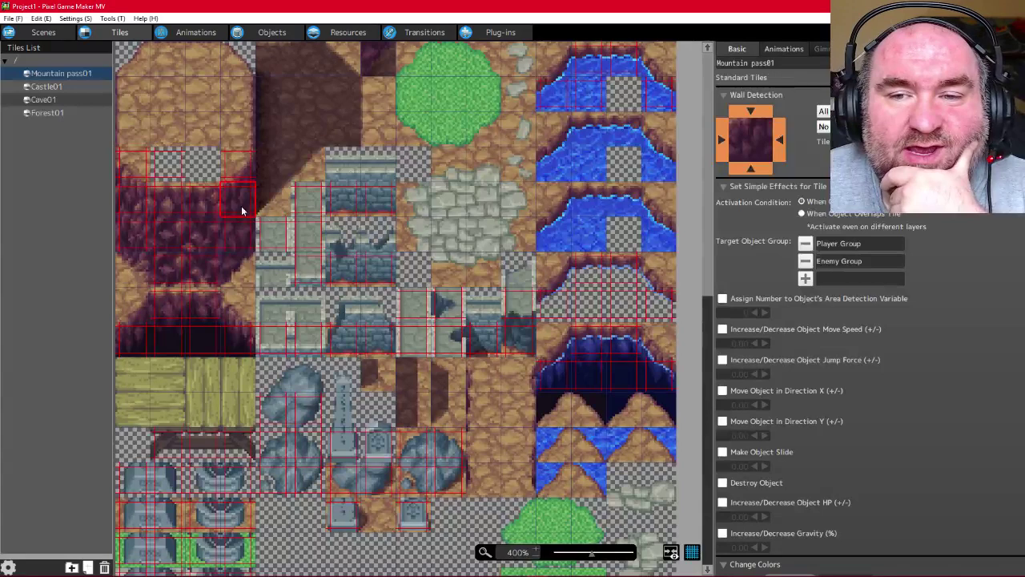
click(234, 235)
click(203, 245)
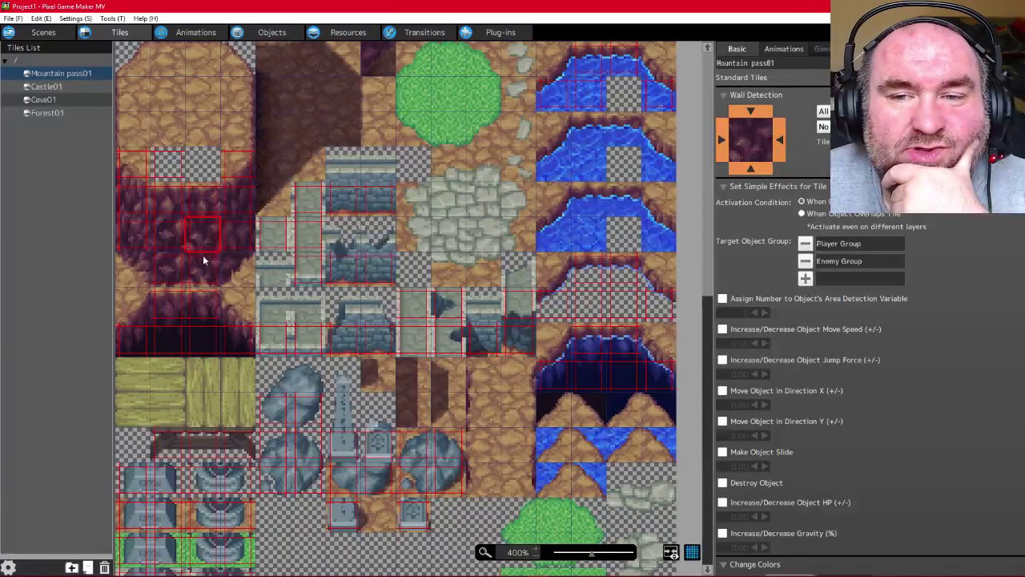
click(202, 264)
click(233, 266)
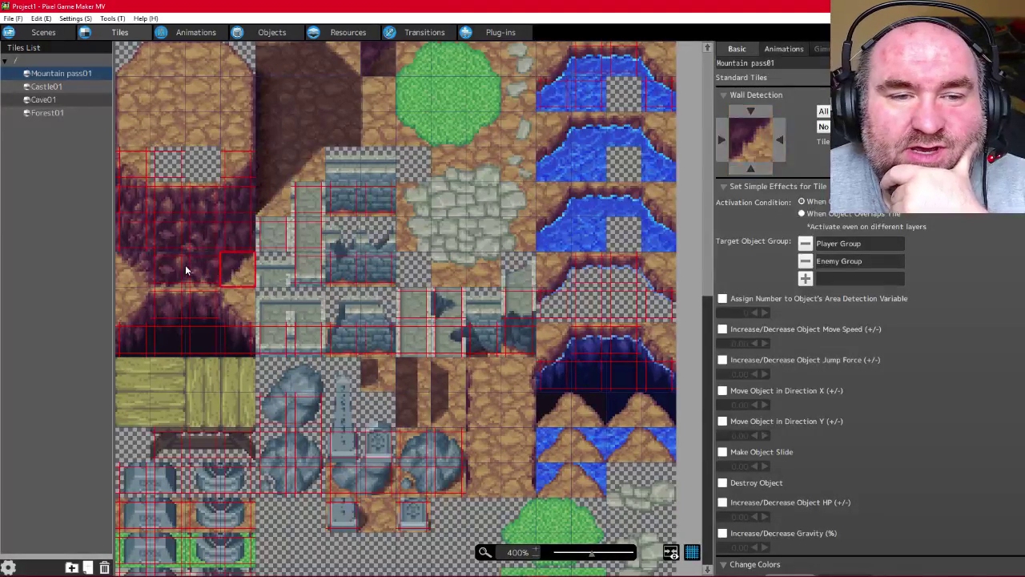
click(164, 267)
click(125, 262)
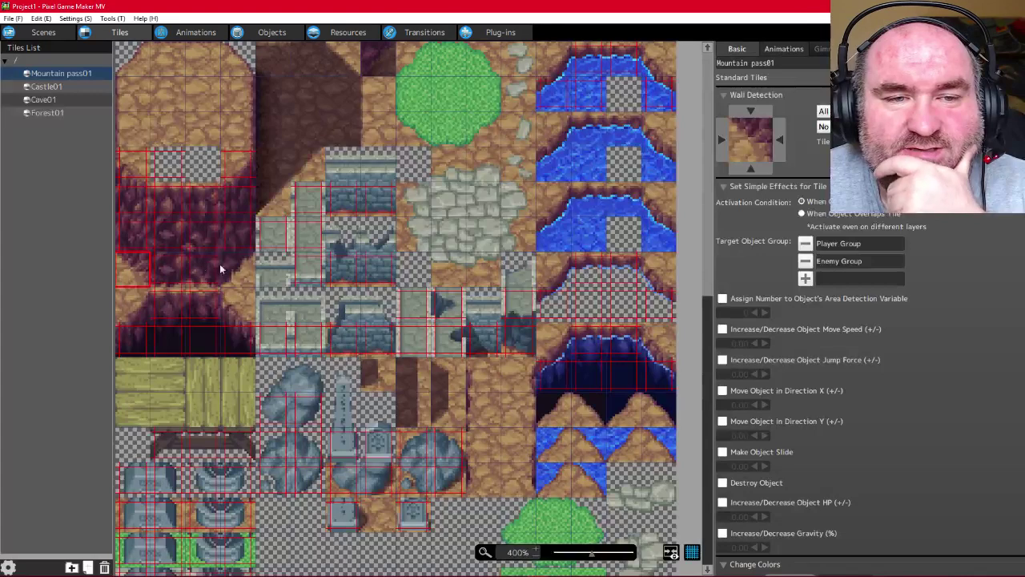
Look through the whole Mountain pass01 tileset, from the top ground tiles down to the empty tile area
scroll(234, 254, down, 2)
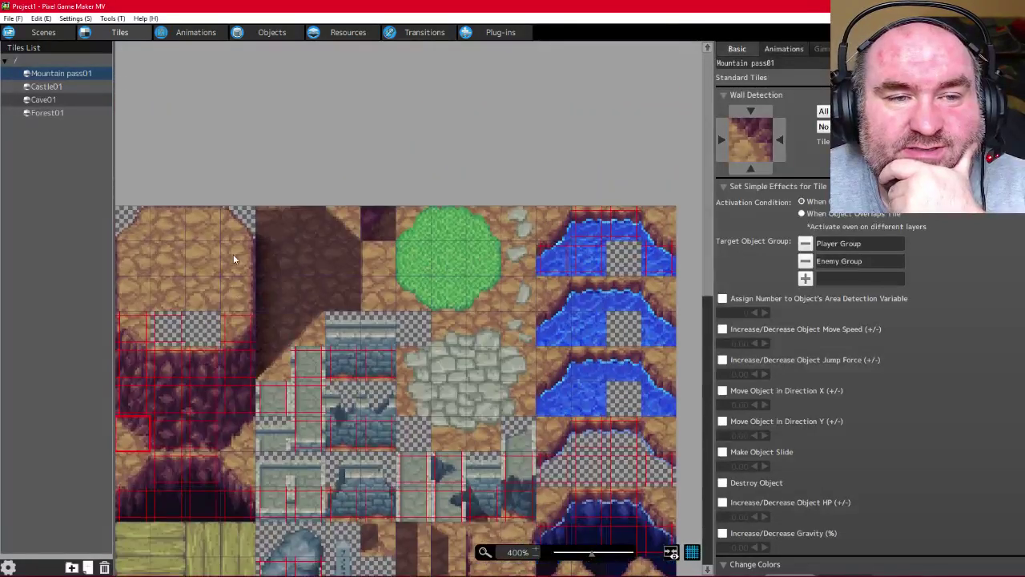
scroll(233, 254, down, 2)
scroll(229, 252, up, 6)
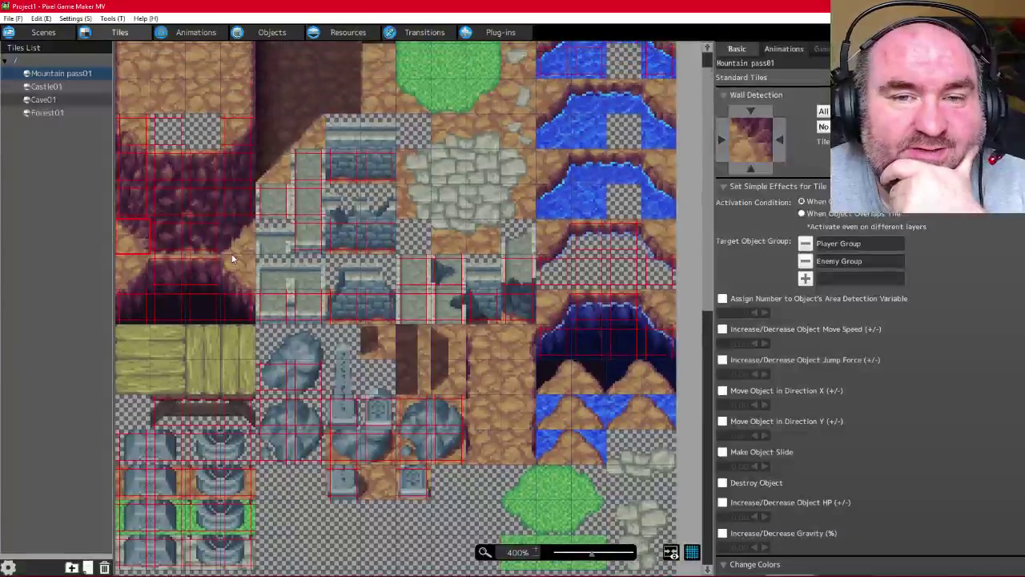
scroll(223, 255, down, 4)
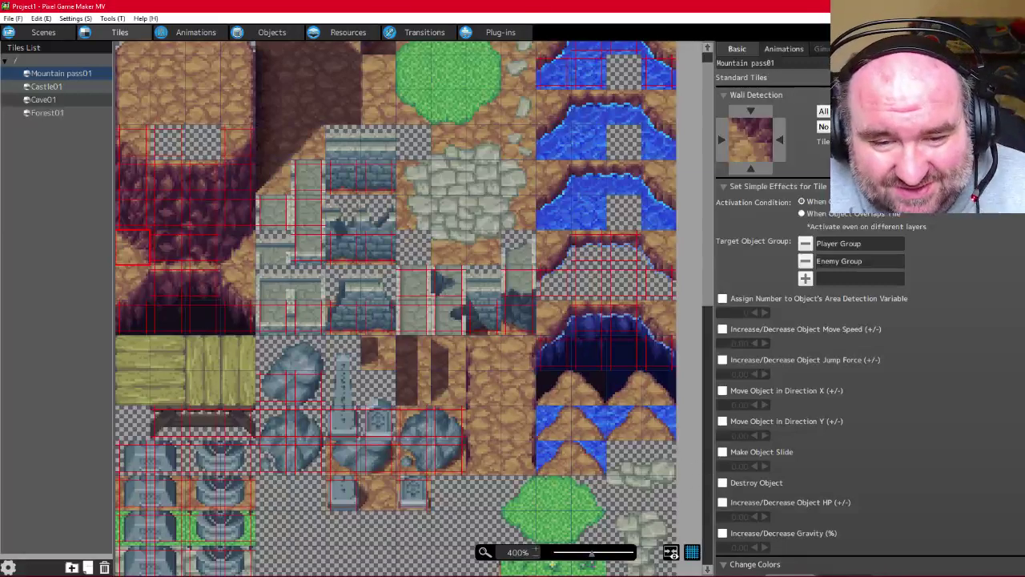
click(438, 576)
click(437, 576)
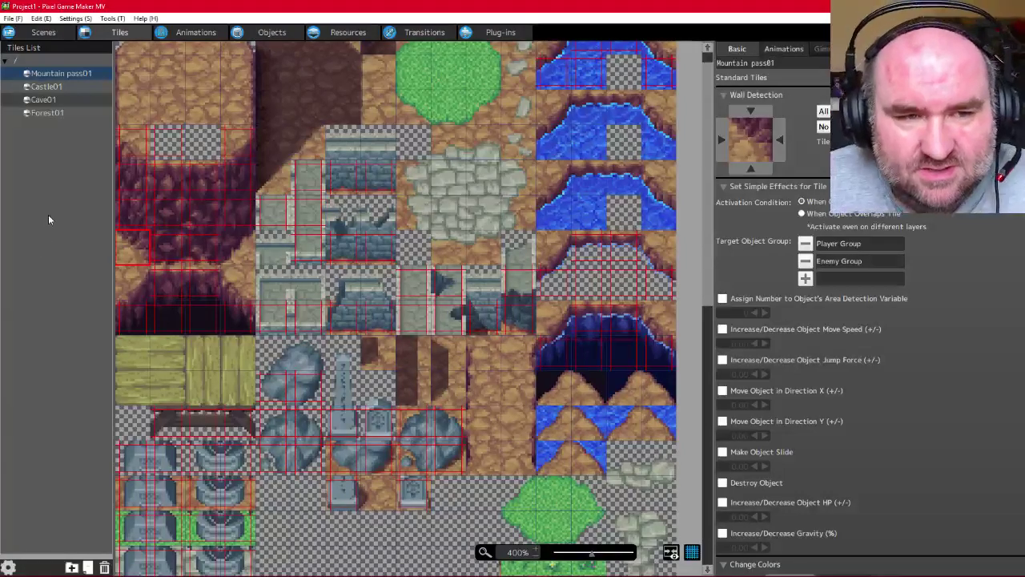
scroll(702, 432, down, 5)
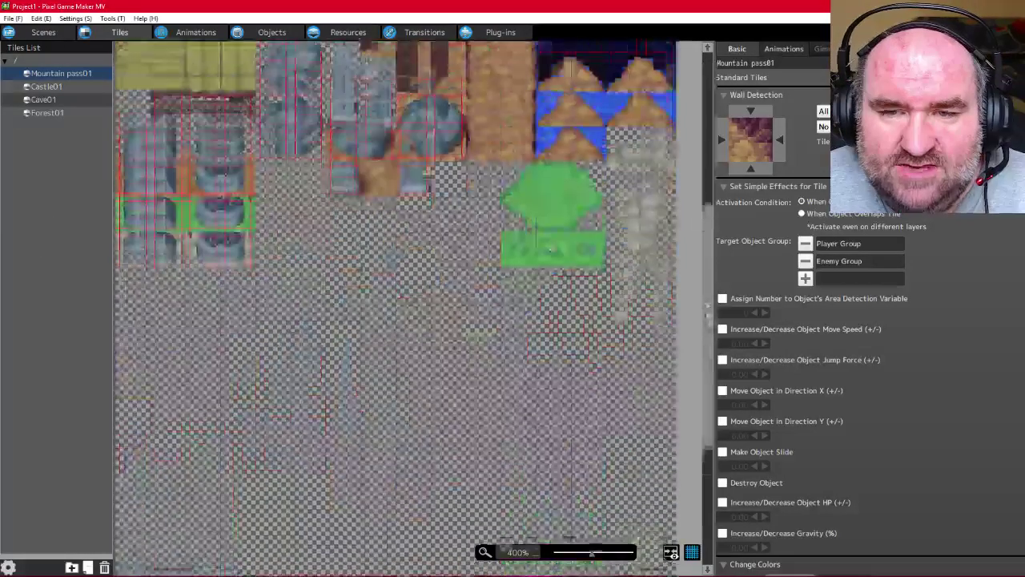
drag(703, 320, 699, 123)
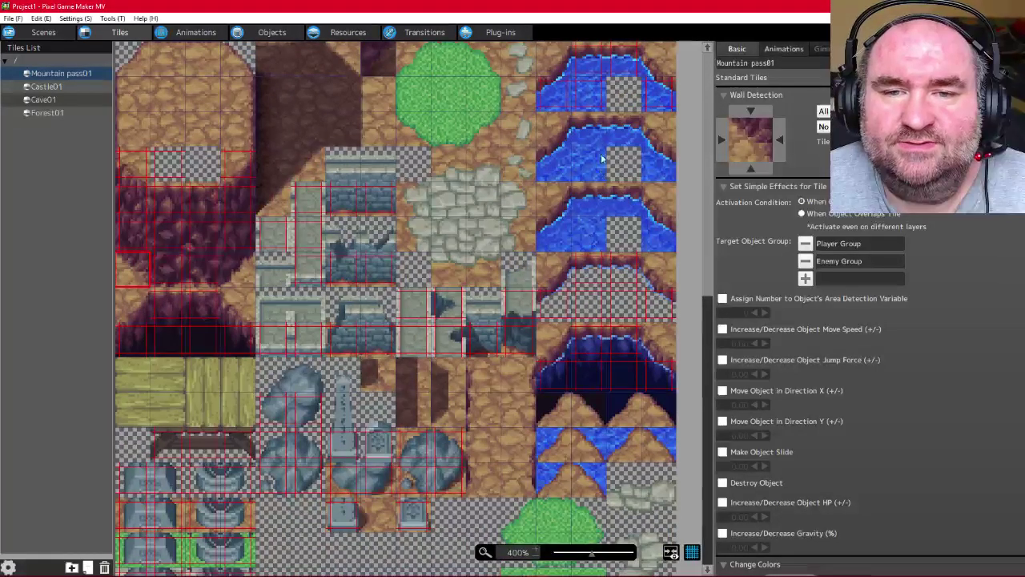
Compare the Wall Detection settings of the centre tiles in the three water blocks and view the first block's tile animation settings
click(587, 99)
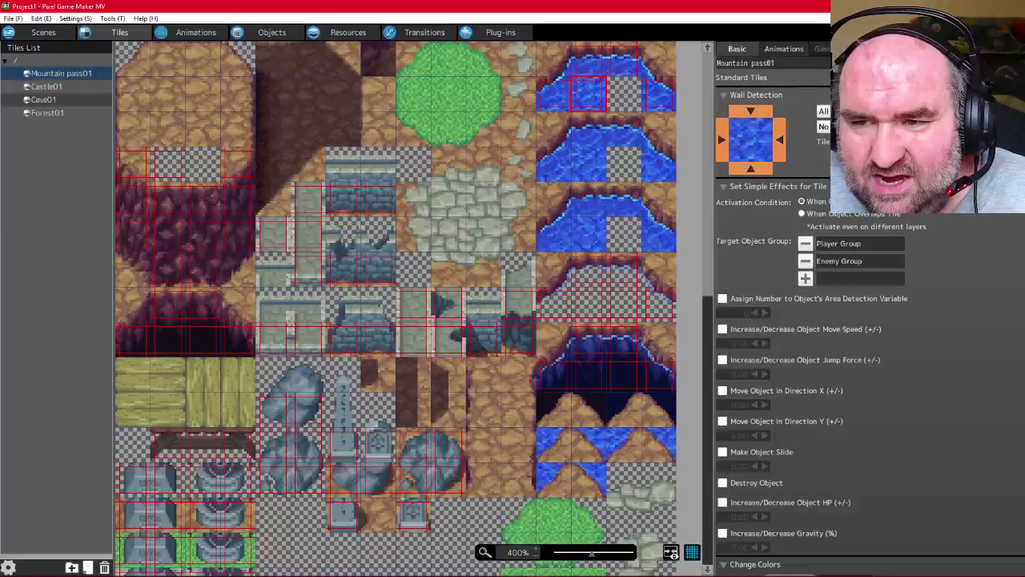
click(593, 164)
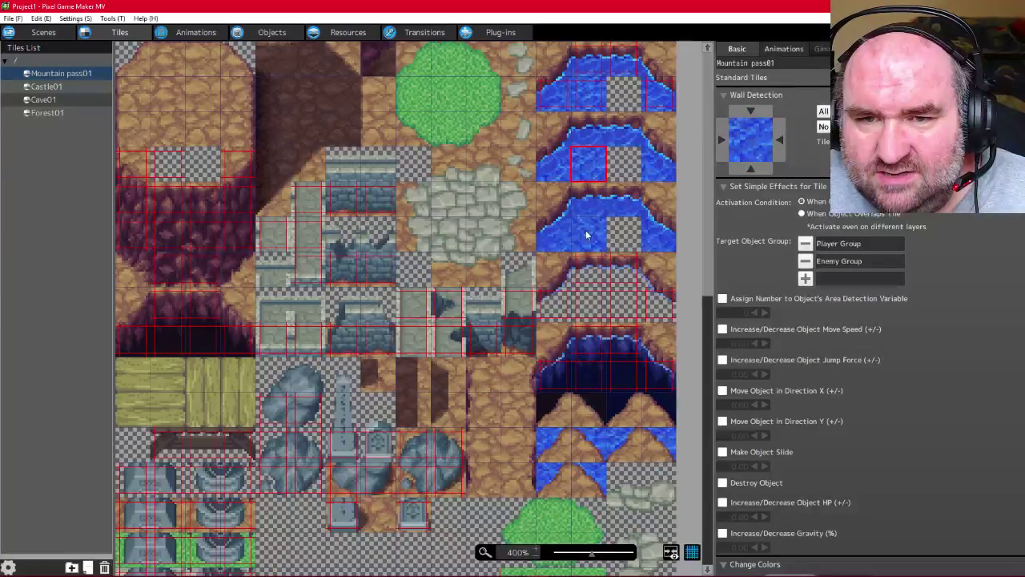
click(585, 232)
click(598, 206)
click(597, 174)
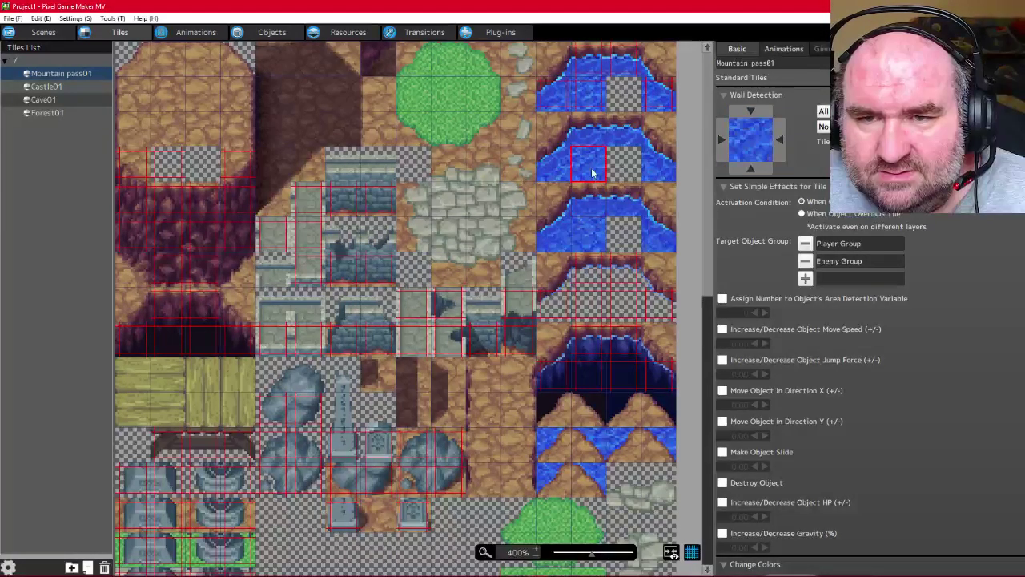
click(592, 100)
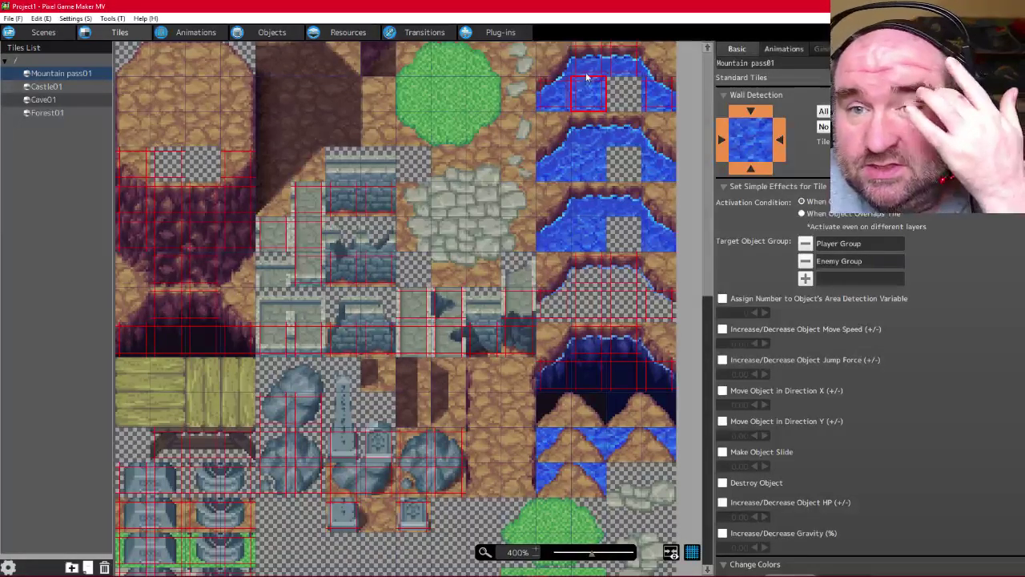
click(783, 49)
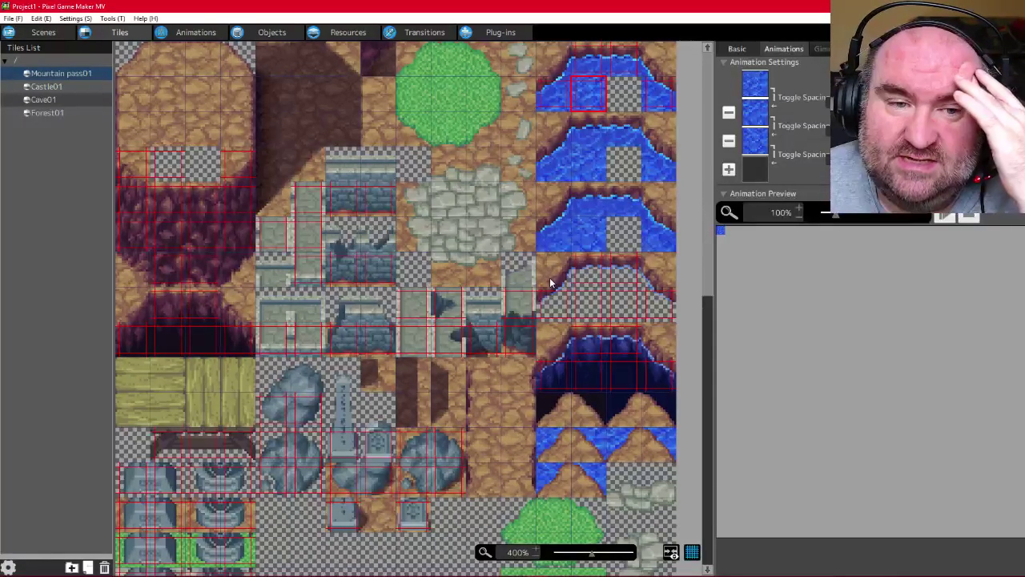
click(742, 50)
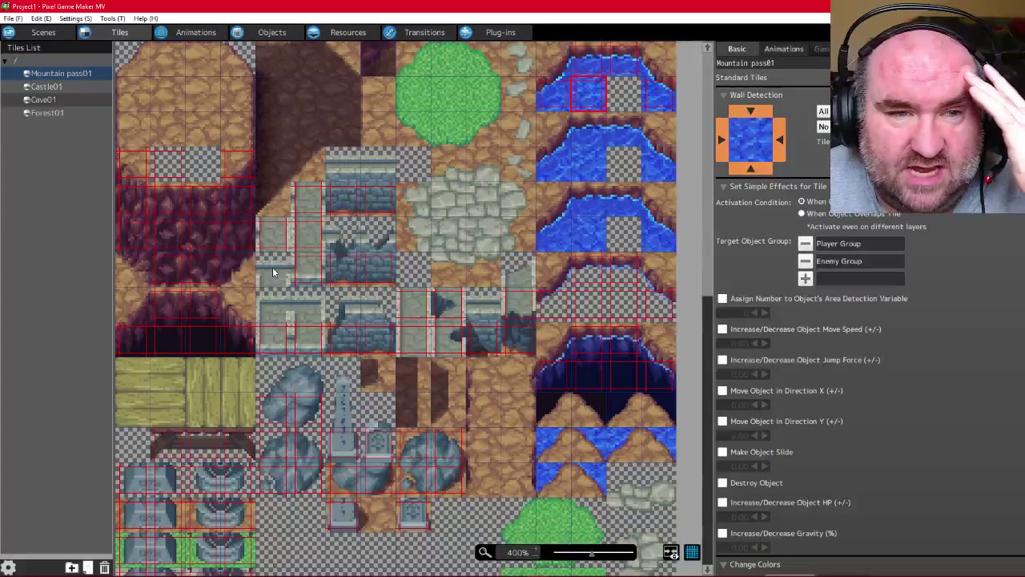
Check the Wall Detection settings of the plateau's inner ground tiles, edge tiles and two lower corner tiles
click(145, 99)
click(172, 103)
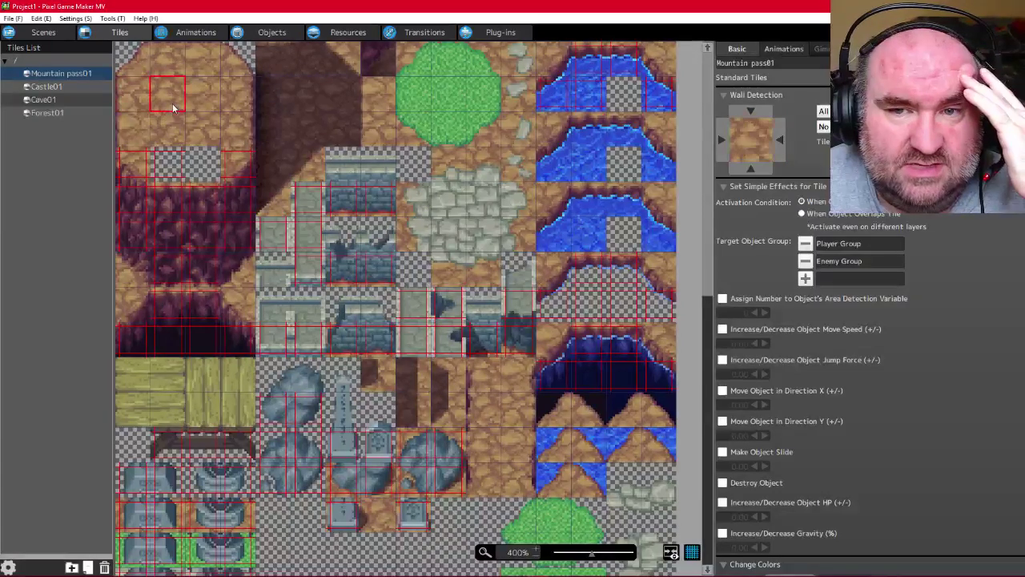
click(167, 61)
click(202, 61)
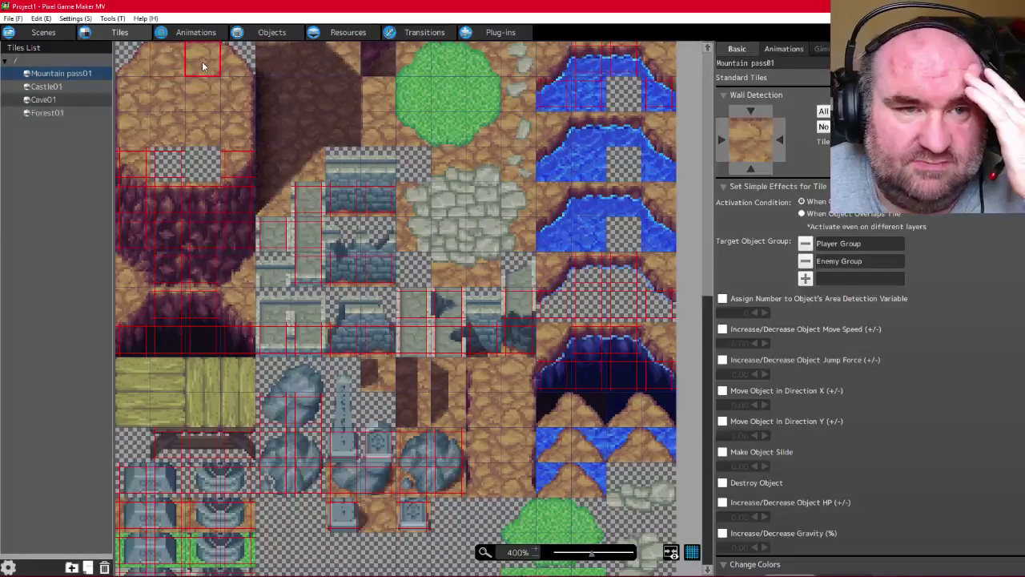
click(236, 104)
click(235, 138)
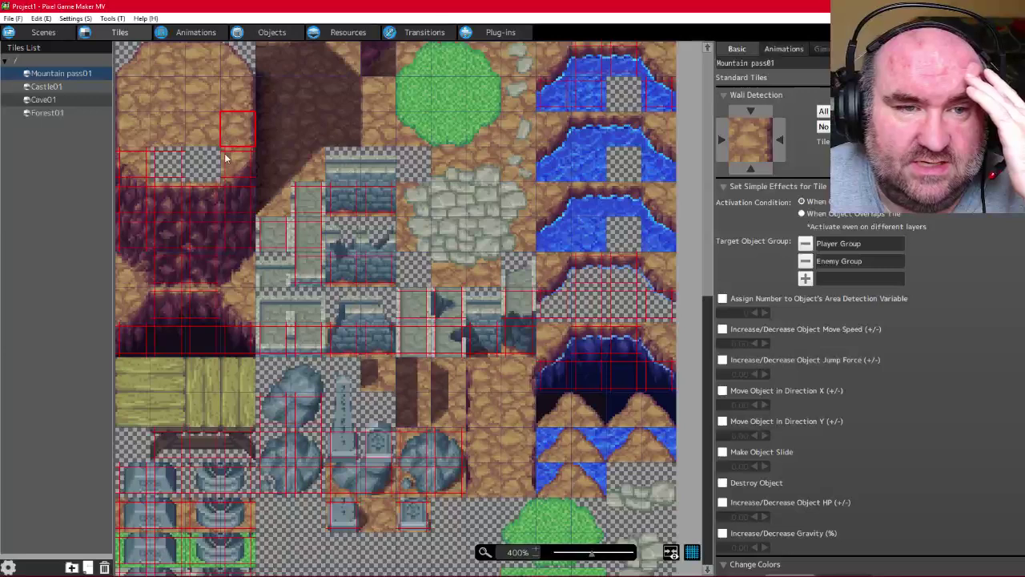
click(228, 160)
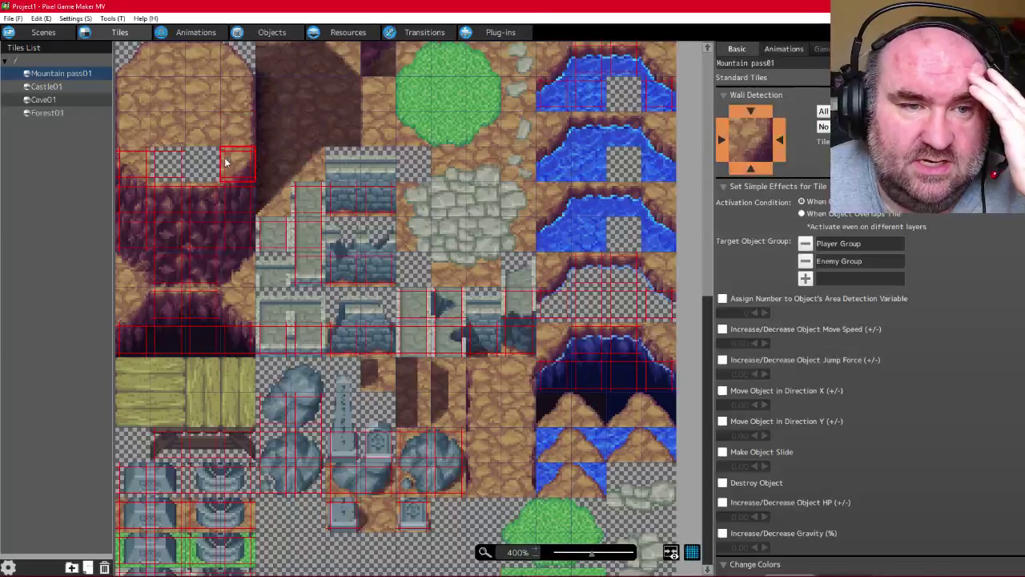
click(117, 172)
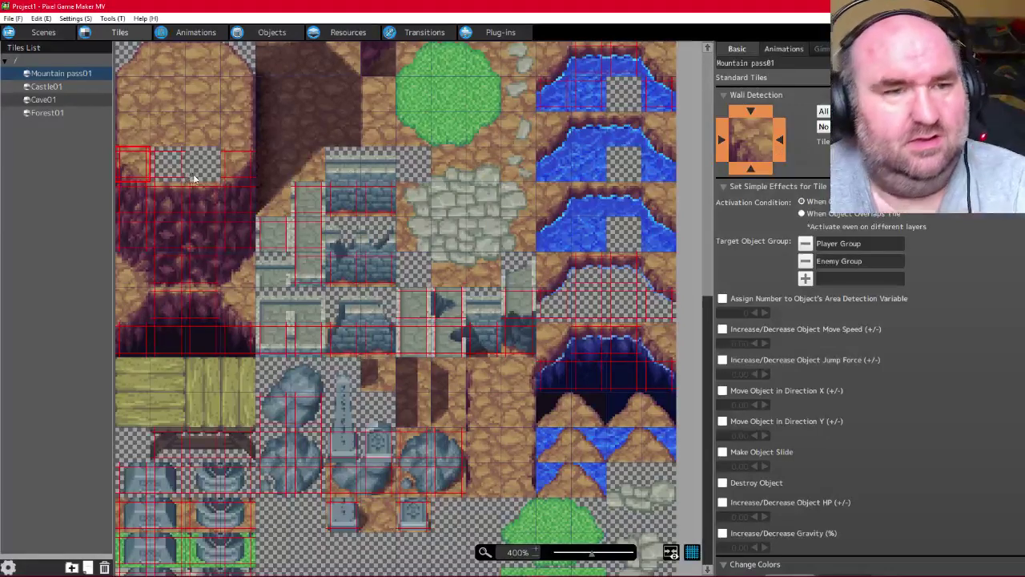
Inspect the Wall Detection settings of the dark cliff wall tiles and the plateau's diagonal upper corner tile
click(235, 168)
click(229, 203)
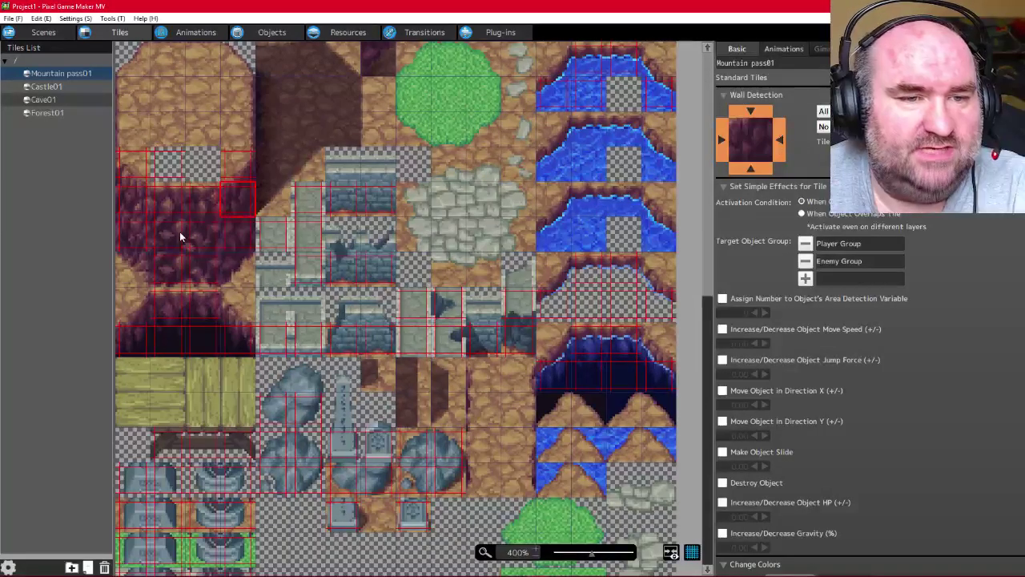
click(178, 232)
click(201, 261)
click(174, 240)
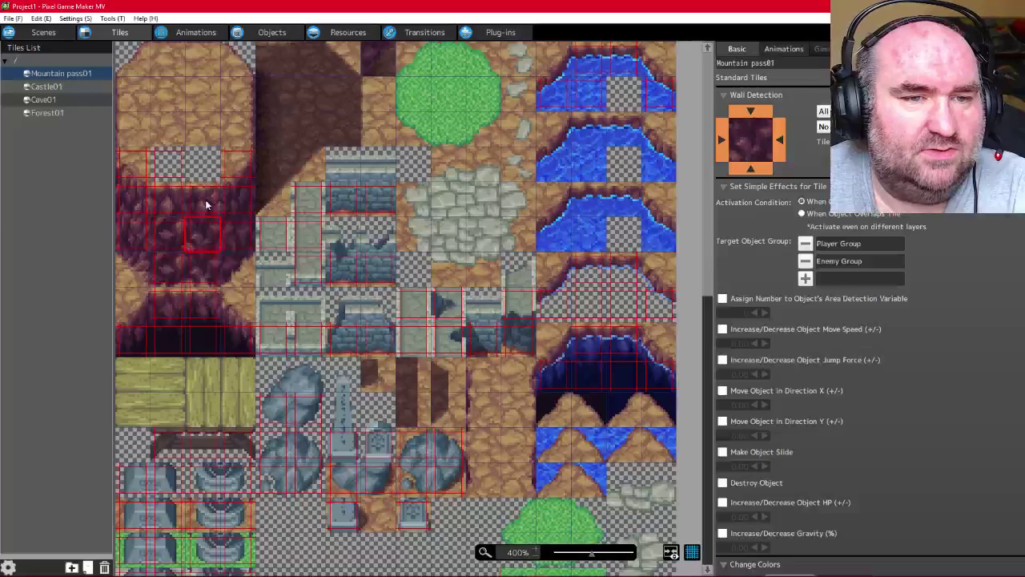
click(205, 199)
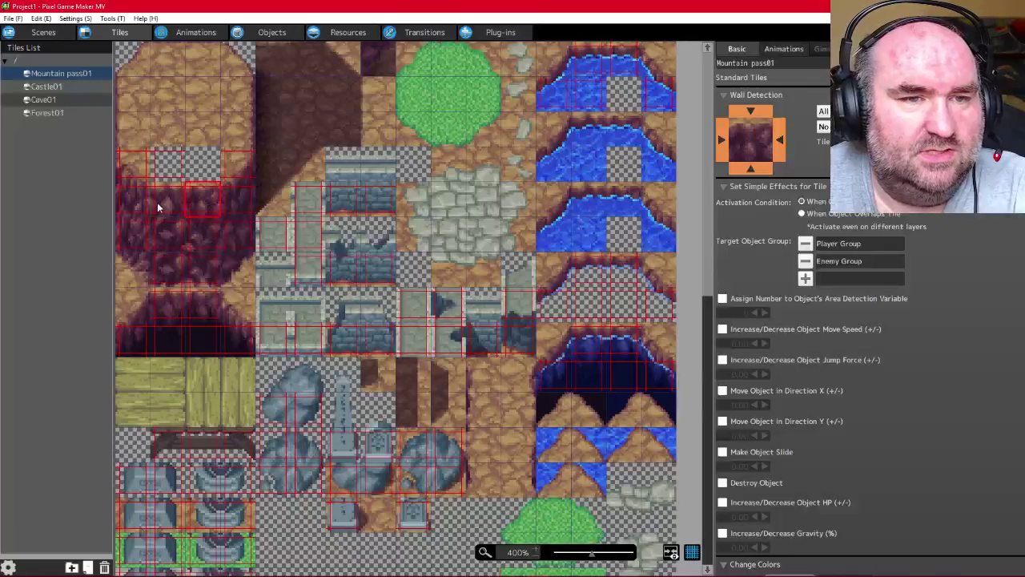
click(131, 63)
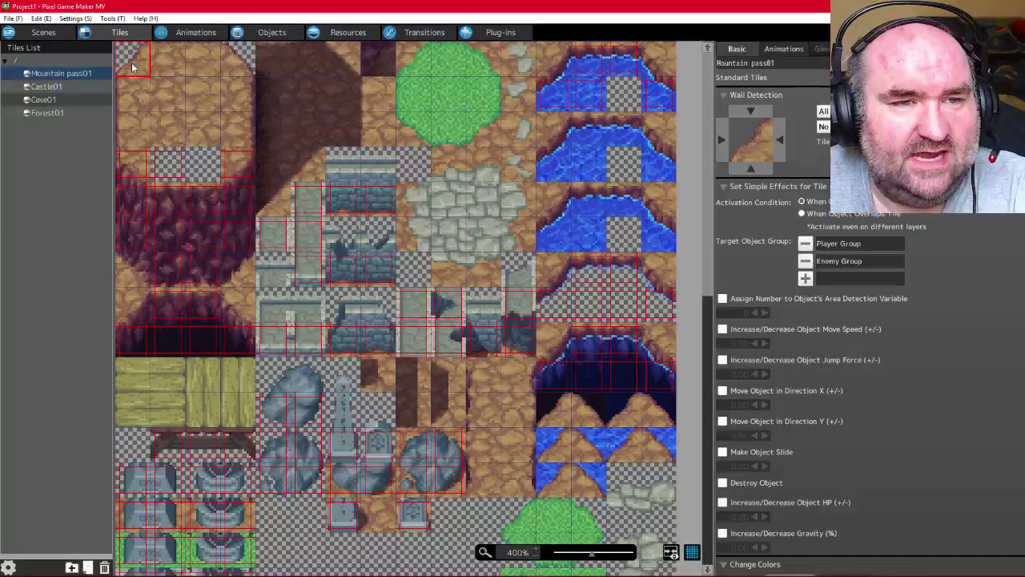
Return to the stage1 scene and examine the collision lines around the pond at 400%
click(44, 32)
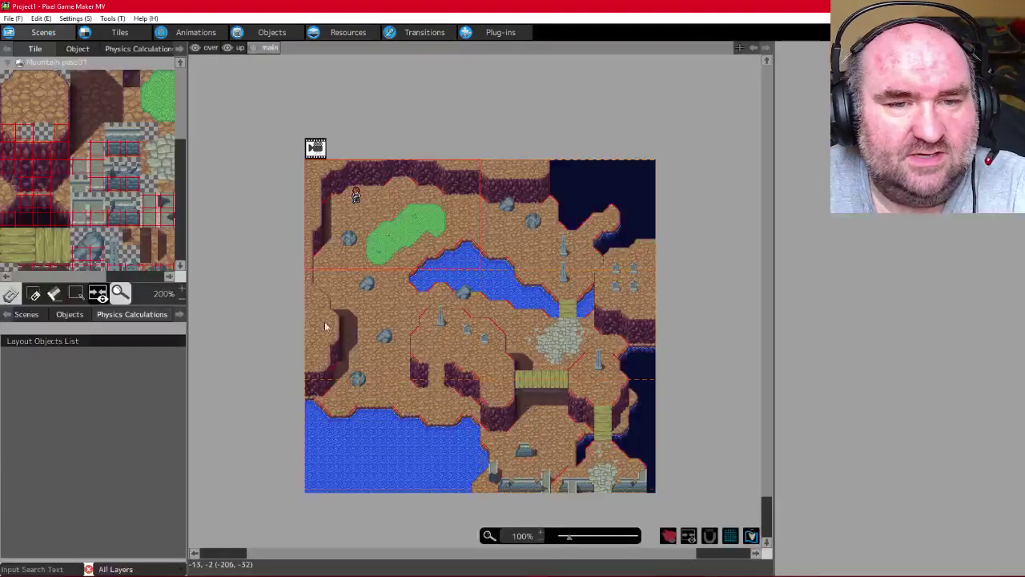
scroll(439, 316, up, 2)
scroll(439, 317, down, 2)
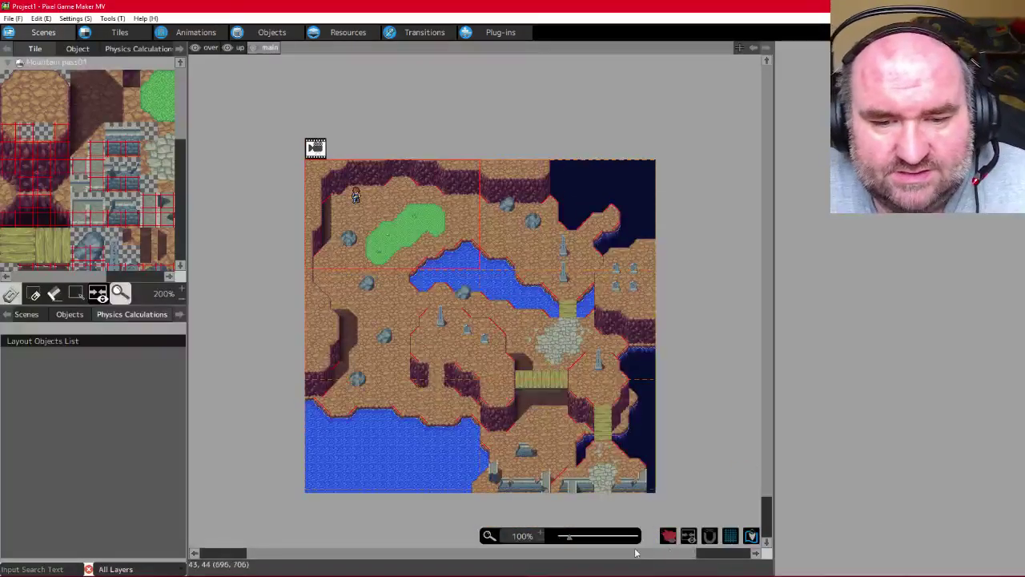
drag(577, 542, 596, 536)
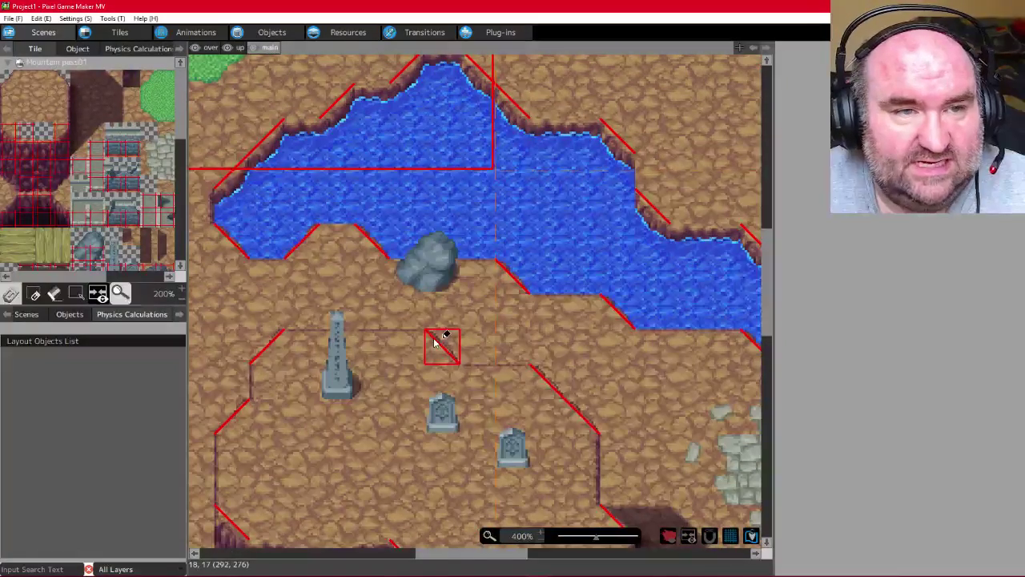
Look through the project's Objects, Resources, Transitions and Plug-ins sections
click(271, 32)
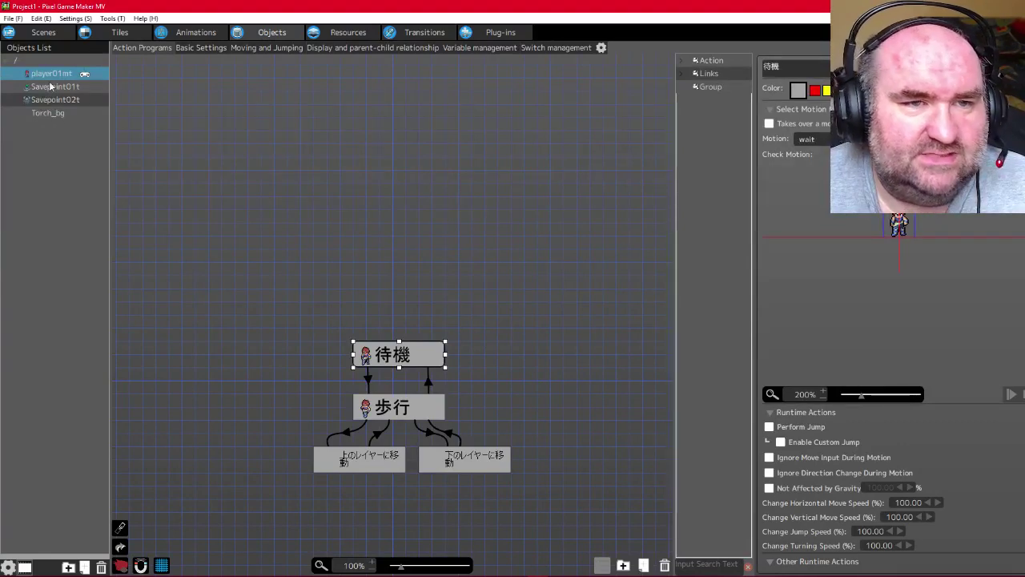
click(358, 32)
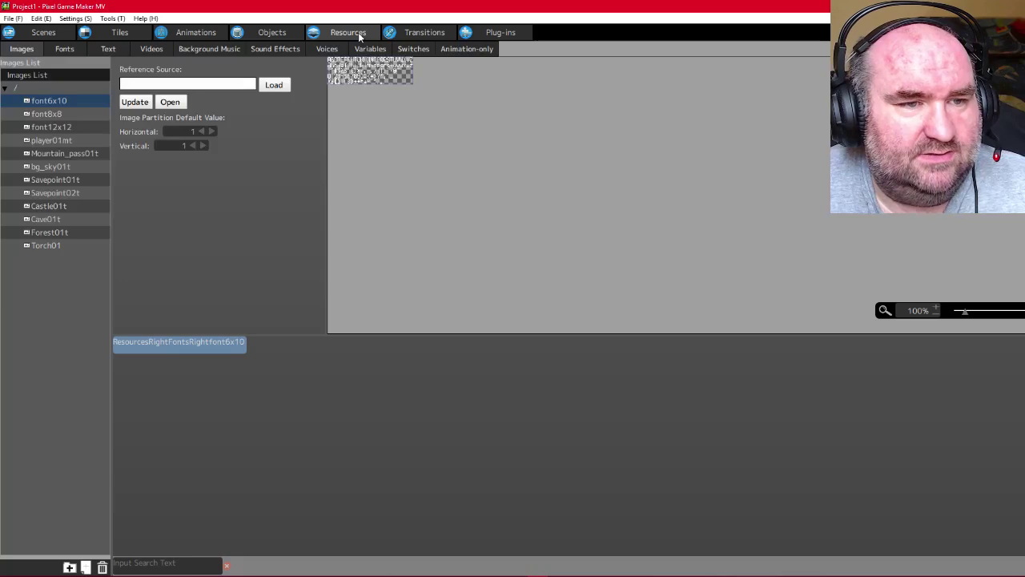
click(414, 34)
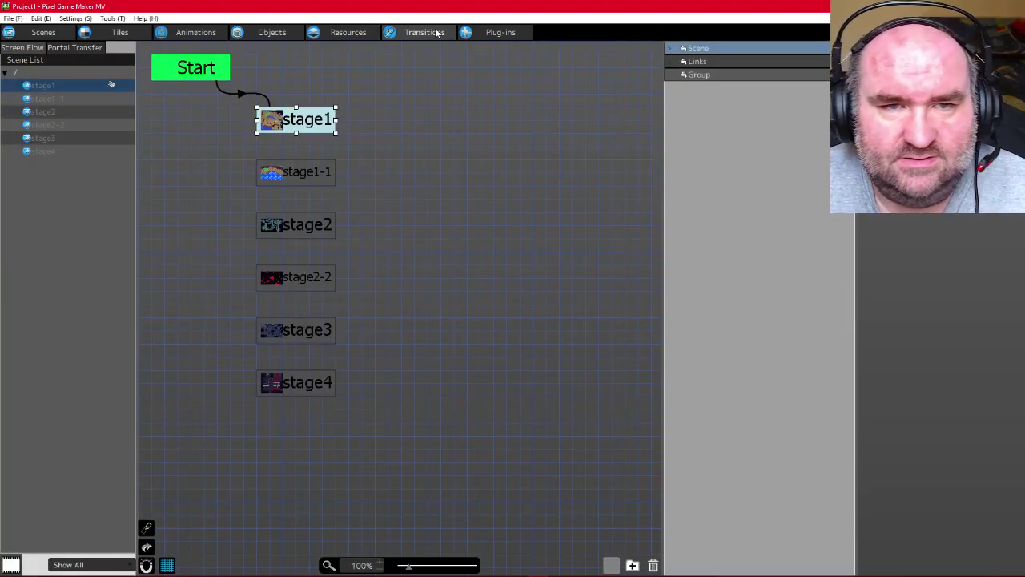
click(498, 36)
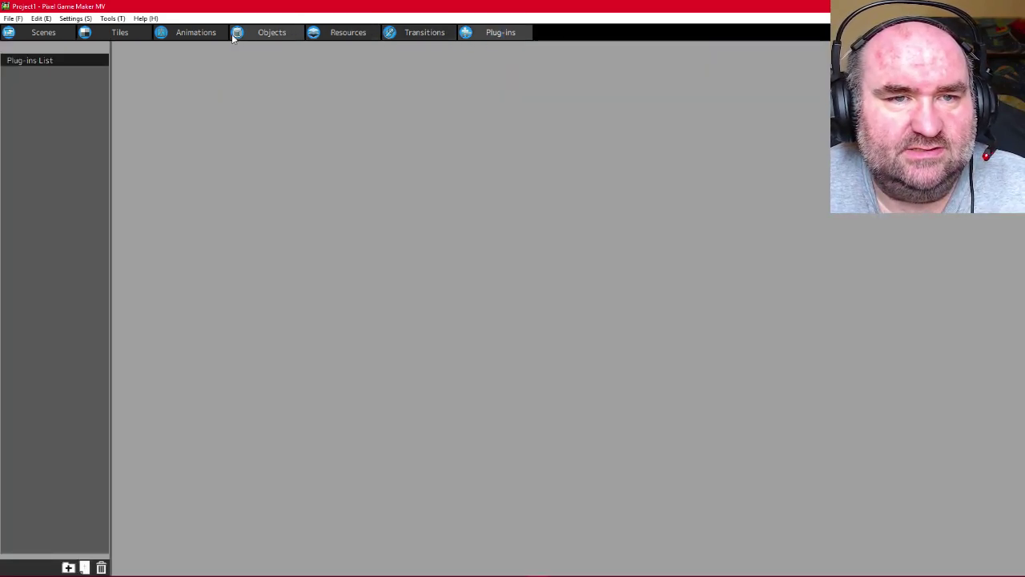
click(122, 35)
Review stage1's layout lists for placed objects, physics calculations and other items such as the camera and slopes
click(44, 35)
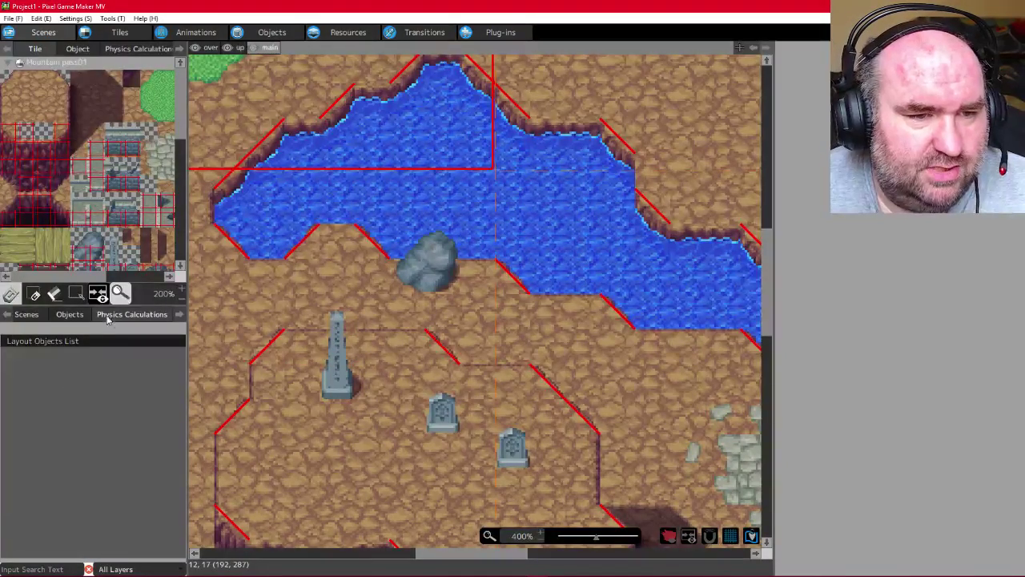
click(70, 315)
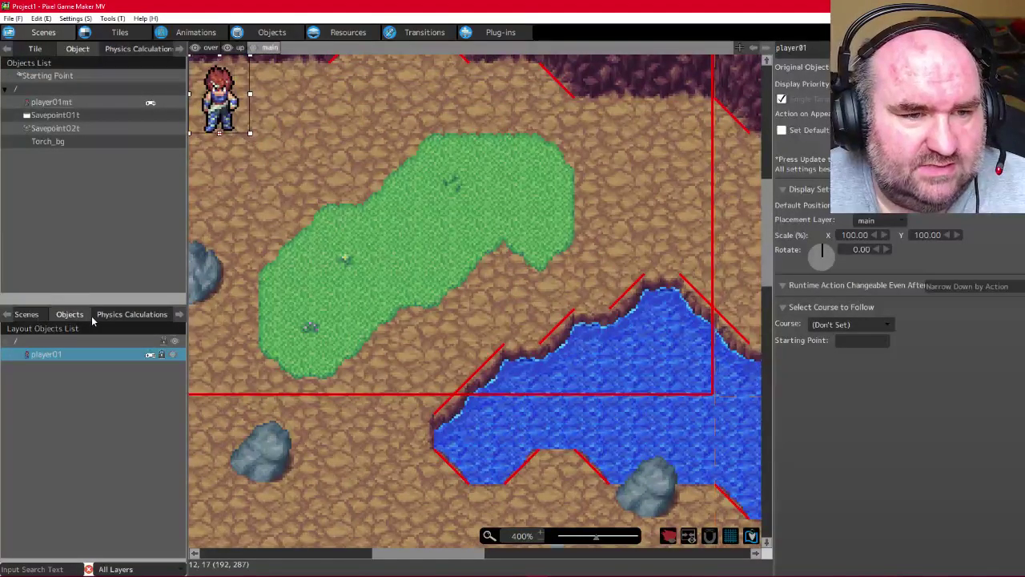
click(32, 319)
click(69, 316)
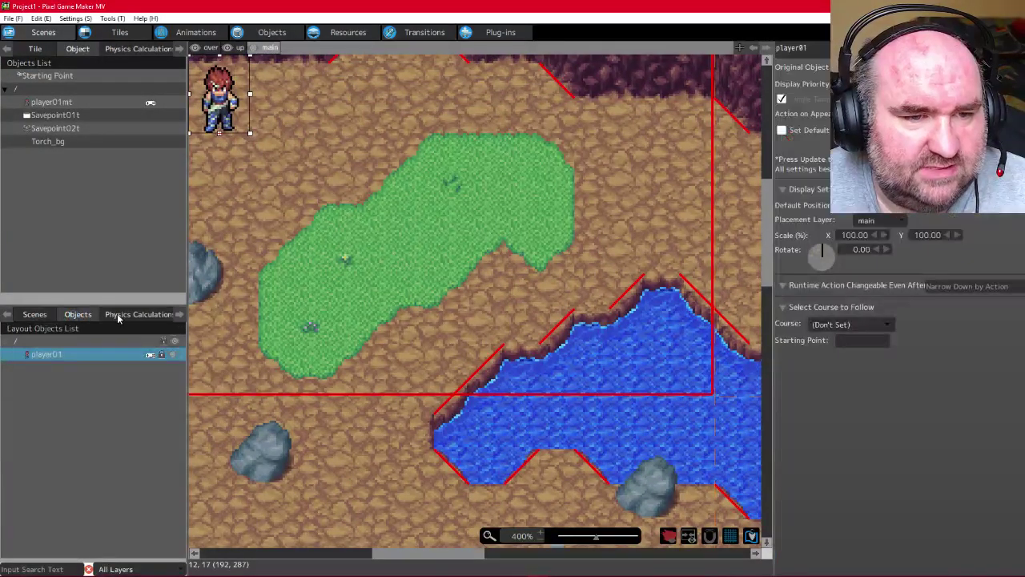
click(118, 317)
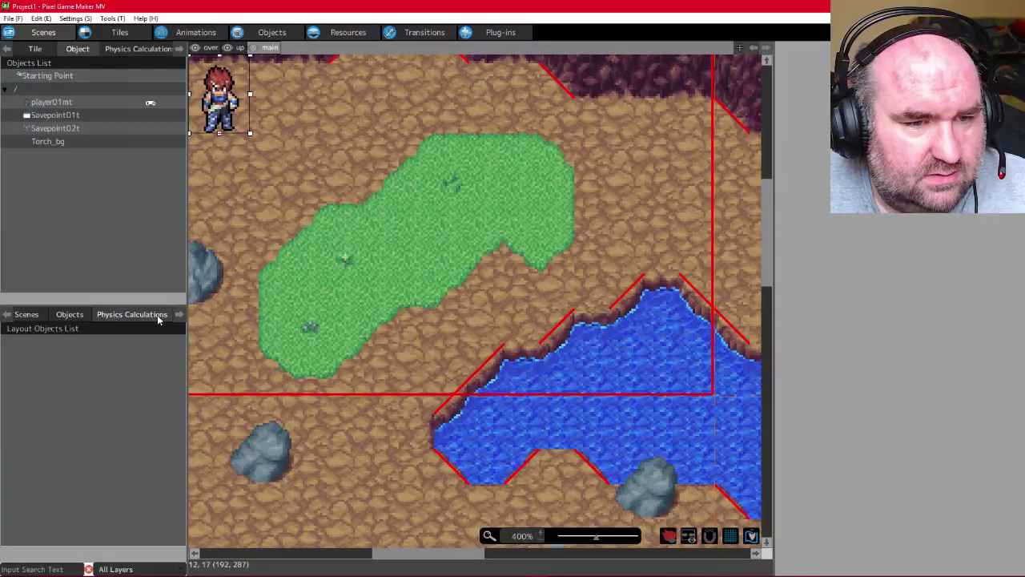
click(179, 314)
click(151, 315)
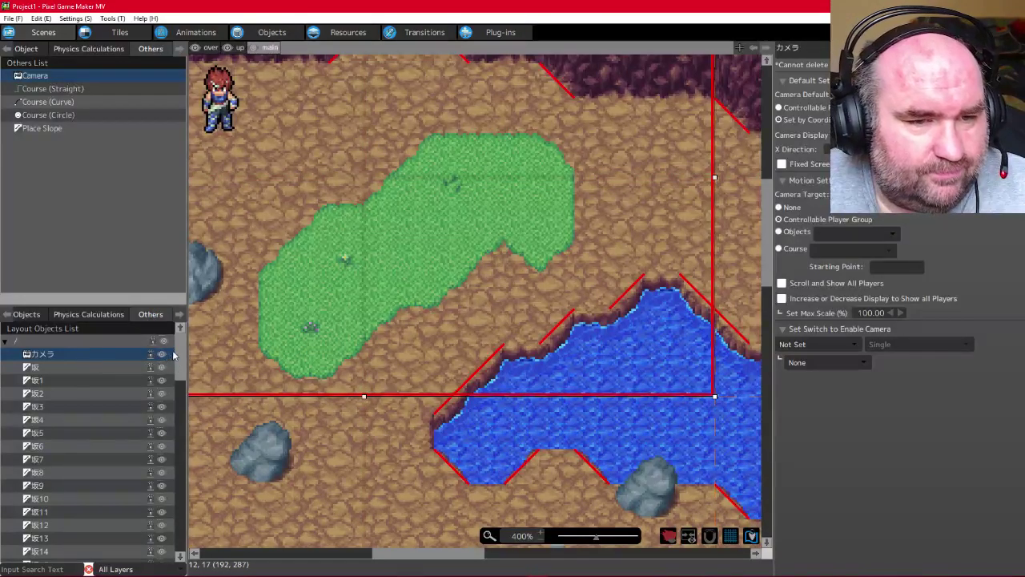
drag(180, 356, 174, 337)
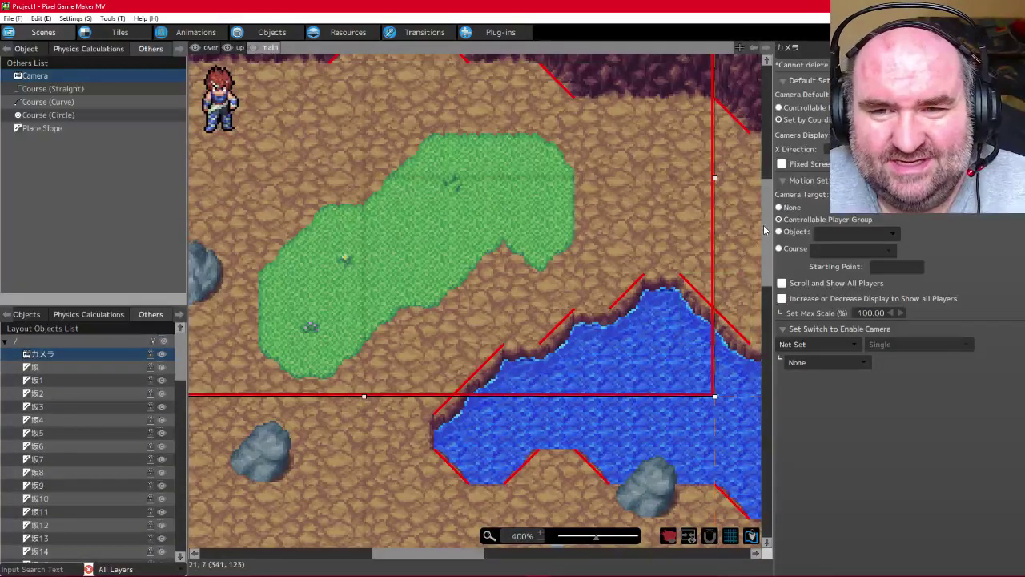
Look over the whole stage1 map at 200%, following the slope lines along its cliffs, water edges and bridges
drag(764, 230, 773, 210)
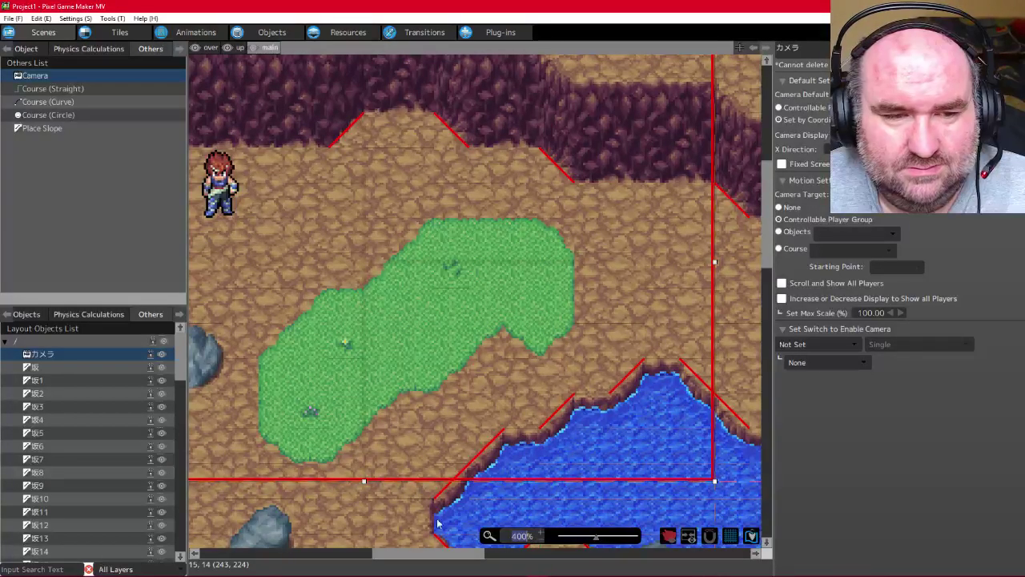
scroll(474, 297, down, 2)
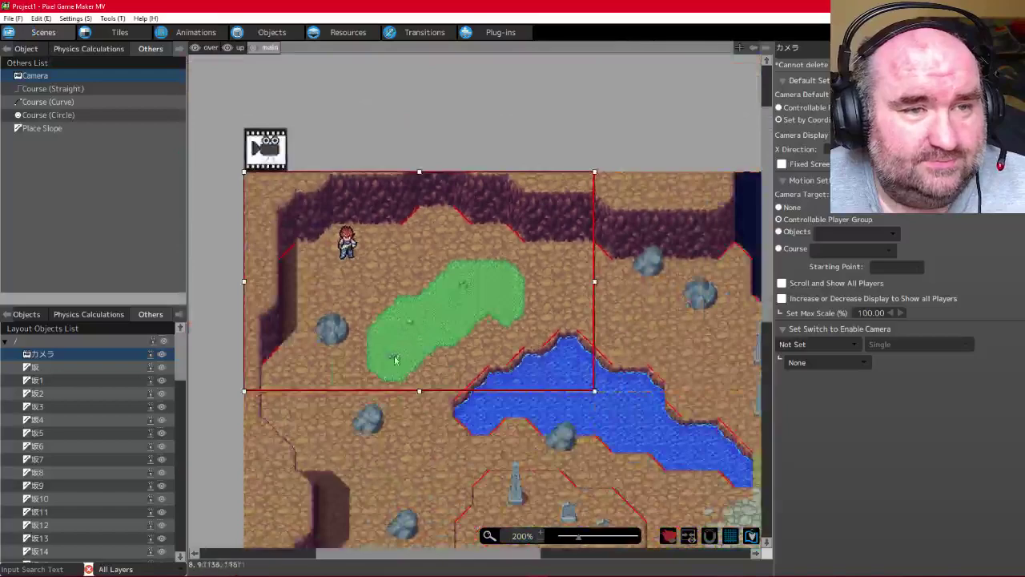
middle_drag(465, 350, 318, 252)
middle_drag(583, 454, 487, 297)
middle_drag(576, 373, 756, 314)
middle_drag(581, 421, 424, 261)
middle_drag(366, 215, 547, 344)
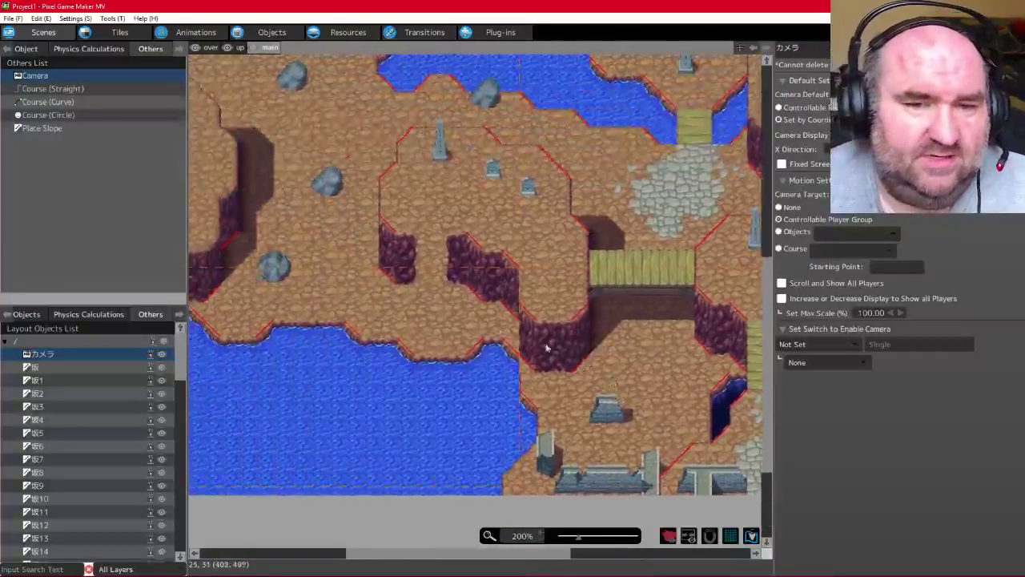
middle_drag(406, 305, 659, 386)
middle_drag(531, 286, 321, 361)
middle_drag(664, 282, 527, 418)
middle_drag(280, 271, 463, 289)
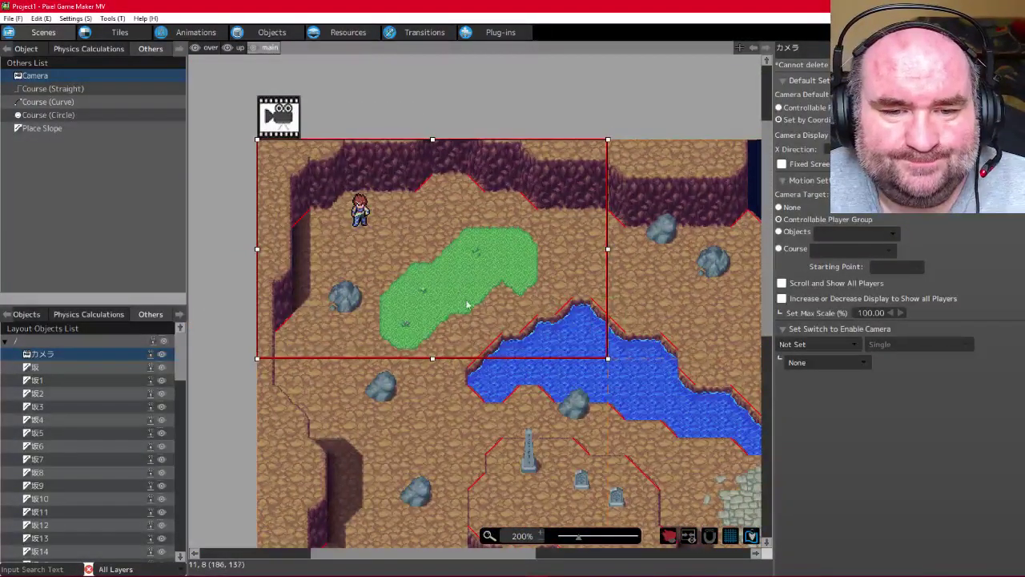
Examine the diagonal slope lines on the pond's lower shore at 800%
middle_drag(502, 403, 459, 345)
scroll(458, 345, up, 3)
scroll(460, 347, down, 3)
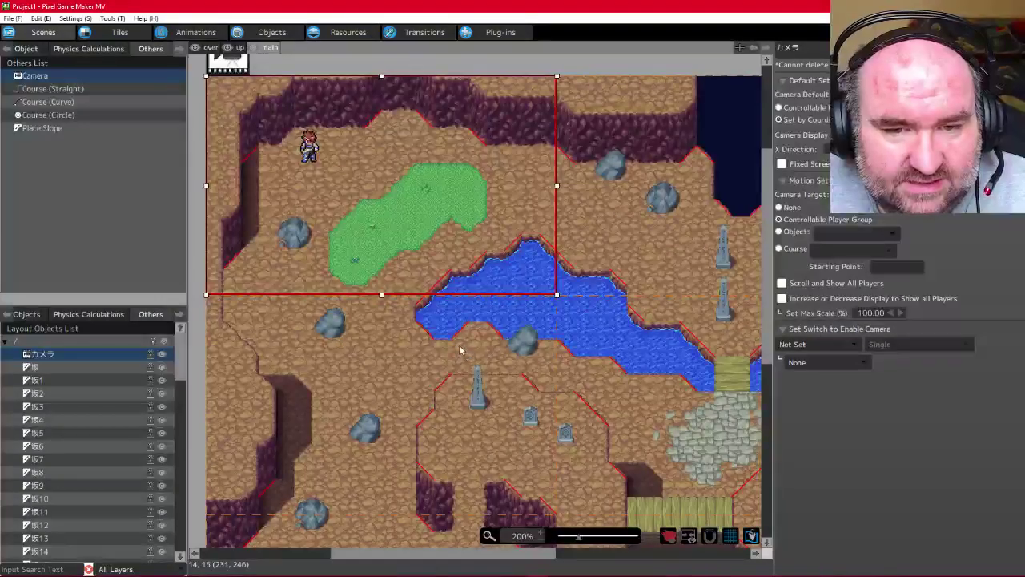
ctrl+scroll(459, 345, up, 3)
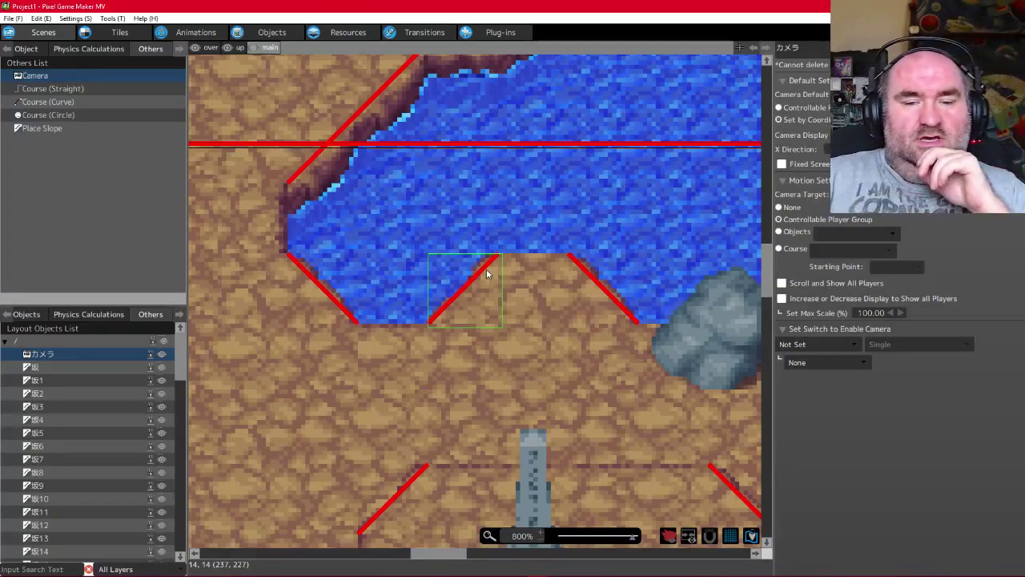
Switch to the OBS window with the streaming controls
click(558, 576)
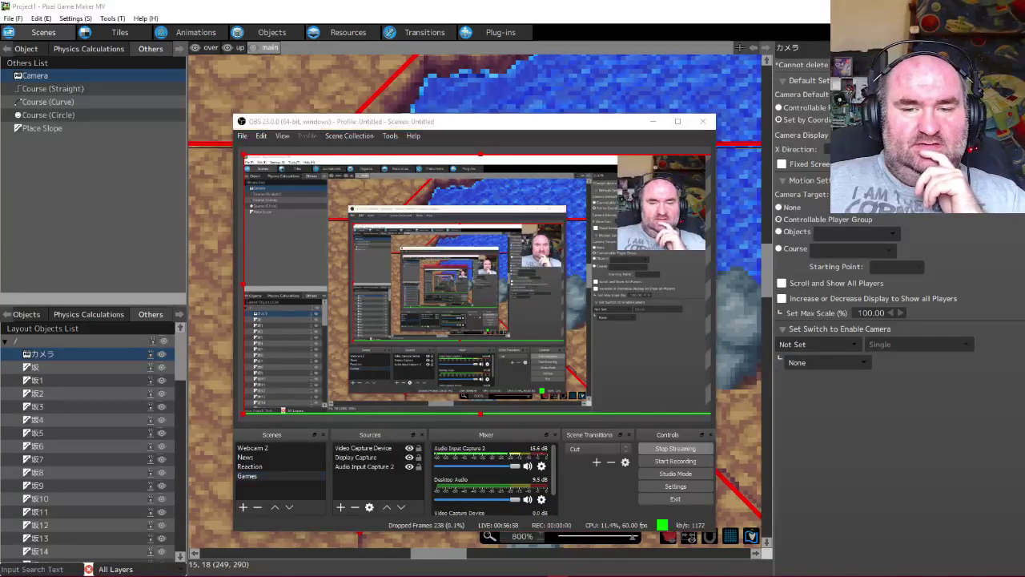
Switch back to Pixel Game Maker MV and locate the long slope on the pond's upper shore in the Layout Objects List
click(449, 72)
scroll(380, 232, up, 3)
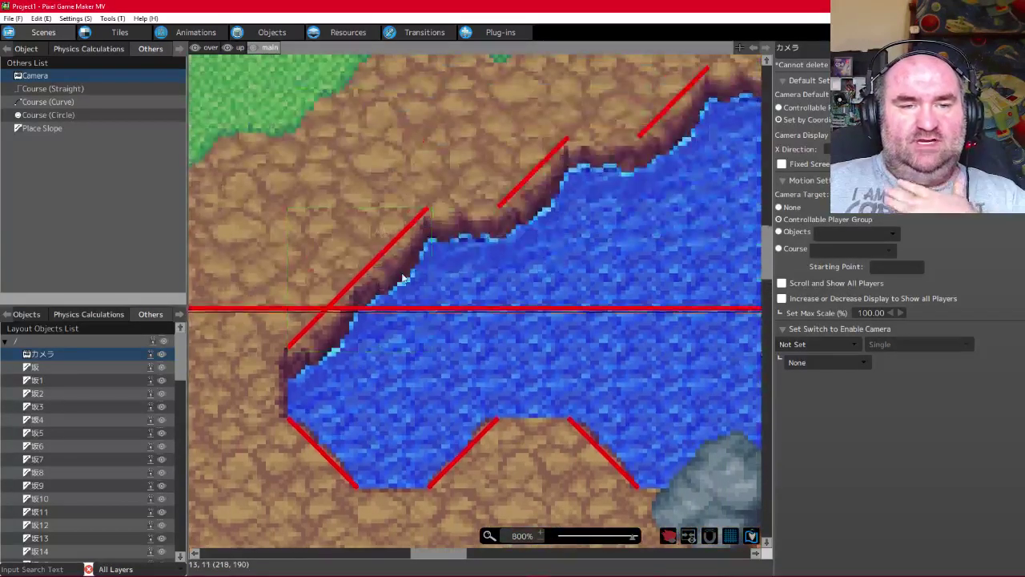
click(383, 256)
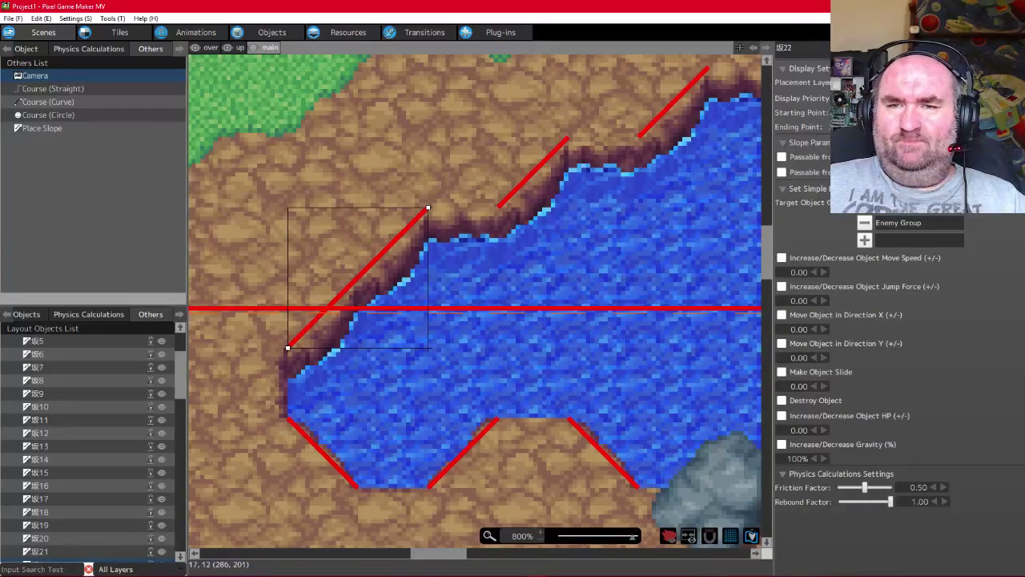
click(511, 315)
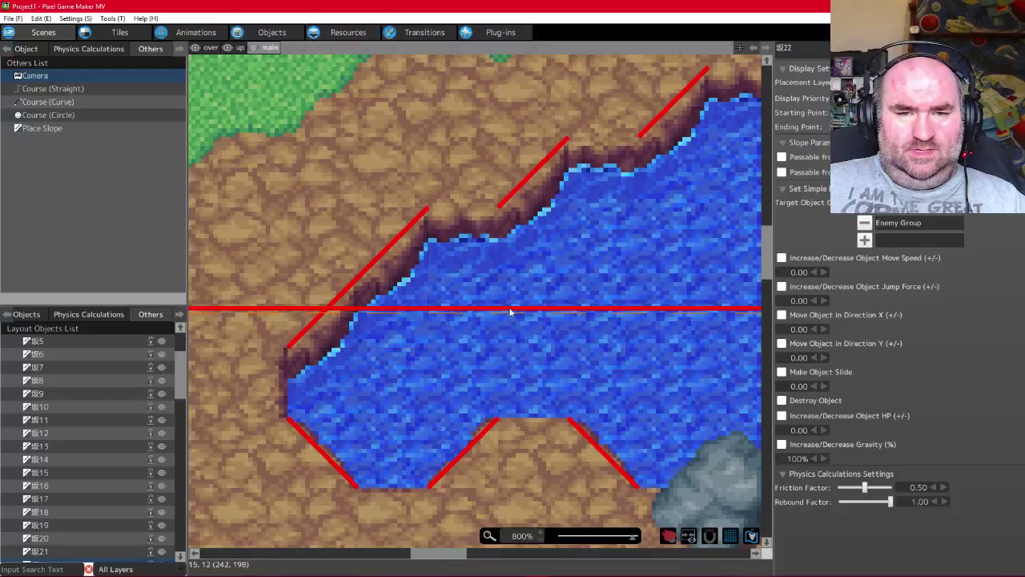
click(368, 256)
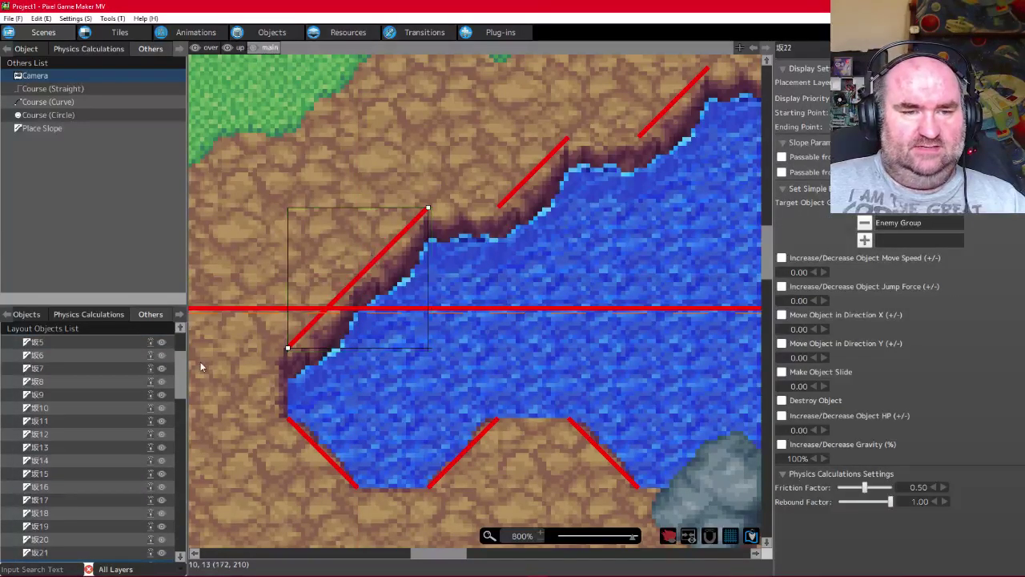
drag(181, 372, 195, 397)
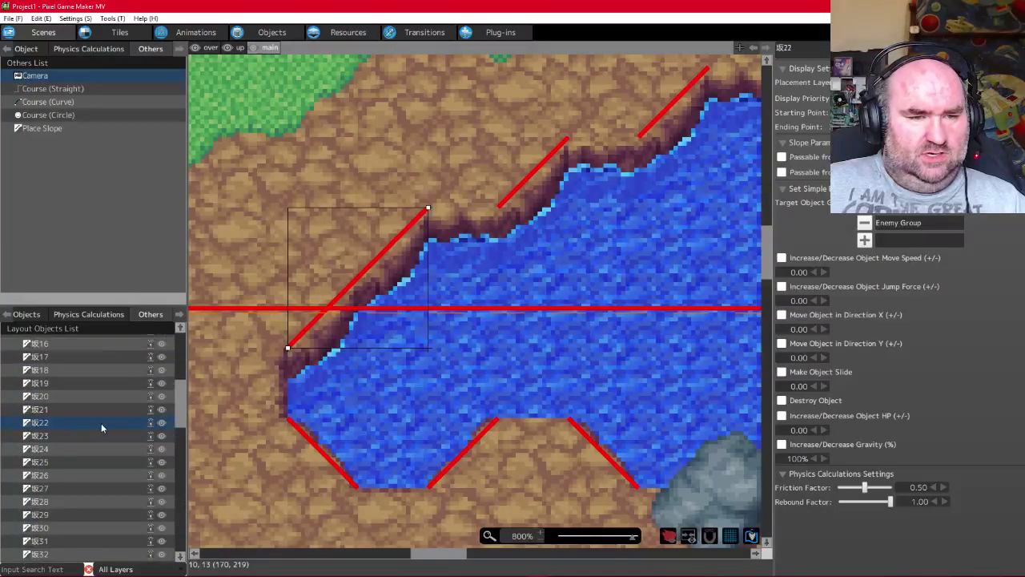
click(56, 422)
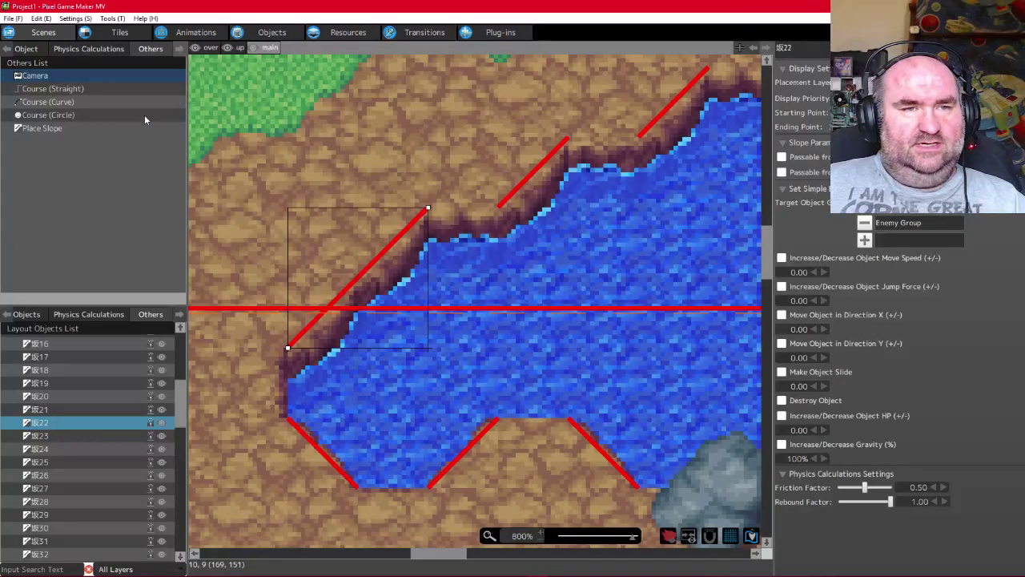
Try to draw a three-point curved course across the pond
click(46, 102)
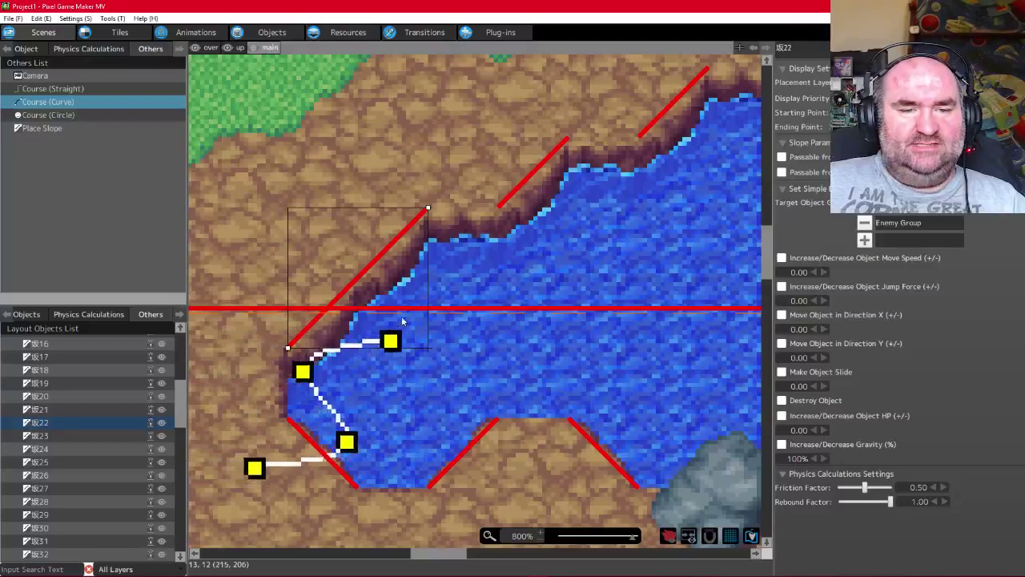
click(44, 90)
click(36, 102)
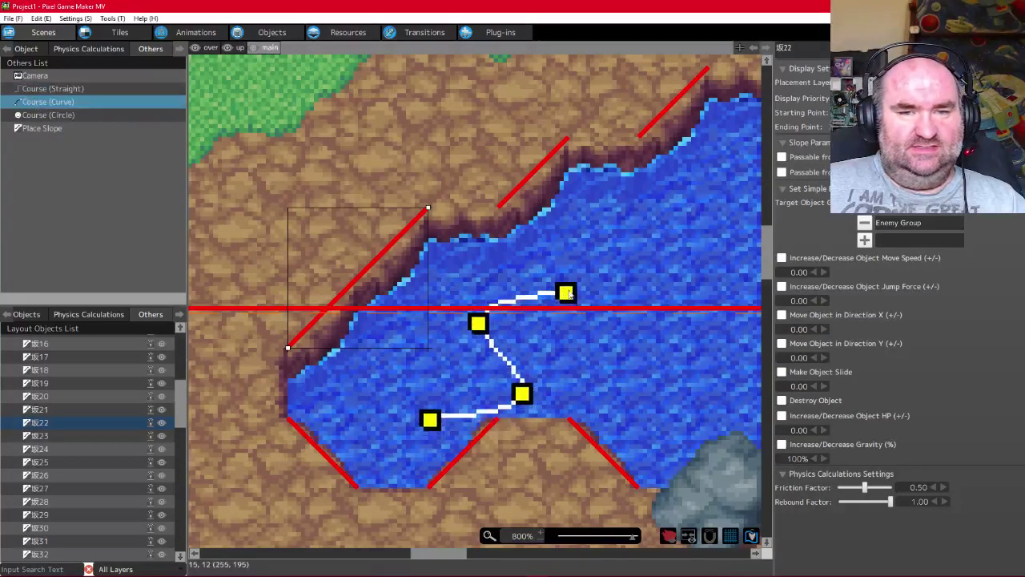
drag(585, 263, 472, 375)
click(478, 378)
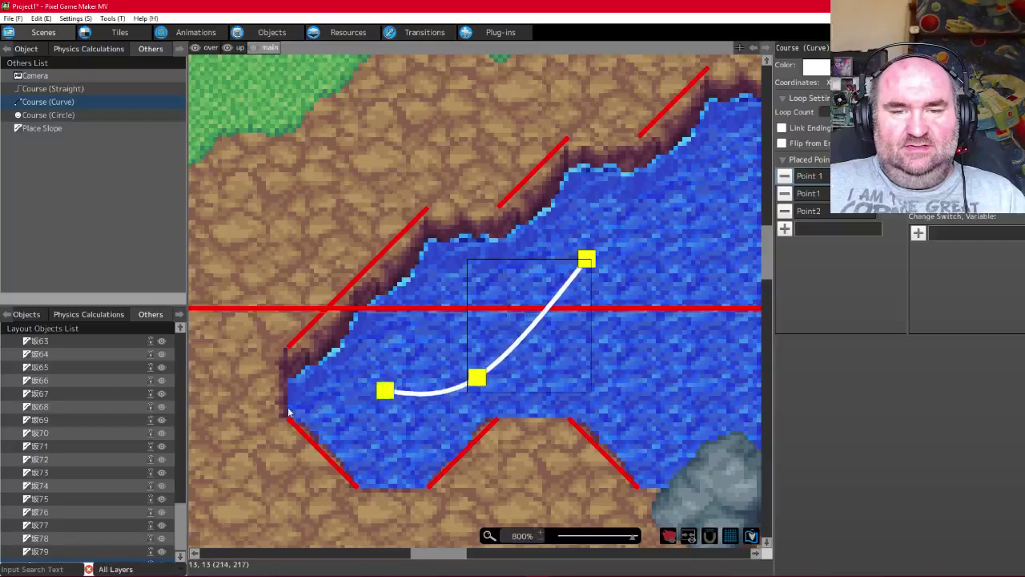
right_click(477, 379)
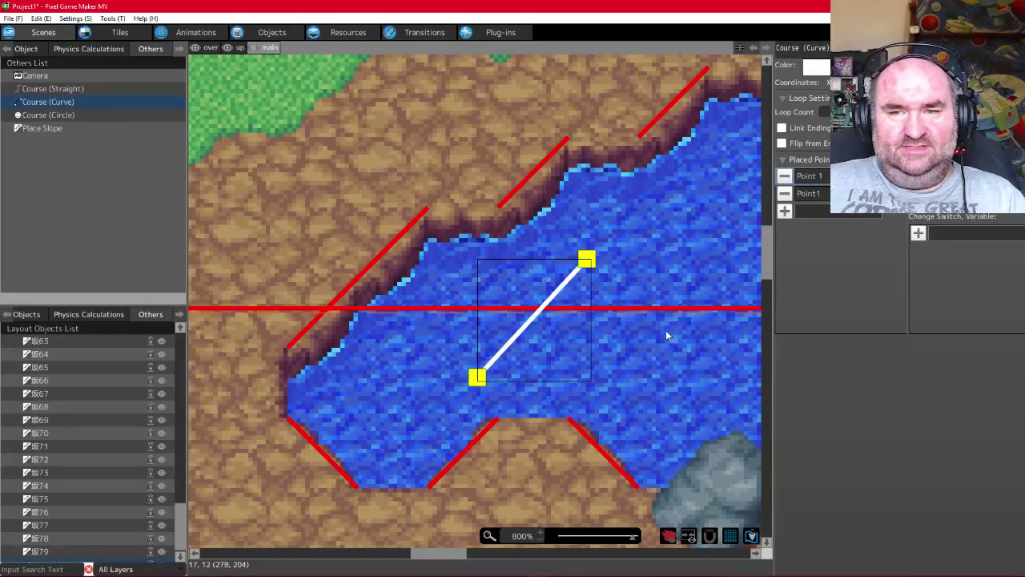
Undo the curved course points drawn on the pond
key(ctrl+z)
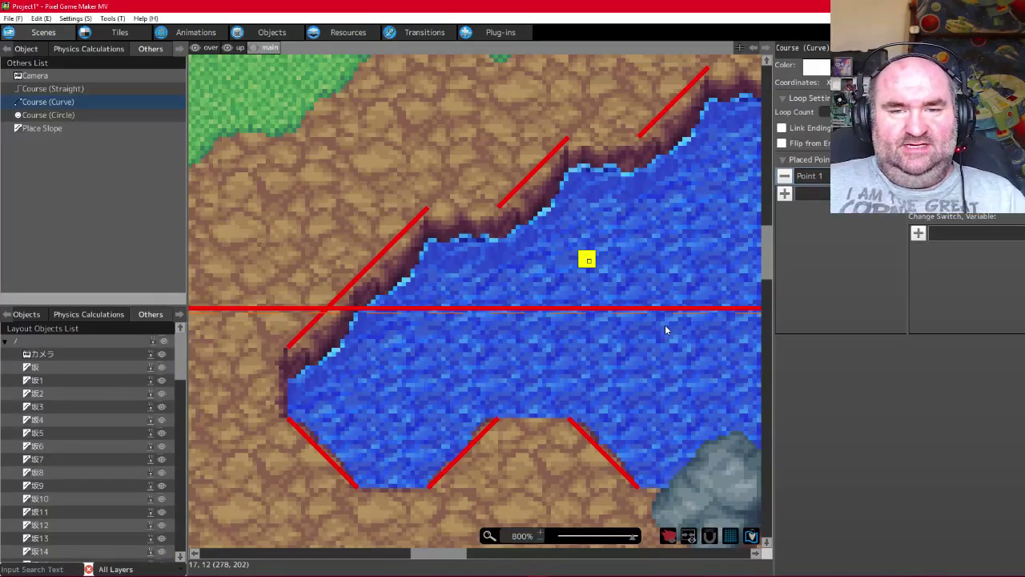
click(591, 271)
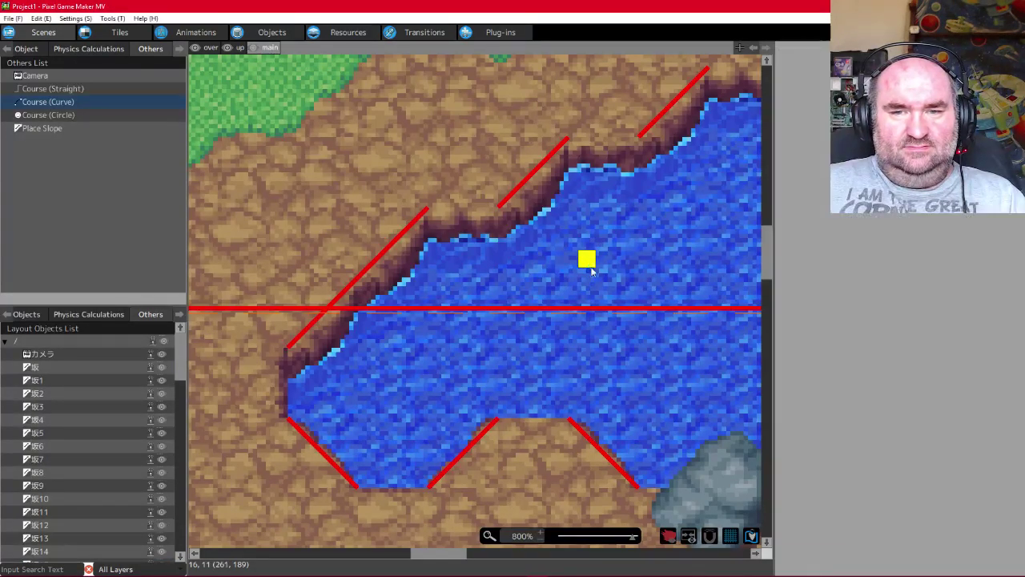
key(ctrl+z)
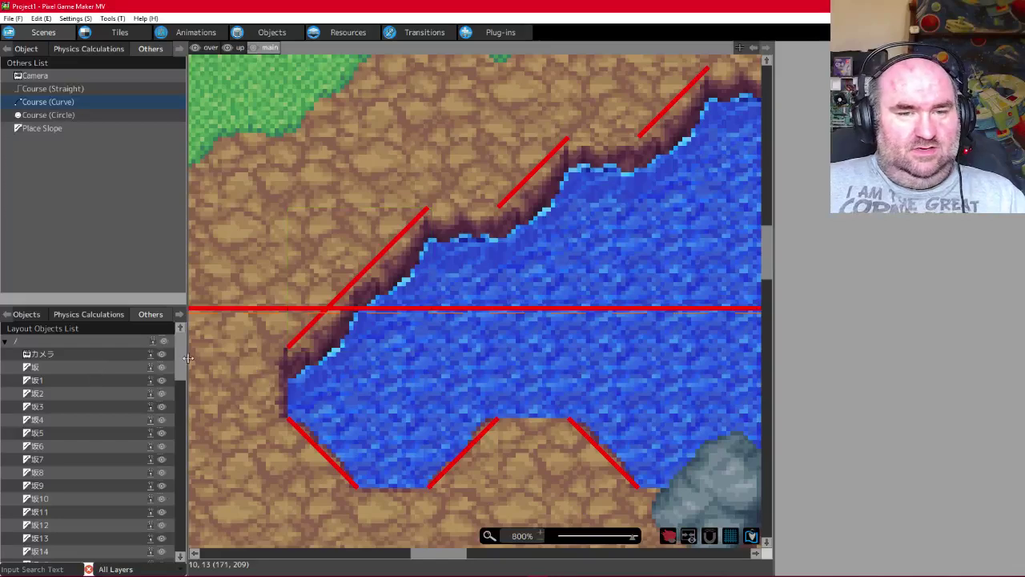
Inspect the slopes 坂22 and 坂21 on the pond's upper shore and compare them with the Mountain pass01 tiles
click(356, 279)
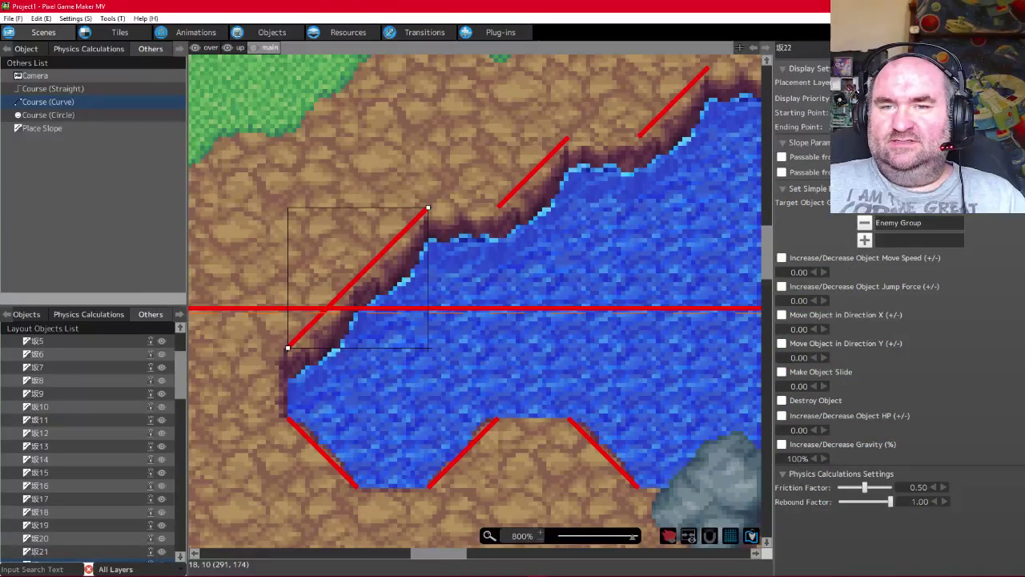
click(528, 188)
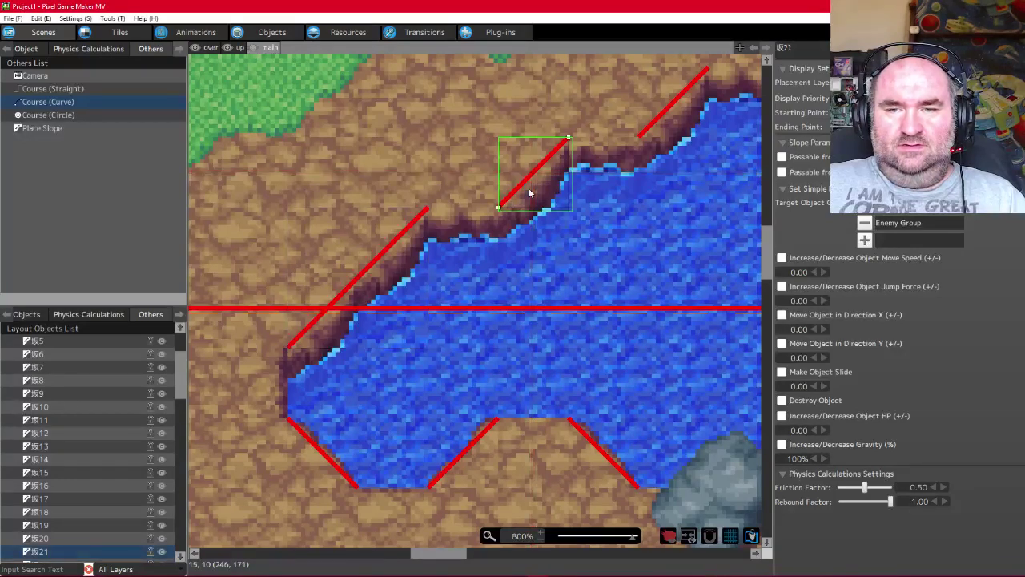
click(361, 266)
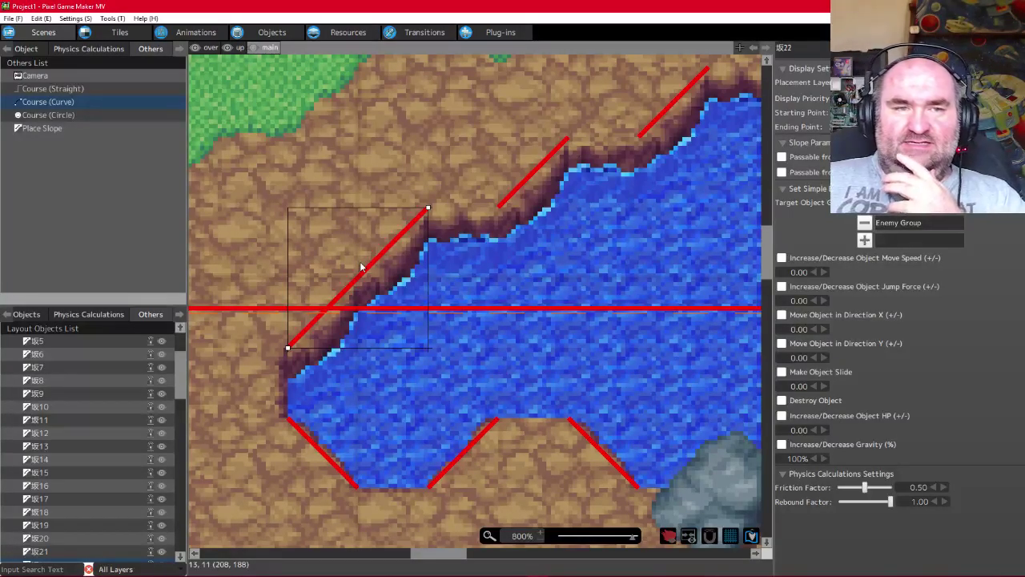
click(113, 34)
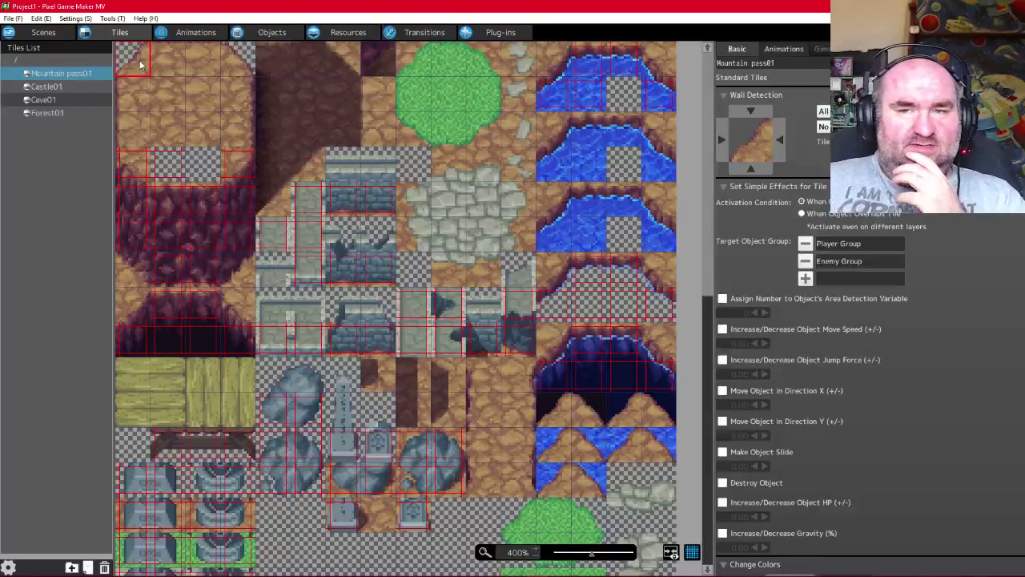
click(33, 35)
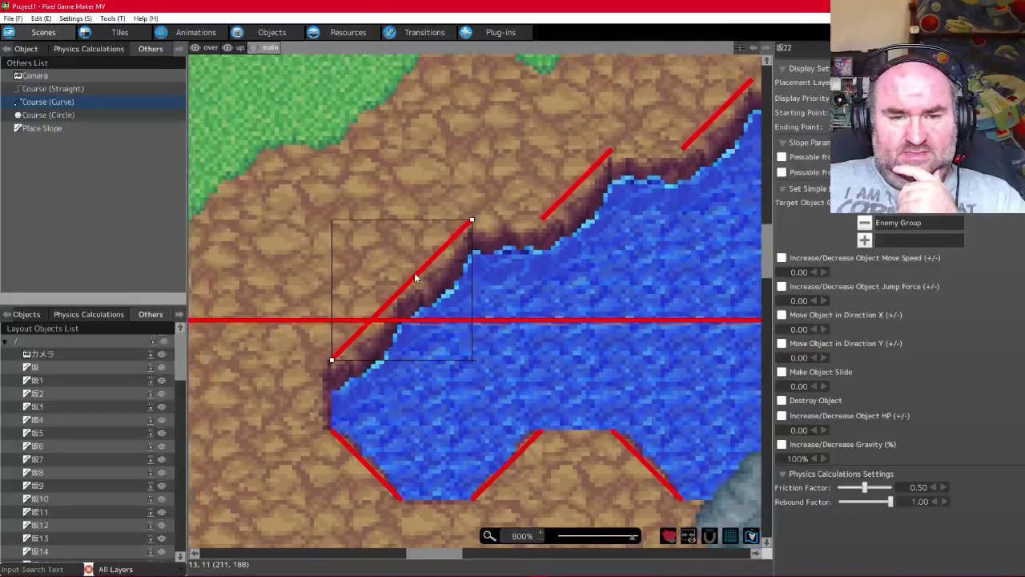
Shift slope 坂22 slightly, show the map grid and align the slope back with the grid lines
mouse_move(415, 272)
mouse_down()
mouse_move(445, 255)
mouse_move(390, 242)
mouse_move(407, 275)
mouse_up()
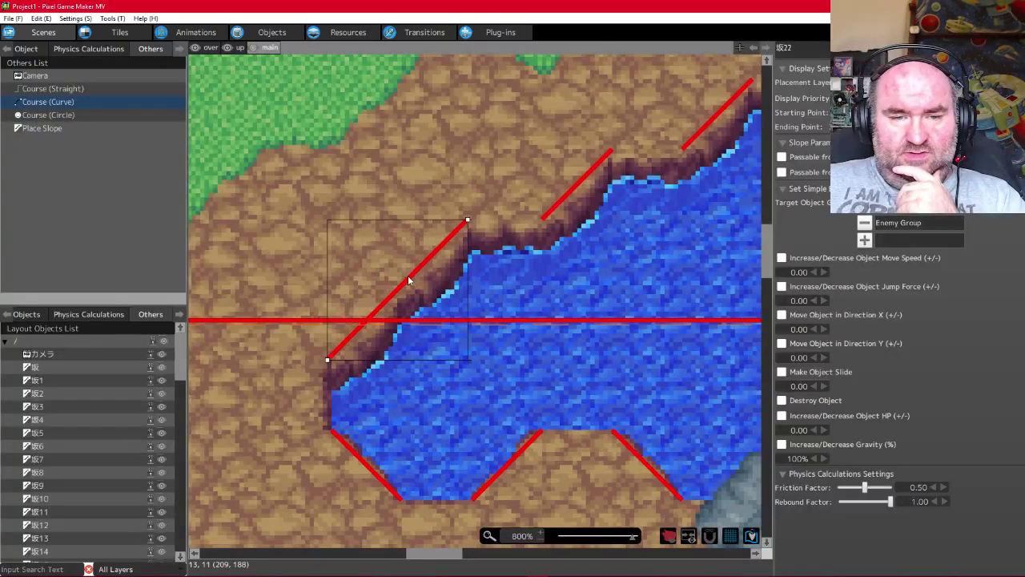
click(730, 537)
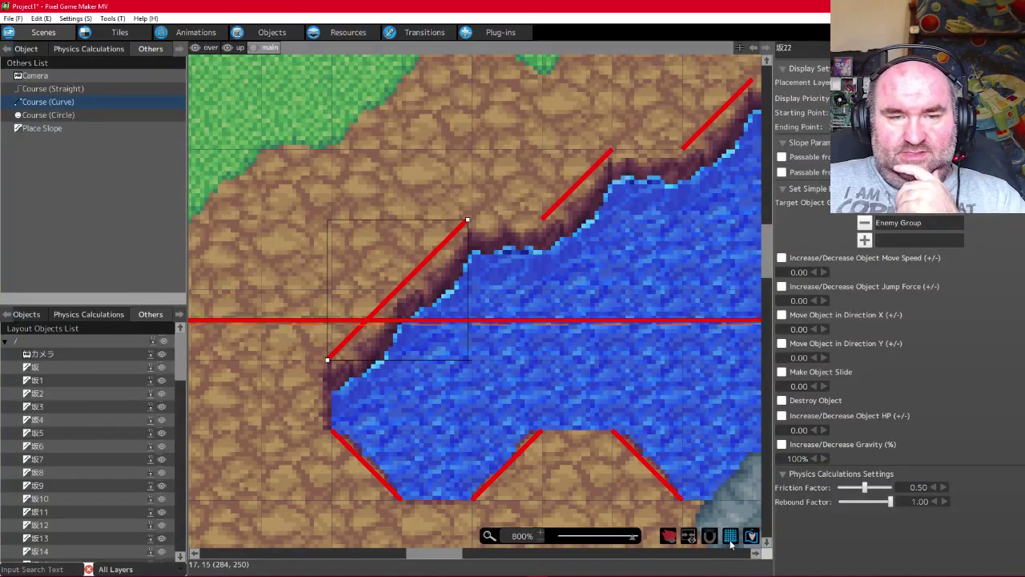
drag(423, 277, 427, 279)
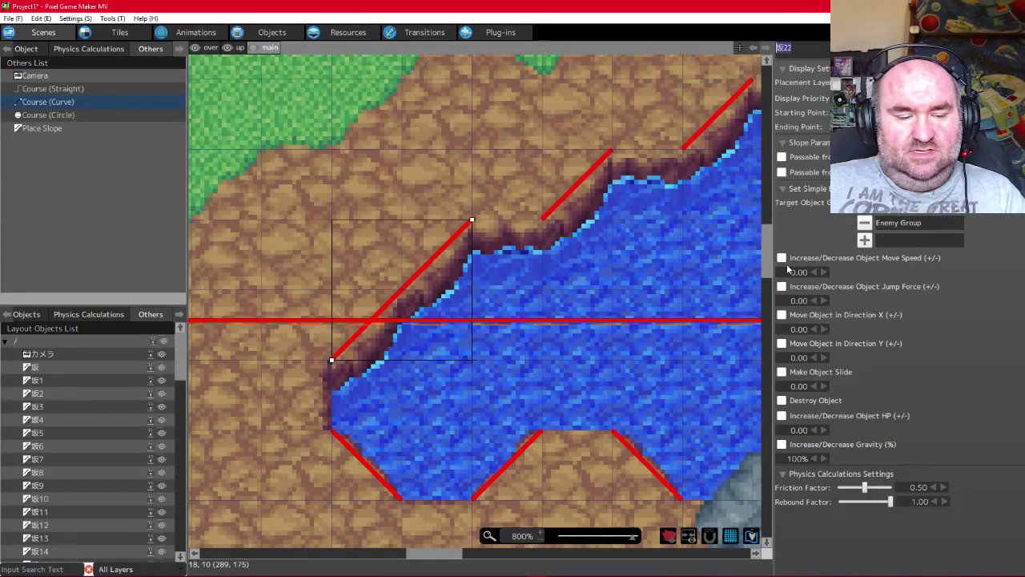
Switch to Firefox, open Google Translate in a new tab and translate 坂22 from Japanese to English
click(438, 576)
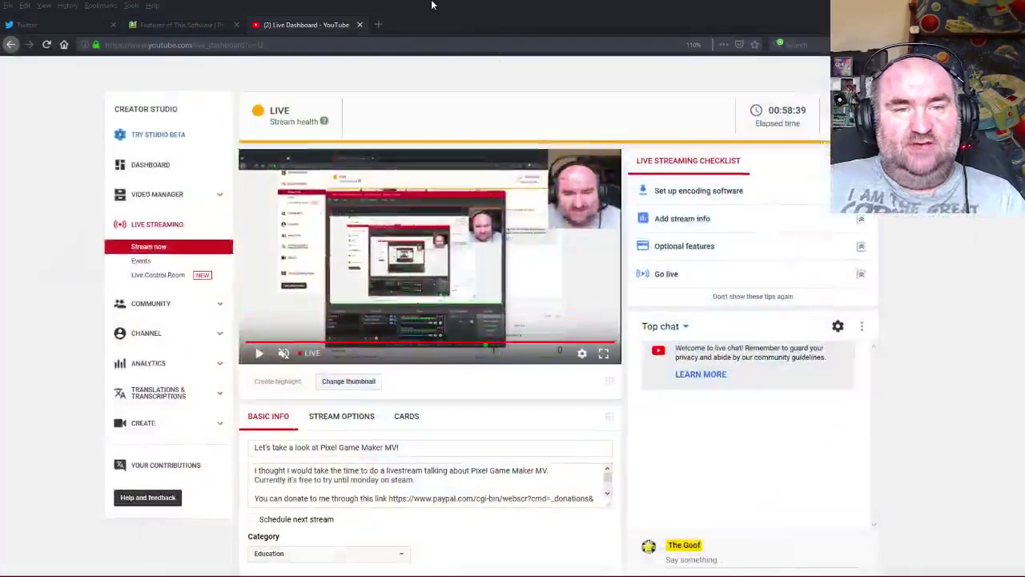
click(379, 25)
text(t)
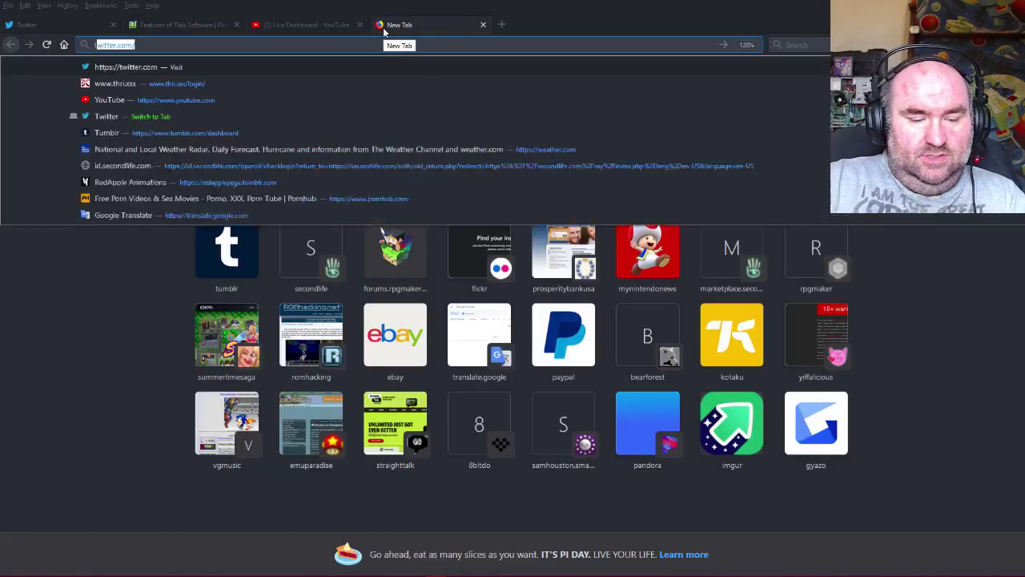
text(rans)
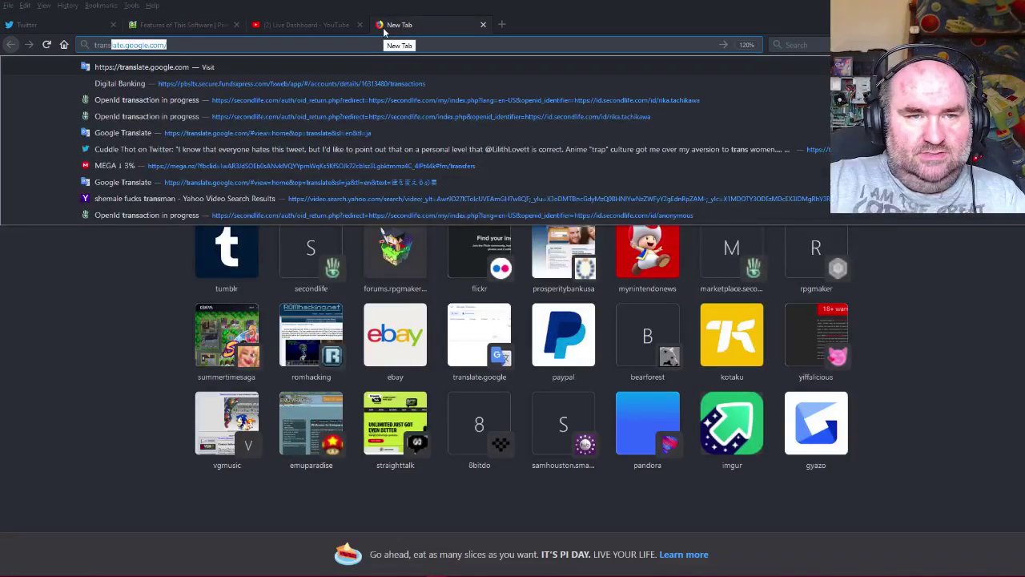
key(Return)
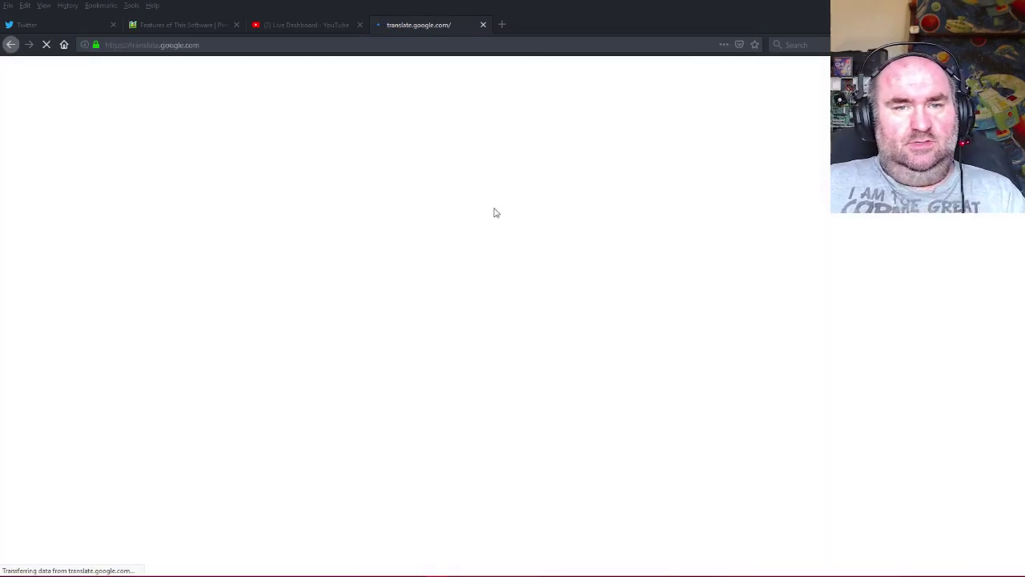
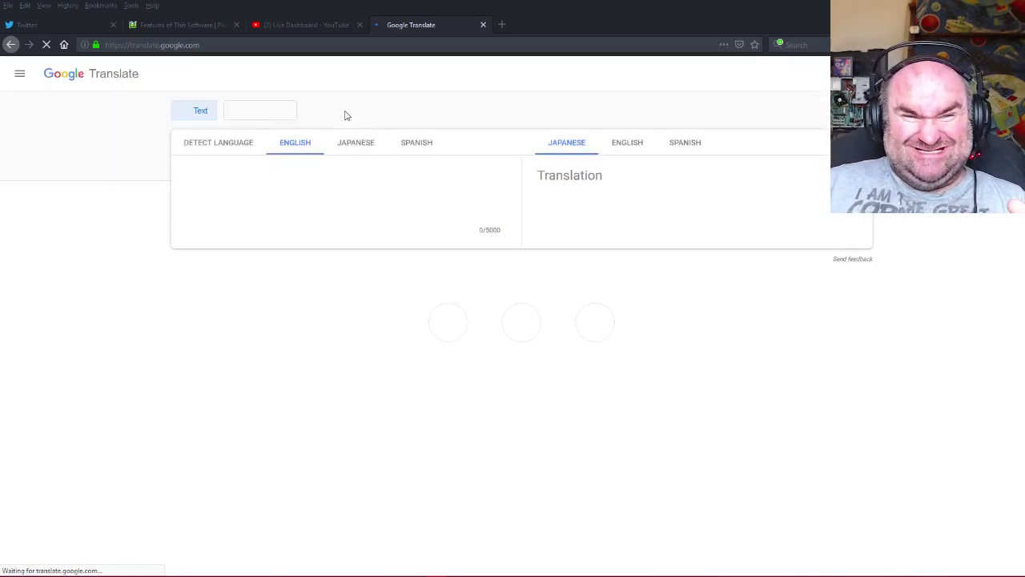
click(358, 146)
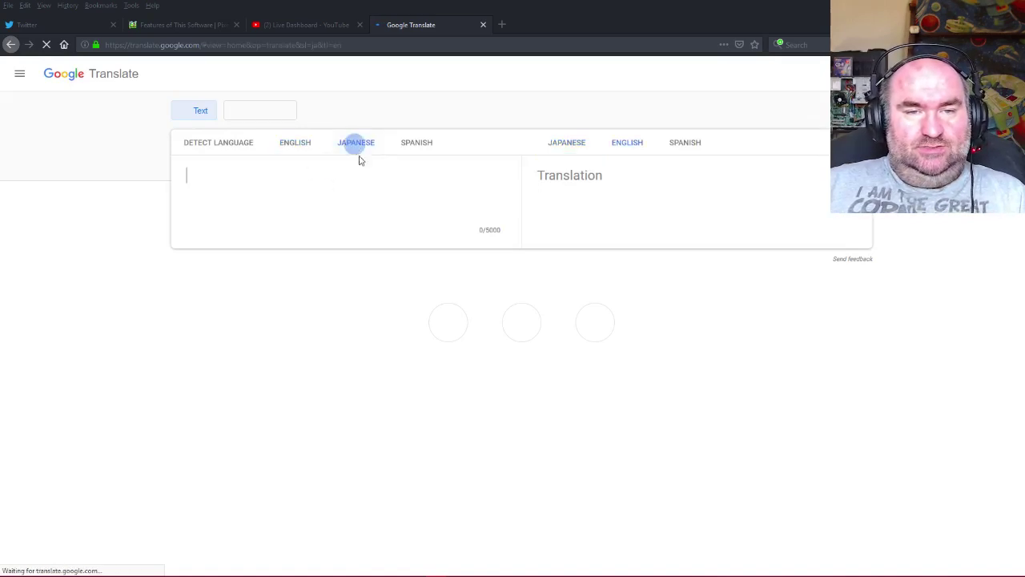
text(坂22)
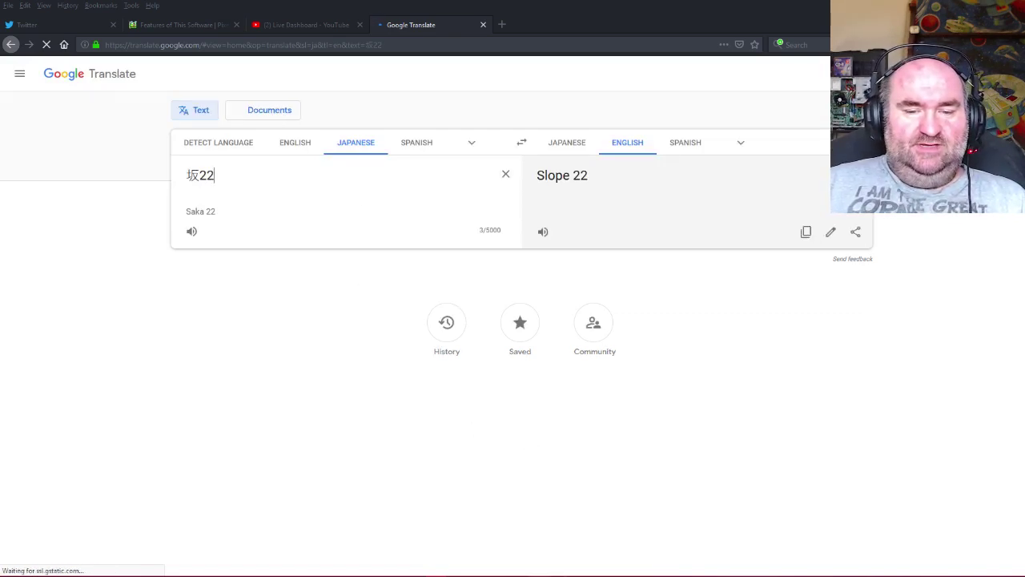
Switch back to Pixel Game Maker MV and locate slopes 坂60 to 坂63 and 坂73 on the map from the Layout Objects List
click(538, 576)
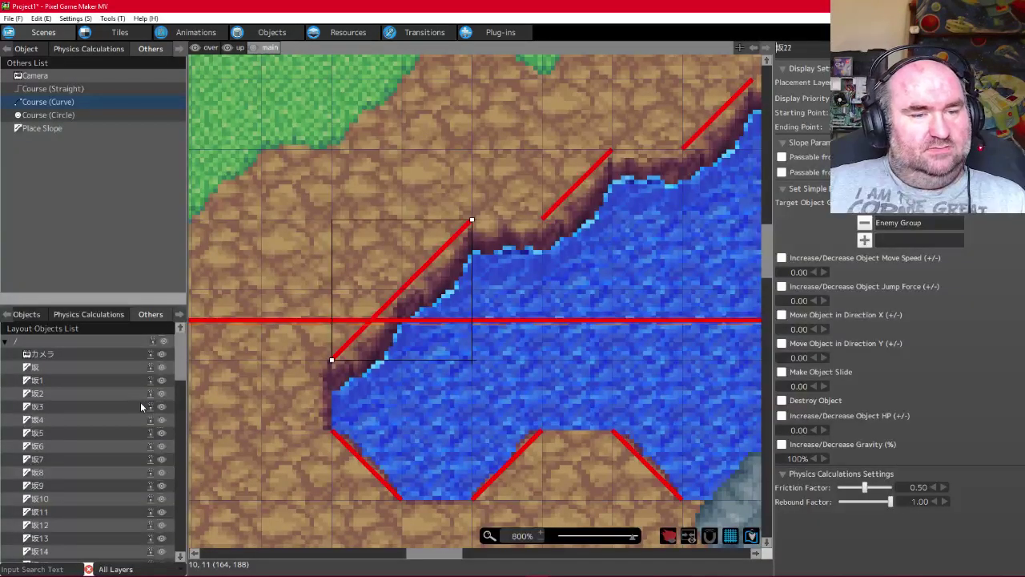
scroll(140, 402, down, 3)
scroll(136, 393, down, 7)
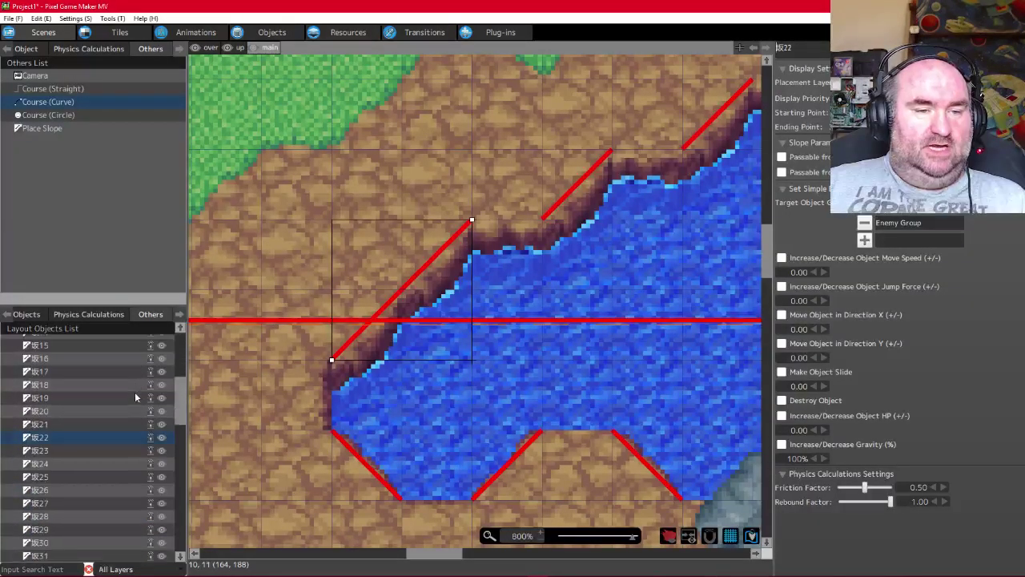
scroll(133, 393, down, 7)
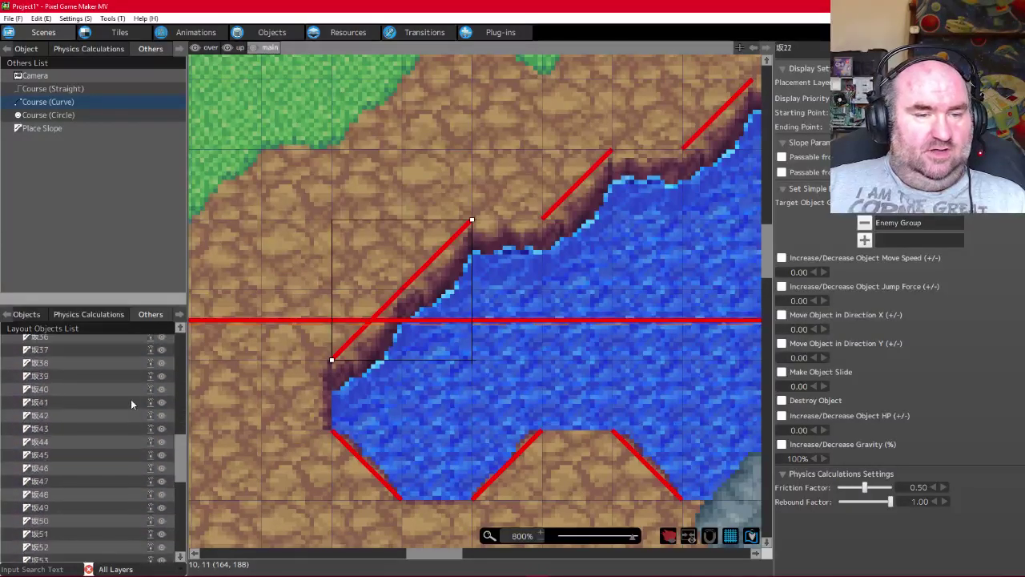
scroll(129, 399, down, 3)
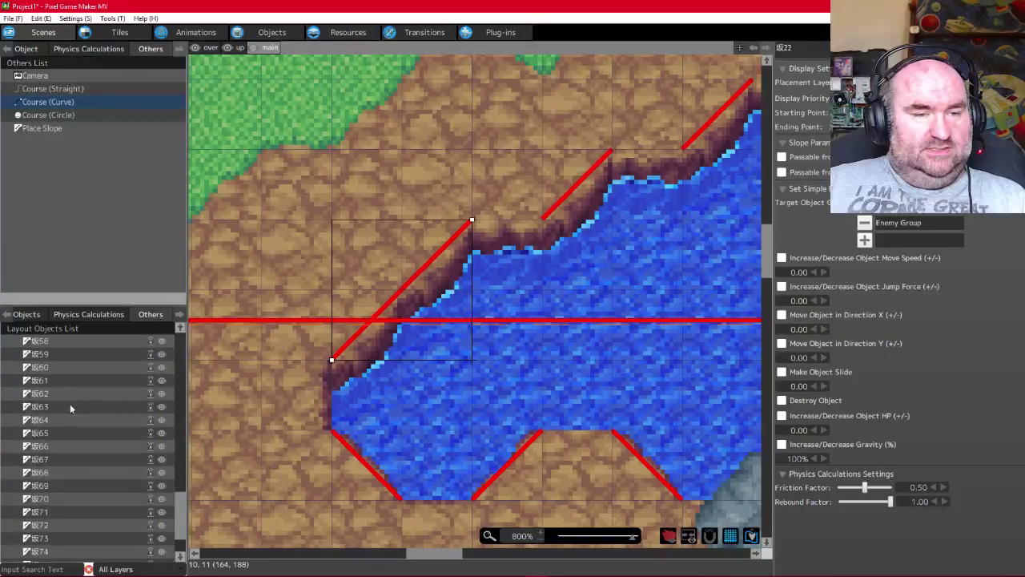
click(64, 406)
click(64, 393)
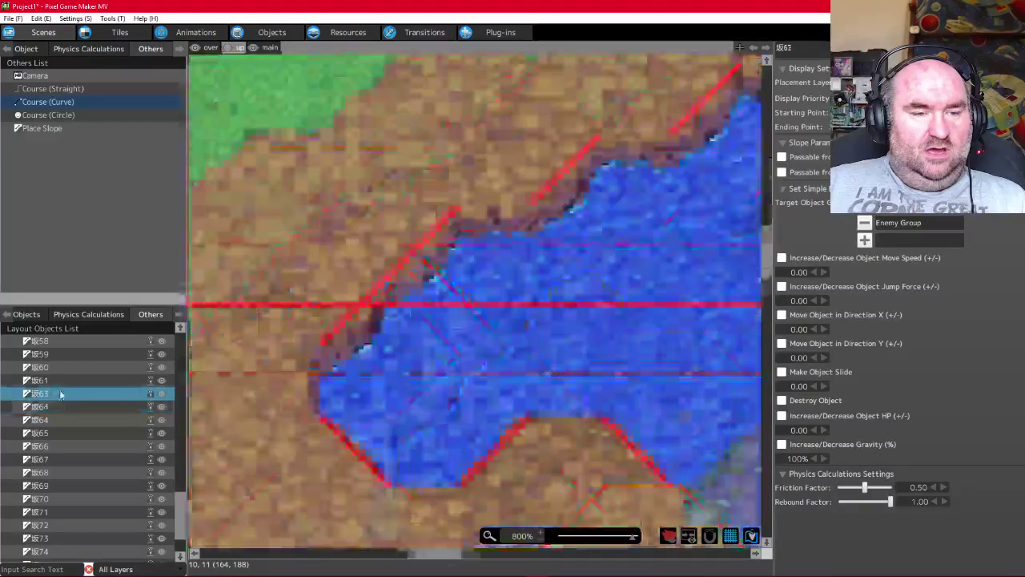
click(65, 380)
click(69, 367)
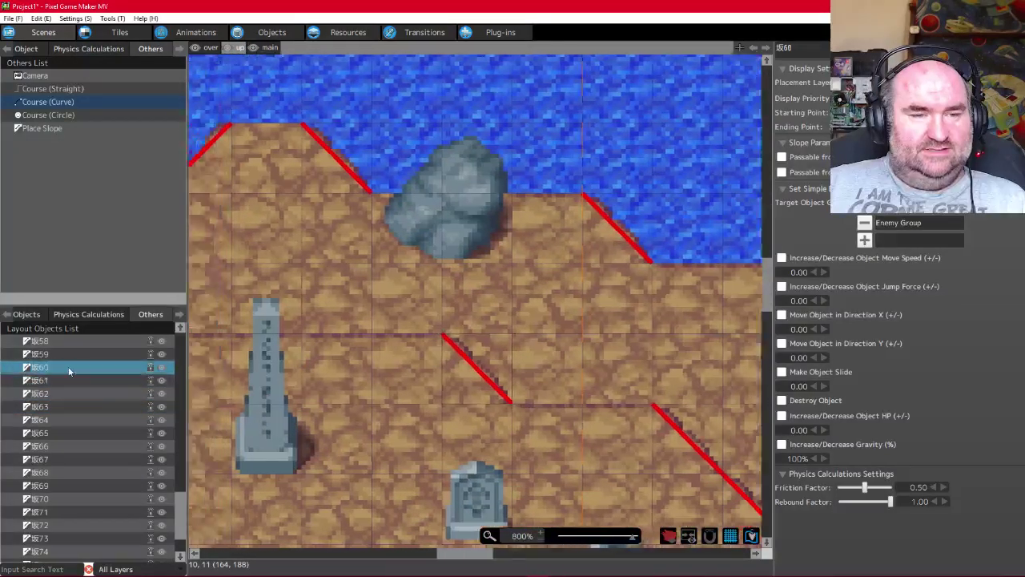
scroll(87, 382, down, 2)
click(72, 477)
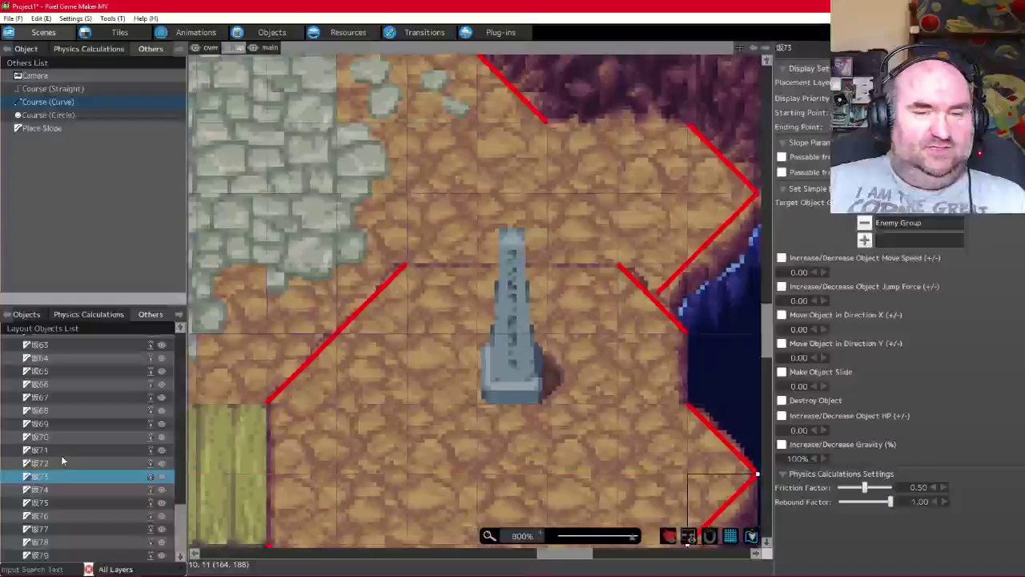
Locate slopes 坂73, 坂78, 坂79, 坂77, 坂72 and 坂70 on the map from the Layout Objects List
click(66, 453)
click(62, 476)
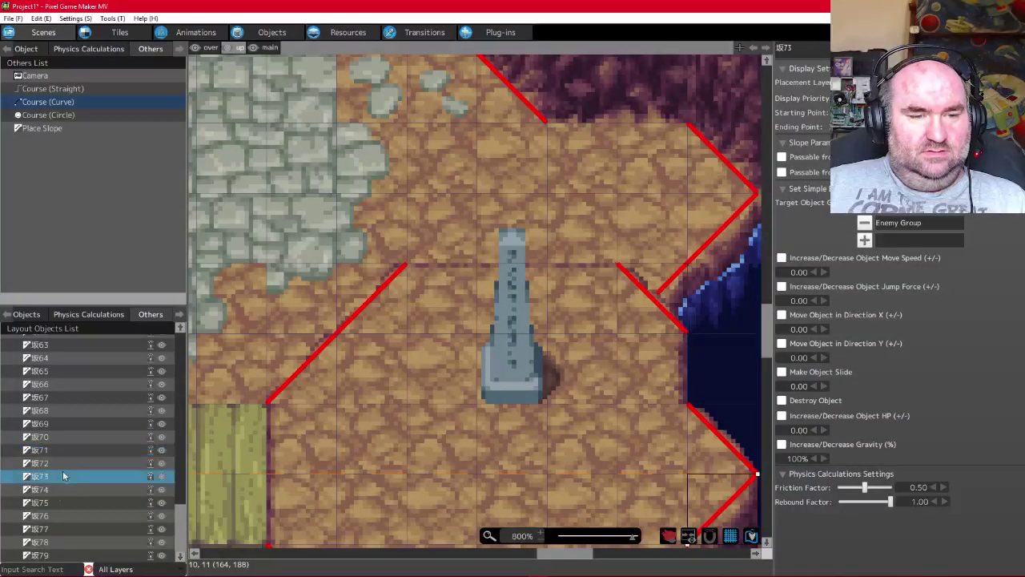
click(55, 541)
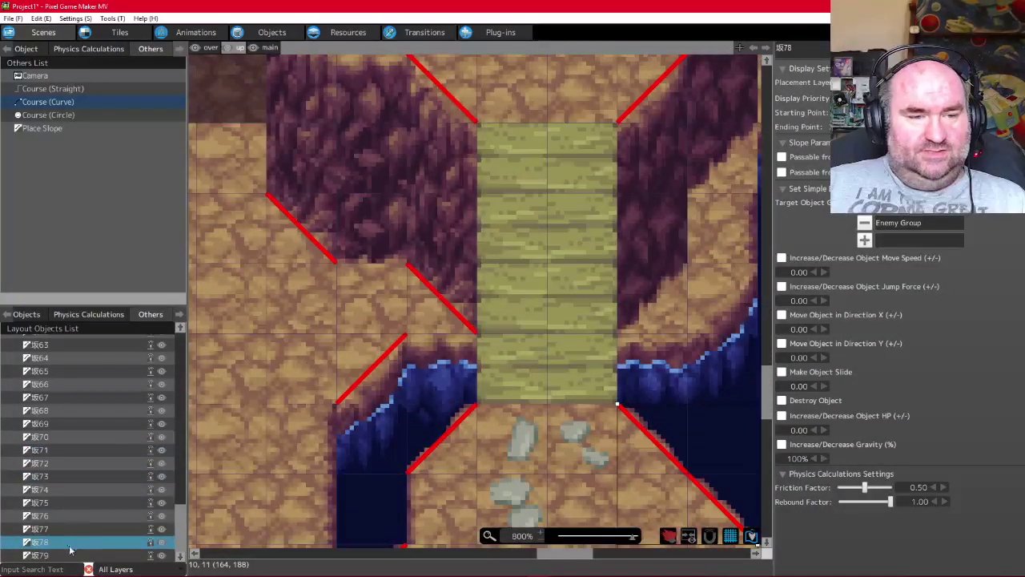
click(55, 538)
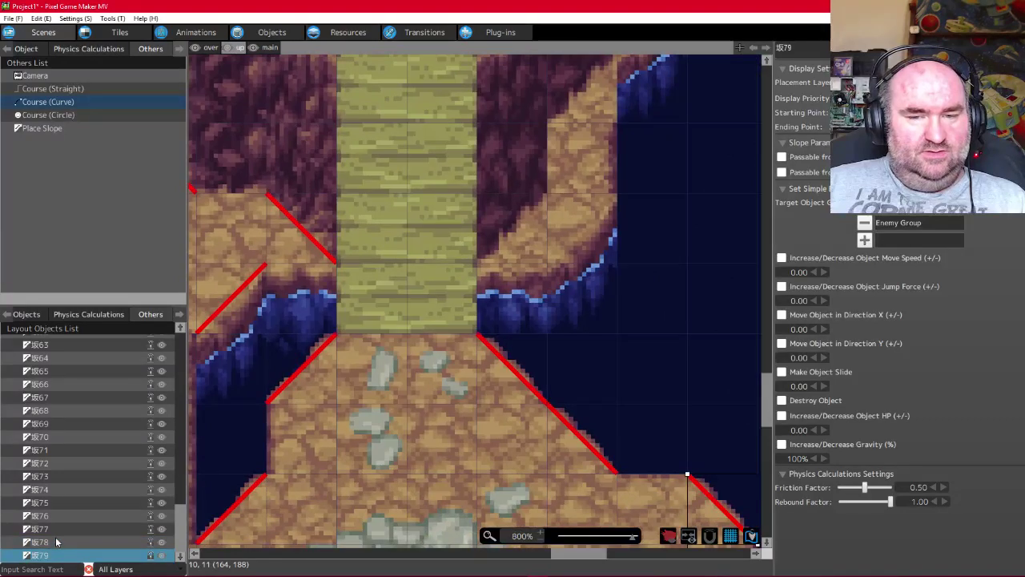
click(61, 516)
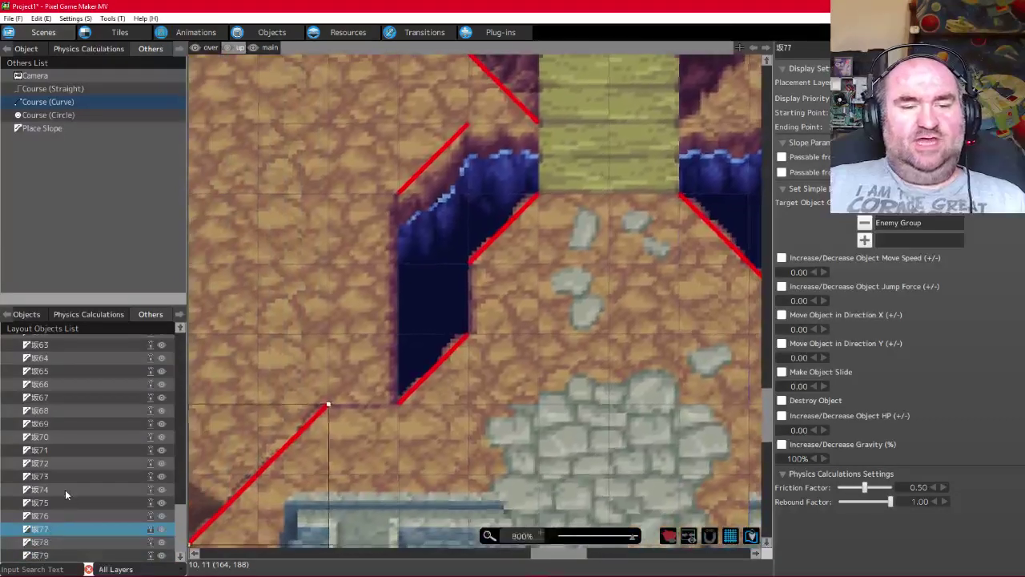
click(57, 502)
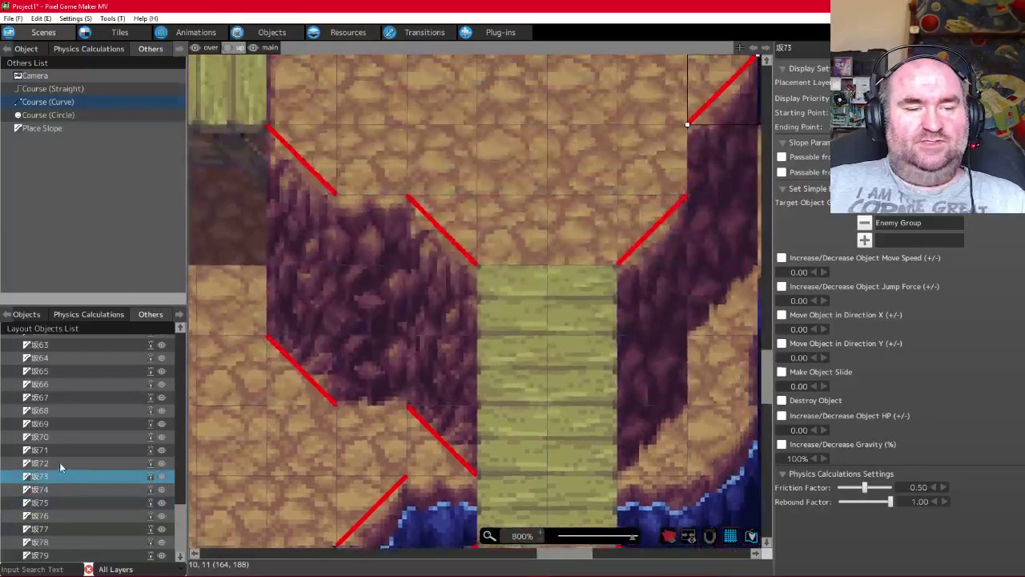
click(61, 464)
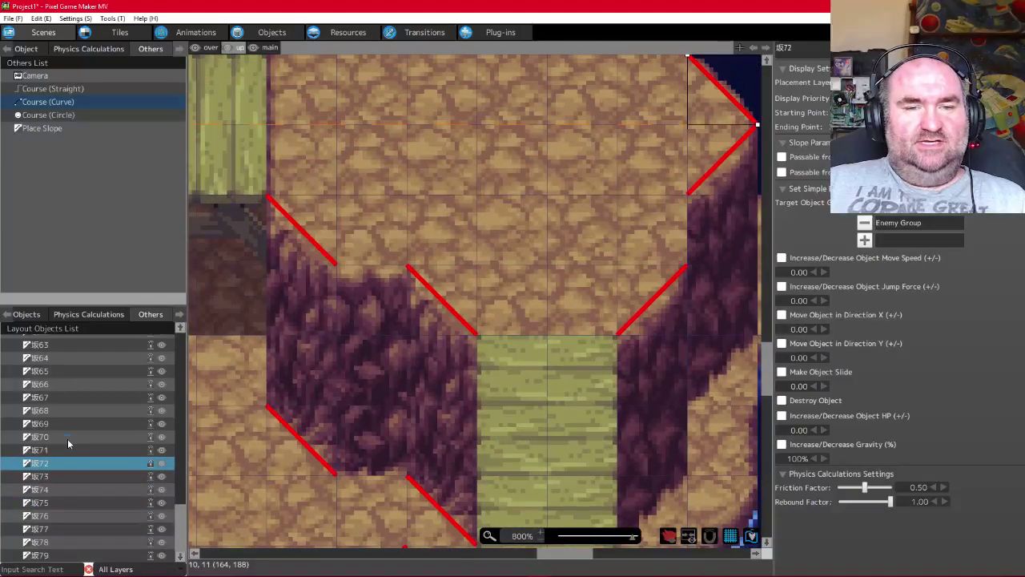
click(68, 438)
scroll(74, 435, up, 1)
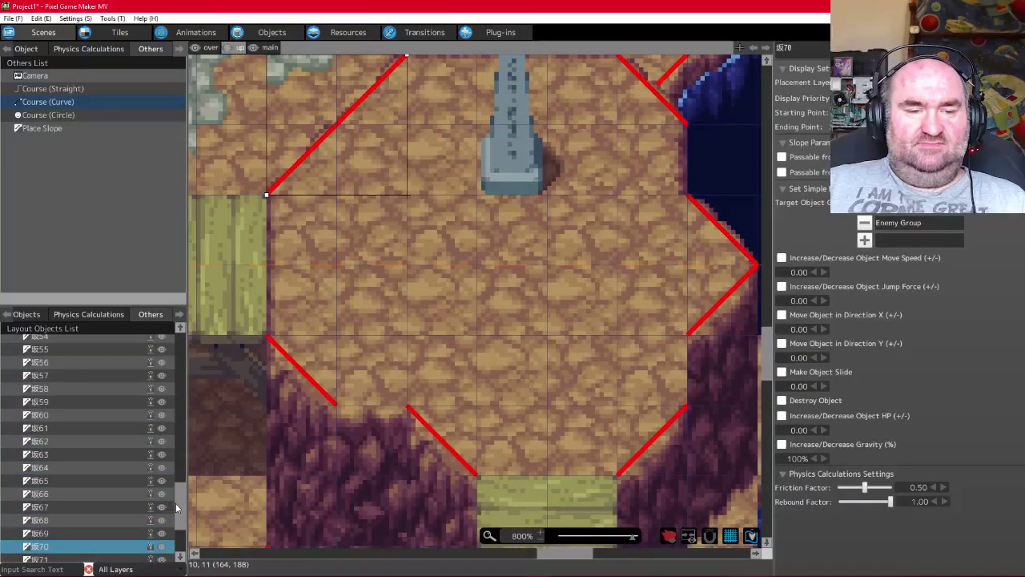
Copy the name of the camera object カメラ and translate it from Japanese to English in Google Translate in Firefox
drag(180, 508, 181, 334)
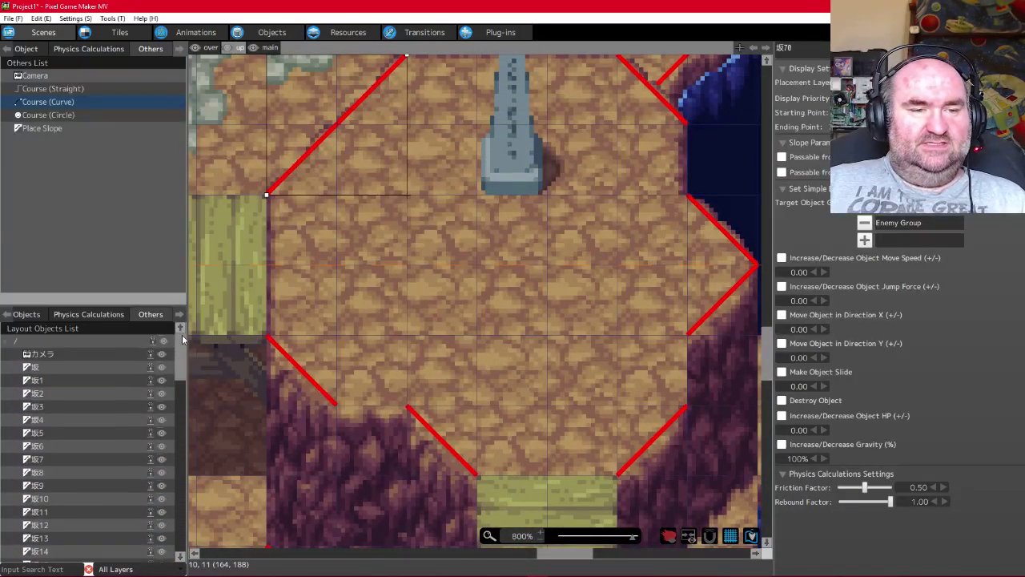
click(63, 357)
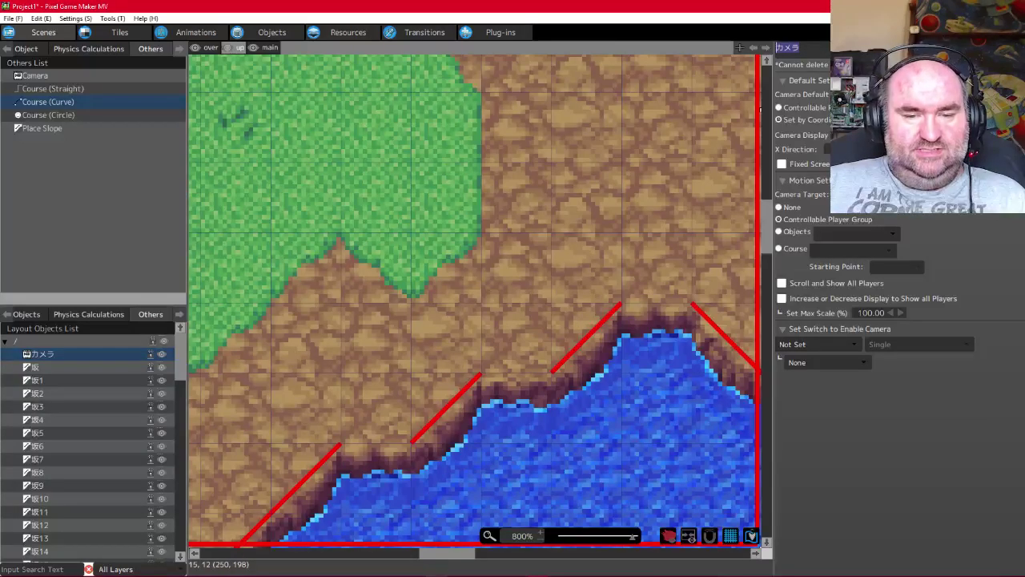
key(alt+Tab)
click(527, 48)
text(カメラ)
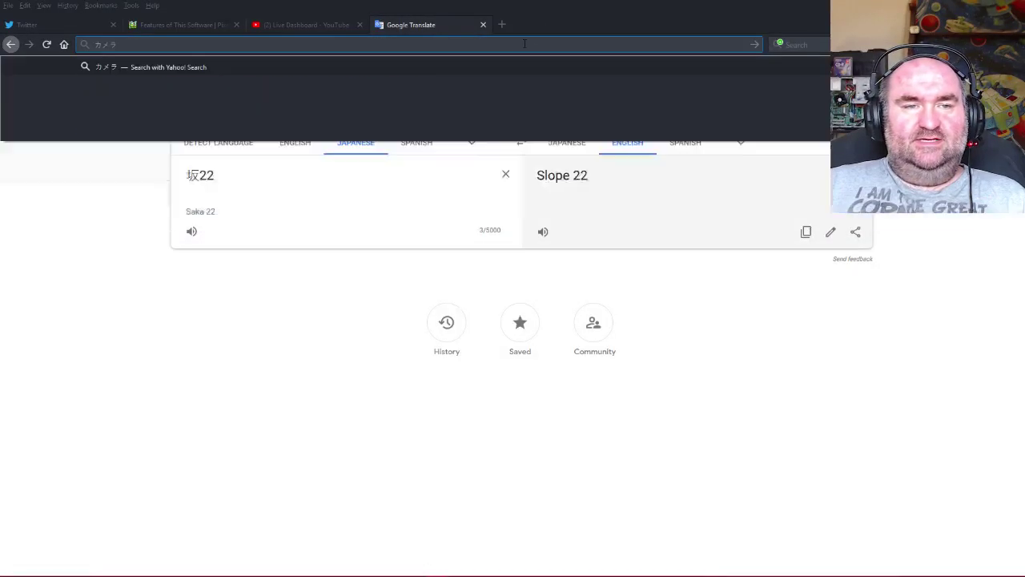
click(344, 149)
triple_click(318, 177)
text(カメラ)
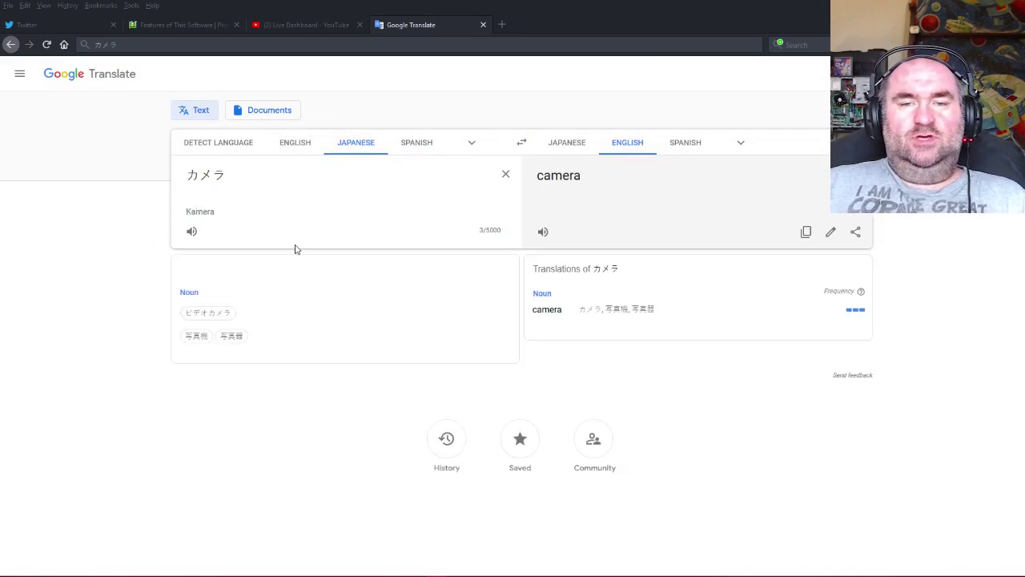
Check the live stream in OBS and on the YouTube Live Dashboard, ending back on Google Translate
key(alt+Tab)
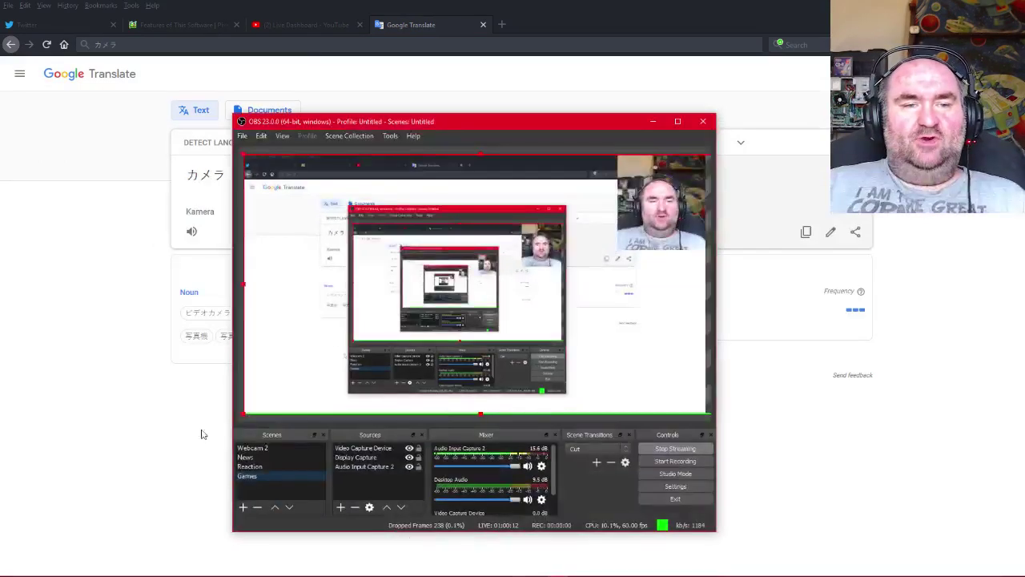
key(alt+Tab)
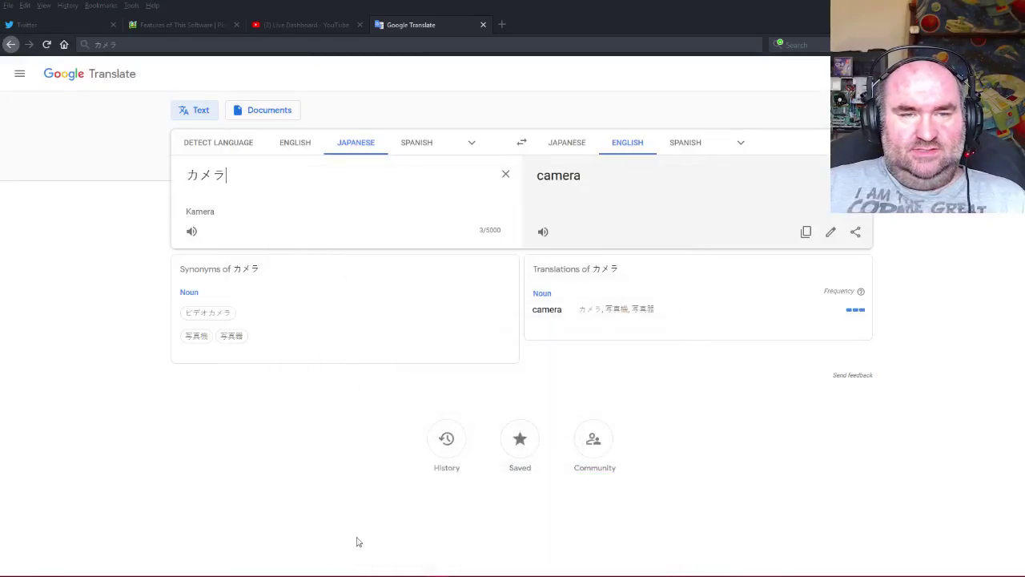
click(306, 25)
click(408, 25)
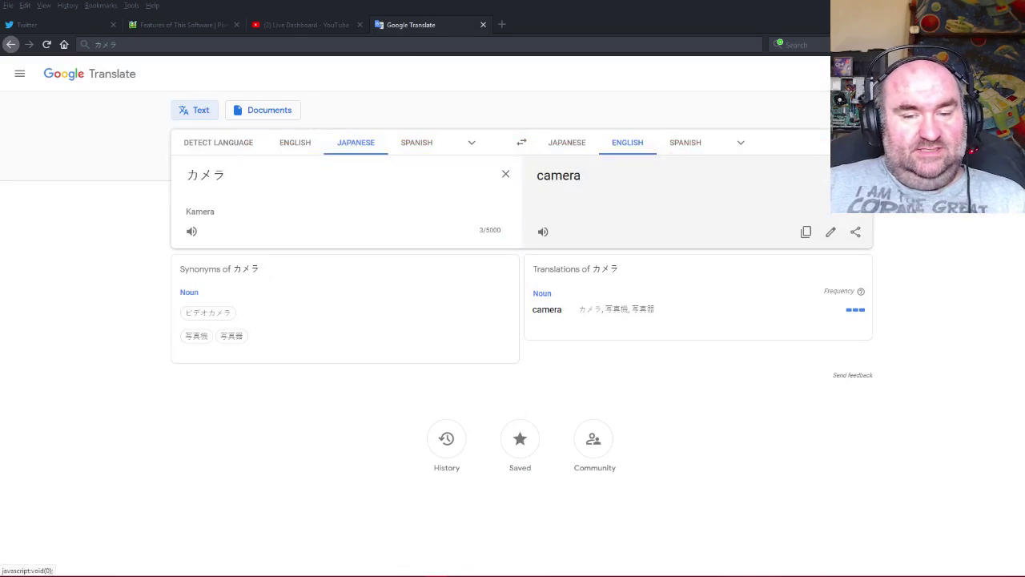
Switch back to Pixel Game Maker MV and examine the camera's frame and icon around the player's starting area
key(alt+Tab)
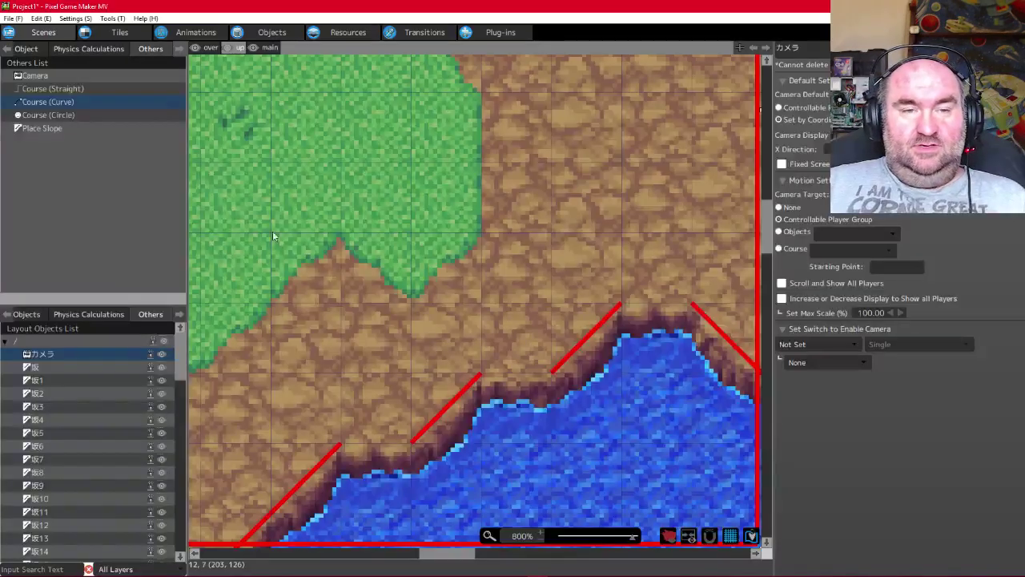
scroll(437, 355, up, 2)
scroll(437, 359, down, 5)
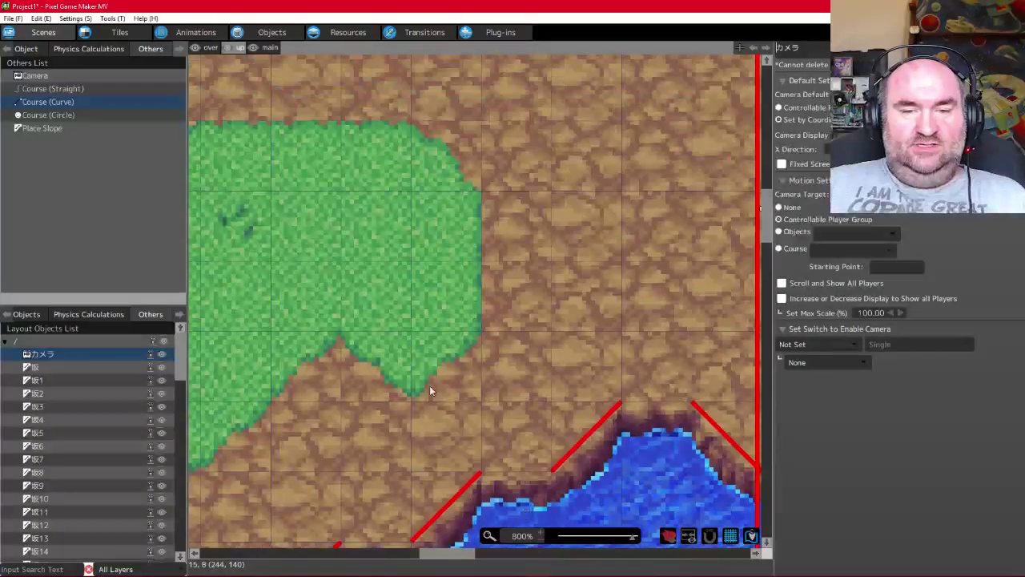
scroll(549, 261, up, 2)
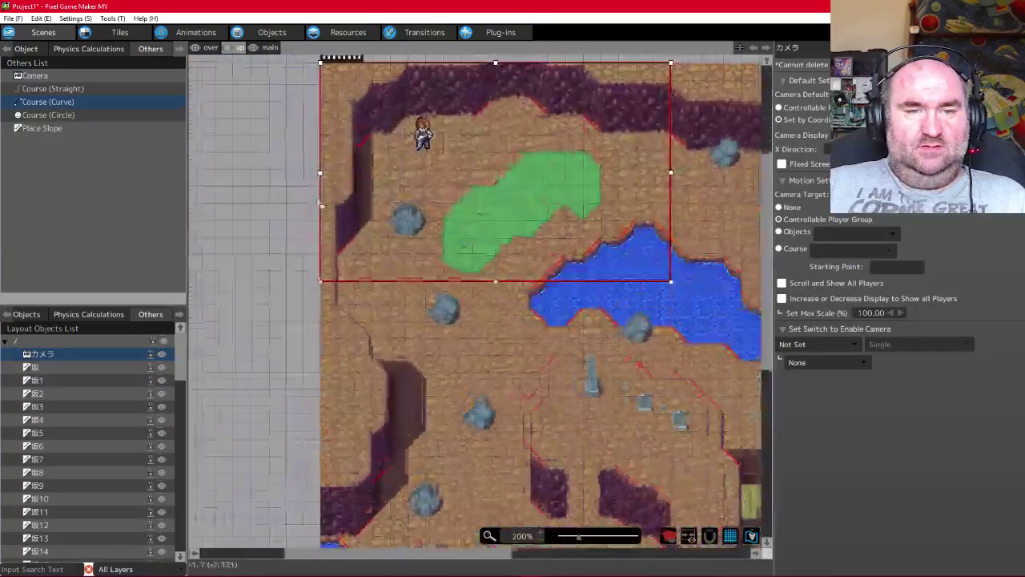
scroll(549, 261, up, 1)
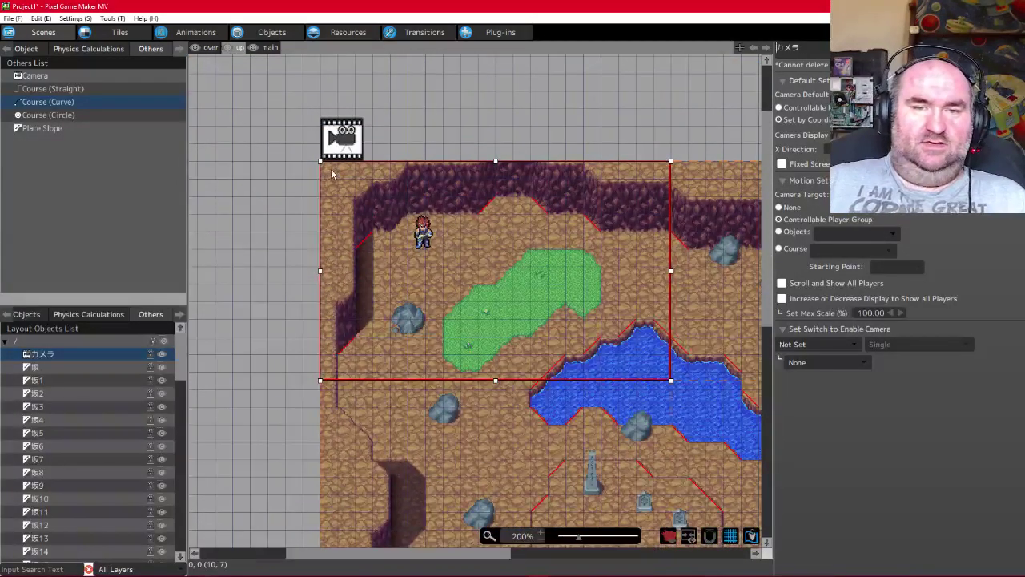
Select the first slope 坂 and survey its position relative to the camera frame and the whole map
click(41, 368)
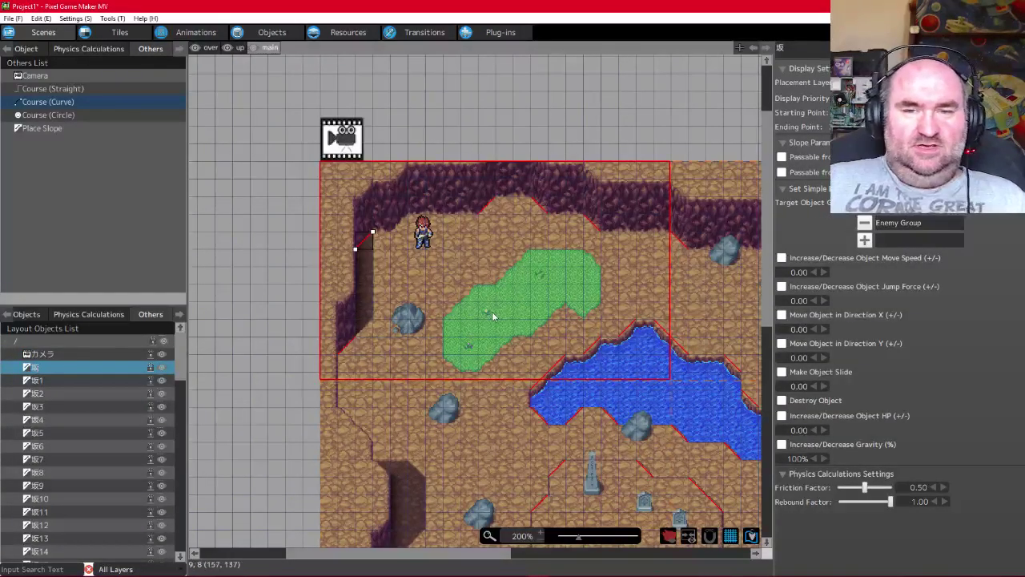
middle_drag(547, 289, 513, 234)
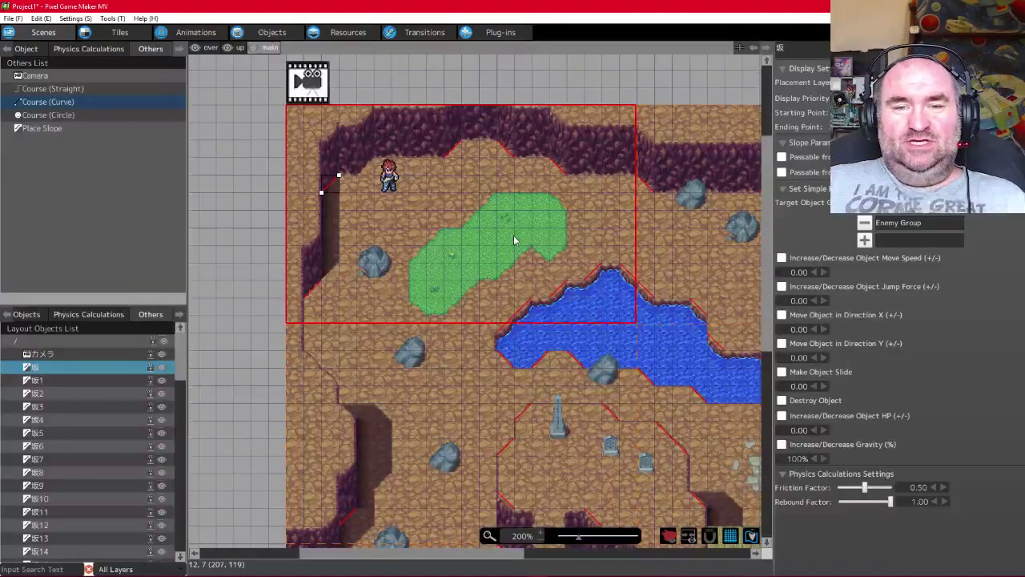
scroll(594, 231, up, 3)
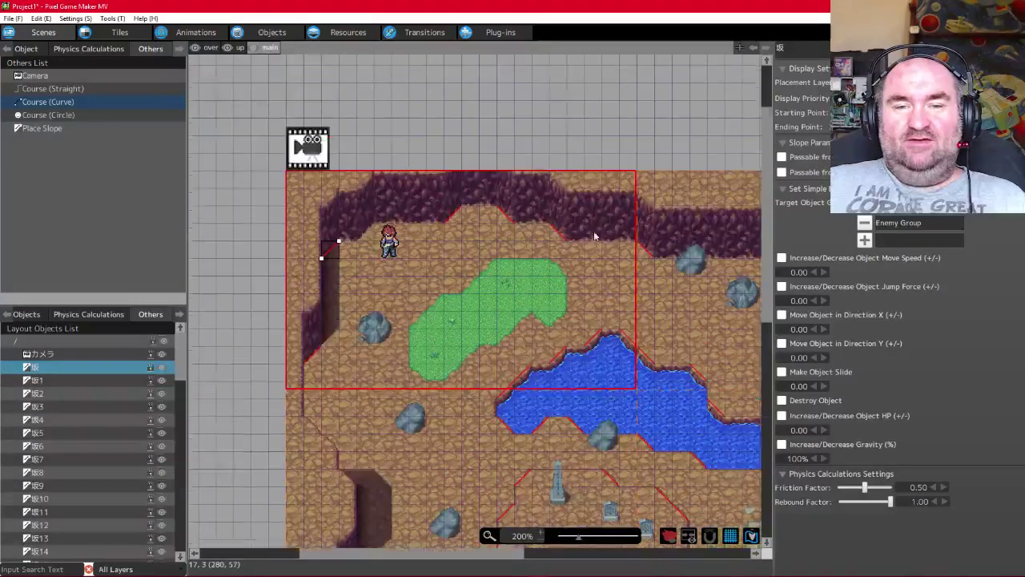
ctrl+scroll(569, 341, up, 2)
ctrl+scroll(568, 341, down, 5)
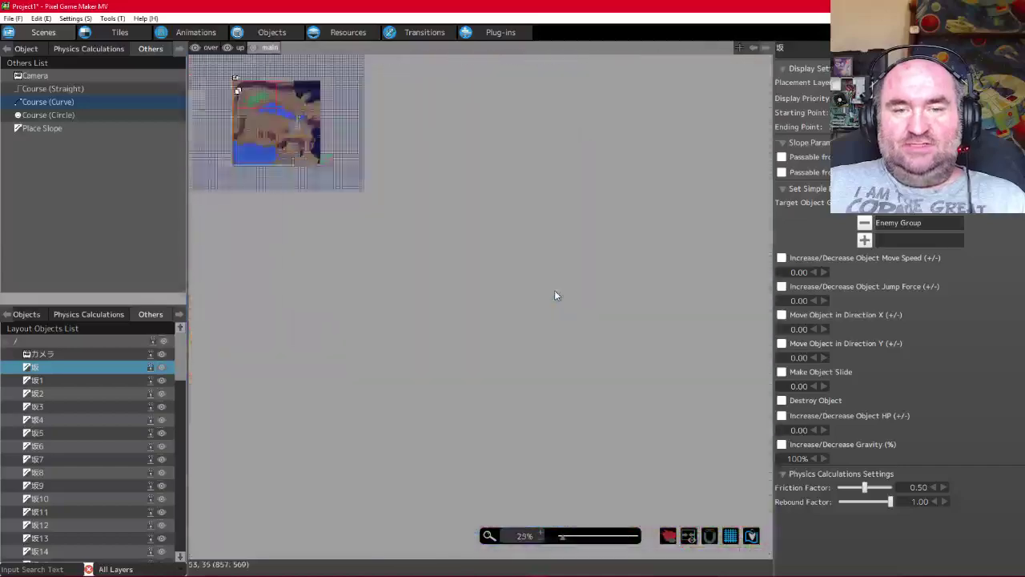
ctrl+scroll(286, 120, up, 3)
ctrl+scroll(468, 242, down, 2)
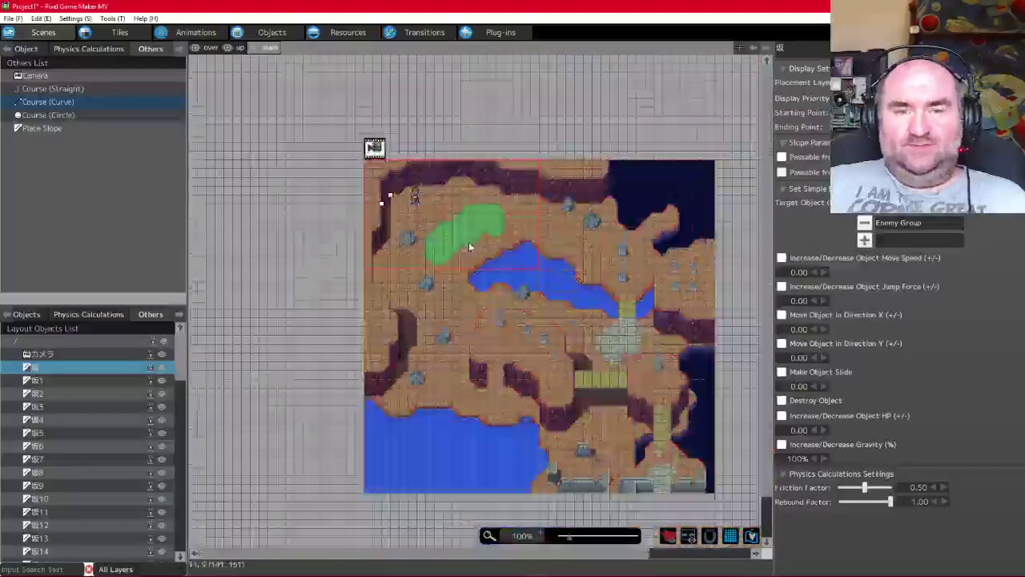
ctrl+scroll(469, 242, up, 1)
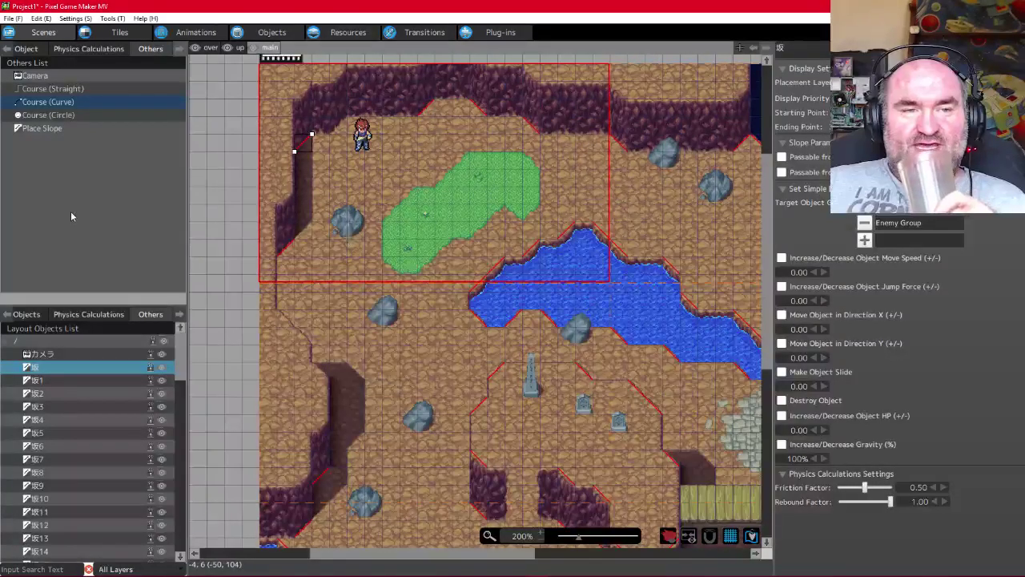
click(112, 575)
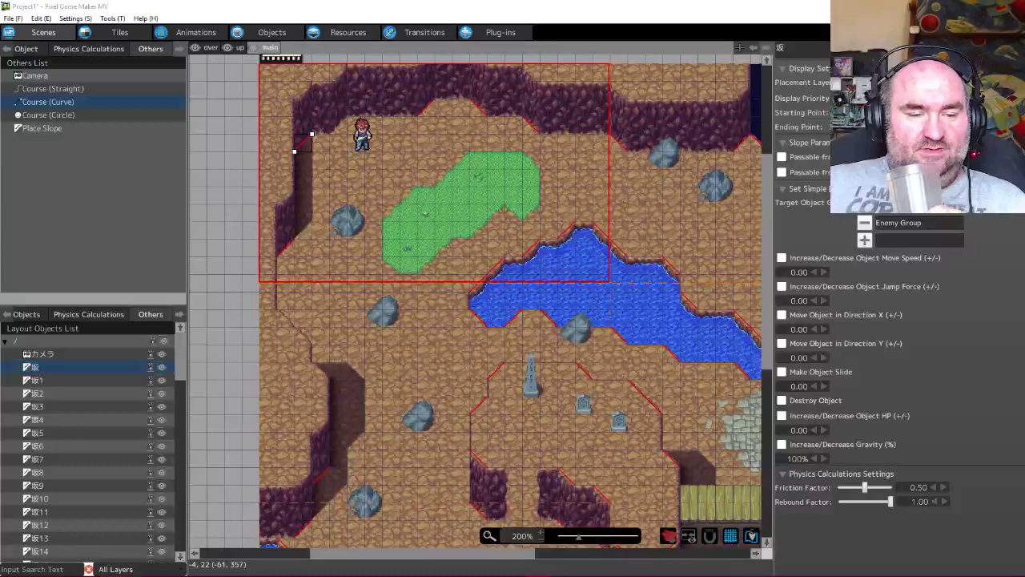
right_click(133, 575)
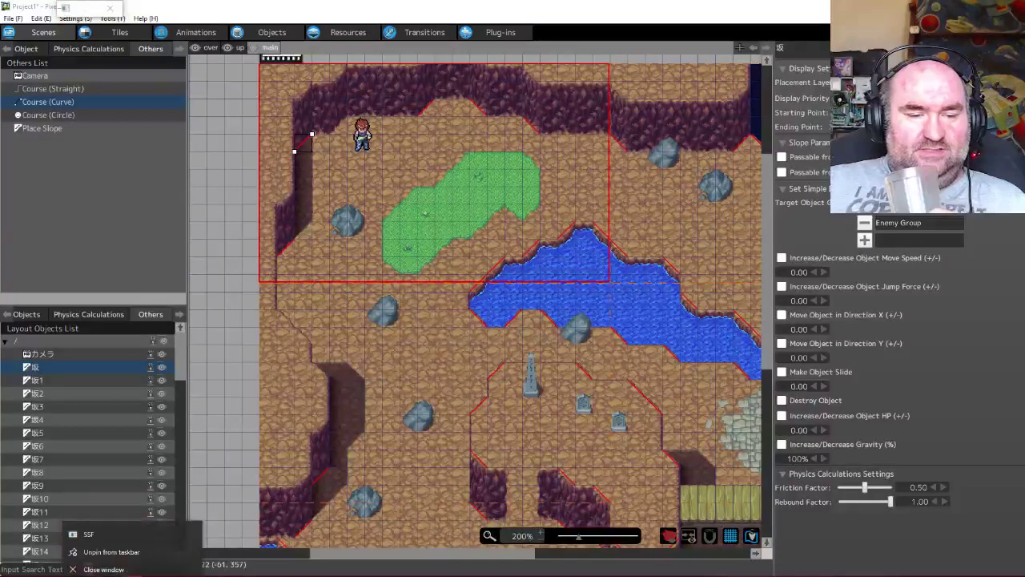
click(120, 564)
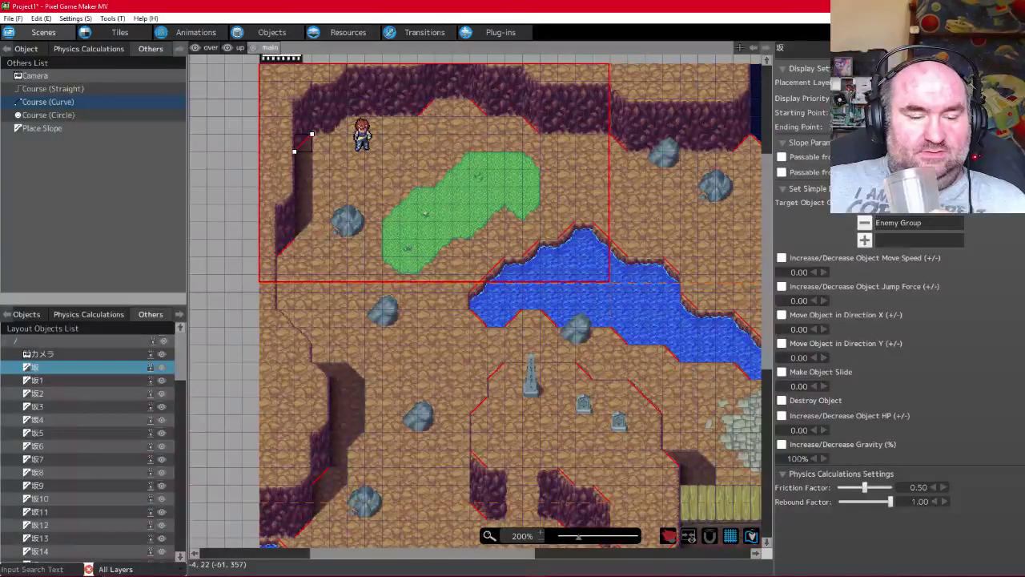
Open File Explorer and browse to the Project1 folder's location in Enterbrain > KADOKAWA > PGMMV on the Games (F:) drive
click(112, 575)
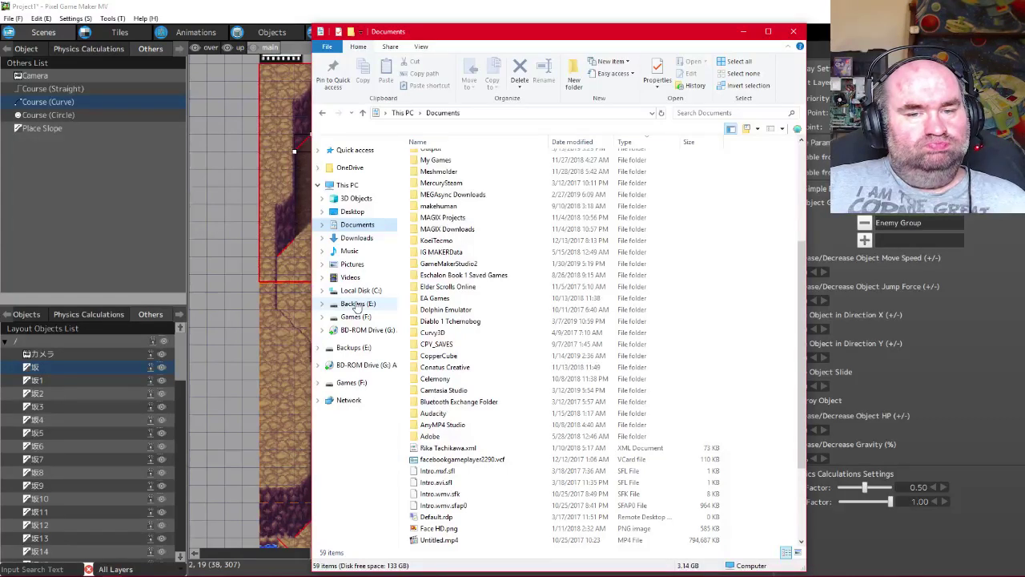
scroll(488, 306, up, 2)
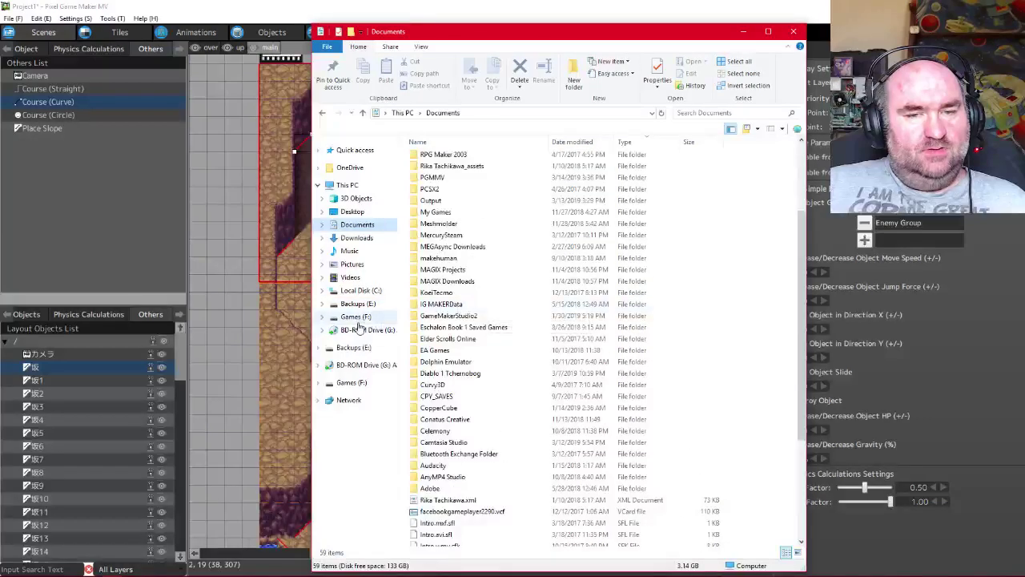
click(357, 317)
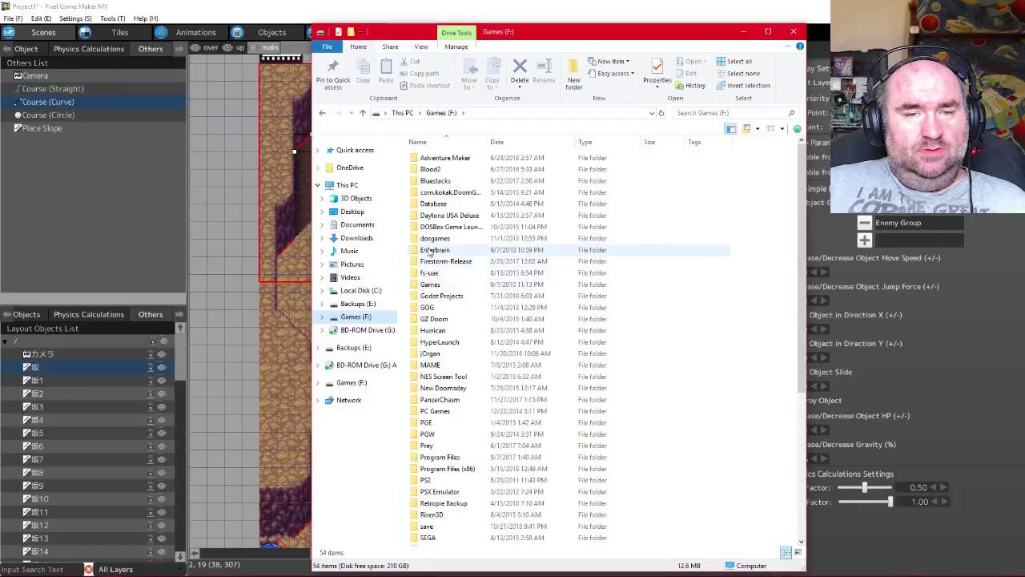
double_click(435, 250)
click(446, 308)
double_click(446, 310)
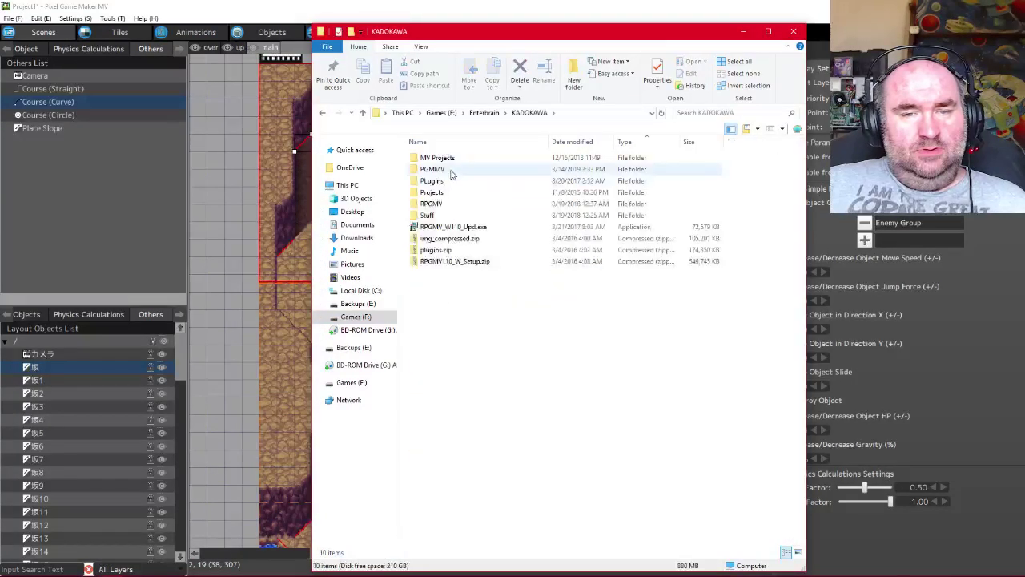
double_click(445, 170)
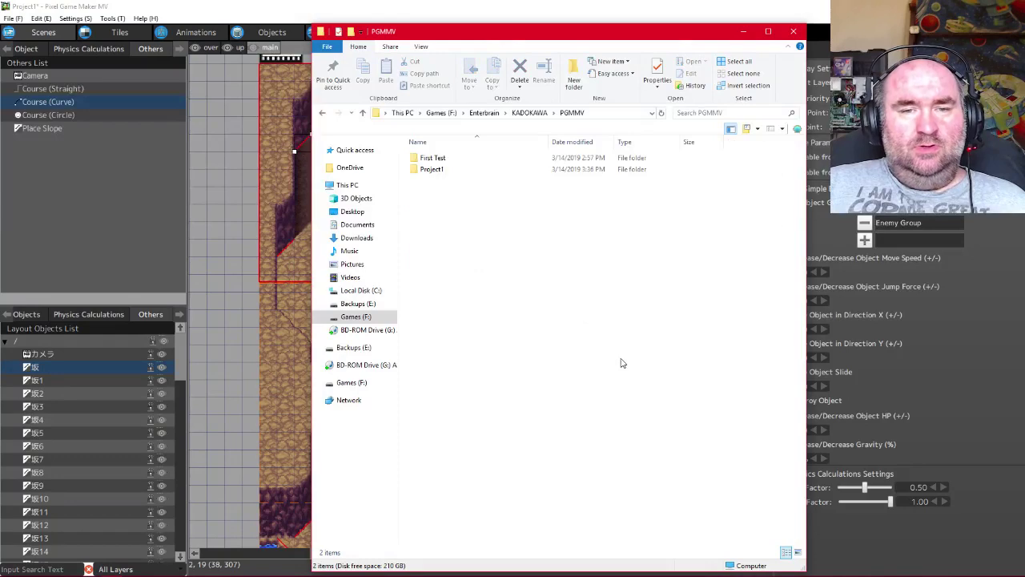
click(452, 175)
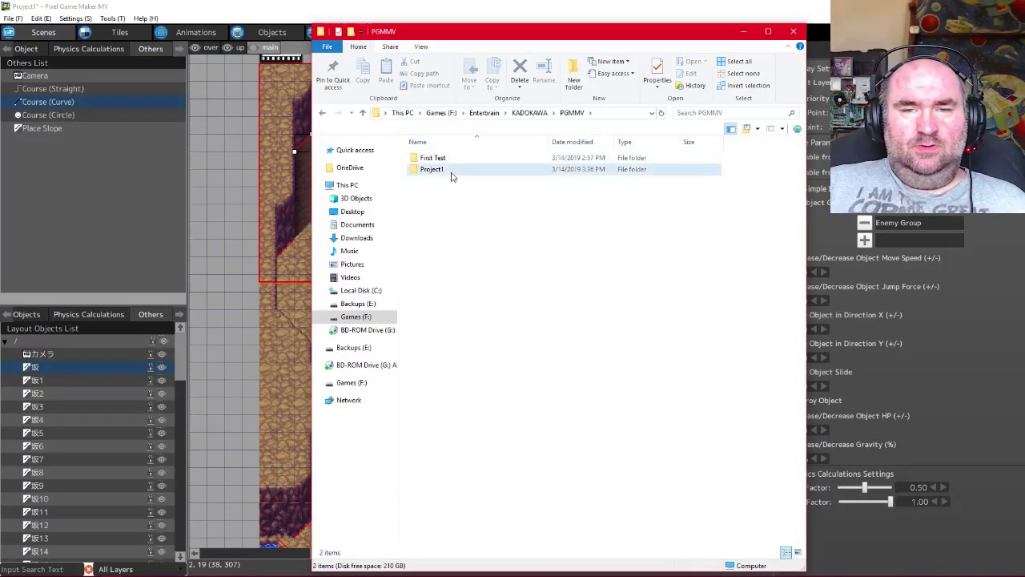
Close Project1 in Pixel Game Maker MV without saving its changes
click(10, 18)
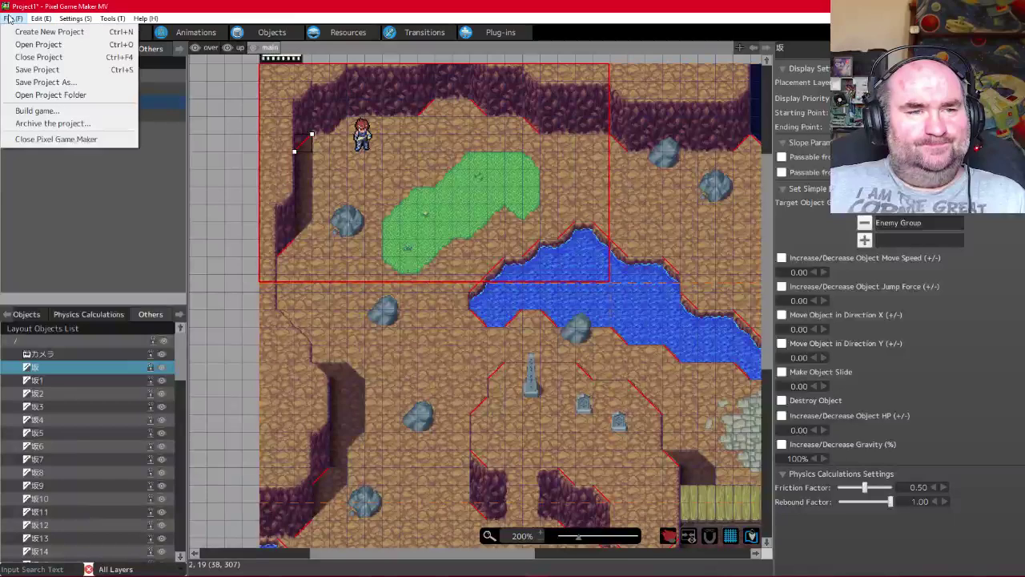
click(32, 58)
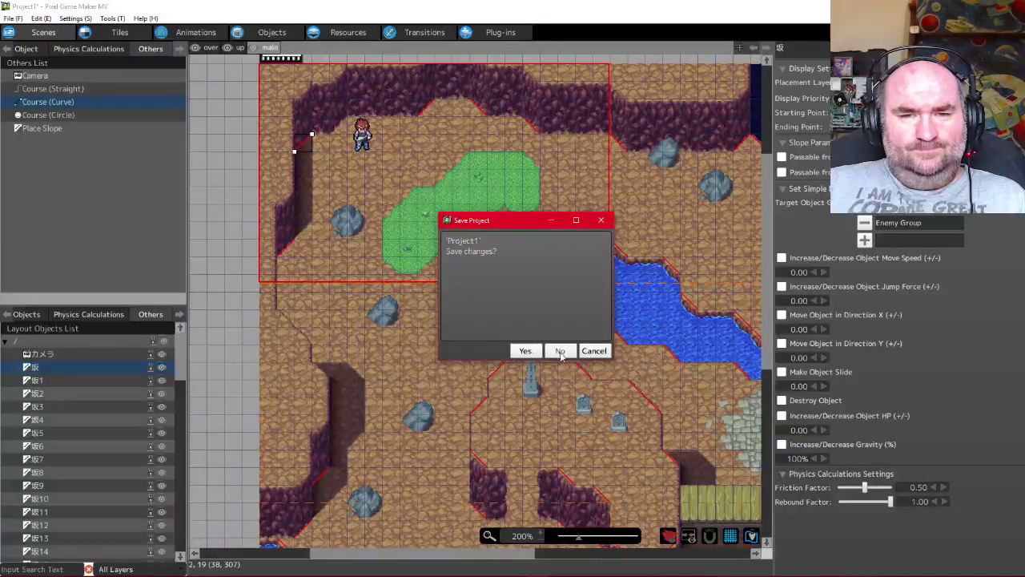
click(561, 351)
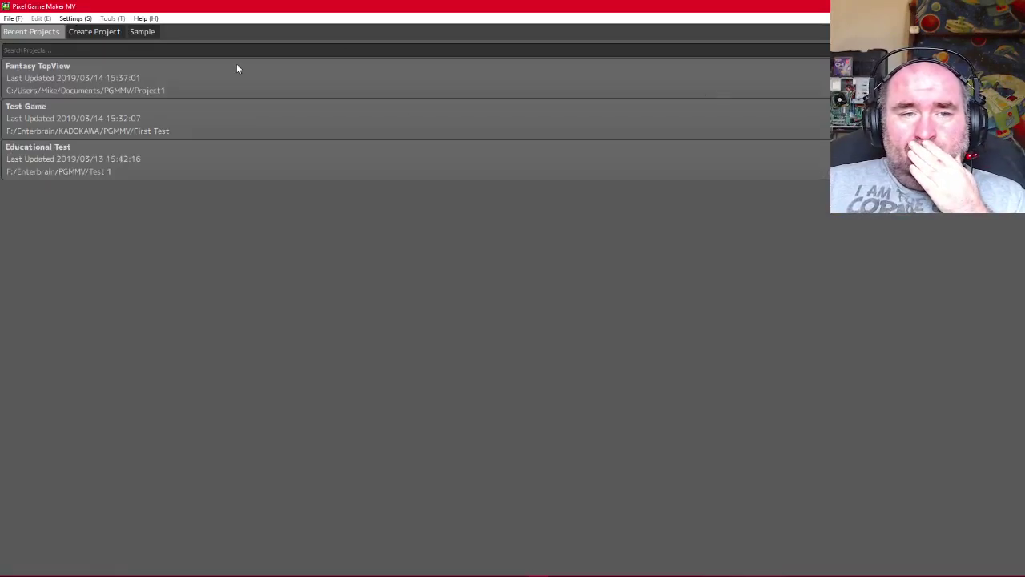
Open the bundled samples and set the save location to F:\Enterbrain\KADOKAWA\PGMMV, copying the path from File Explorer
click(87, 32)
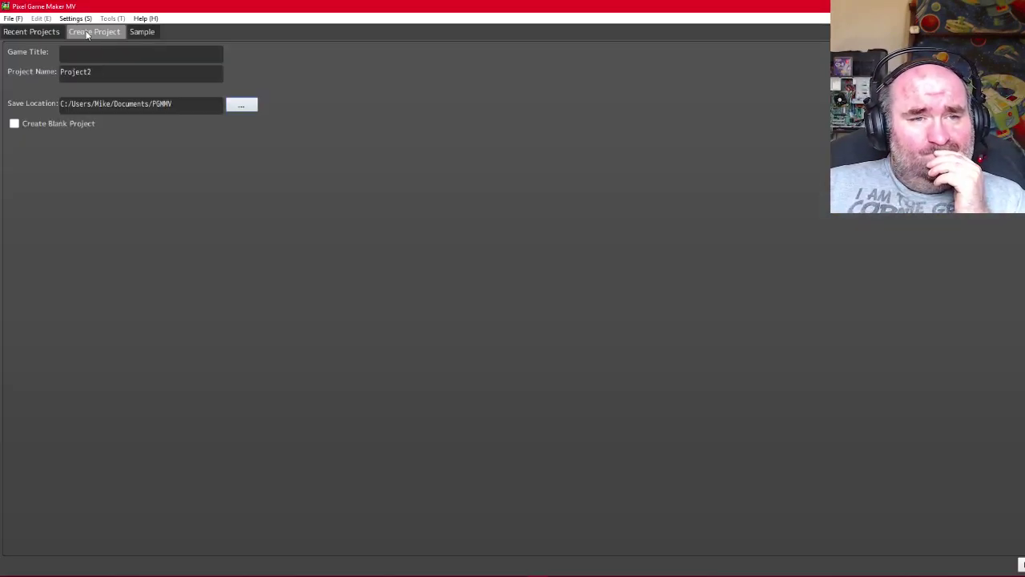
click(146, 33)
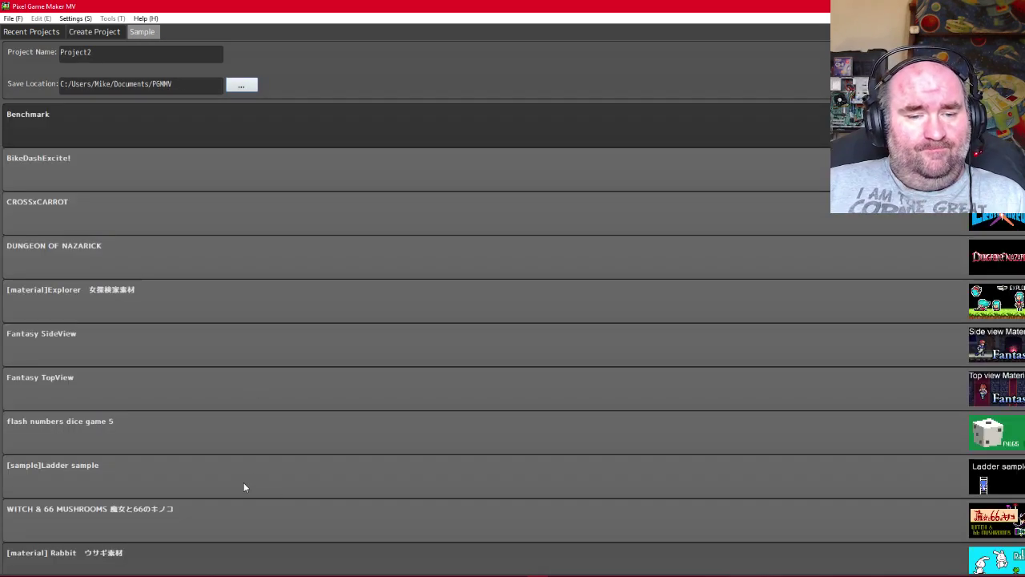
click(116, 576)
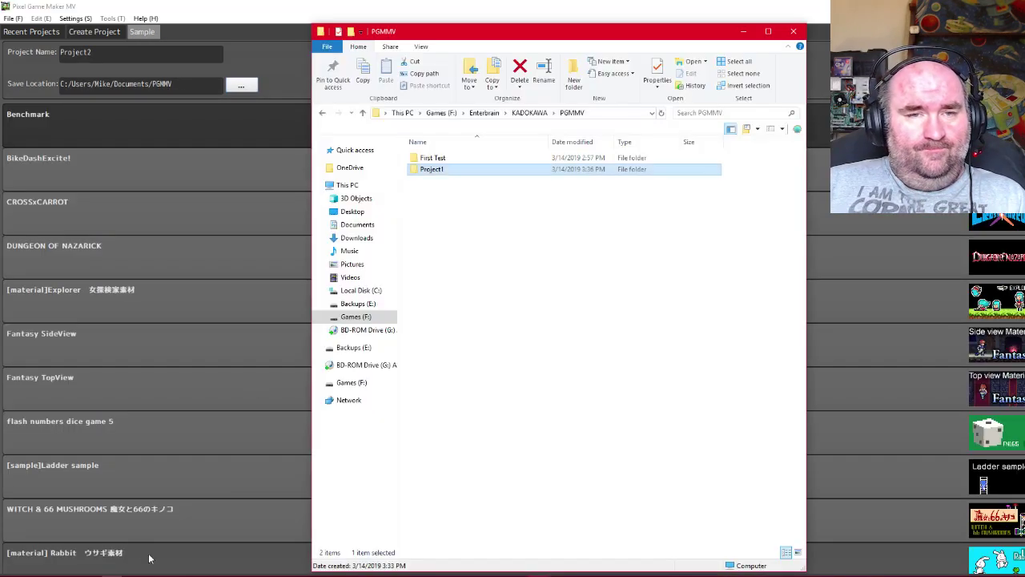
click(593, 114)
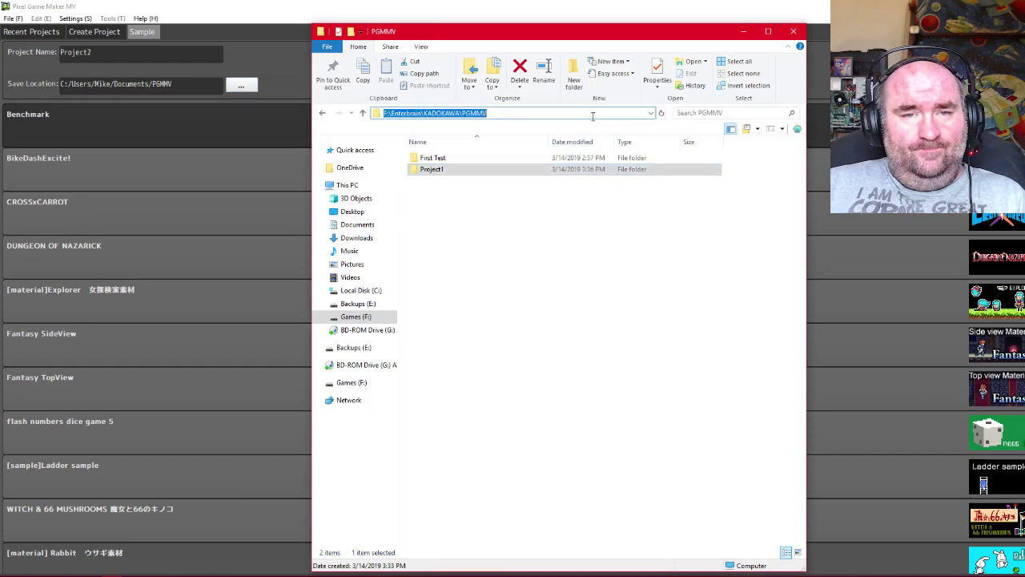
key(ctrl+c)
click(422, 5)
drag(221, 84, 22, 117)
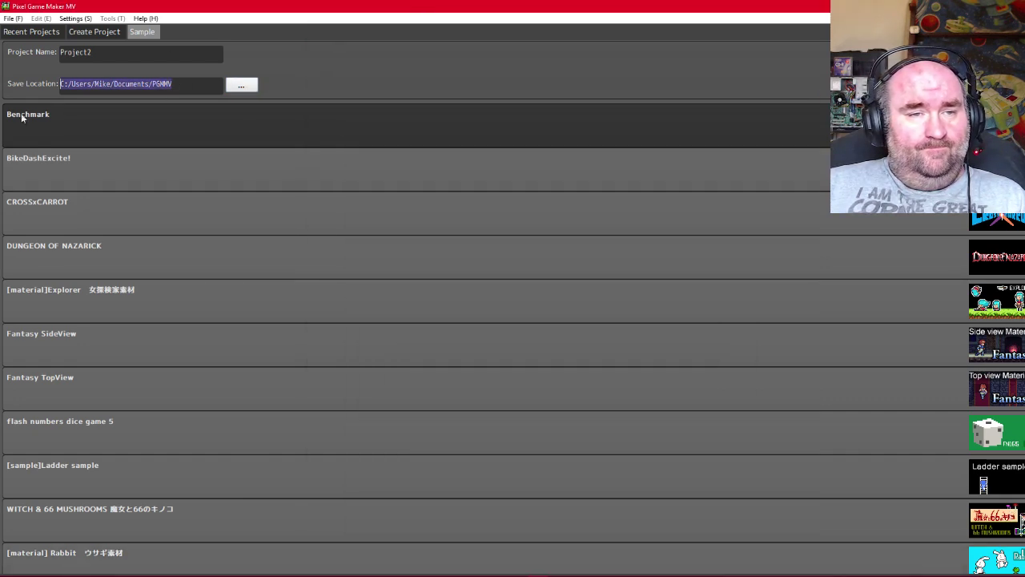
key(ctrl+v)
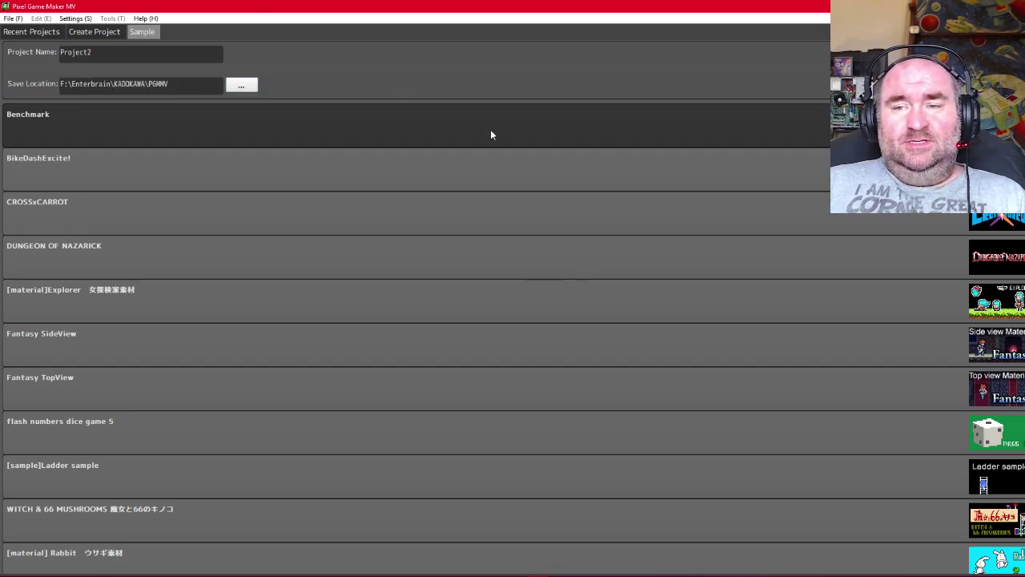
Create Project2 from the Fantasy SideView sample and open its stage01 scene around the first slope
double_click(649, 353)
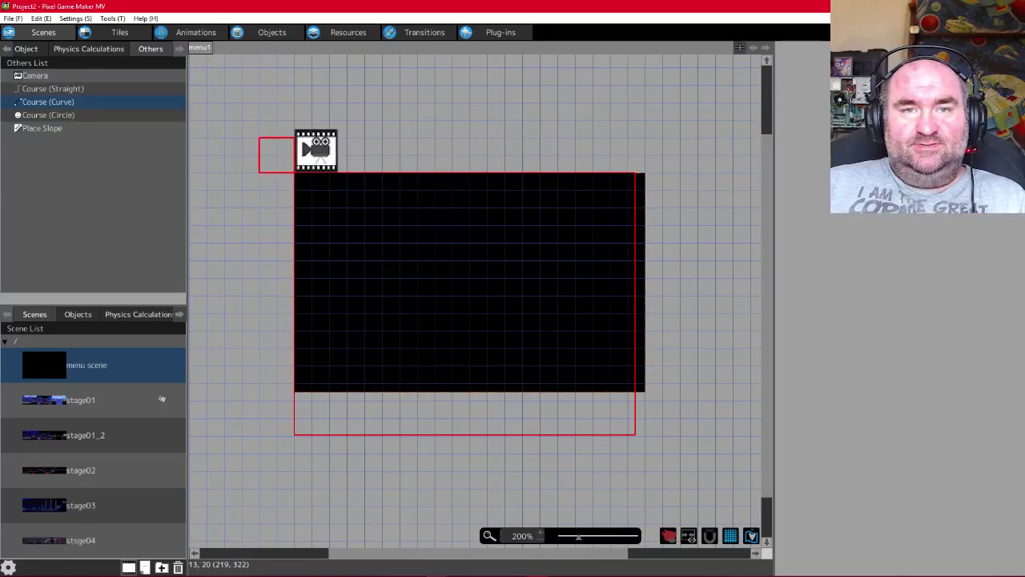
mouse_move(437, 575)
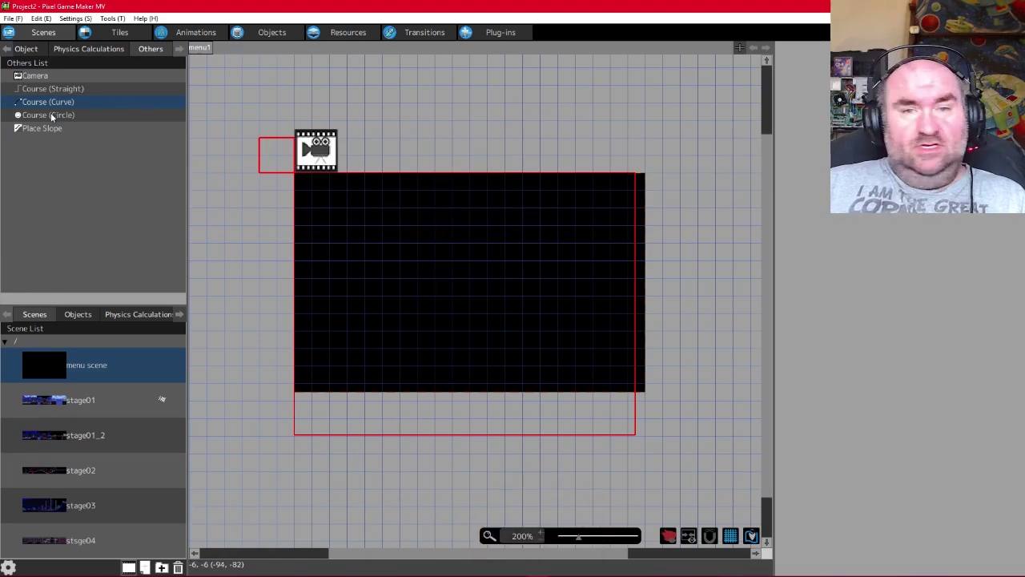
click(71, 405)
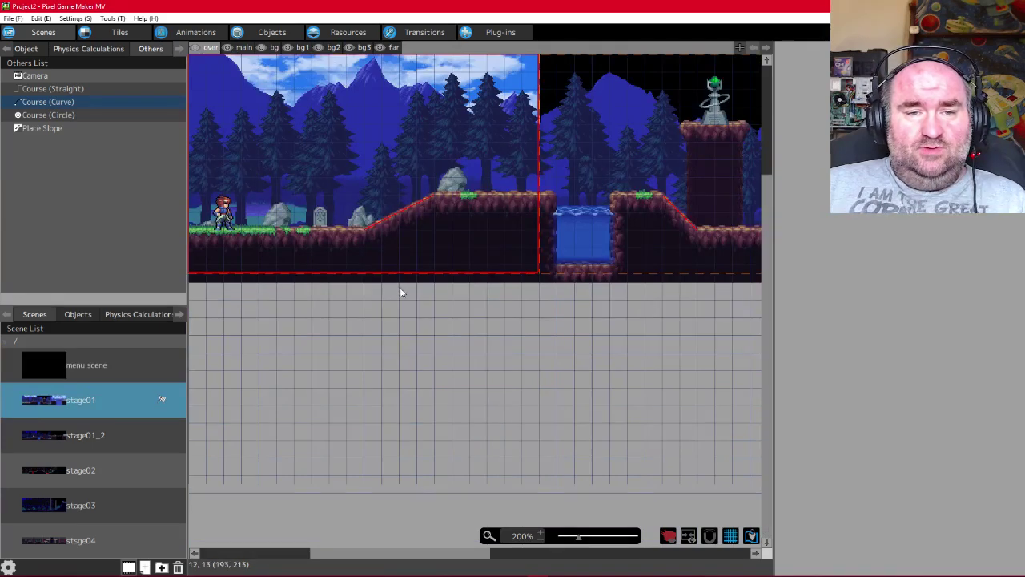
scroll(302, 231, up, 1)
ctrl+scroll(306, 297, up, 6)
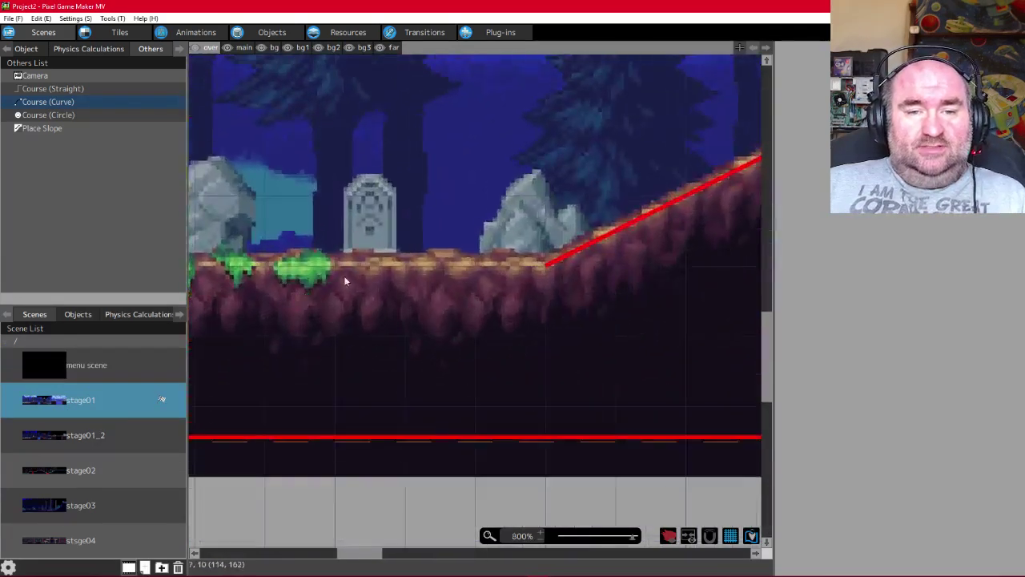
ctrl+scroll(345, 281, down, 4)
List stage01's other layout objects and examine the slopes 坂 to 坂5 and the camera カメラ on the map
click(141, 315)
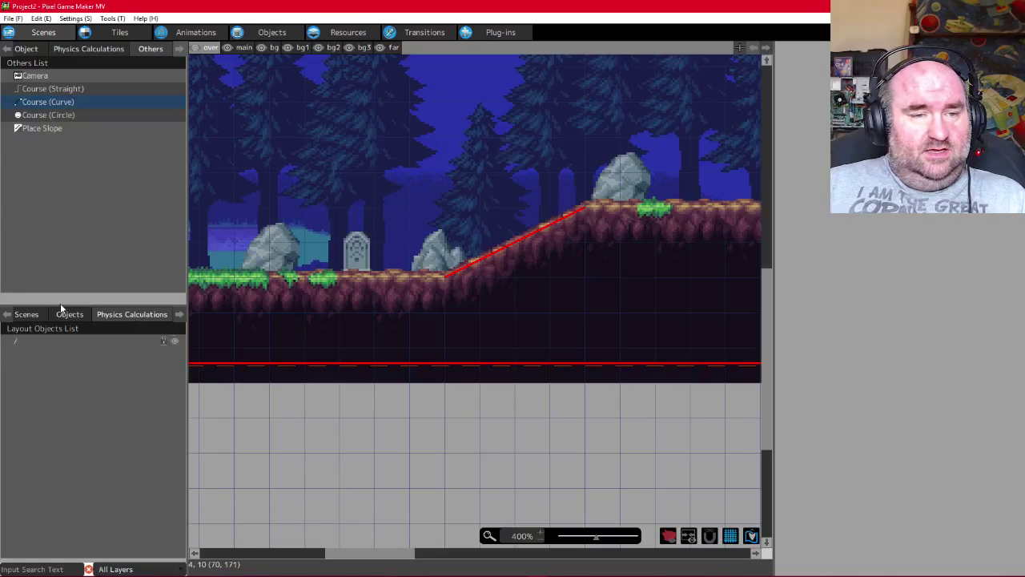
click(180, 314)
click(149, 314)
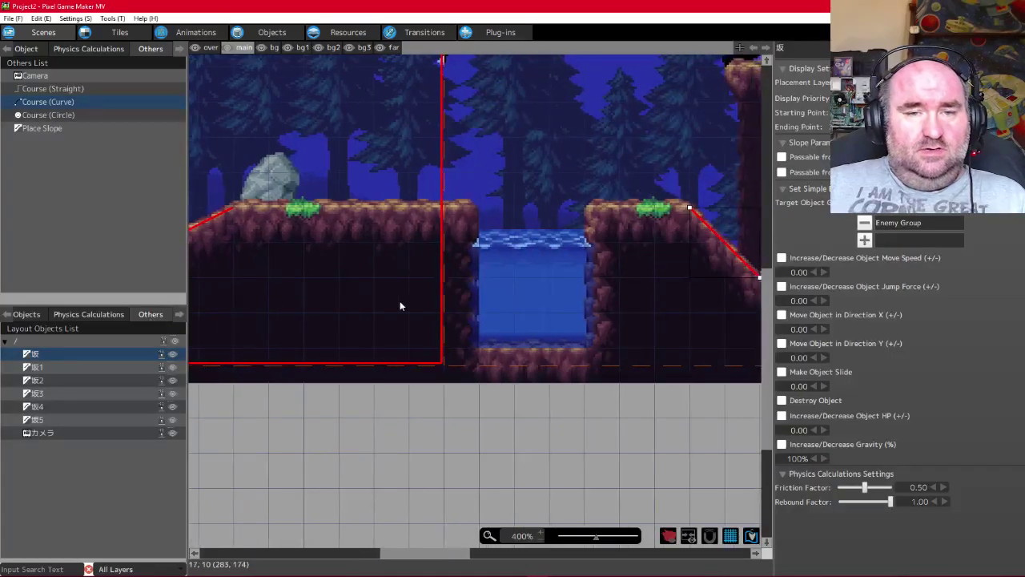
click(60, 355)
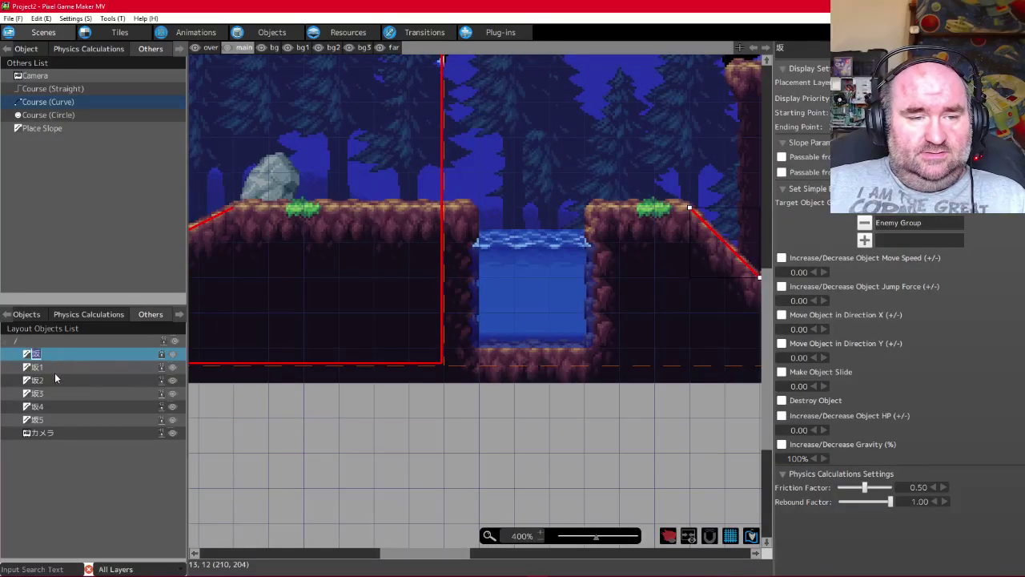
click(52, 370)
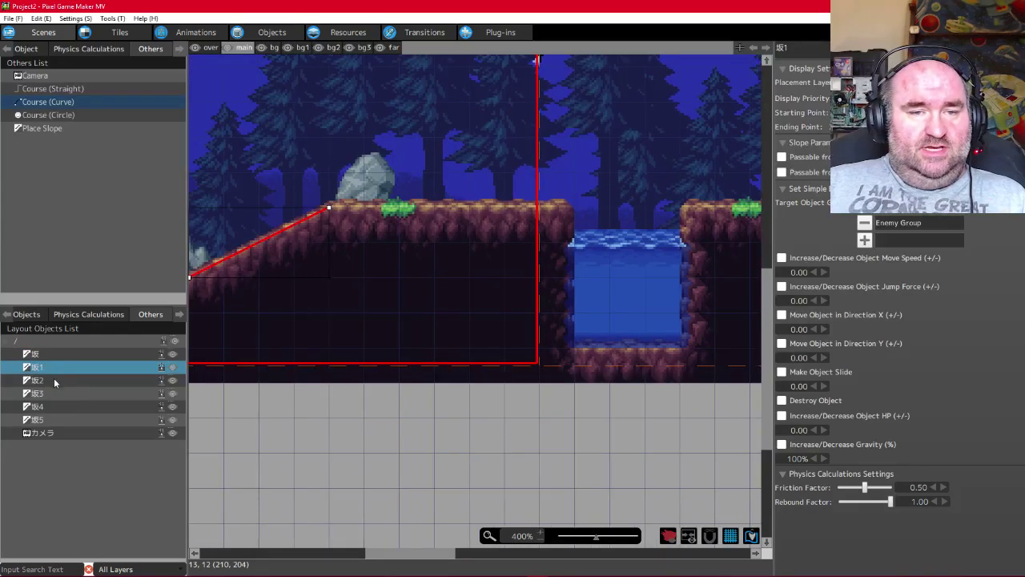
click(53, 380)
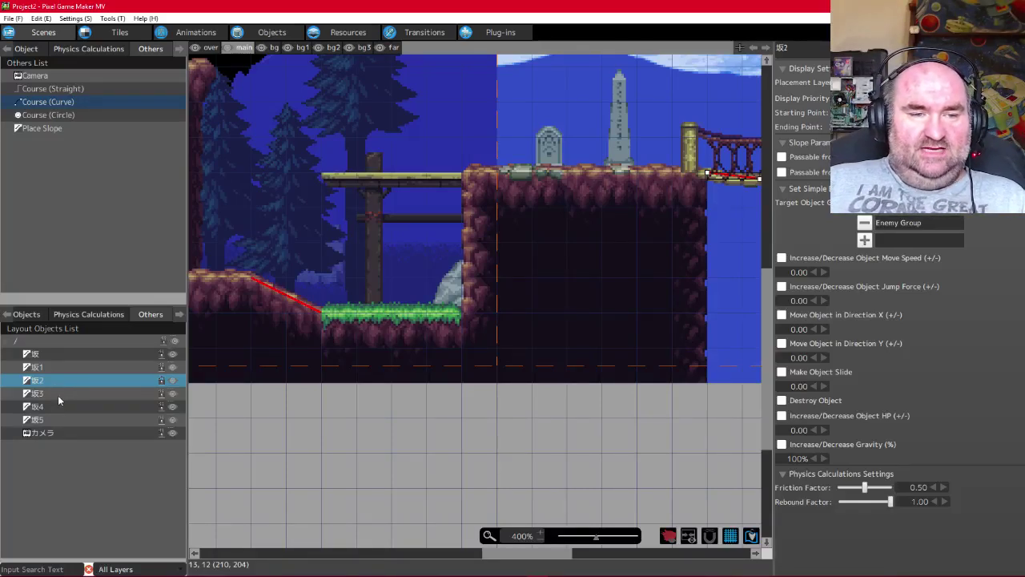
click(58, 395)
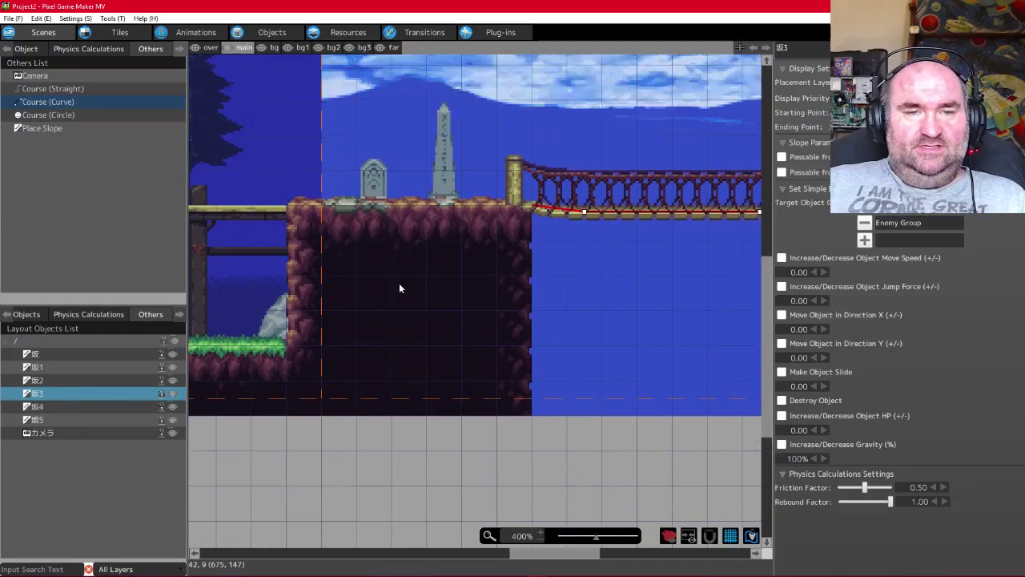
scroll(401, 284, up, 4)
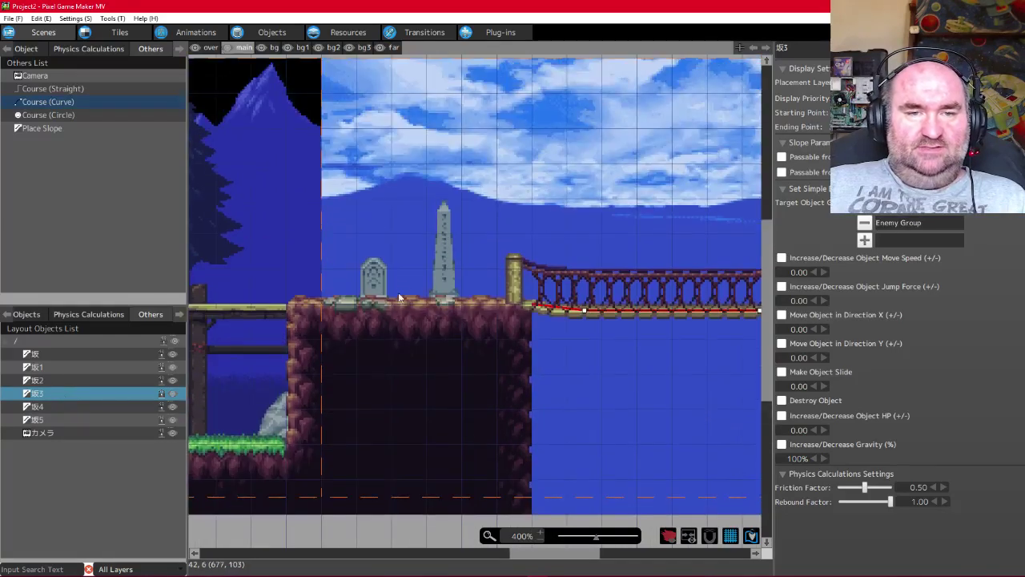
click(37, 409)
click(35, 420)
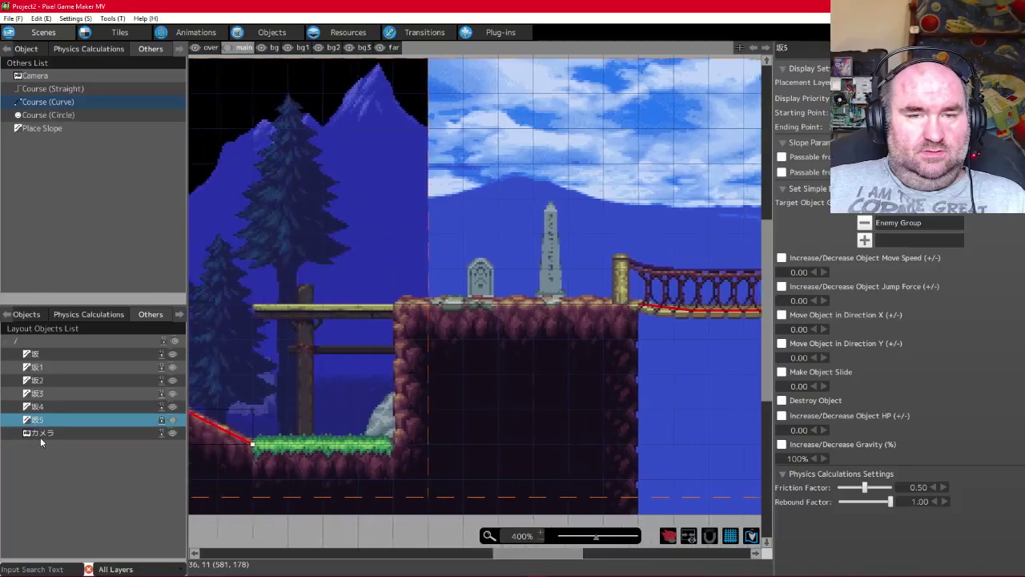
click(39, 437)
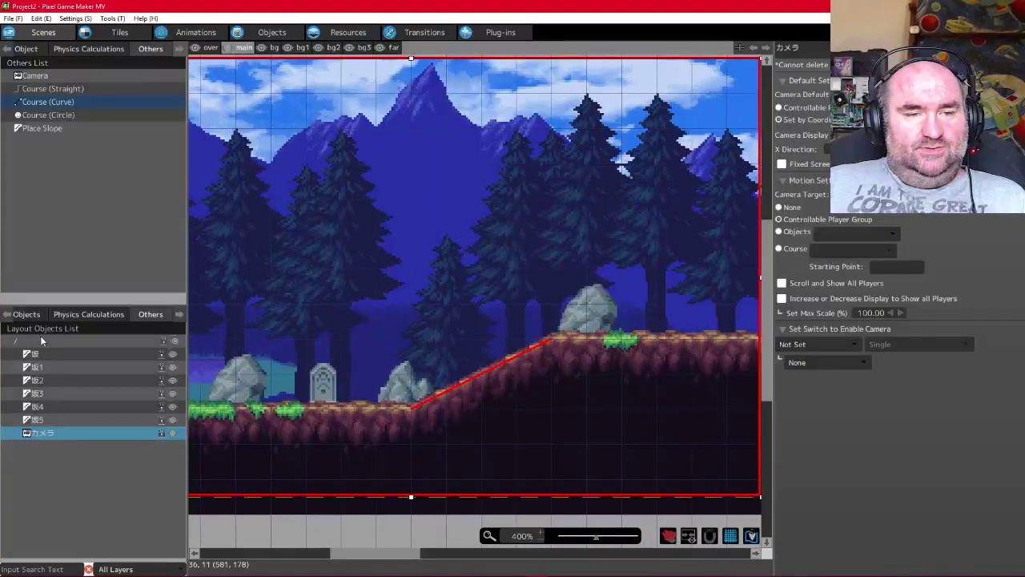
click(36, 354)
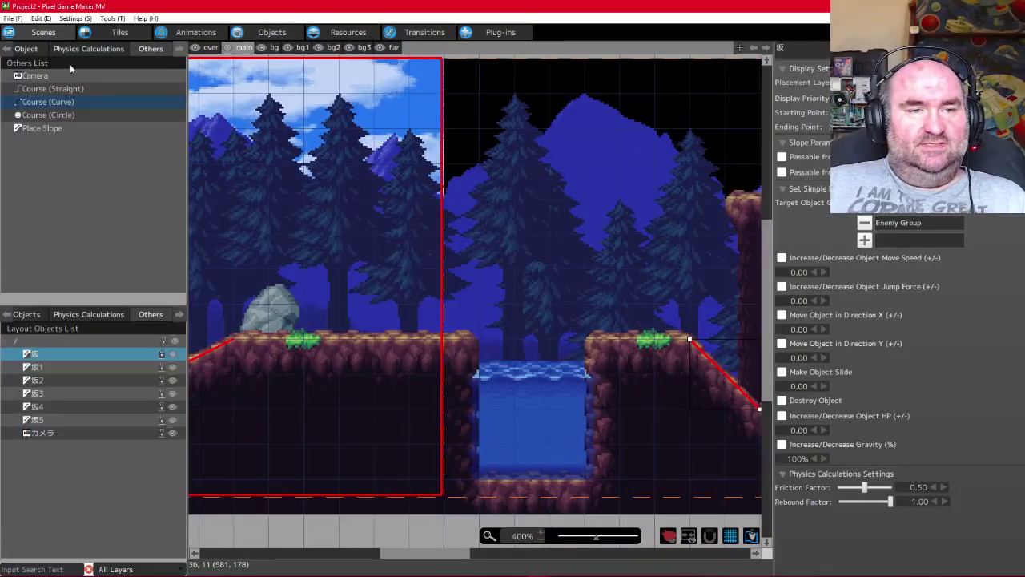
Return to the scene list and look through the scenes stage01_2, stage02, stage03 and stsge04
click(25, 315)
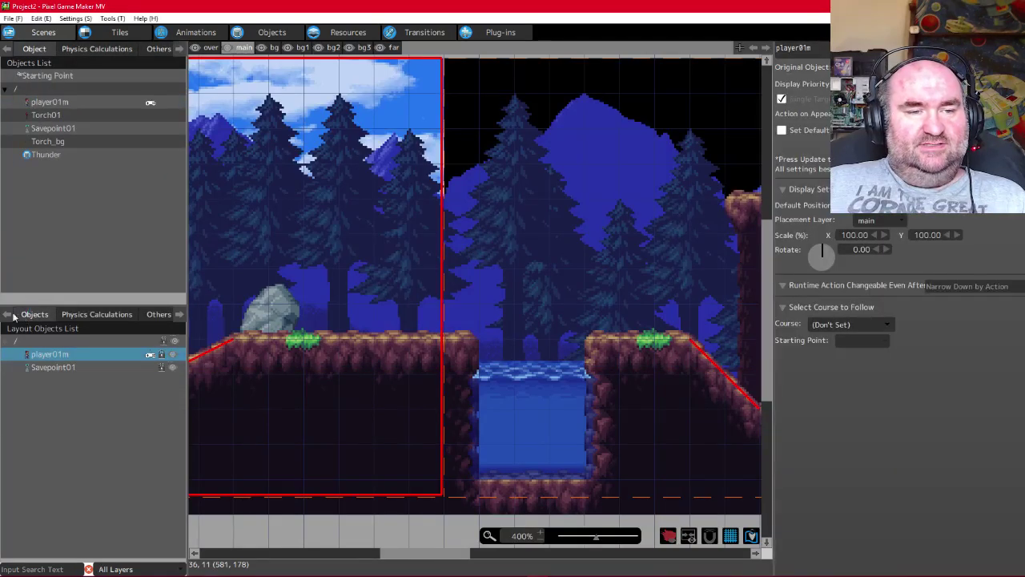
click(6, 315)
click(34, 315)
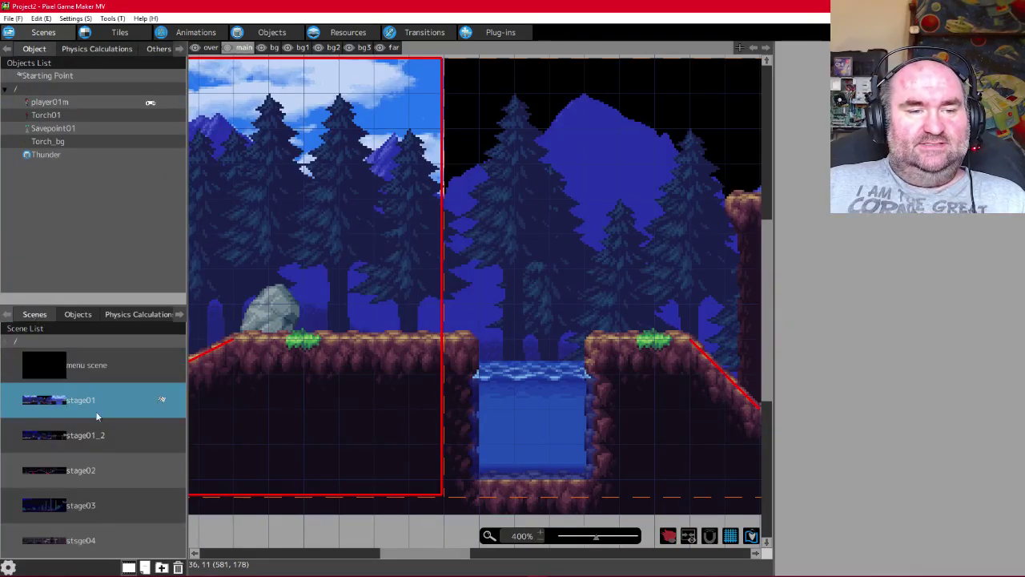
click(99, 446)
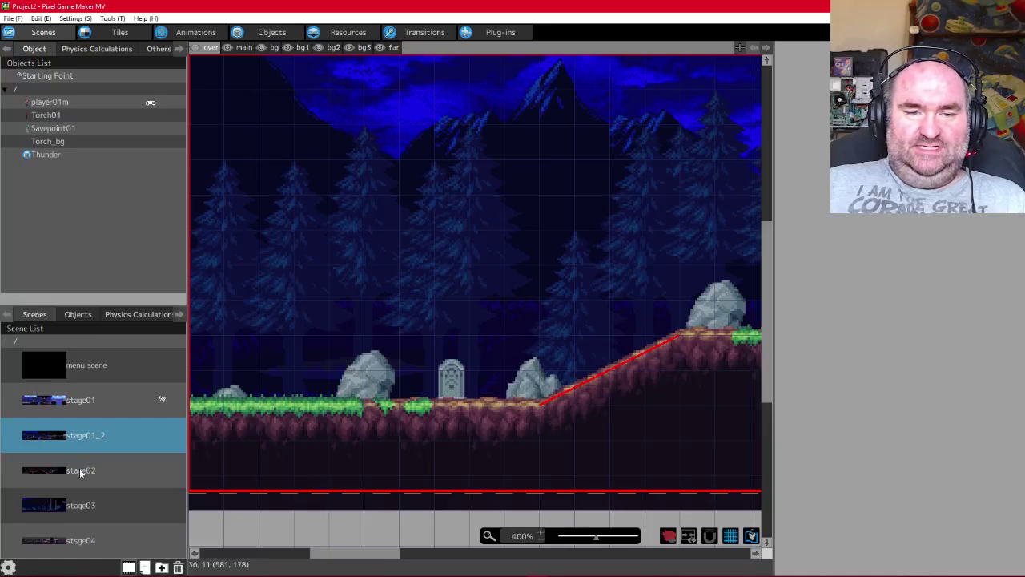
click(84, 473)
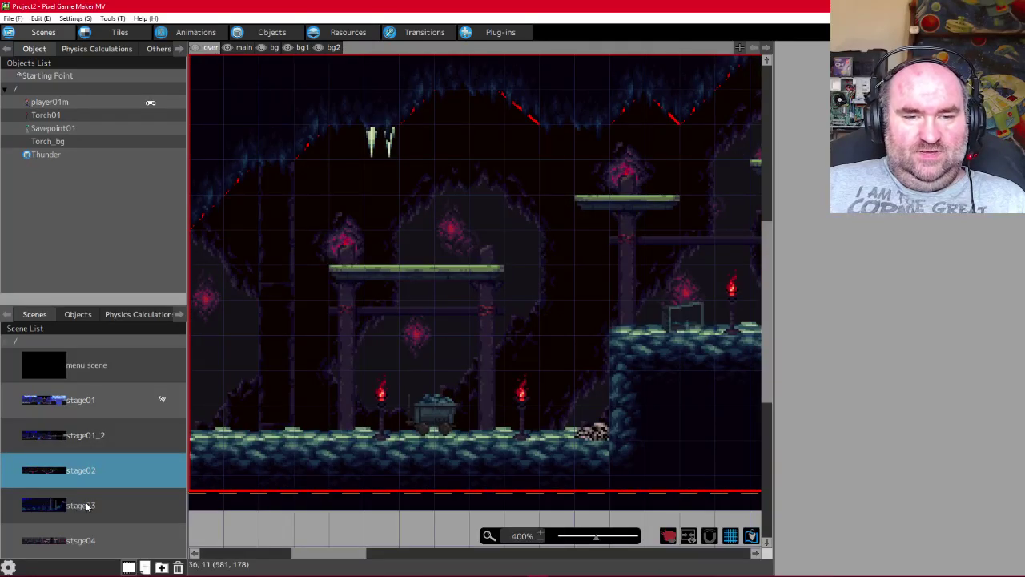
click(88, 507)
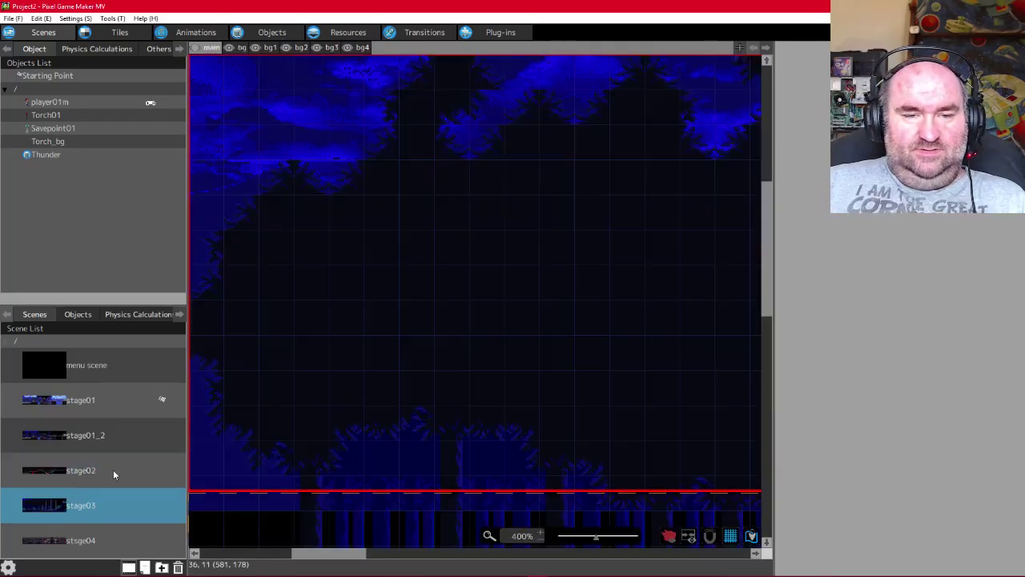
click(81, 545)
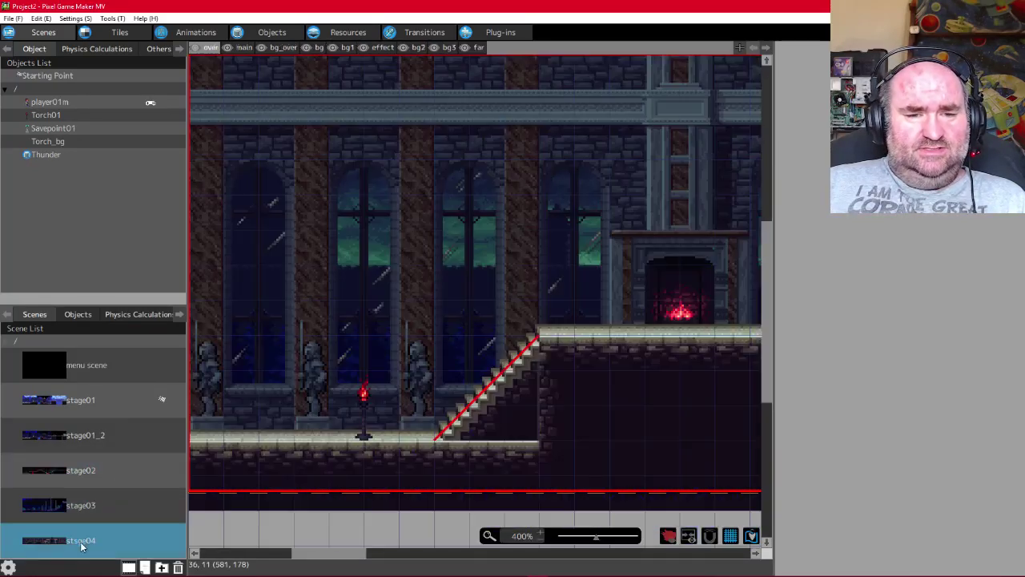
Reopen the stage01 scene and start a test play of the Fantasy SideView game
click(66, 412)
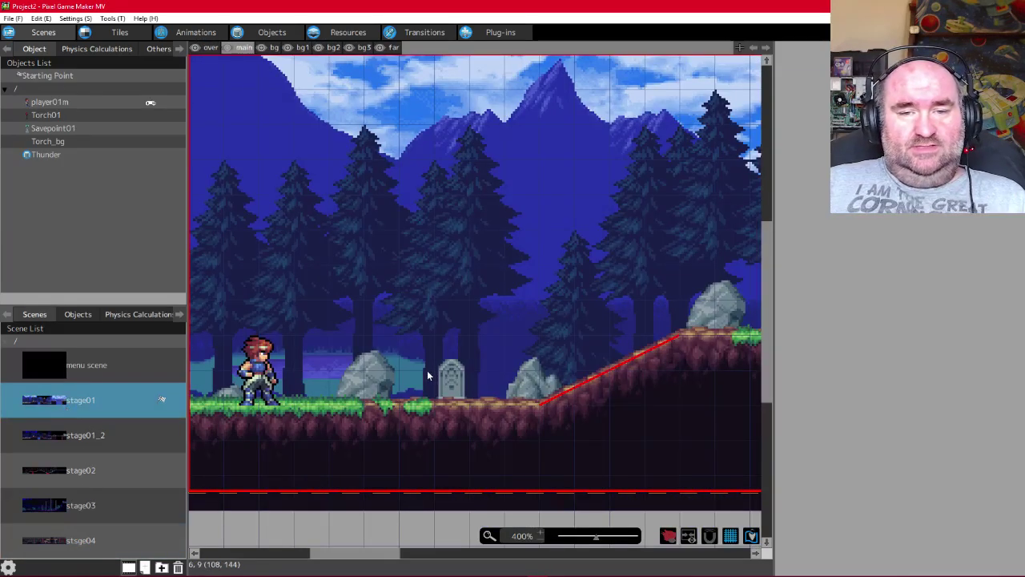
scroll(427, 370, down, 2)
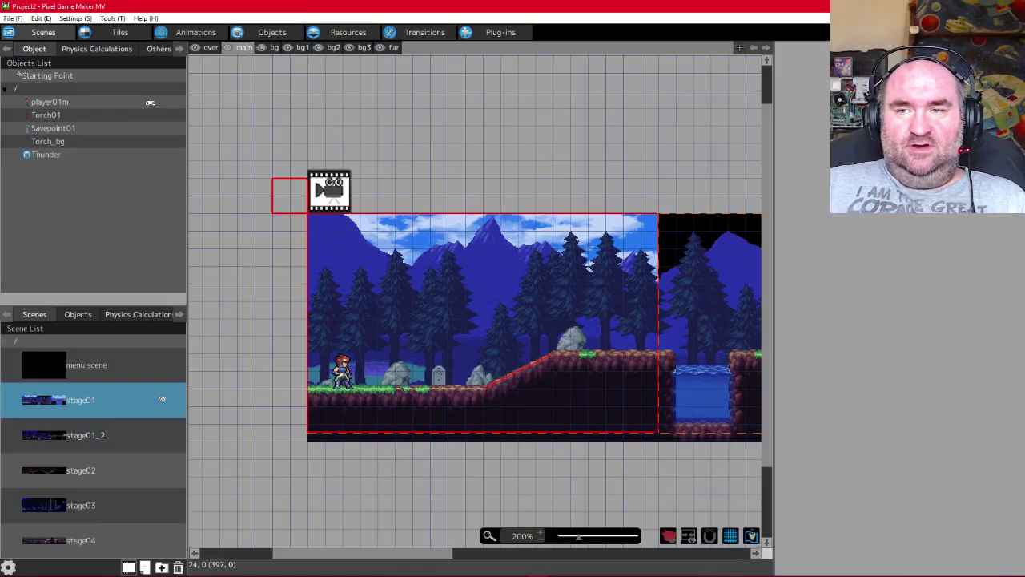
key(F5)
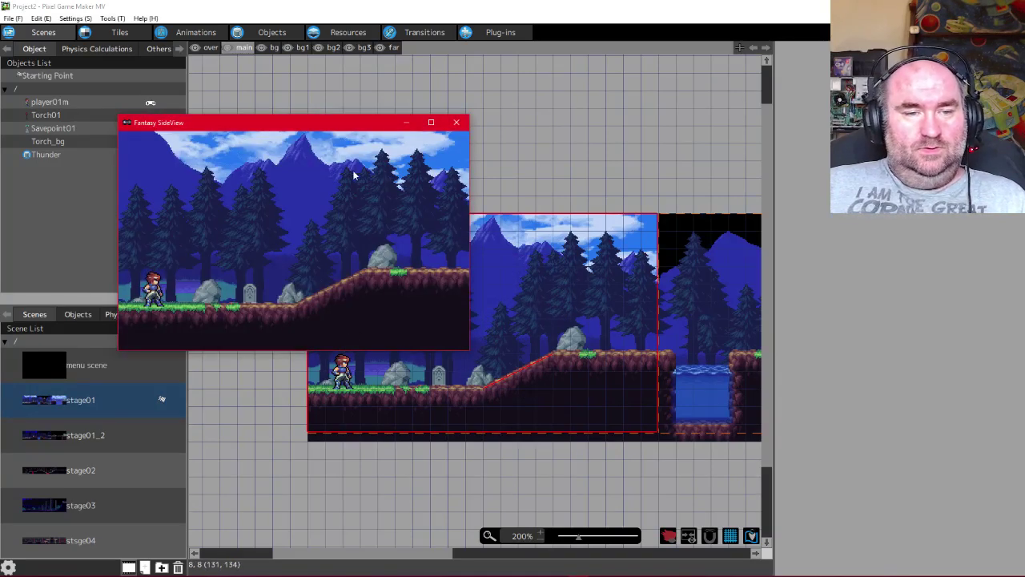
Enlarge the test-play window by setting Magnify to x4 in the game screen settings, reposition the window and apply the settings
drag(469, 351, 775, 535)
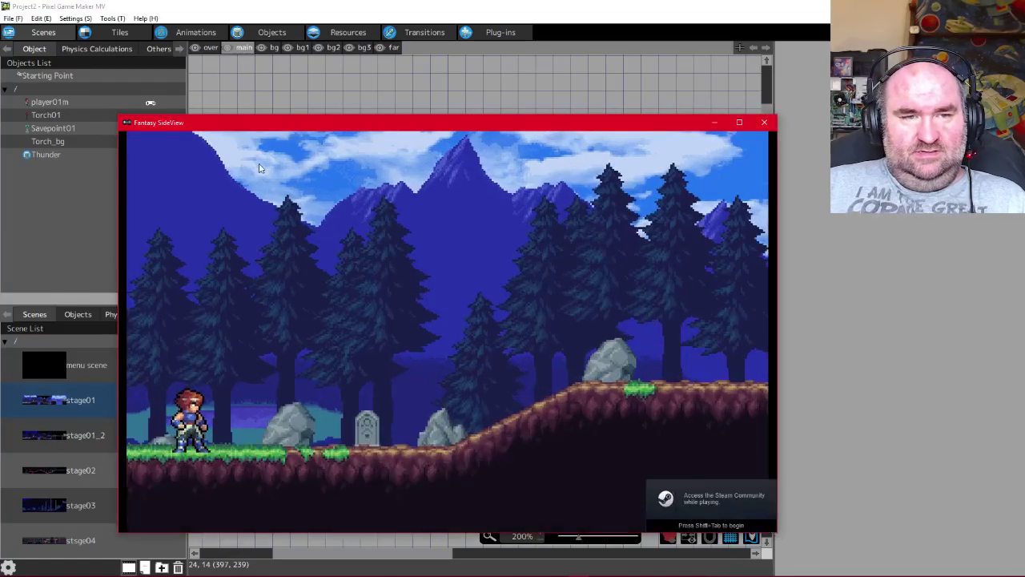
click(137, 138)
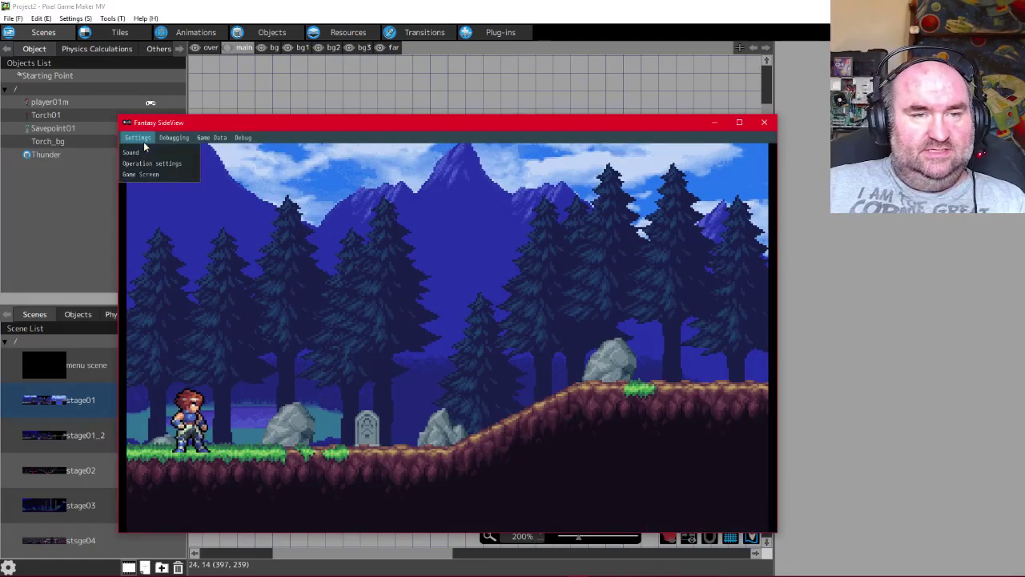
click(140, 175)
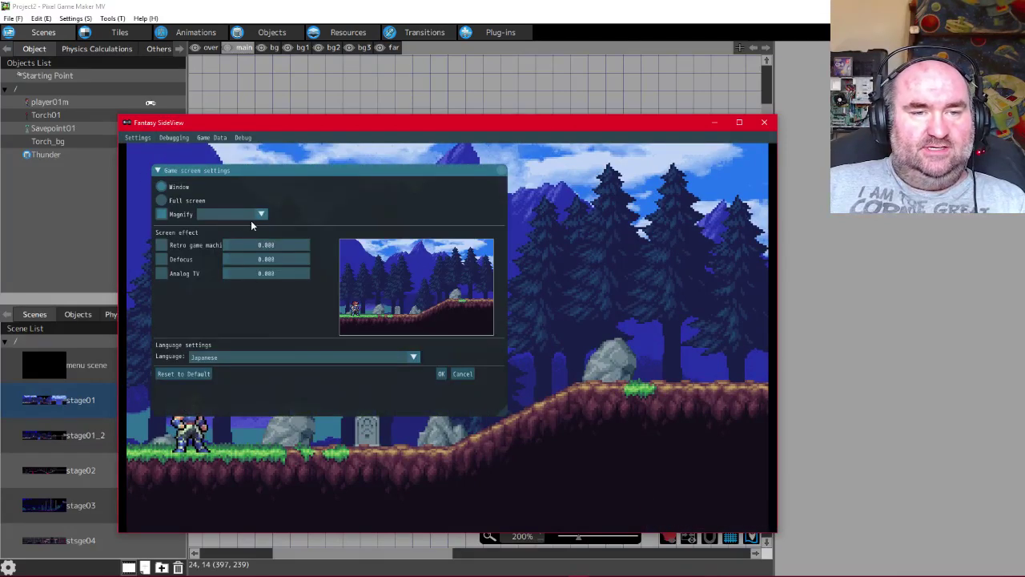
click(222, 250)
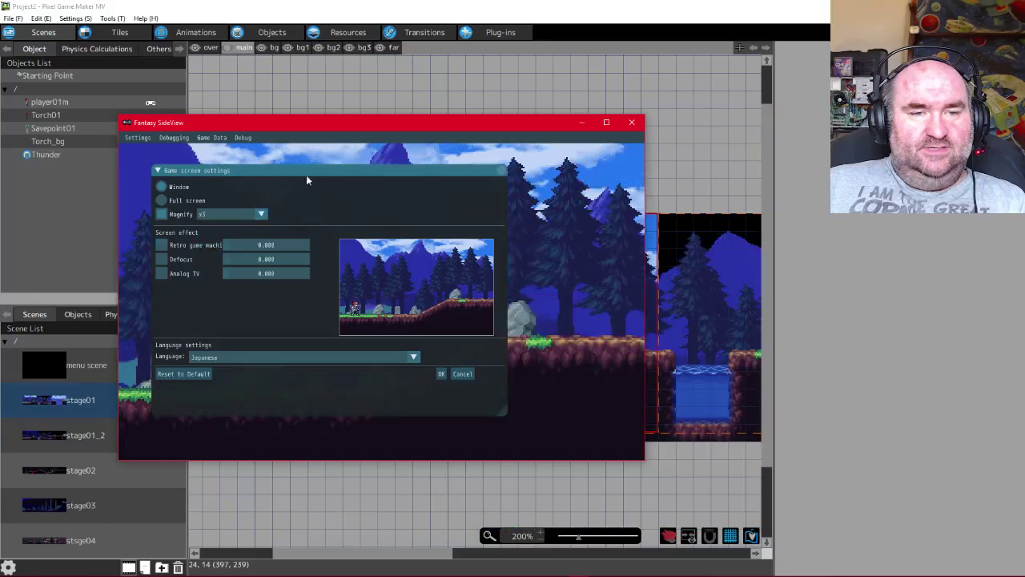
click(225, 251)
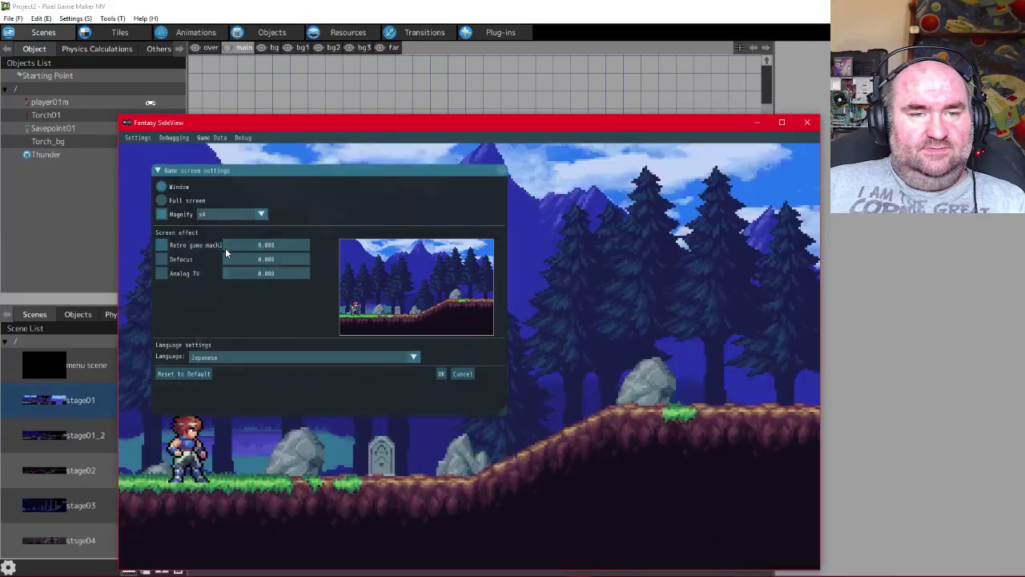
drag(434, 117, 529, 57)
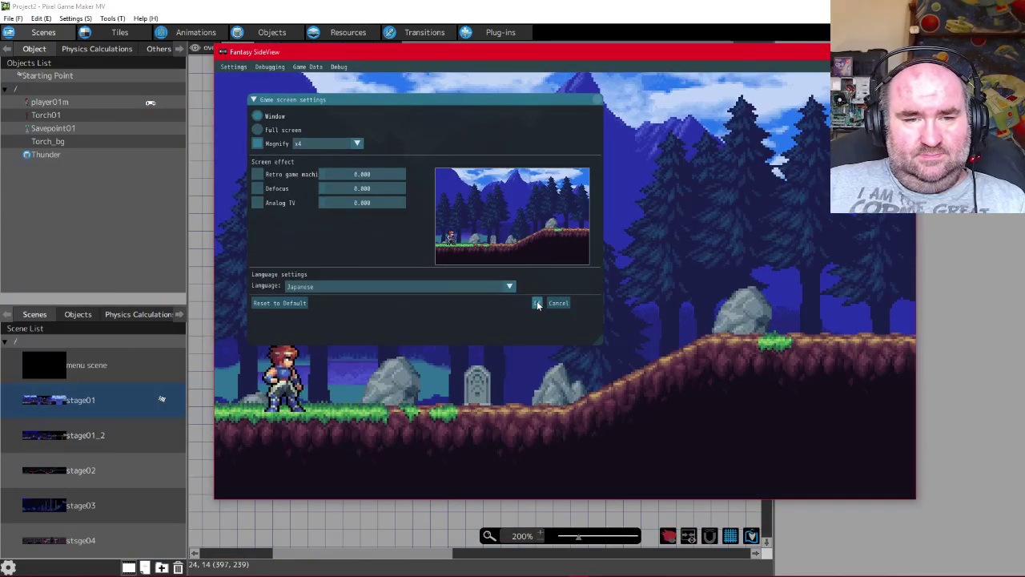
click(510, 286)
click(510, 286)
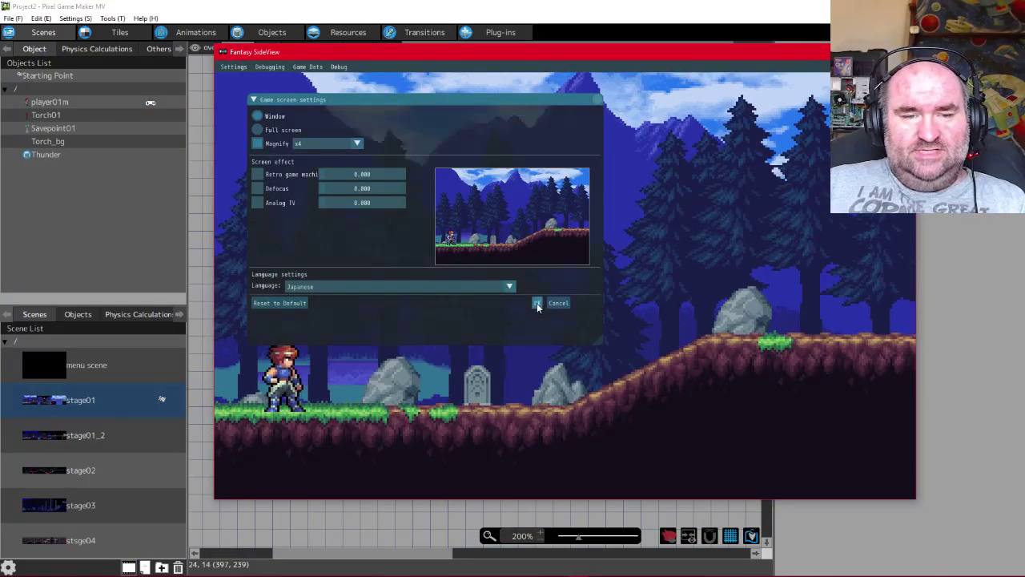
click(537, 303)
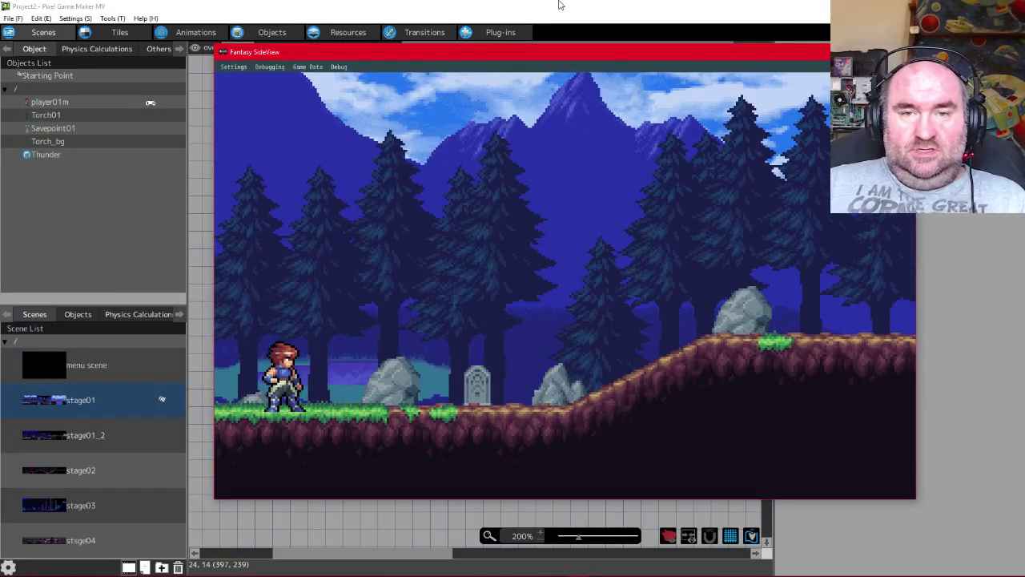
Playtest walking and jumping in both directions over the opening ground and up the slope to the water pit's near edge
key(Right)
key(z)
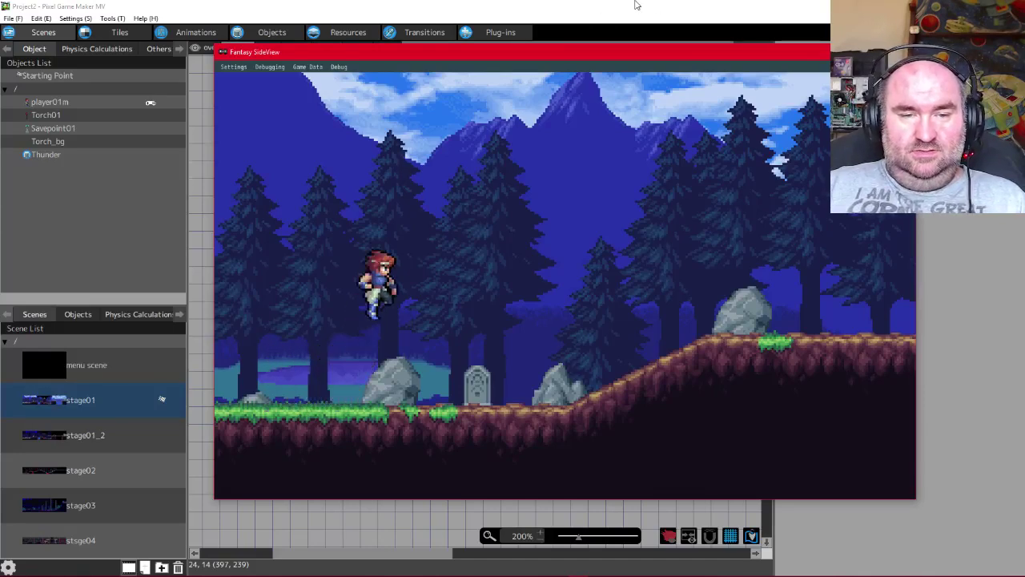
key(z)
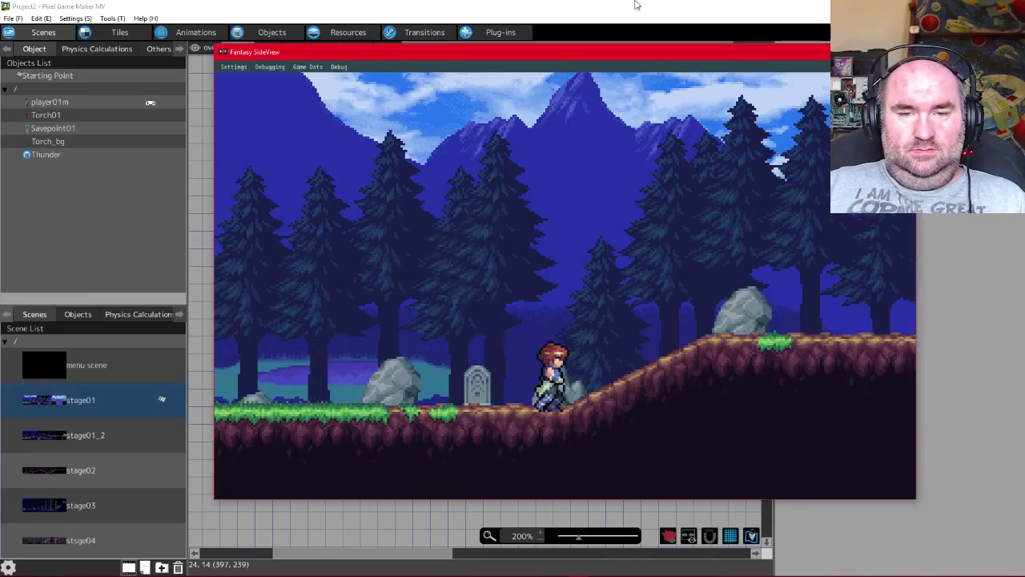
key(z)
key(Left)
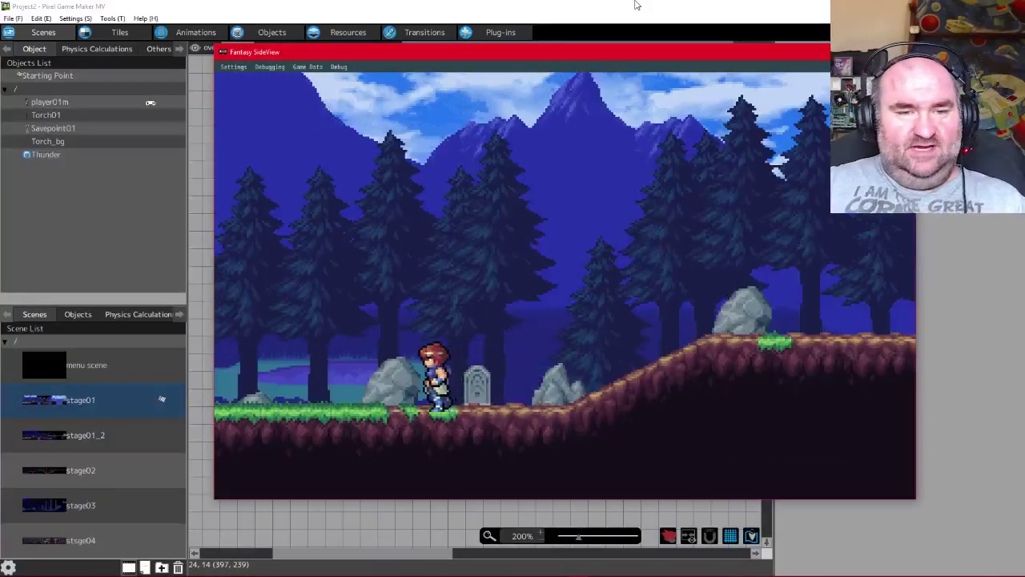
key(Right)
key(z)
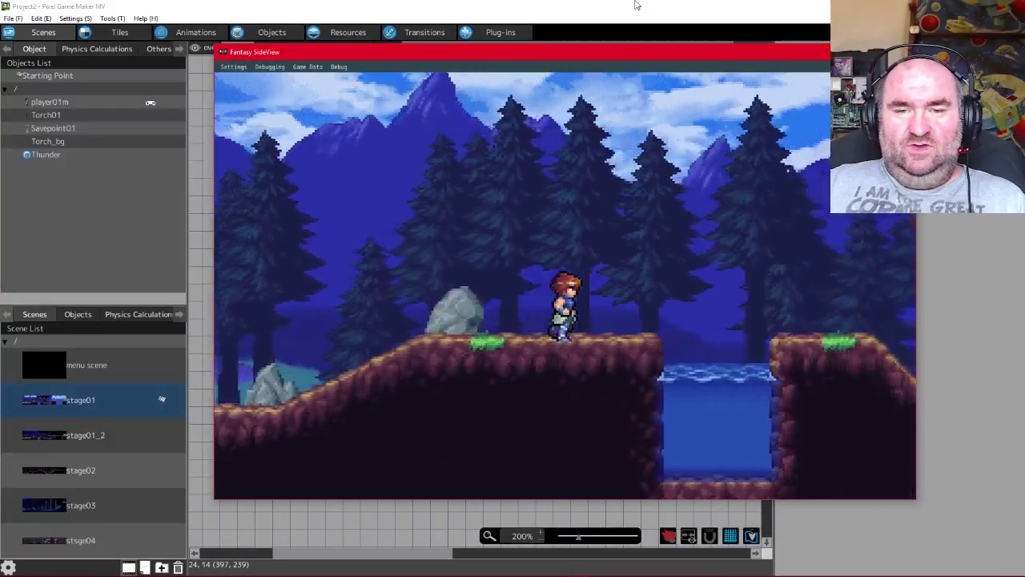
key(Left)
key(Right)
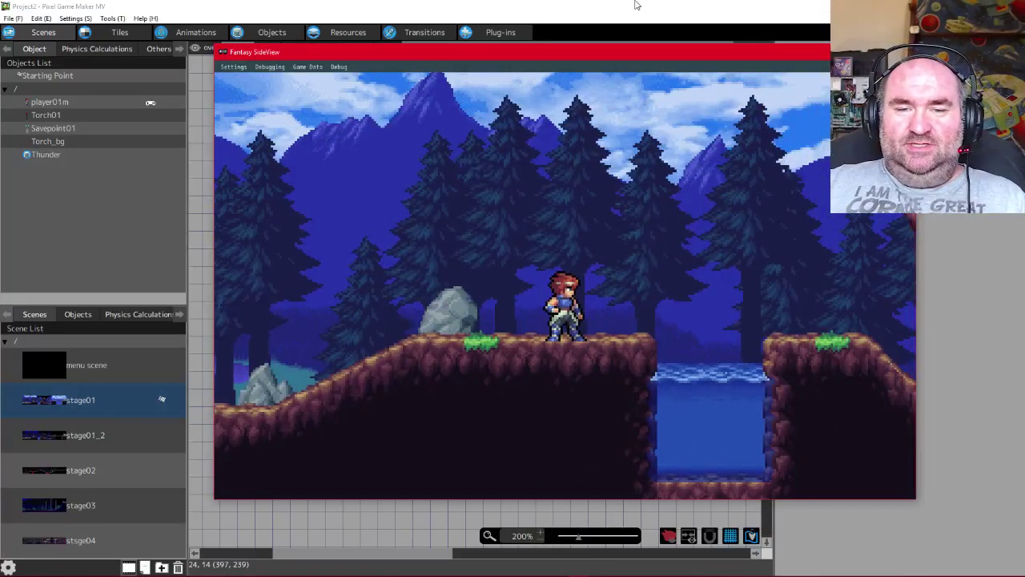
Jump the character over the water pit, up past the save point pillar and across the wooden platform to the gravestone ledge
key(Right)
key(z)
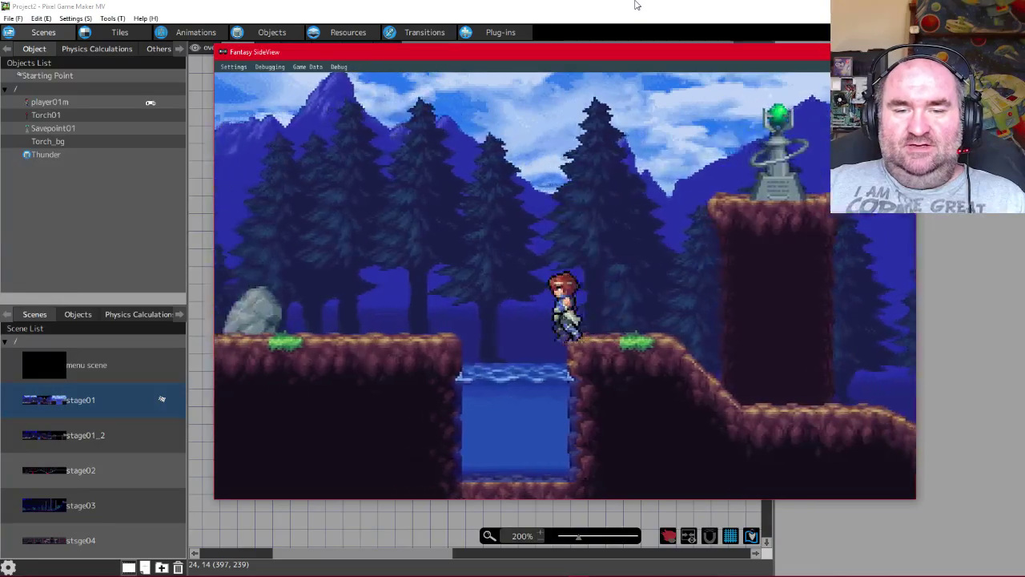
key(Right)
key(z)
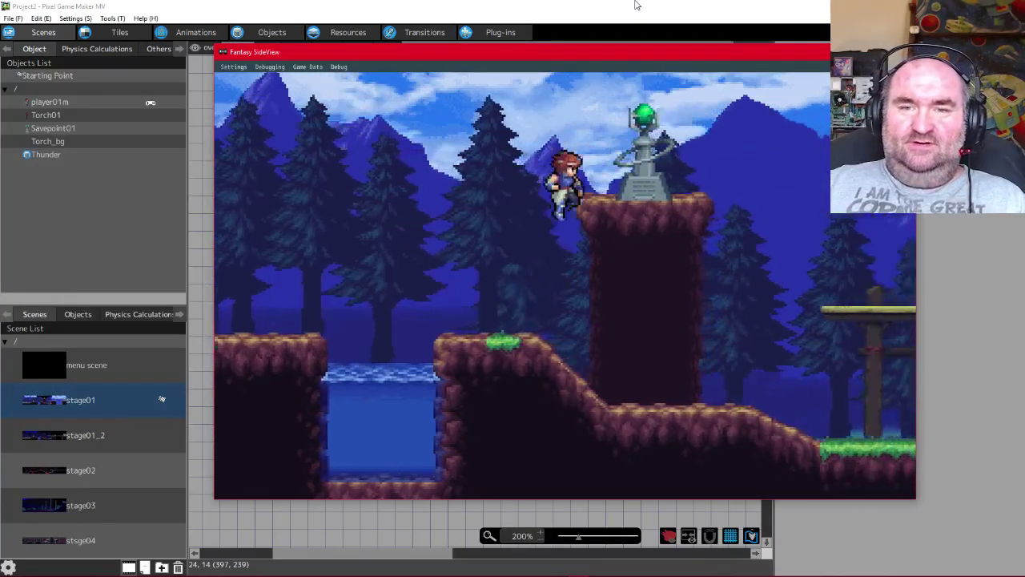
key(Right)
key(z)
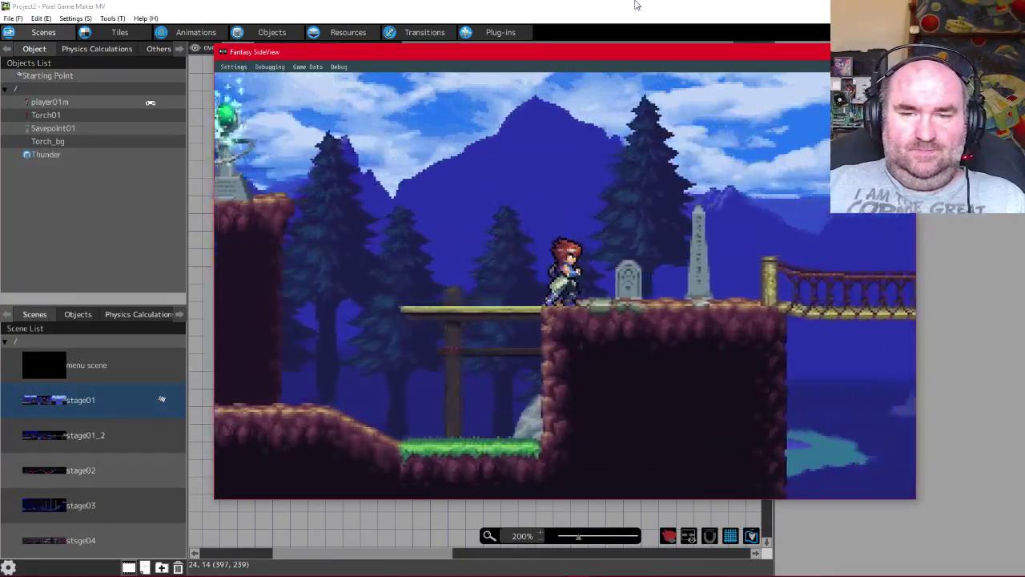
Walk the character back and forth over the rope bridge, and return with jumps to the save point pillar
key(Right)
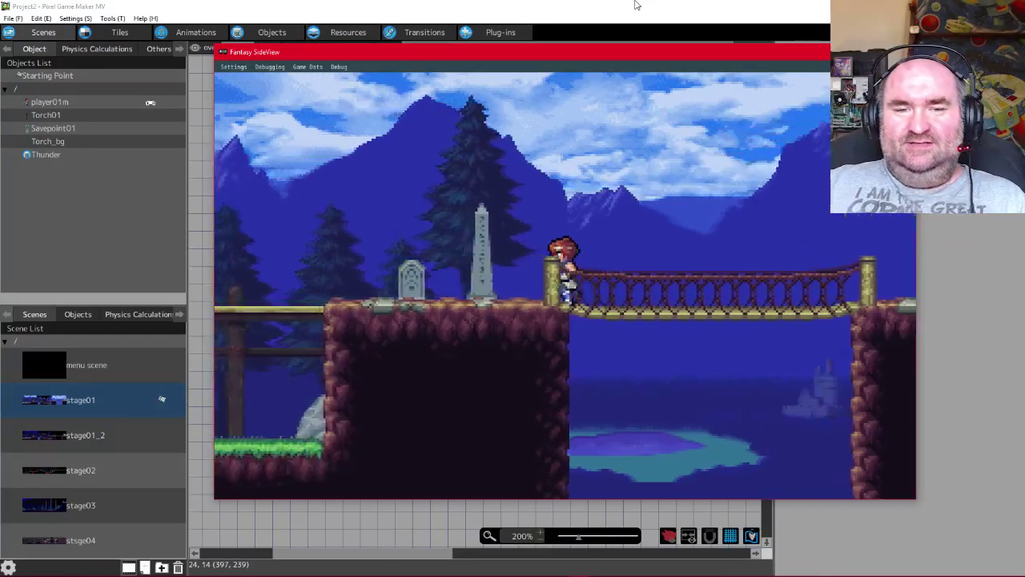
key(Left)
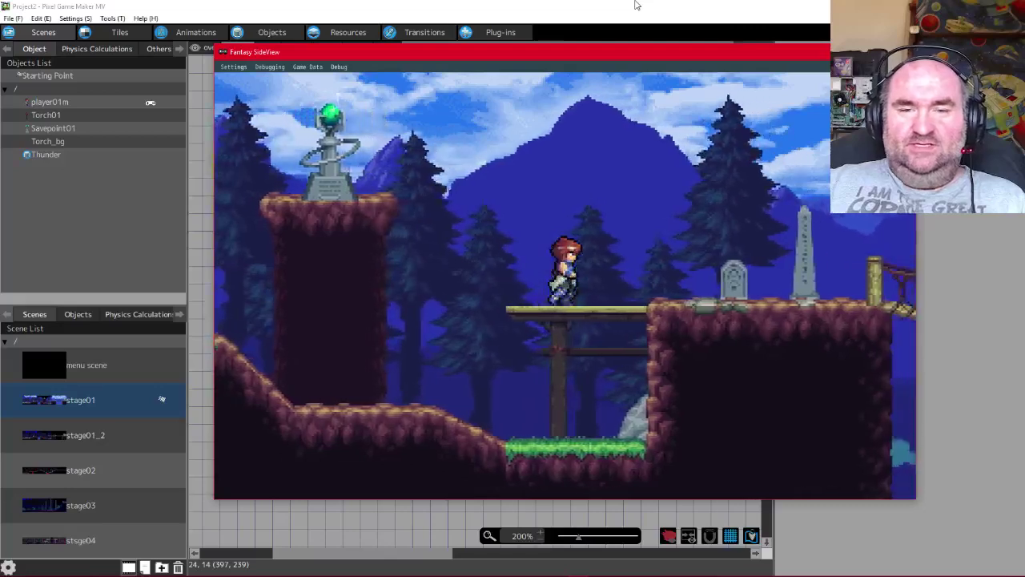
key(Right)
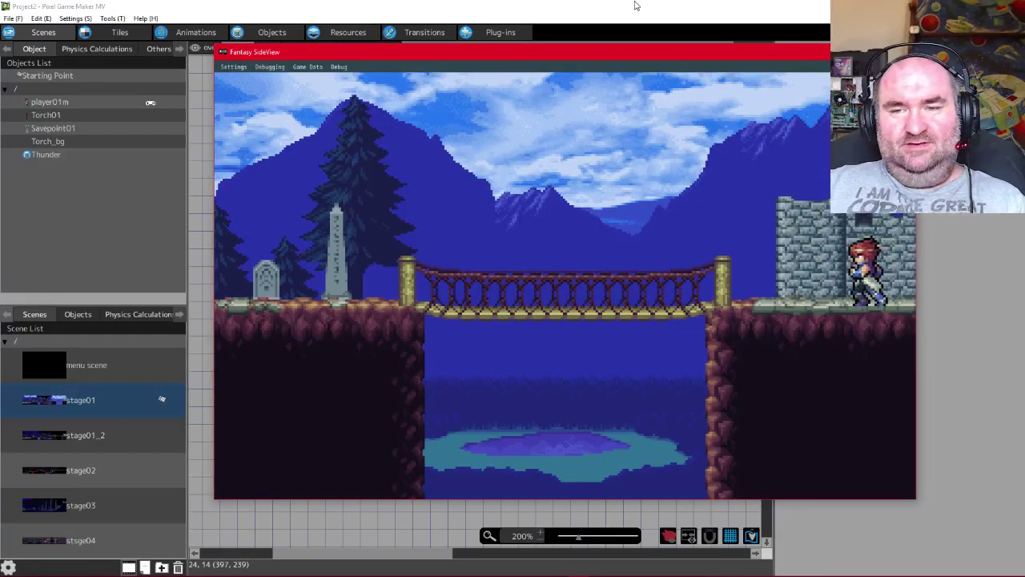
key(Left)
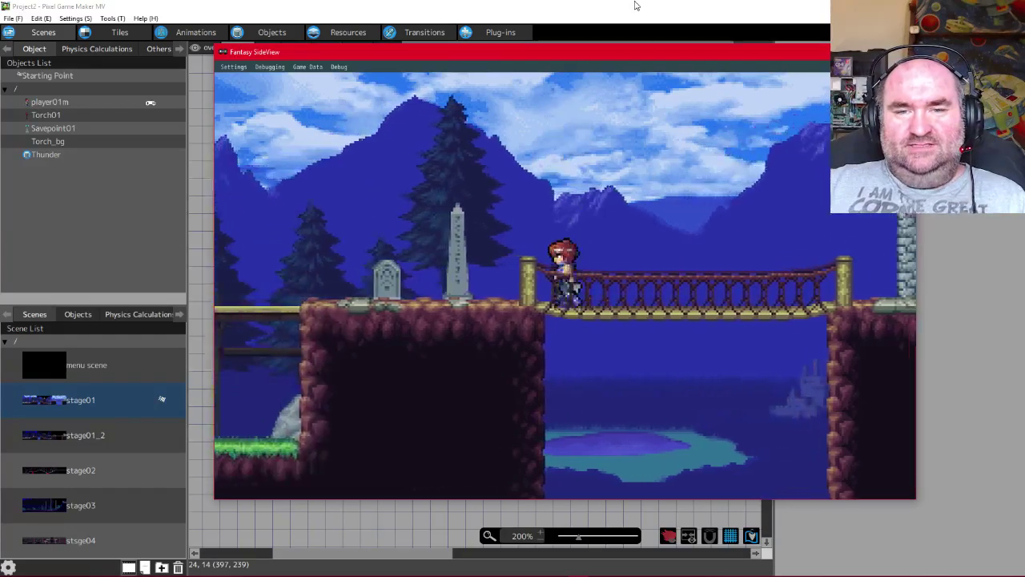
key(z)
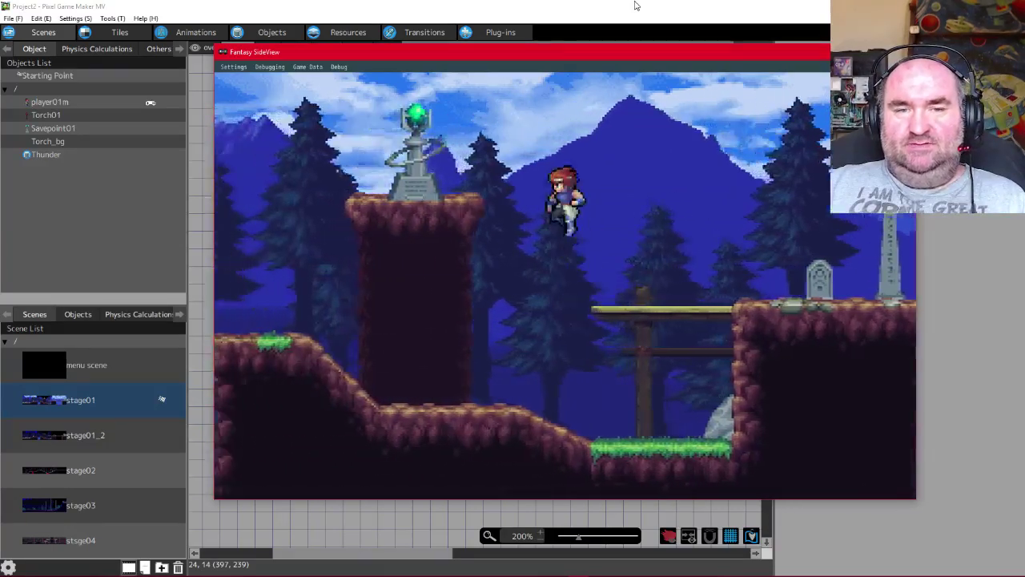
key(z)
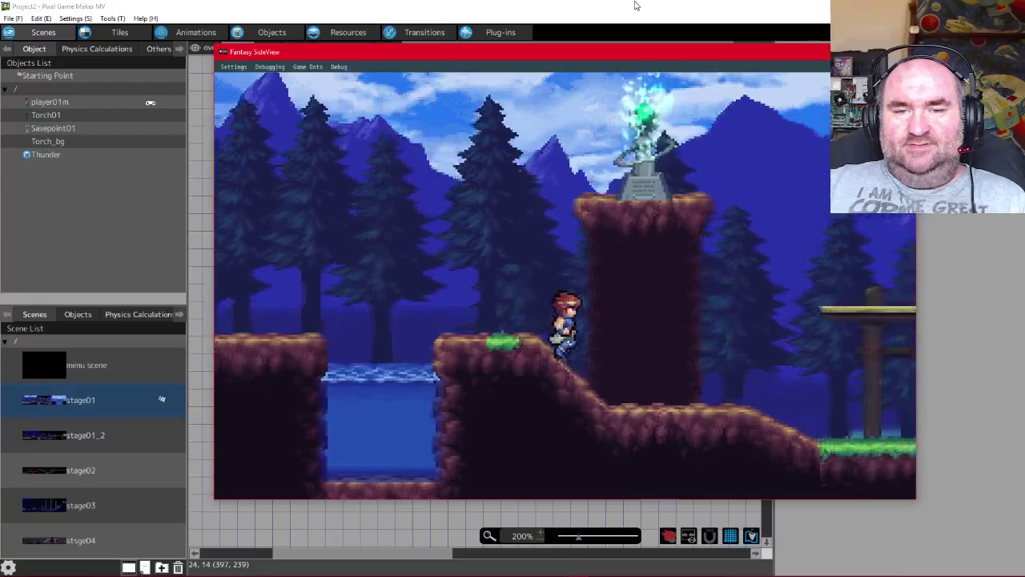
key(z)
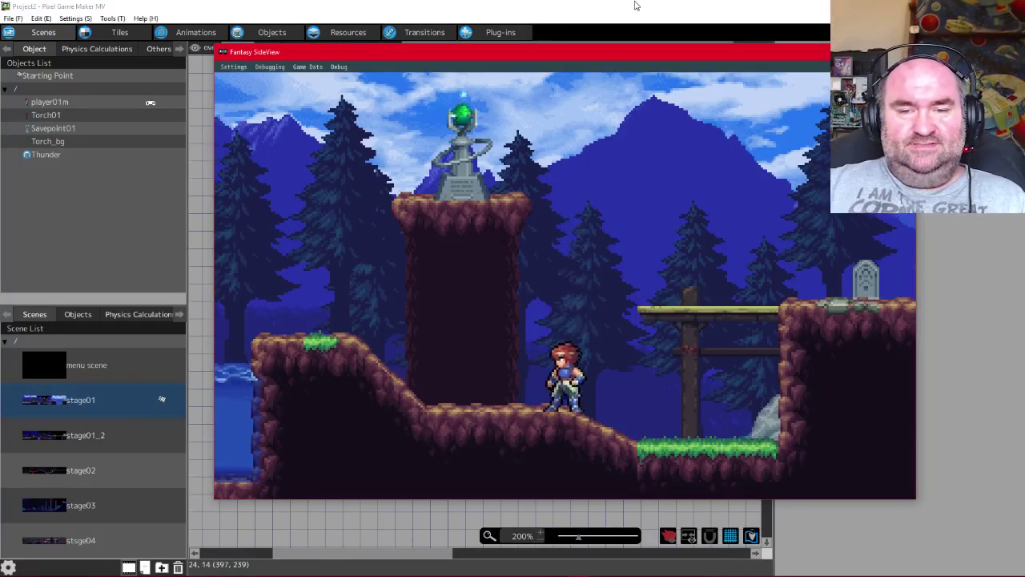
Test the character's high jumps from the low ground to the rope bridge and back to the wooden platform
key(Right)
key(x)
key(x)
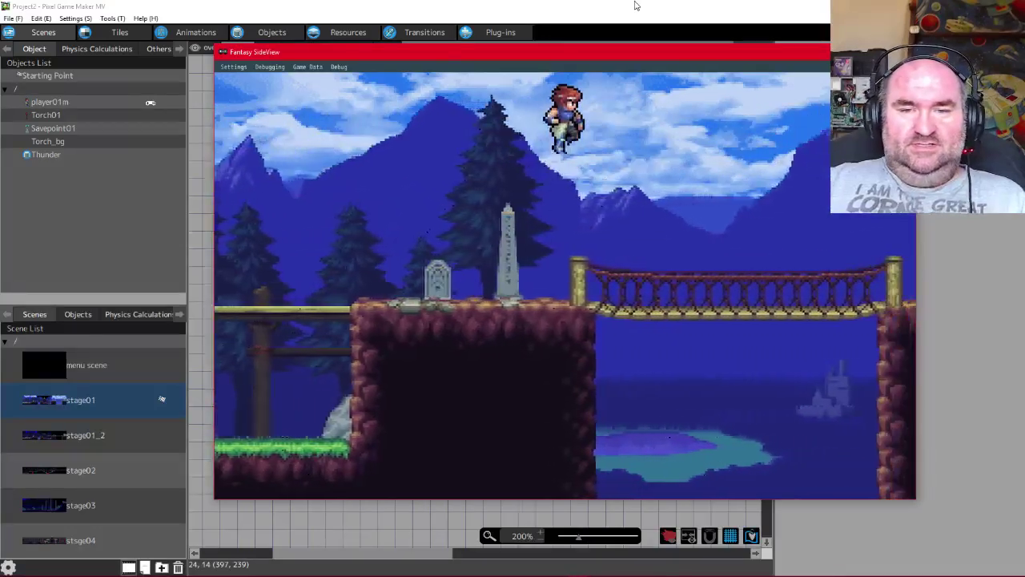
key(Right)
key(Left)
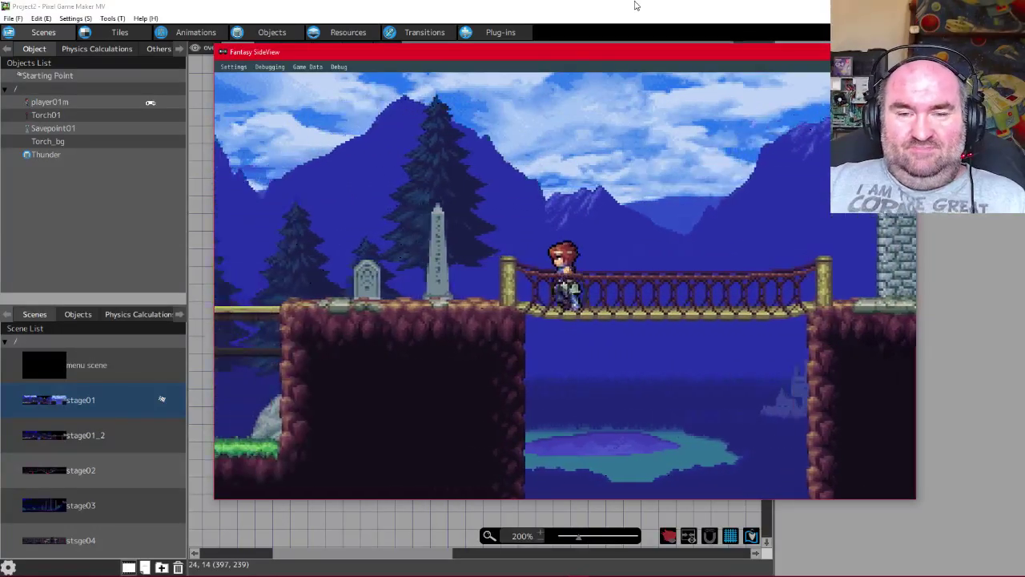
key(x)
key(Right)
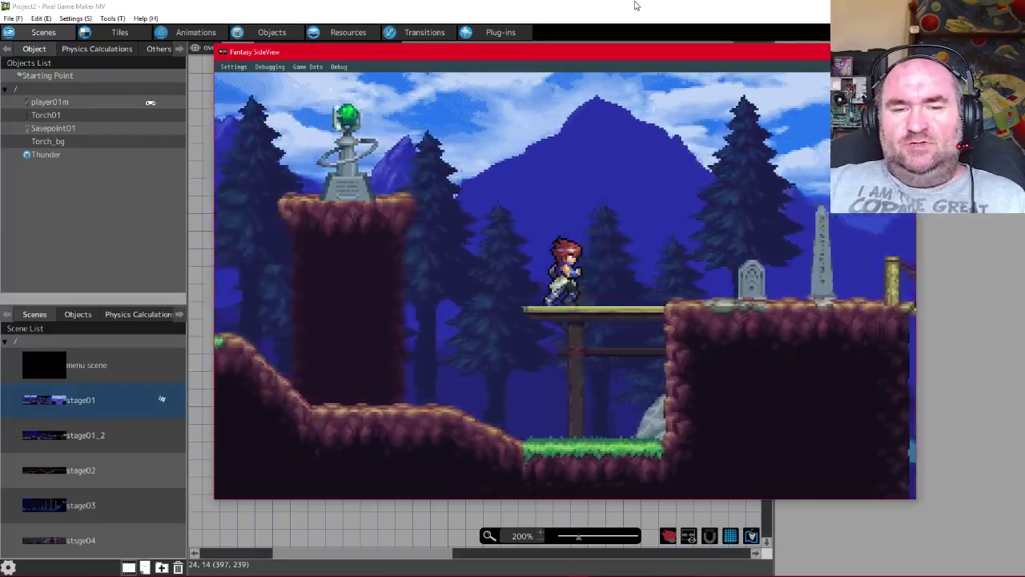
Run the character past the bridge into the cave area, jump over the first lava pit and climb to the rail track
key(Right)
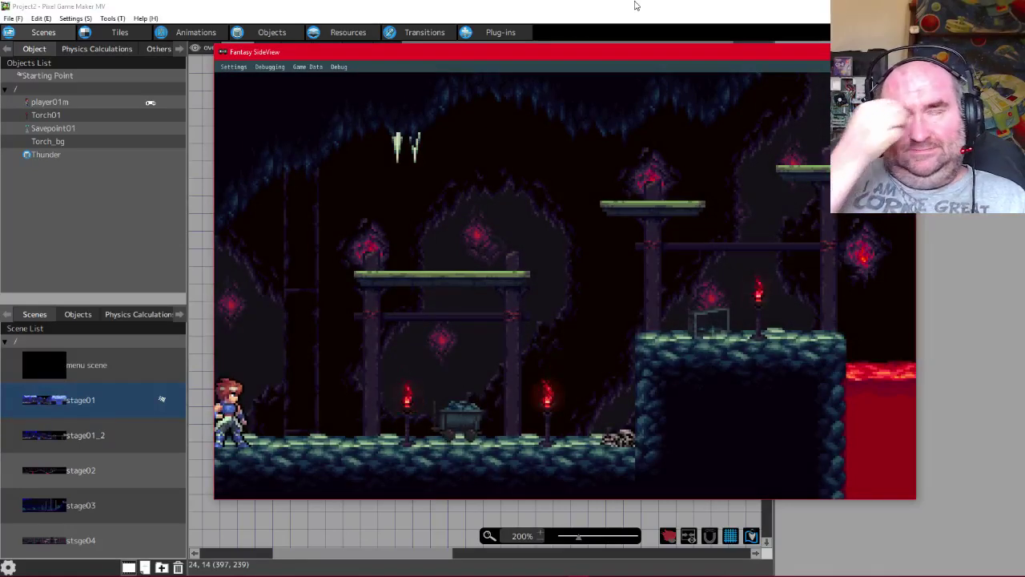
key(Right)
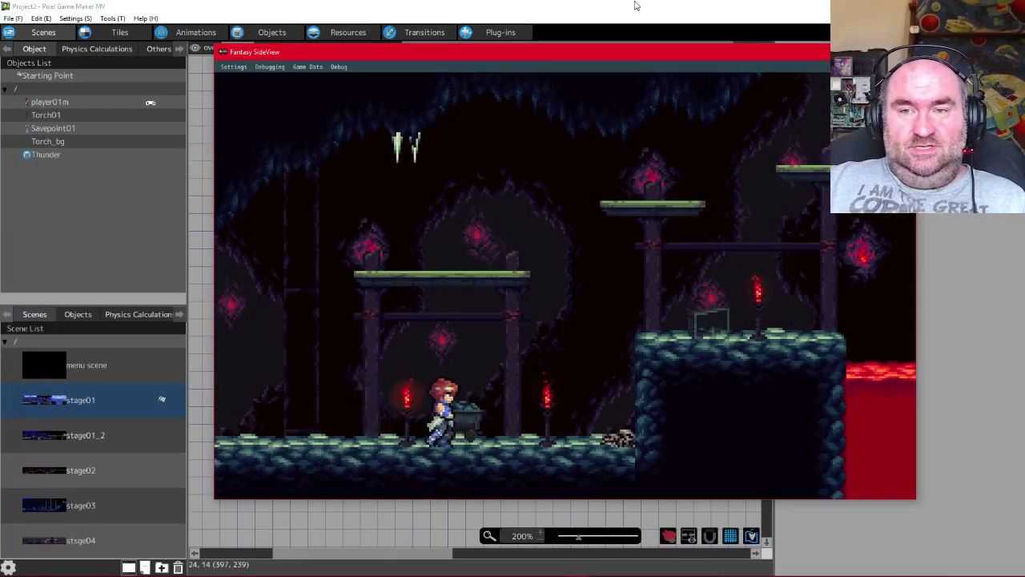
key(z)
key(Right)
key(z)
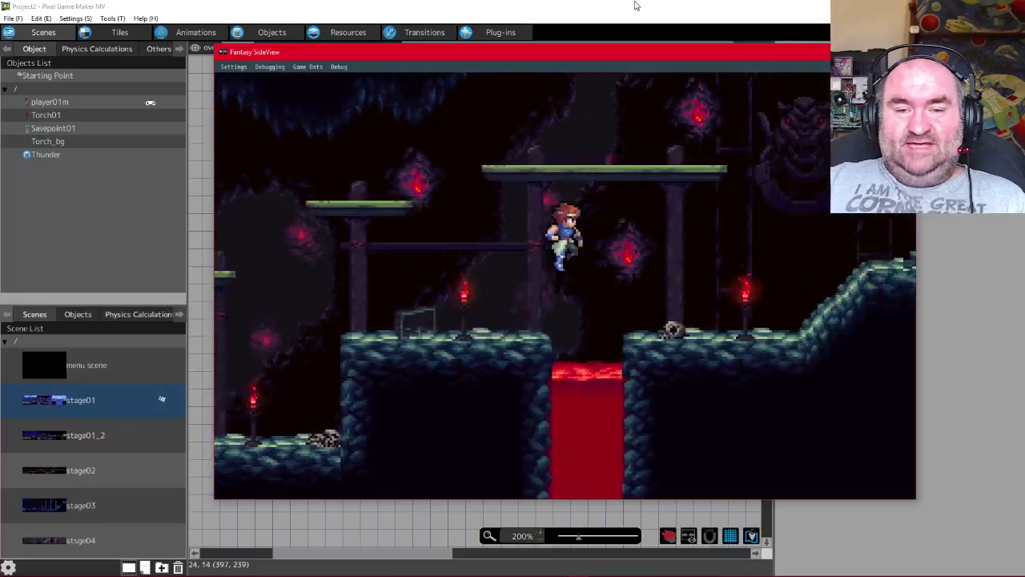
key(Right)
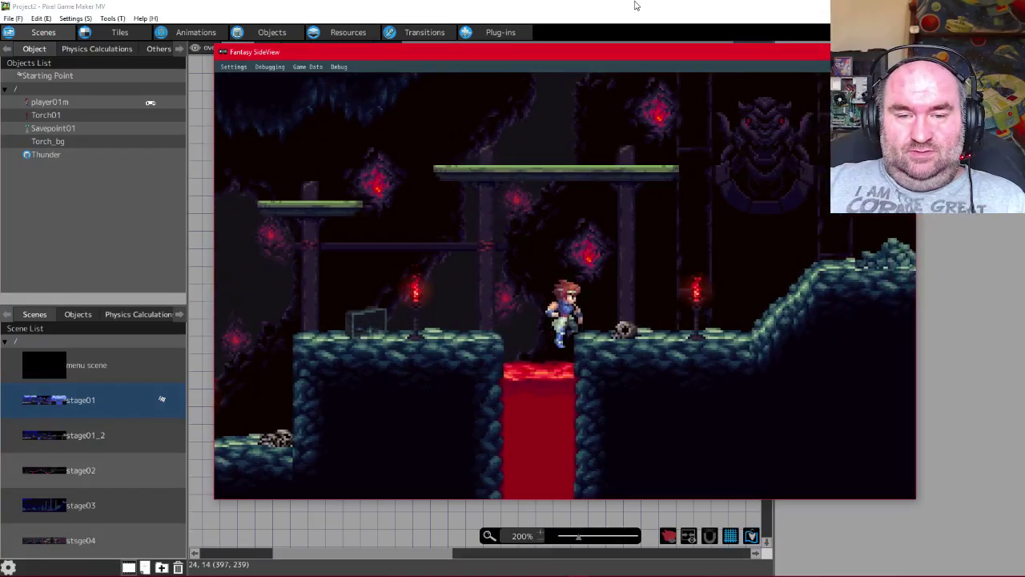
key(z)
key(Right)
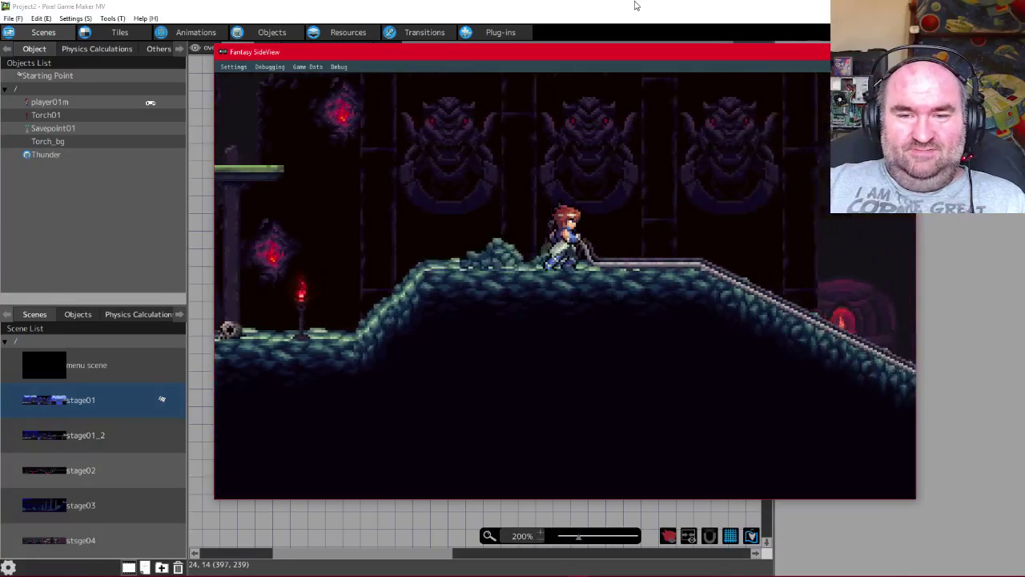
Test the character's movement up and down the sloping rail track before the second lava pit
key(Right)
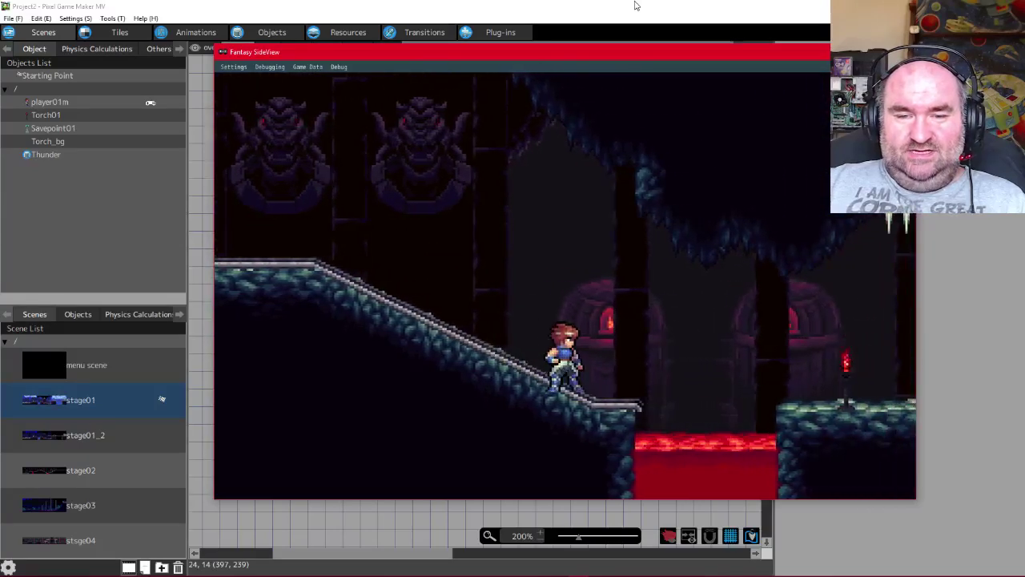
key(Left)
key(z)
key(Right)
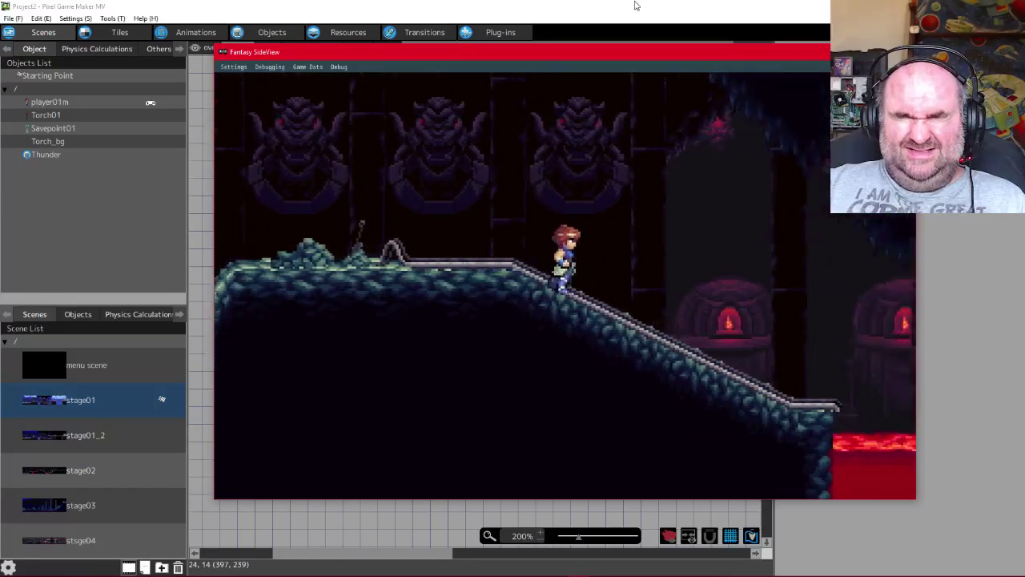
key(Left)
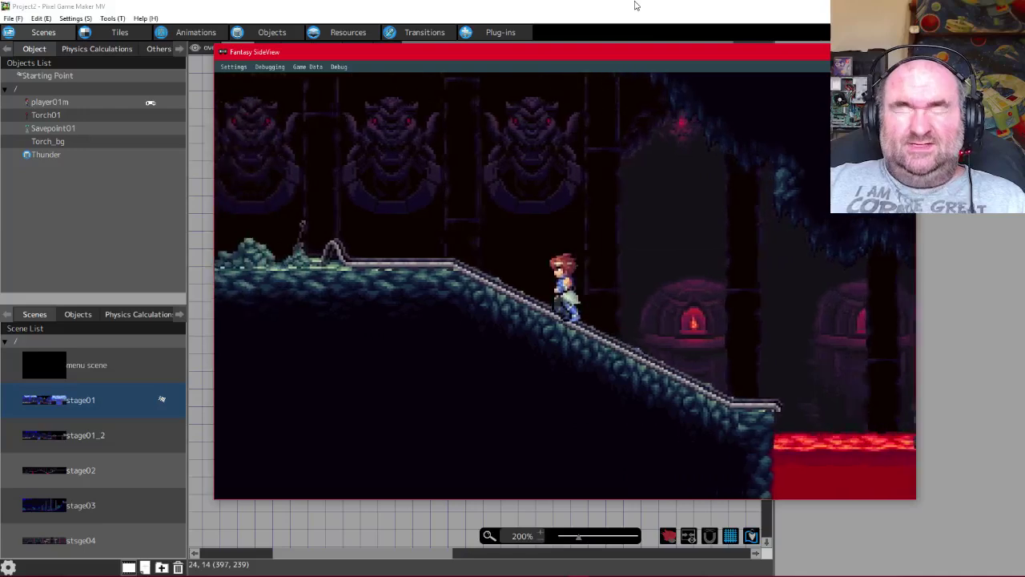
key(Right)
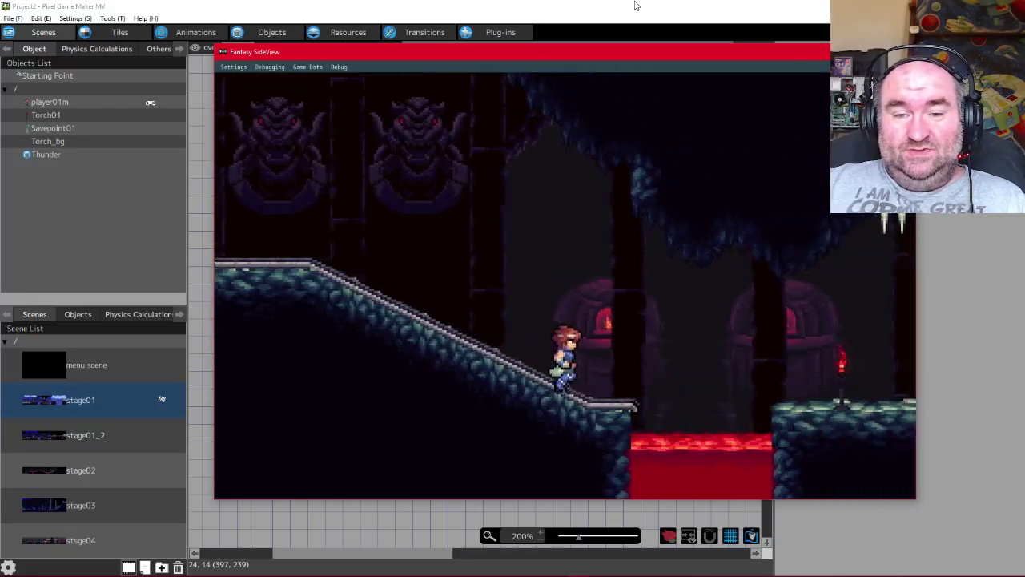
Run the character back towards the first lava pit, return over the rail track and jump the second lava pit
key(Left)
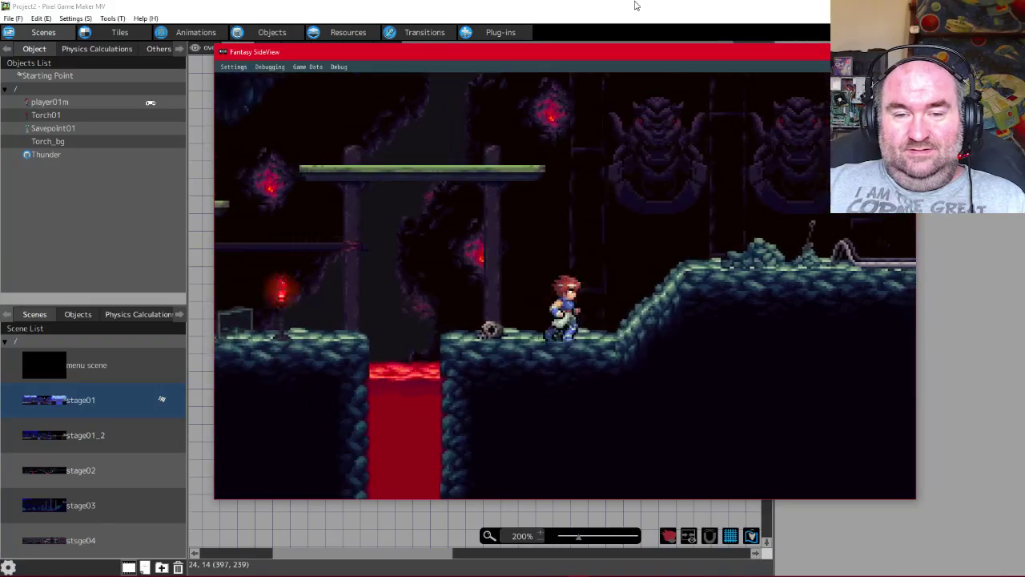
key(Right)
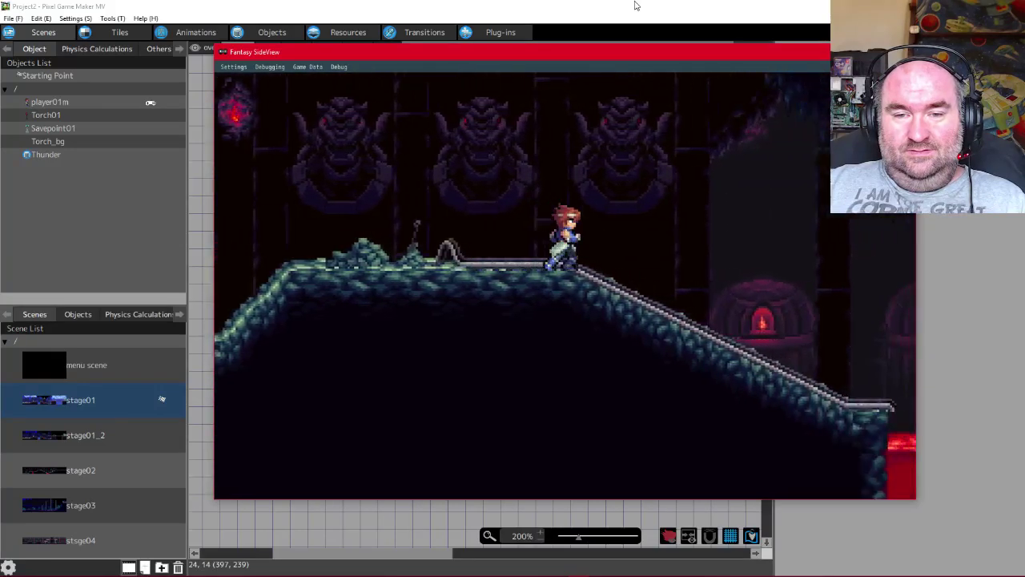
key(x)
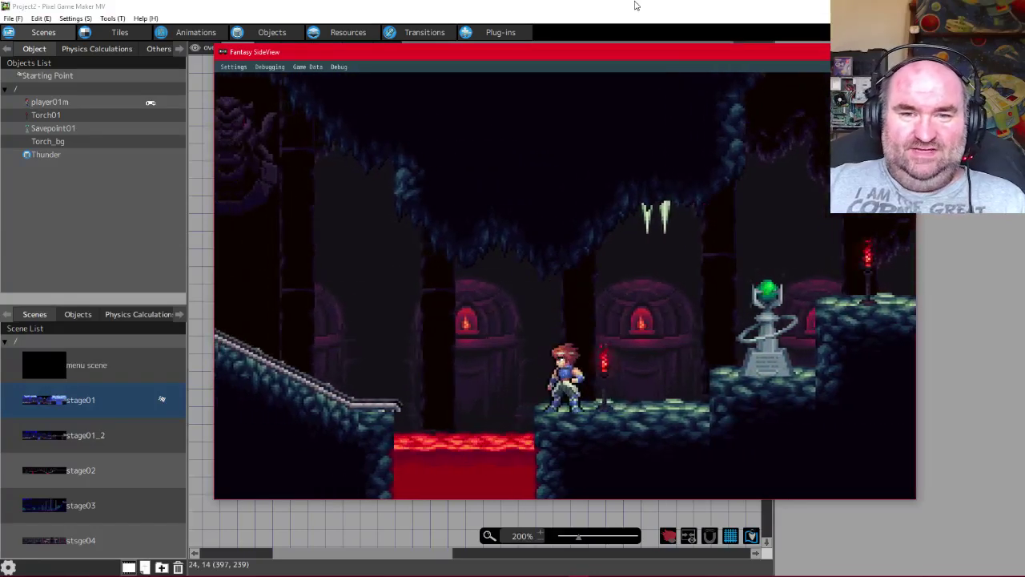
Jump the character past the cave's save point, up the rock steps and along the upper ledge to leave the cave
key(x)
key(Right)
key(x)
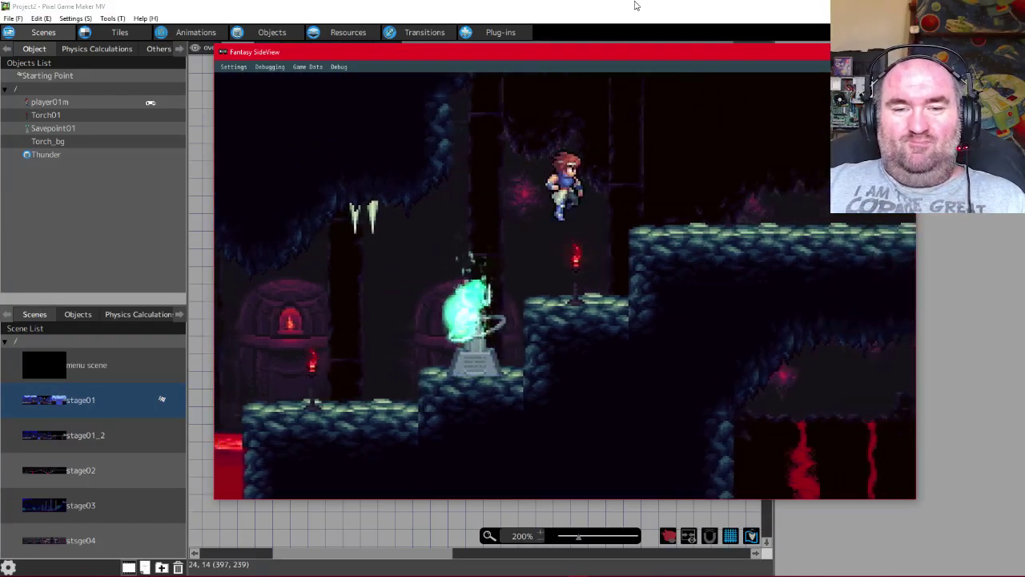
key(x)
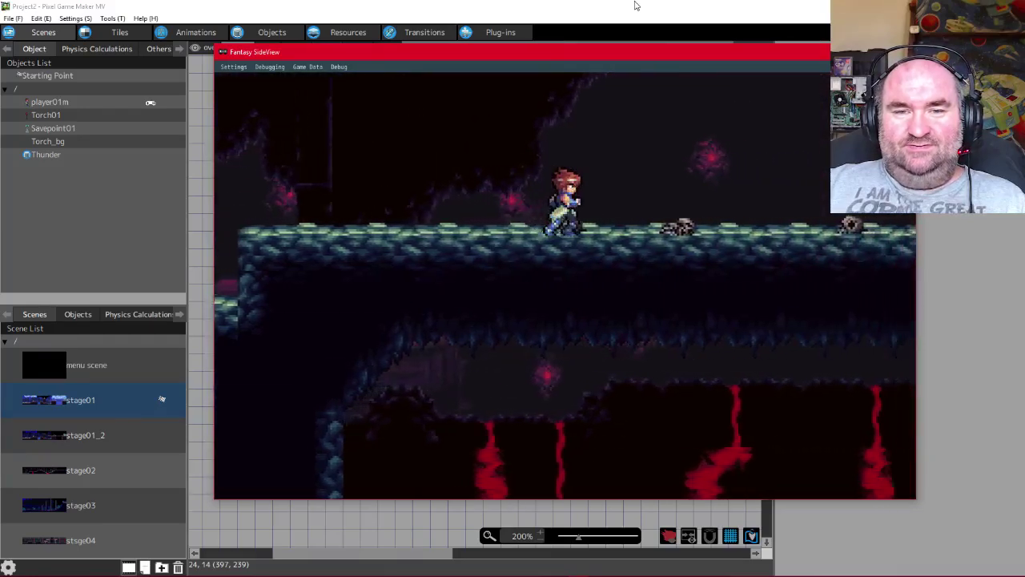
key(x)
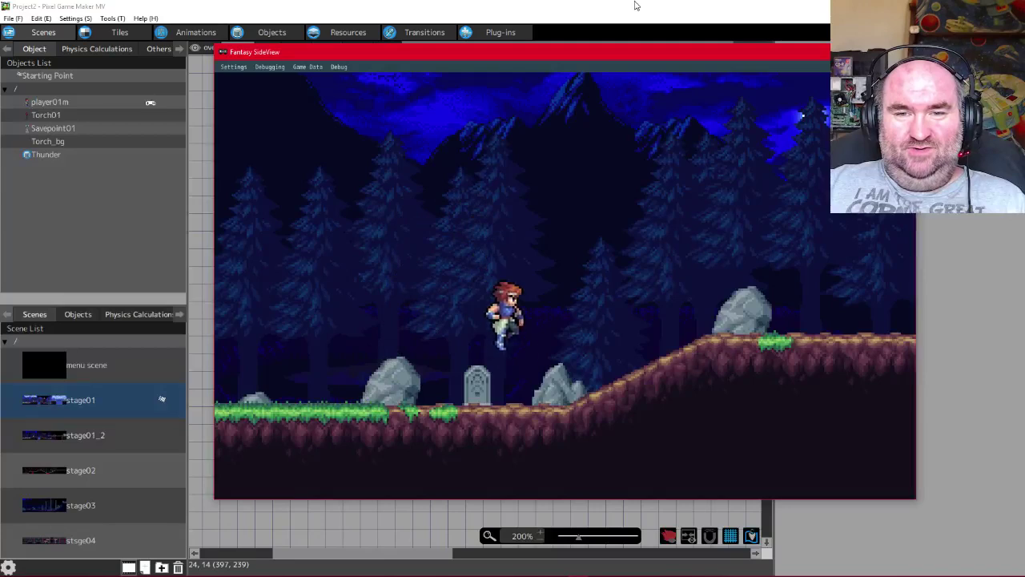
Run the character through the forest, jumping the water pit and earth pillar, and cross the rope bridge to the graveyard
key(Right)
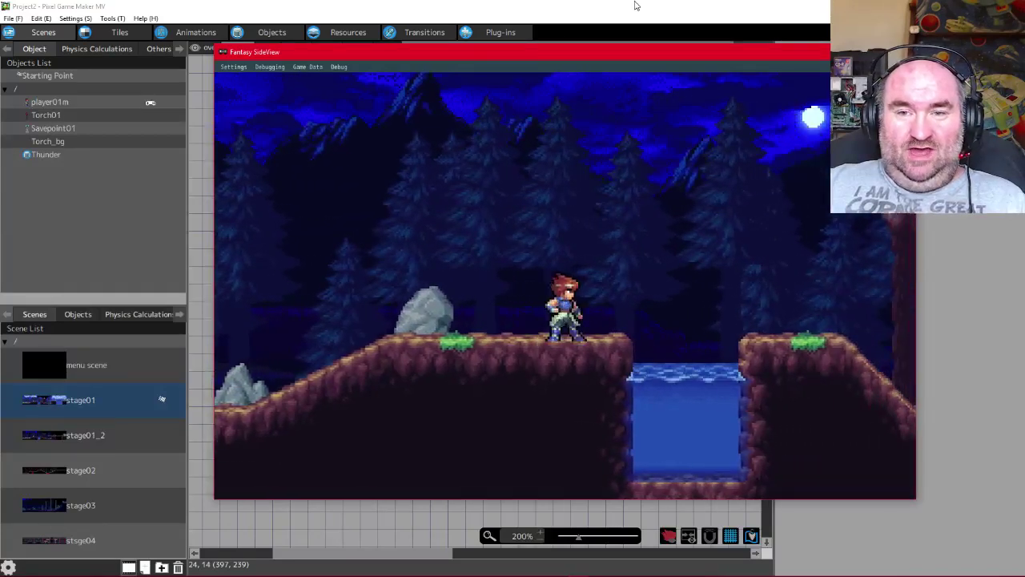
key(Right)
key(x)
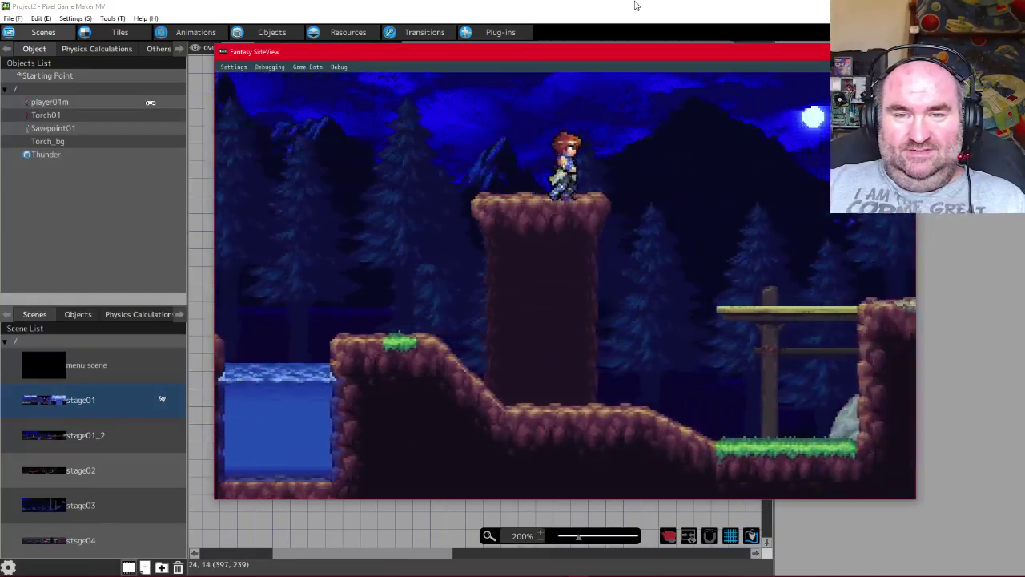
key(Right)
key(x)
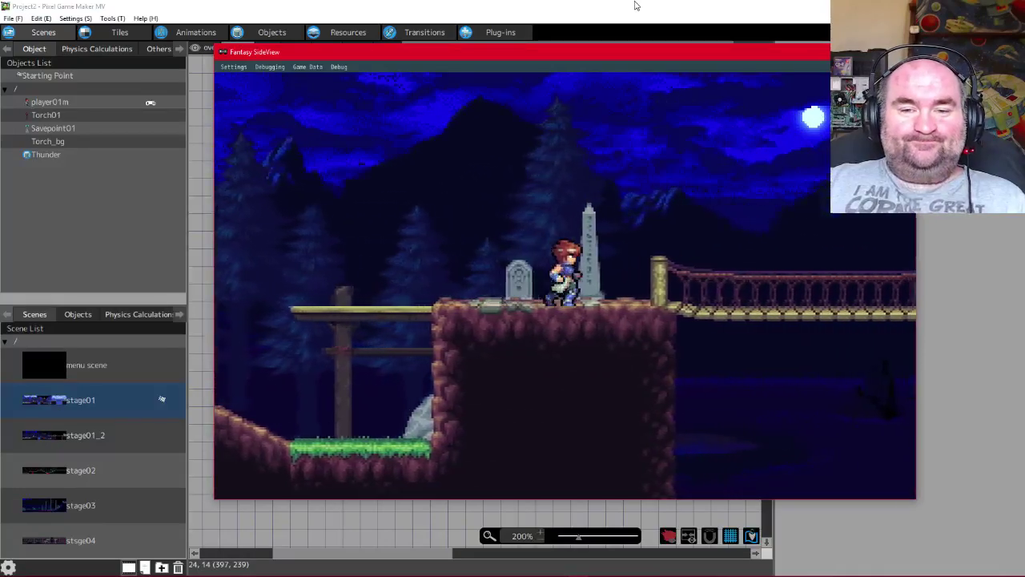
key(Right)
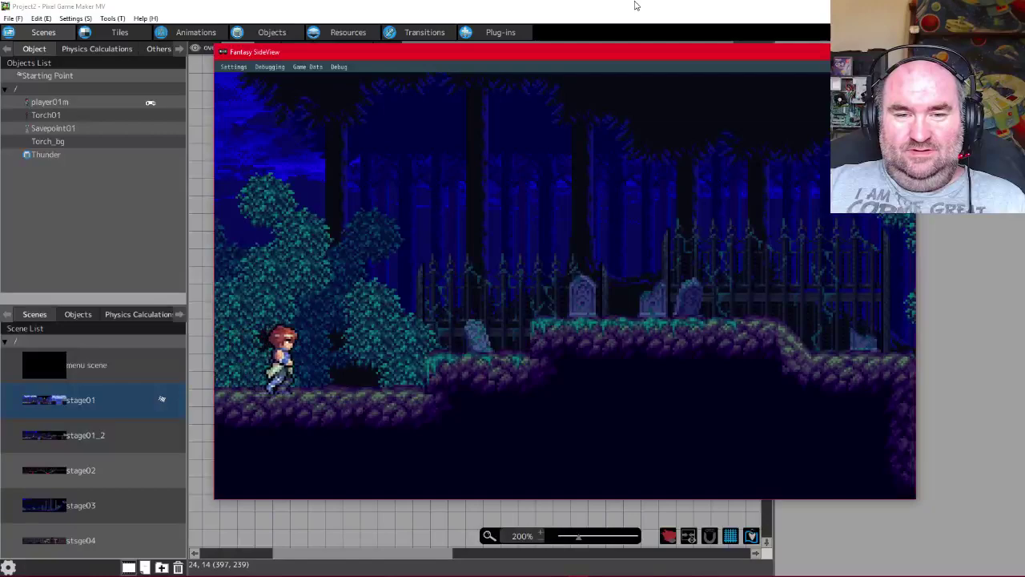
Run the character through the graveyard, jump over the pit and continue past the save point among the large trees
key(Right)
key(x)
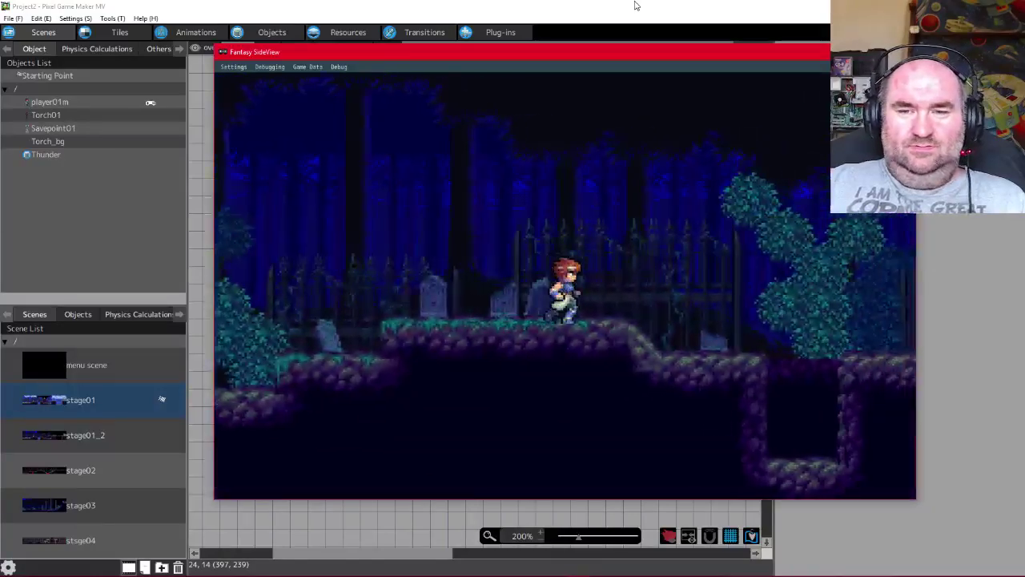
key(Right)
key(x)
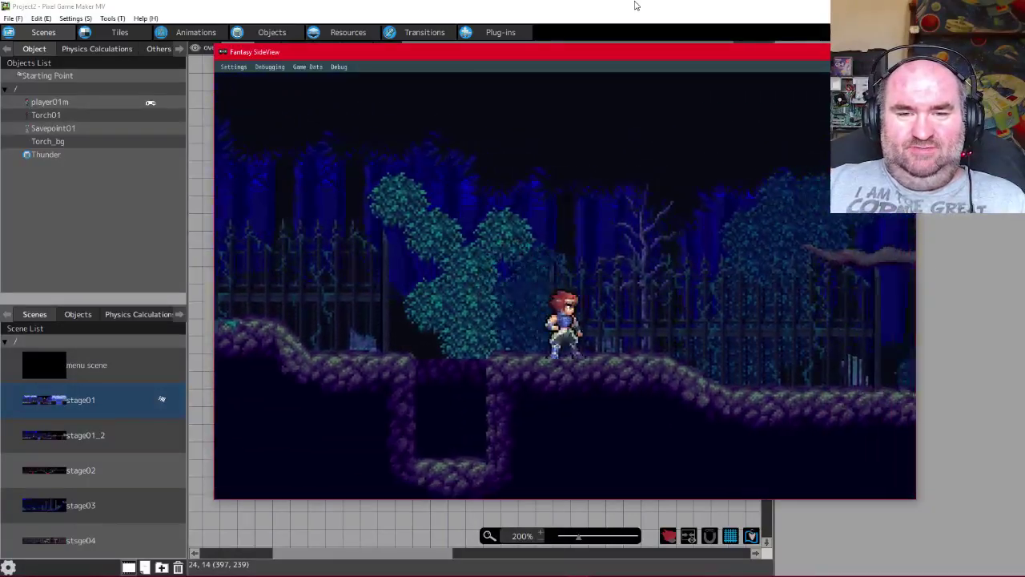
key(Right)
key(x)
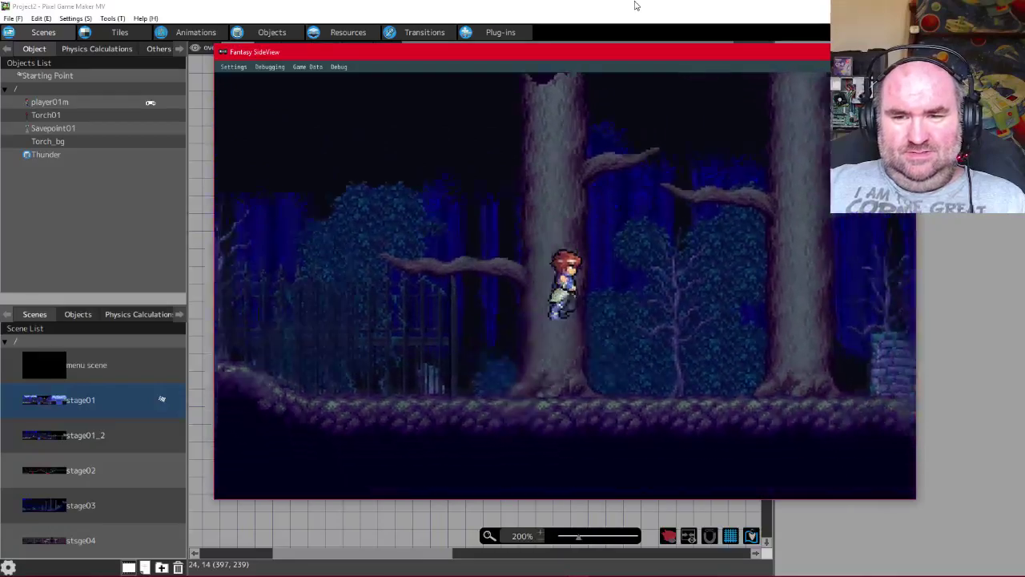
key(Right)
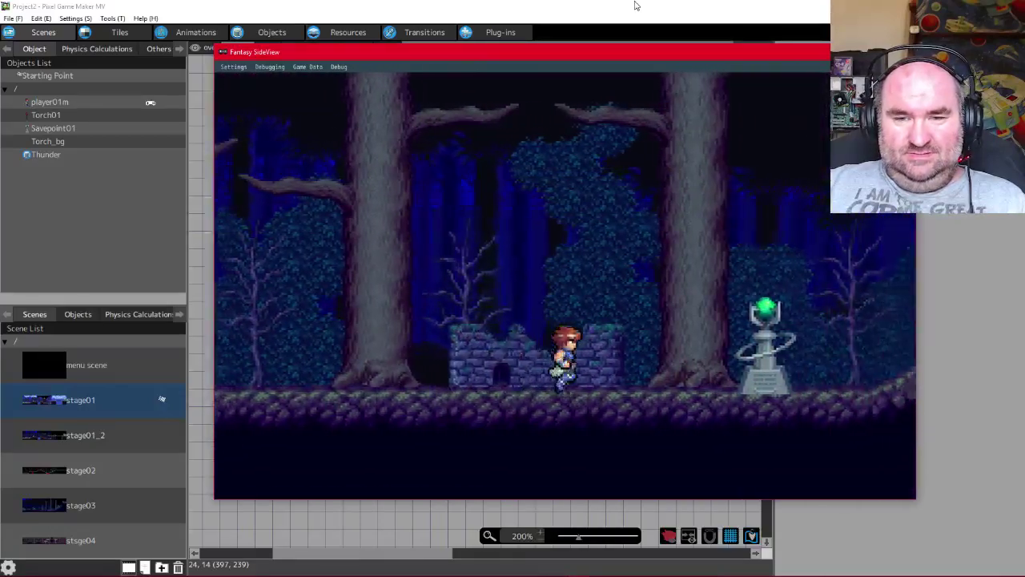
key(Right)
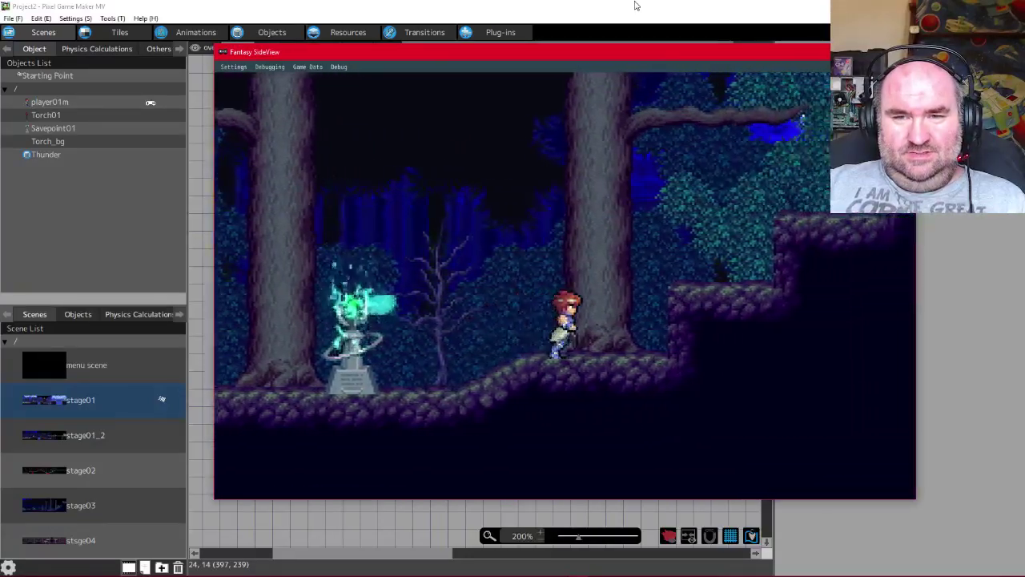
Climb the rock steps and tree branches with repeated jumps up to the top of the broken trunk
key(x)
key(x)
key(x)
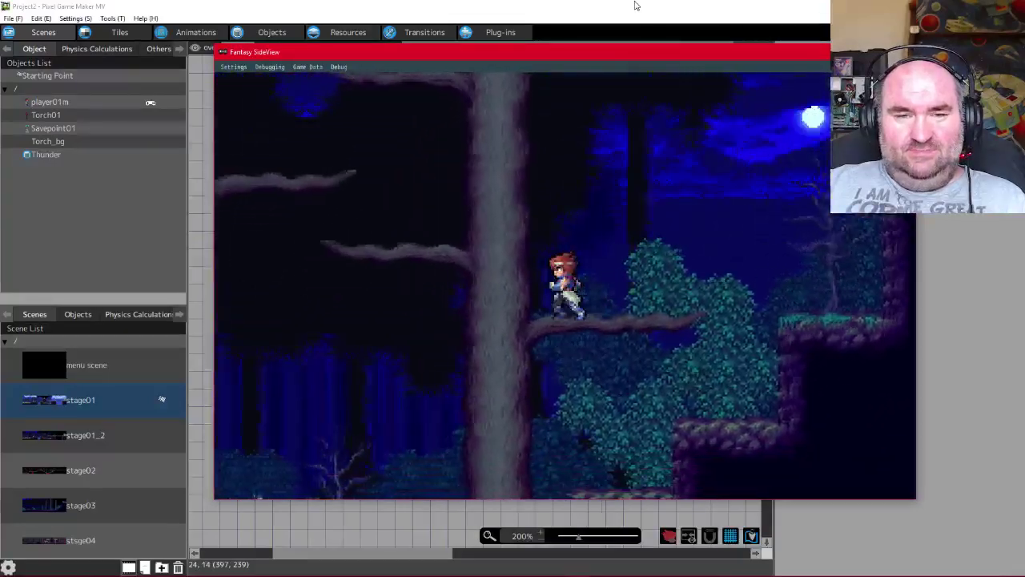
key(Left)
key(x)
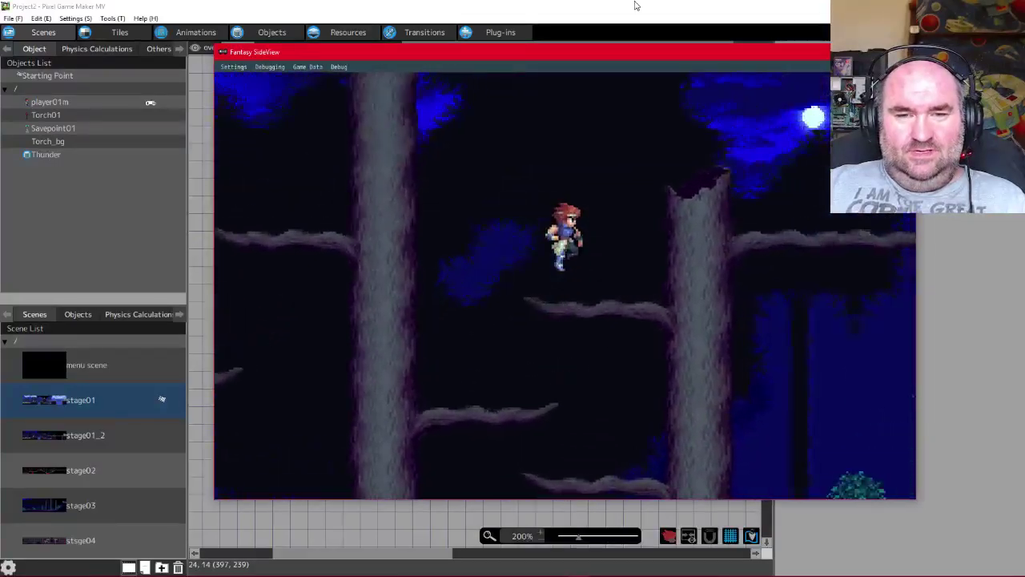
key(Left)
key(x)
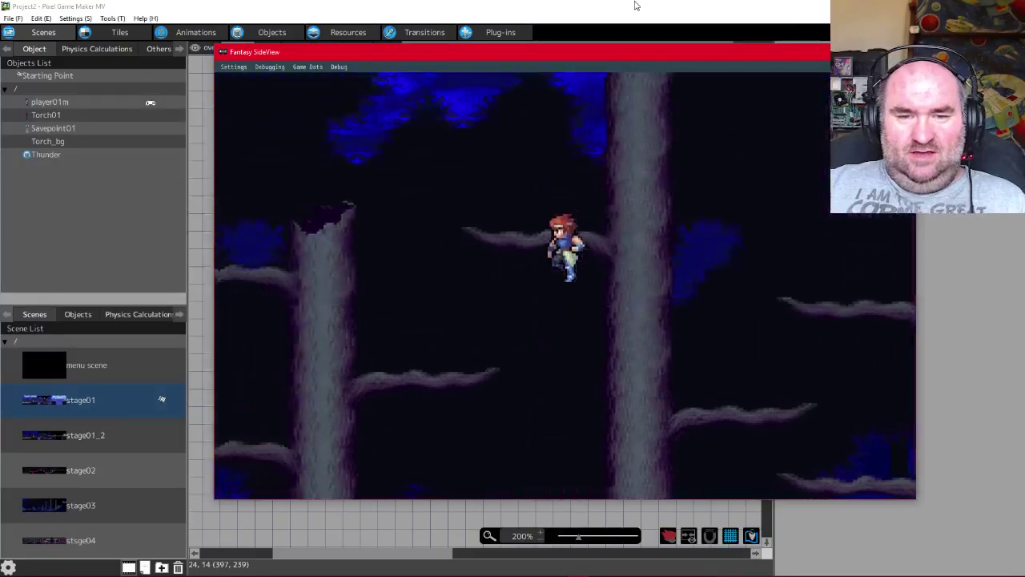
key(x)
key(x)
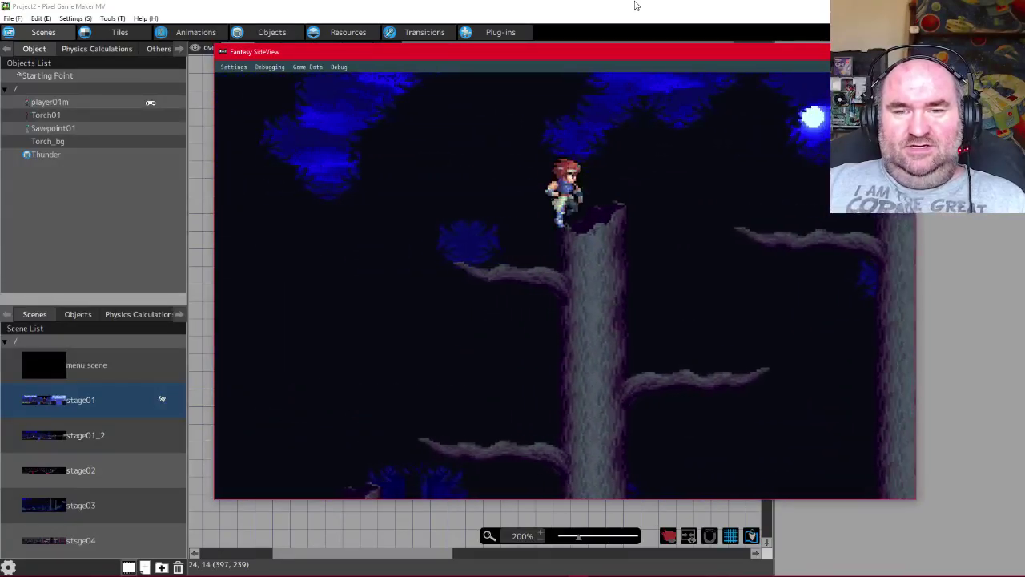
Jump the character across the branches to the ruined stone tower and run on into the castle hall
key(Right)
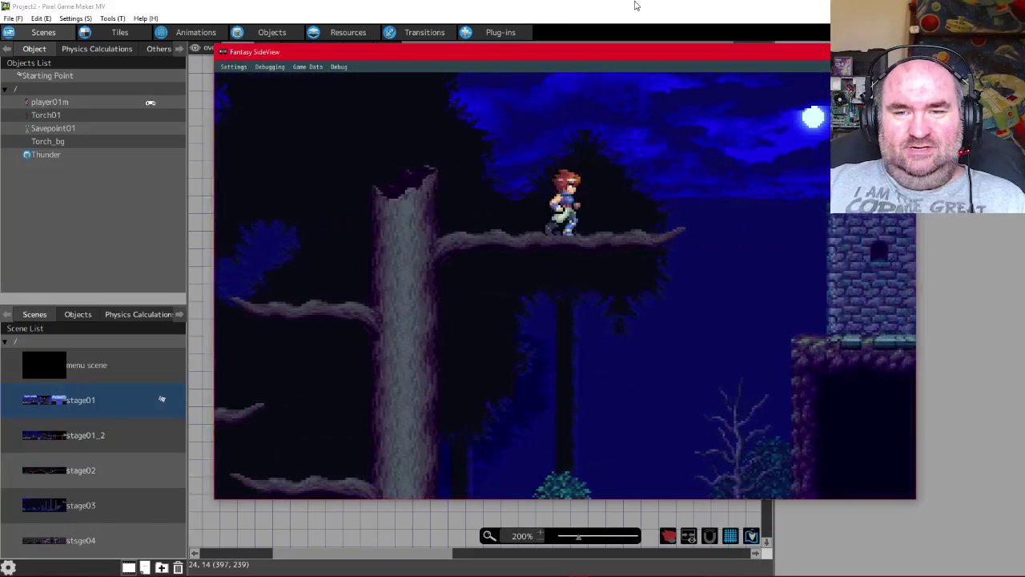
key(x)
key(Left)
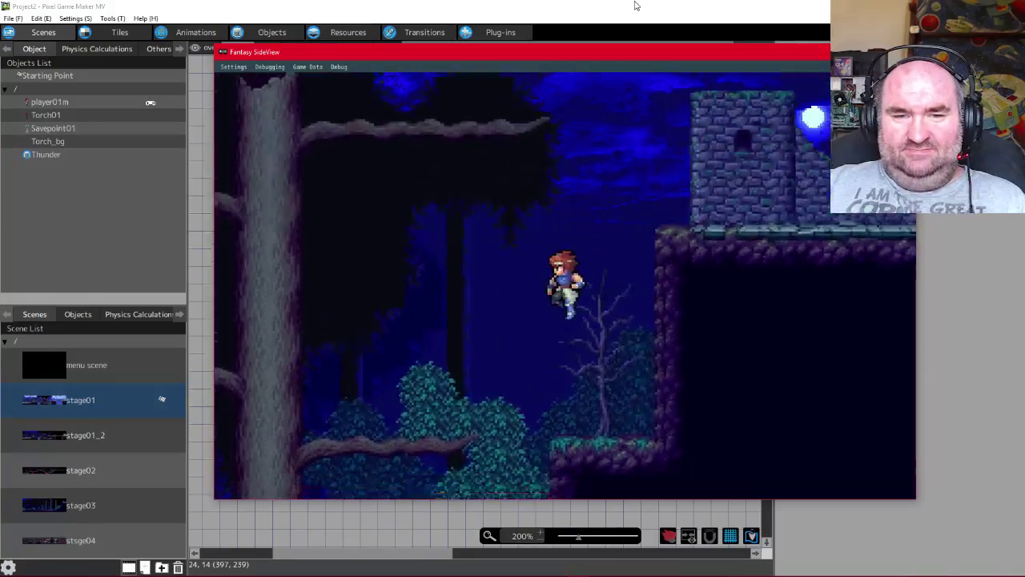
key(x)
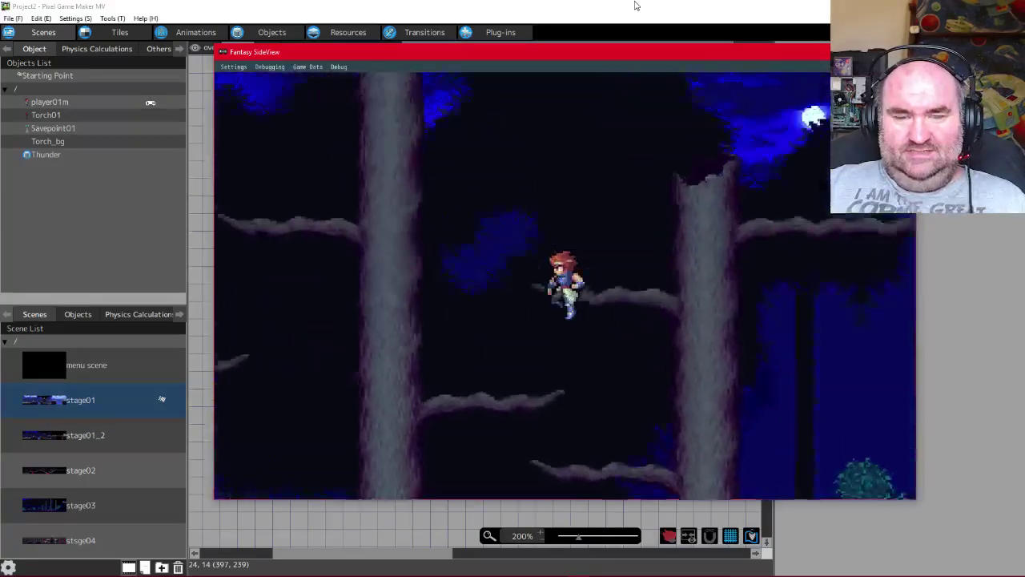
key(Right)
key(x)
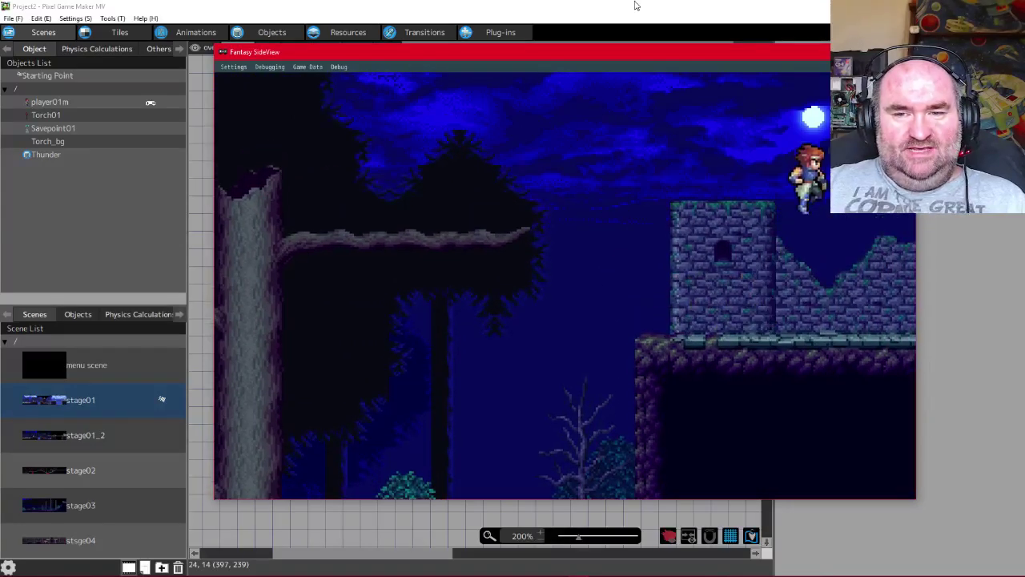
key(Right)
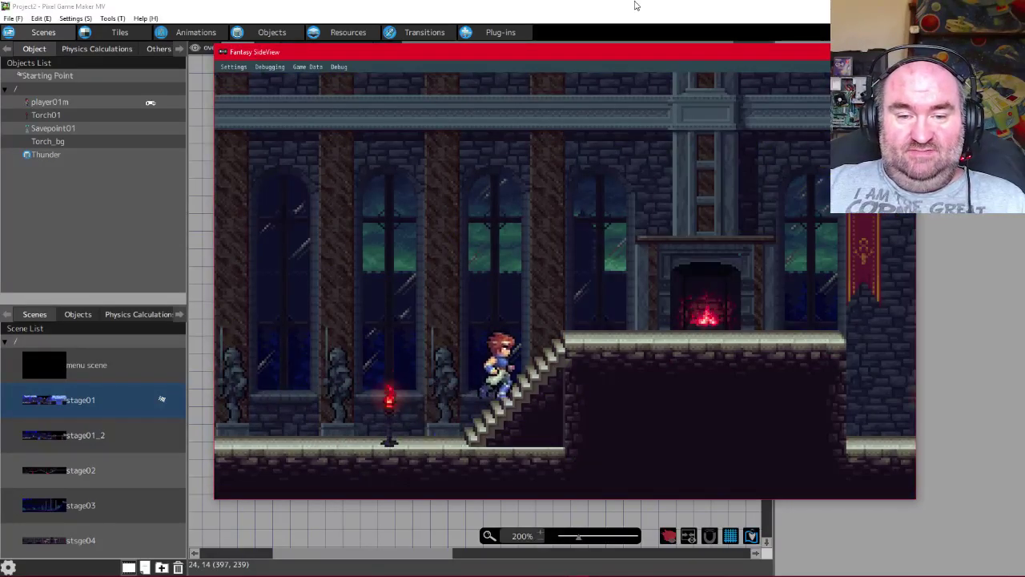
Run the character up to the castle's upper balcony and test walking back and forth on the stairs below it
key(Right)
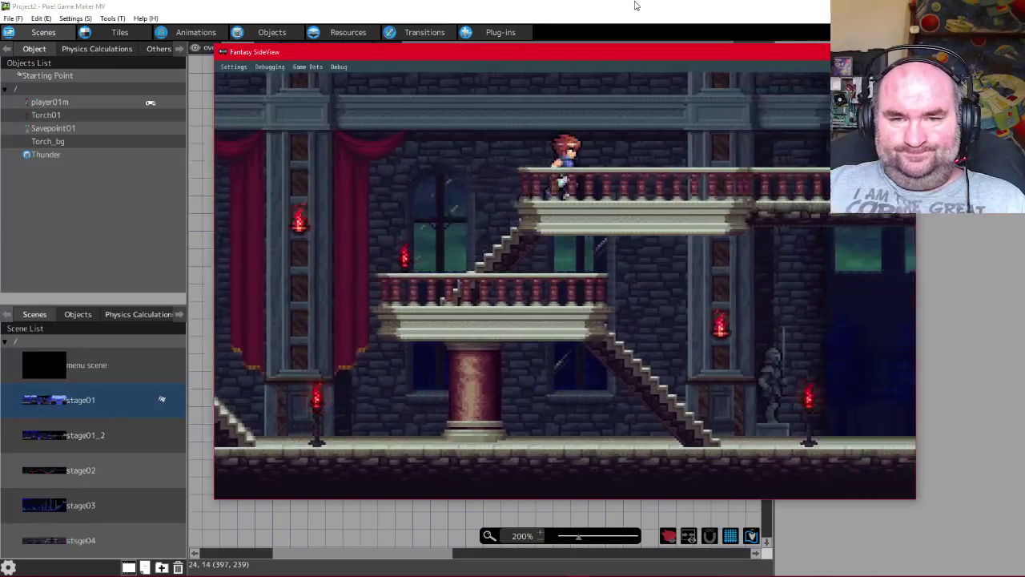
key(Left)
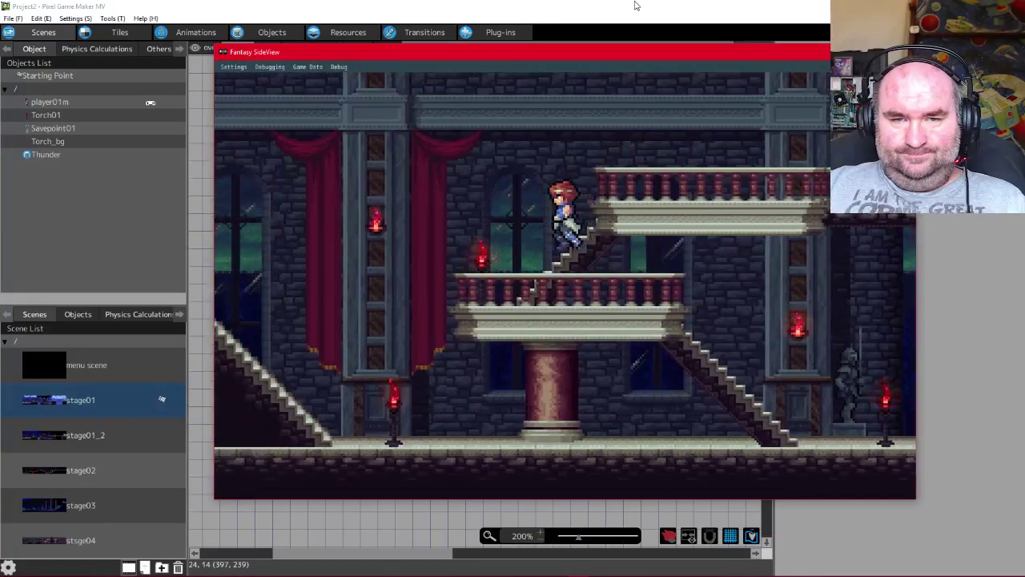
key(Right)
key(Left)
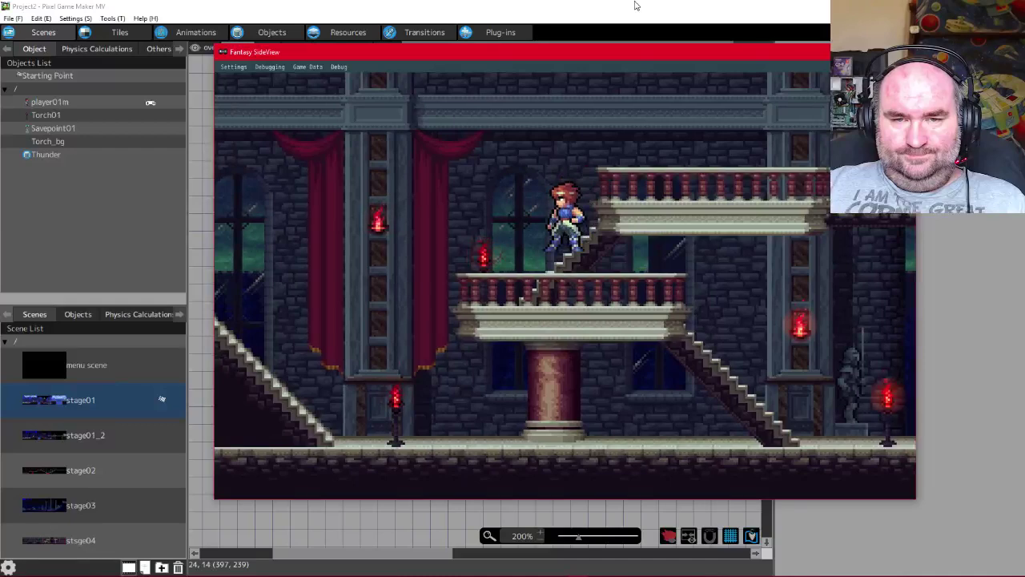
key(Left)
key(Right)
key(Right)
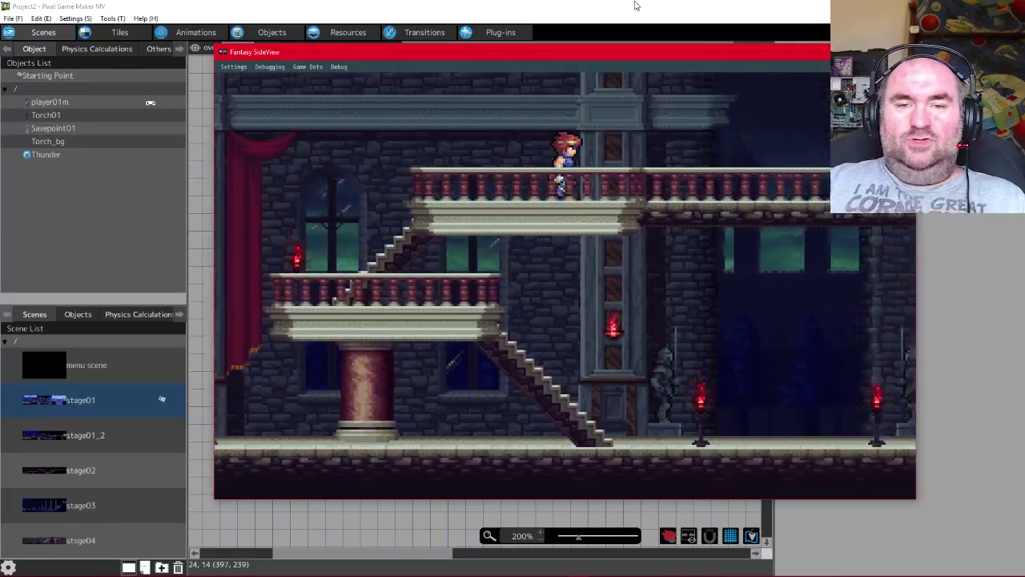
Run the character along the upper balcony past the save point and down to the throne
key(Right)
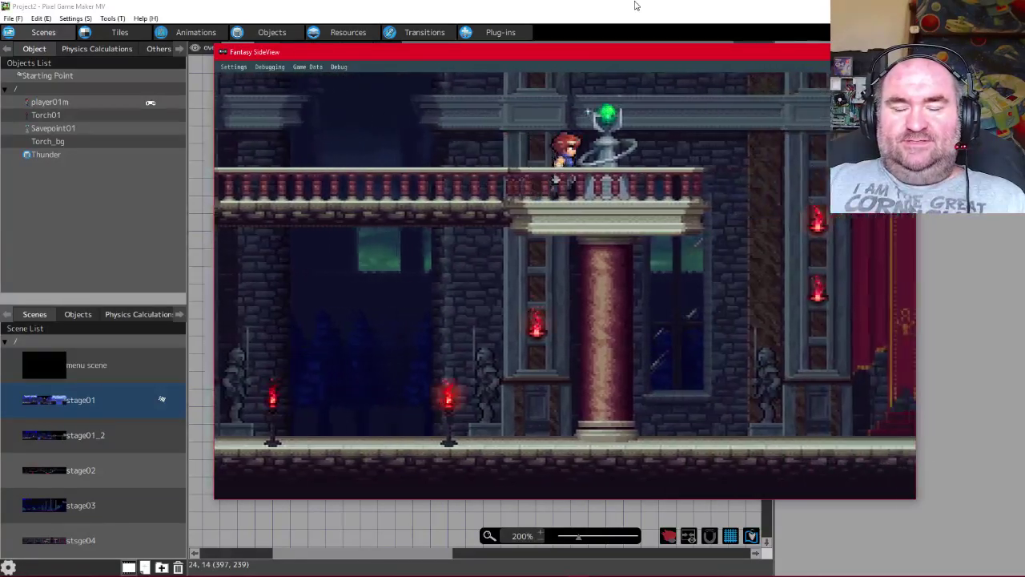
key(Right)
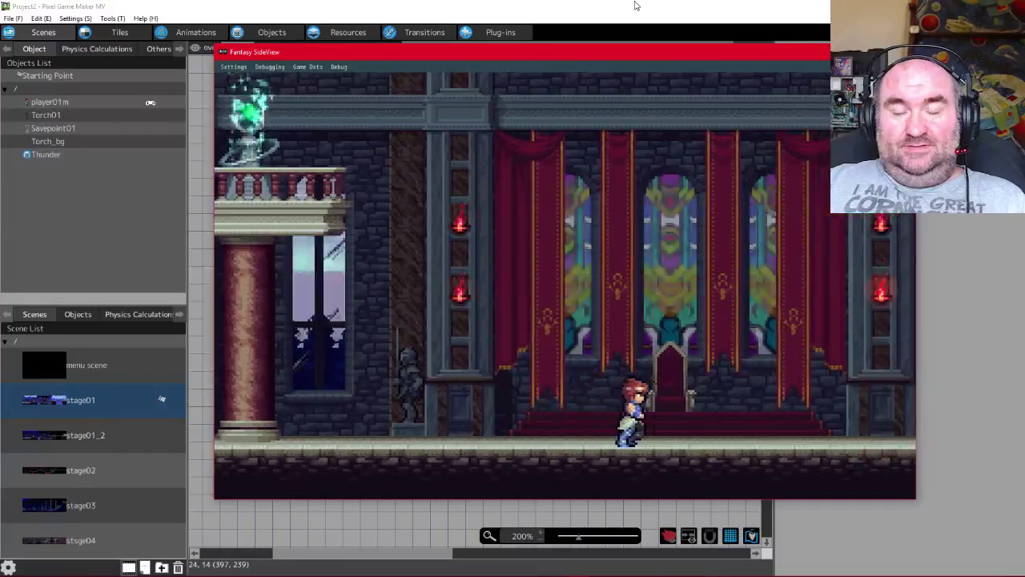
key(Left)
Try the character's action several times beside the throne, and close the test play
key(z)
key(z)
key(z)
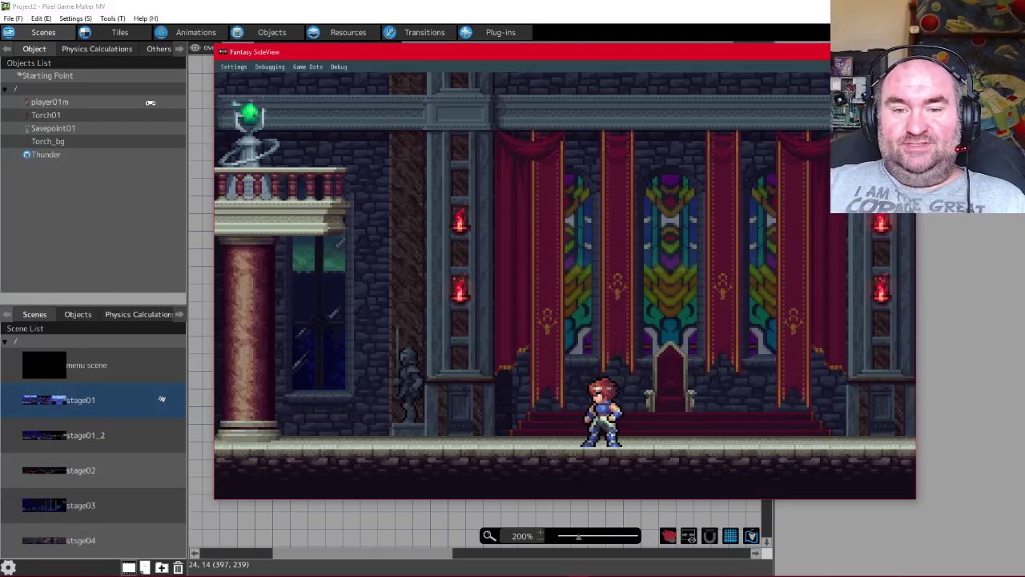
key(Escape)
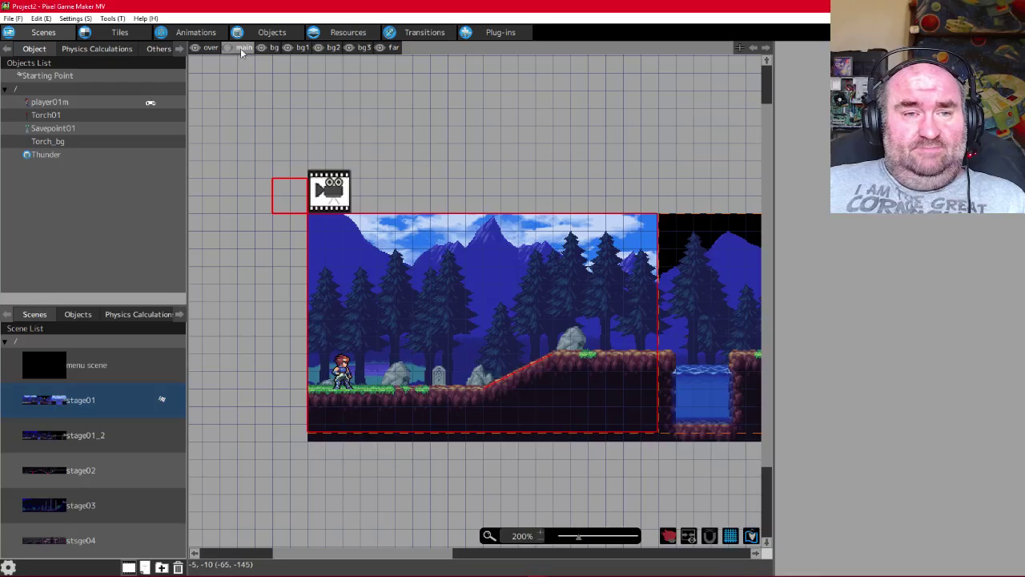
Hide the bg layer of stage01 and toggle the bg1 layer off and on
click(264, 48)
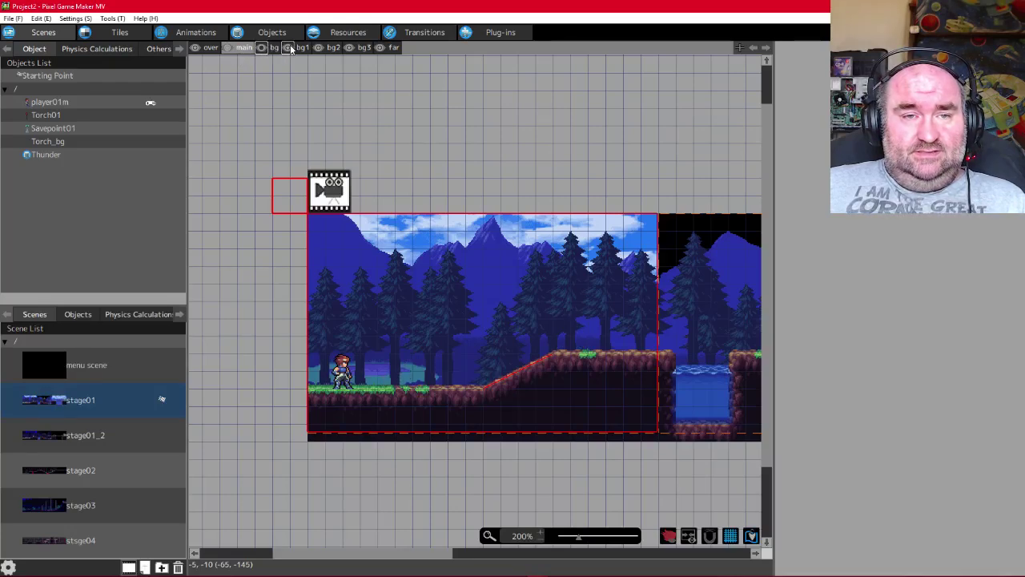
click(290, 48)
click(290, 48)
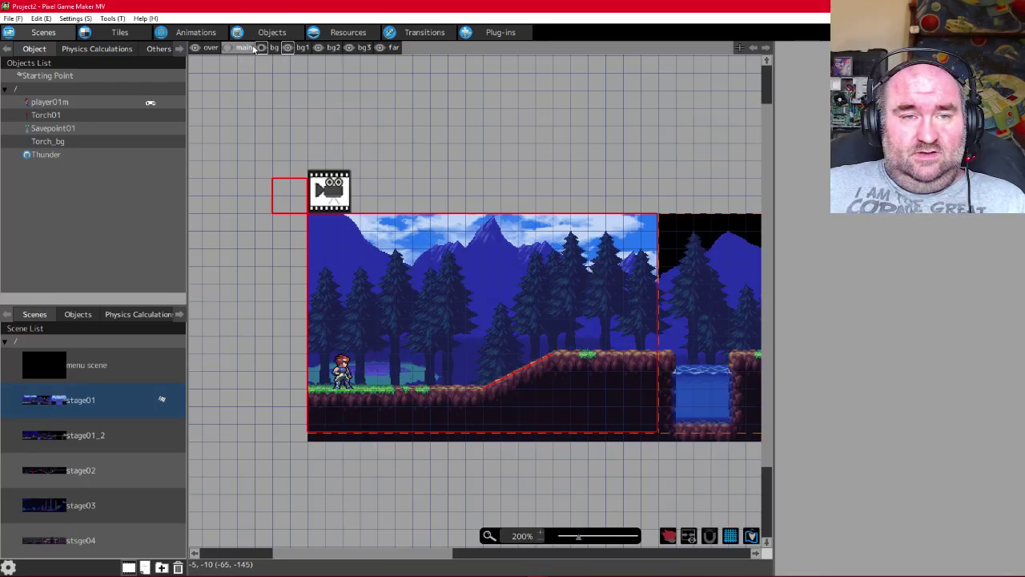
Toggle the over layer's visibility repeatedly to see which parts of the scene it holds
click(195, 49)
click(195, 49)
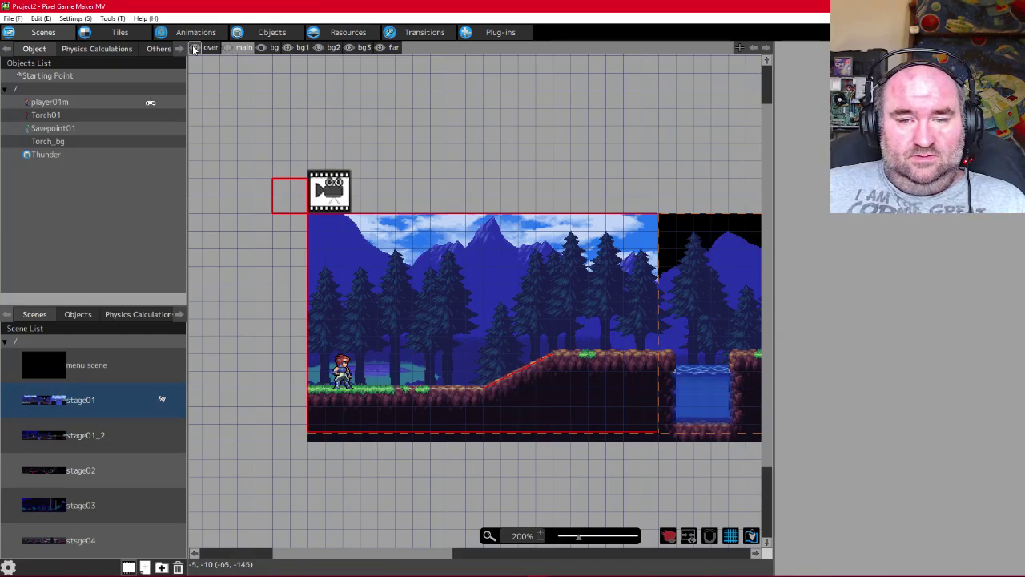
click(195, 49)
click(195, 49)
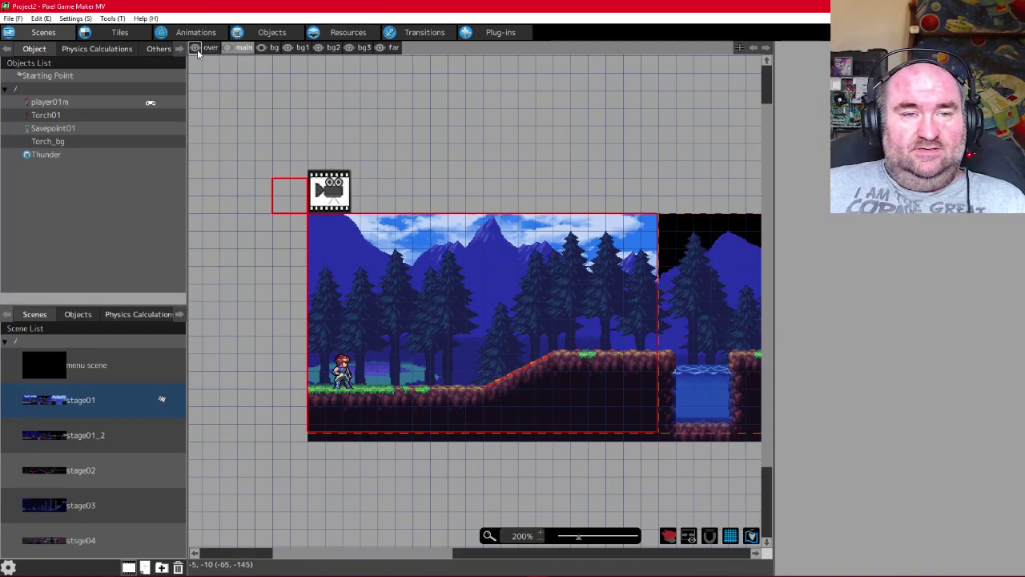
click(194, 49)
click(194, 48)
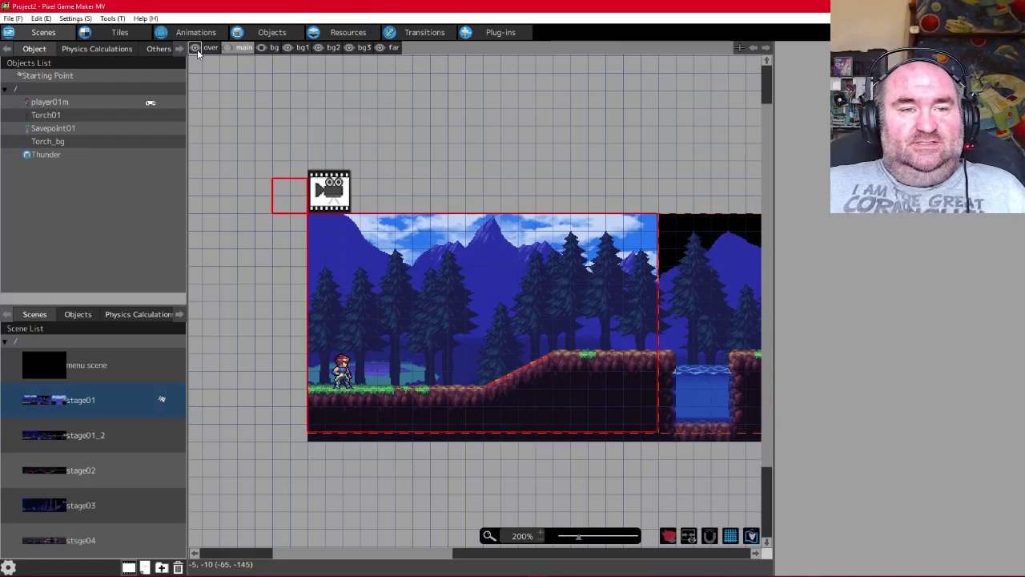
Make over the active layer, hide its content, and toggle the main layer to compare the scene with and without it
click(211, 49)
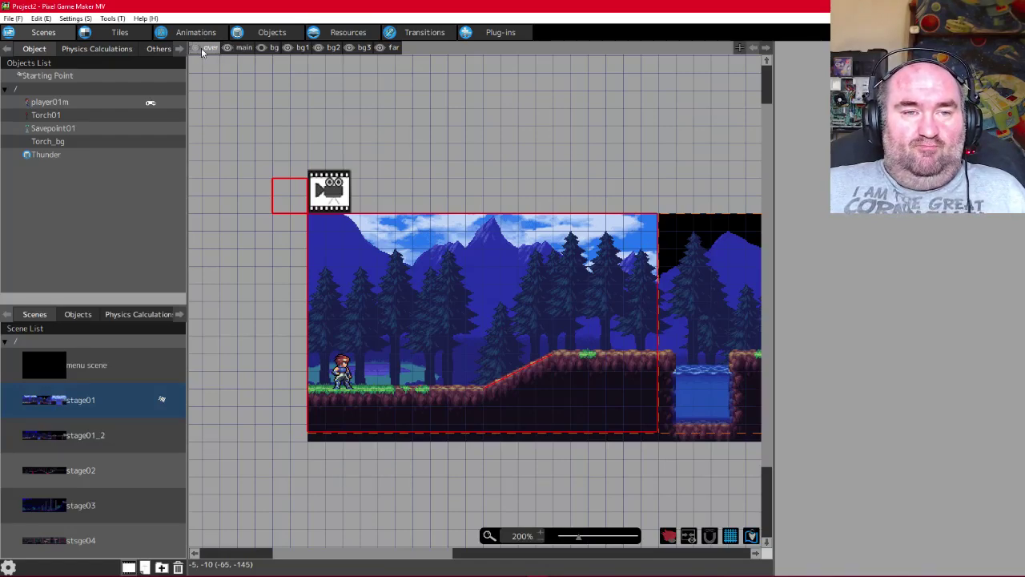
click(226, 49)
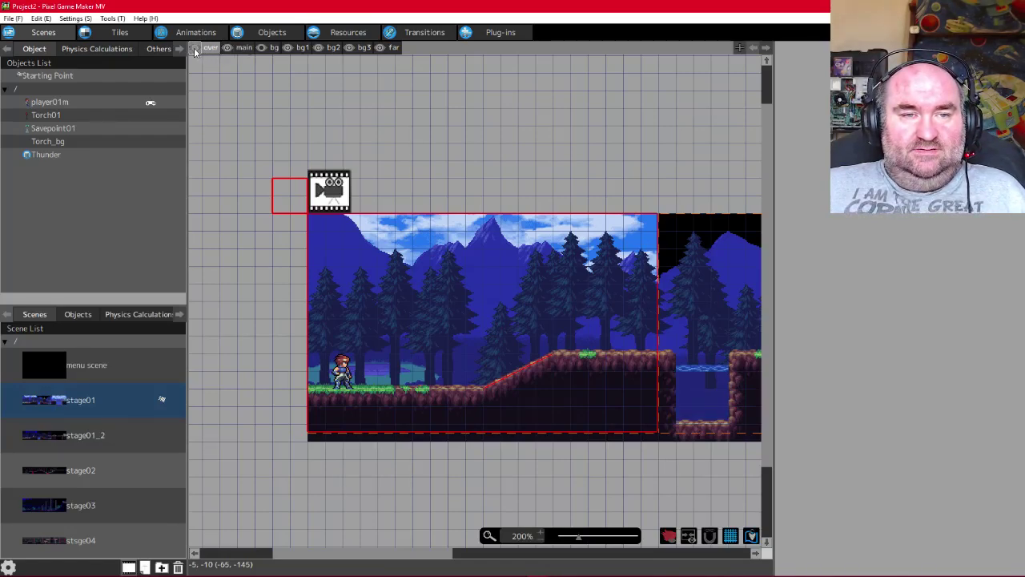
click(227, 48)
click(227, 49)
click(227, 49)
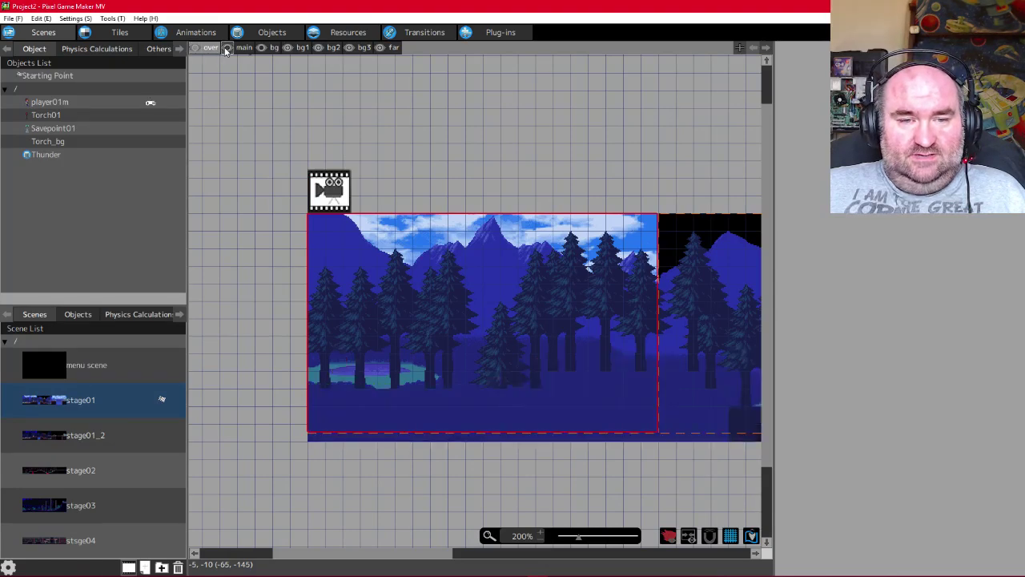
click(227, 49)
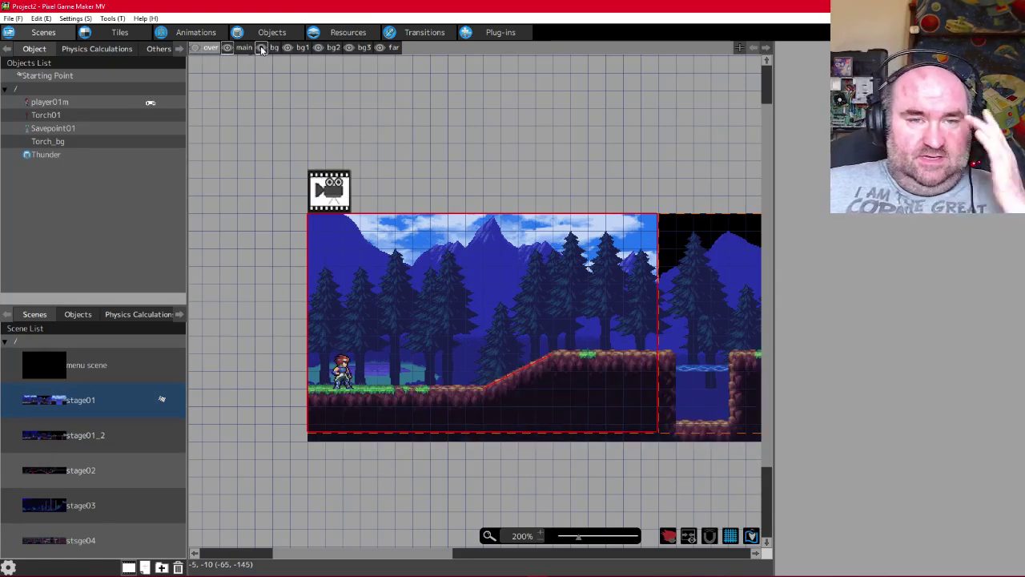
Show the bg layer again, and hide the bg1, bg2, bg3 and far layers one after another
click(261, 49)
click(261, 50)
click(261, 50)
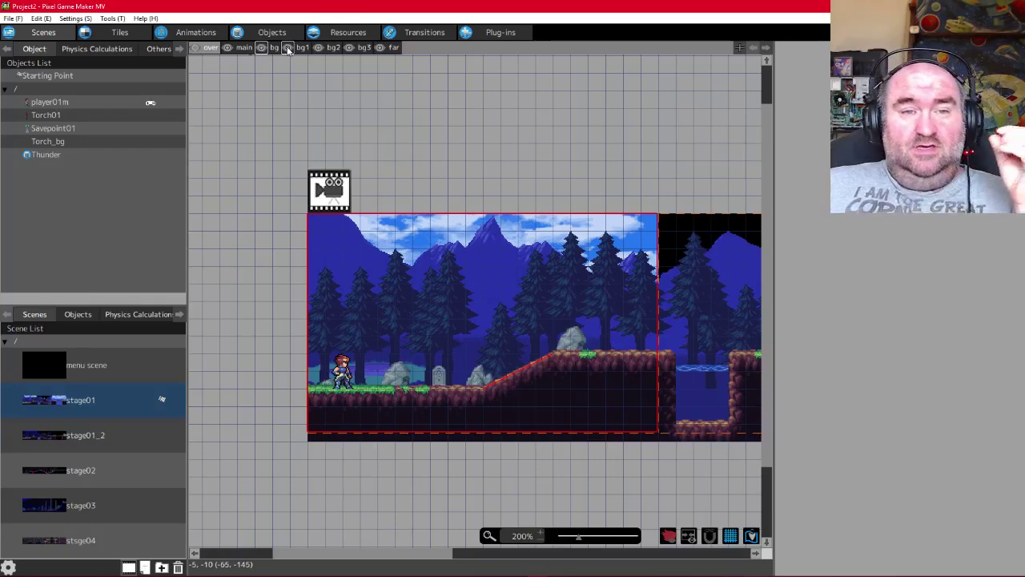
click(288, 49)
click(317, 49)
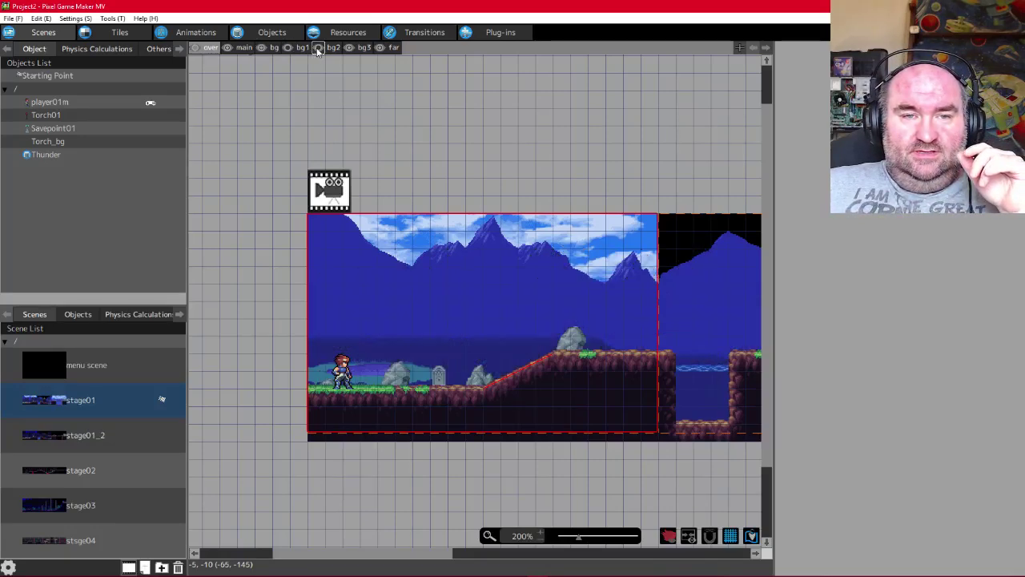
click(349, 48)
click(380, 47)
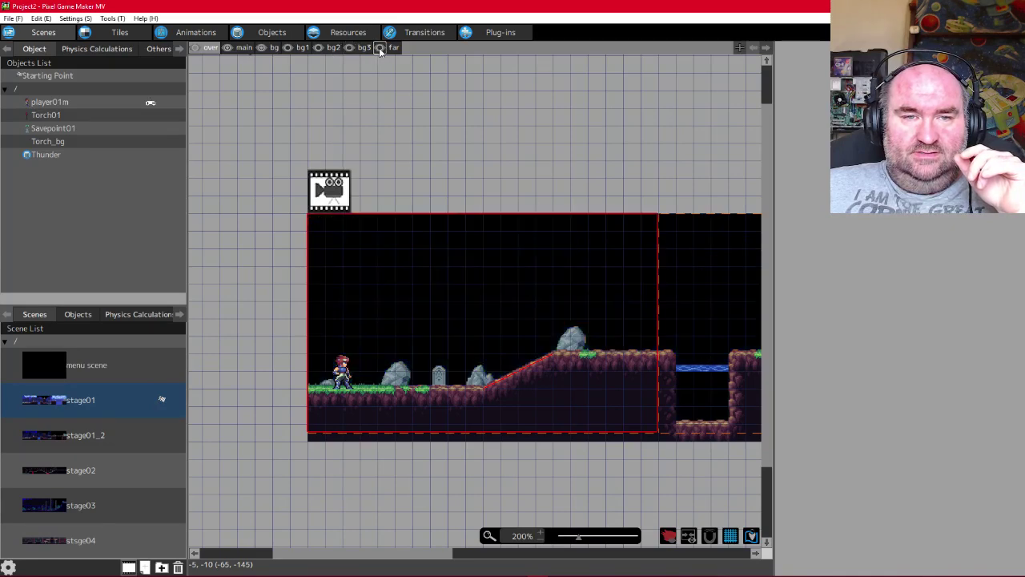
Build the backdrop from the far, bg3 and bg2 layers with main and bg hidden, and make bg2 the active layer
click(380, 48)
click(228, 47)
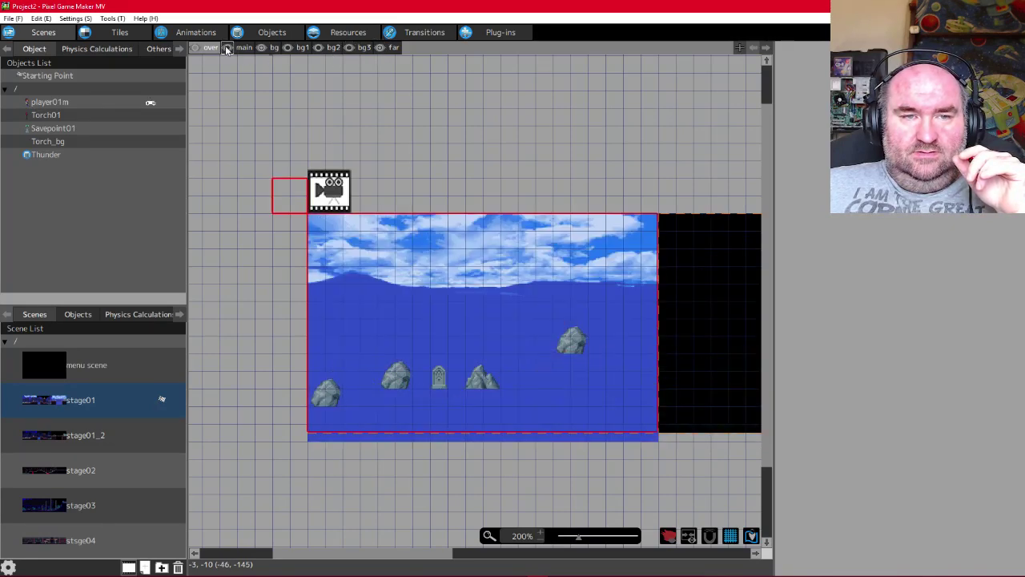
click(348, 48)
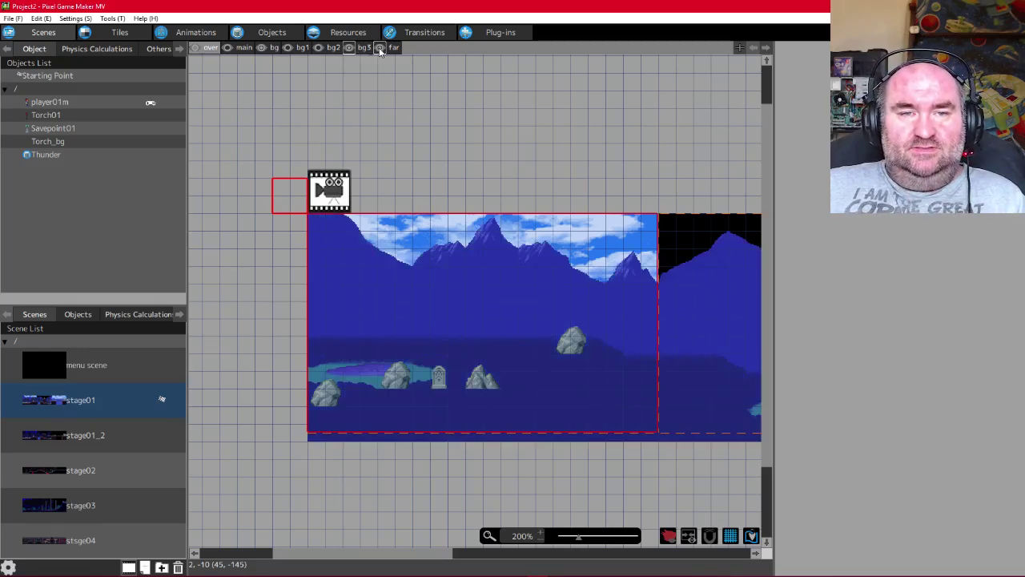
click(261, 47)
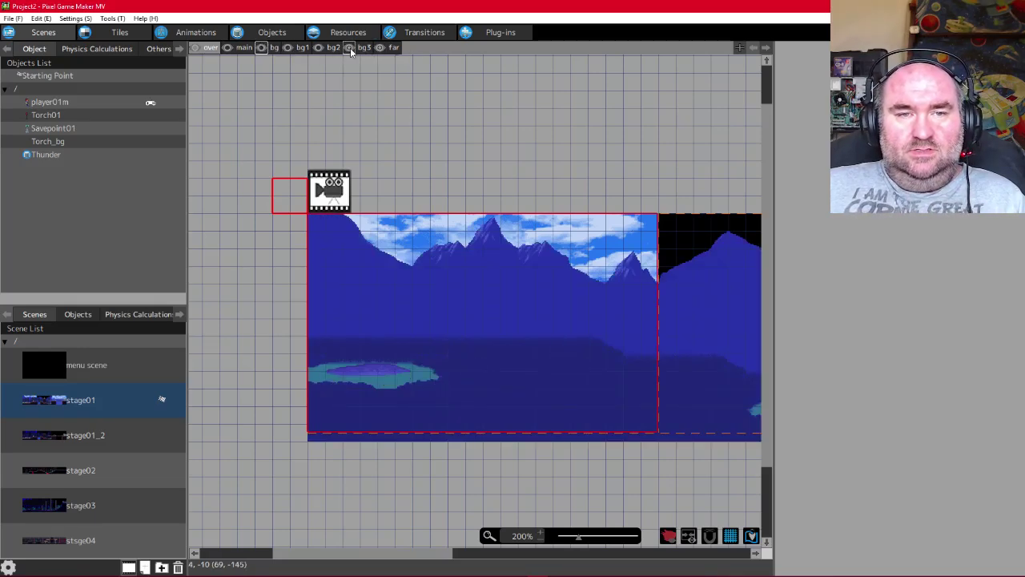
click(318, 48)
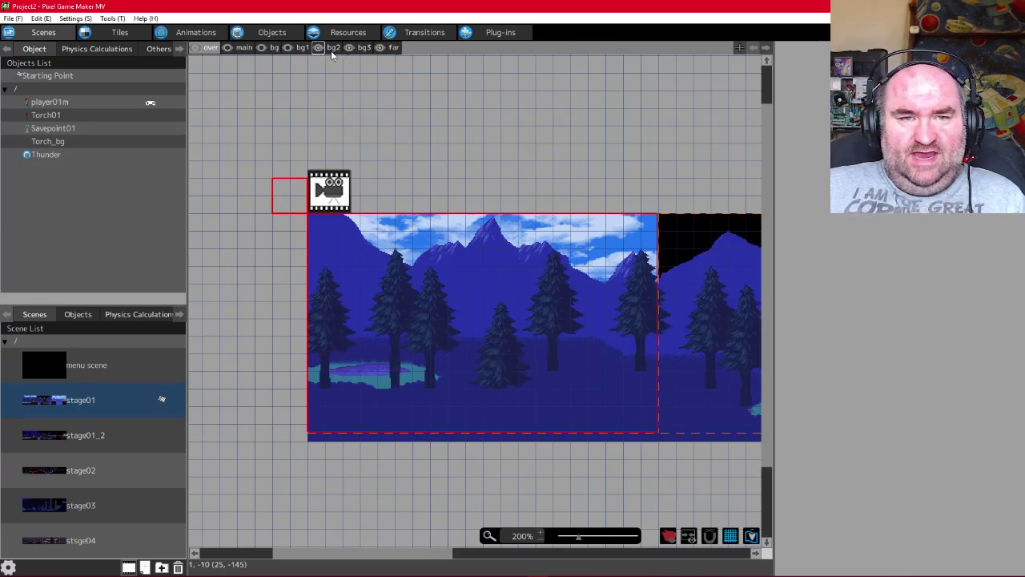
click(332, 48)
click(530, 349)
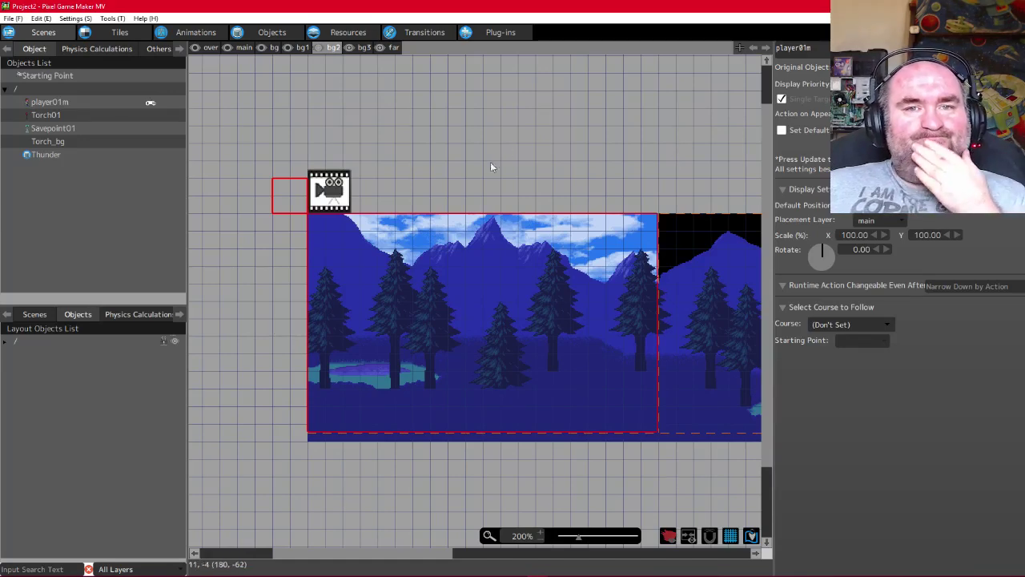
Switch to the browser to check the YouTube Live Dashboard, and return to Pixel Game Maker MV
key(alt+Tab)
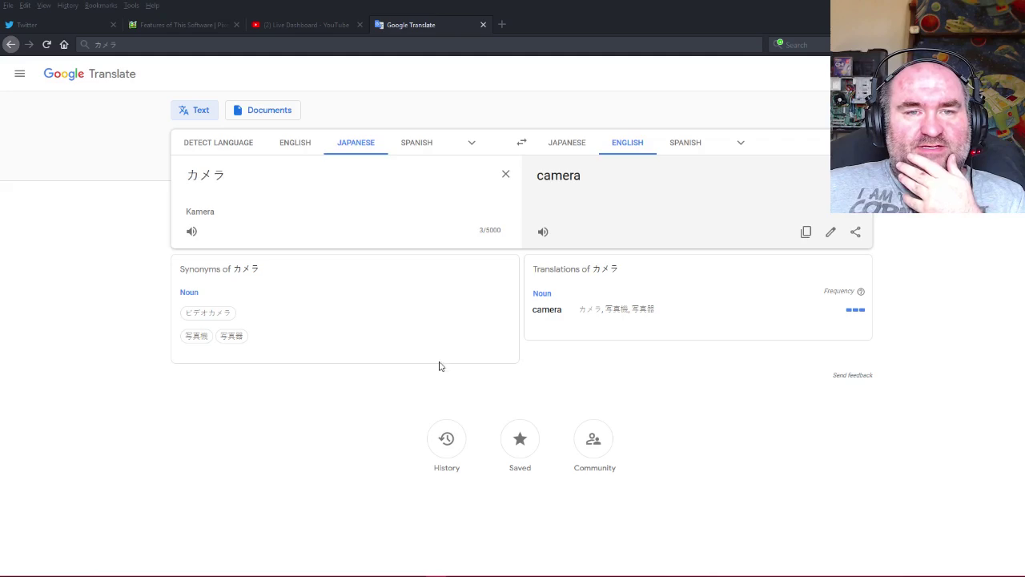
click(313, 21)
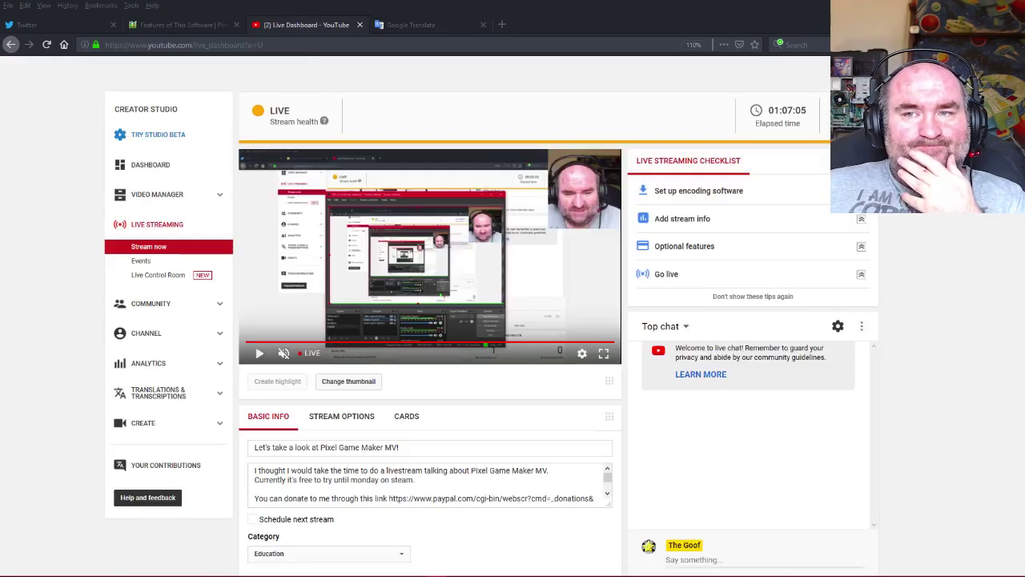
key(alt+Tab)
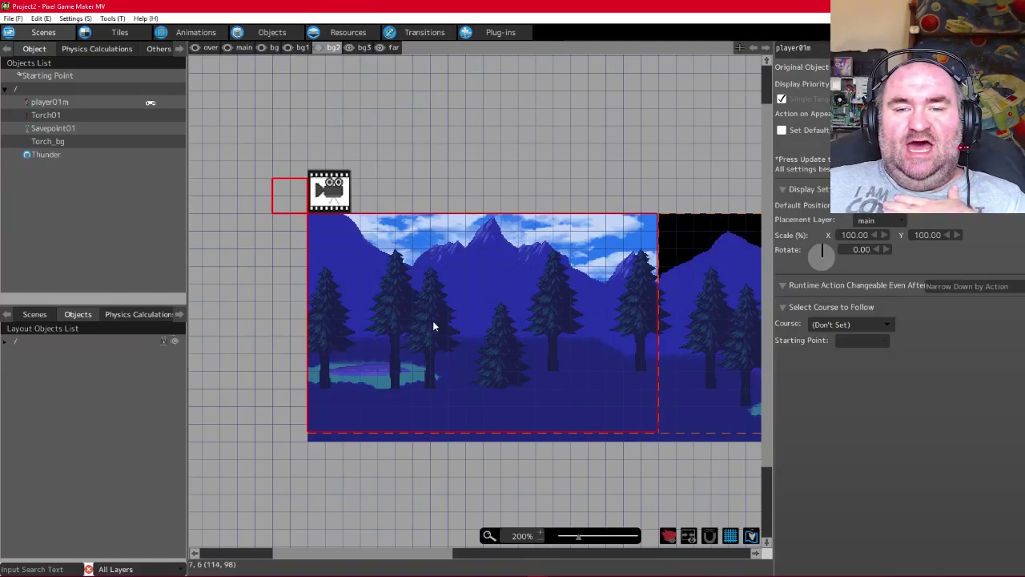
Hide the bg3 and bg2 layers to examine the far layer's sky on its own along the scene
drag(360, 553, 410, 567)
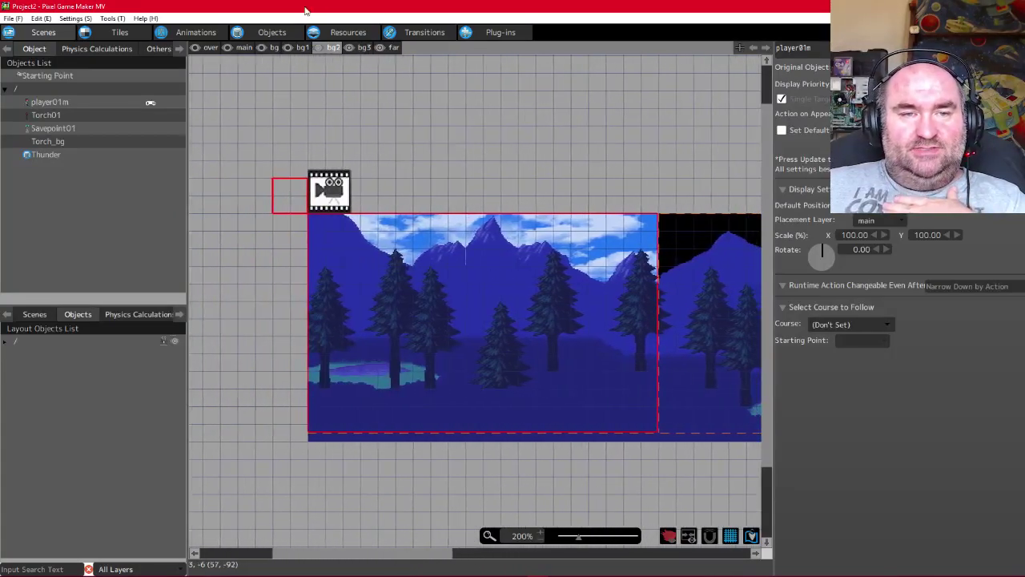
click(350, 49)
click(319, 48)
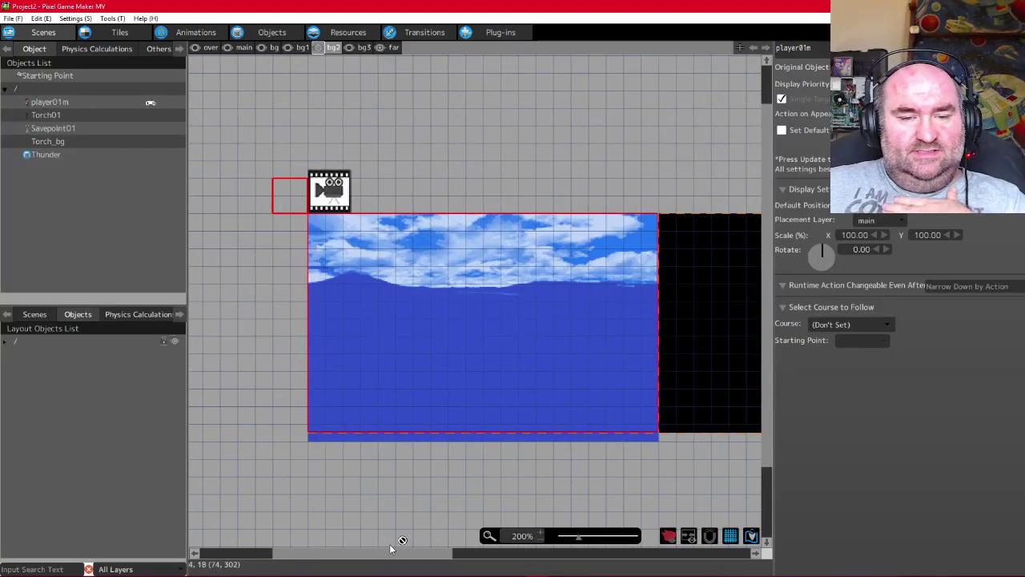
drag(379, 556, 403, 529)
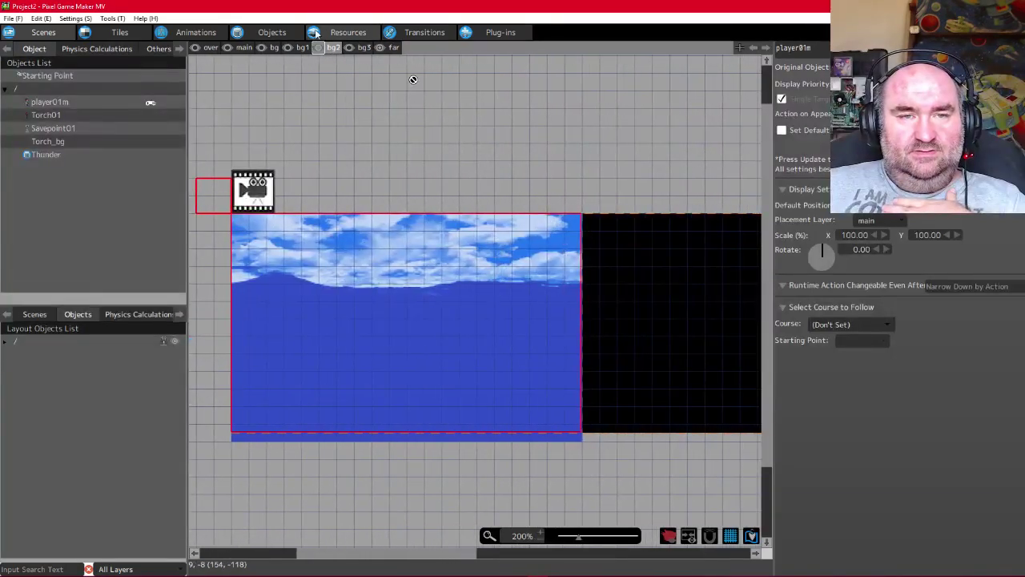
Toggle the far and bg3 layers to compare sky and mountains separately, ending with both shown
click(380, 47)
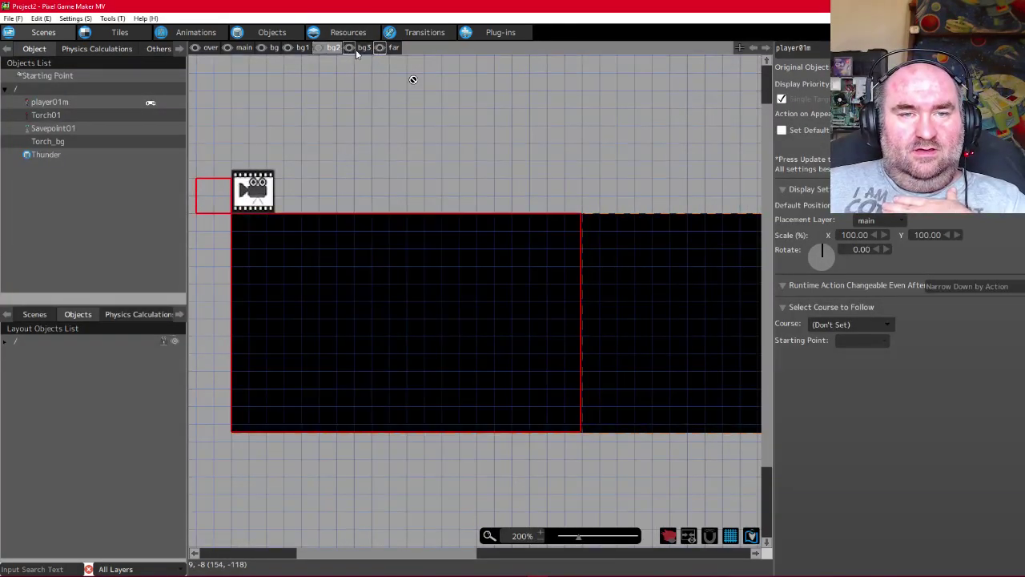
click(348, 48)
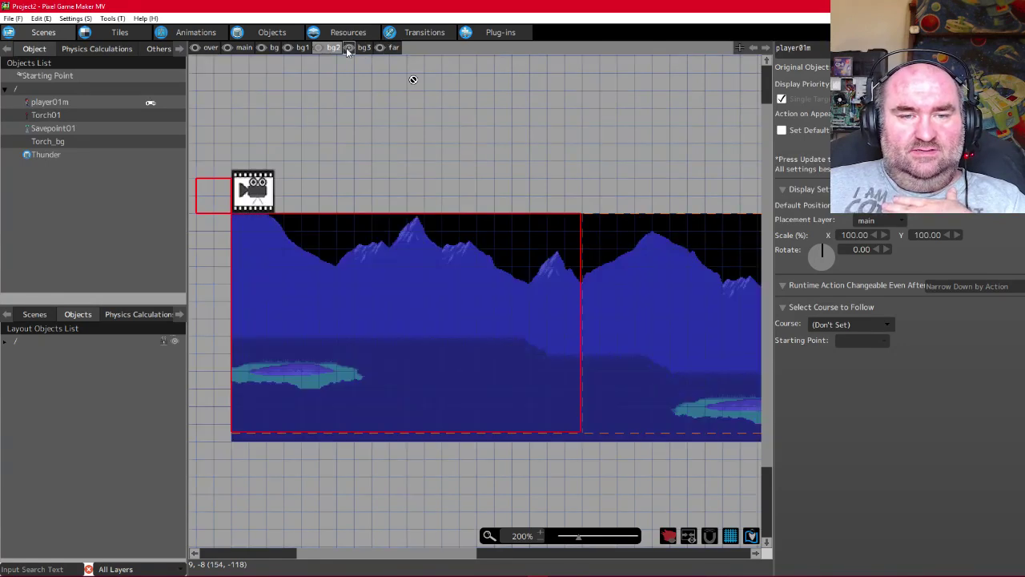
click(380, 48)
click(350, 47)
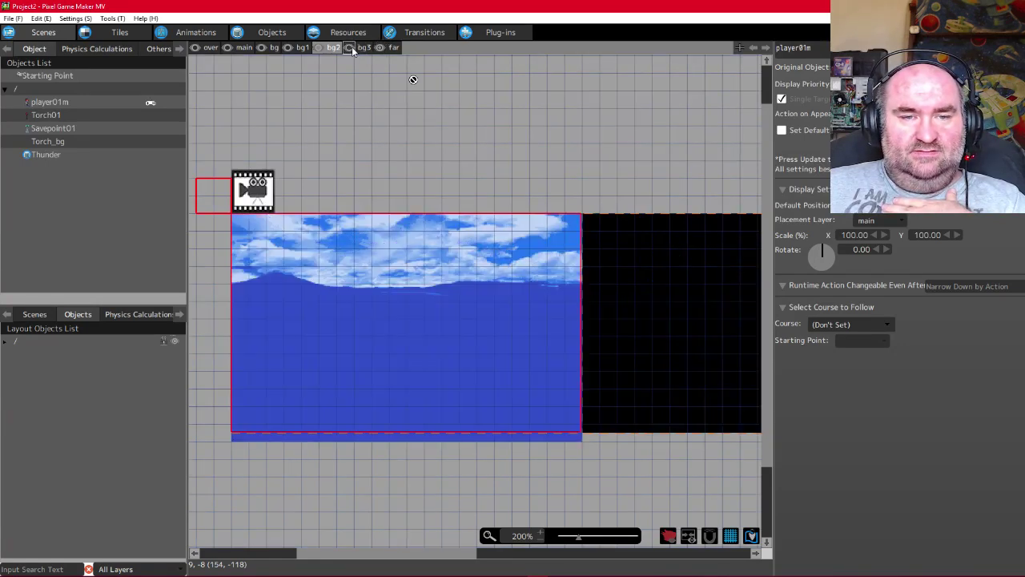
click(352, 47)
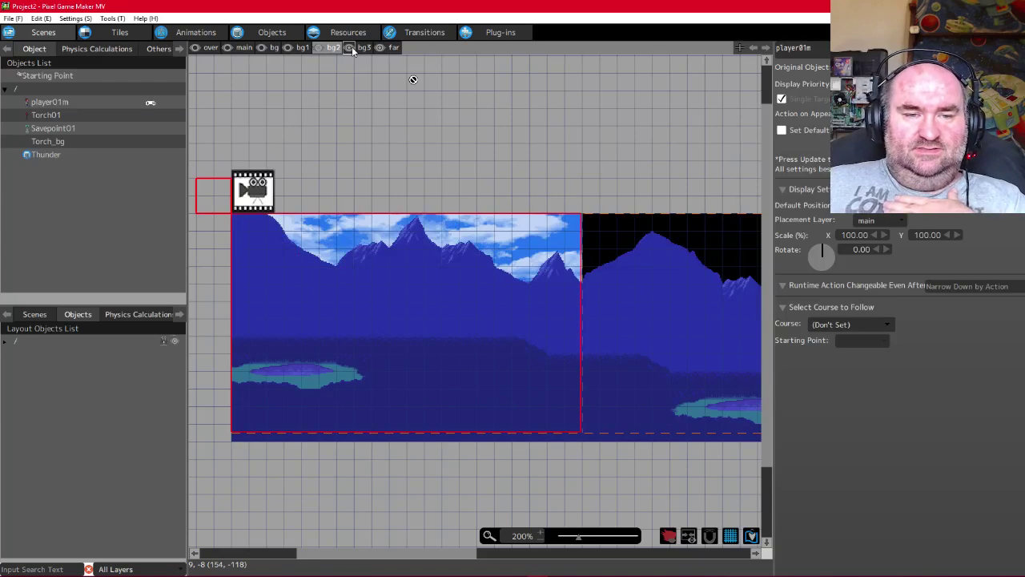
Show the bg1, bg, main and over layers one by one on top of the mountain backdrop
click(288, 48)
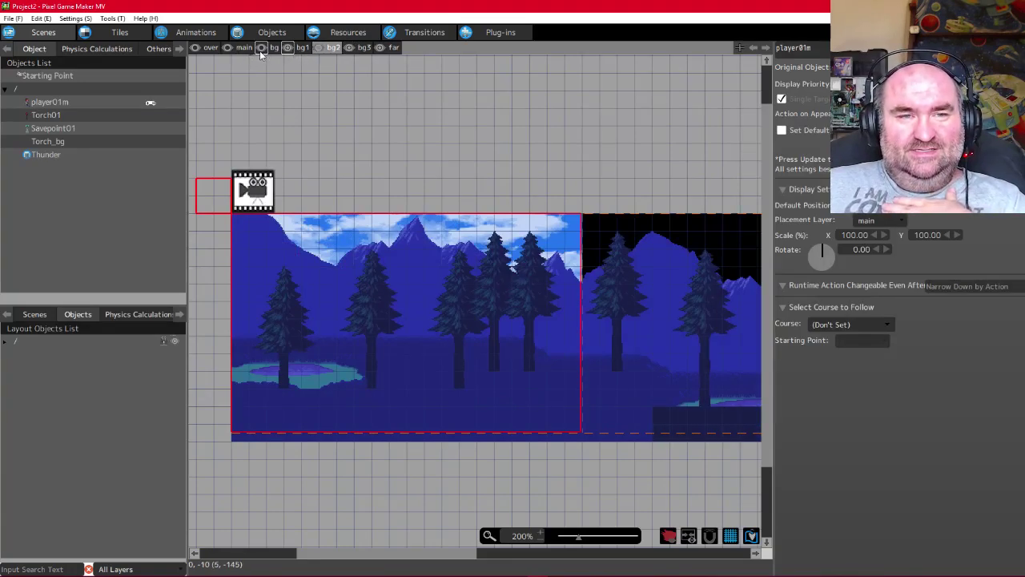
click(261, 47)
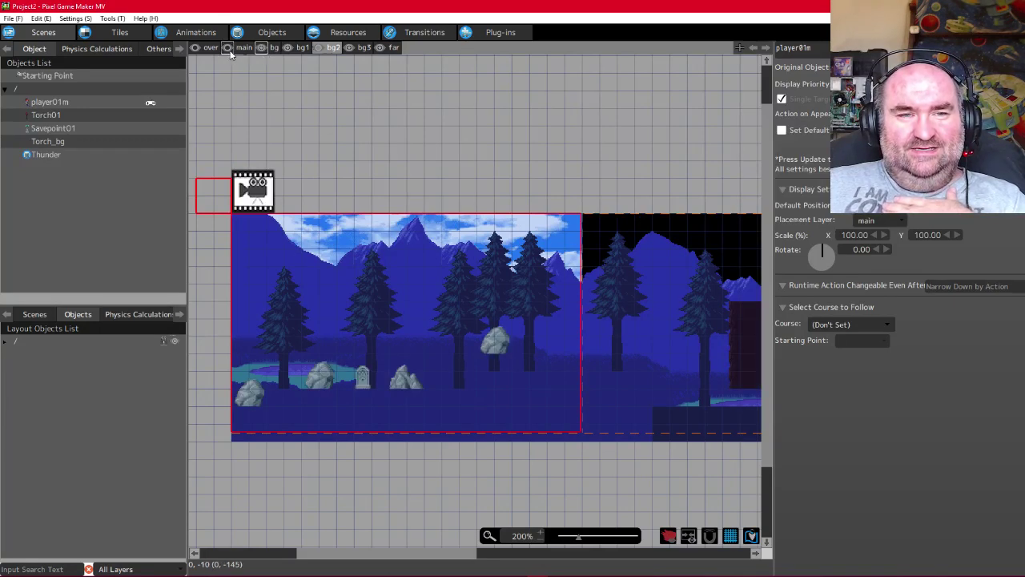
click(228, 48)
click(195, 48)
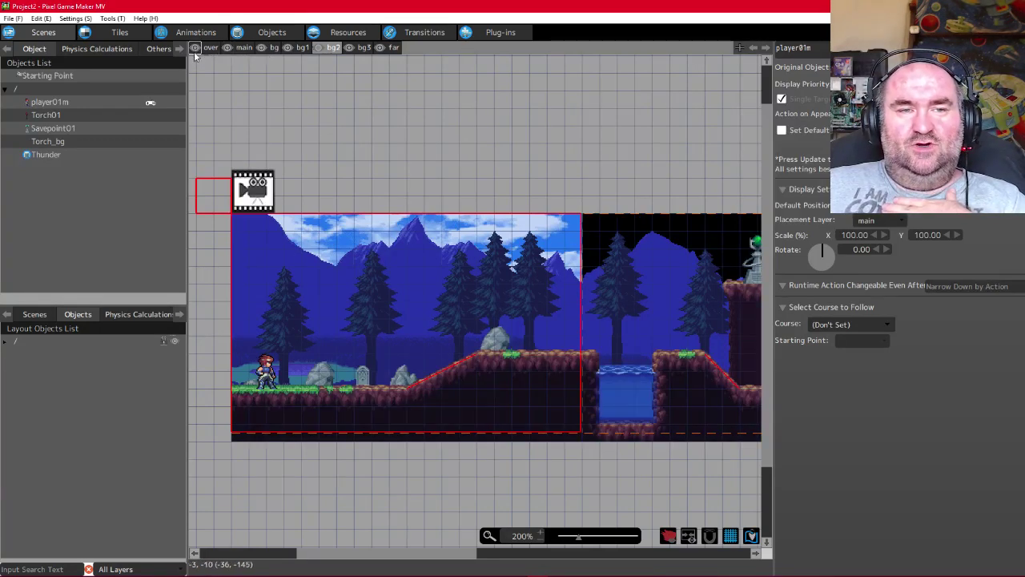
At the water pit and save point, hide the over, main and bg layers and show bg2 to examine the trees
drag(327, 554, 383, 534)
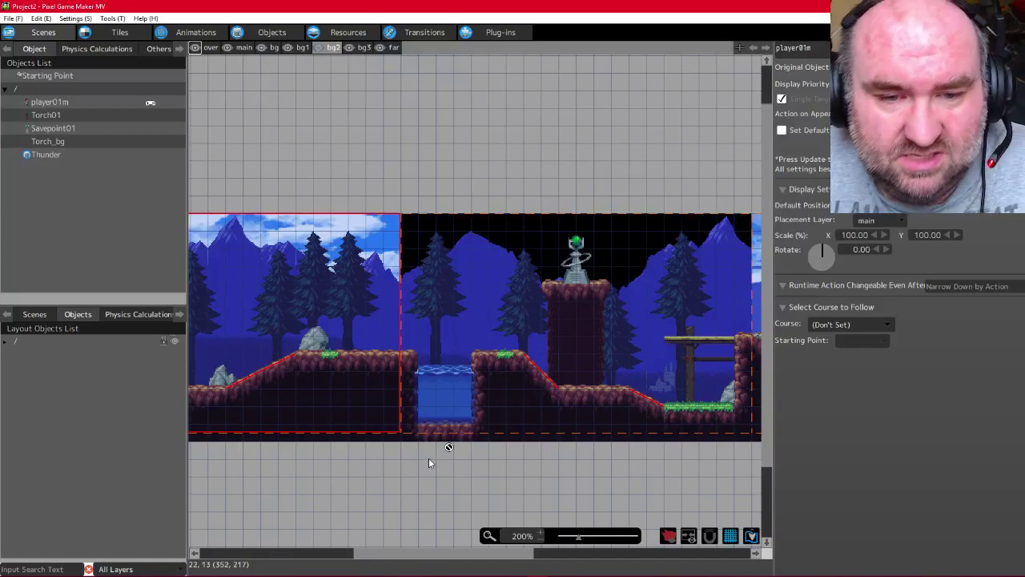
click(196, 47)
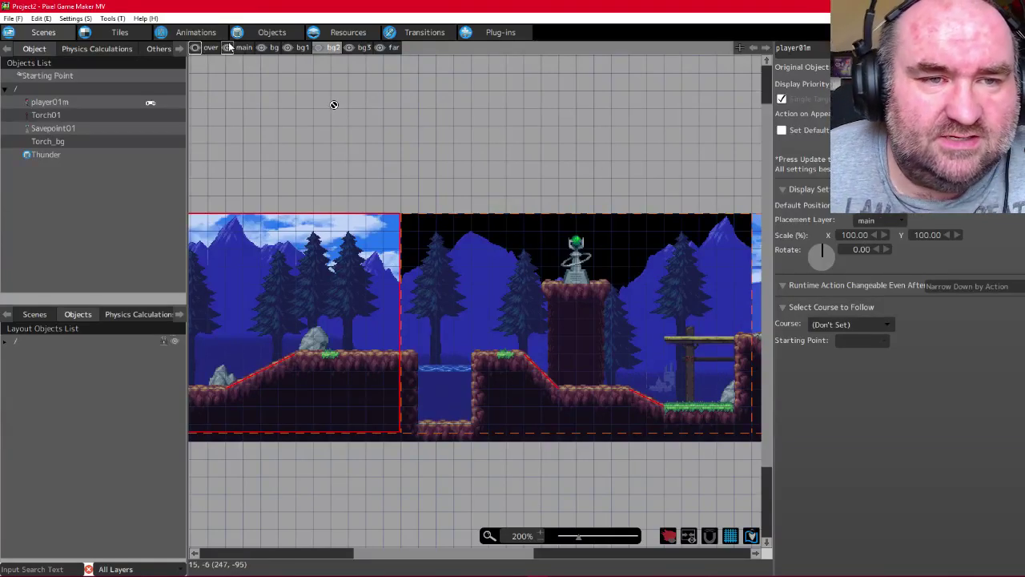
click(227, 48)
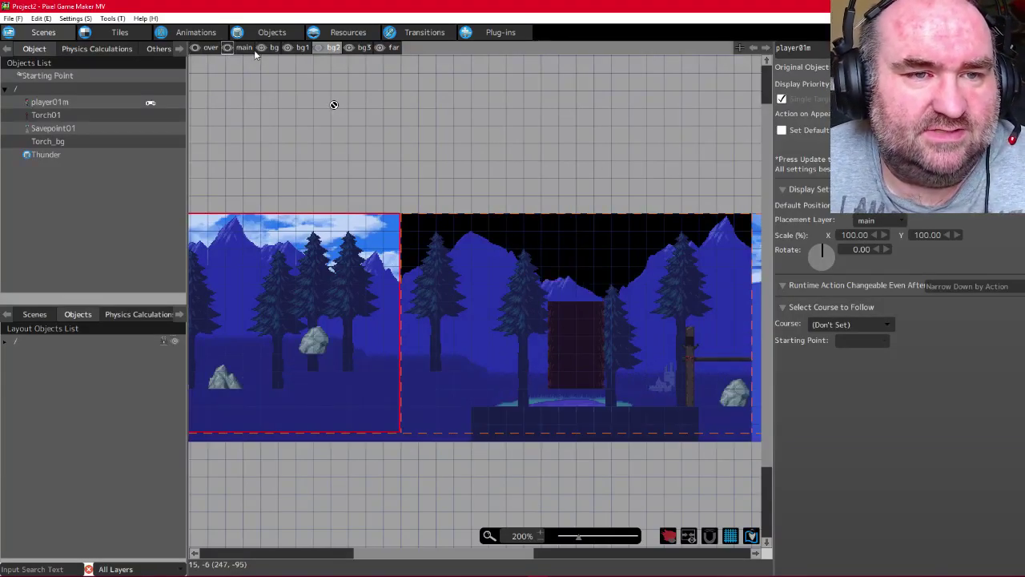
click(260, 48)
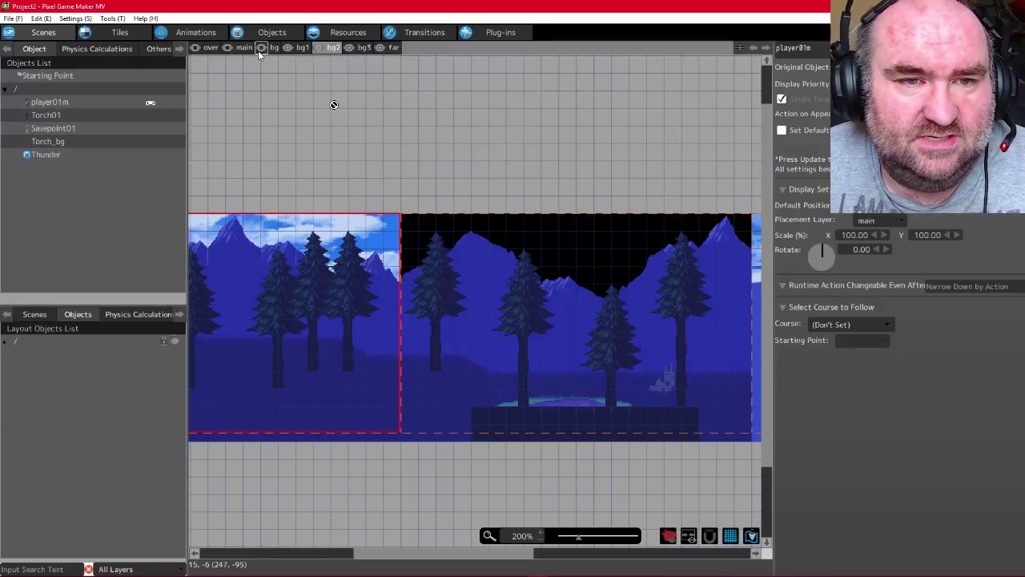
click(318, 48)
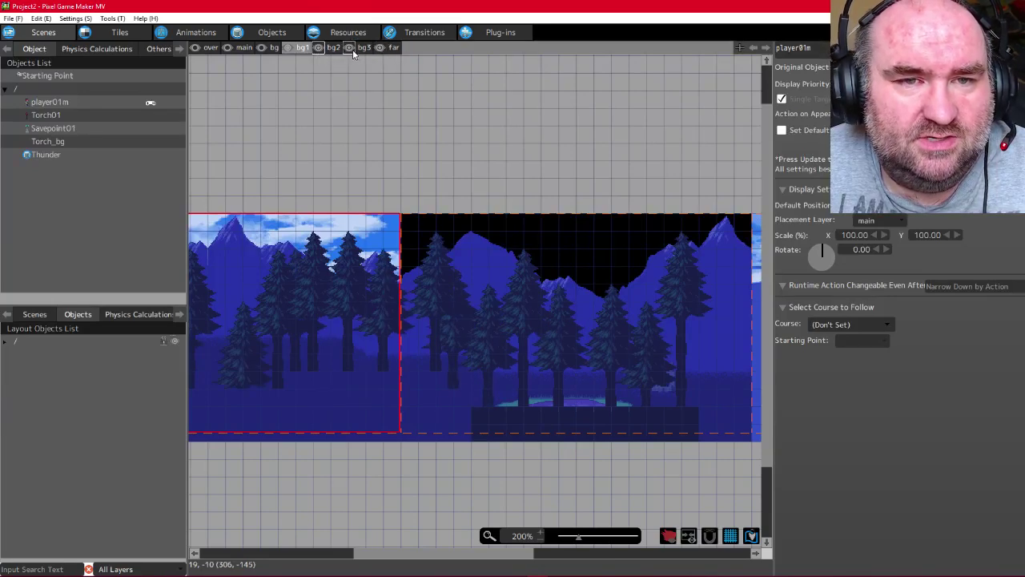
Hide and reshow the far layer to compare the backdrop, ending at the start of the stage01 scene
click(381, 48)
click(381, 48)
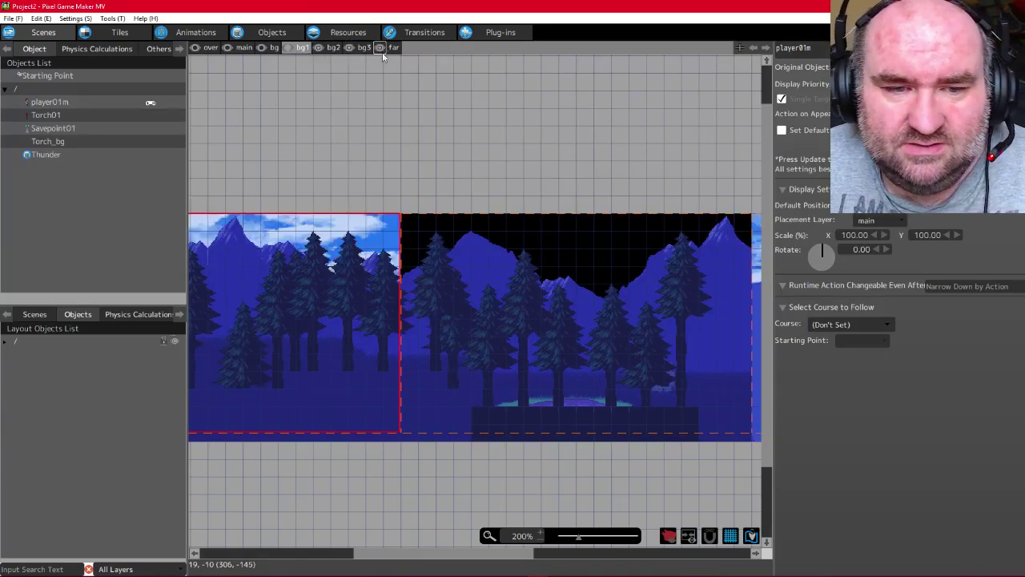
drag(506, 555, 447, 556)
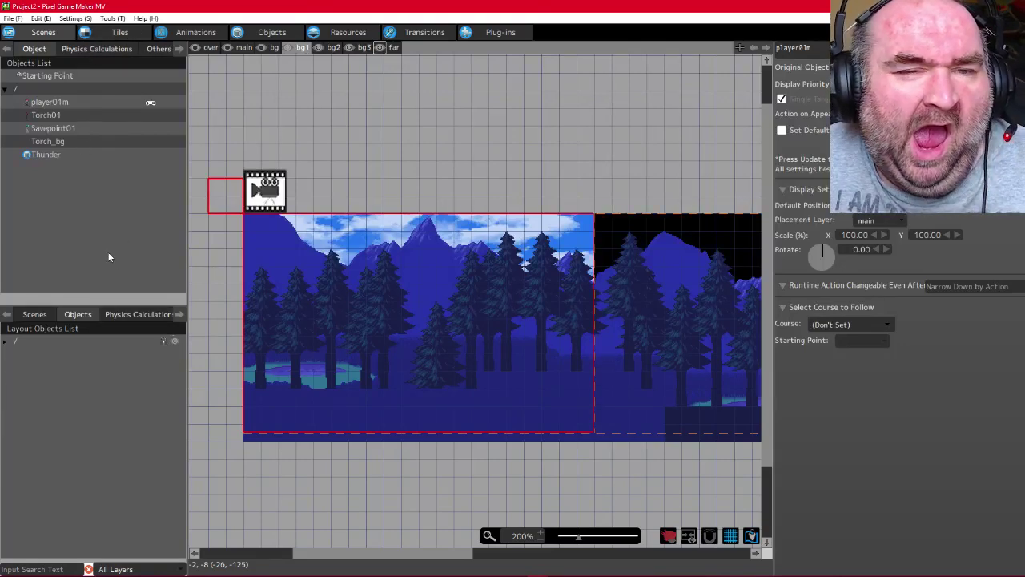
right_click(302, 48)
click(294, 46)
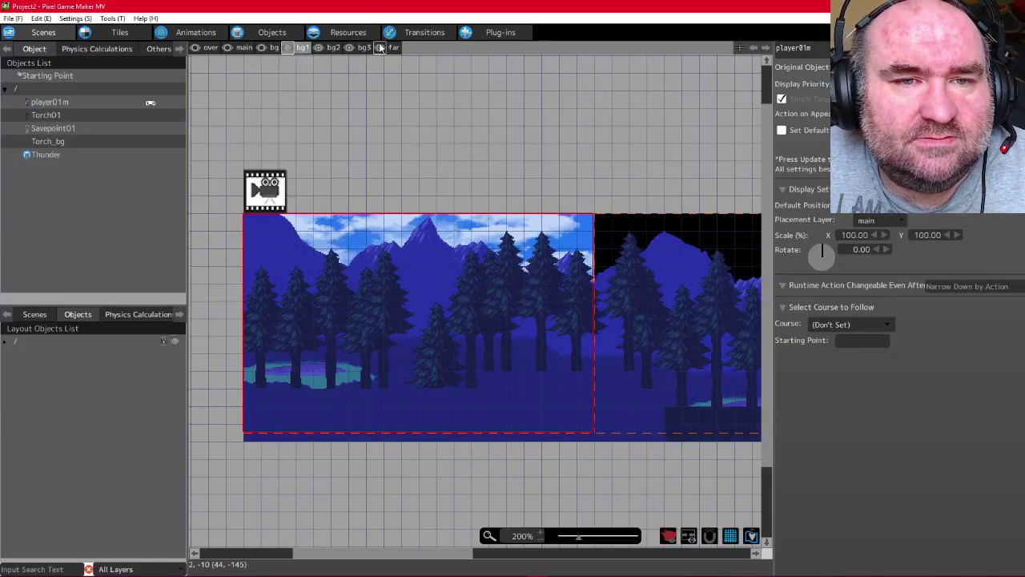
right_click(302, 49)
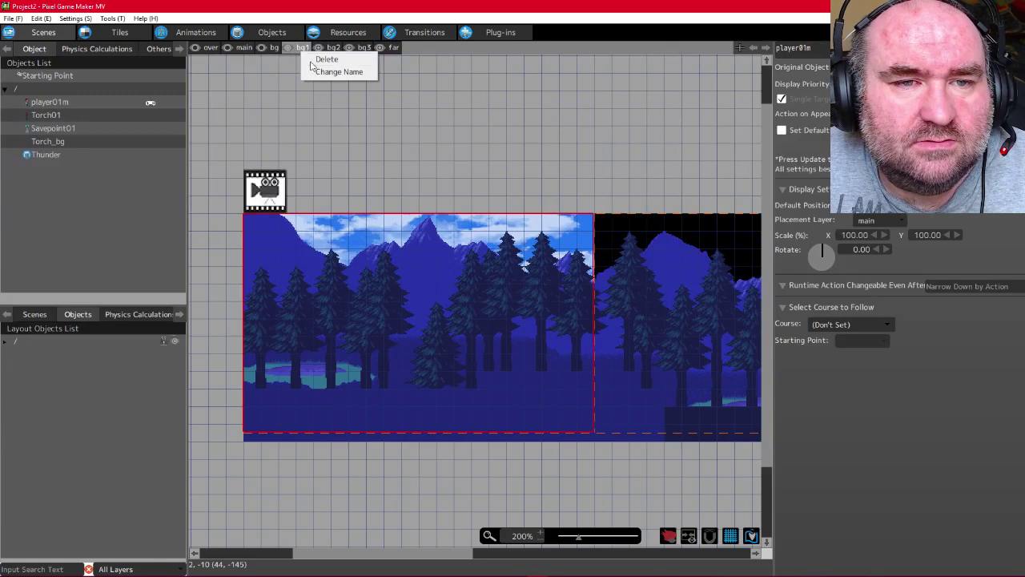
click(314, 69)
click(417, 45)
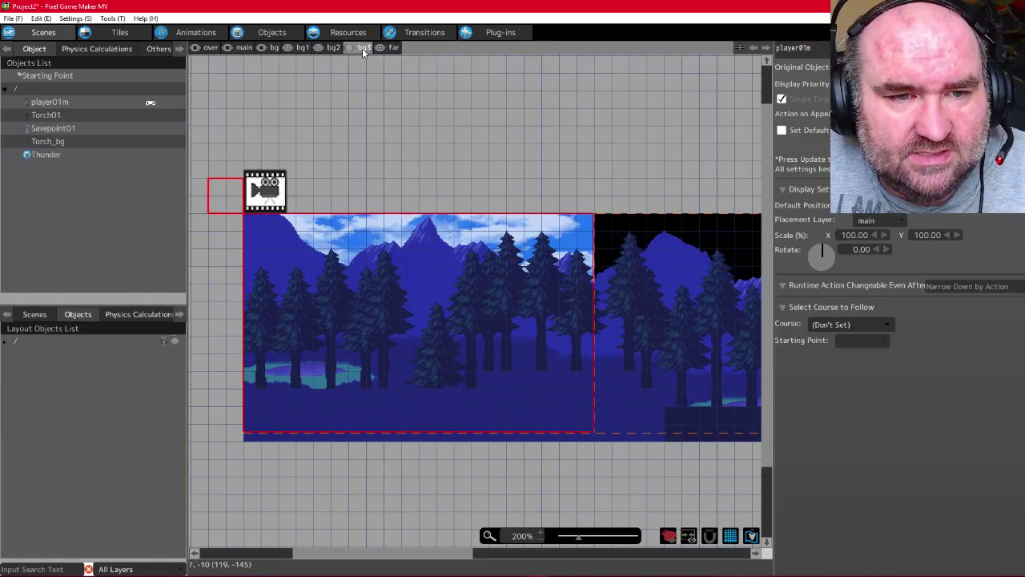
Make bg3 the active layer and examine the opening section of the scene from sky to ground
click(362, 48)
scroll(603, 450, down, 6)
scroll(613, 393, up, 5)
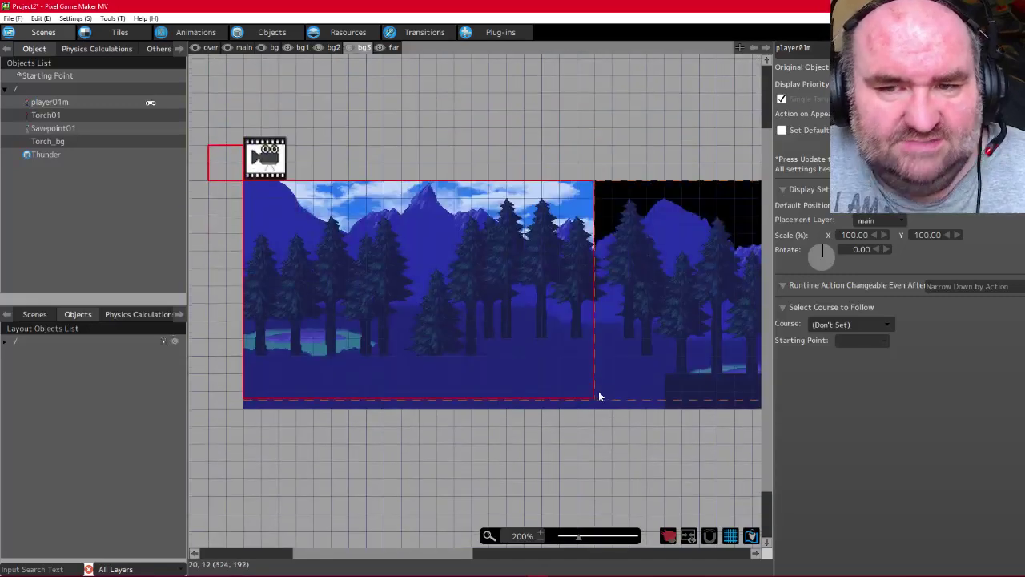
scroll(599, 395, up, 2)
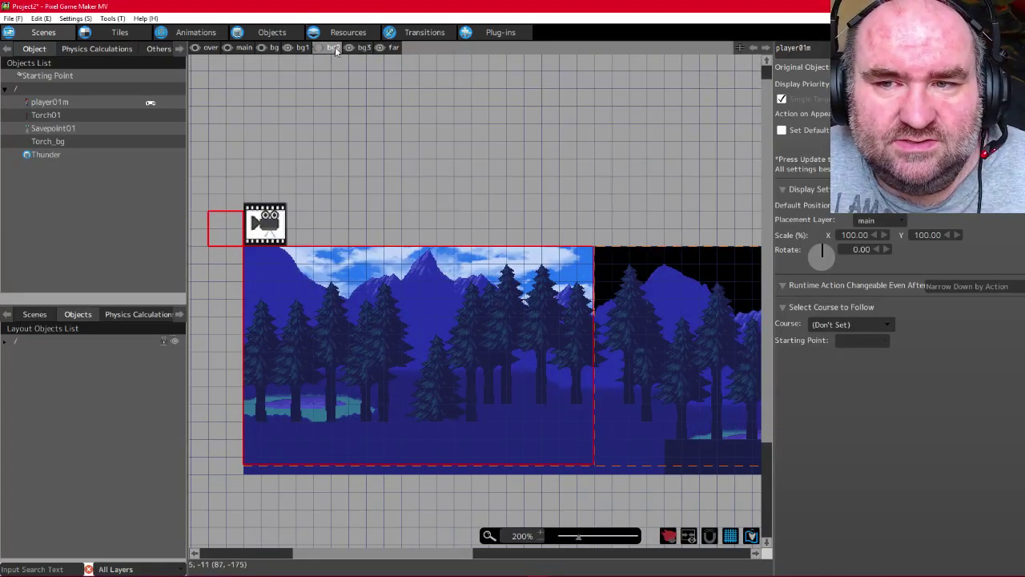
click(362, 48)
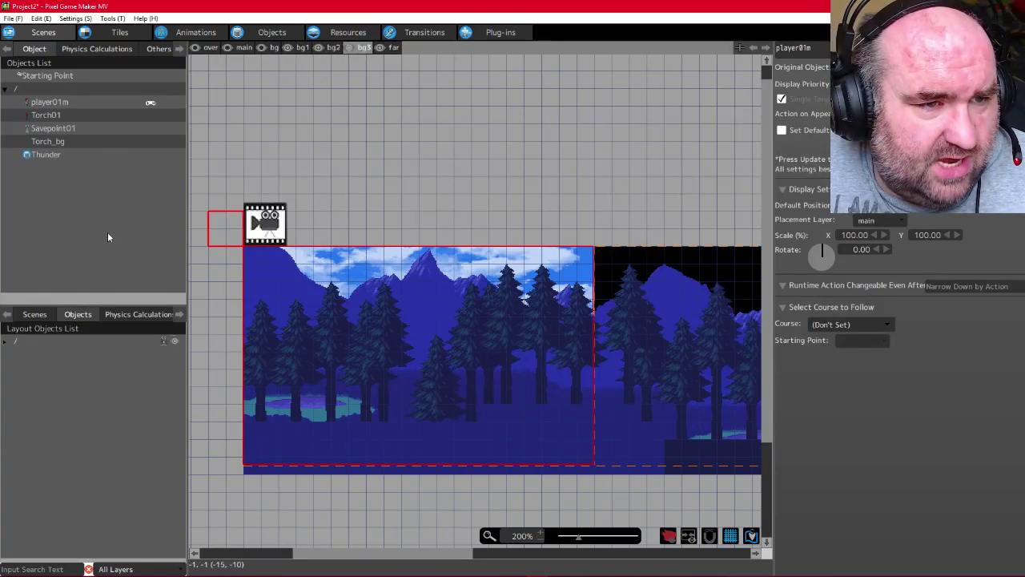
Select the Thunder object, and check the options available for stage01 in the scene list
click(38, 158)
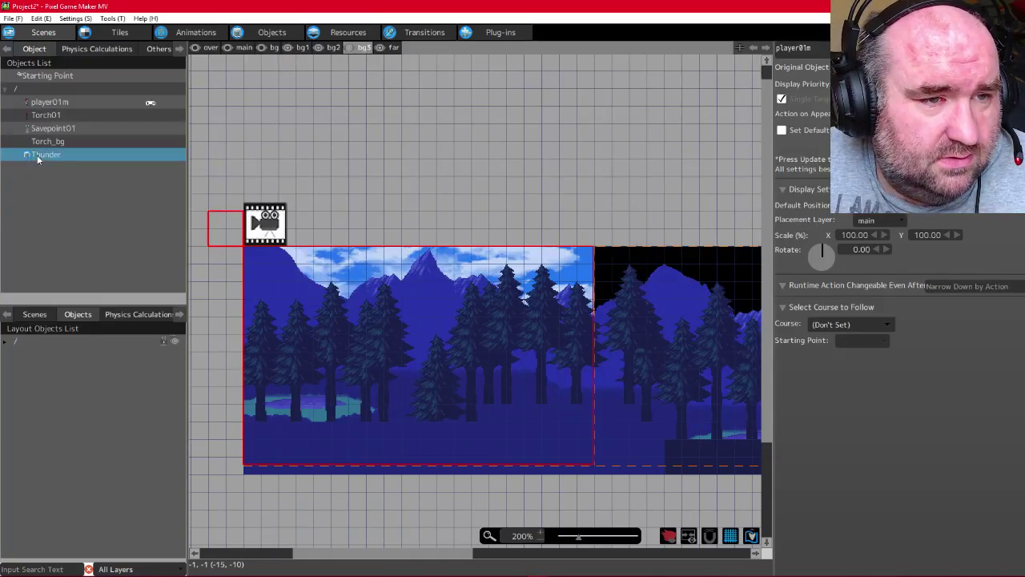
click(32, 315)
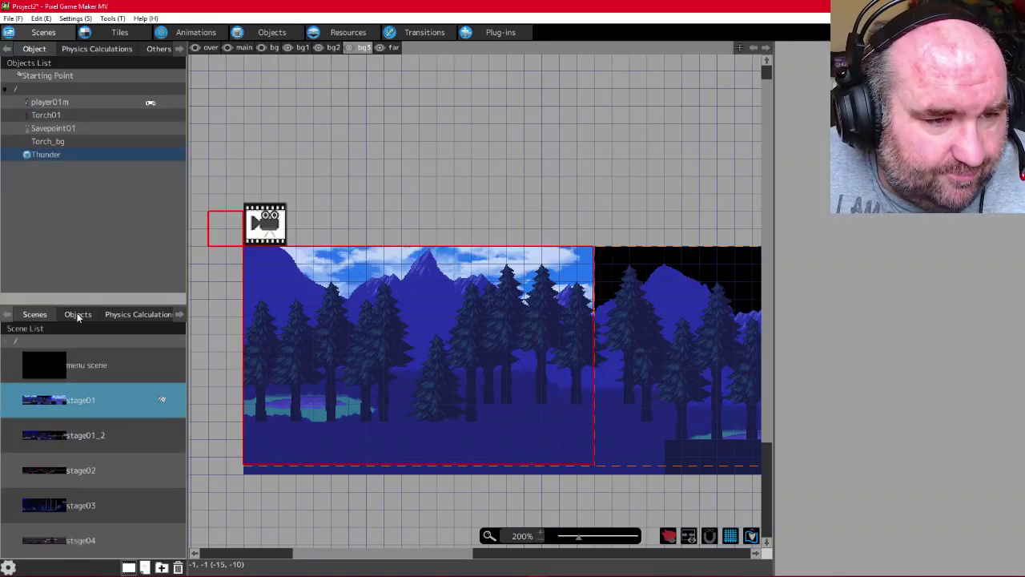
click(79, 315)
click(25, 314)
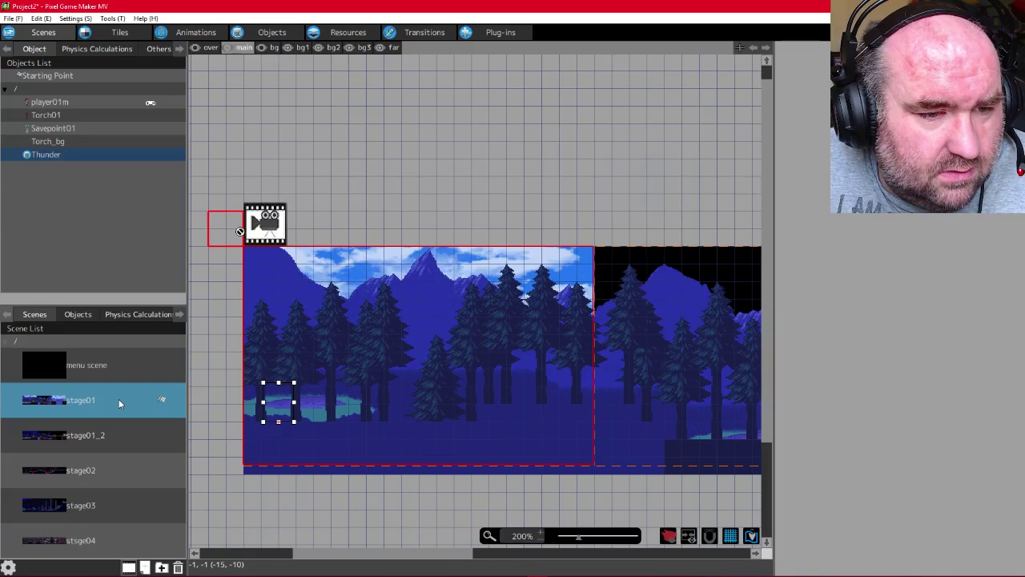
right_click(118, 402)
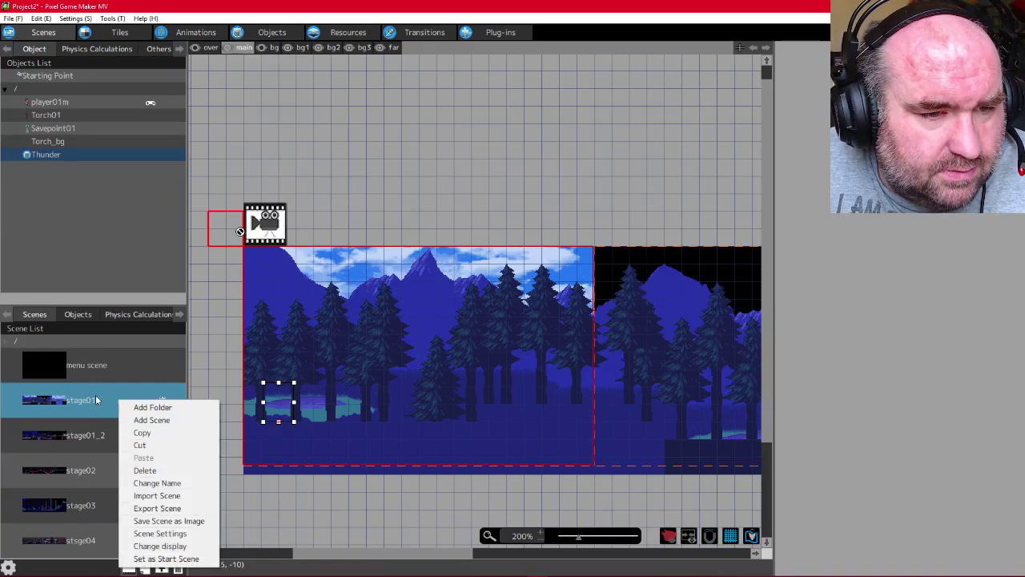
click(106, 400)
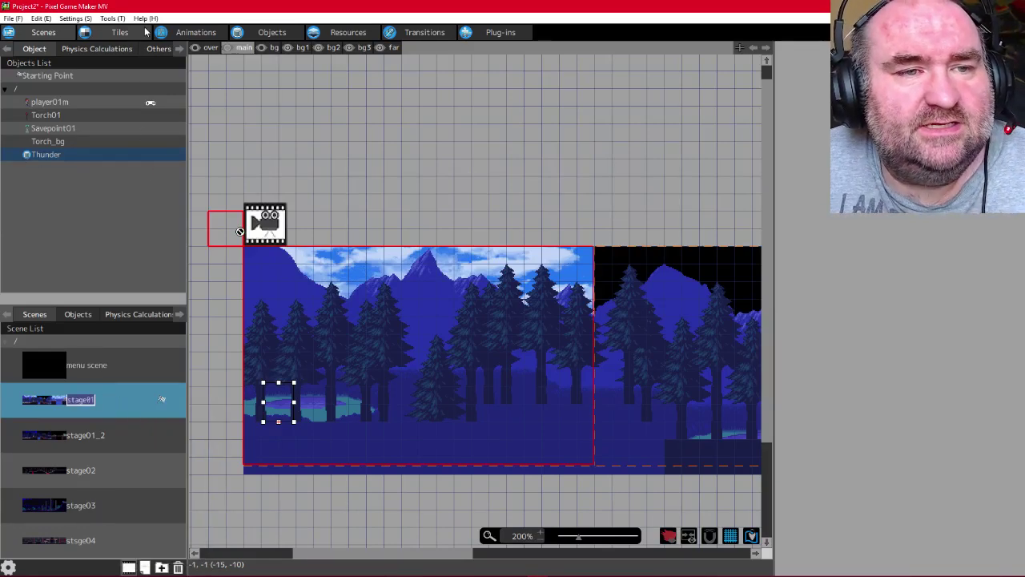
Look through the scene's placeable objects, other items and tiles, and find the sky background in the tile palette
click(163, 51)
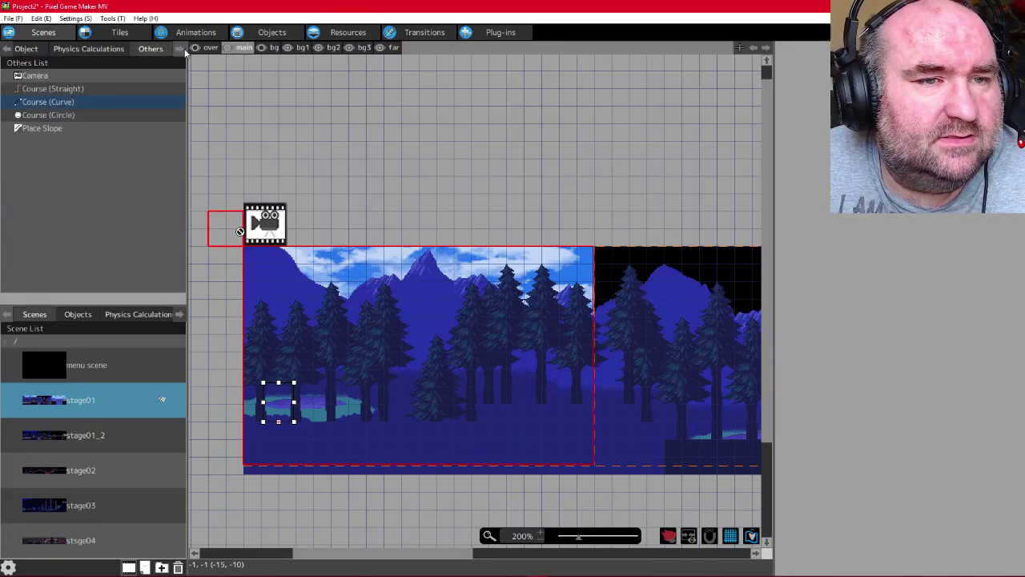
click(184, 50)
click(78, 53)
click(26, 51)
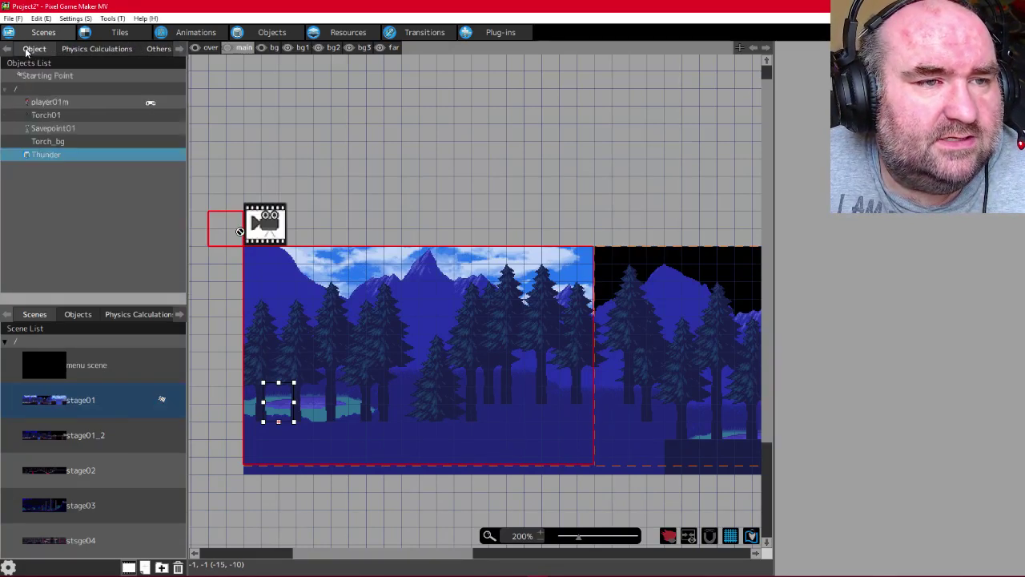
click(10, 50)
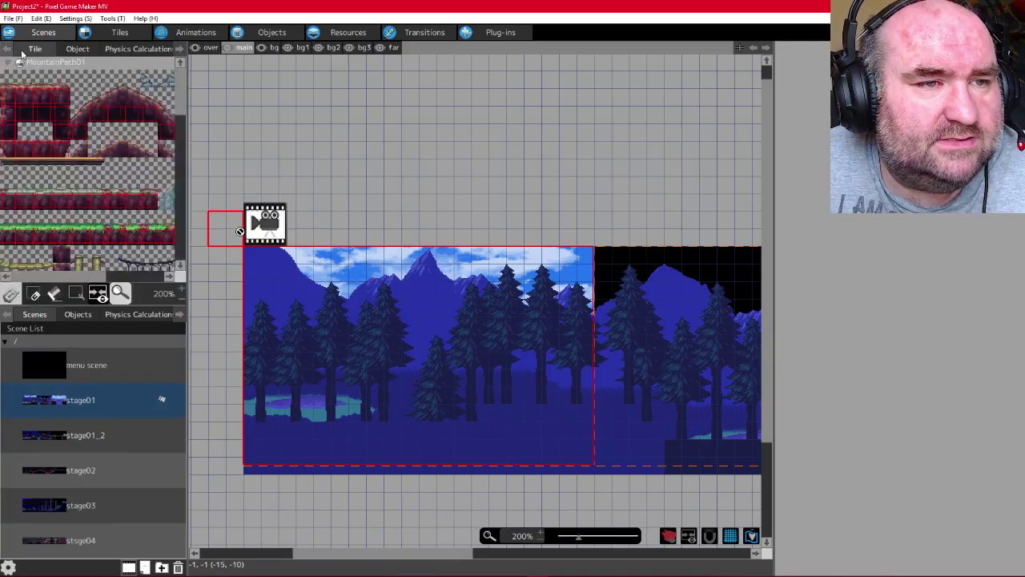
click(78, 50)
click(35, 50)
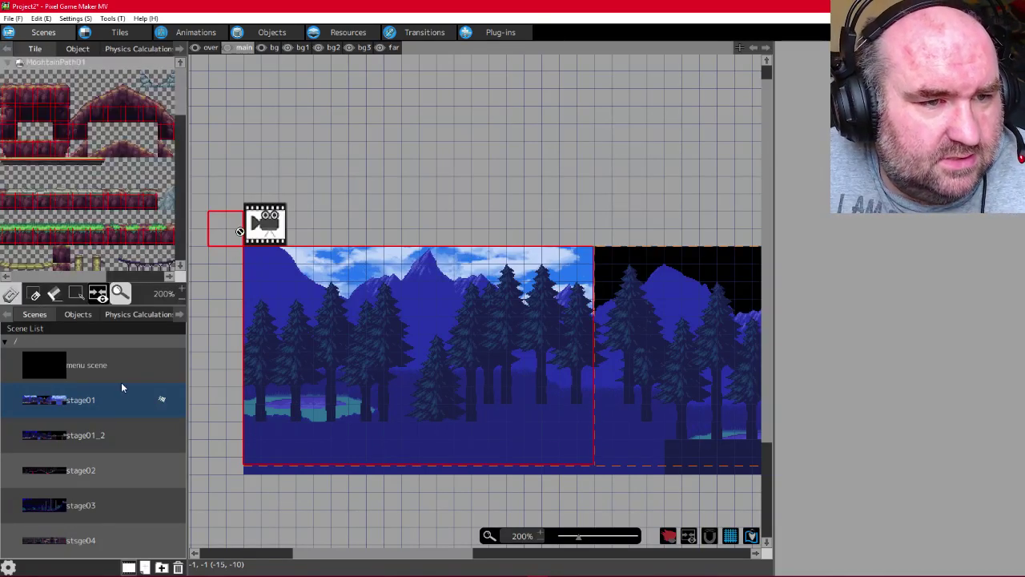
drag(185, 184, 181, 261)
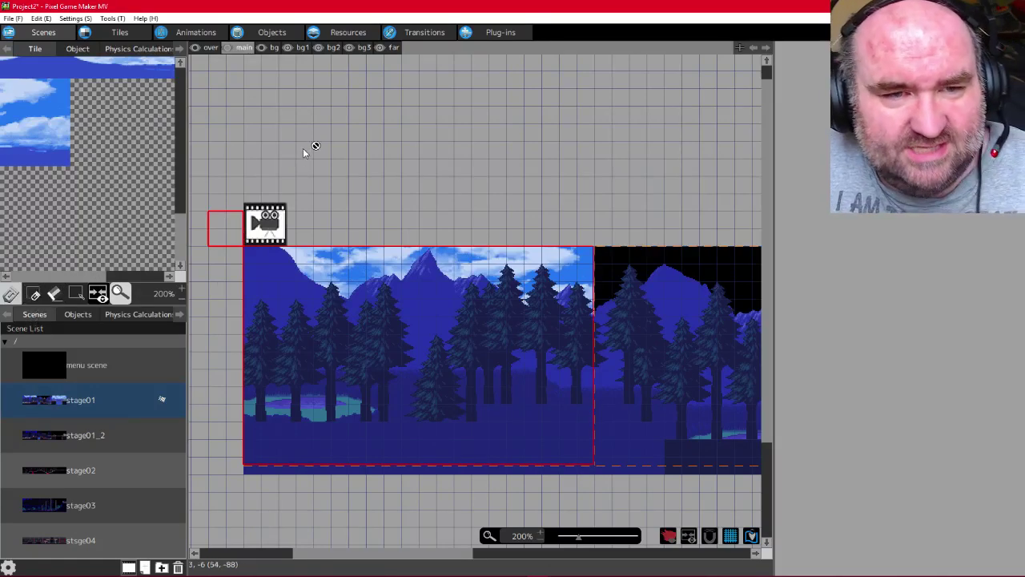
View the player01m object's action program, and preview the wait motion in its animation
click(259, 34)
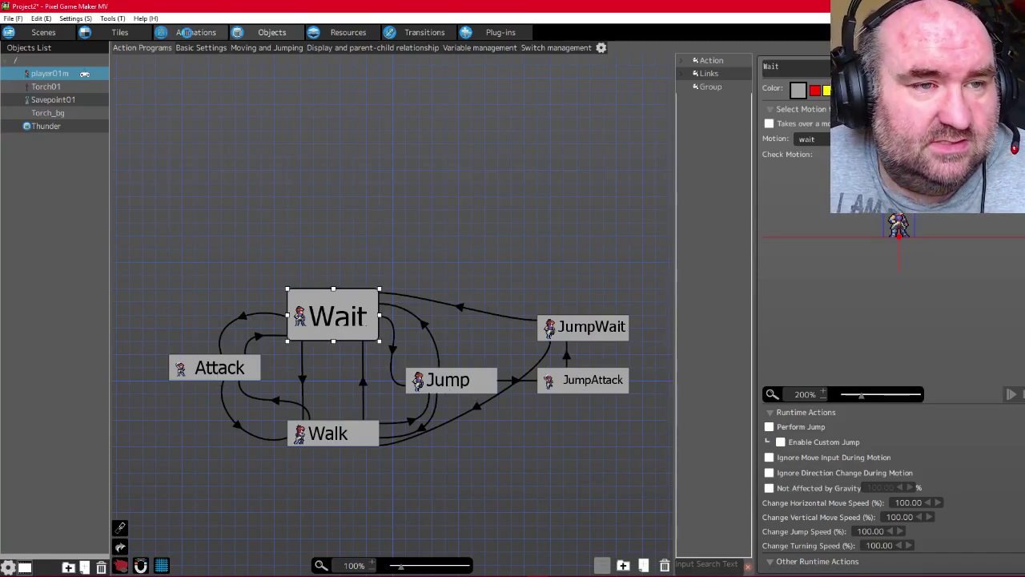
click(186, 32)
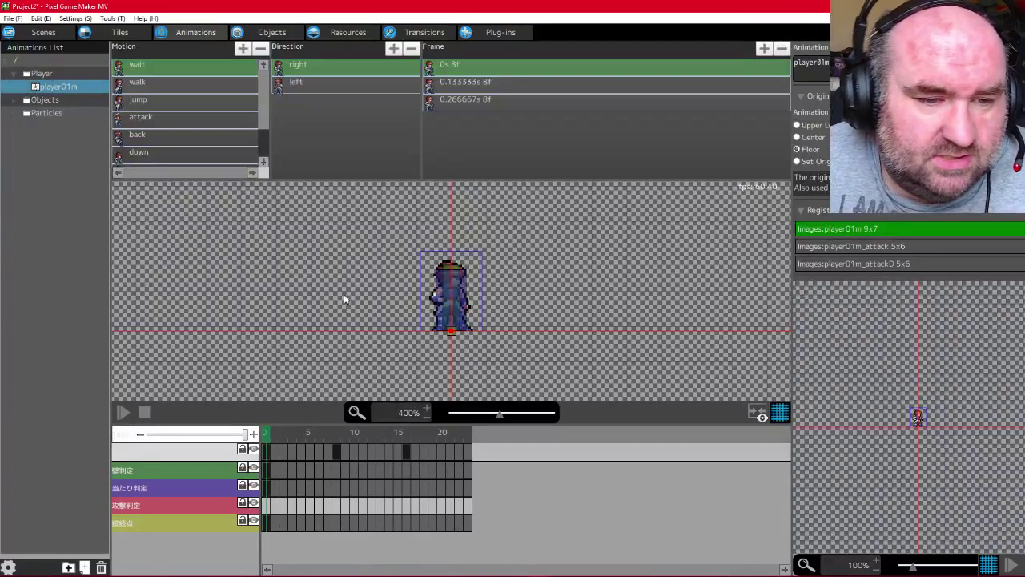
click(123, 413)
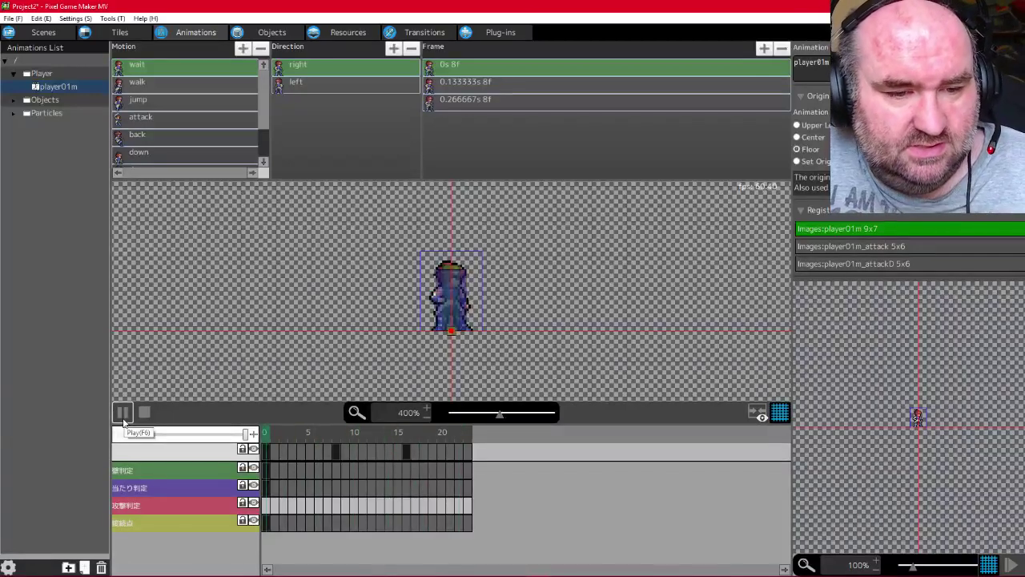
click(122, 413)
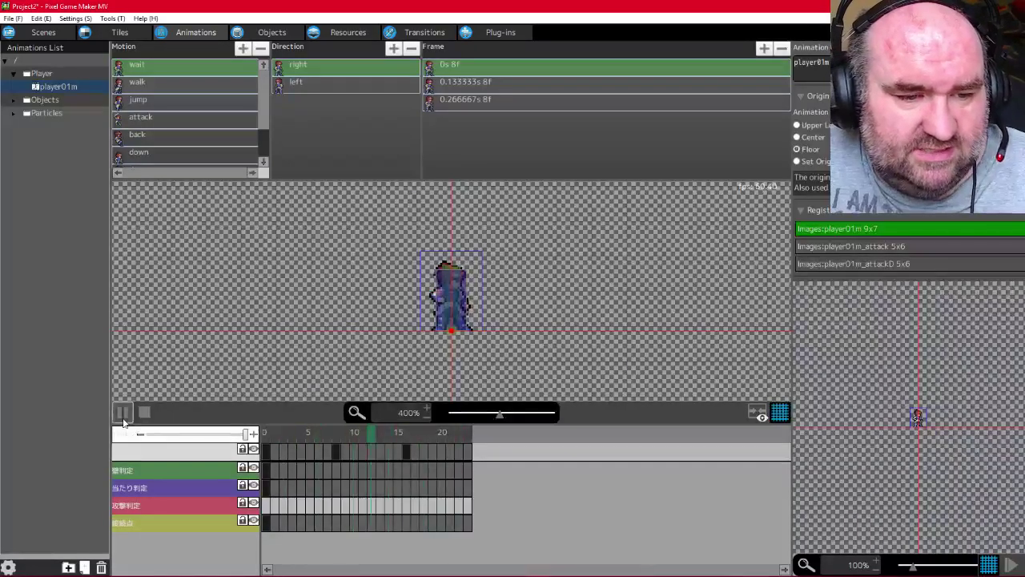
Examine the wall detection, hit detection, attack detection and connection point tracks of the wait motion's timeline
click(137, 474)
click(138, 495)
click(137, 511)
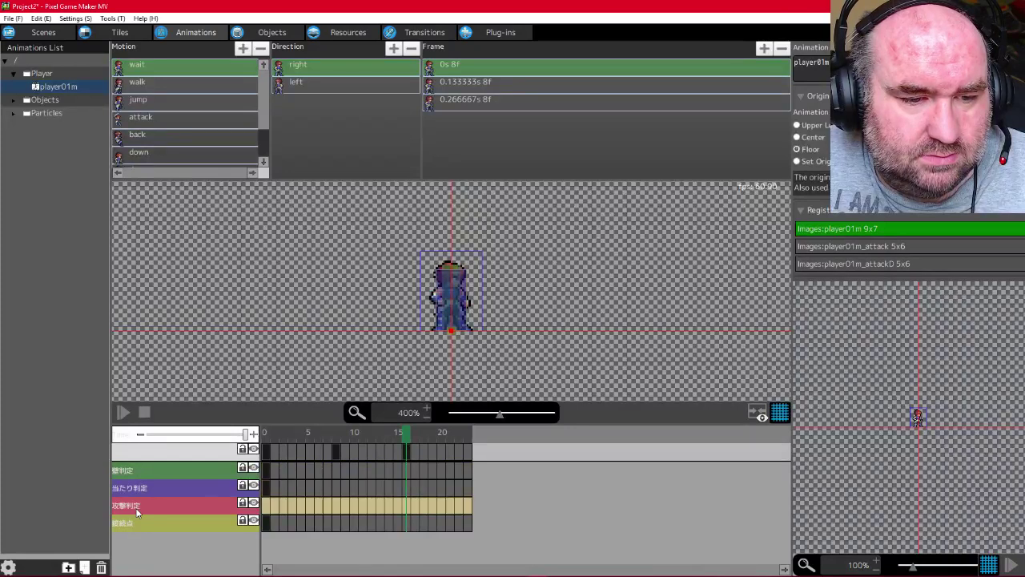
click(134, 526)
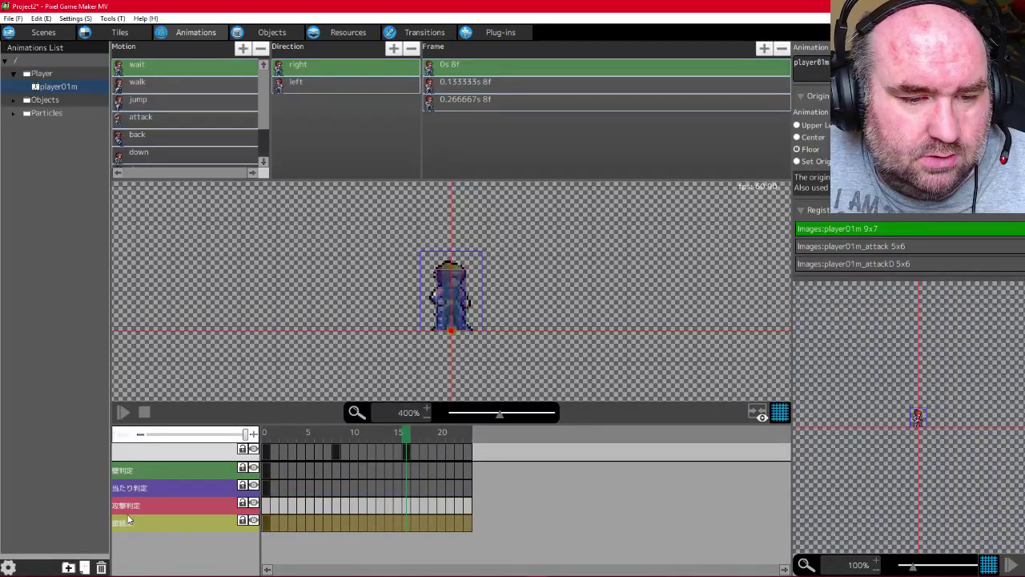
click(136, 508)
click(139, 491)
click(140, 476)
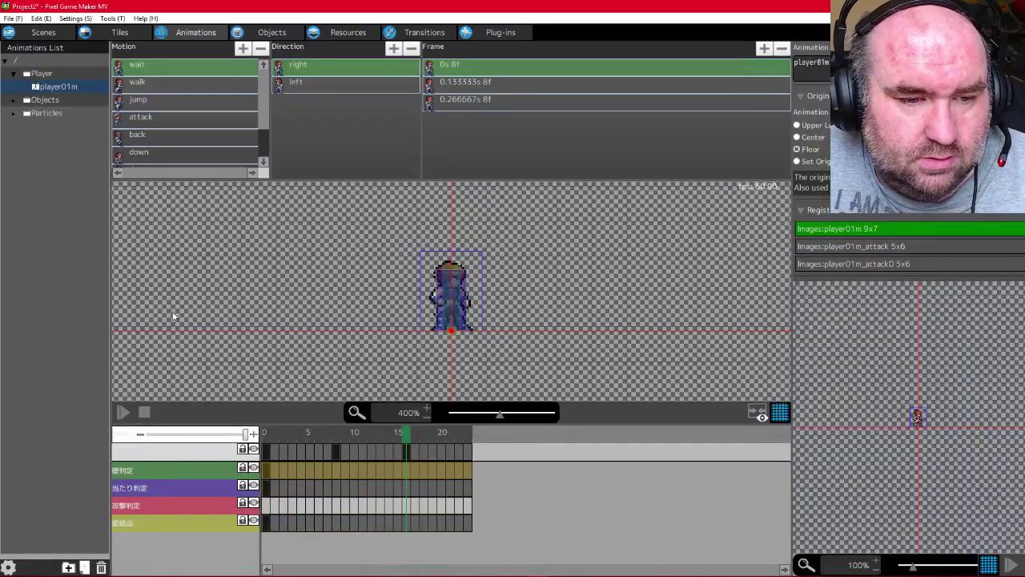
Play player01m's wait motion, compare it briefly with walk, and preview its right and left directions
click(123, 412)
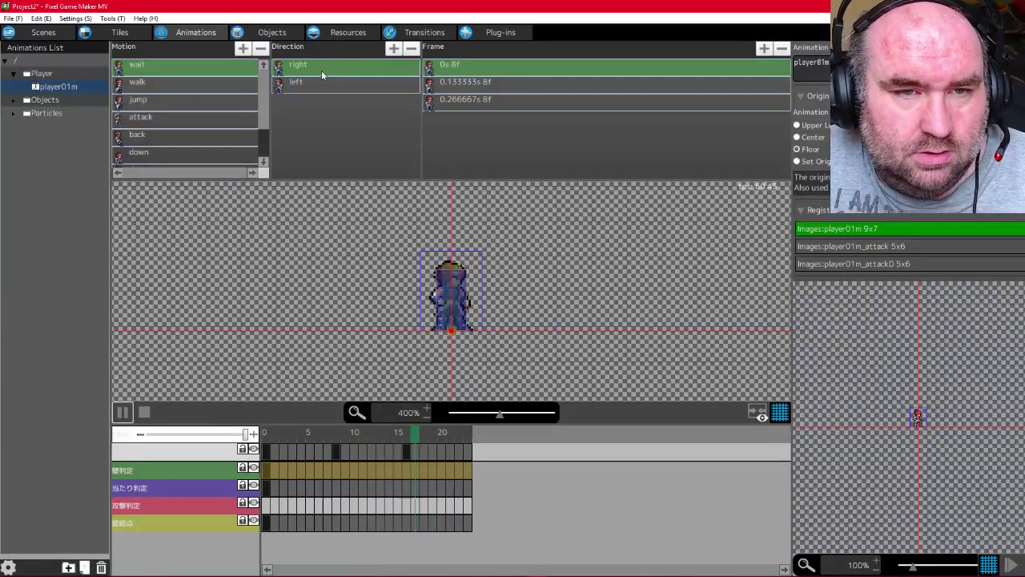
click(162, 81)
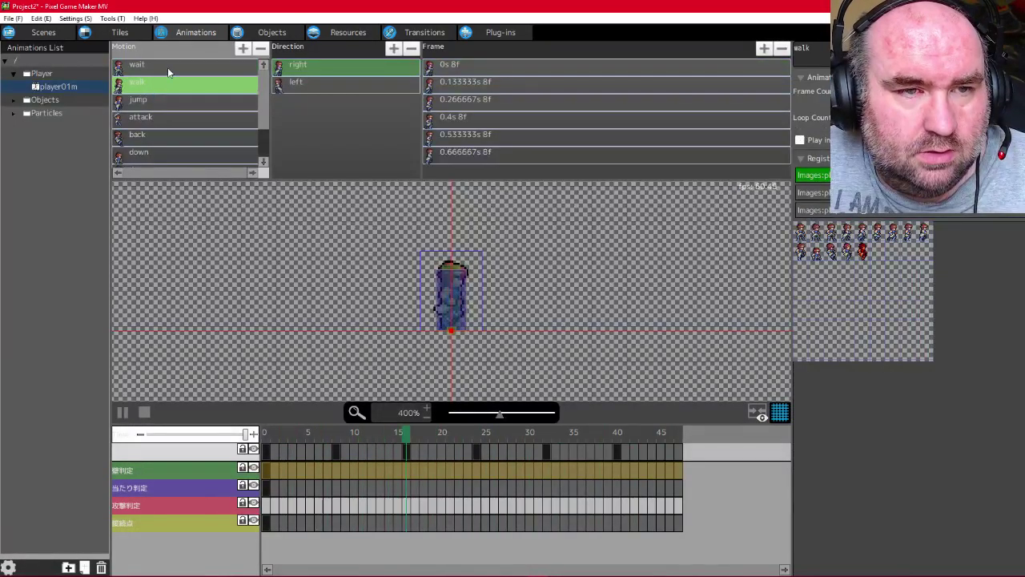
click(168, 64)
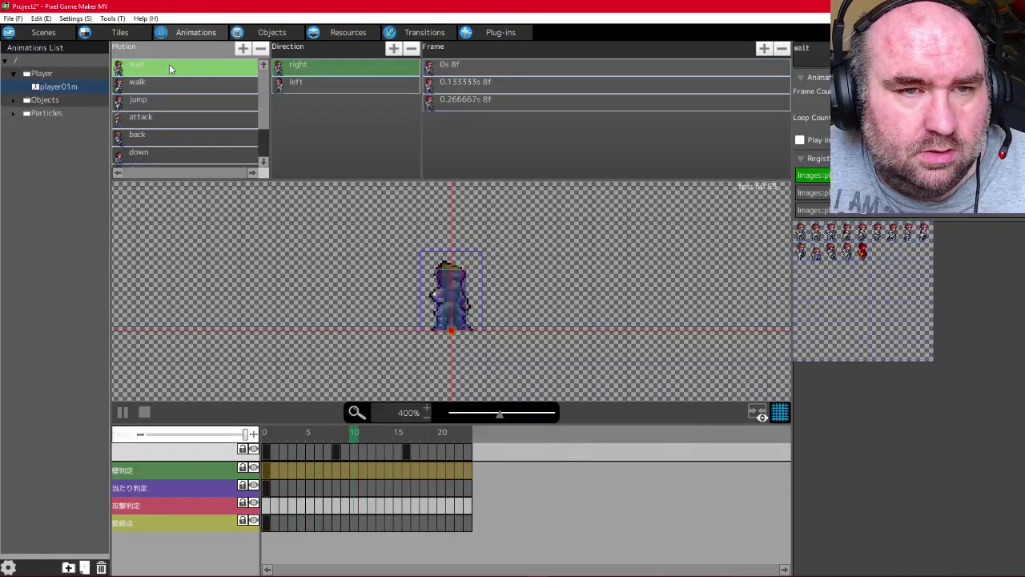
click(311, 85)
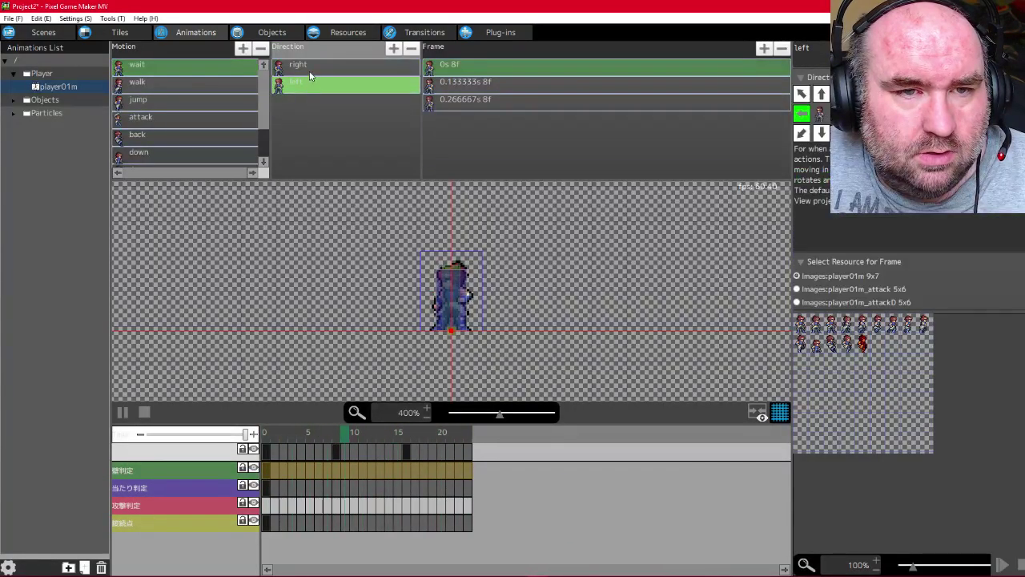
click(311, 71)
click(312, 85)
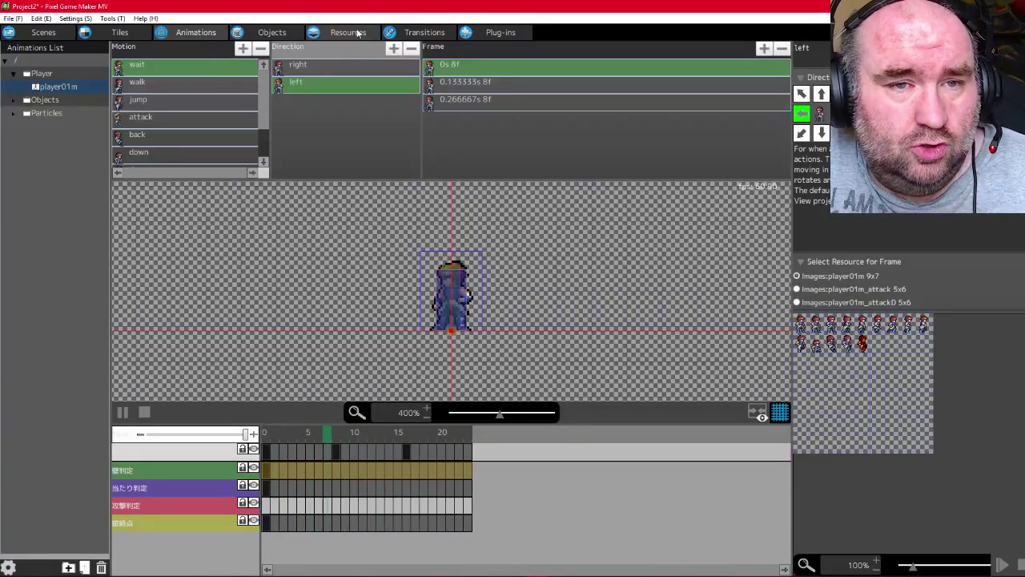
Preview player01m's walk motion in both left and right directions, and check the frames that make it up
click(165, 81)
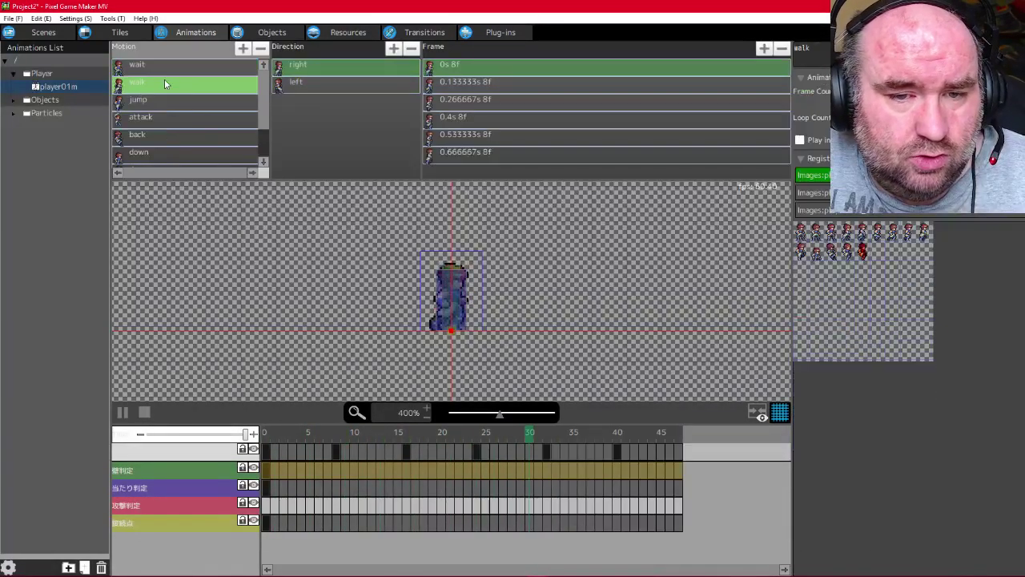
click(332, 89)
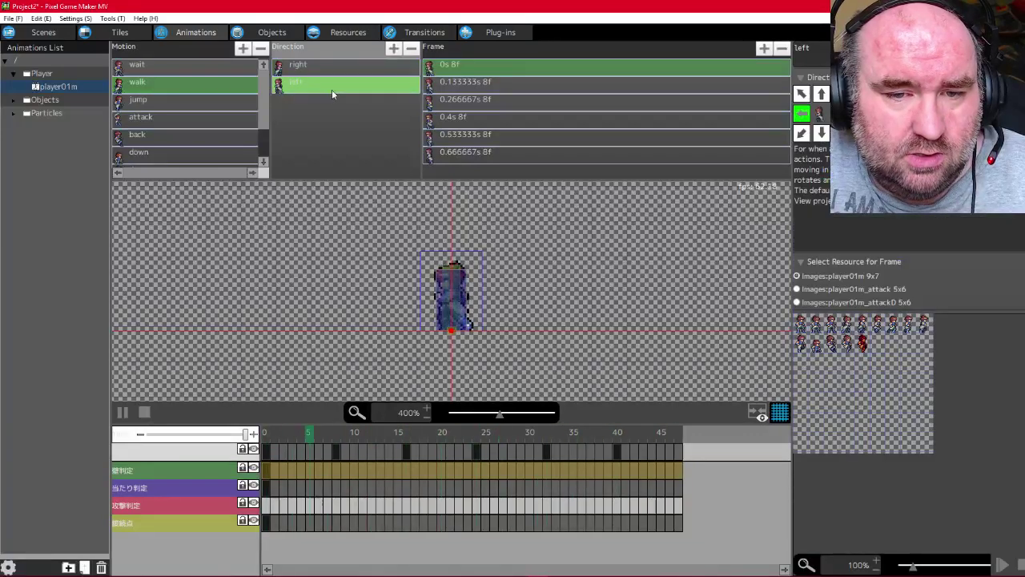
click(332, 65)
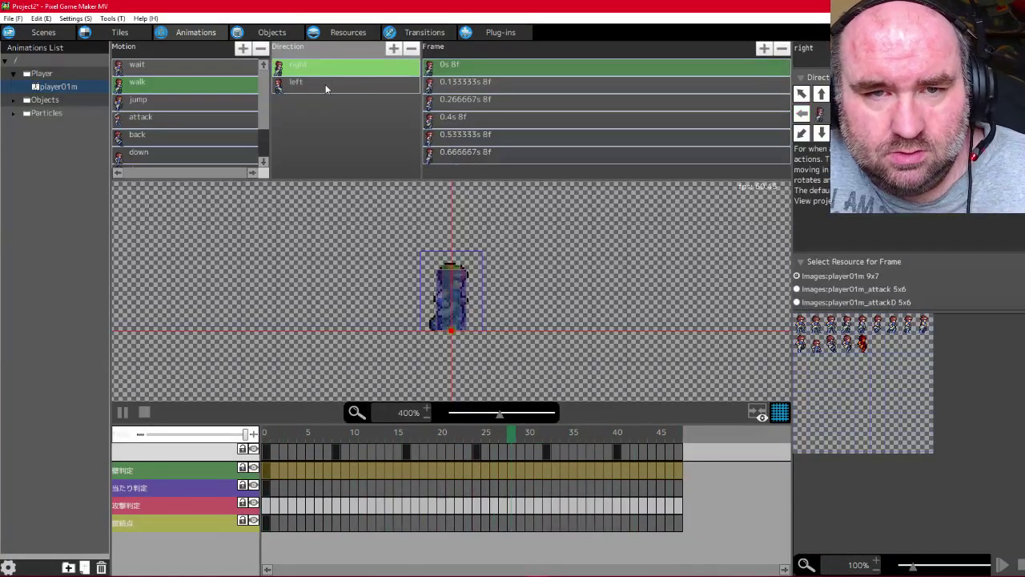
click(325, 84)
click(446, 67)
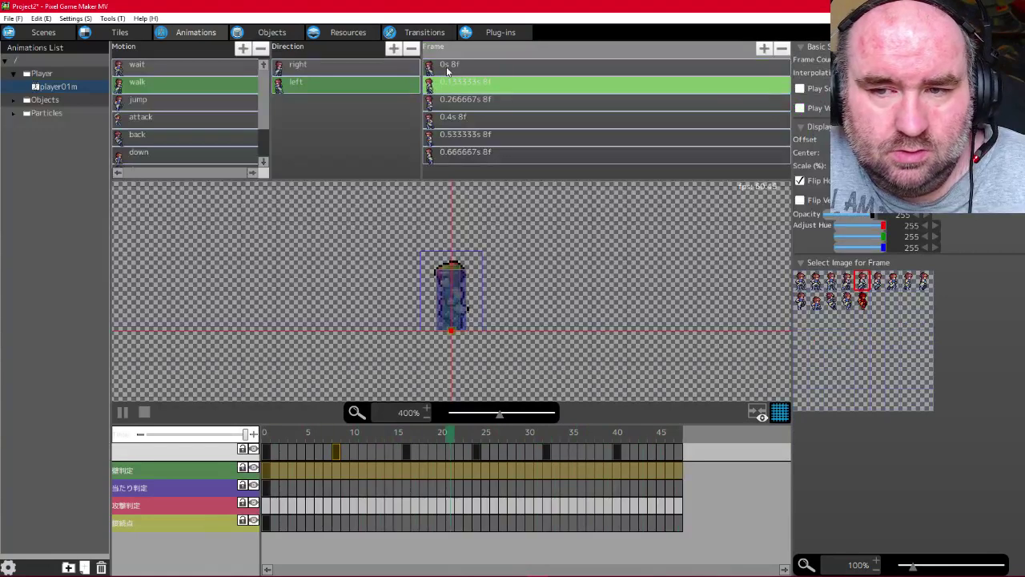
click(328, 68)
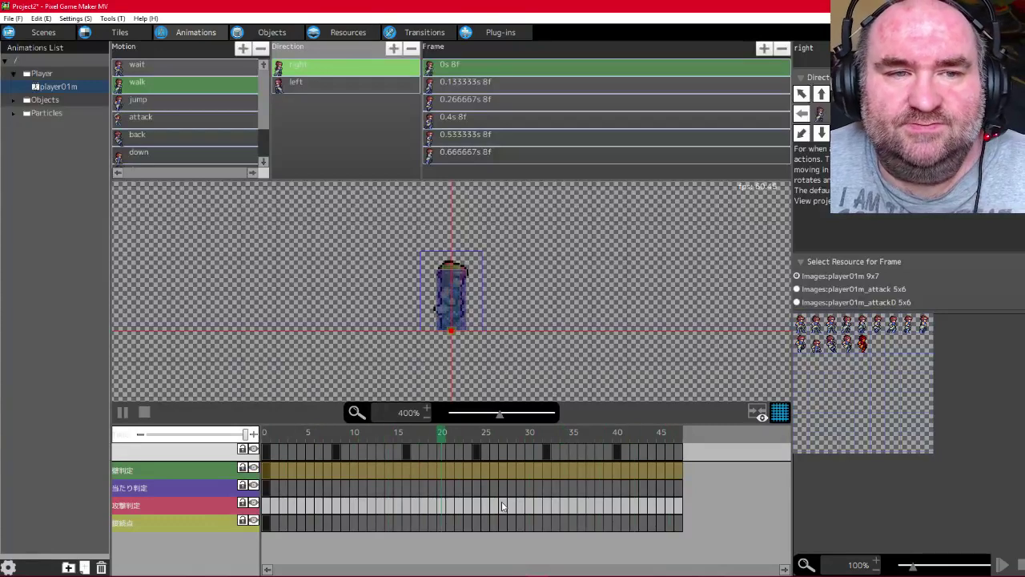
Return to the stage01 scene, widen the tile palette and scene list area, and look through the tiles down to the sky
click(43, 32)
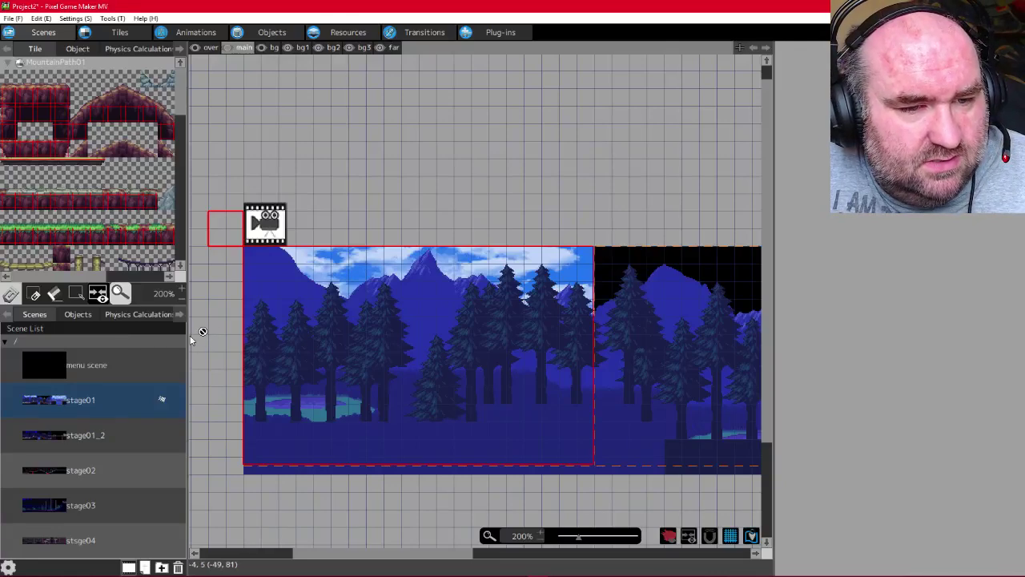
drag(188, 332, 304, 327)
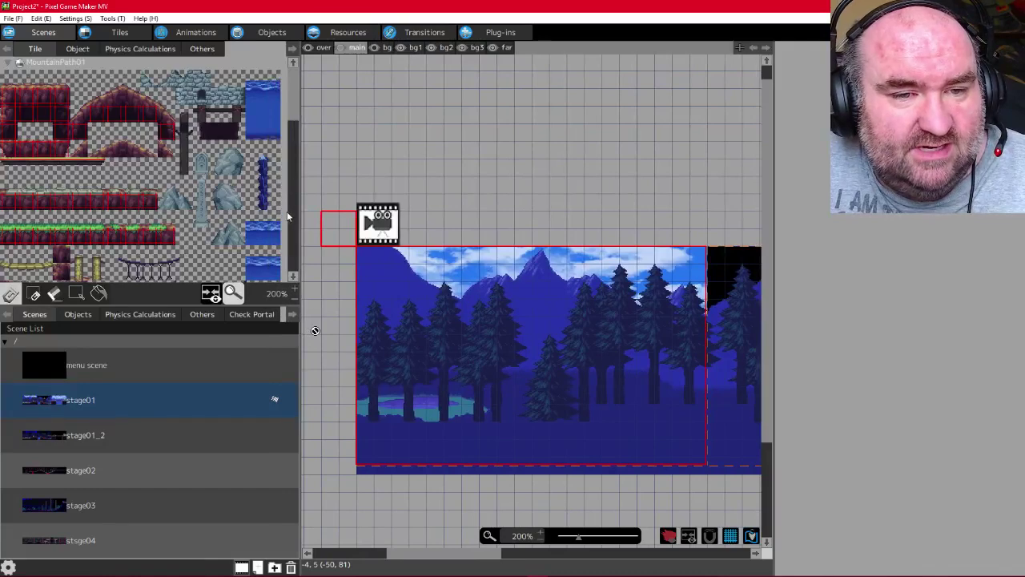
scroll(292, 221, down, 3)
drag(292, 220, 305, 265)
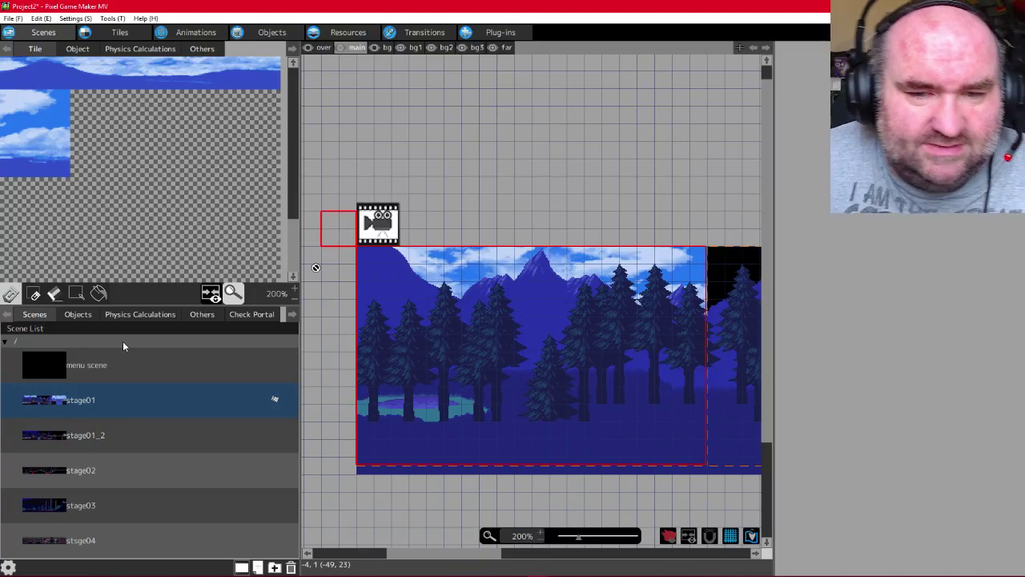
Briefly view the stage01_2 scene, and return to stage01 with its main layer selected
click(104, 444)
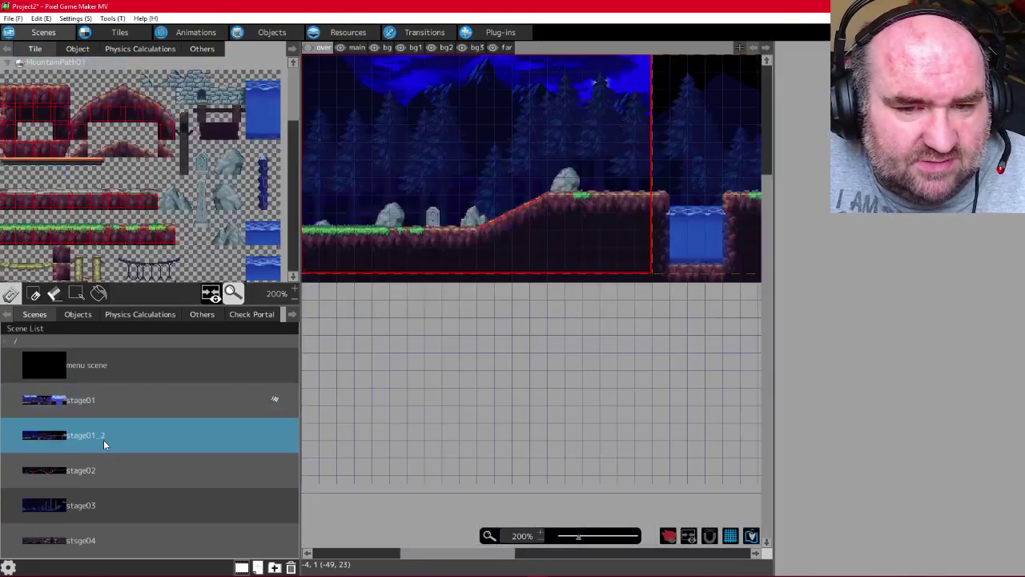
click(129, 400)
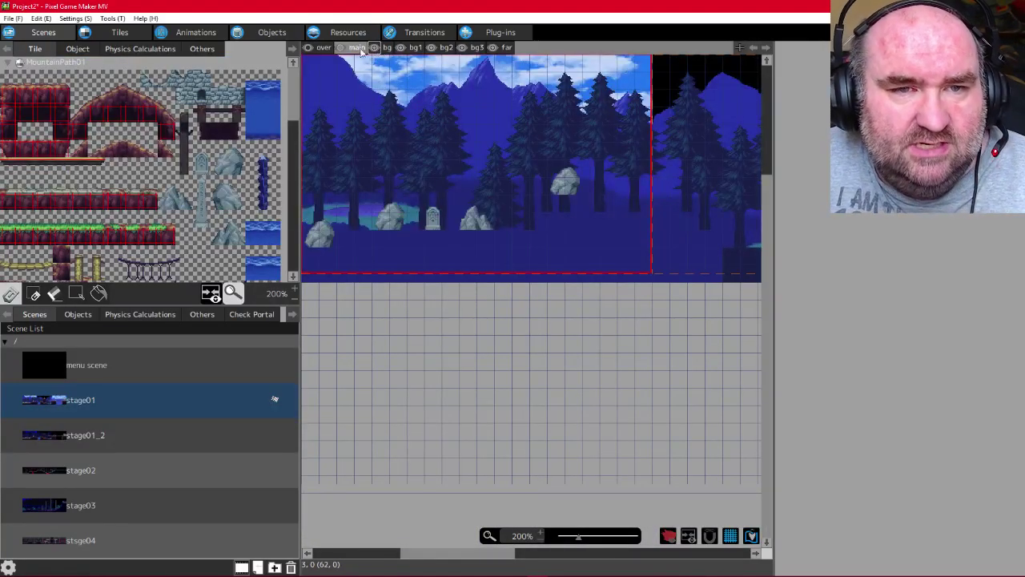
click(339, 50)
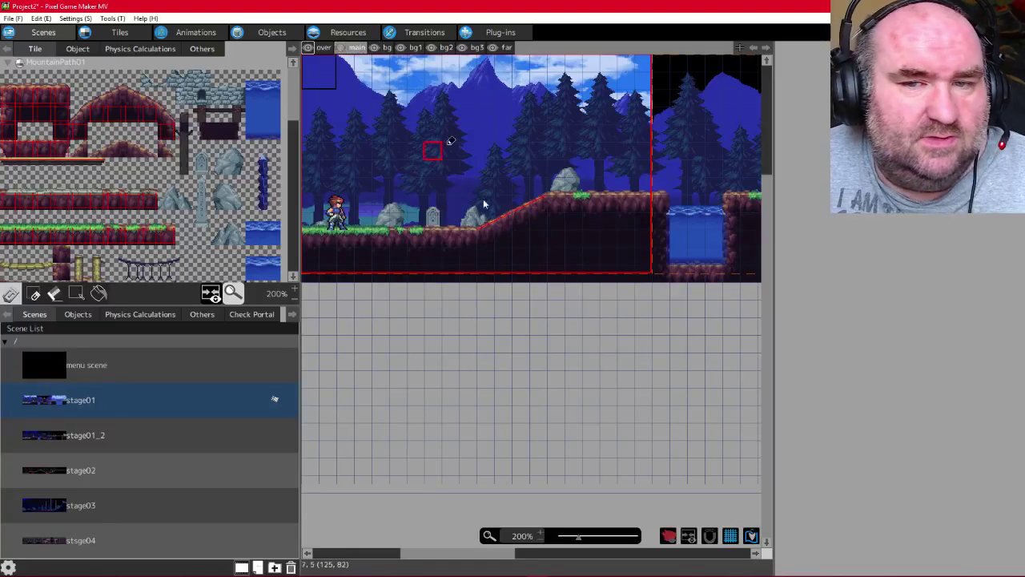
scroll(502, 227, up, 3)
scroll(484, 357, down, 1)
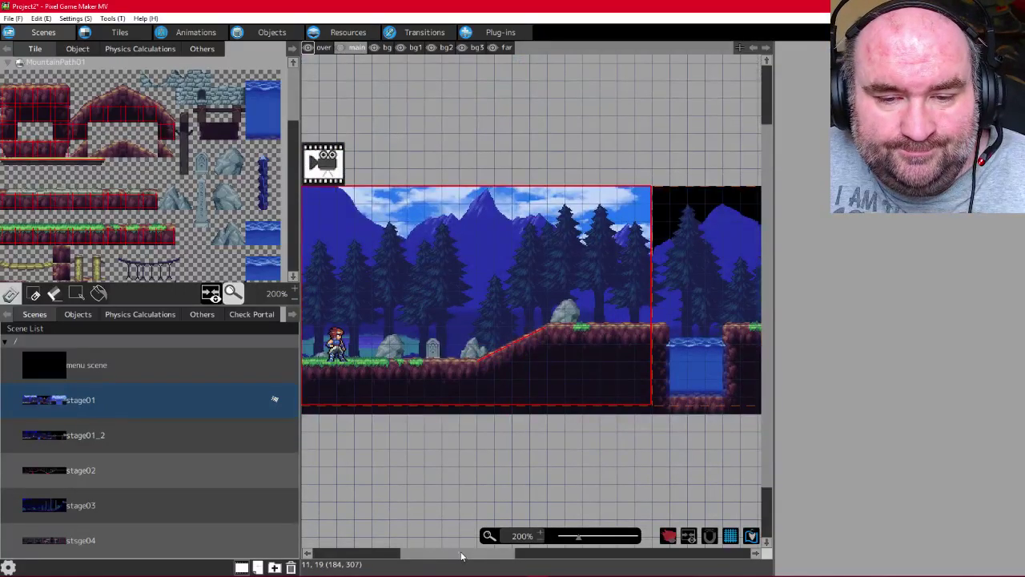
Survey the stage01 scene along its length, and view all of it at 50% zoom
drag(460, 555, 571, 552)
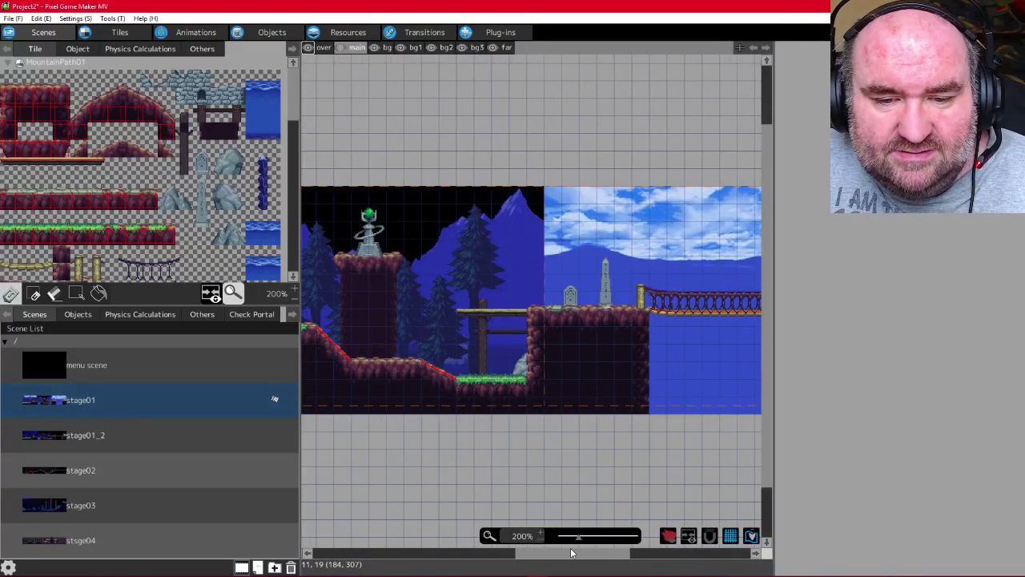
scroll(553, 490, down, 2)
scroll(553, 491, up, 2)
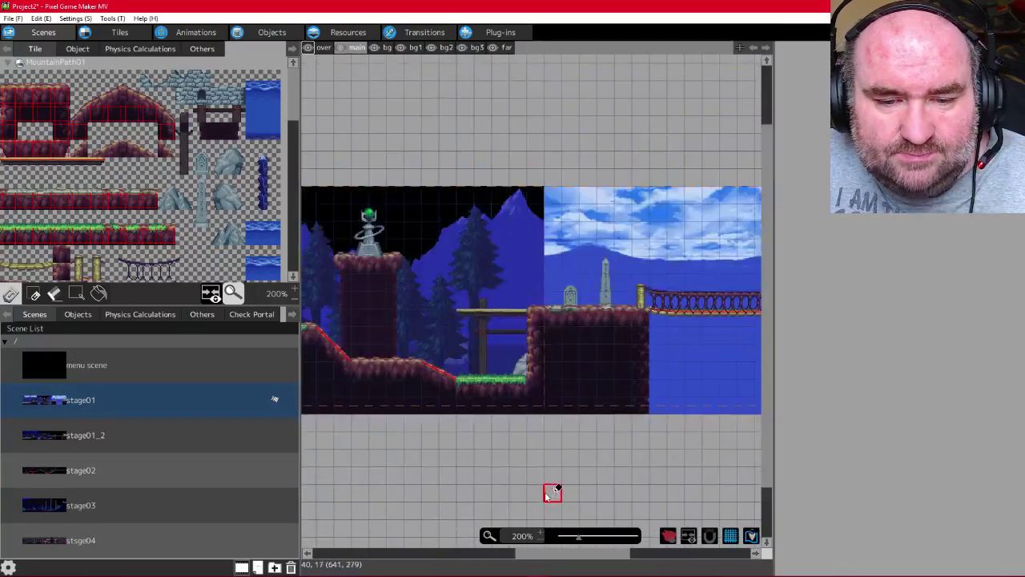
click(538, 543)
click(538, 543)
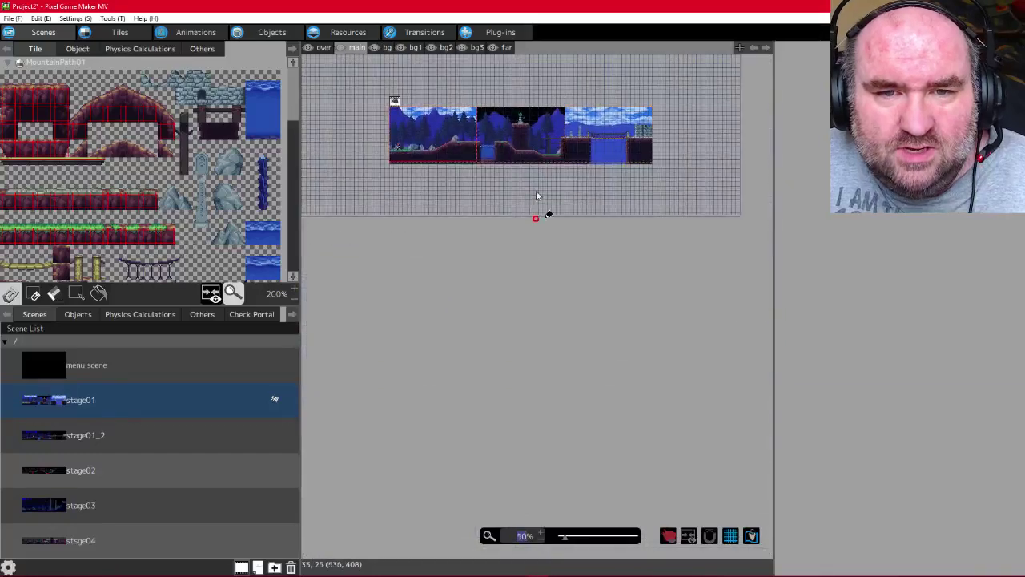
scroll(536, 195, up, 3)
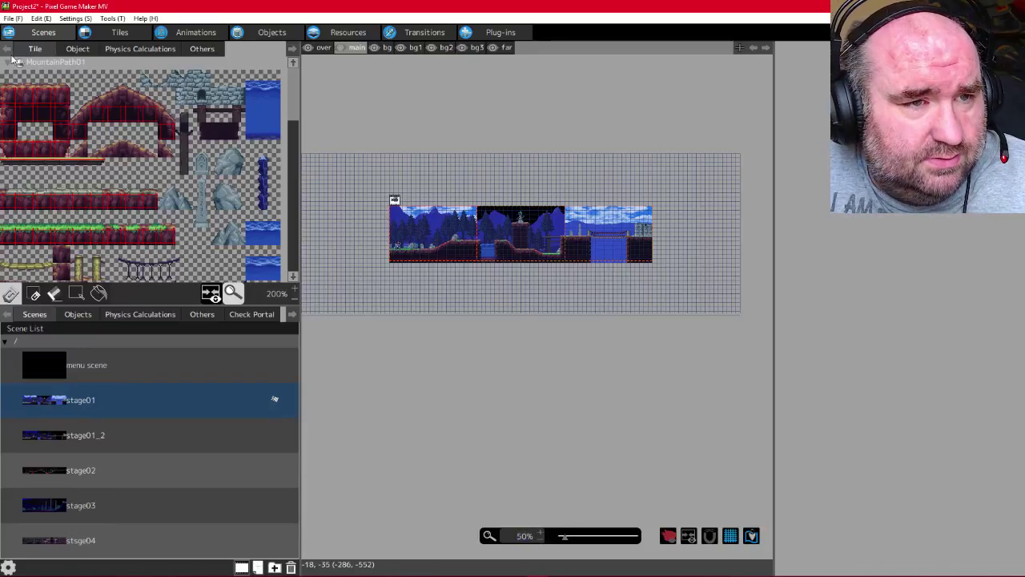
Open the scene settings of stage01 and enlarge the settings window to fill the screen
click(35, 315)
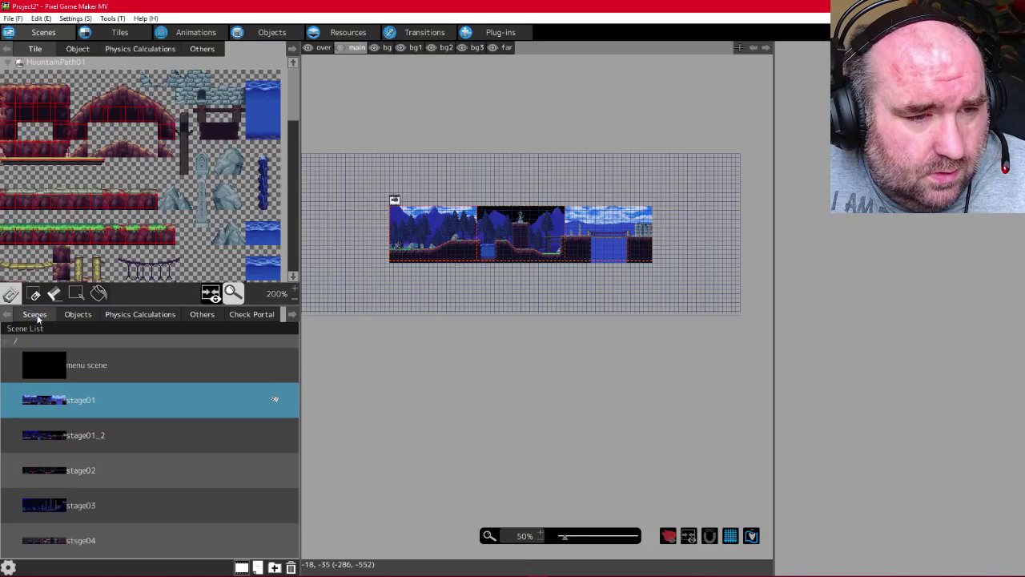
right_click(134, 408)
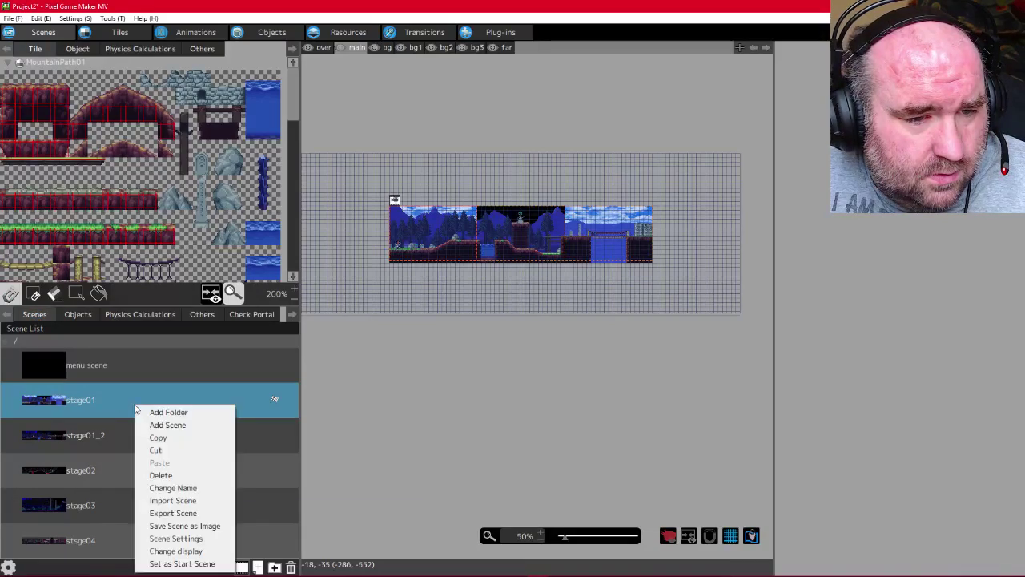
click(162, 538)
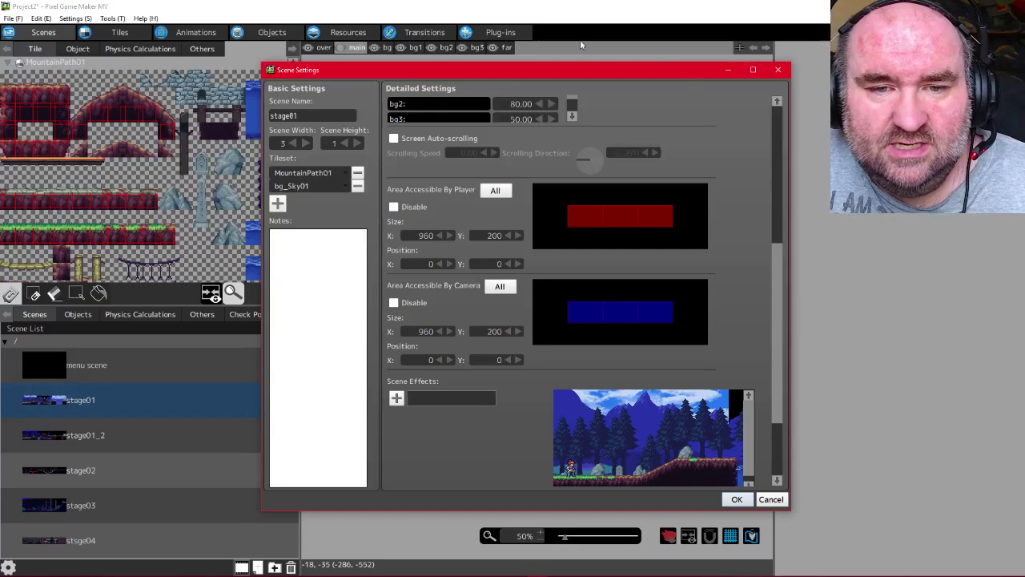
drag(571, 84, 513, 118)
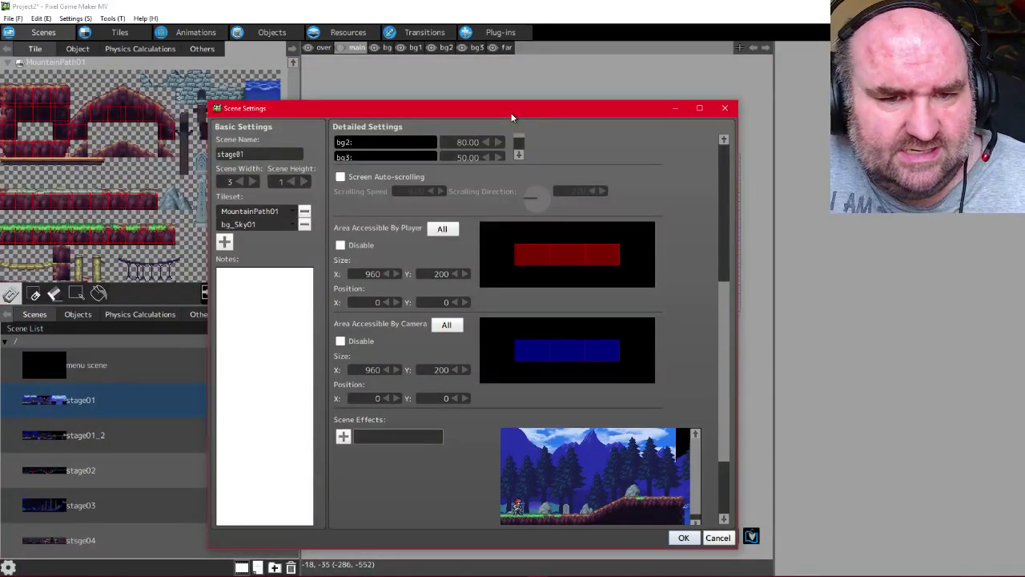
drag(513, 118, 645, 89)
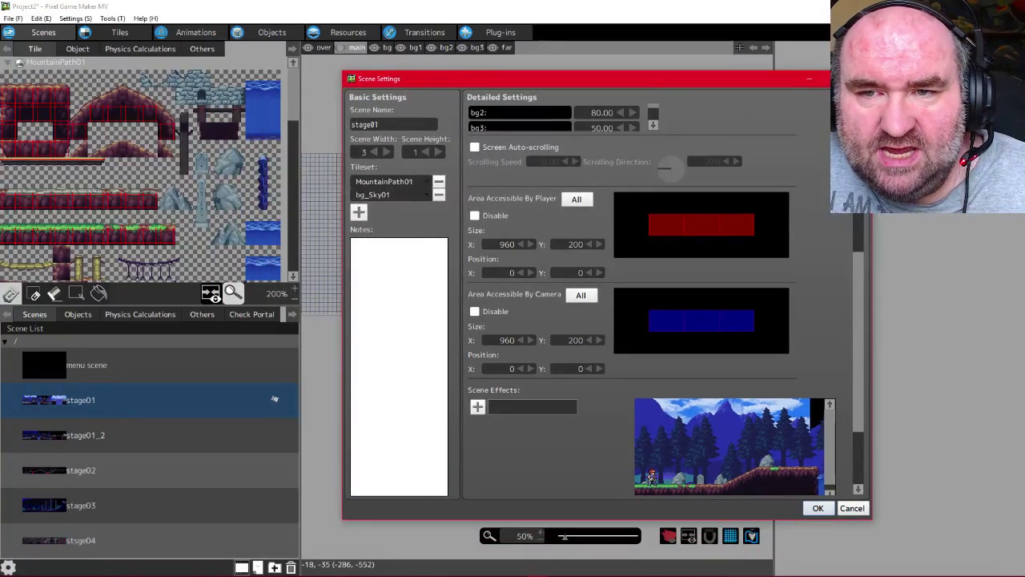
click(834, 79)
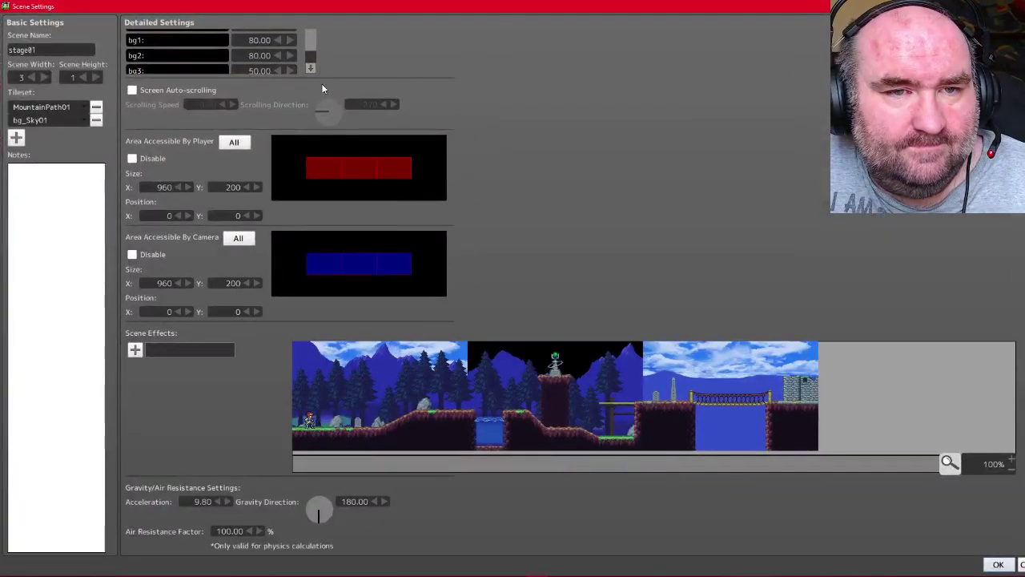
Examine stage01's background settings, layer scrolling speeds and the areas accessible by player and camera
scroll(312, 45, down, 1)
scroll(314, 42, up, 1)
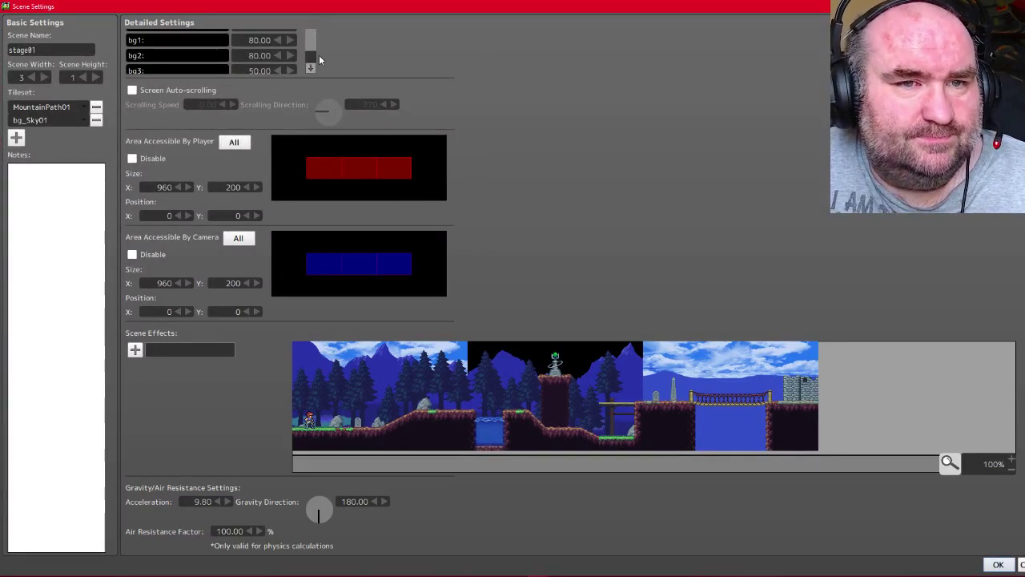
scroll(319, 54, up, 3)
scroll(413, 151, up, 5)
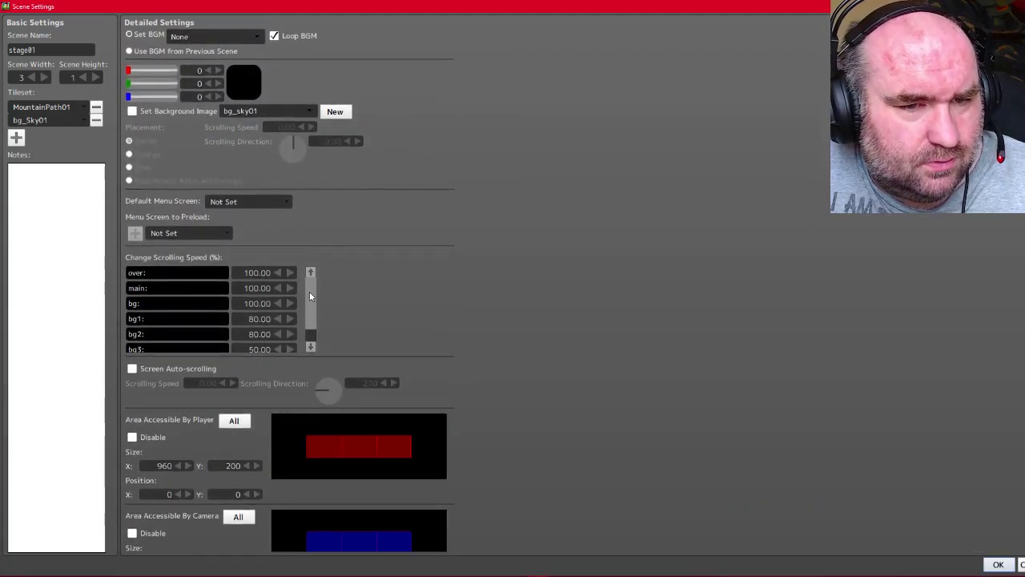
scroll(310, 305, down, 1)
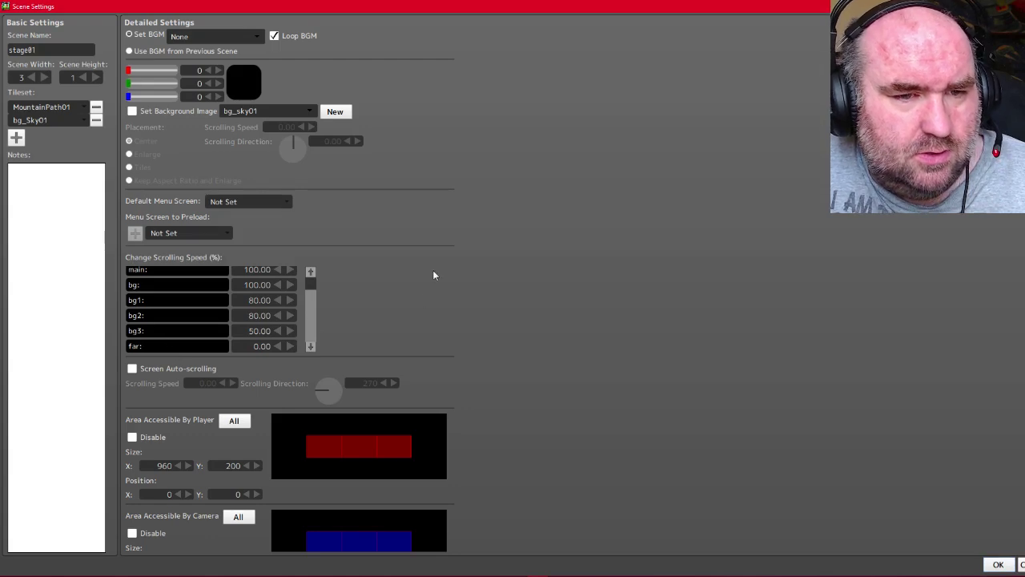
scroll(581, 291, down, 2)
scroll(577, 304, down, 5)
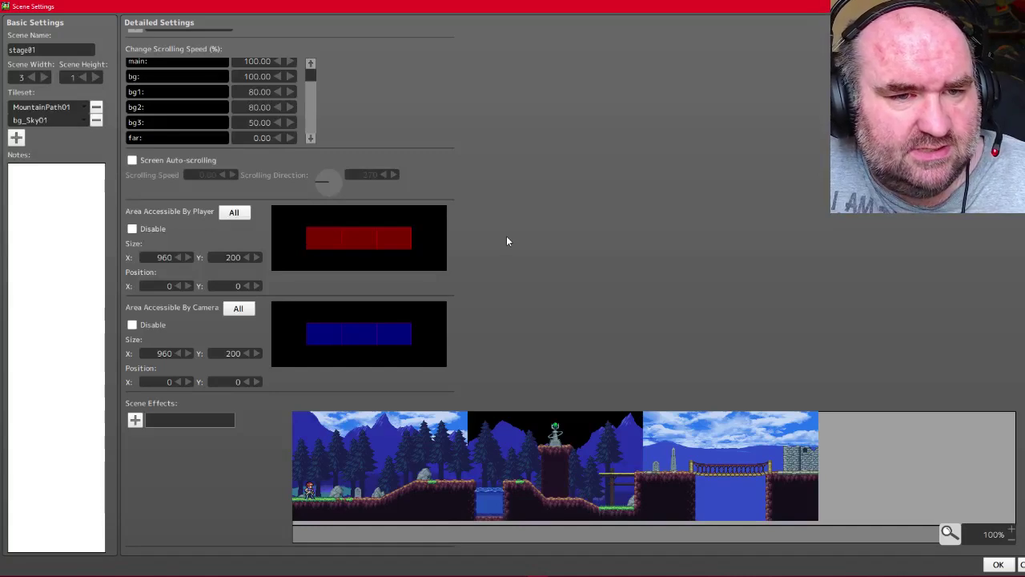
Set stage01's scene width to 7 and apply the scene settings
click(44, 78)
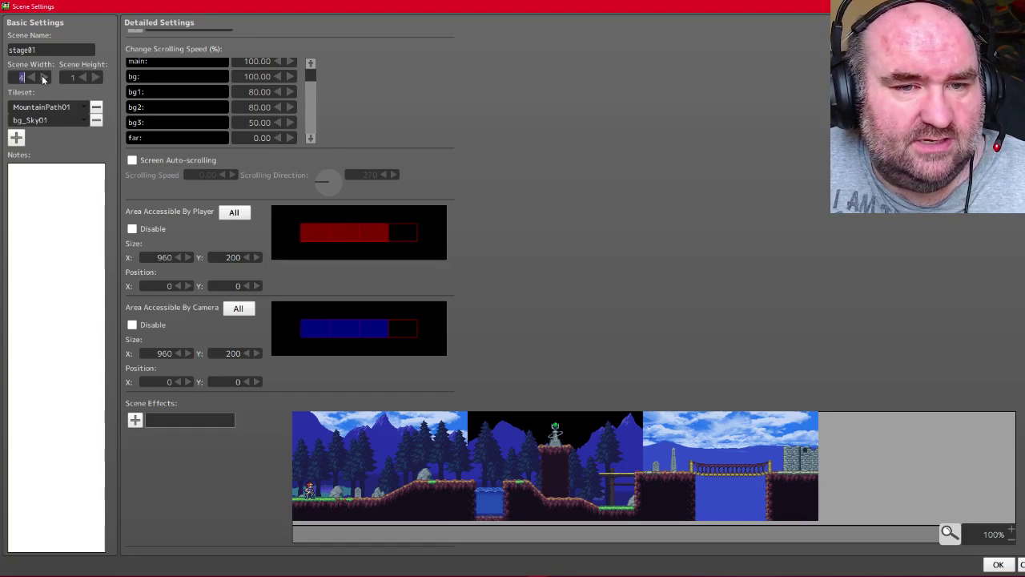
click(44, 77)
click(44, 78)
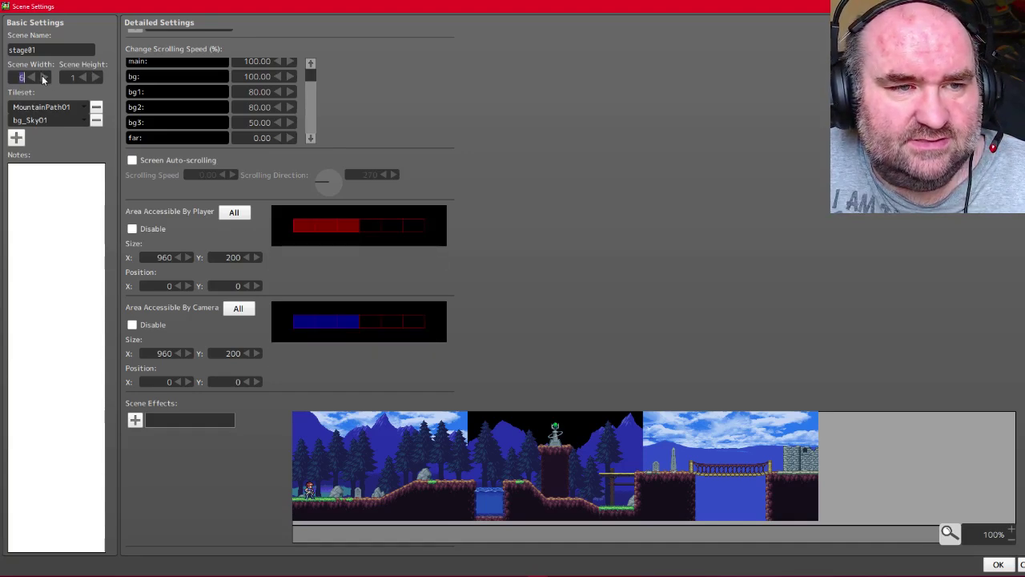
click(44, 78)
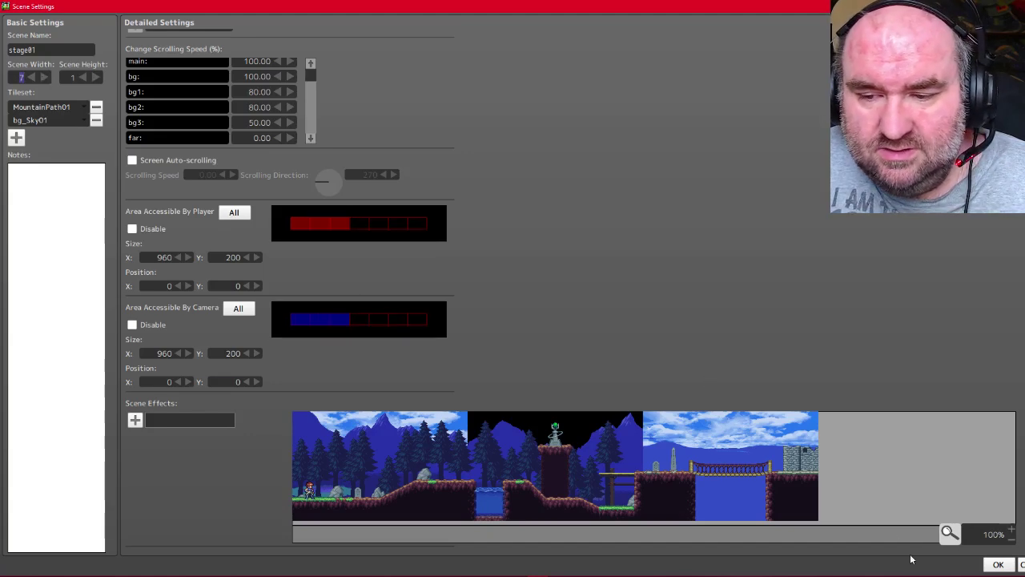
click(998, 564)
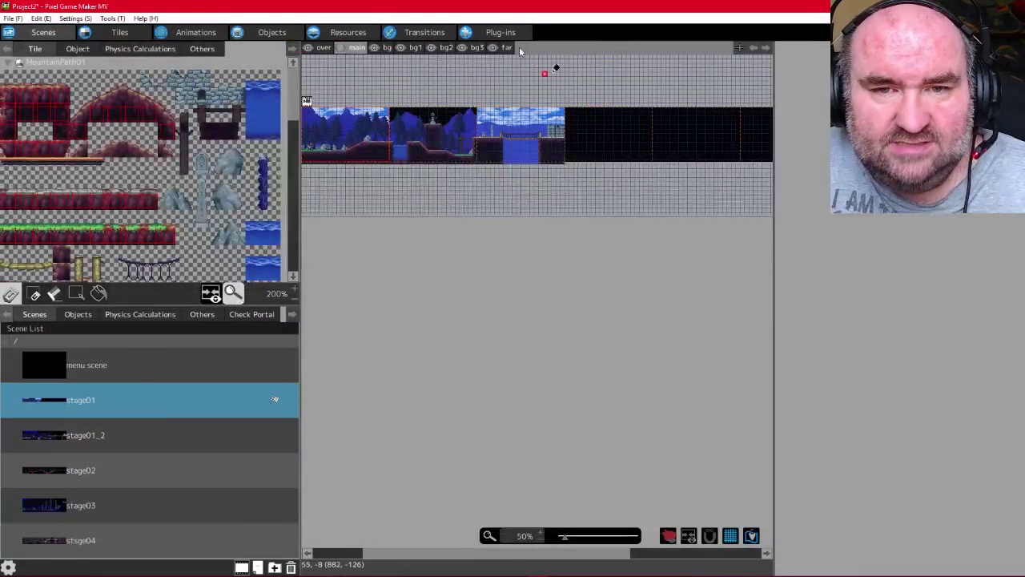
Inspect the empty area added to stage01 beyond the castle wall, at 200% zoom
scroll(585, 100, up, 1)
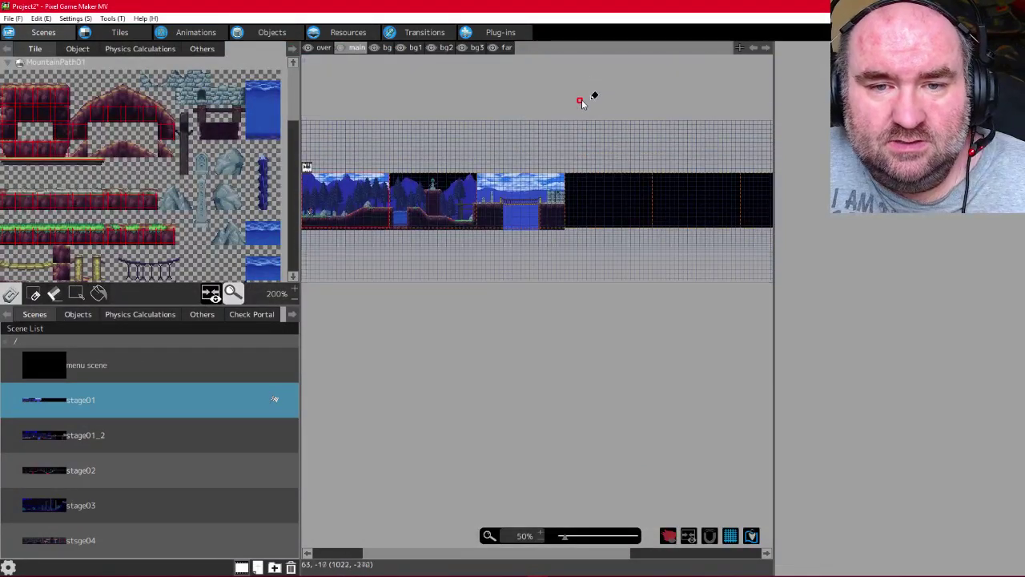
scroll(582, 102, down, 1)
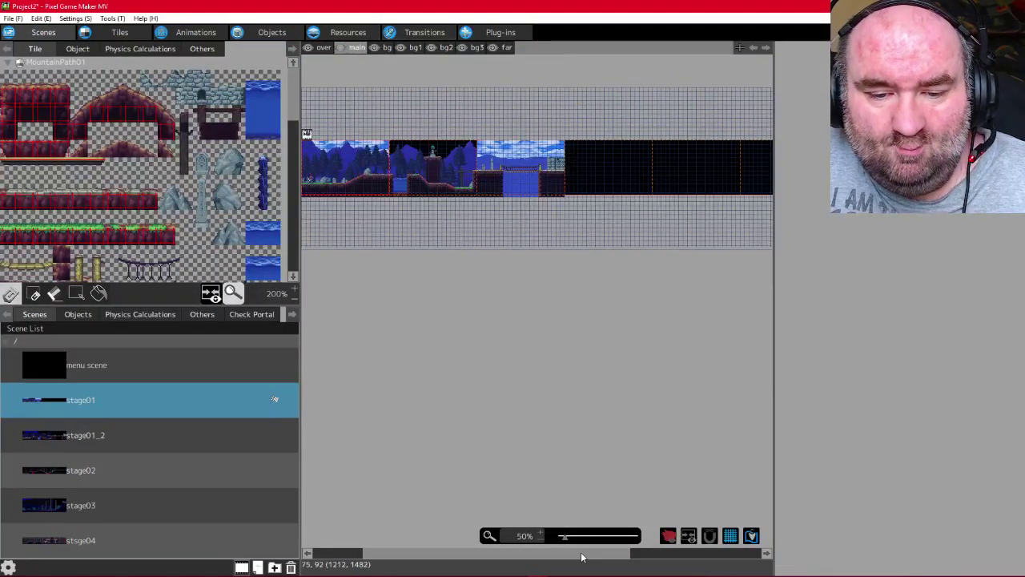
click(541, 533)
click(543, 533)
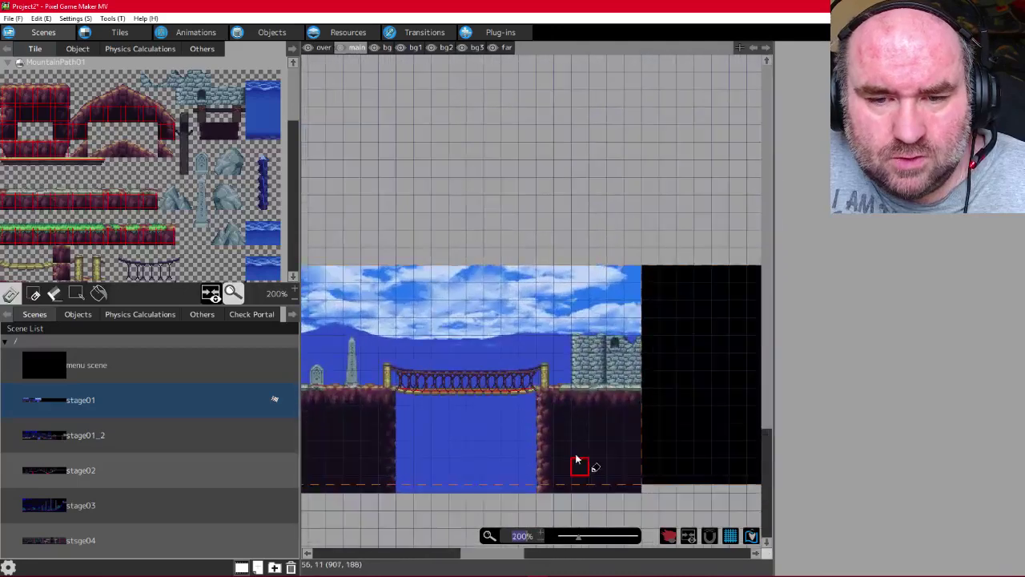
scroll(577, 459, down, 1)
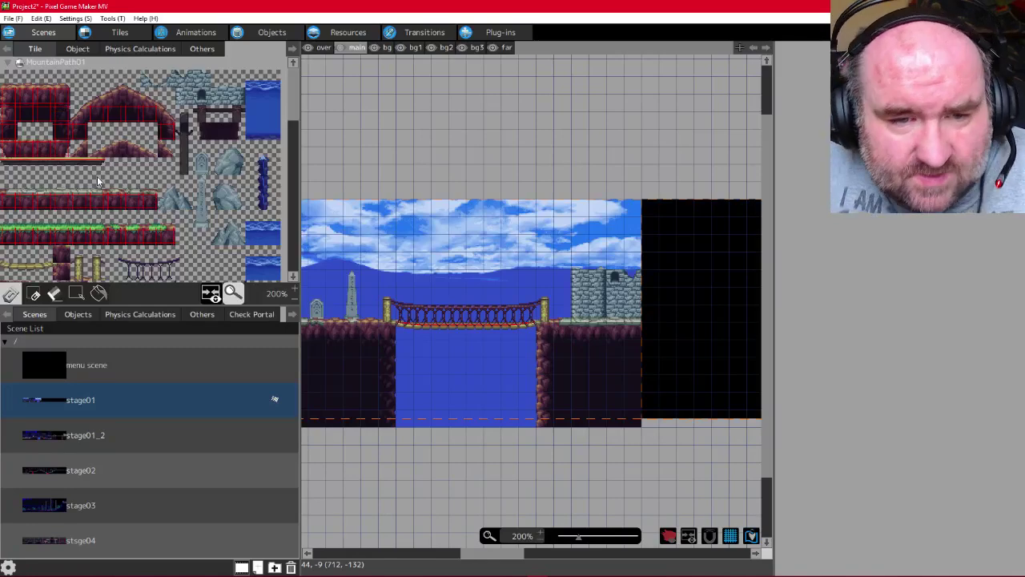
mouse_move(489, 558)
mouse_down()
mouse_move(368, 558)
mouse_move(502, 551)
mouse_up()
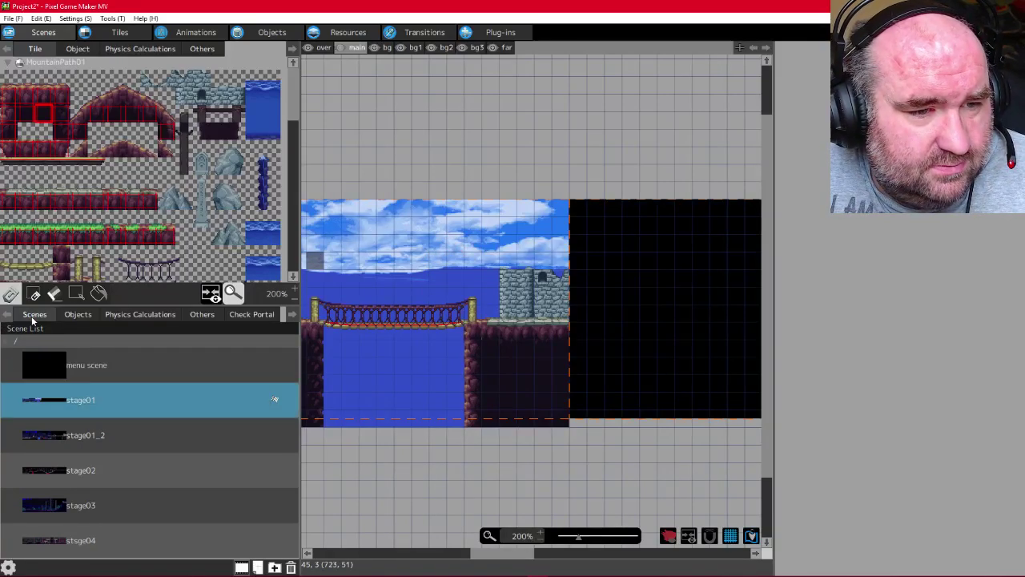
Check stage01's layout objects list, and return to the scene list and the edge of the empty area
click(75, 314)
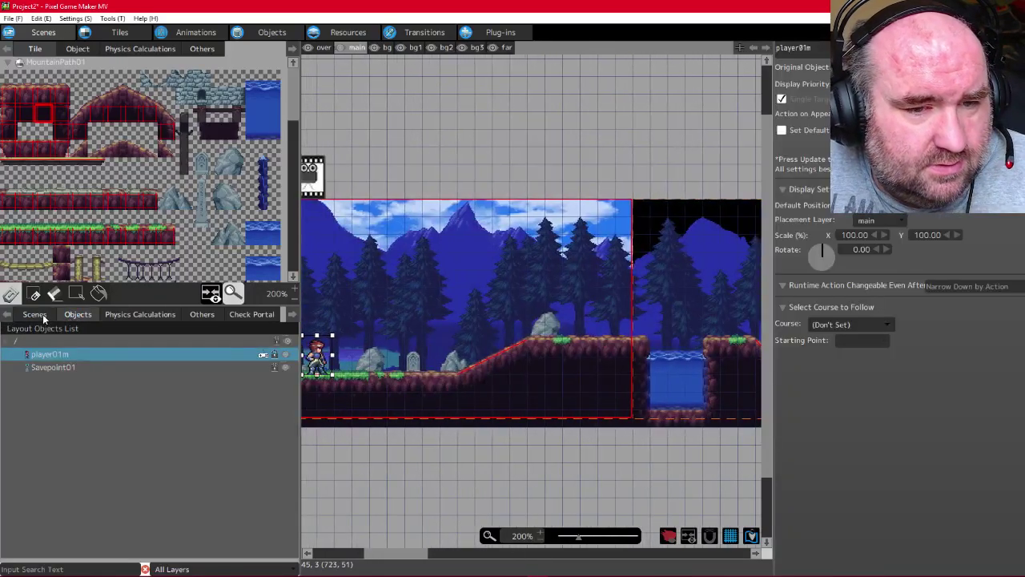
click(42, 314)
drag(412, 553, 502, 562)
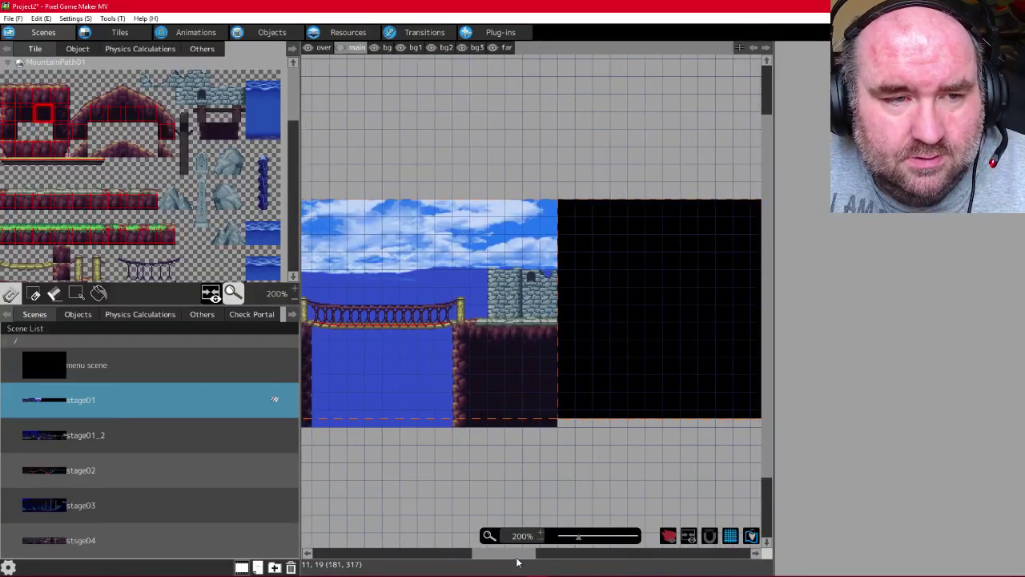
Look through the MountainPath01 and bg_Sky01 tilesets, and return to the ground and stone tiles
scroll(246, 200, down, 2)
drag(296, 111, 271, 158)
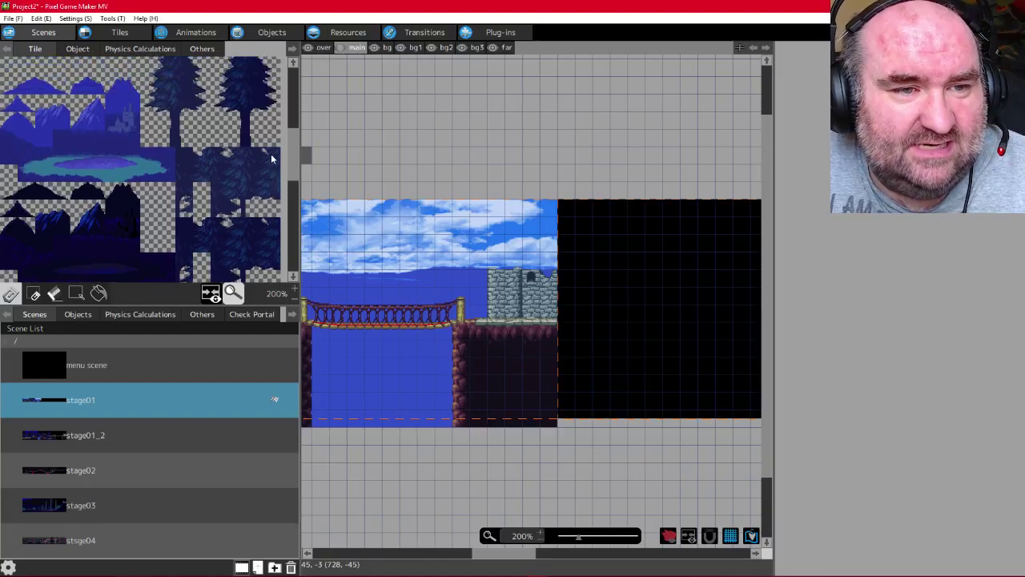
drag(270, 159, 279, 264)
scroll(273, 232, up, 10)
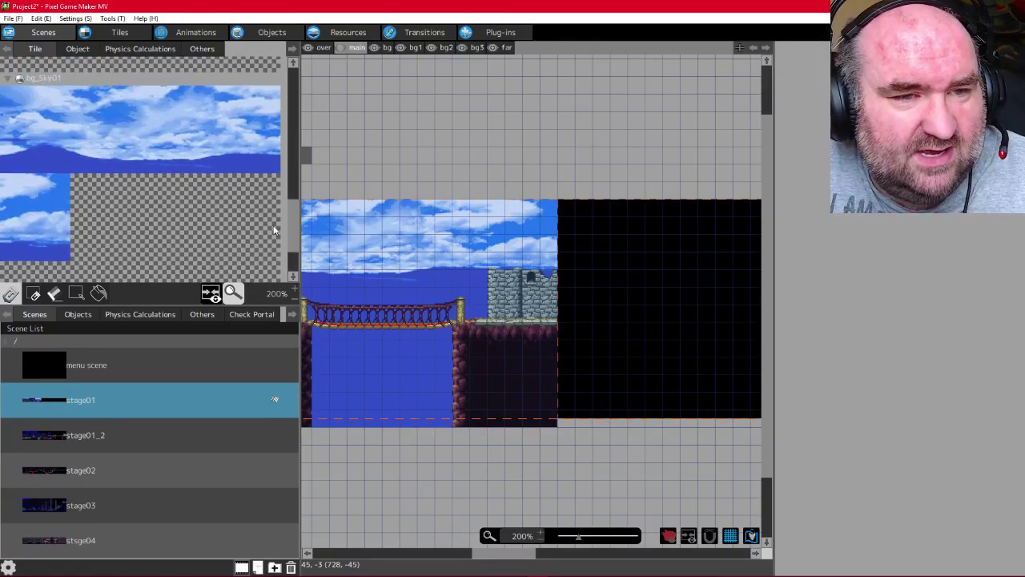
scroll(258, 104, up, 4)
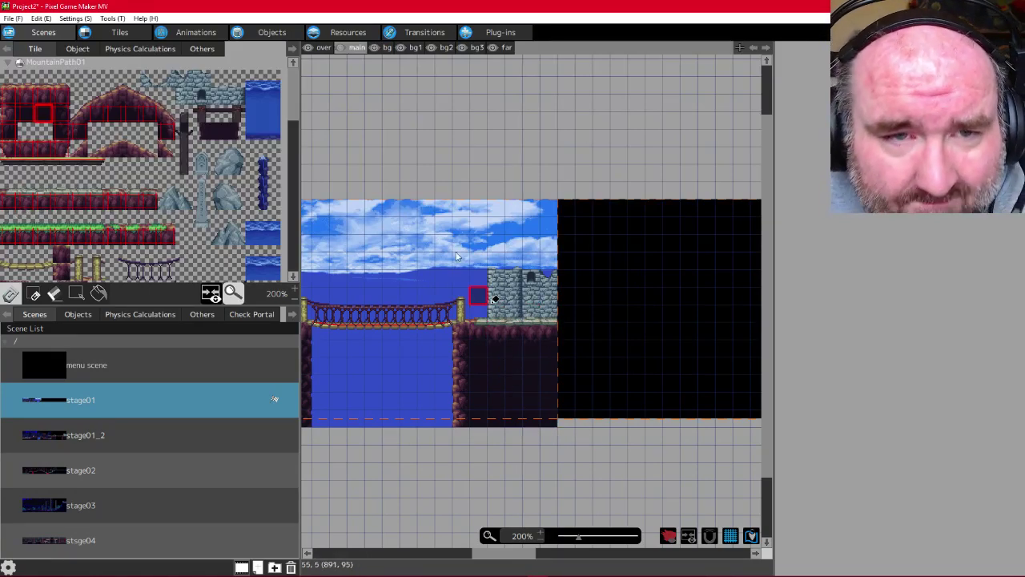
Hide the over, bg, bg1, bg2, bg3 and far layers of stage01 so only the main layer is displayed
click(308, 50)
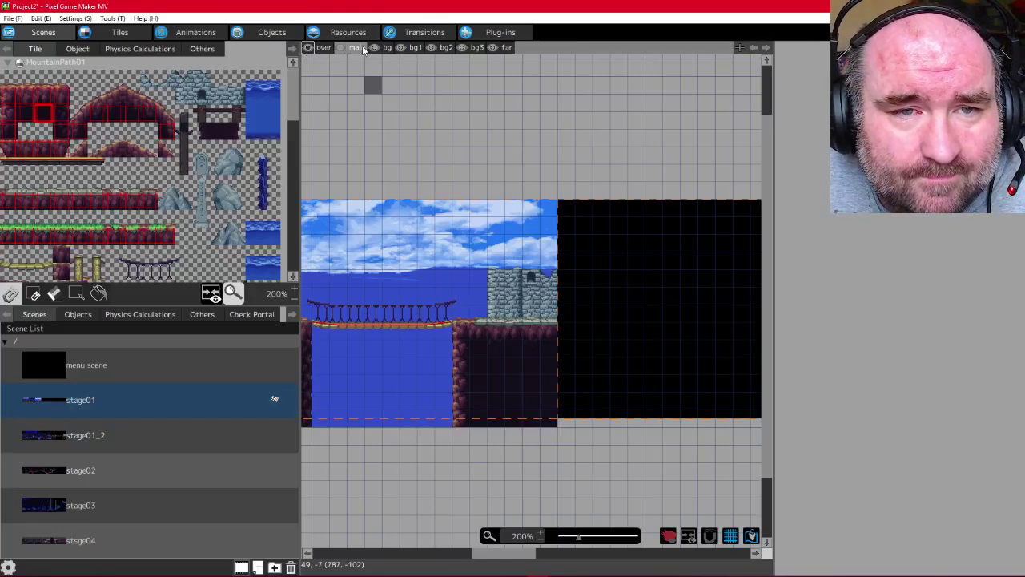
click(374, 50)
click(402, 50)
click(432, 49)
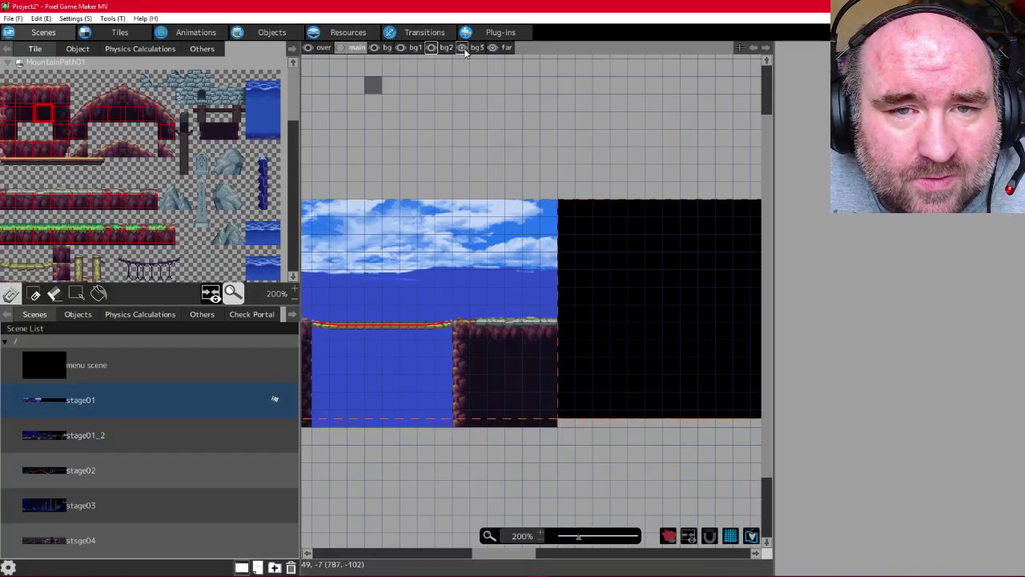
click(462, 48)
click(493, 48)
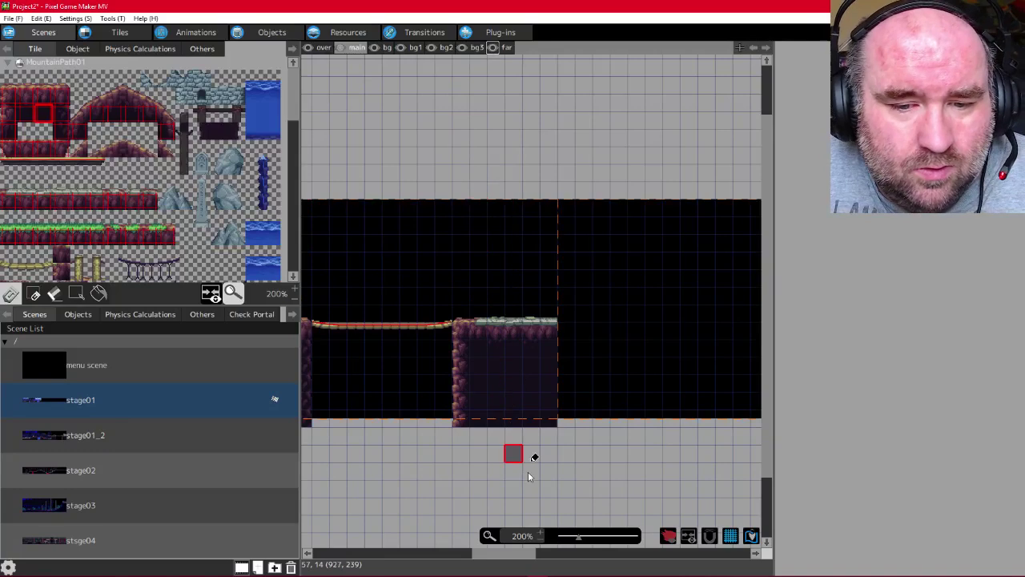
Extend stage01's ground past the old scene end with three four-tile-wide stone path blocks, finishing with the three-tile broken-stone block
mouse_move(524, 559)
mouse_down()
mouse_move(480, 559)
mouse_move(520, 559)
mouse_up()
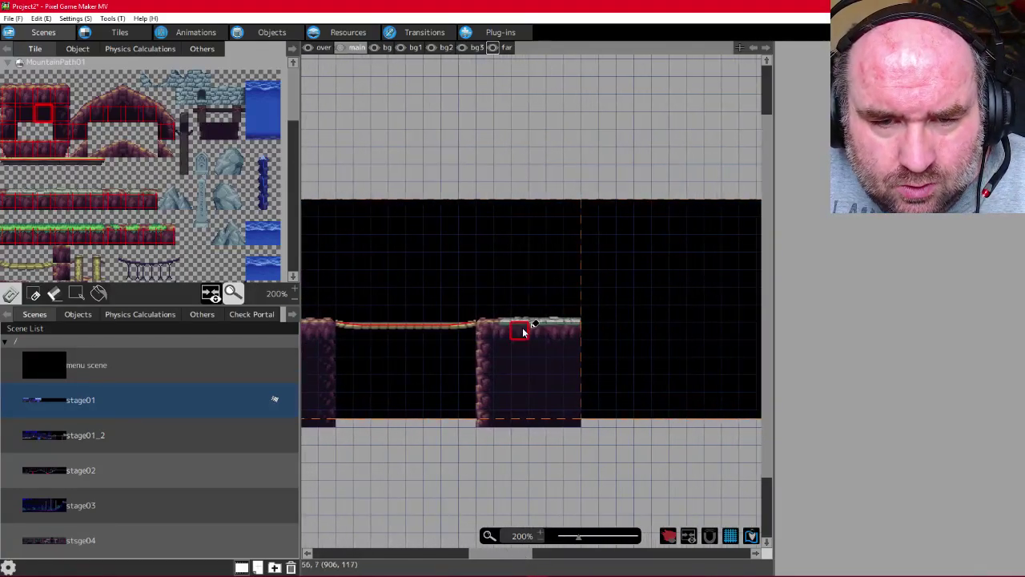
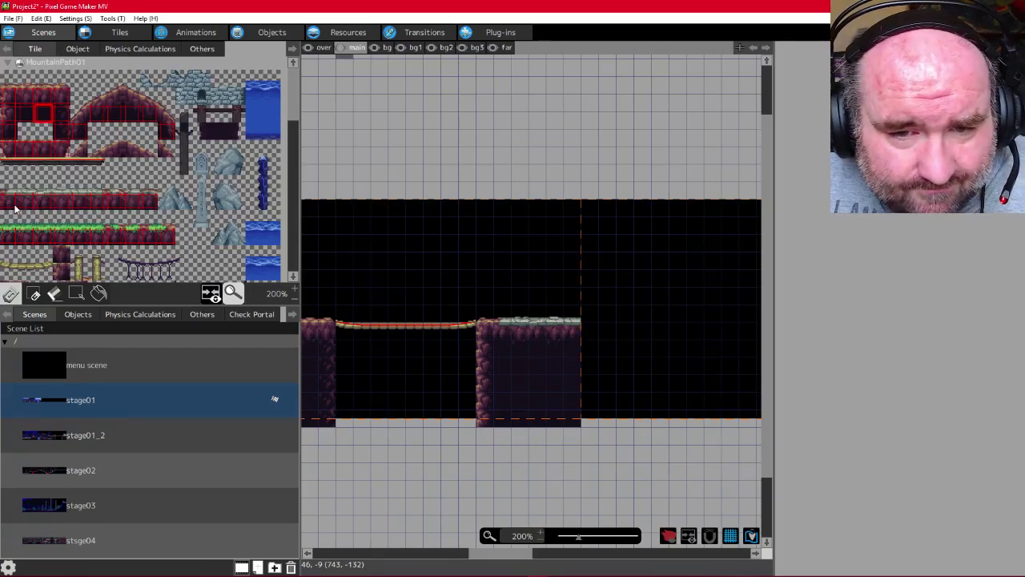
drag(27, 203, 81, 183)
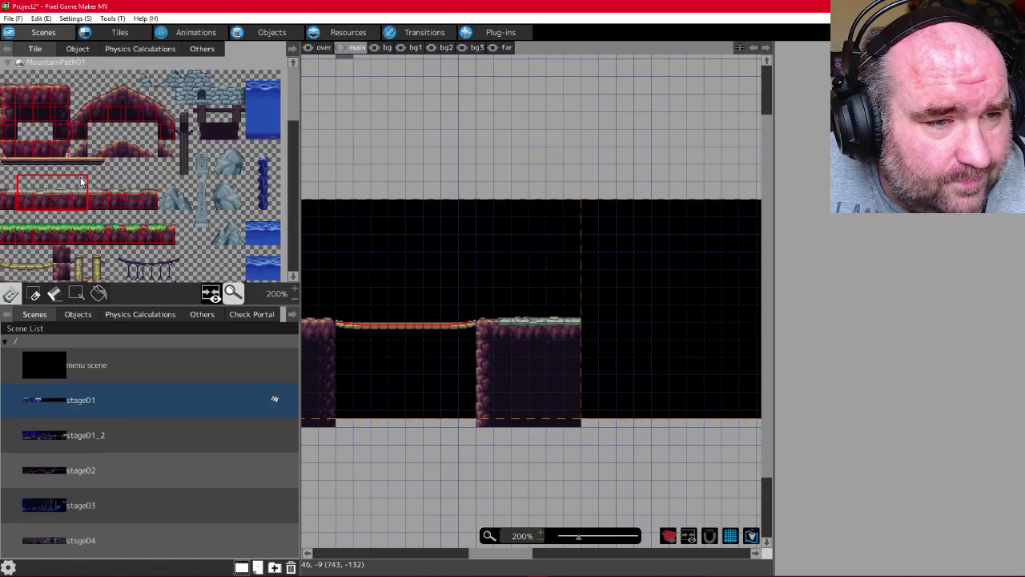
drag(83, 188, 84, 189)
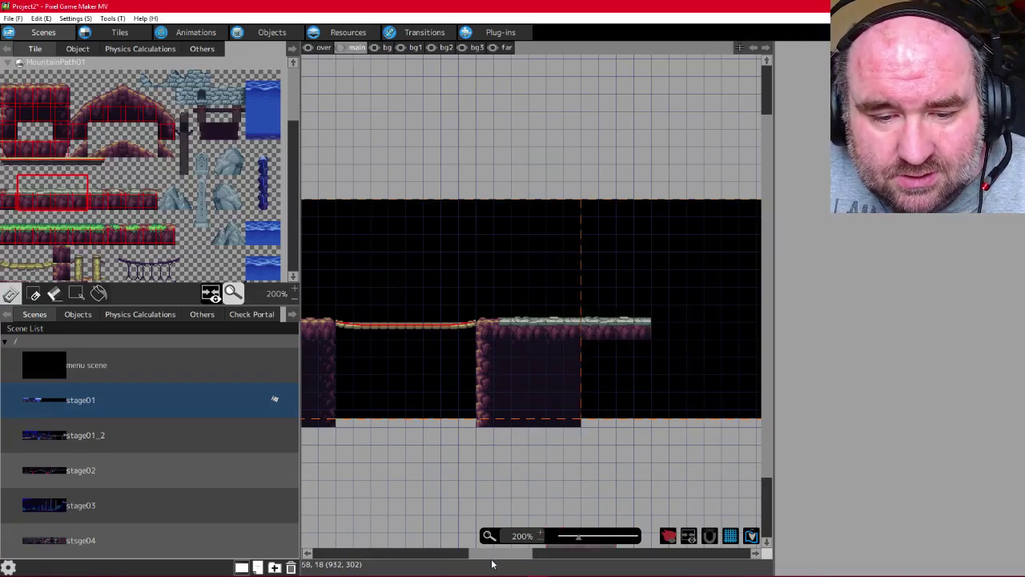
mouse_move(495, 555)
mouse_down()
mouse_move(532, 555)
mouse_move(502, 555)
mouse_up()
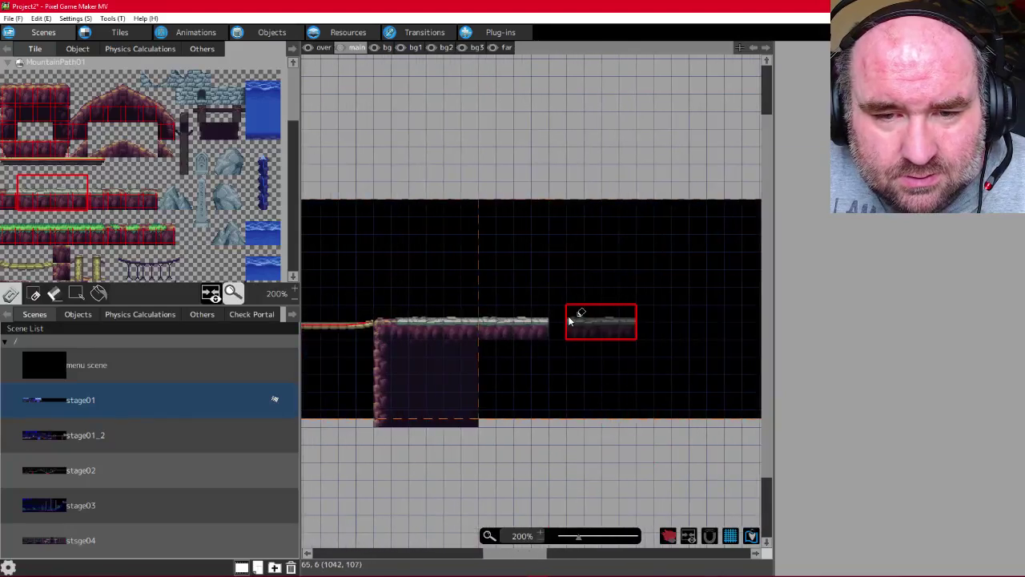
click(561, 313)
click(651, 311)
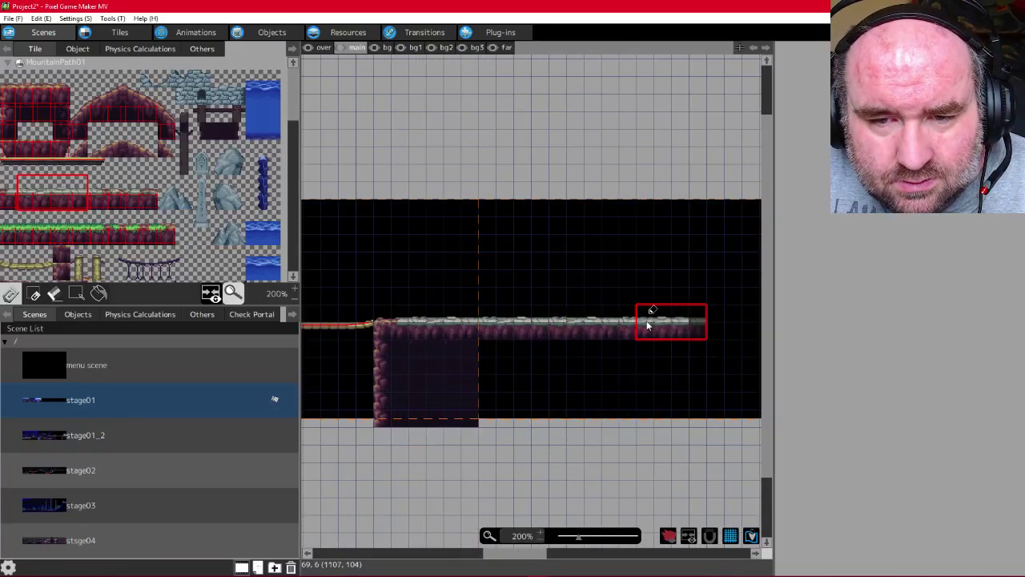
drag(506, 554, 536, 554)
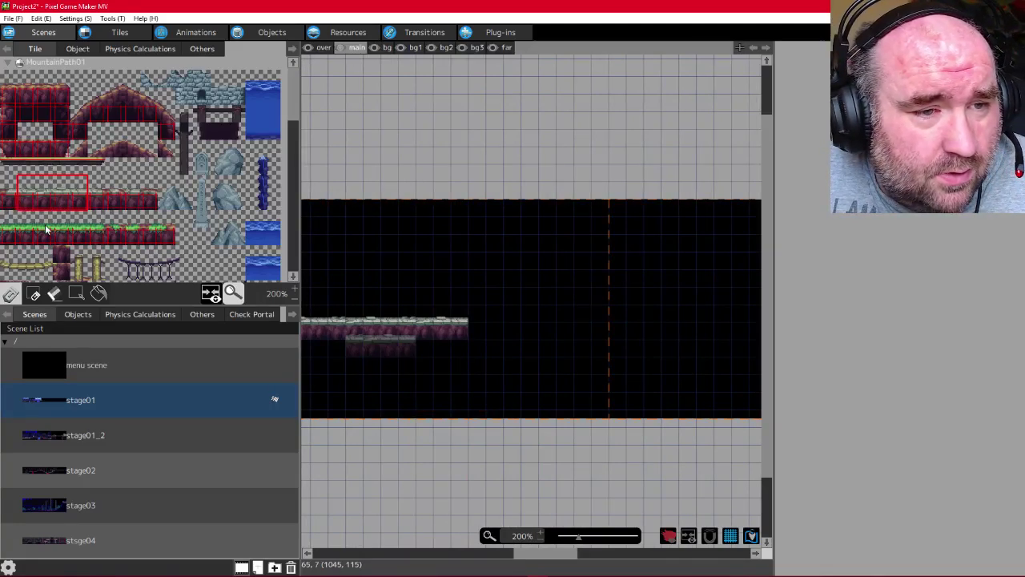
drag(148, 206, 114, 184)
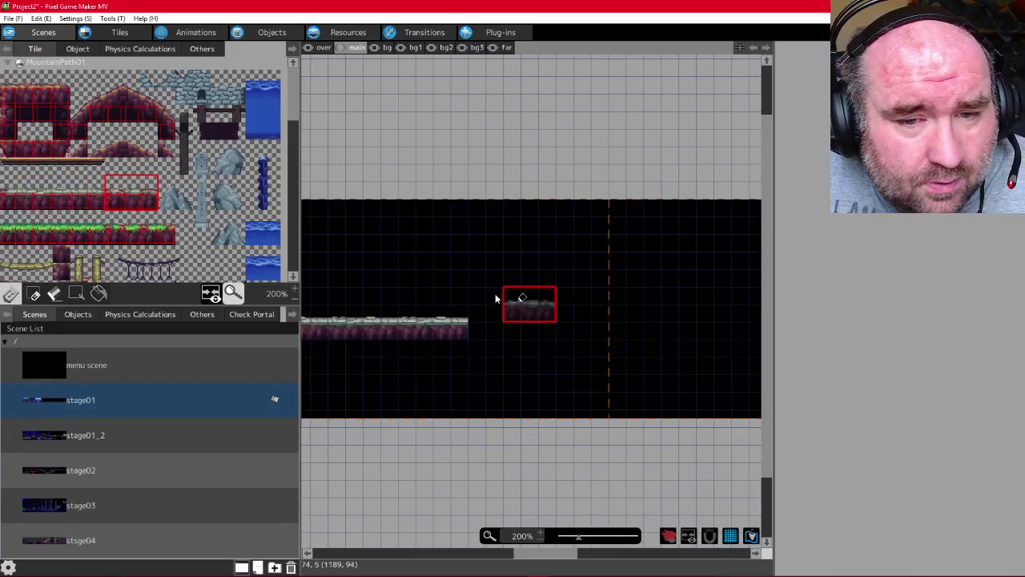
click(476, 309)
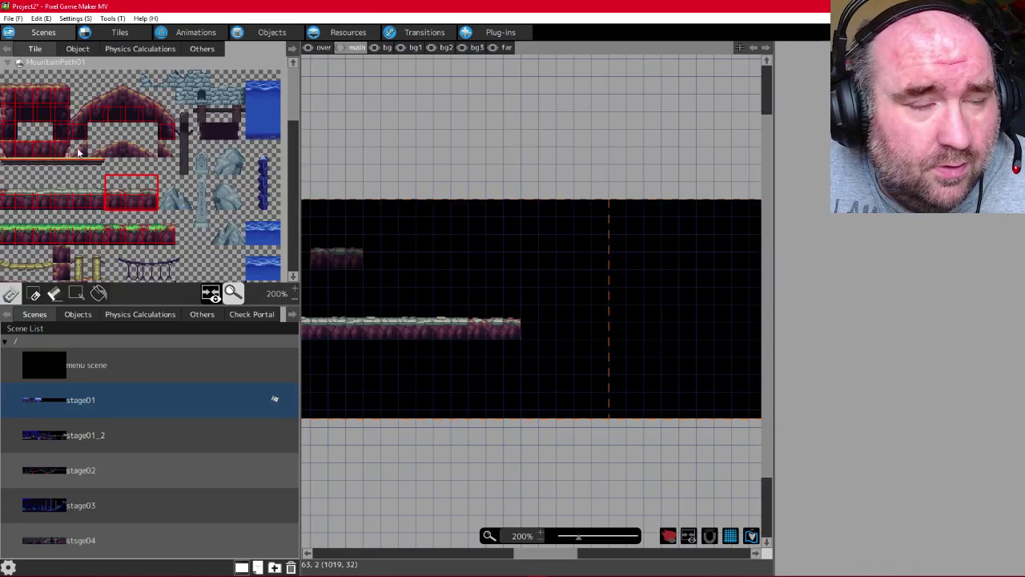
Try a three-tile brown cliff edge at the new ground's end, hide the grid, and undo the edge's placement
drag(64, 99, 56, 92)
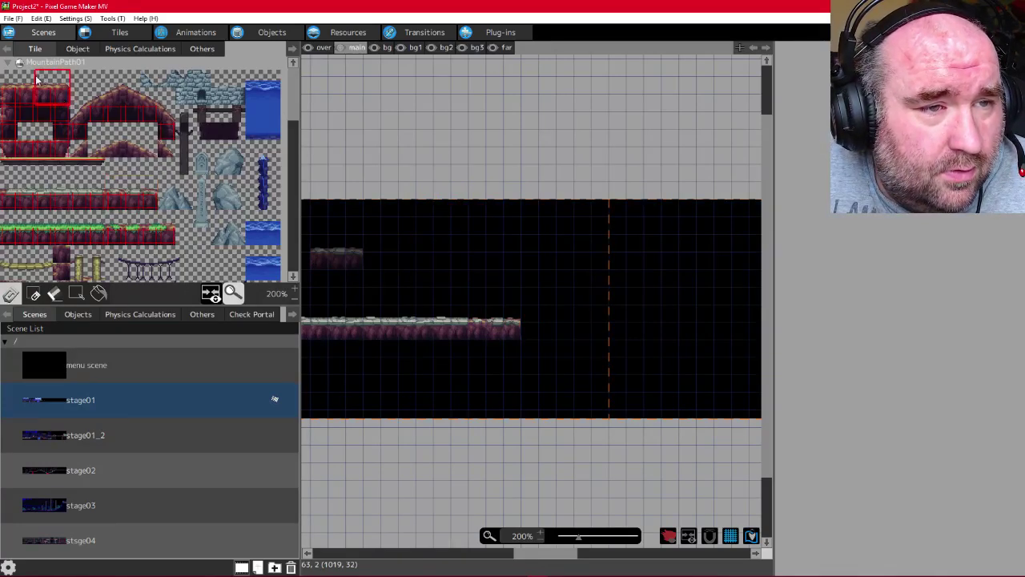
drag(36, 80, 20, 81)
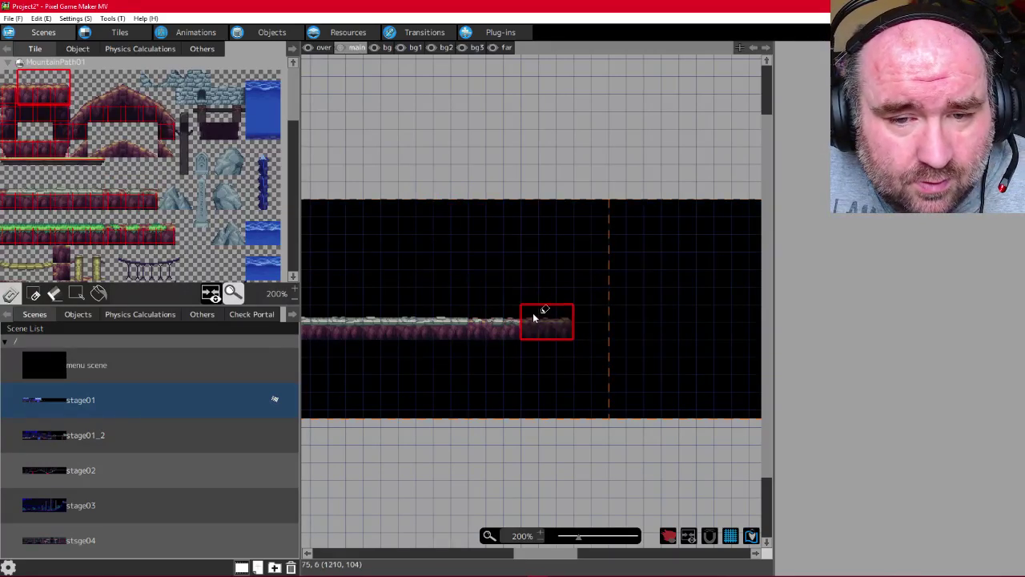
click(533, 318)
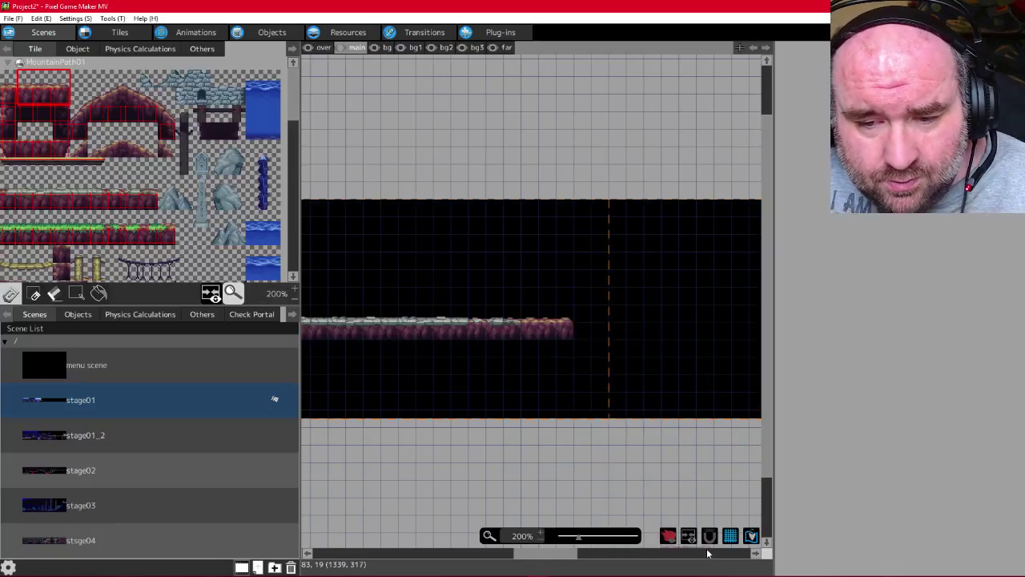
click(728, 542)
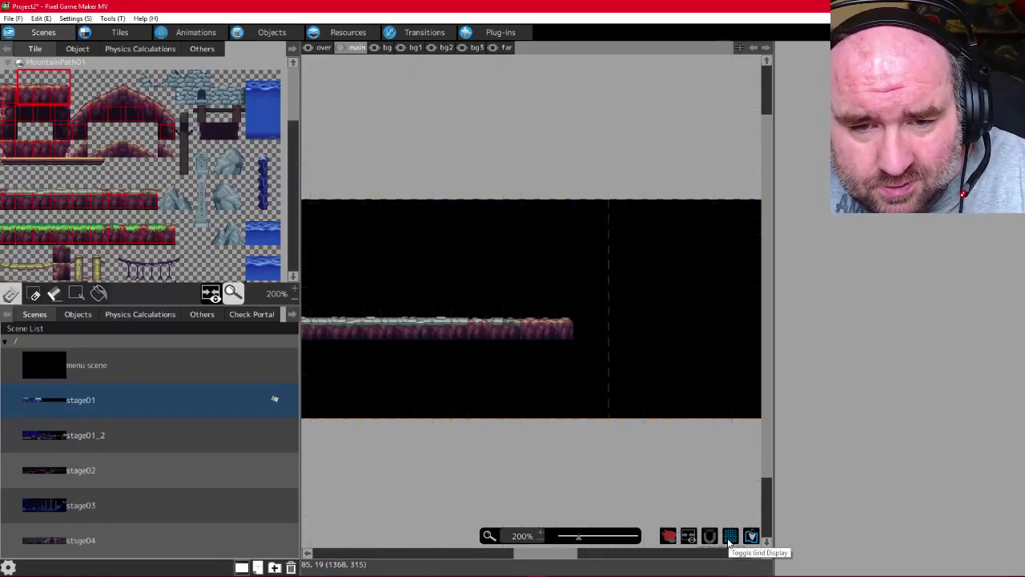
key(ctrl+z)
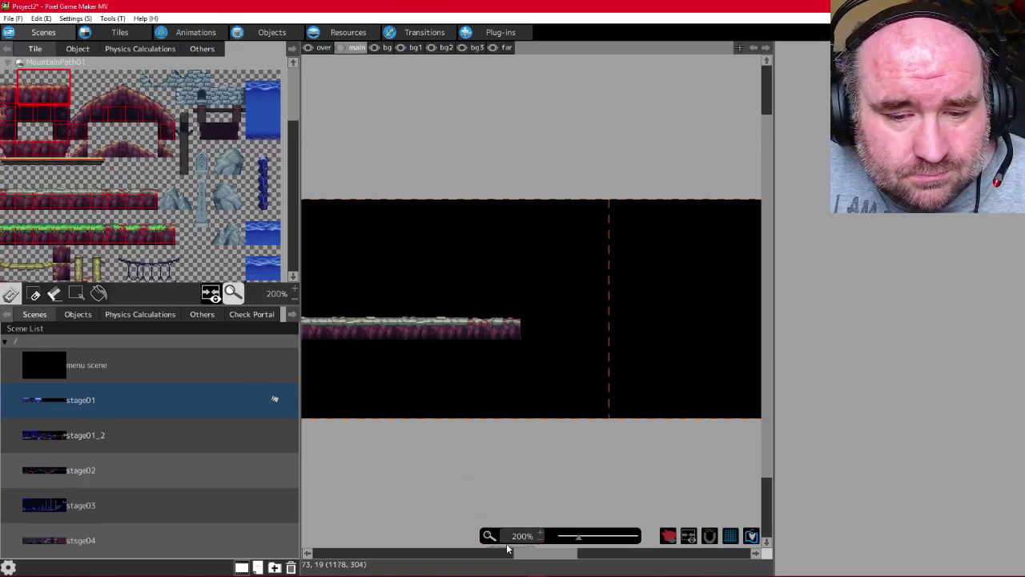
Place the eight-tile-wide stone path block over the end of the new ground, extending it by one tile
mouse_move(524, 551)
mouse_down()
mouse_move(381, 547)
mouse_move(545, 552)
mouse_move(520, 552)
mouse_up()
scroll(165, 209, down, 1)
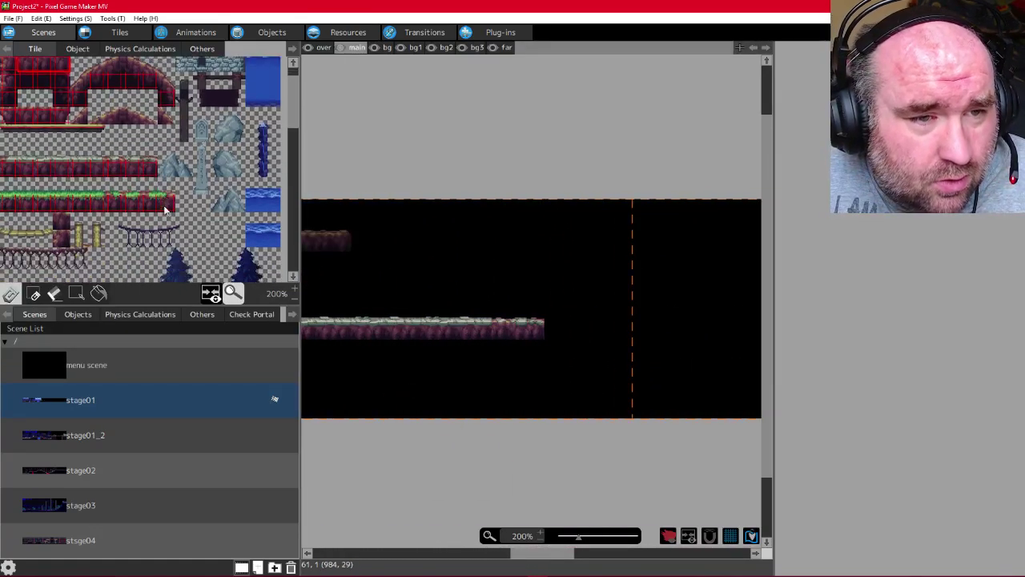
drag(139, 170, 10, 160)
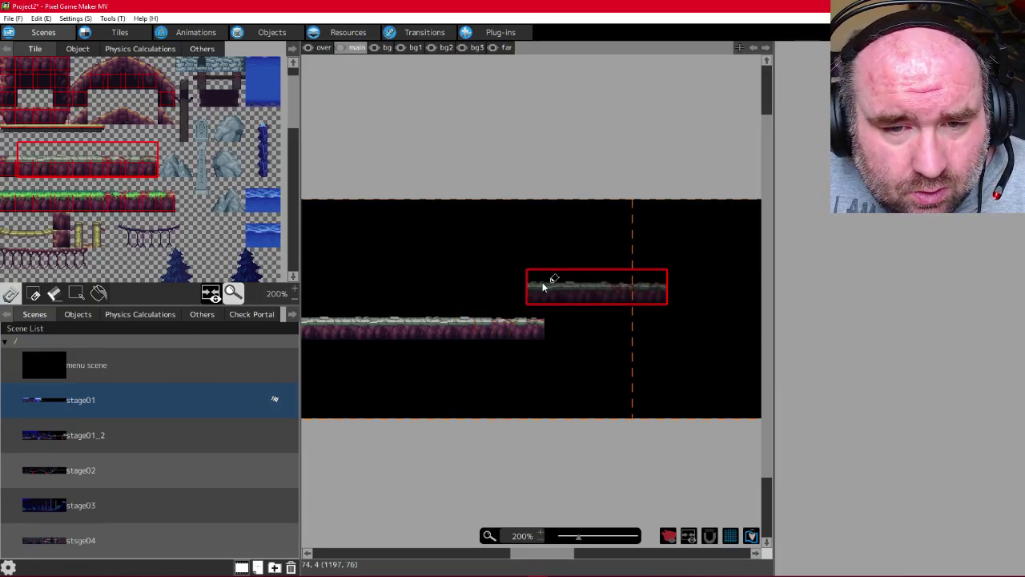
click(430, 314)
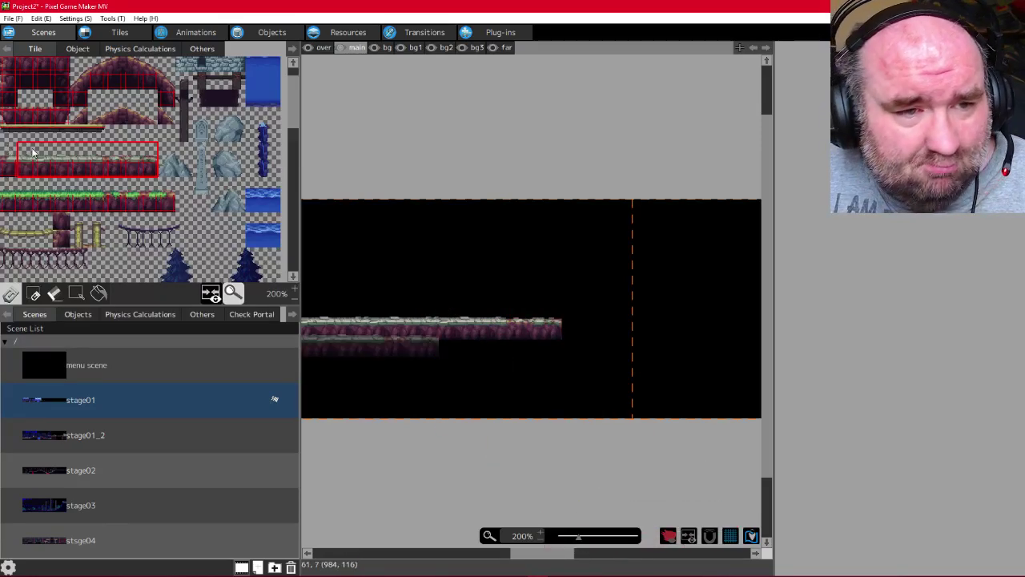
scroll(76, 138, up, 1)
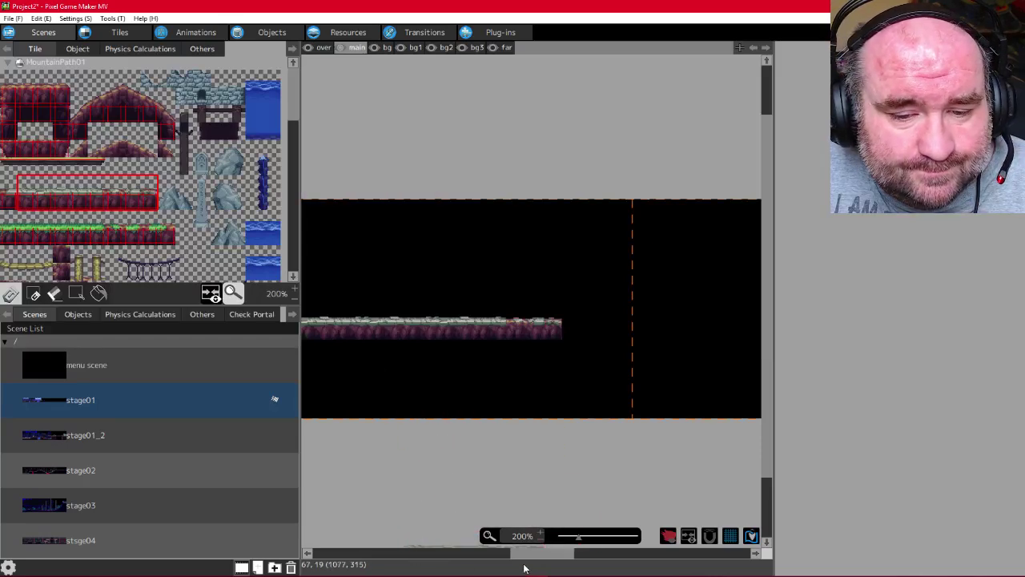
Sample the dark fill tiles inside the existing ground block before the rope bridge
drag(524, 557, 451, 557)
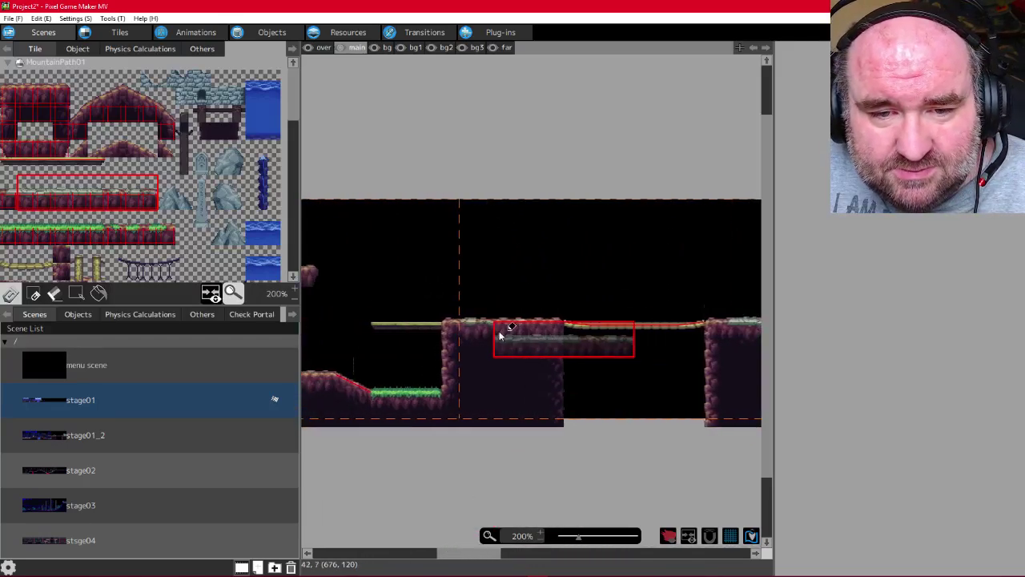
right_click(495, 359)
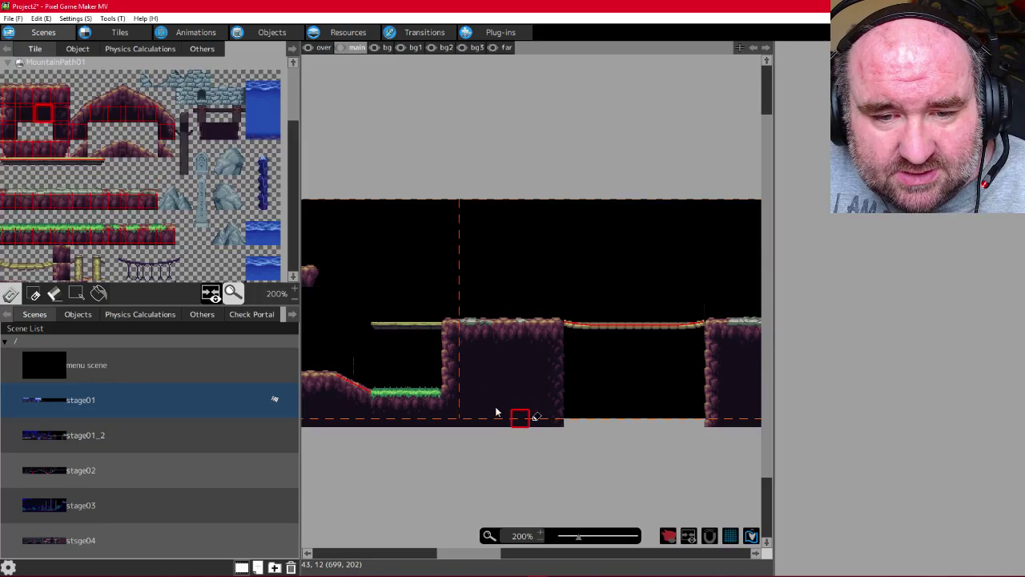
right_click(475, 341)
right_click(515, 391)
Delete the Thunder object inside the ground block before the rope bridge, and return to the tile palette
right_click(465, 342)
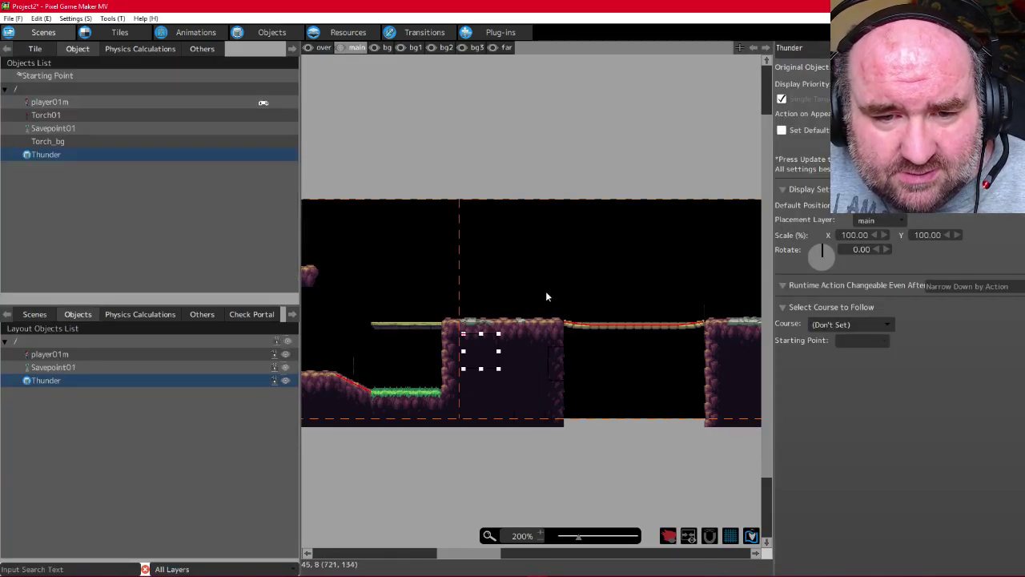
key(Delete)
click(35, 49)
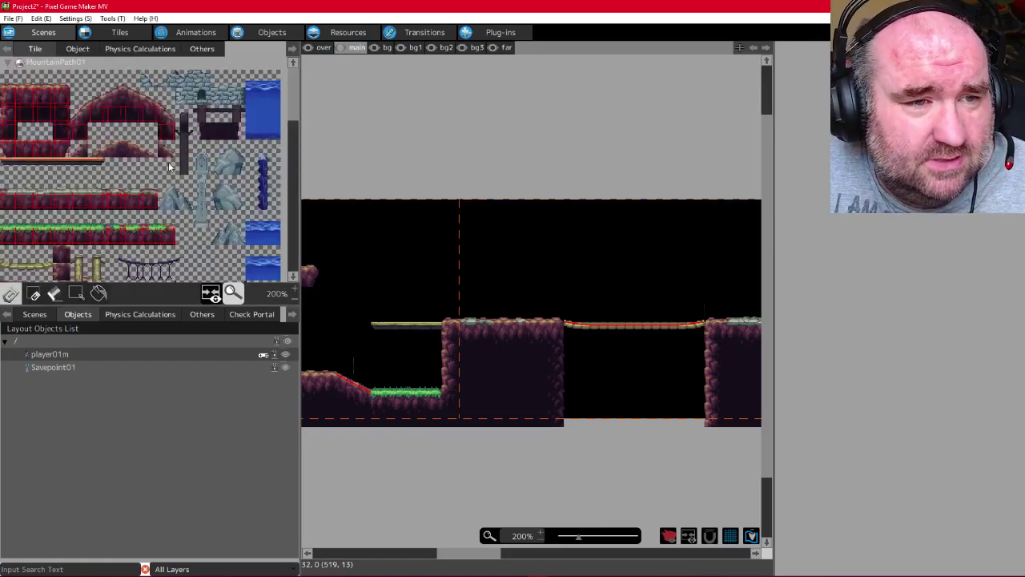
Place the three-by-three-tile brown cliff corner block from MountainPath01 at the far end of the extended ground
mouse_move(474, 328)
middle_down()
mouse_move(513, 387)
mouse_move(462, 310)
mouse_move(488, 300)
middle_up()
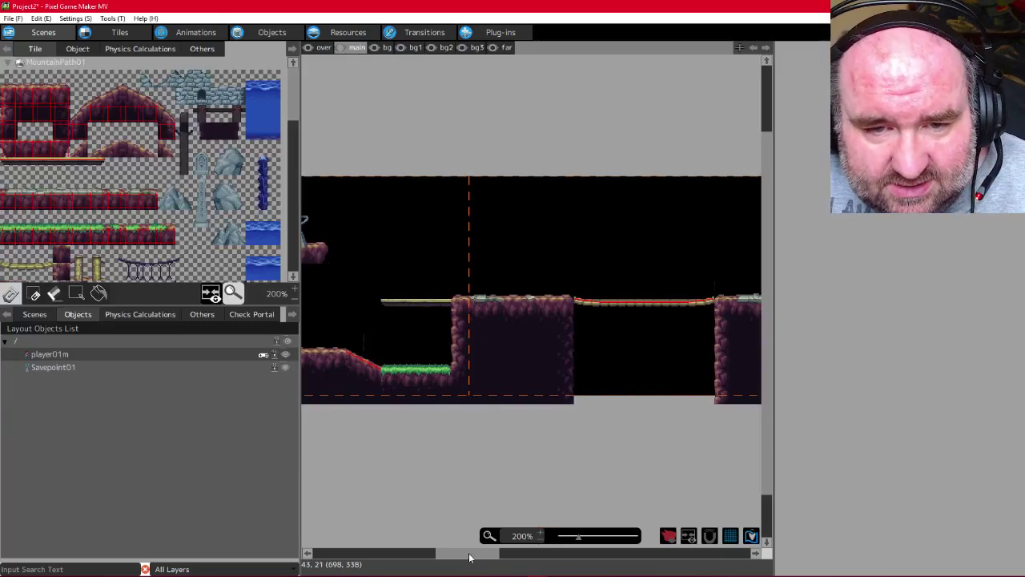
scroll(550, 392, down, 3)
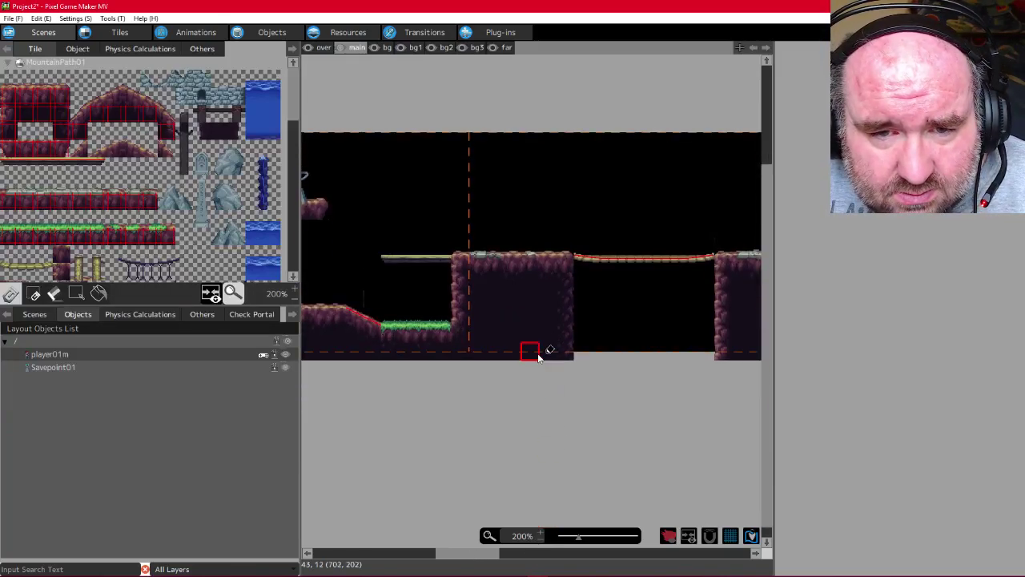
scroll(538, 358, up, 1)
scroll(541, 355, up, 2)
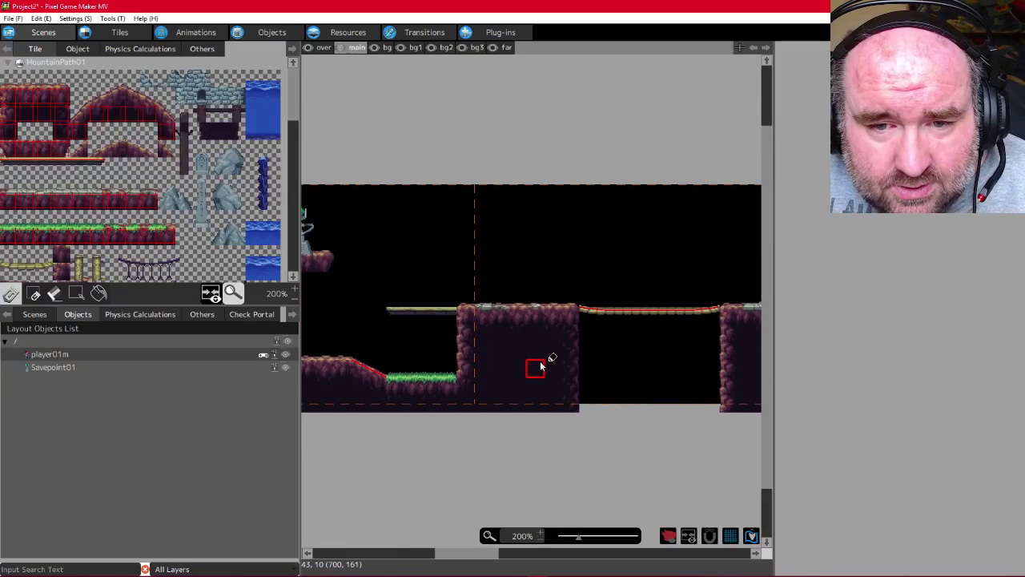
drag(461, 560, 533, 560)
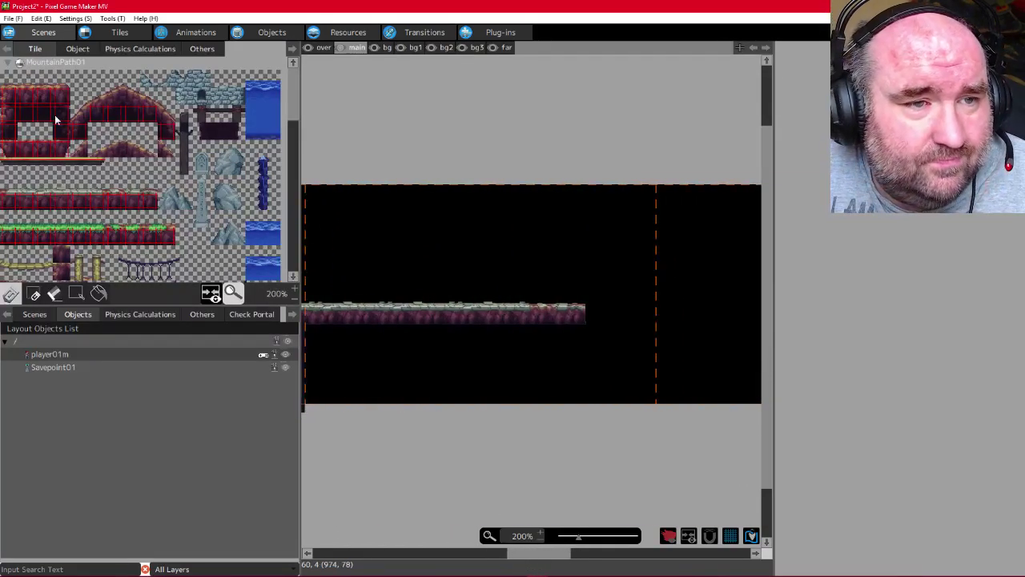
drag(56, 104, 33, 87)
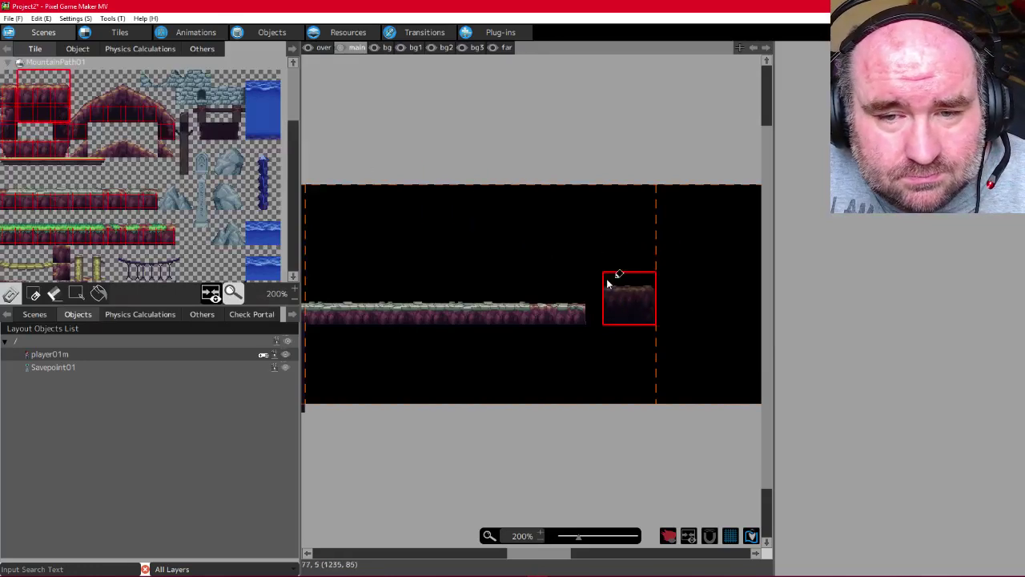
click(597, 298)
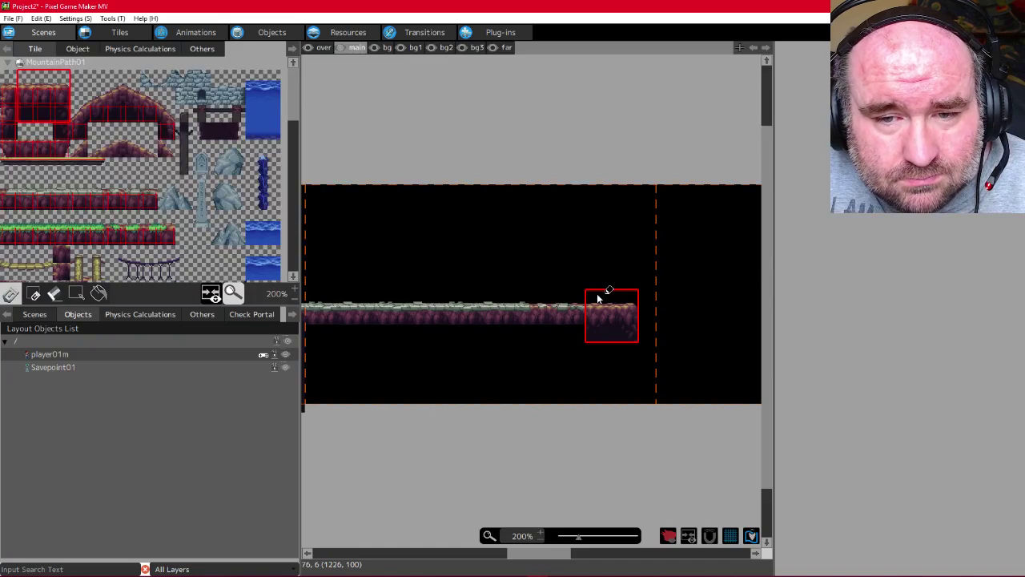
scroll(503, 400, down, 3)
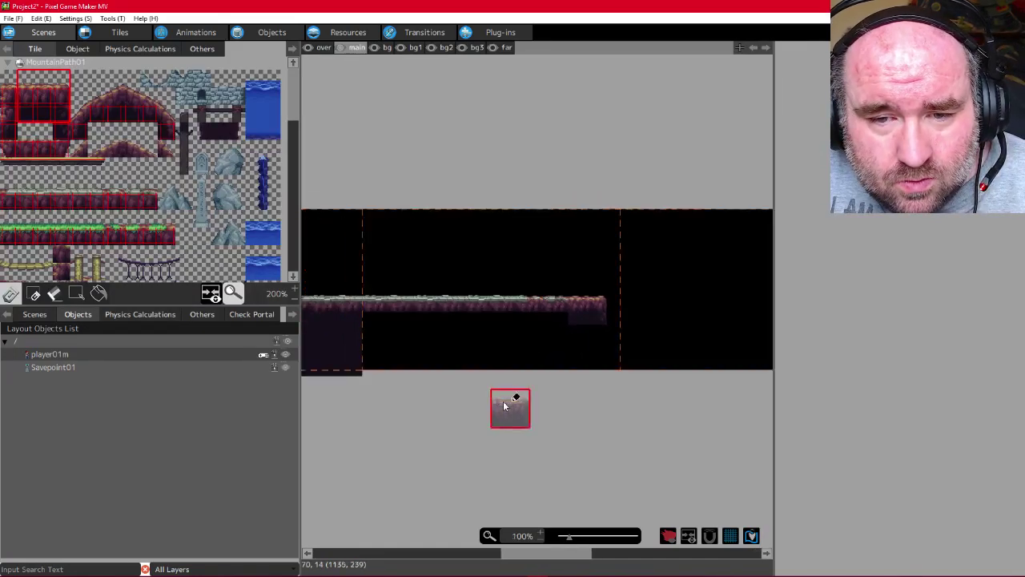
ctrl+scroll(503, 400, up, 1)
scroll(505, 394, up, 1)
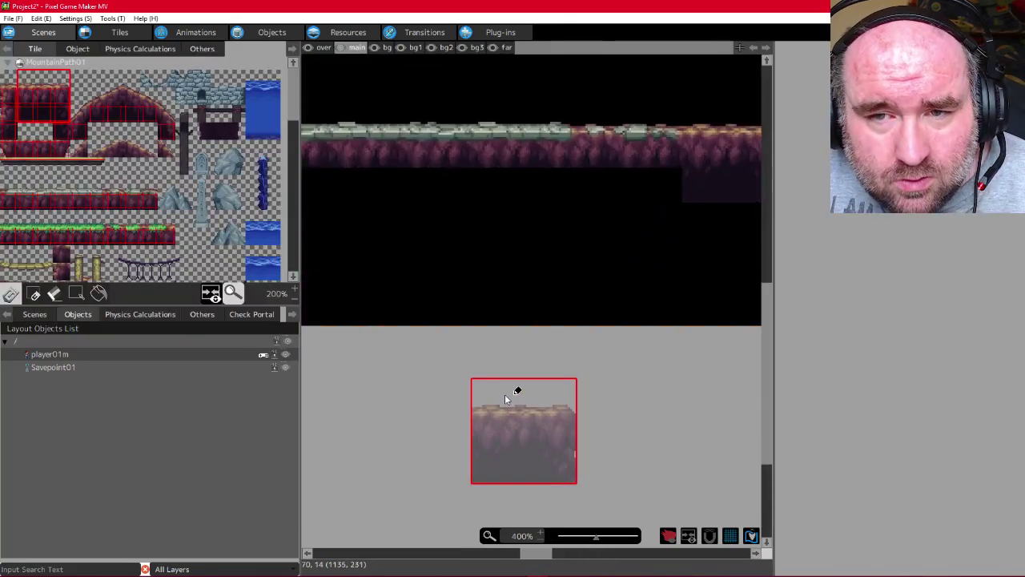
ctrl+scroll(506, 289, down, 1)
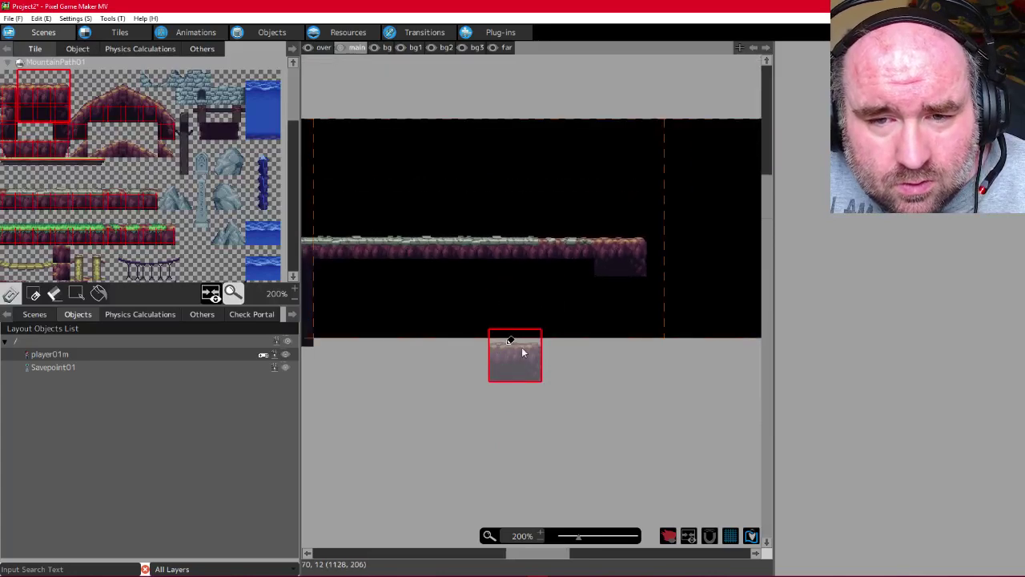
click(610, 248)
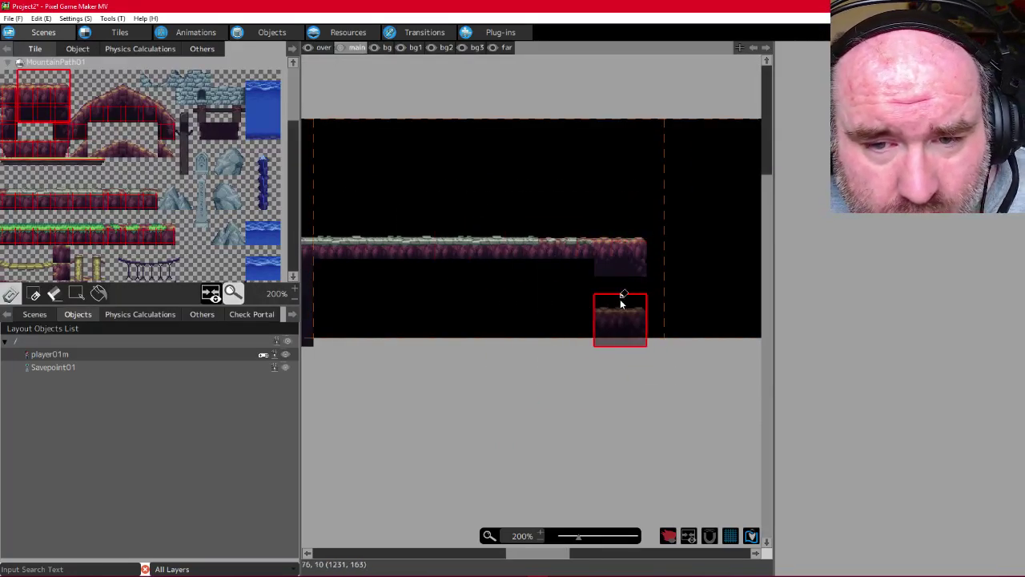
Erase the three-by-three-tile brown cliff corner block, including its thin top edge, from the far end of the stone path
click(393, 214)
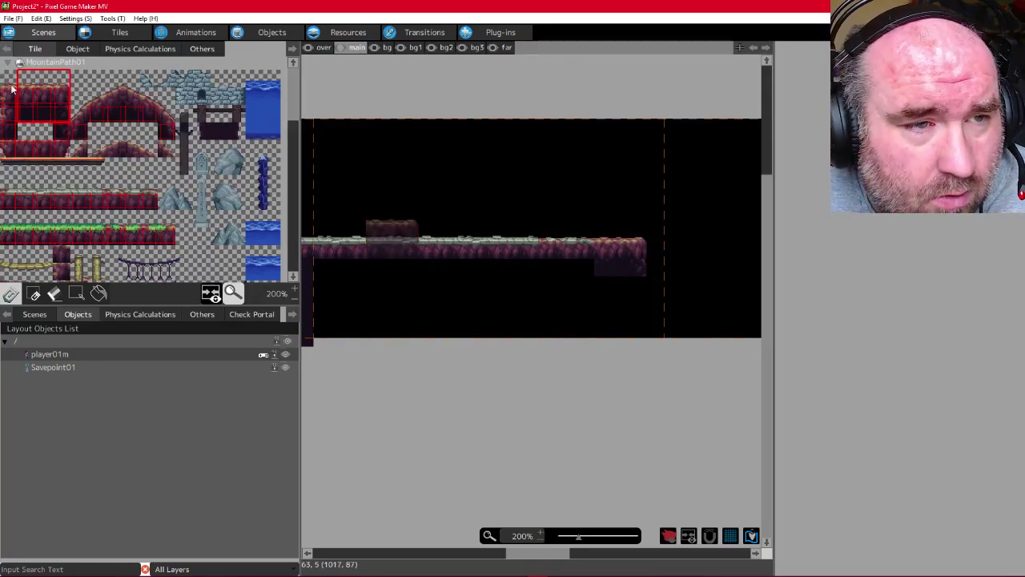
click(8, 78)
click(8, 170)
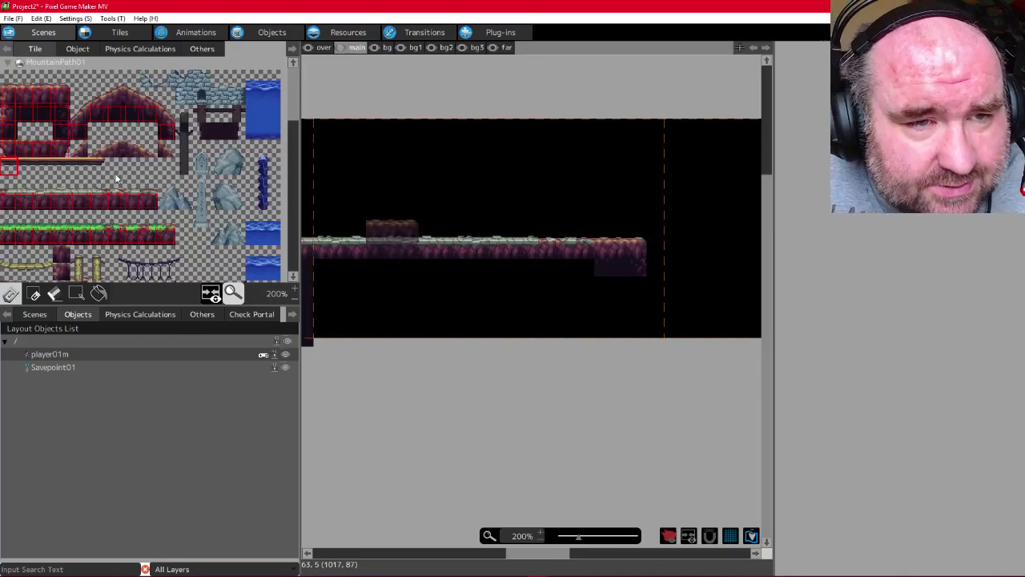
click(55, 294)
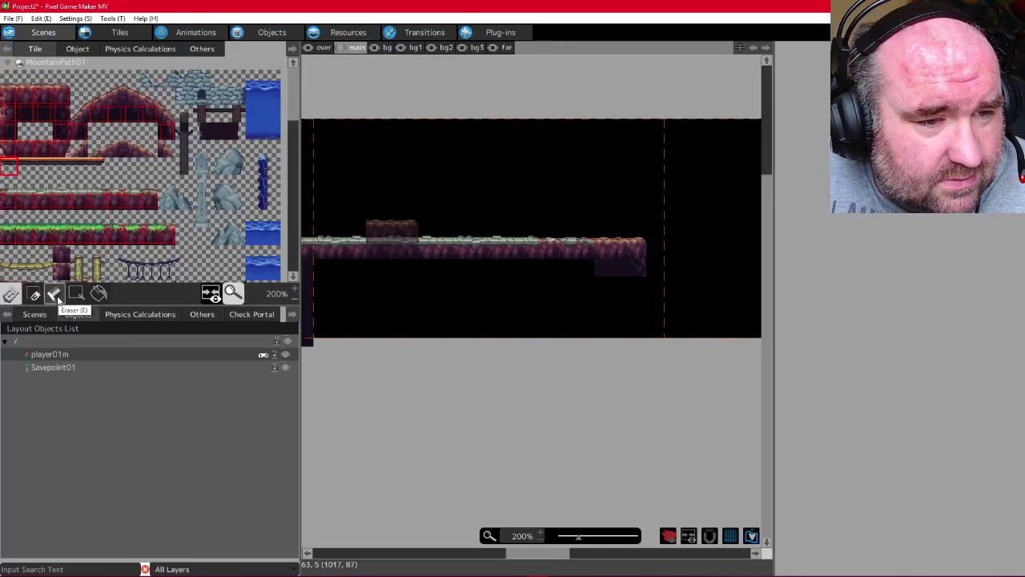
drag(370, 229, 413, 228)
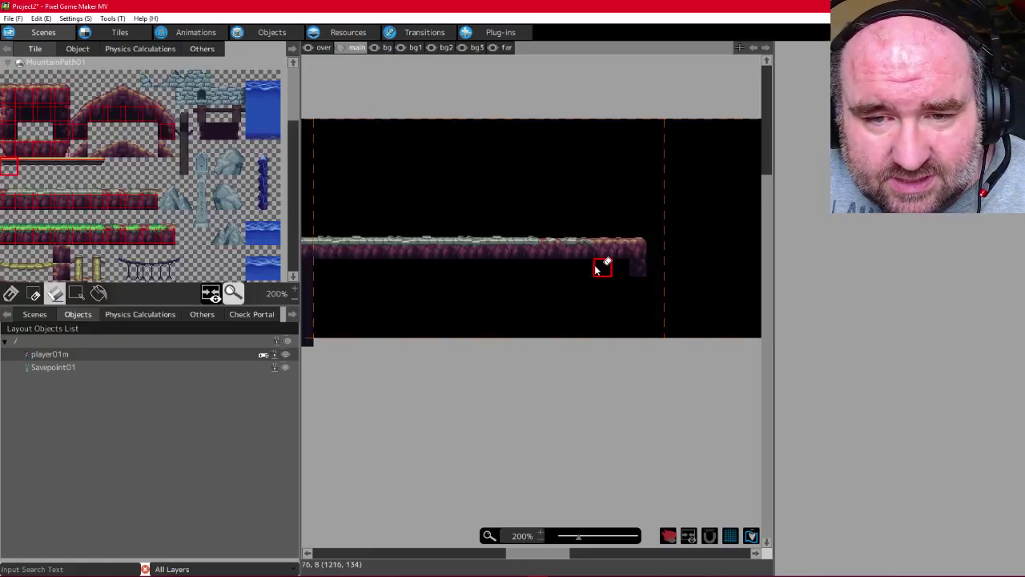
click(636, 269)
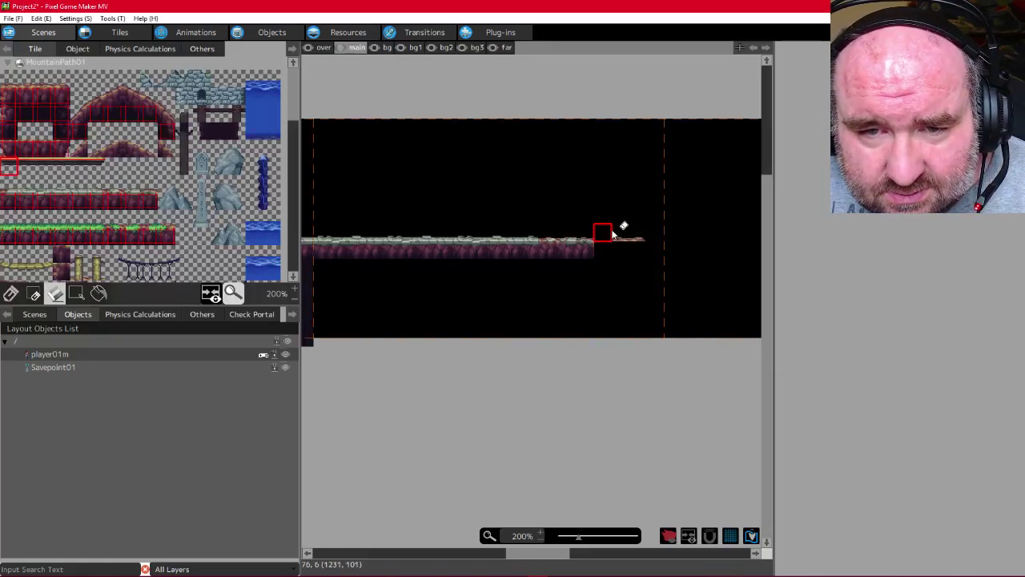
drag(612, 238, 641, 238)
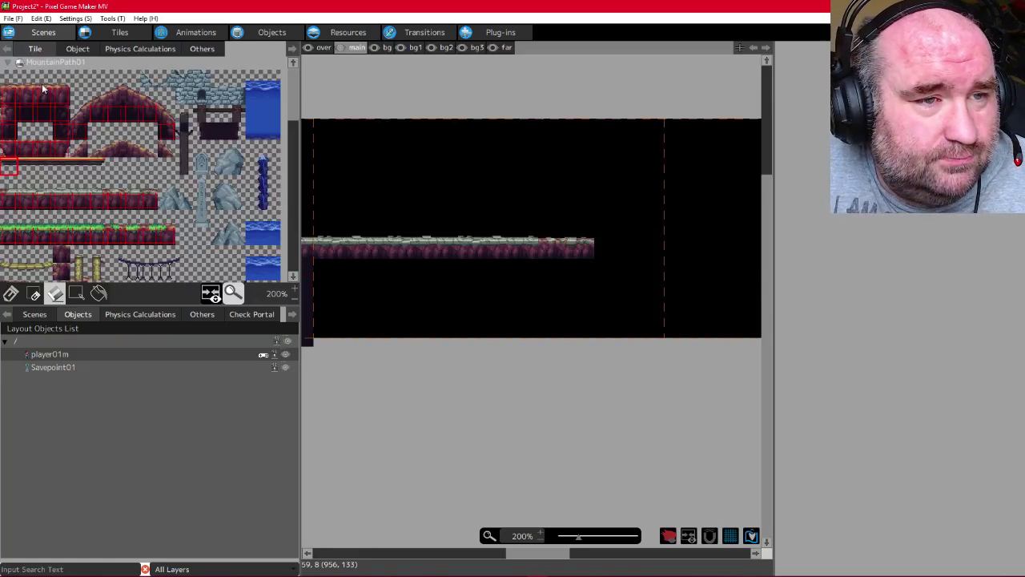
Try the two-by-three-tile cliff corner block from MountainPath01 at the end of the stone path, and undo the placement
drag(31, 86, 59, 119)
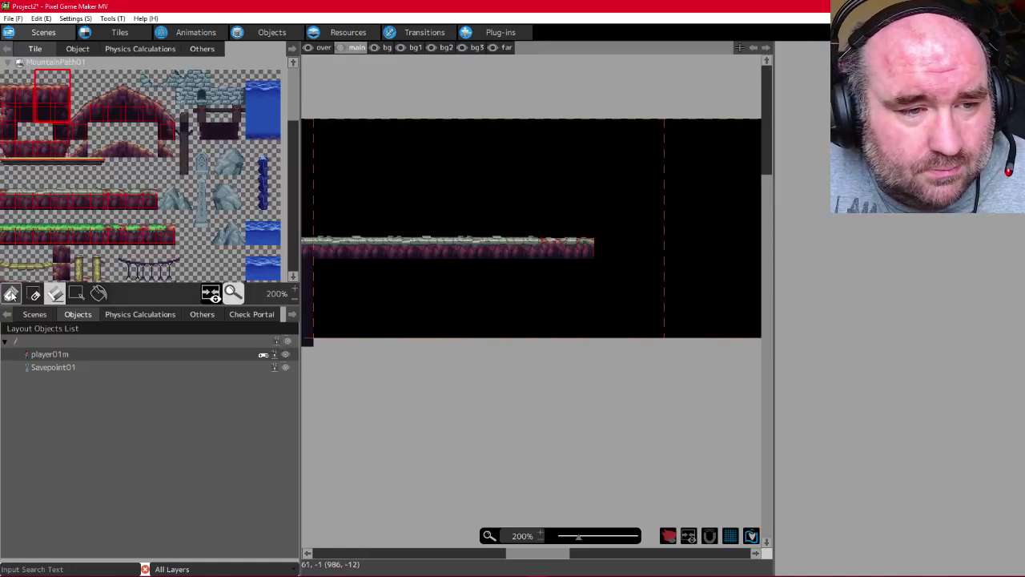
click(13, 295)
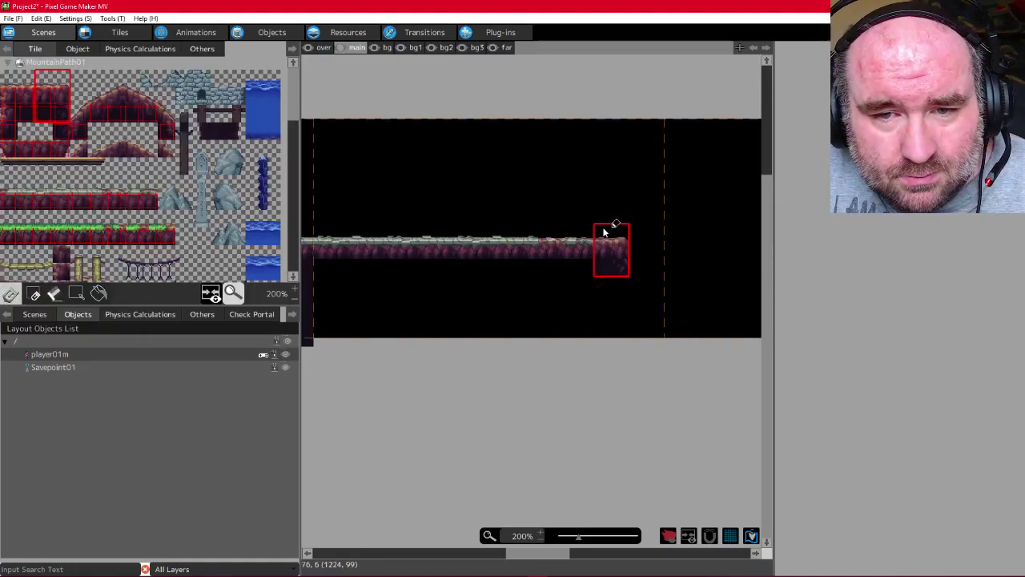
click(611, 238)
click(332, 276)
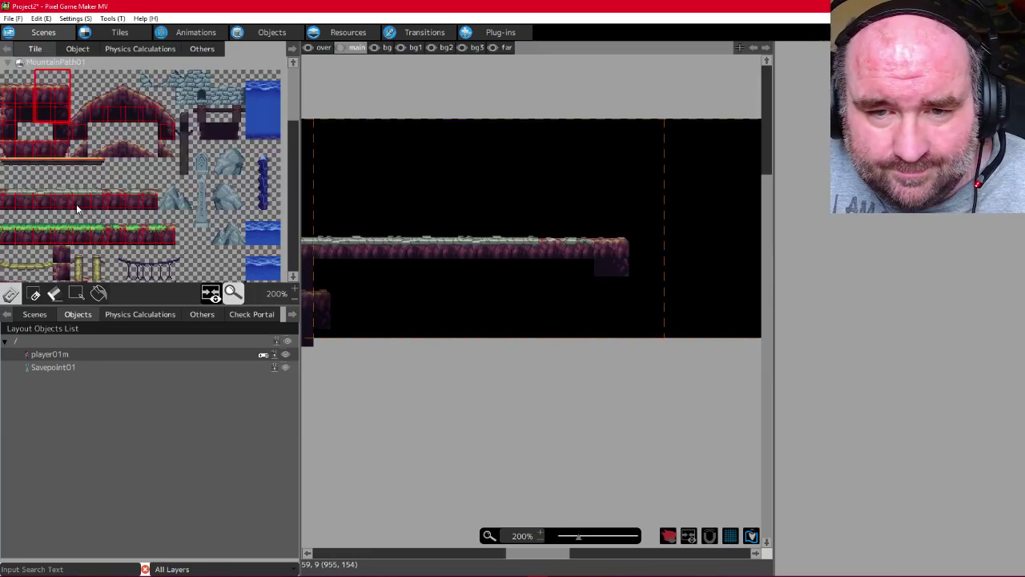
scroll(393, 236, down, 1)
scroll(424, 241, up, 2)
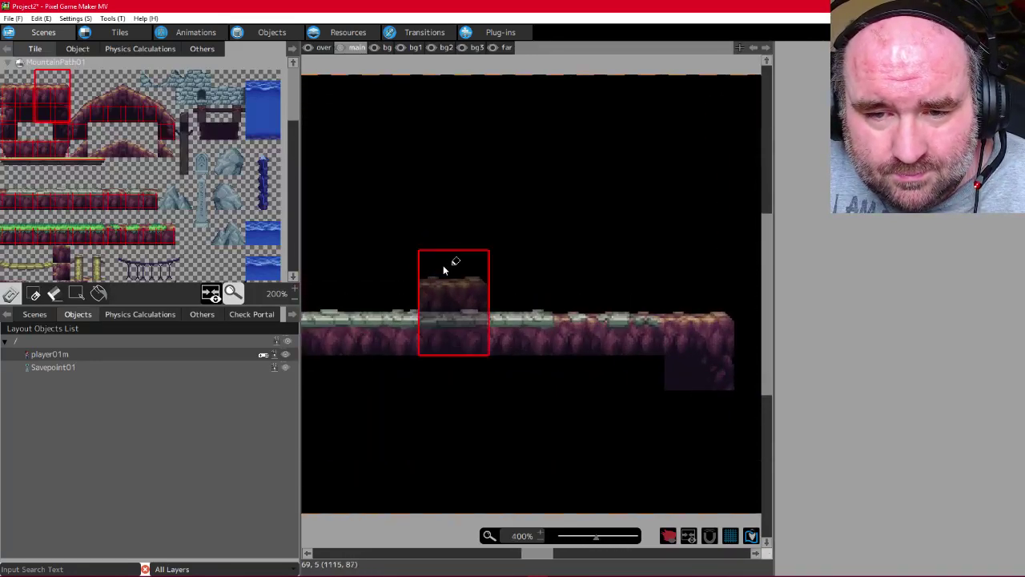
scroll(443, 265, down, 1)
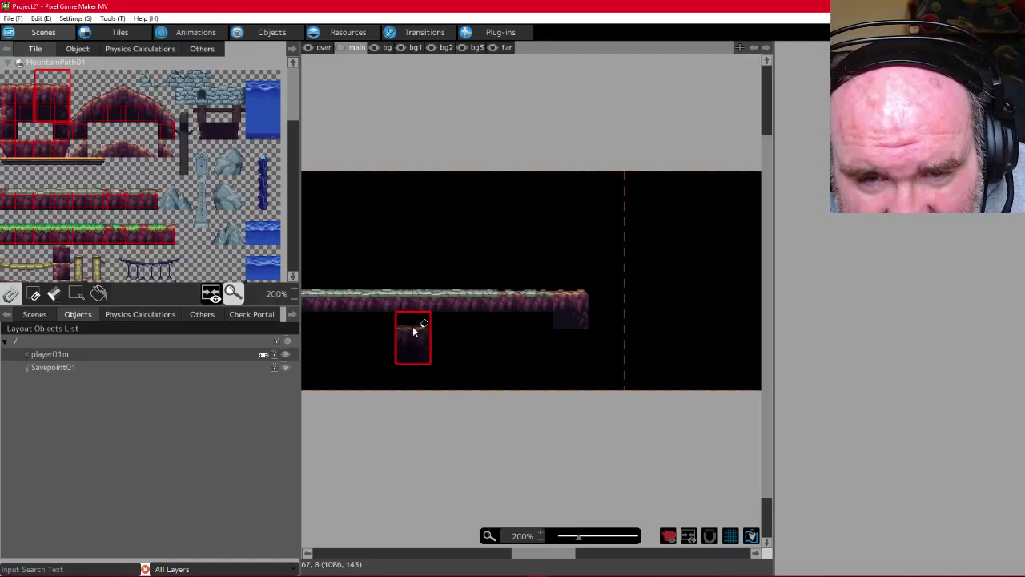
key(ctrl+z)
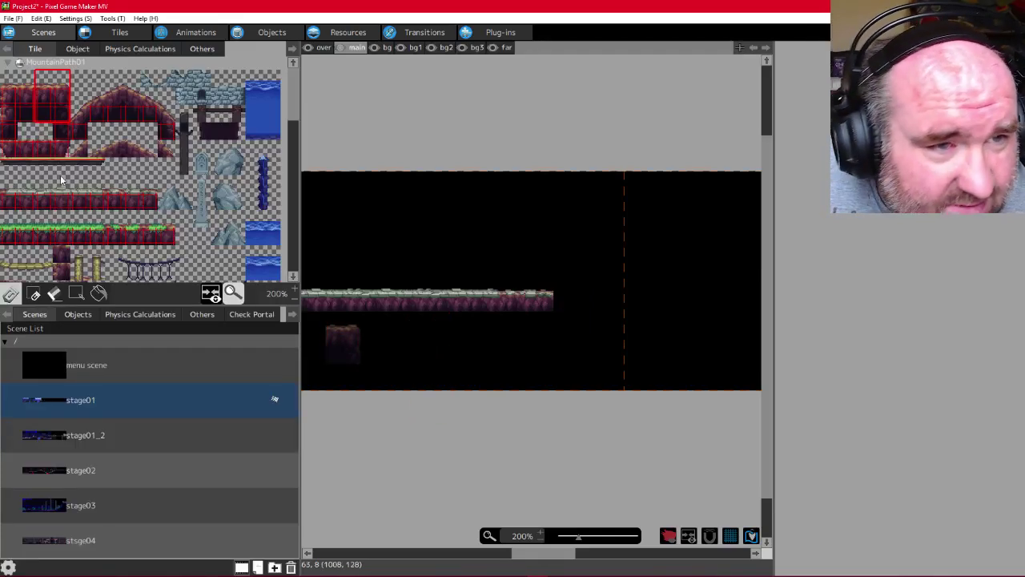
Try the two-by-three-tile middle cliff block from MountainPath01 at the end of the stone path, and undo the placement
click(29, 107)
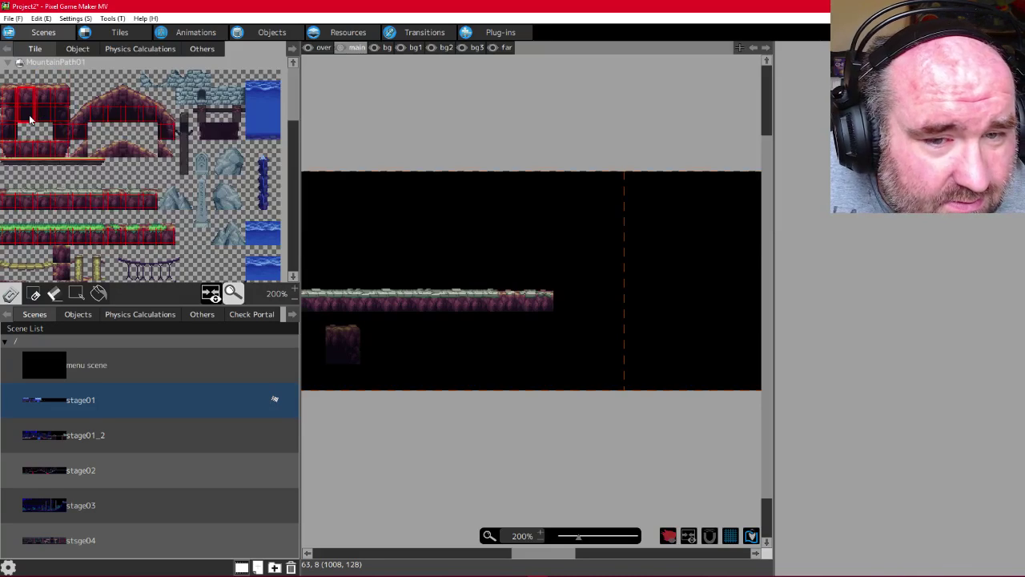
click(32, 94)
drag(29, 89, 37, 121)
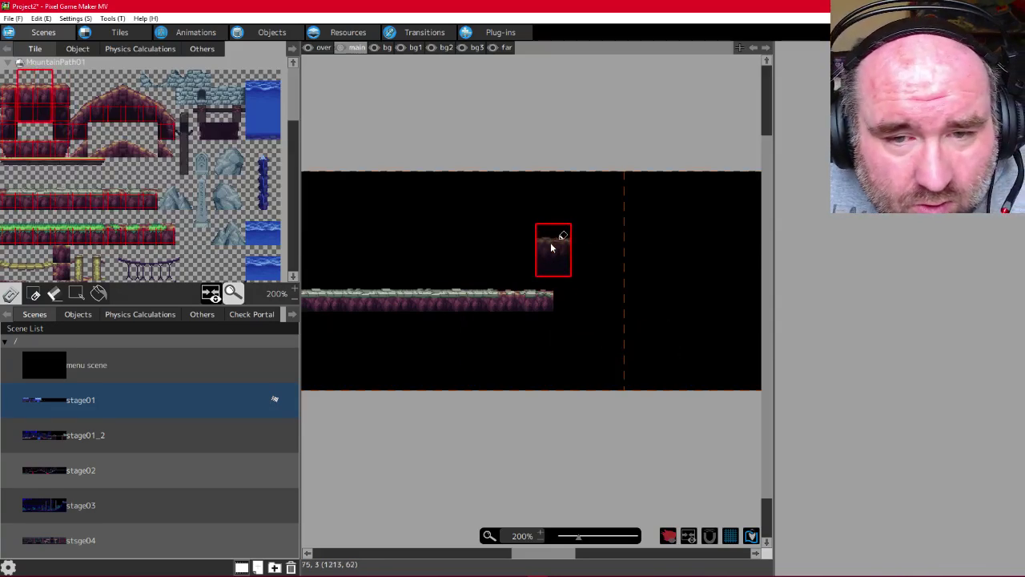
click(559, 291)
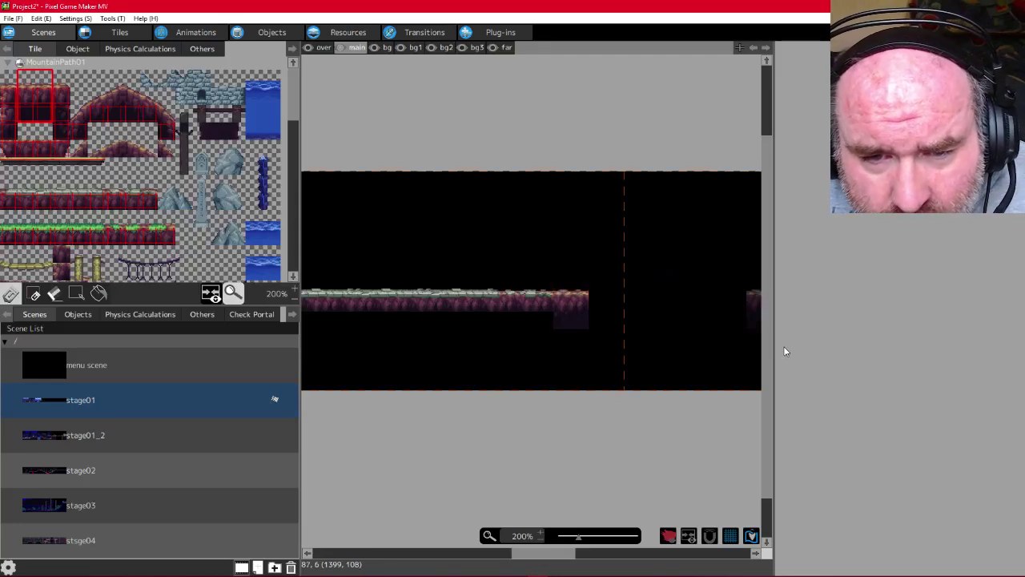
key(ctrl+z)
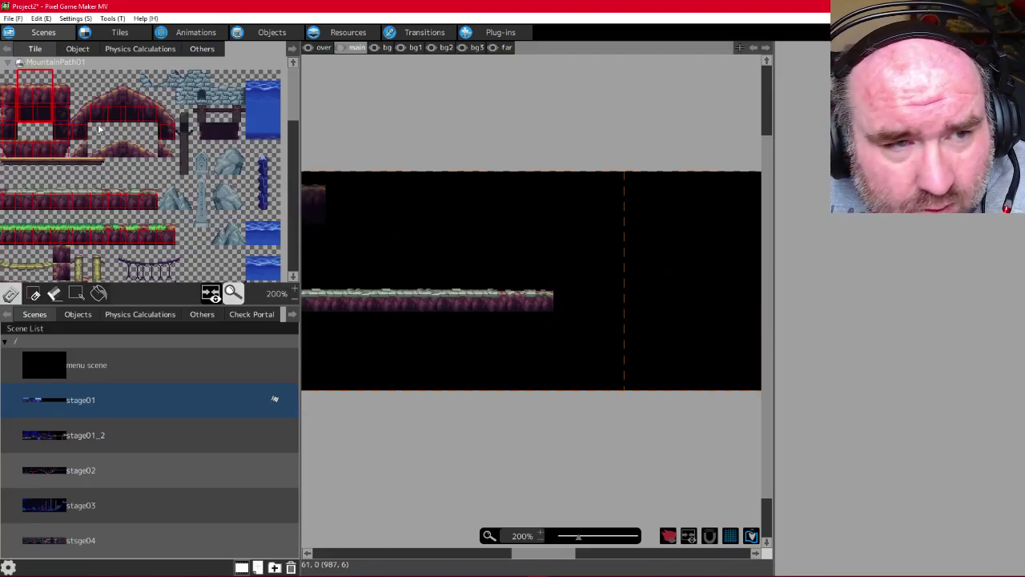
Try a one-by-three-tile cliff column at the end of the stone path, and undo the placement
drag(49, 87, 46, 112)
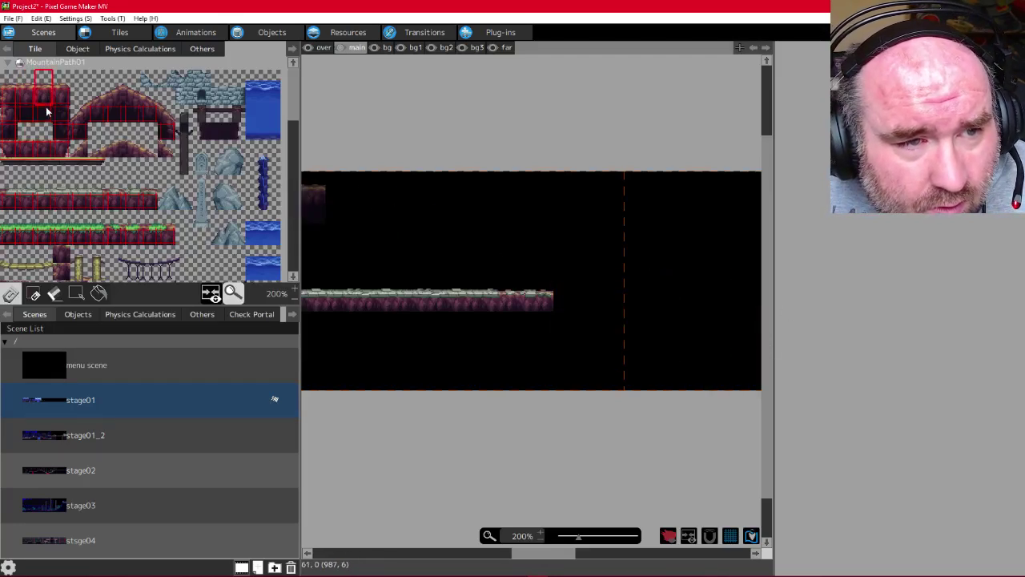
click(562, 292)
key(ctrl+z)
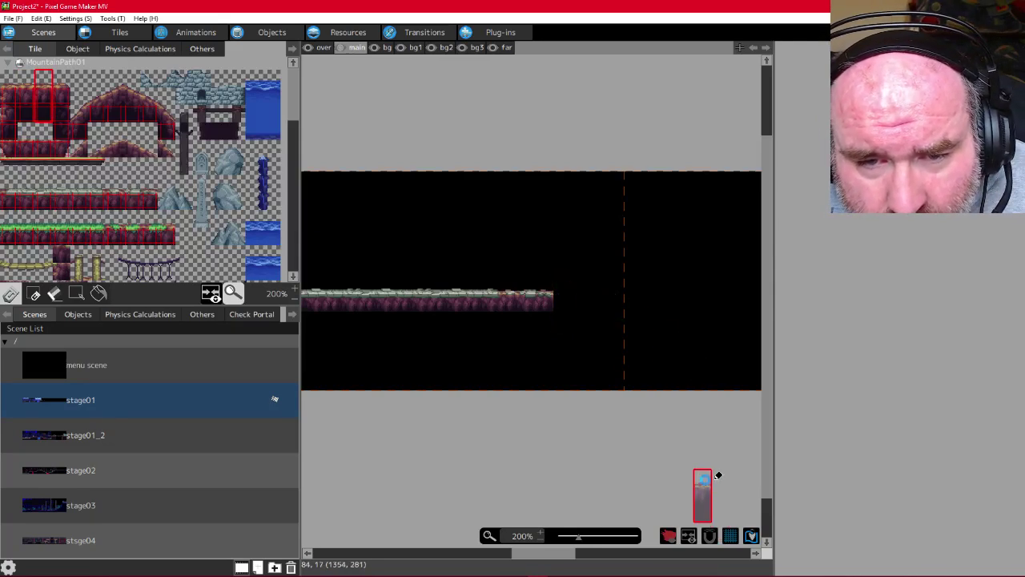
Place the two-tile-wide, three-tile-high cliff corner block with the rocky outer edge directly at the end of the stone path
drag(605, 553, 579, 555)
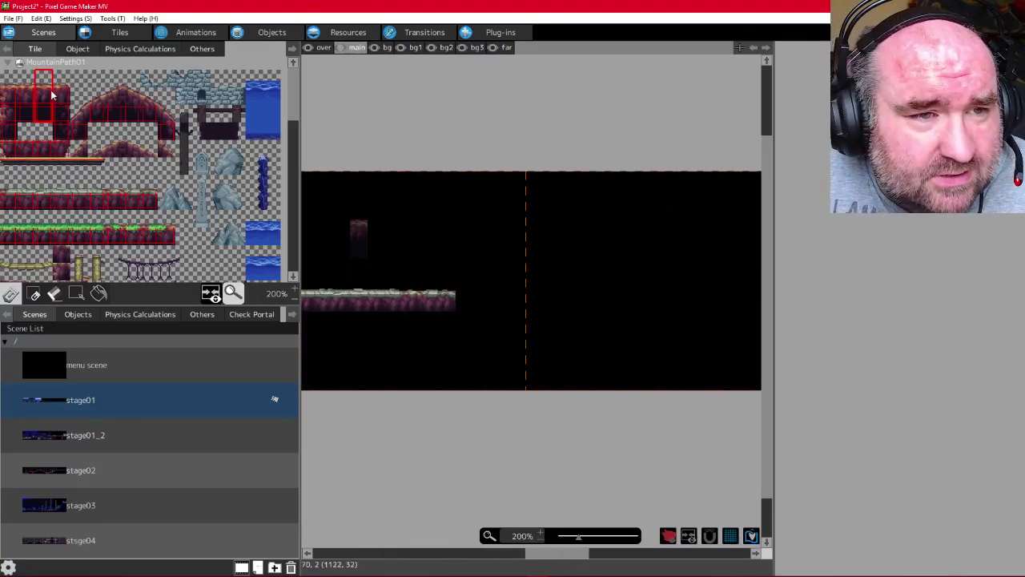
drag(61, 80, 48, 118)
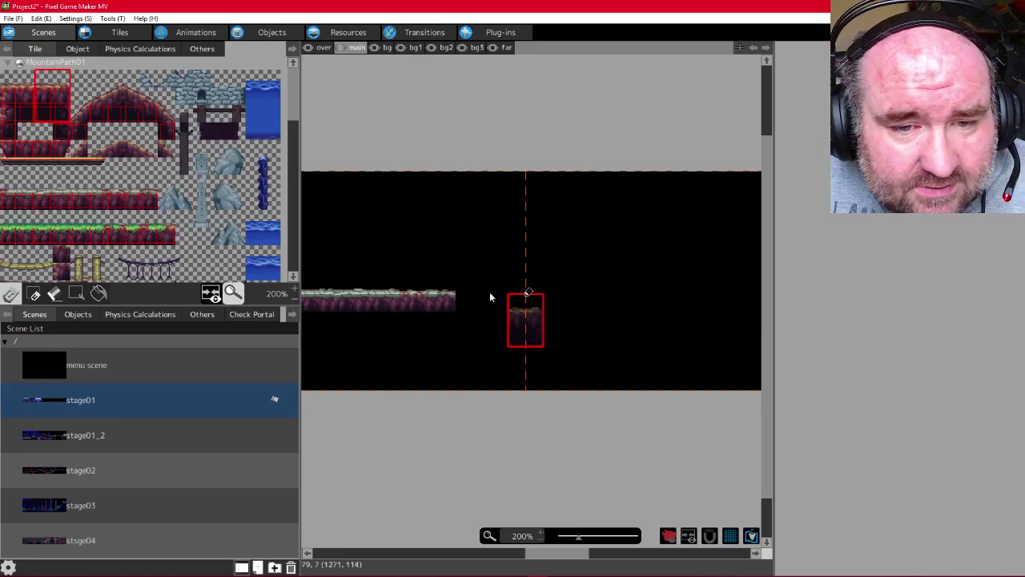
click(460, 282)
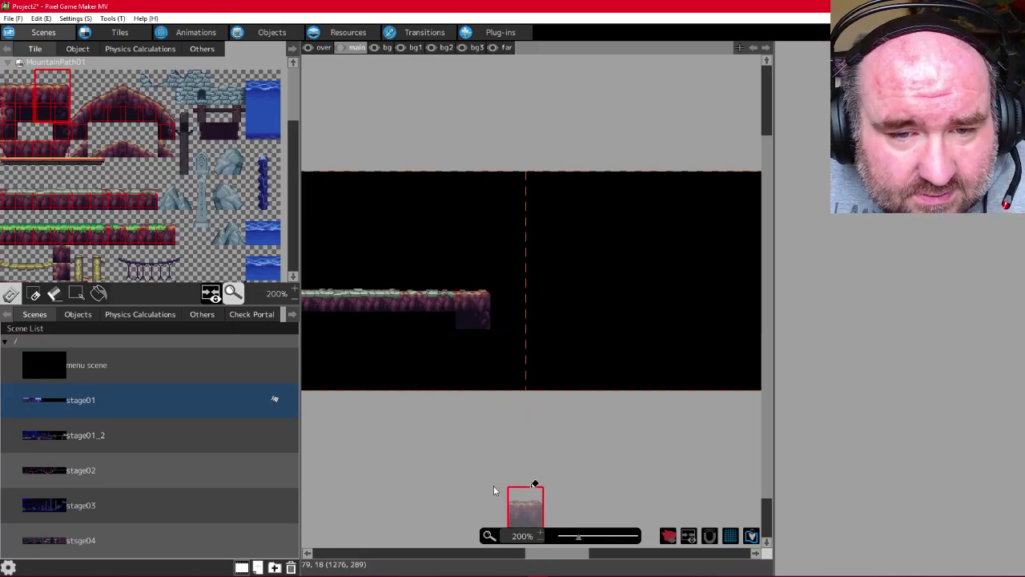
Extend the cliff wall below the corner block down to the scene's lower edge with the two-tile dark fill and rocky edge piece
click(60, 117)
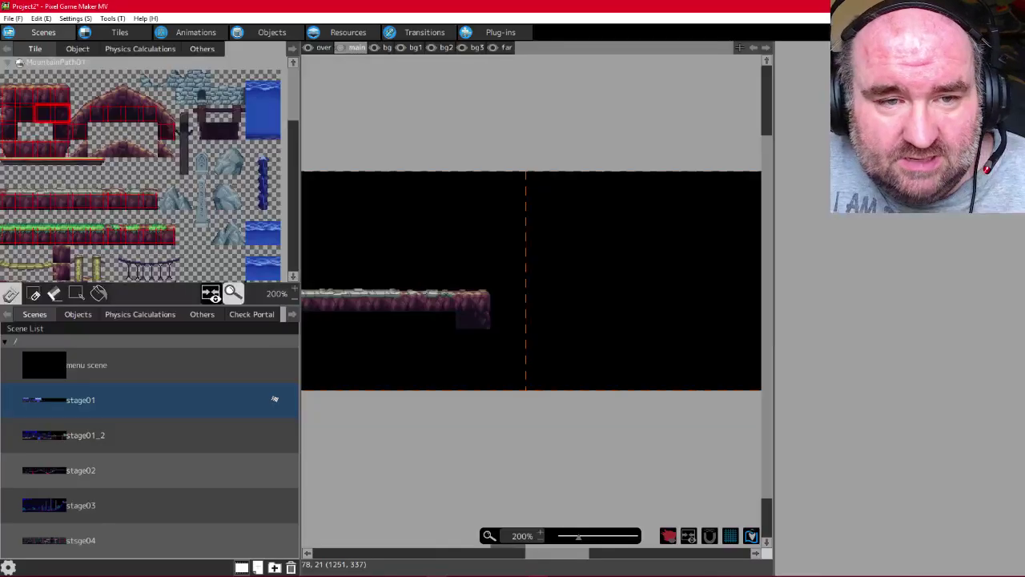
drag(467, 337, 466, 371)
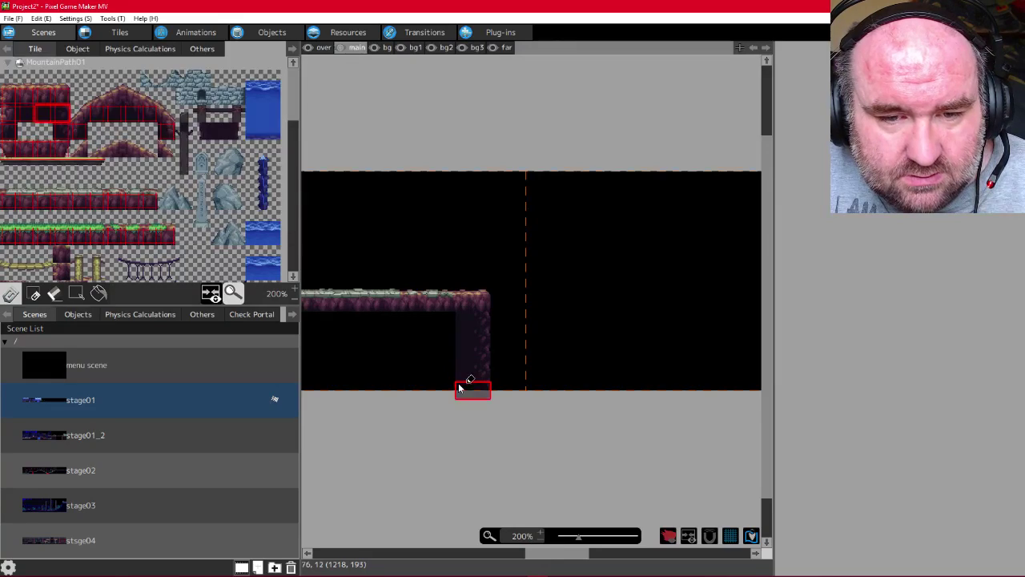
click(460, 388)
Place the single rocky tile from the lower inner edge of the MountainPath01 block at the scene's lower edge, two tiles beyond the cliff wall
mouse_move(541, 553)
mouse_down()
mouse_move(473, 554)
mouse_move(525, 555)
mouse_up()
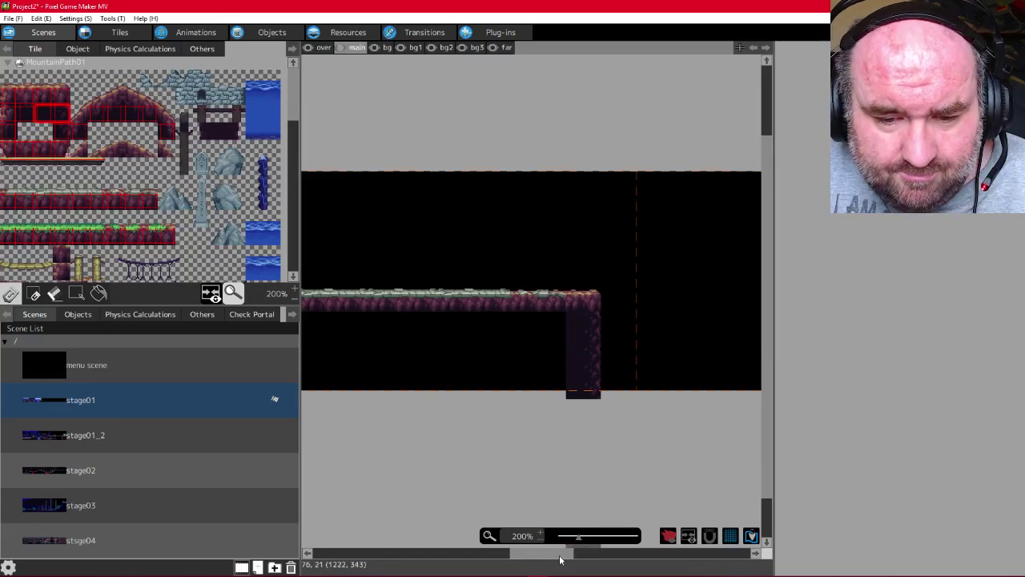
mouse_move(560, 556)
mouse_down()
mouse_move(363, 554)
mouse_move(419, 567)
mouse_move(389, 567)
mouse_move(407, 569)
mouse_move(441, 558)
mouse_move(594, 558)
mouse_move(424, 559)
mouse_move(580, 567)
mouse_move(566, 559)
mouse_up()
click(36, 84)
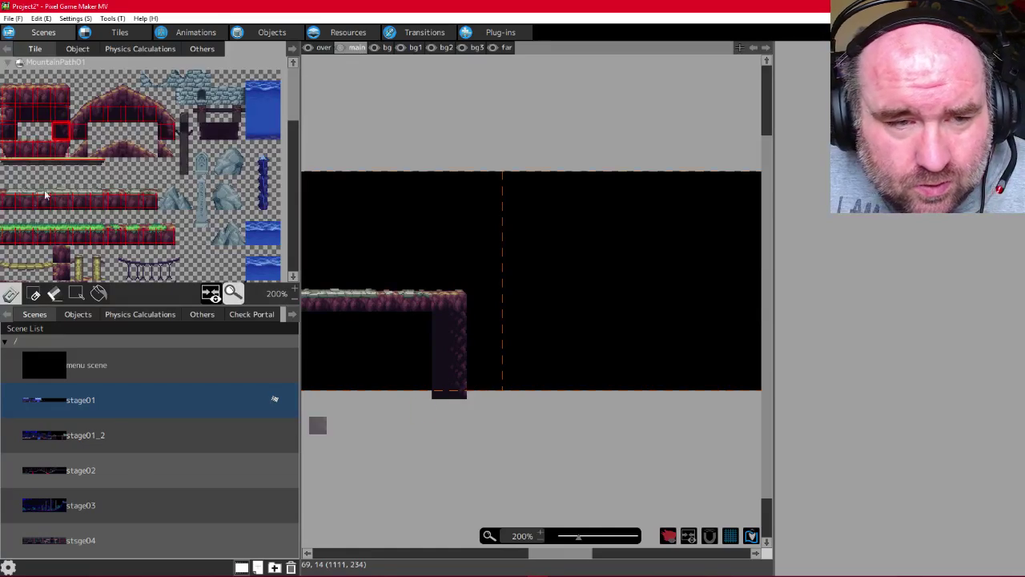
click(8, 133)
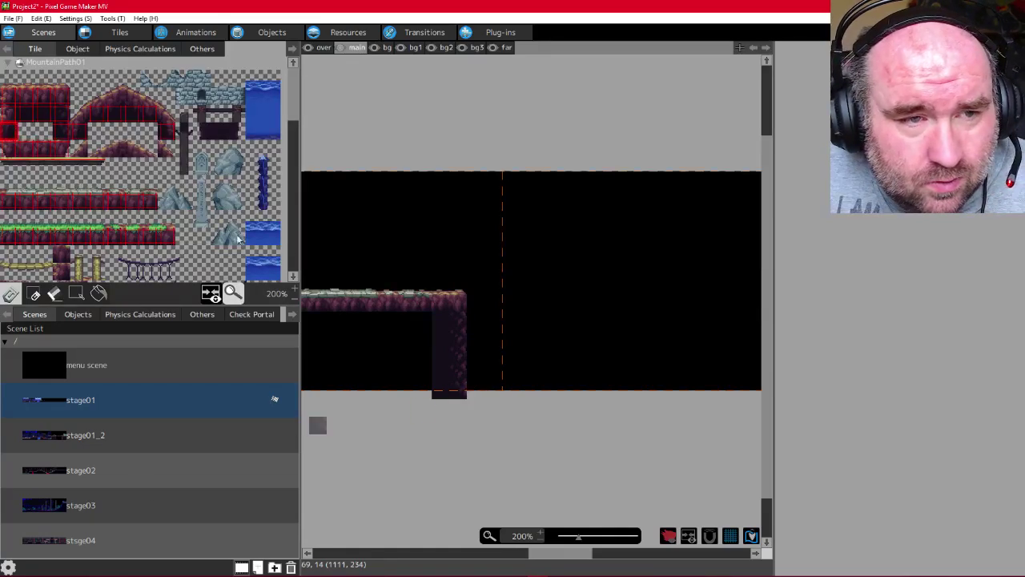
click(510, 391)
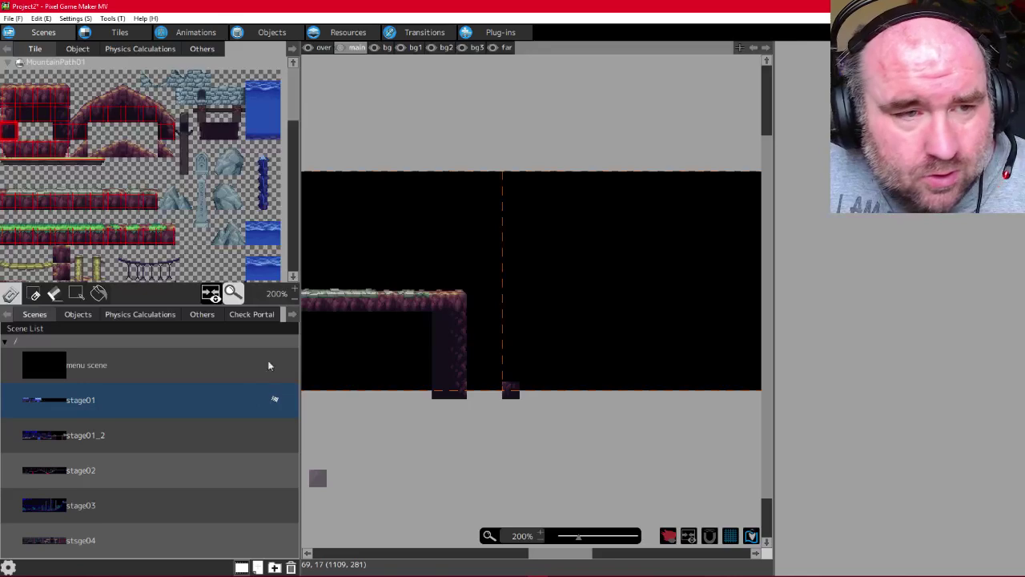
Fill the two-tile gap at the cliff wall's foot with rocky floor tiles and add the two-tile brown top edge above them
click(33, 151)
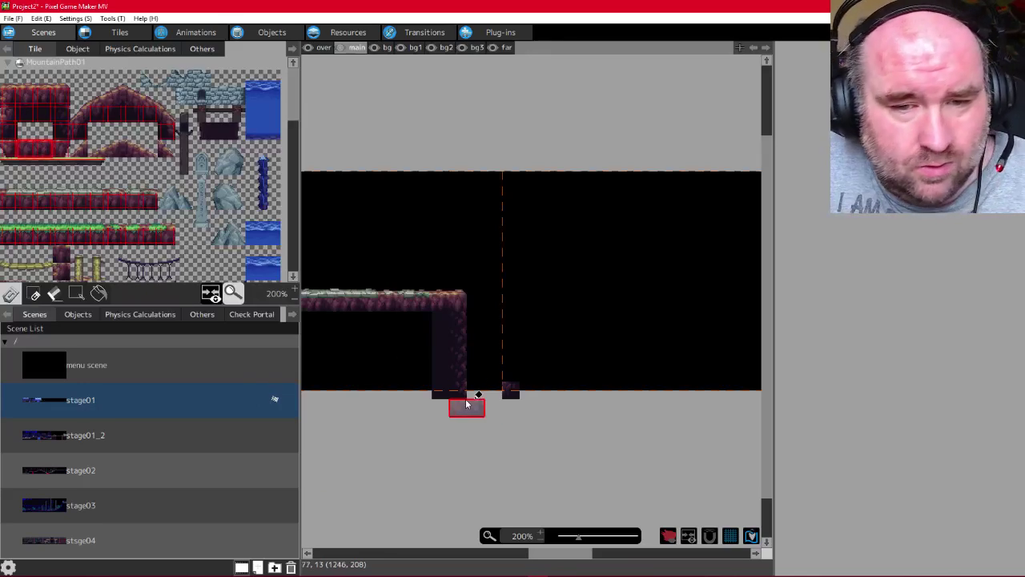
click(481, 385)
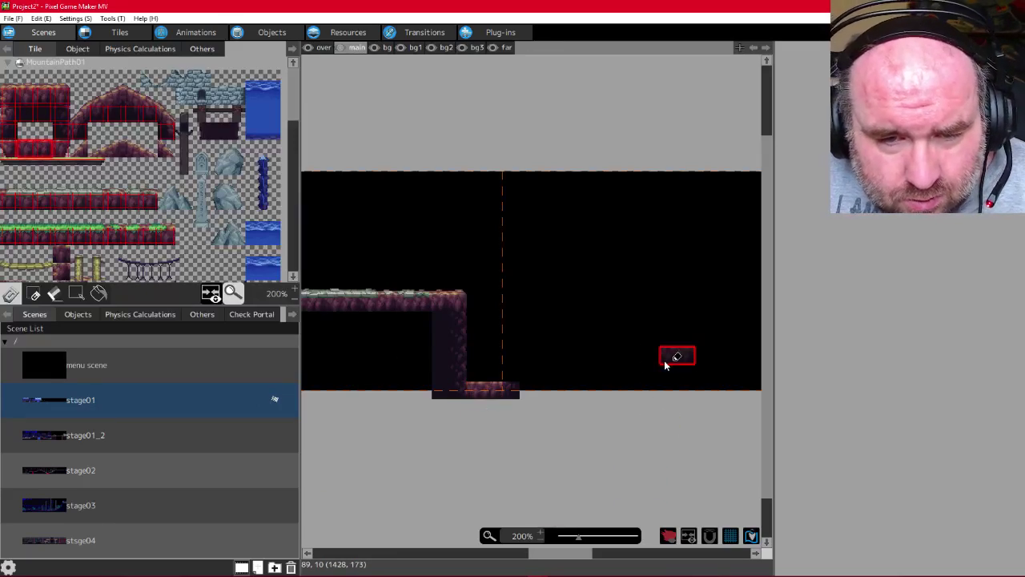
mouse_move(518, 555)
mouse_down()
mouse_move(391, 549)
mouse_move(533, 562)
mouse_up()
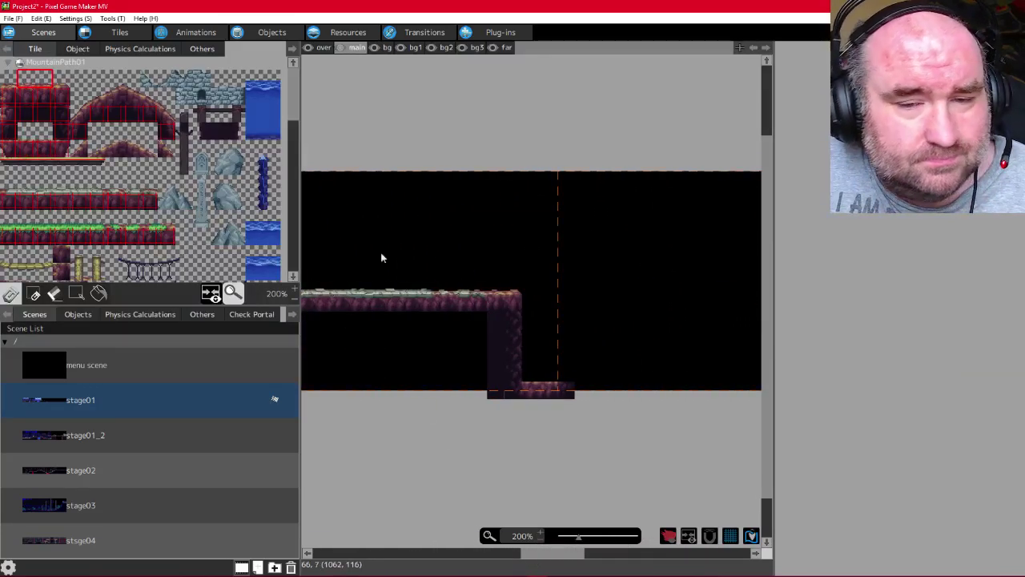
click(533, 371)
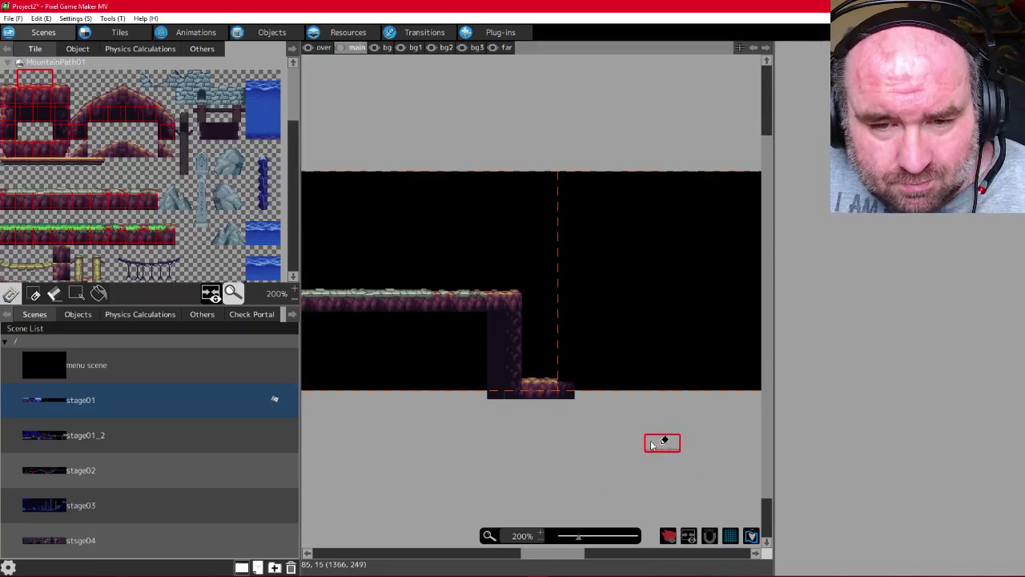
Build the pit's far wall upward from the single rocky tile by stacking two one-by-two-tile cliff edge pieces
click(9, 116)
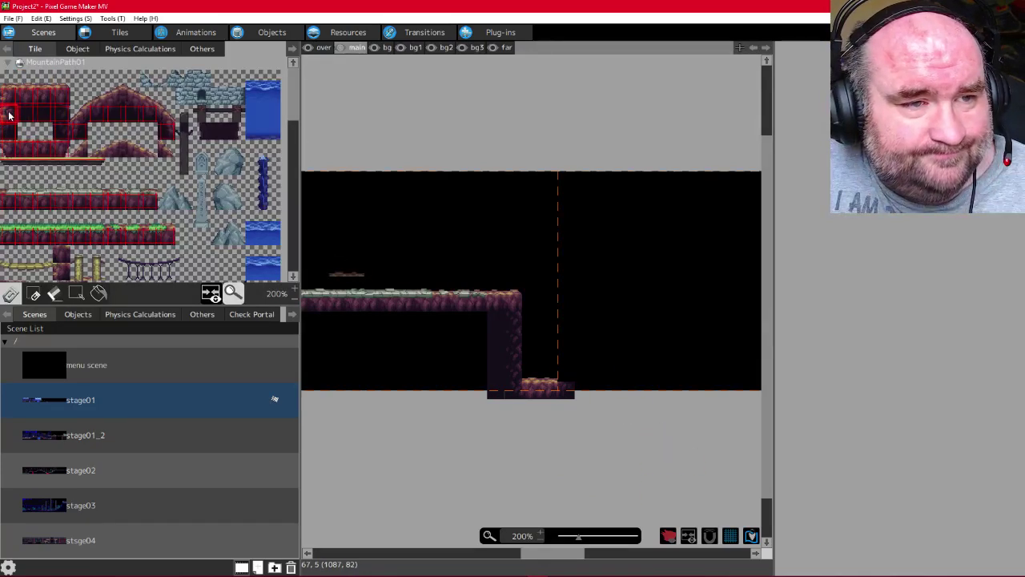
click(9, 87)
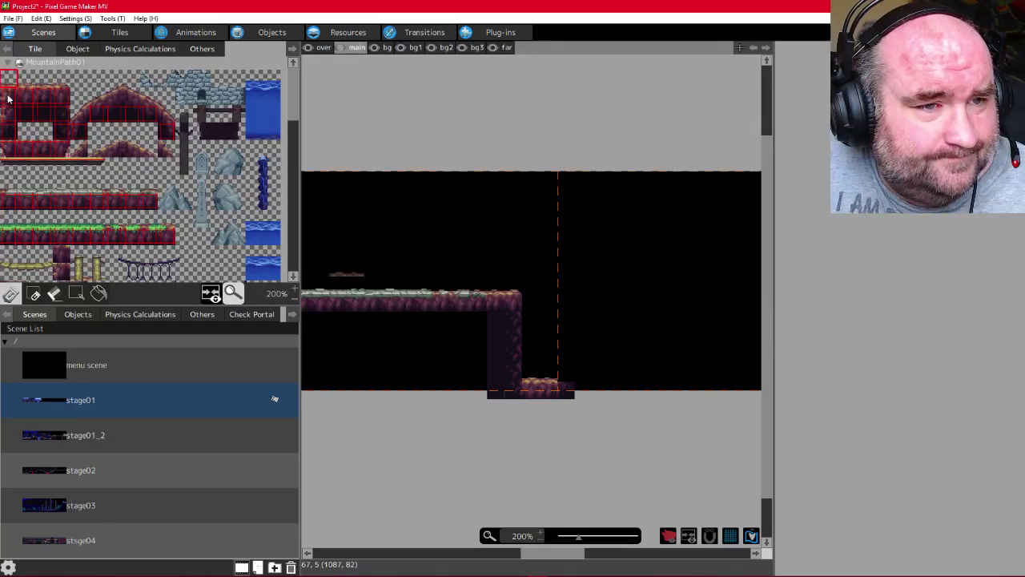
drag(9, 97, 9, 113)
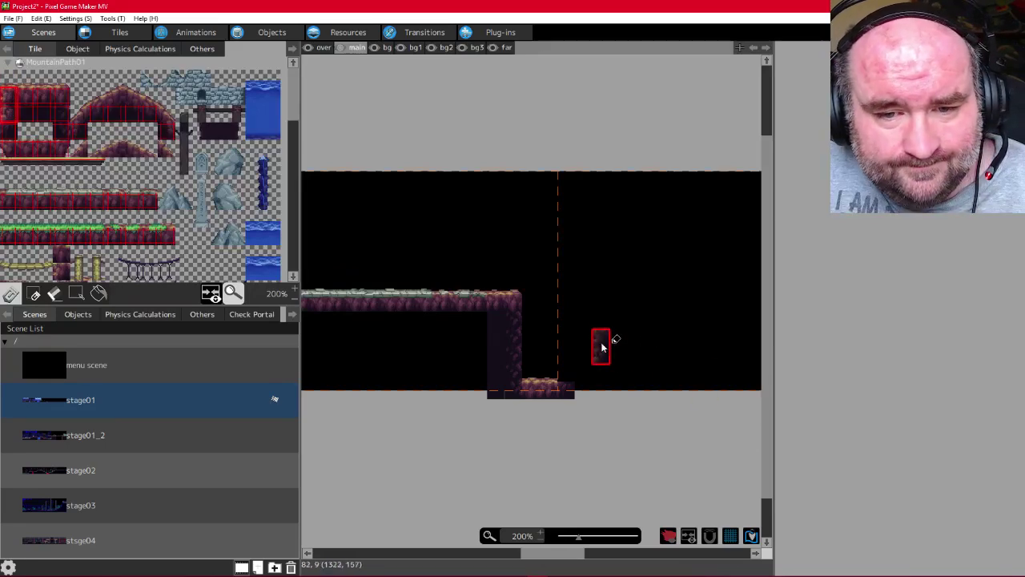
click(563, 355)
click(561, 324)
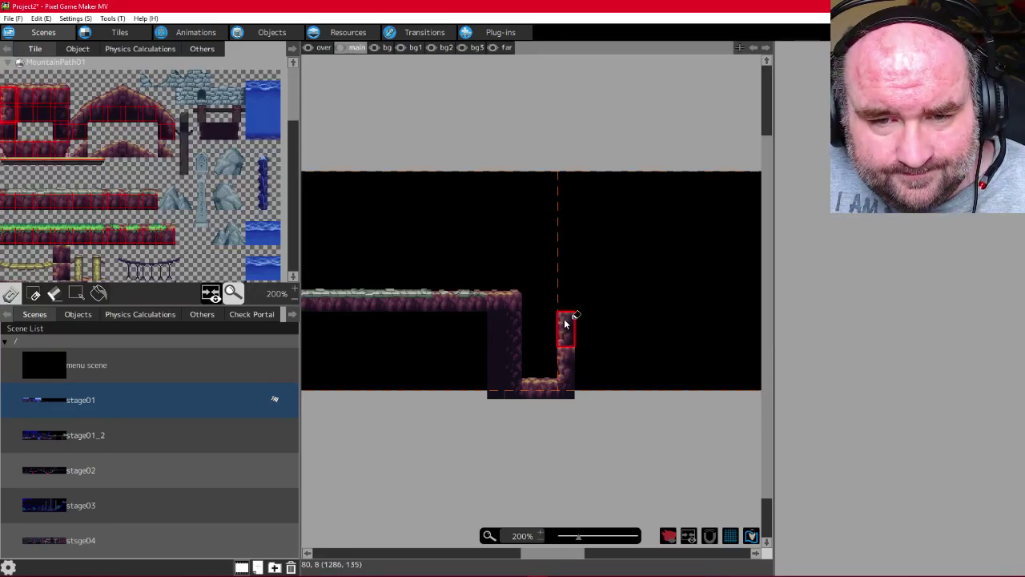
Undo the far wall's stacked cliff pieces and rebuild it four tiles high with the single rocky edge tile
key(ctrl+z)
key(ctrl+z)
key(ctrl+z)
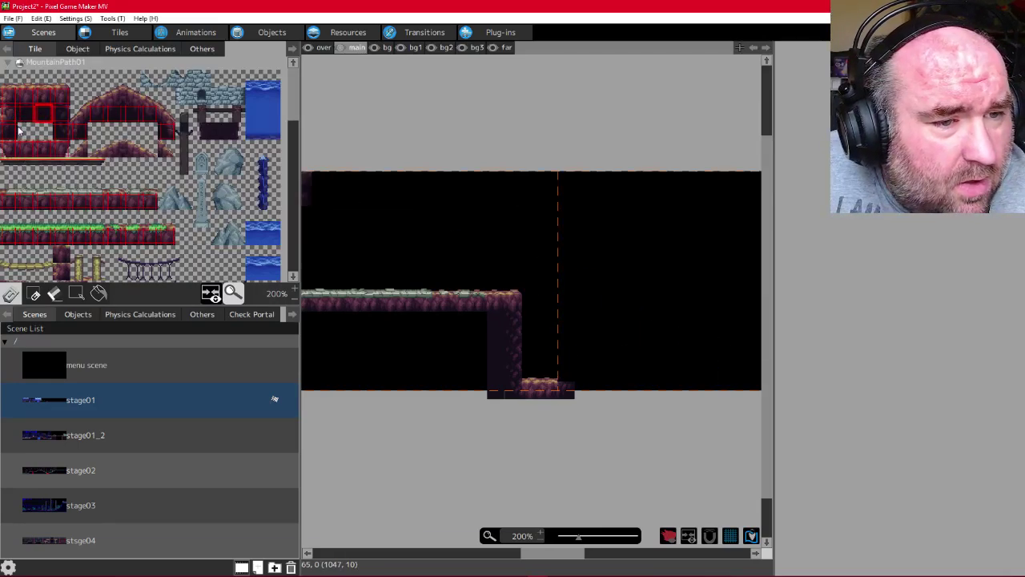
mouse_move(19, 131)
middle_down()
mouse_move(65, 155)
mouse_move(38, 125)
middle_up()
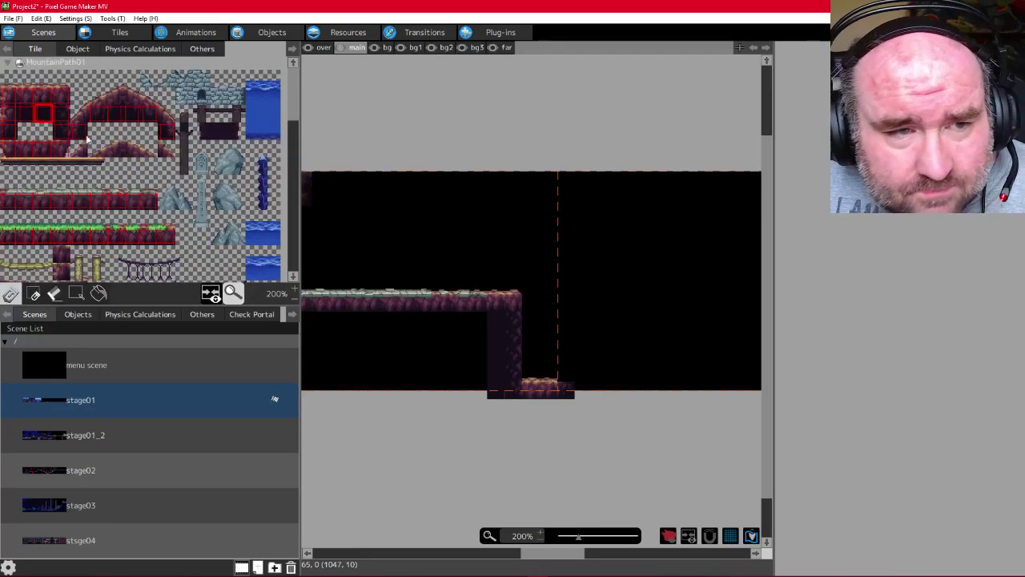
click(10, 117)
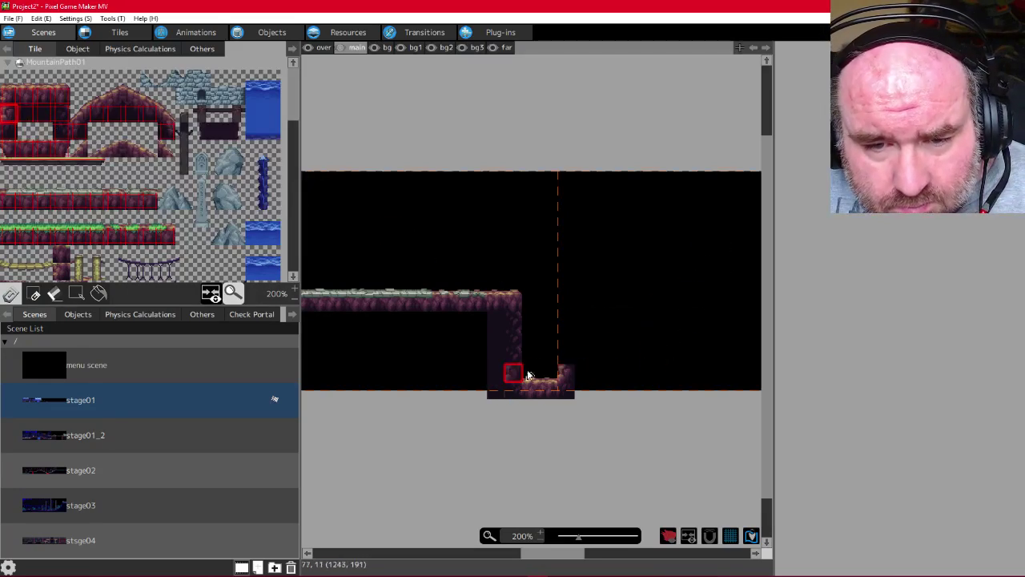
drag(566, 354, 568, 320)
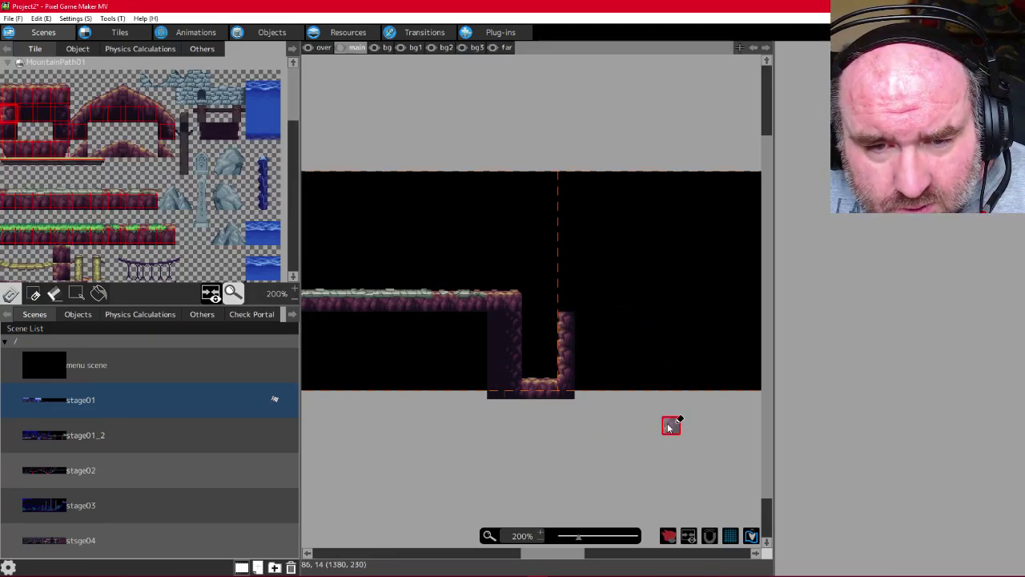
Cap the pit's far wall with the three-tile rocky row from the upper edge of the MountainPath01 block, extending away from the pit
click(64, 113)
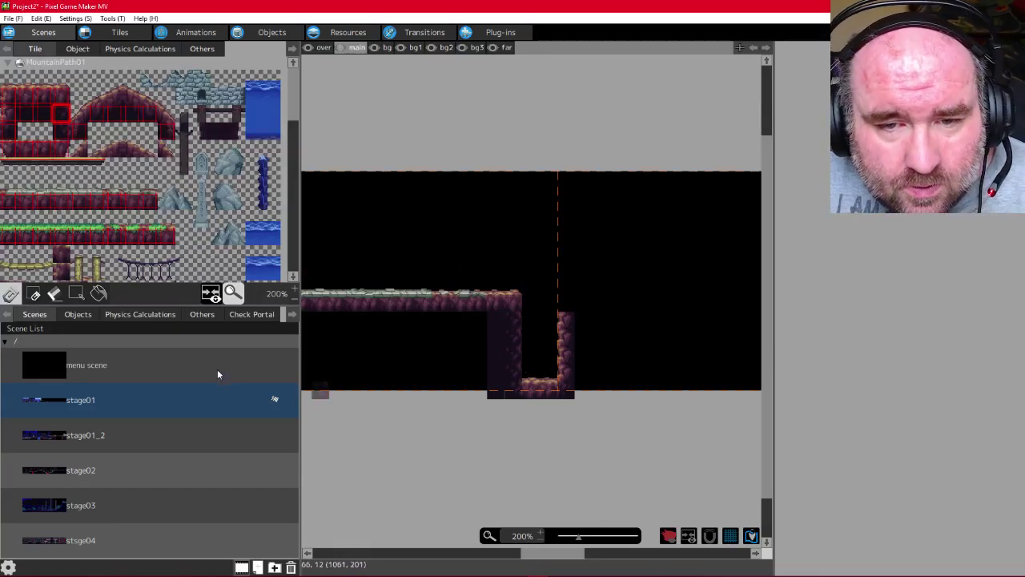
drag(13, 97, 50, 100)
click(573, 303)
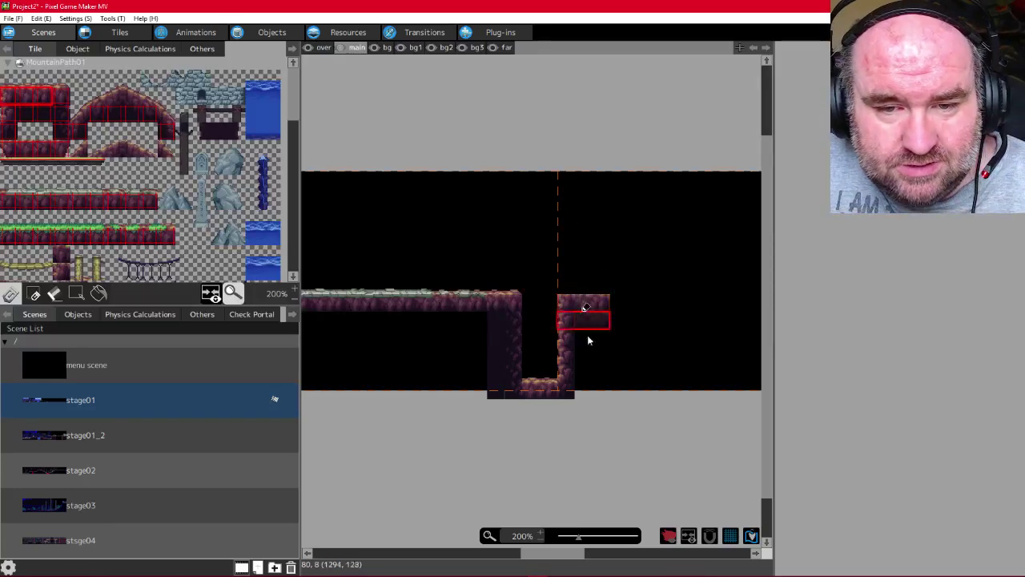
Make the pit shallower by selecting its side walls and floor as a block and moving them up two tiles
drag(551, 552, 416, 548)
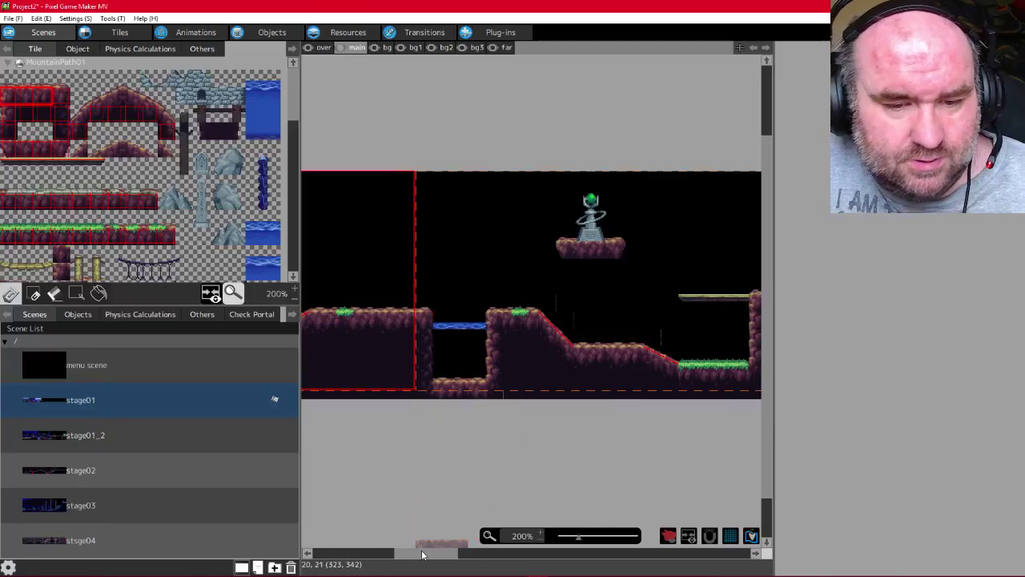
drag(425, 556, 557, 551)
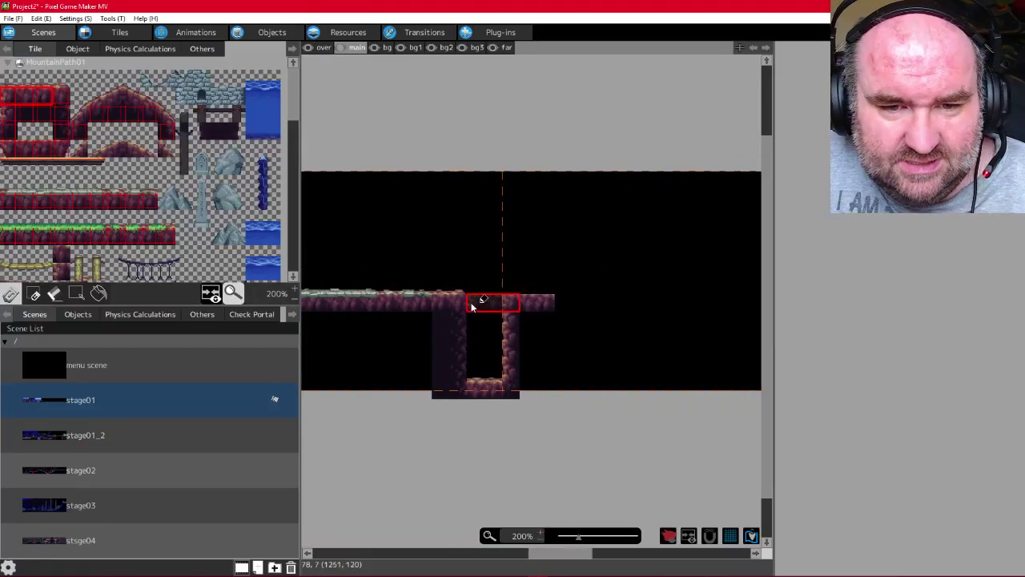
right_click(484, 382)
right_click(484, 382)
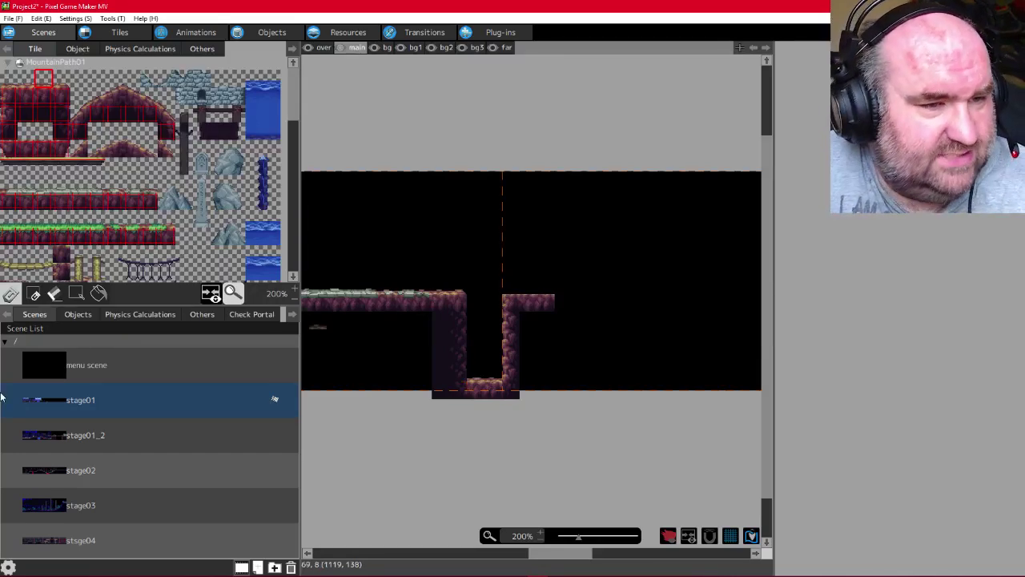
click(77, 293)
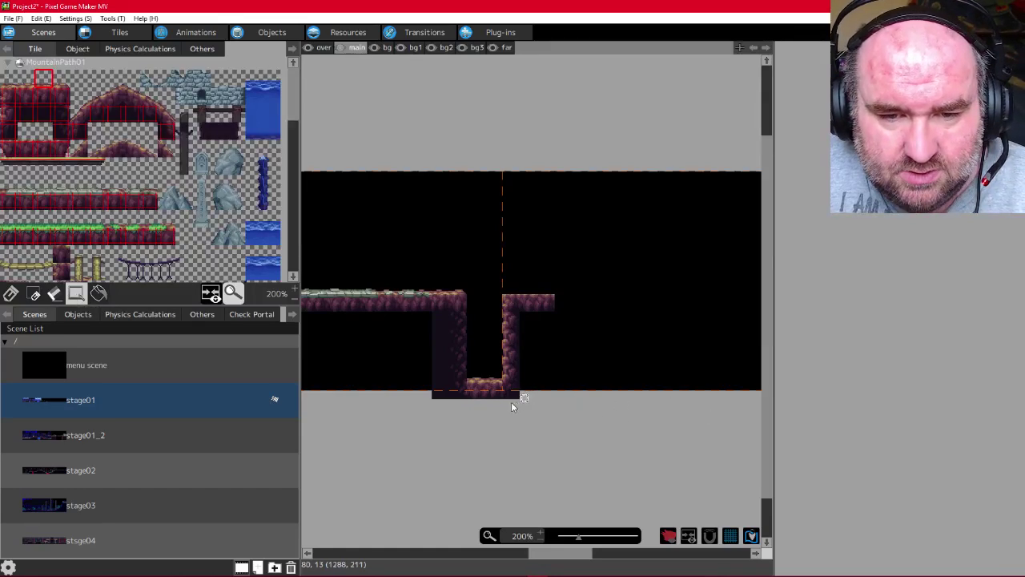
drag(438, 347, 499, 382)
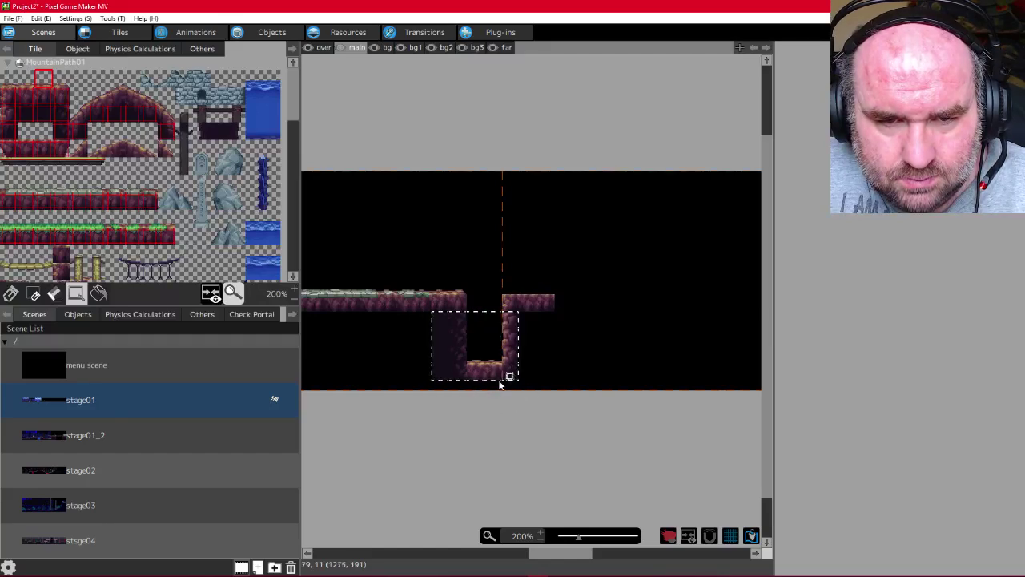
click(552, 357)
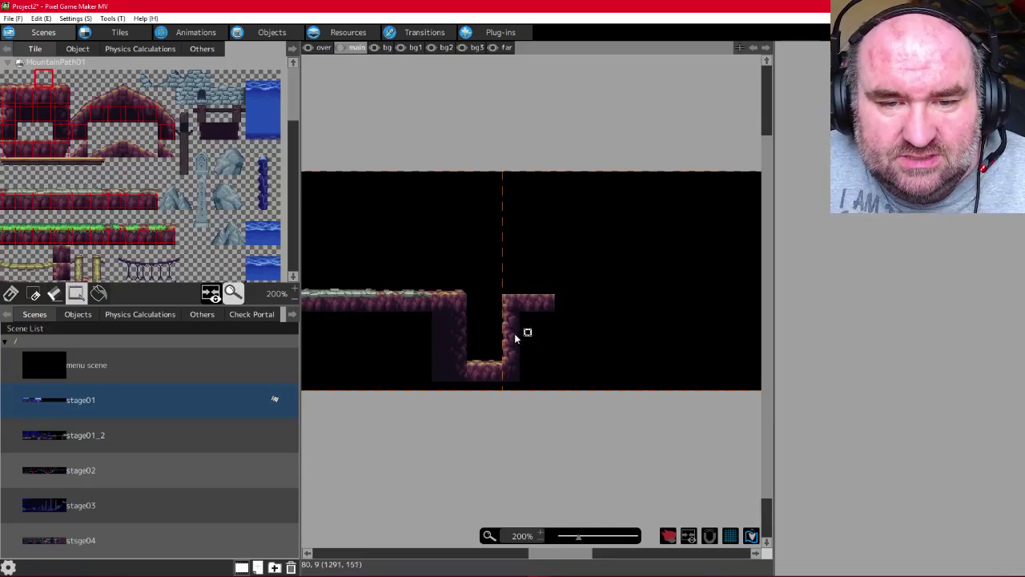
drag(518, 324, 440, 385)
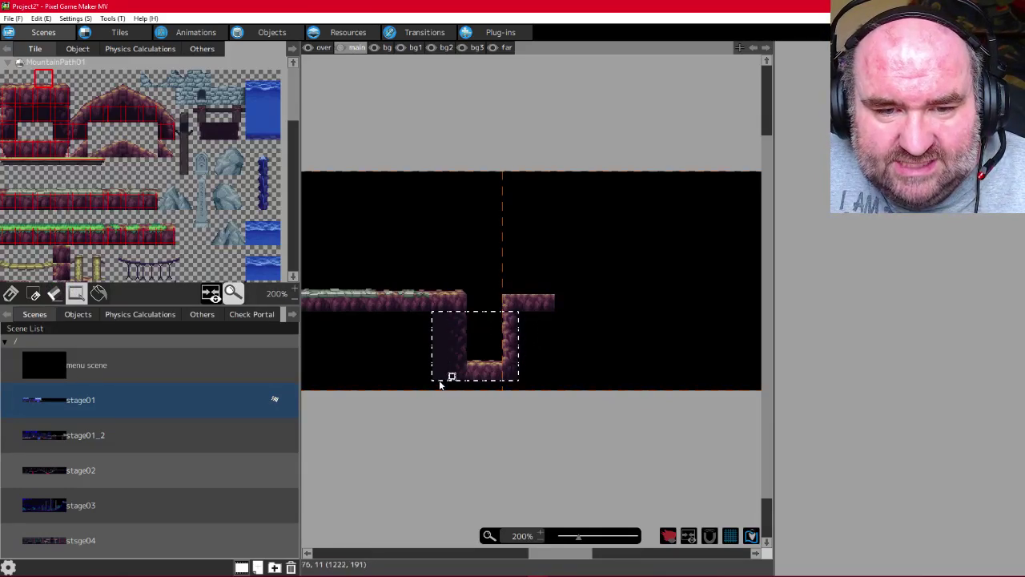
click(555, 327)
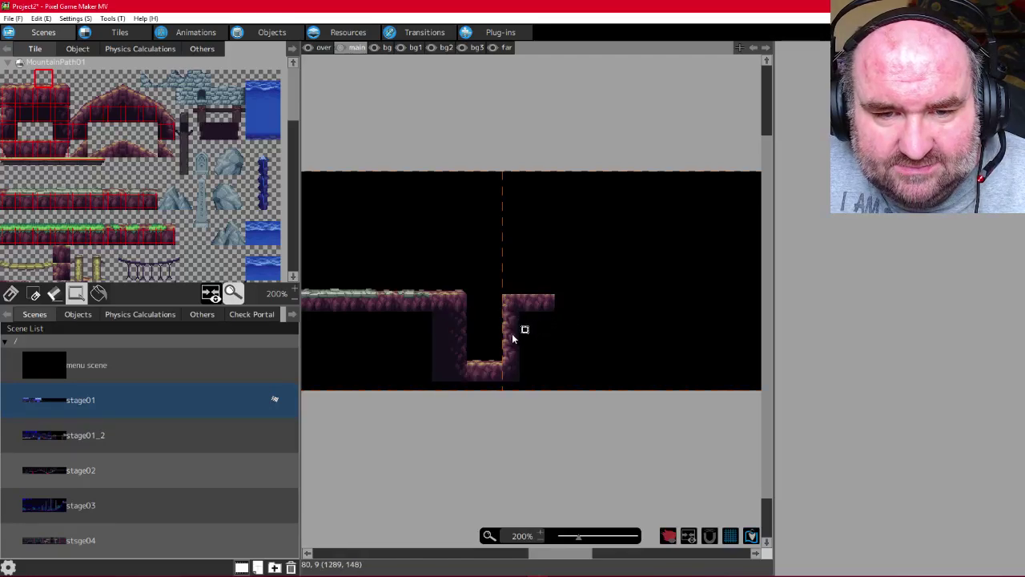
drag(501, 340, 453, 351)
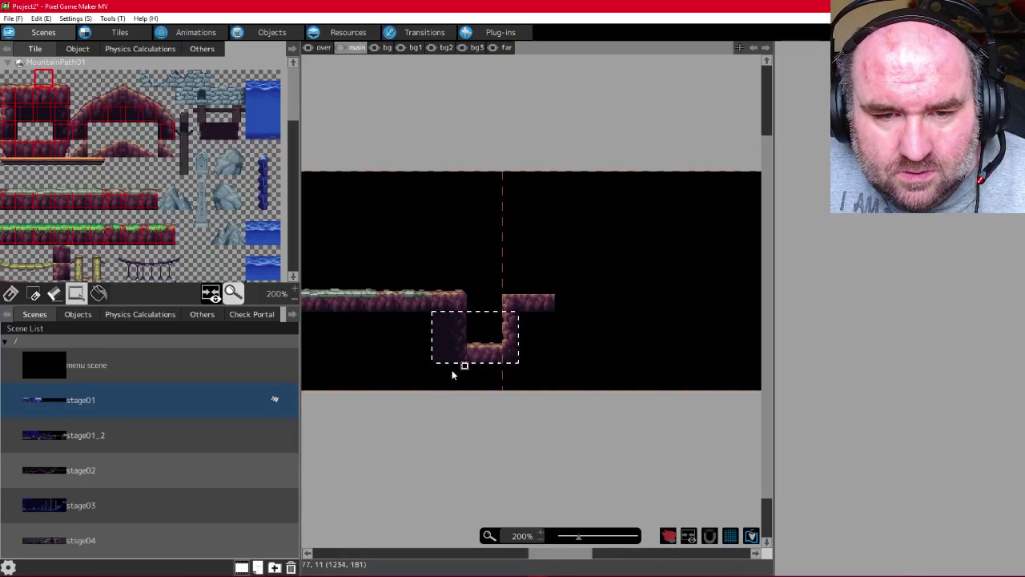
click(600, 372)
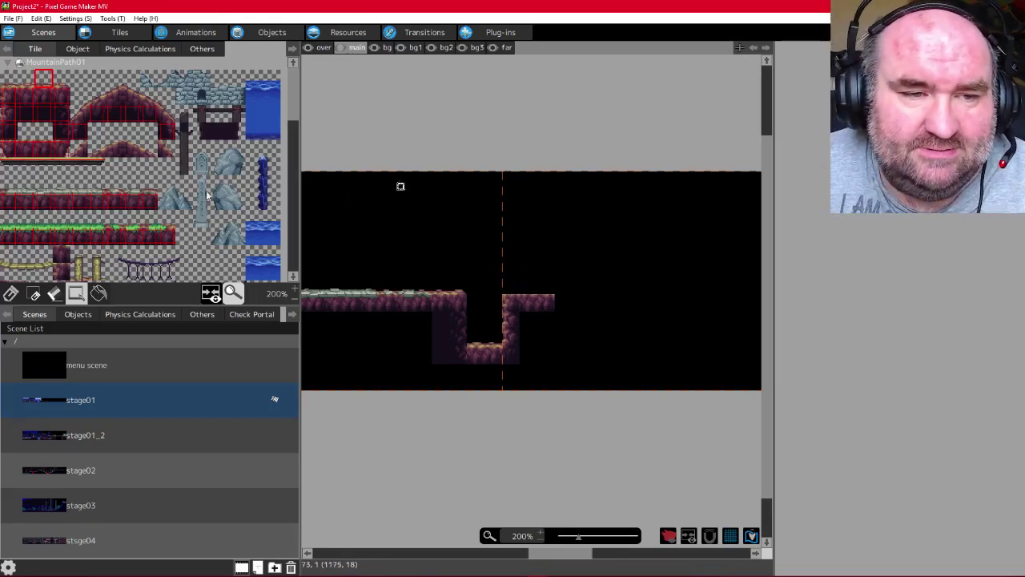
Add the three-tile brown top edge above the rocky row on the pit's far side
click(13, 295)
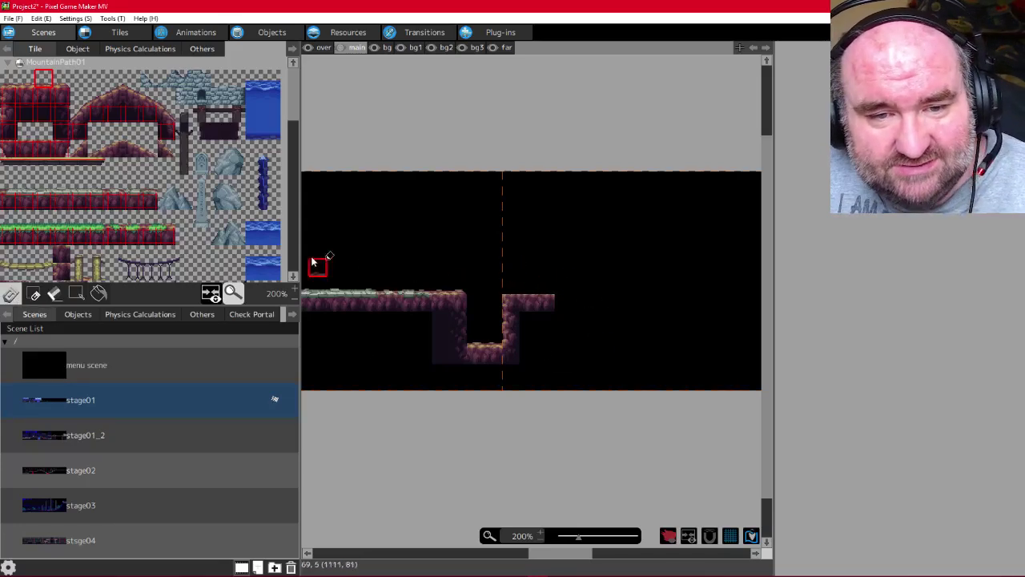
drag(11, 84, 42, 85)
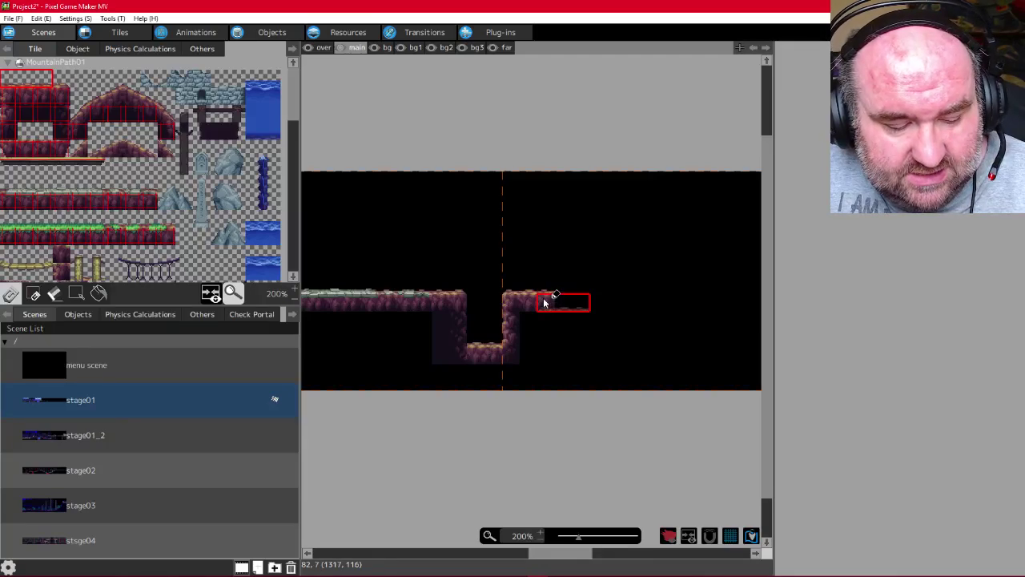
key(f)
click(77, 297)
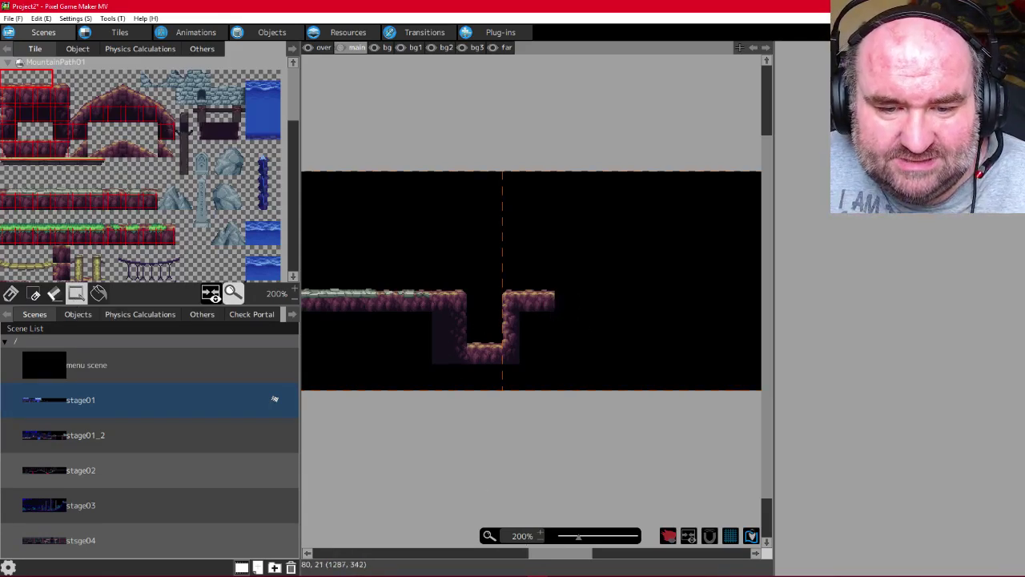
click(30, 119)
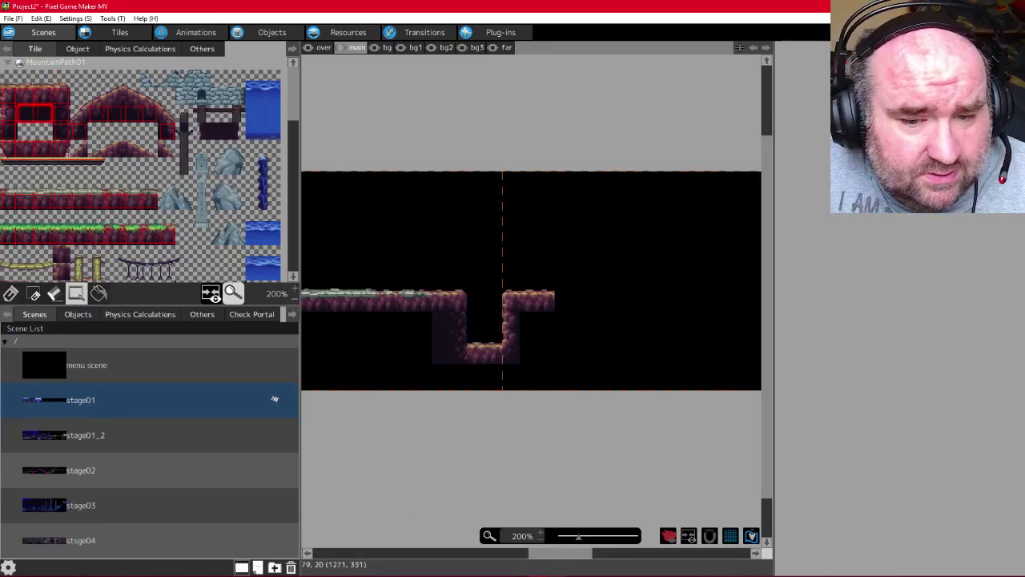
drag(548, 556, 480, 556)
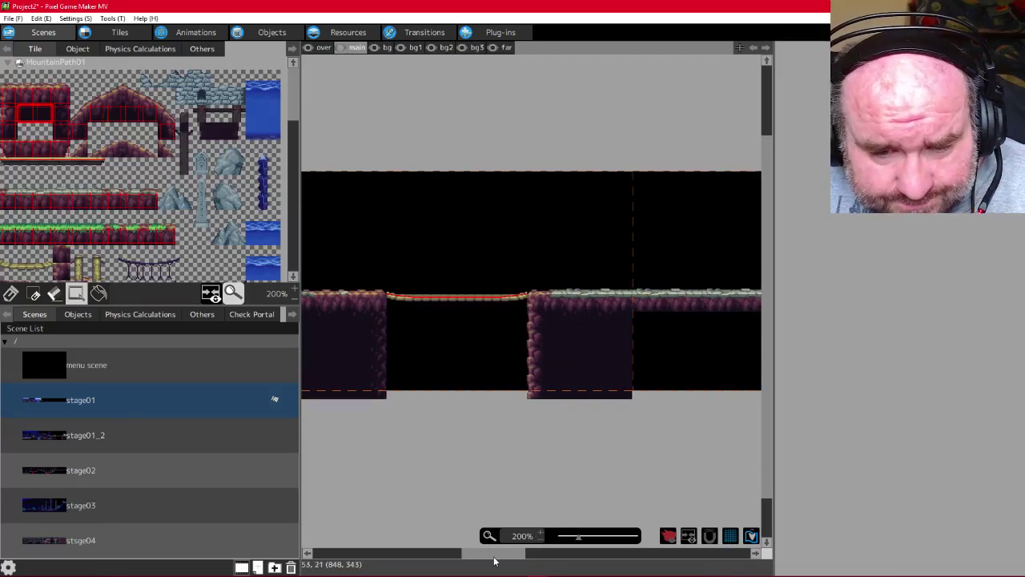
drag(495, 556, 467, 549)
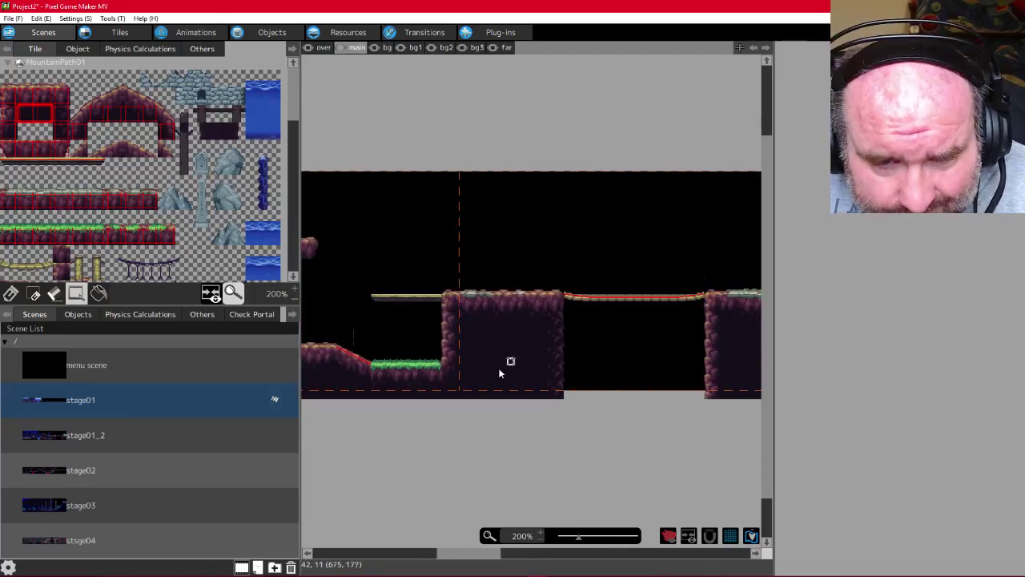
mouse_move(491, 367)
mouse_down()
mouse_move(503, 373)
mouse_move(491, 382)
mouse_up()
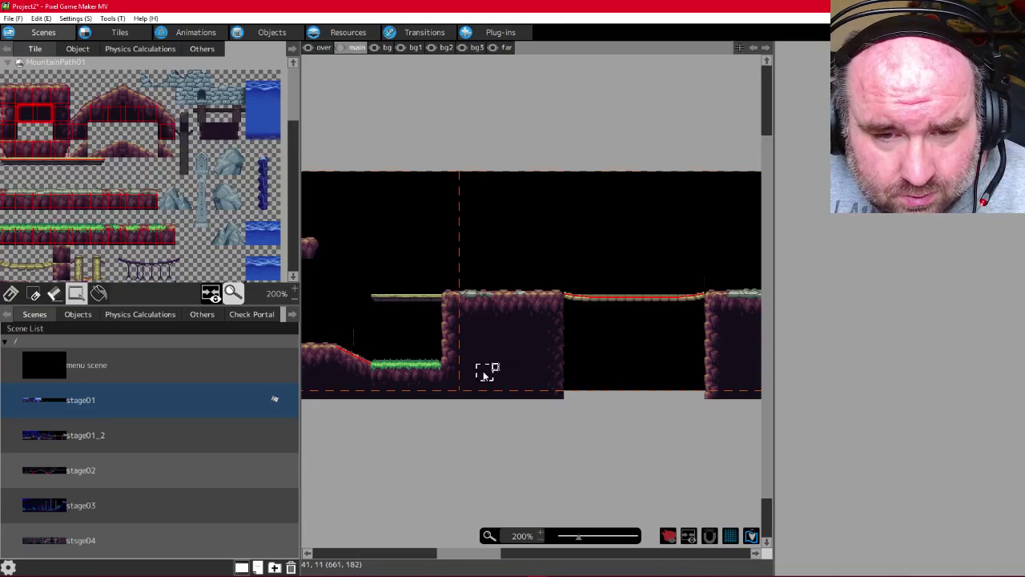
drag(454, 554, 444, 531)
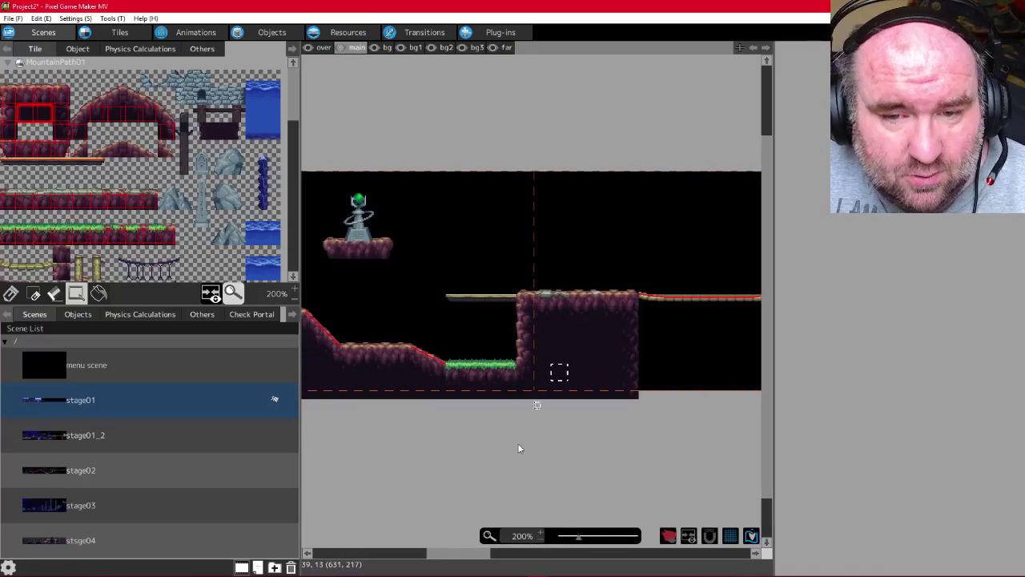
drag(475, 554, 546, 553)
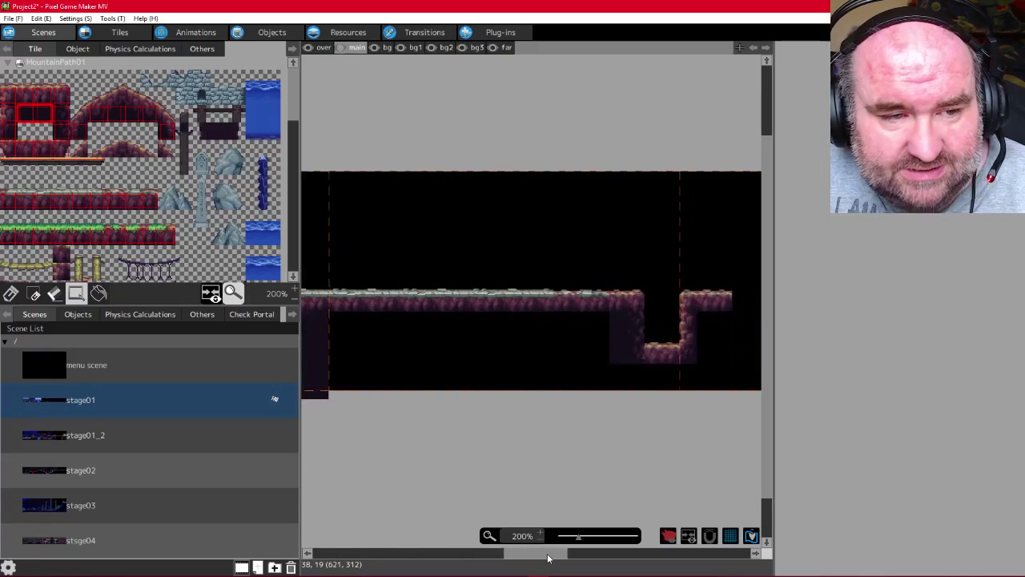
Try to fill a rectangle below the path with the rocky tile picked from the pit floor
click(33, 295)
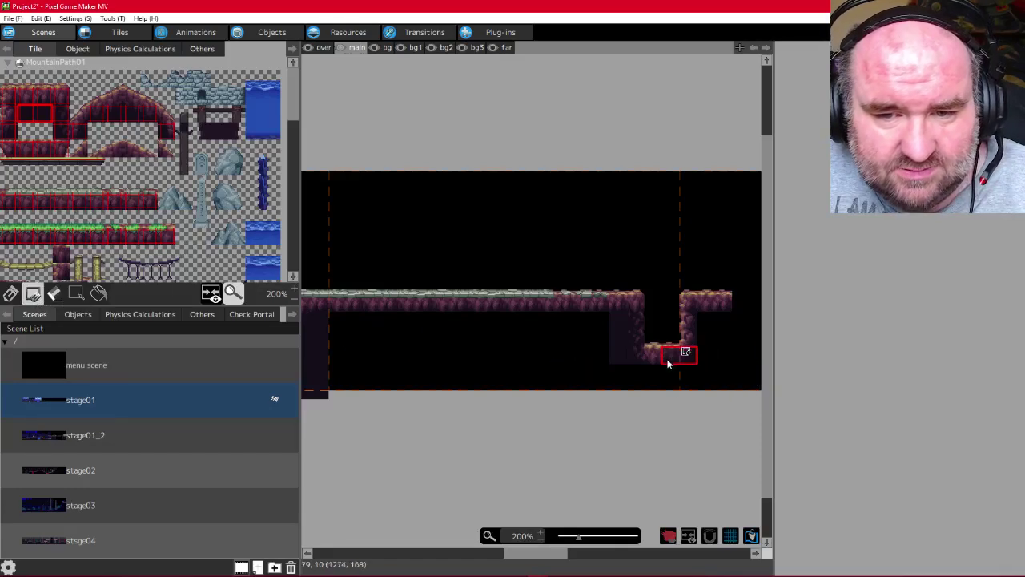
right_click(535, 345)
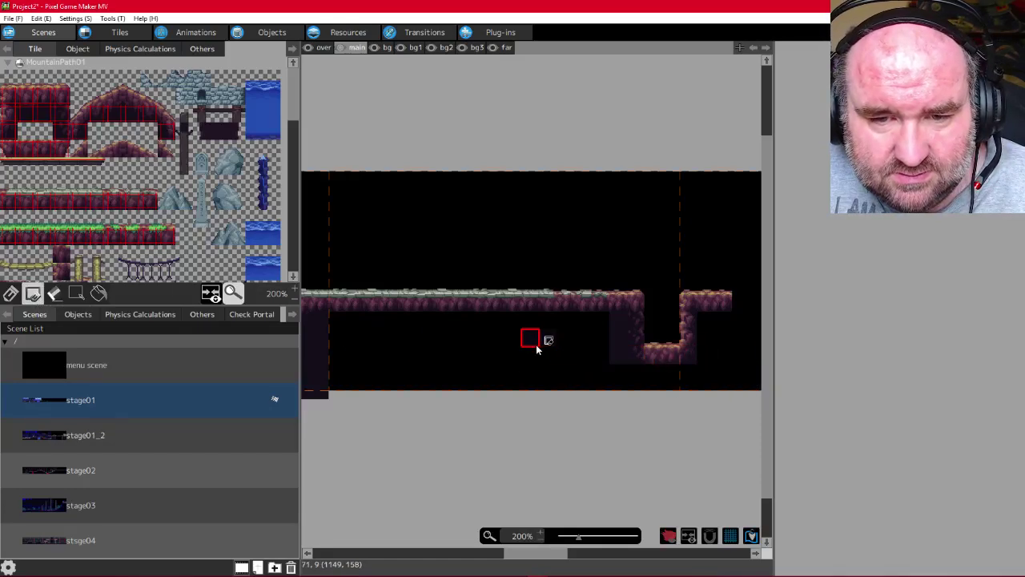
right_click(656, 355)
right_click(668, 361)
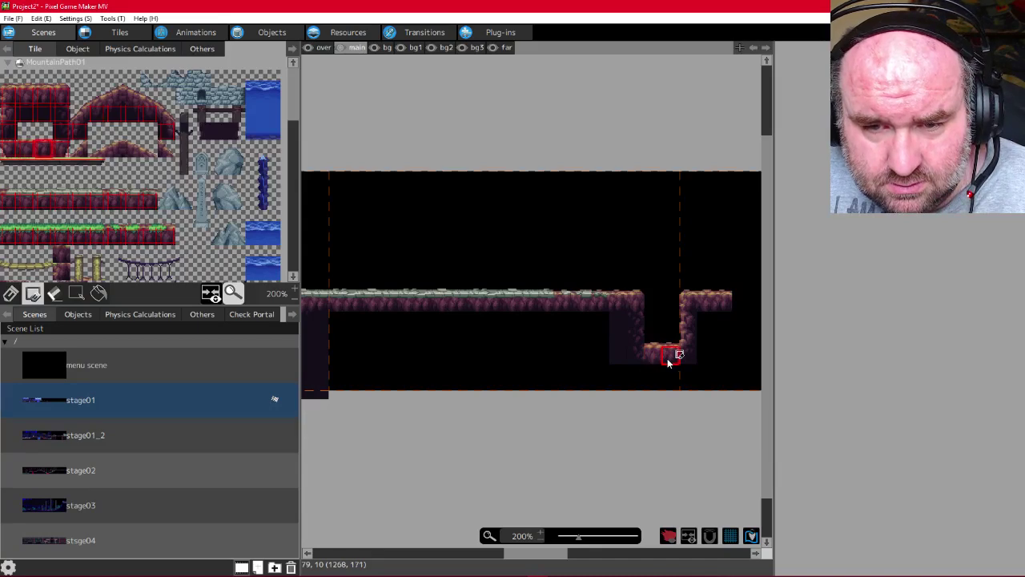
right_click(650, 363)
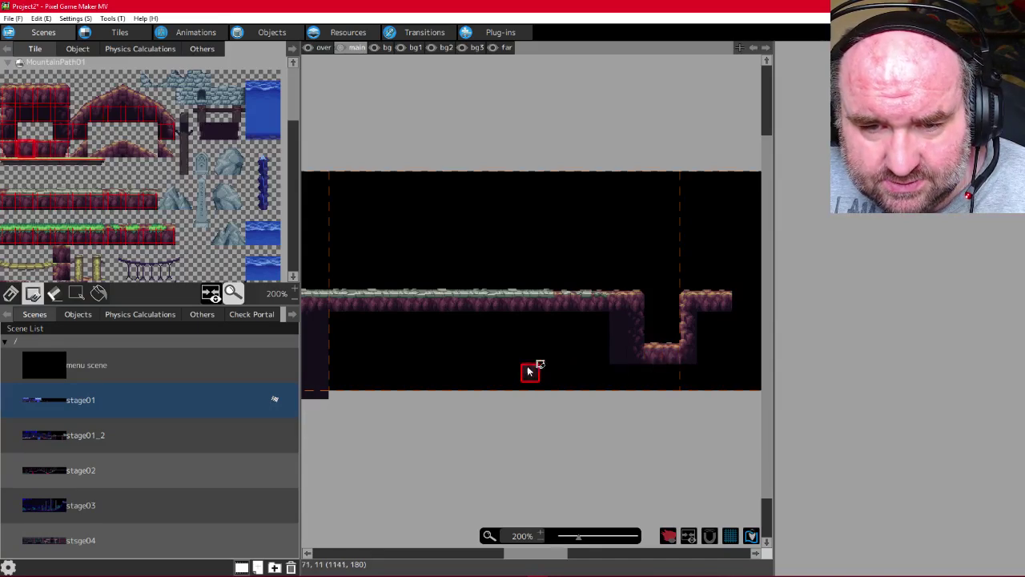
right_drag(460, 358, 487, 358)
drag(488, 359, 533, 342)
key(ctrl+z)
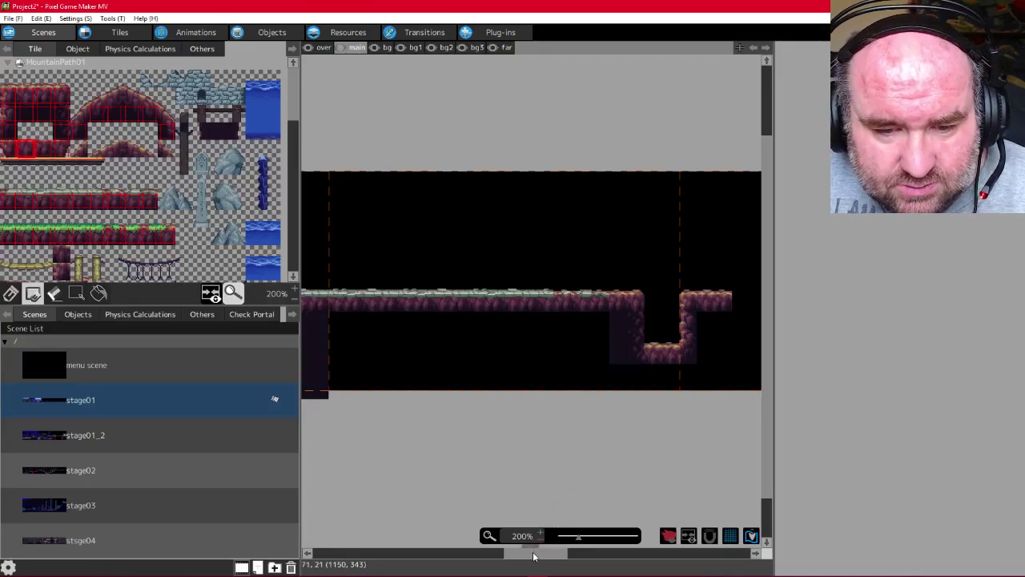
Fill the empty area beneath the path, pit and far ledge down to the scene's lower edge with the dark tile from the existing ground
drag(534, 553, 488, 552)
right_click(607, 355)
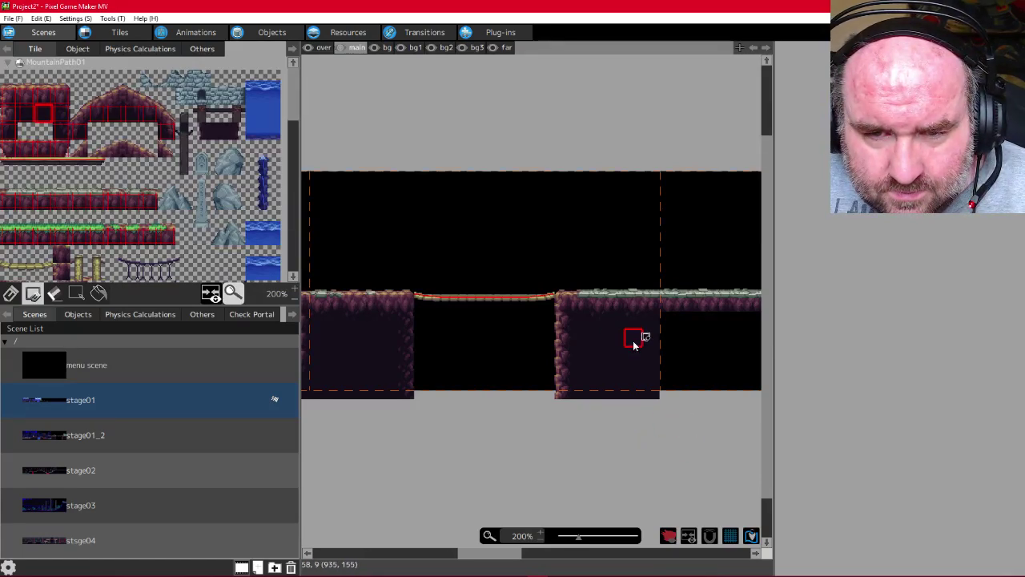
mouse_move(475, 560)
mouse_down()
mouse_move(540, 560)
mouse_move(519, 560)
mouse_up()
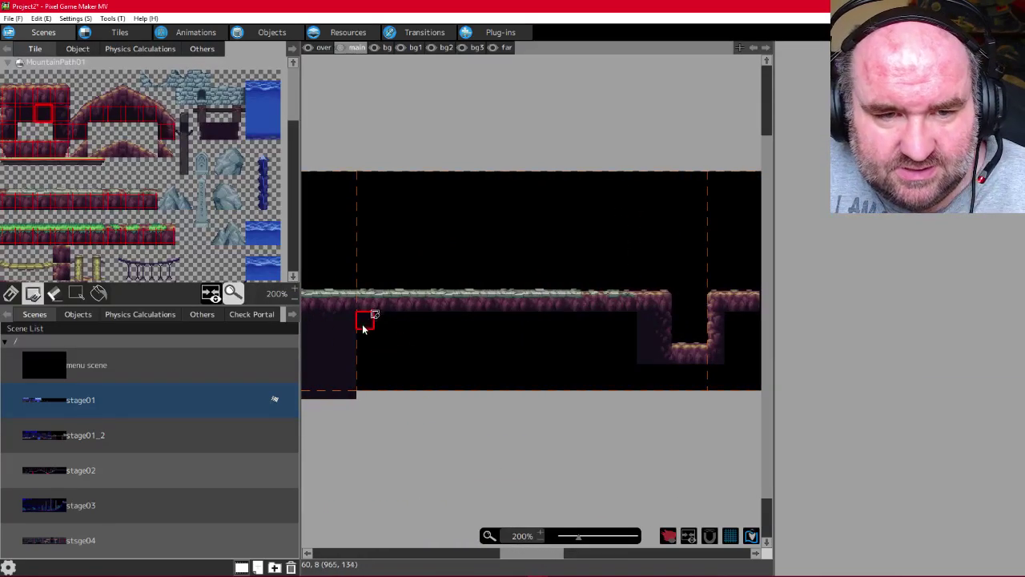
mouse_move(362, 317)
mouse_down()
mouse_move(512, 380)
mouse_move(715, 394)
mouse_up()
drag(510, 553, 544, 553)
drag(489, 320, 515, 384)
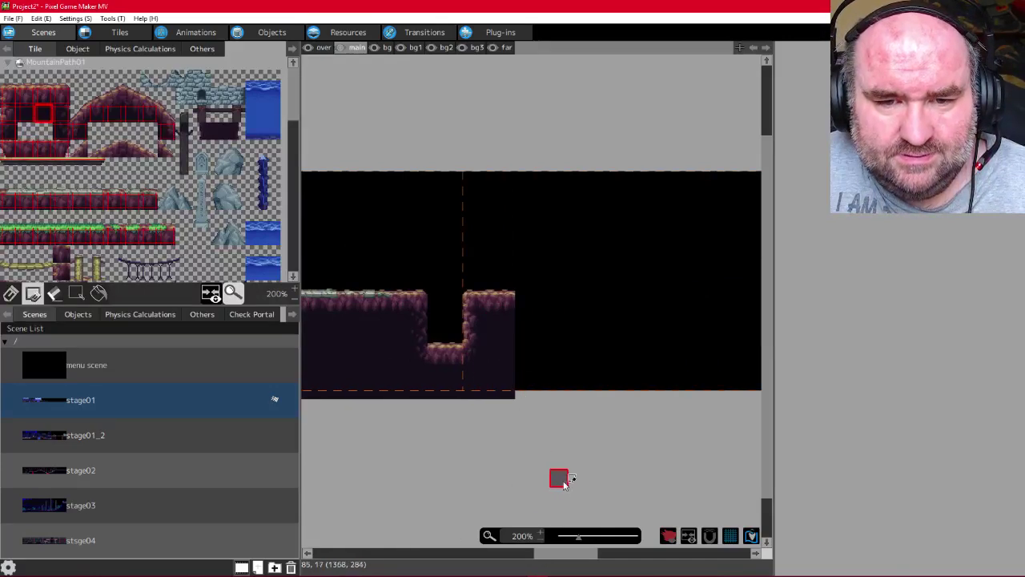
Save the project and start a test play of the Fantasy SideView game
drag(551, 553, 395, 553)
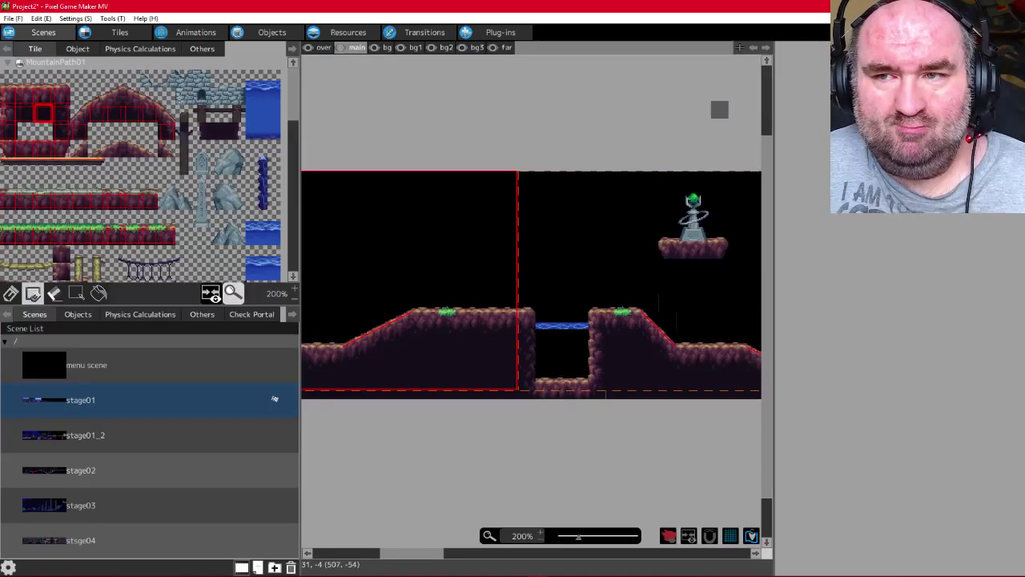
key(ctrl+s)
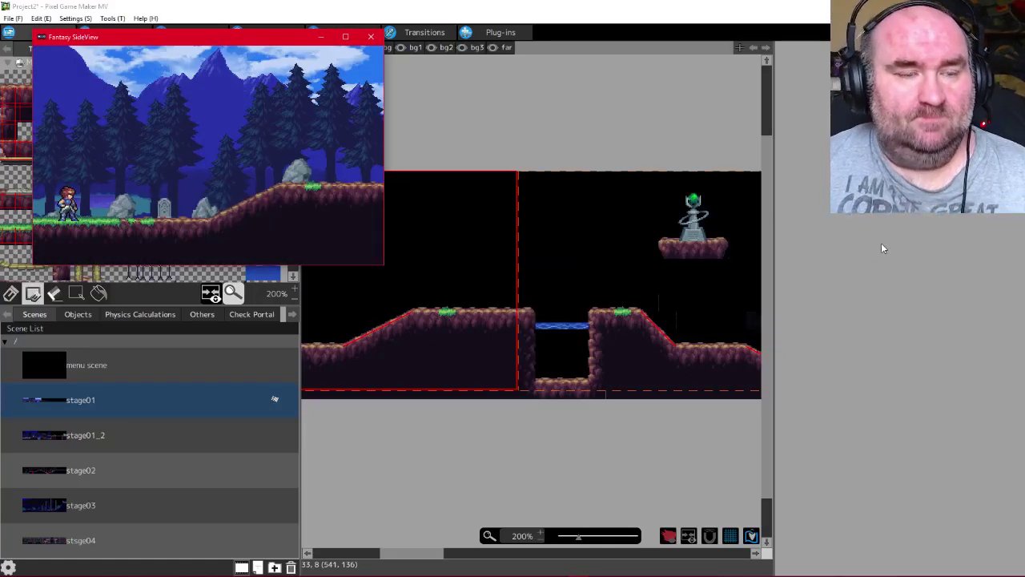
Test-play stage01 by moving the hero over the water pit and across the rope bridge to the castle exit
key(Right)
key(space)
key(Right)
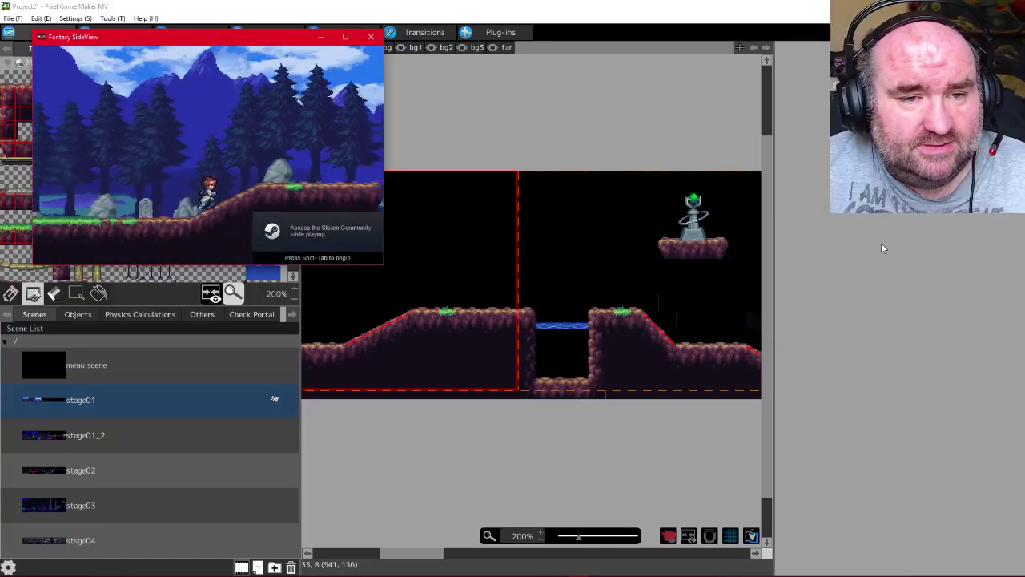
key(Right)
key(space)
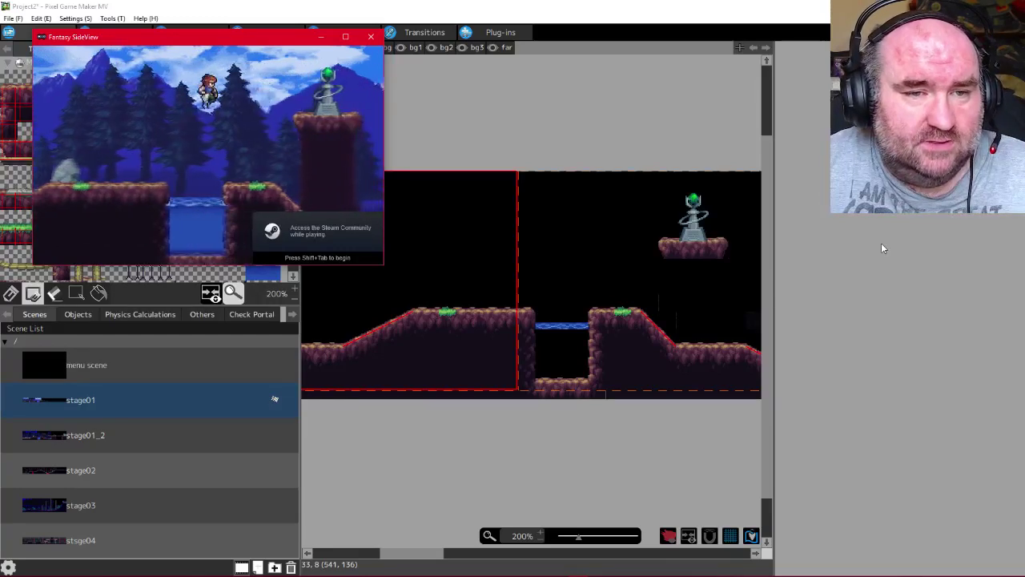
key(space)
key(Right)
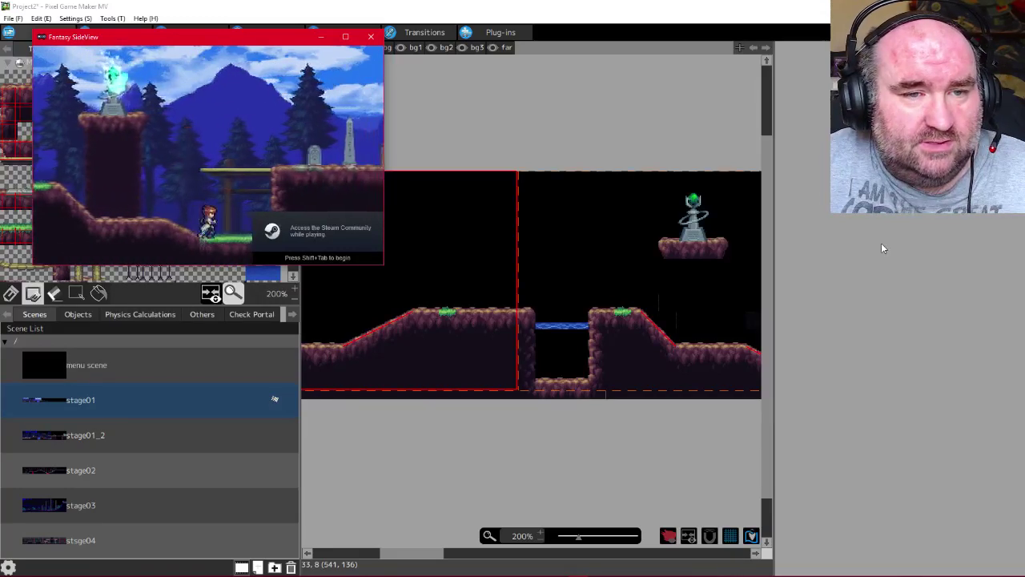
key(space)
key(Right)
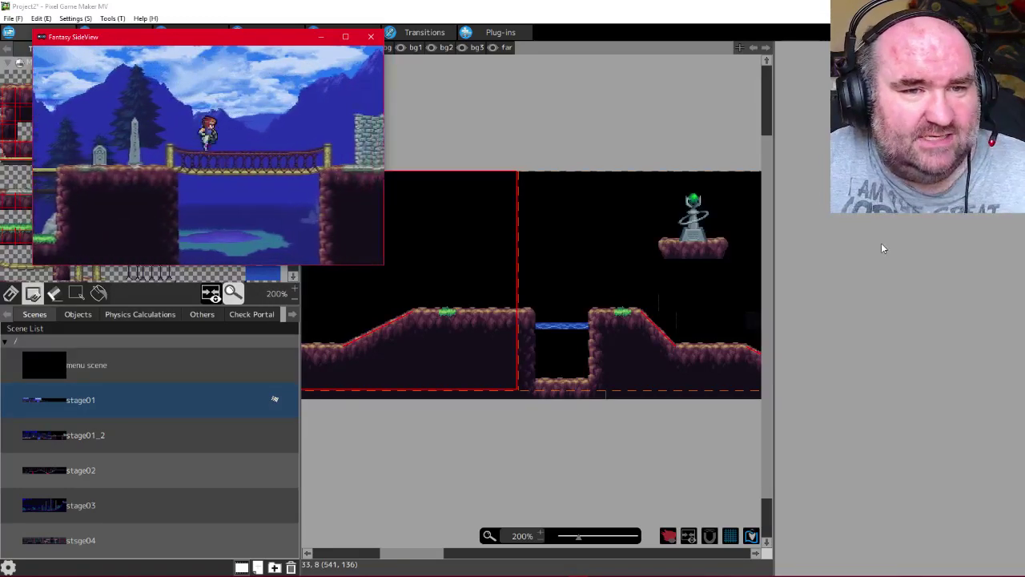
key(space)
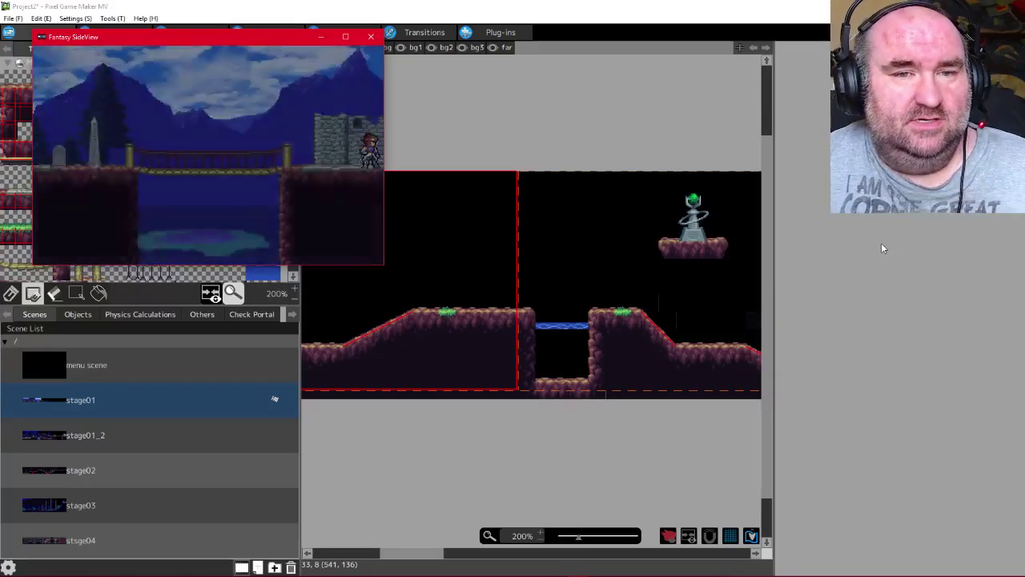
Explore the first ledge of the cave stage beyond the castle and walk the hero back to stage01's rope bridge
key(Right)
key(space)
key(Right)
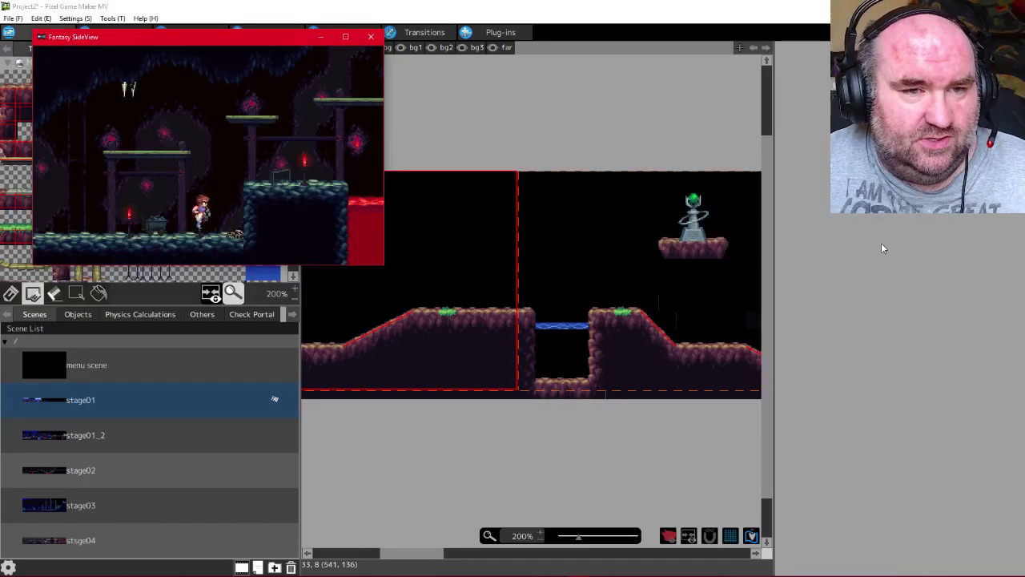
key(space)
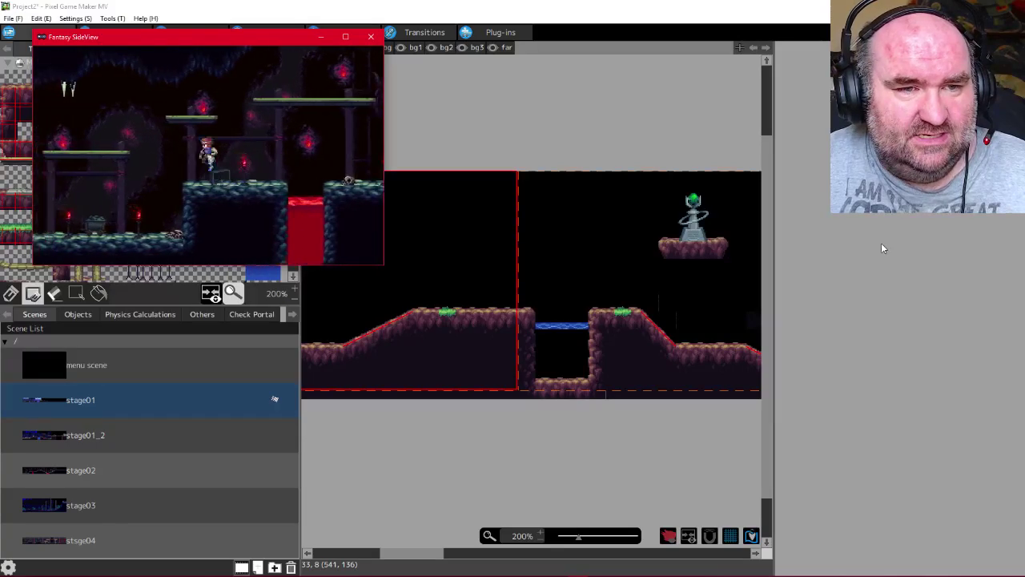
key(Left)
key(Left)
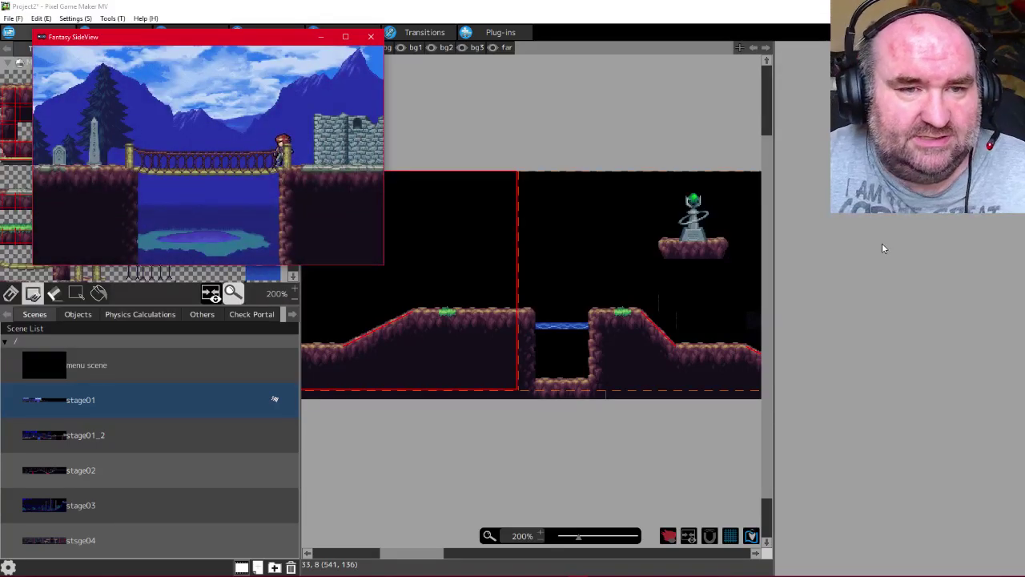
Close the running test play and start a fresh one after saving the project
click(370, 38)
click(12, 17)
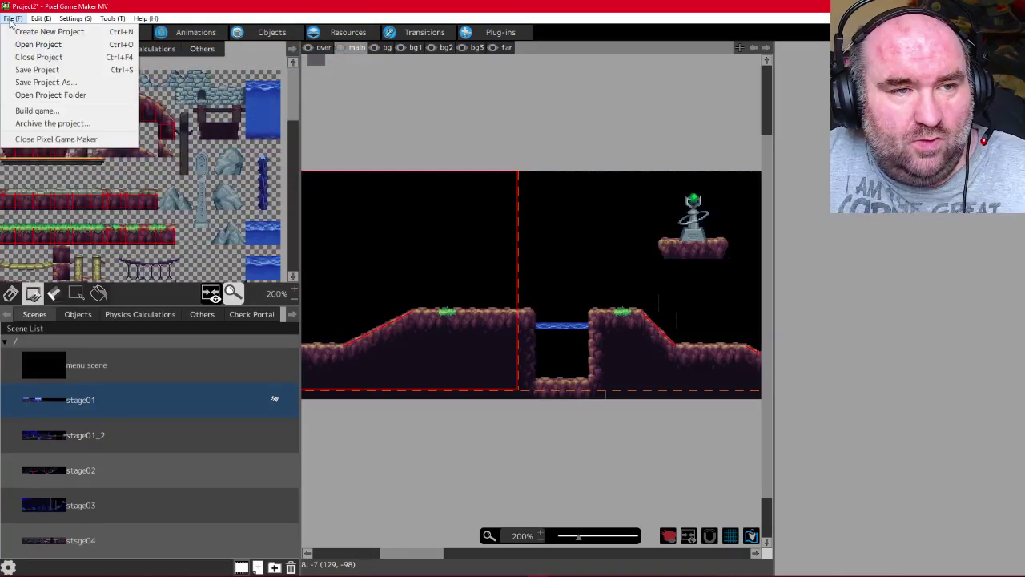
click(33, 71)
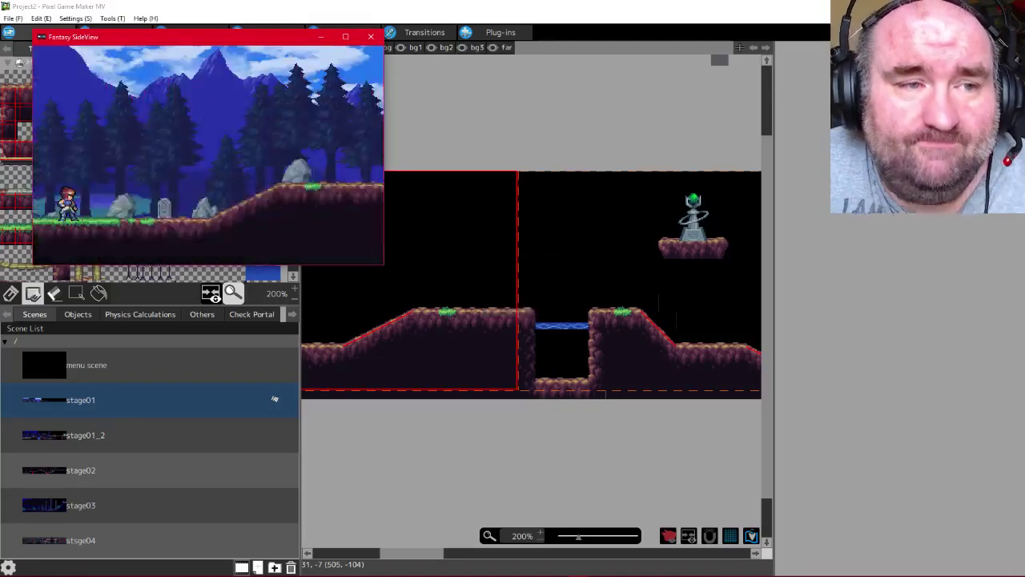
Replay stage01 across the pit and rope bridge to the castle exit, and close the test play
key(Right)
key(z)
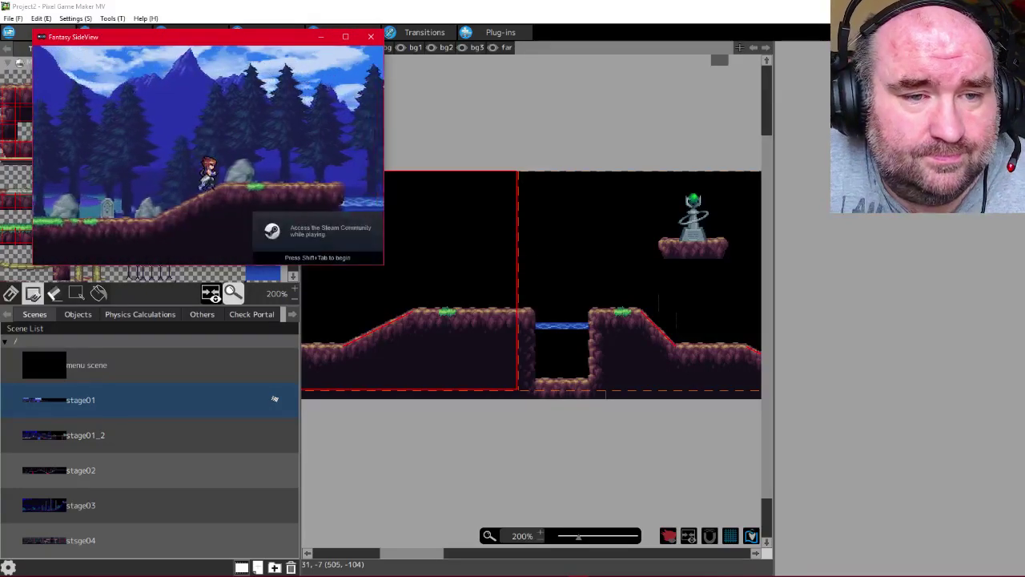
key(z)
key(z)
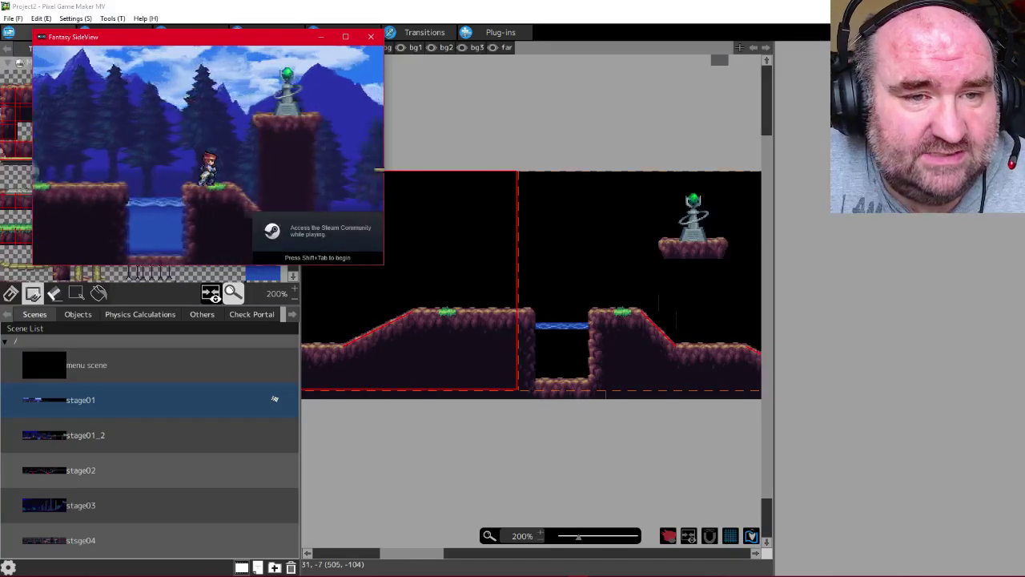
key(z)
key(Right)
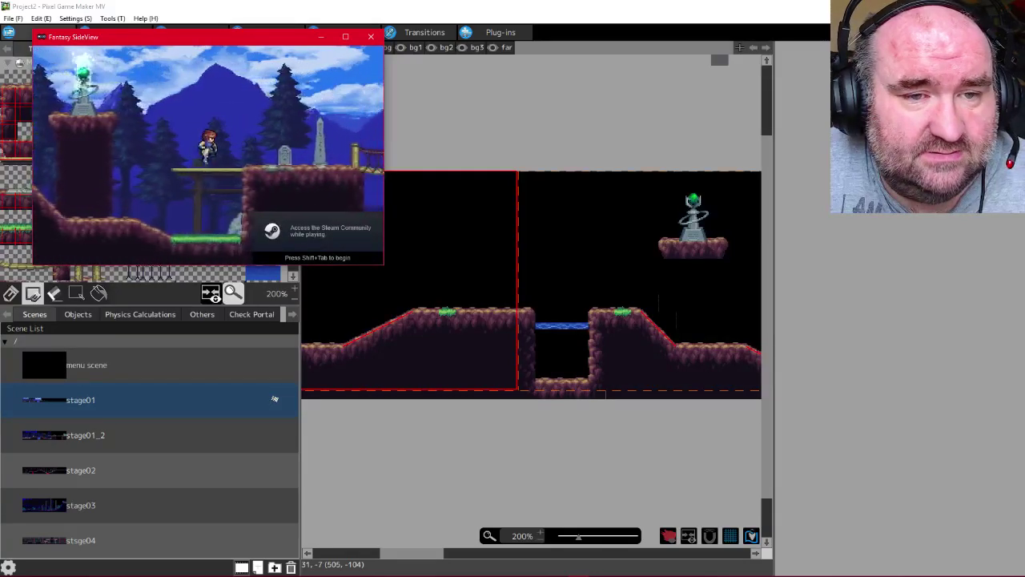
key(Right)
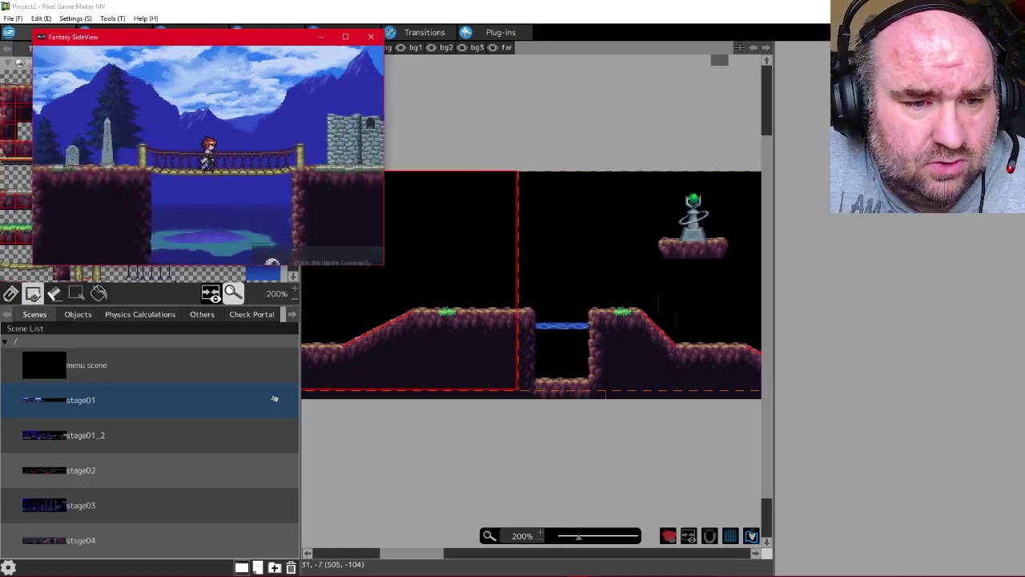
key(Right)
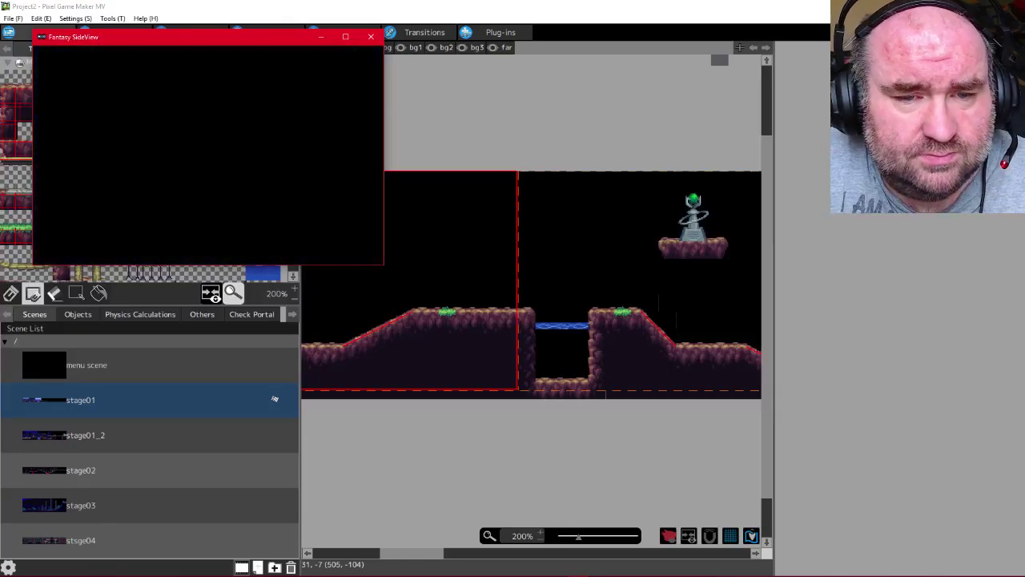
key(Left)
key(Left)
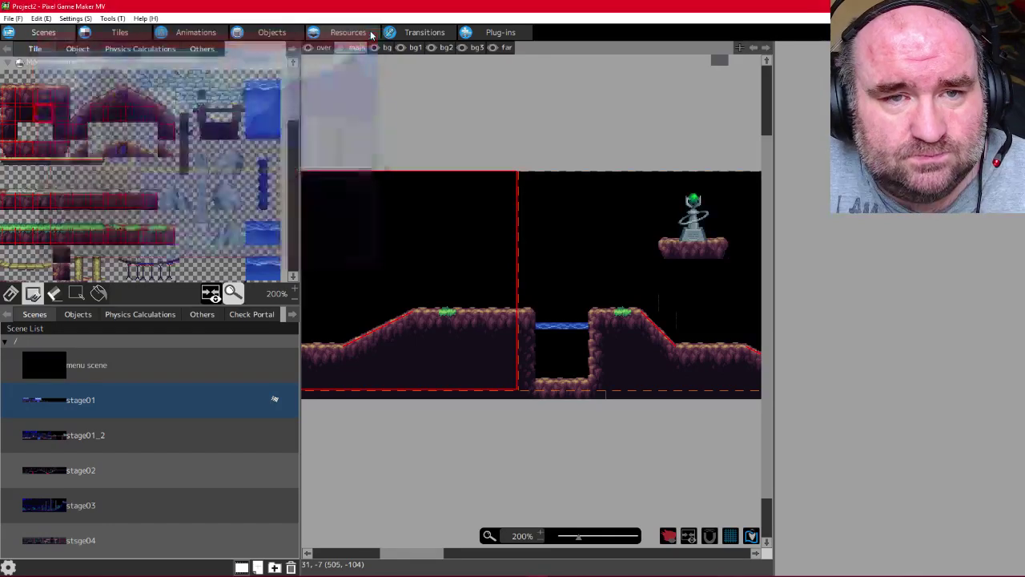
click(370, 37)
Open the scene settings of stage01
drag(419, 563, 487, 565)
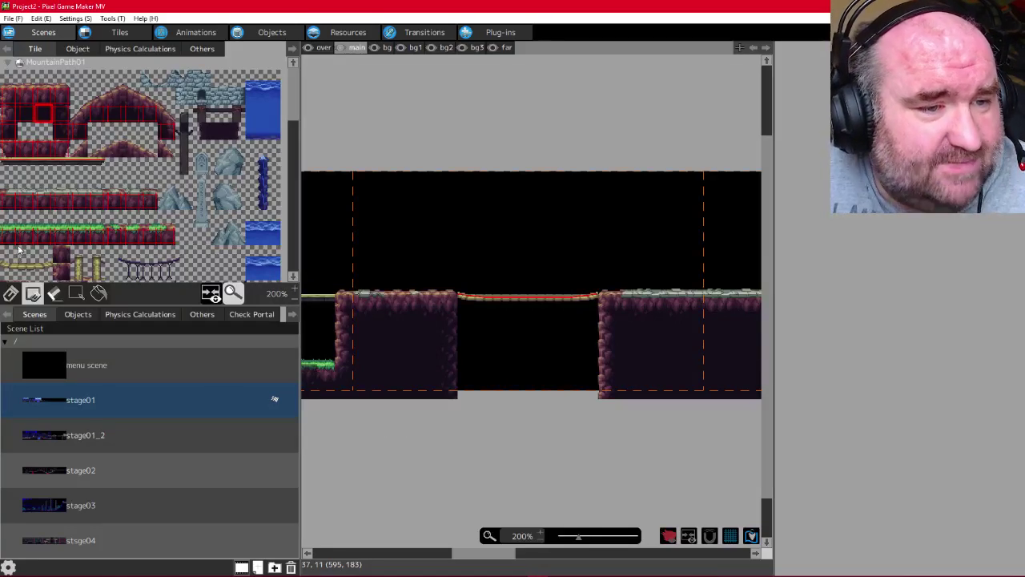
click(10, 293)
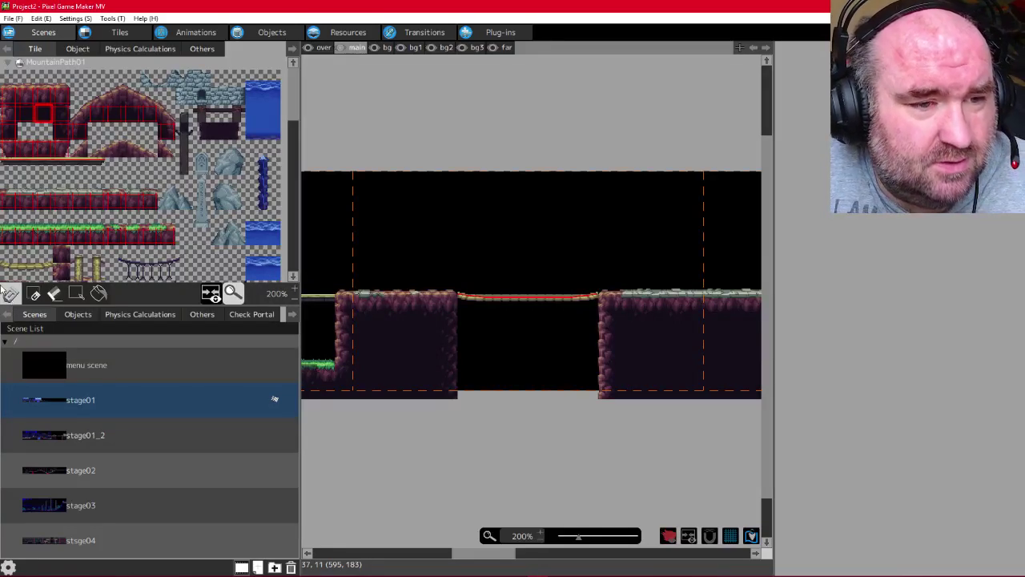
click(26, 324)
right_click(176, 405)
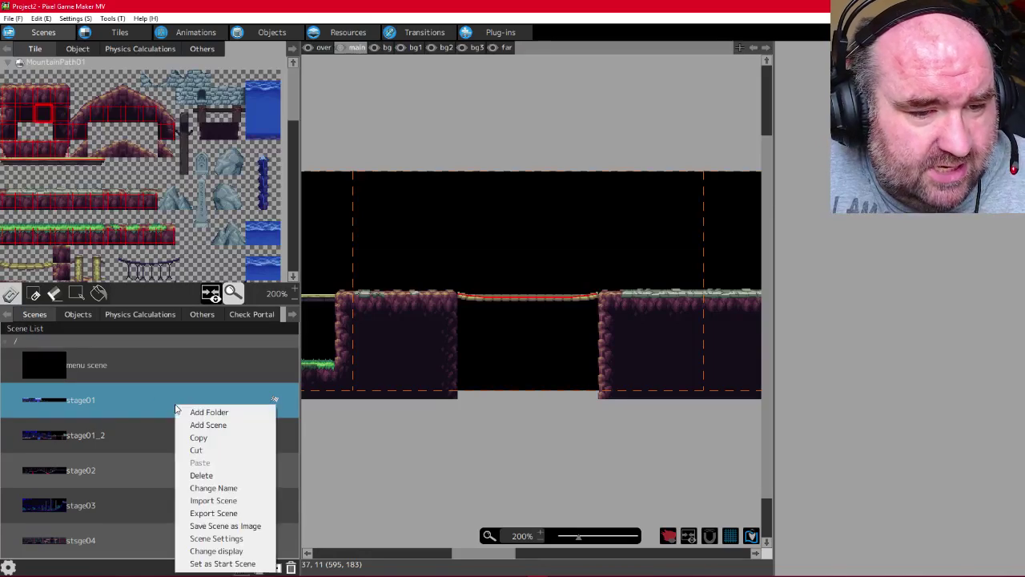
click(226, 541)
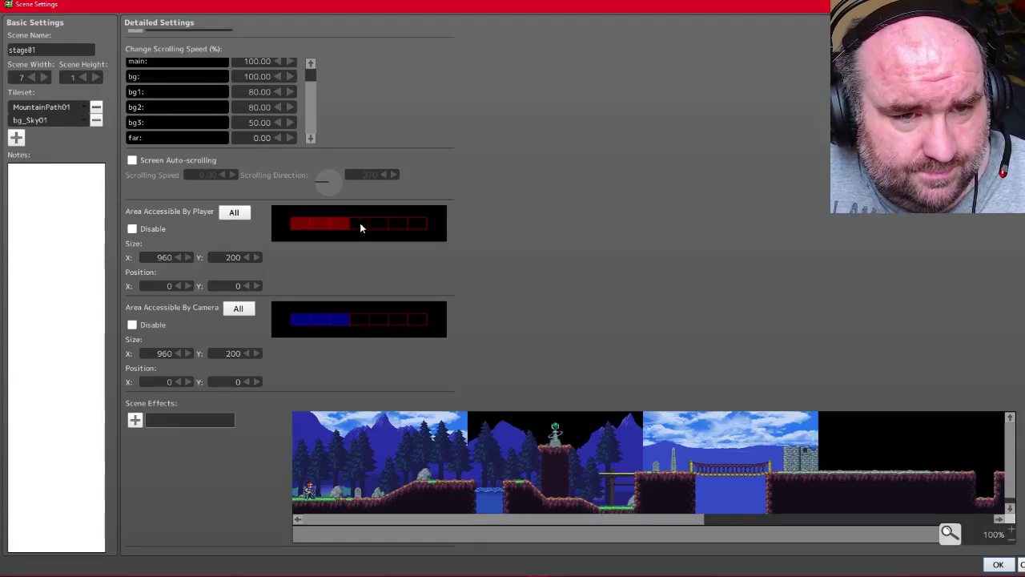
Increase the X size of the area accessible by the player step by step to 1191
click(190, 262)
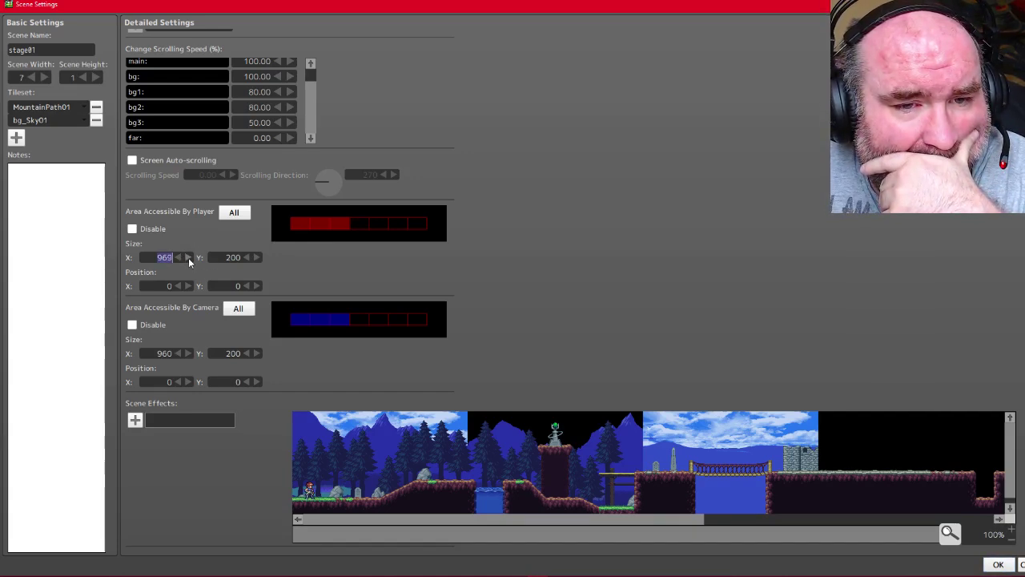
click(189, 262)
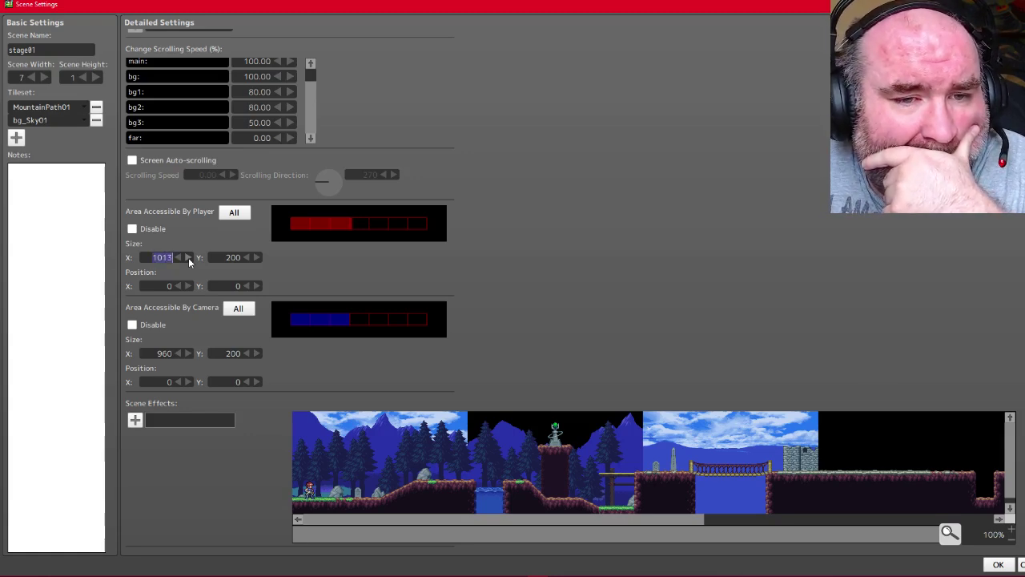
click(189, 262)
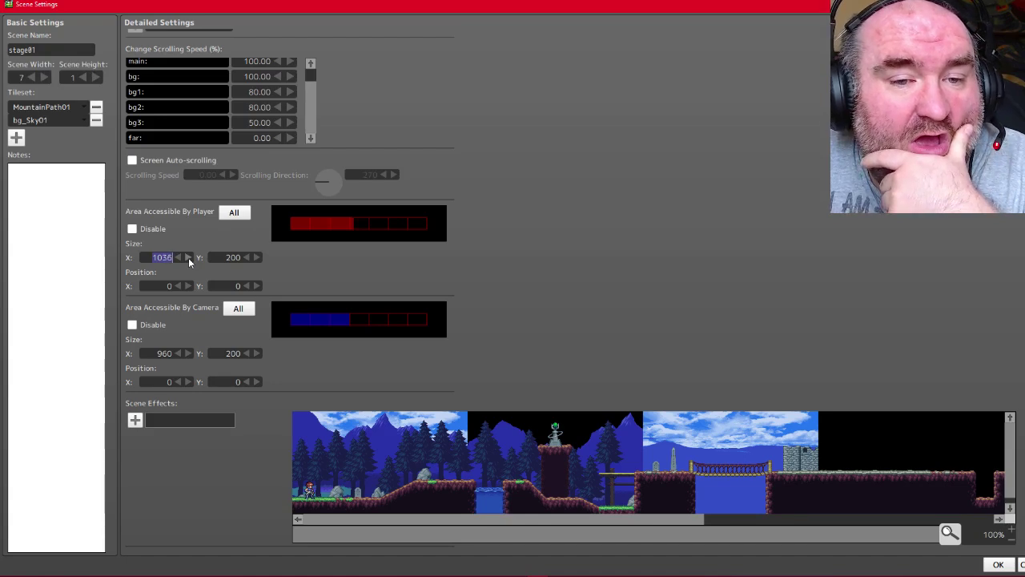
click(189, 262)
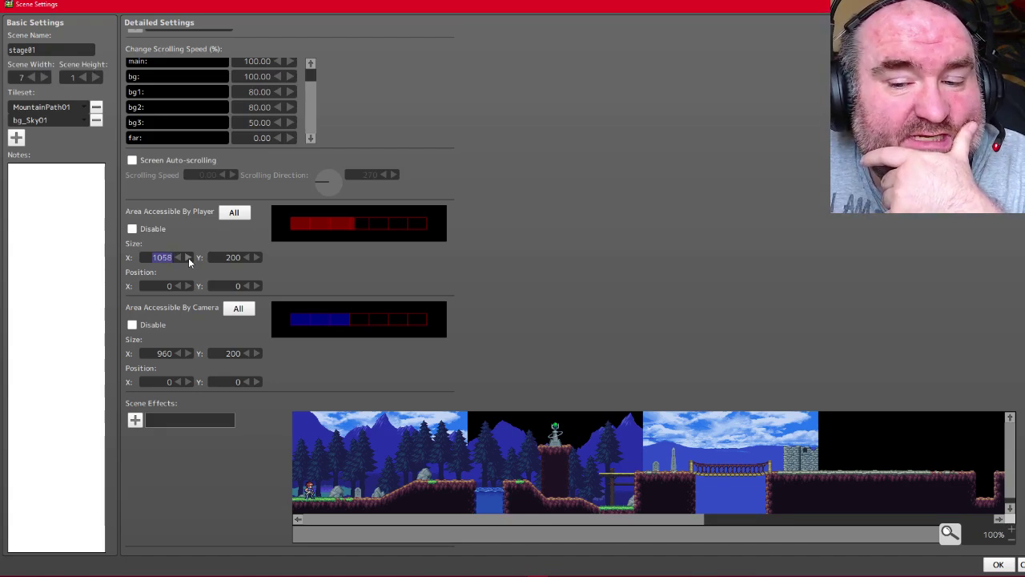
click(189, 262)
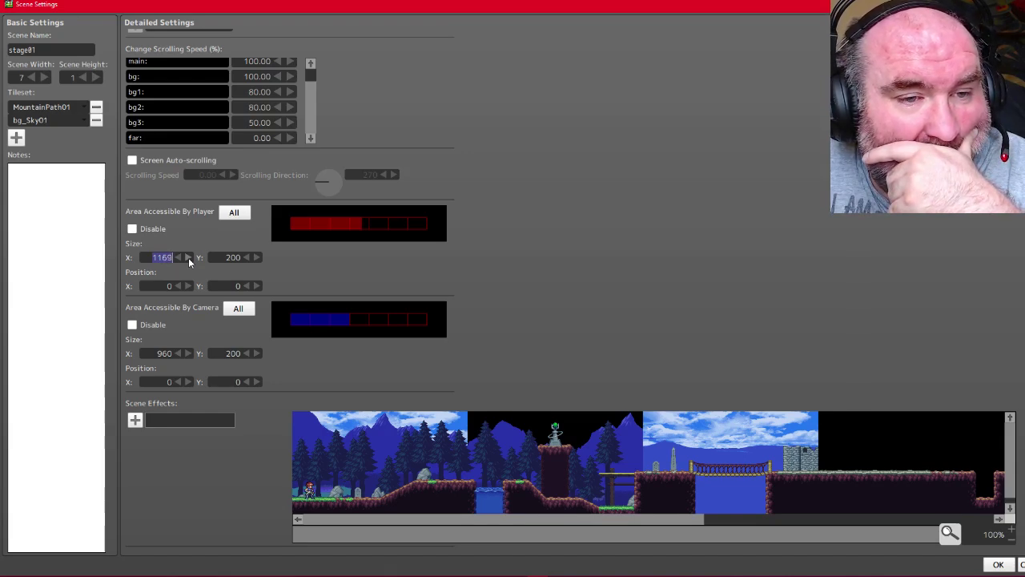
click(189, 259)
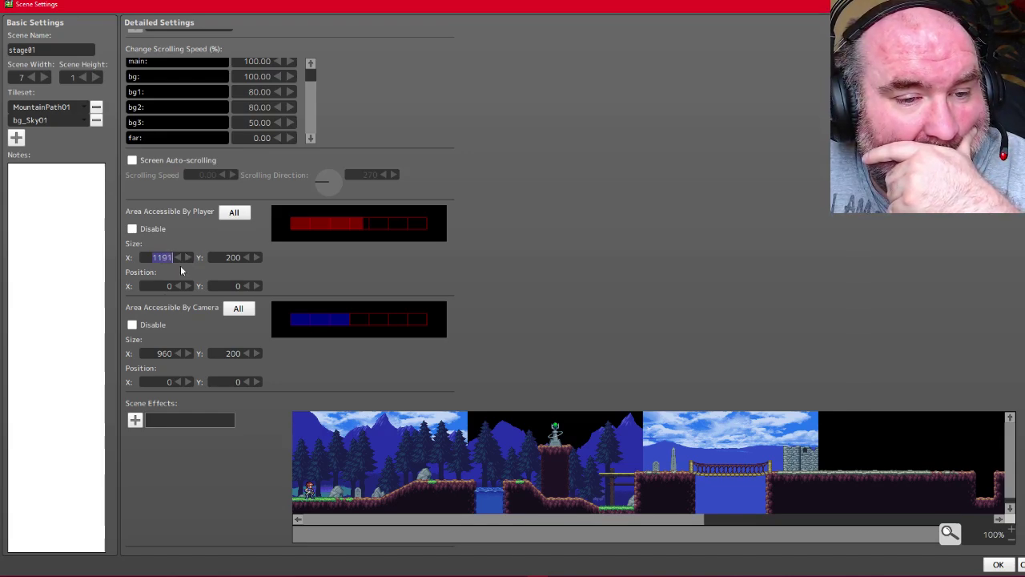
Switch to the Calculator and work out the full scene width by dividing 960 by 3 and multiplying by 7
key(super)
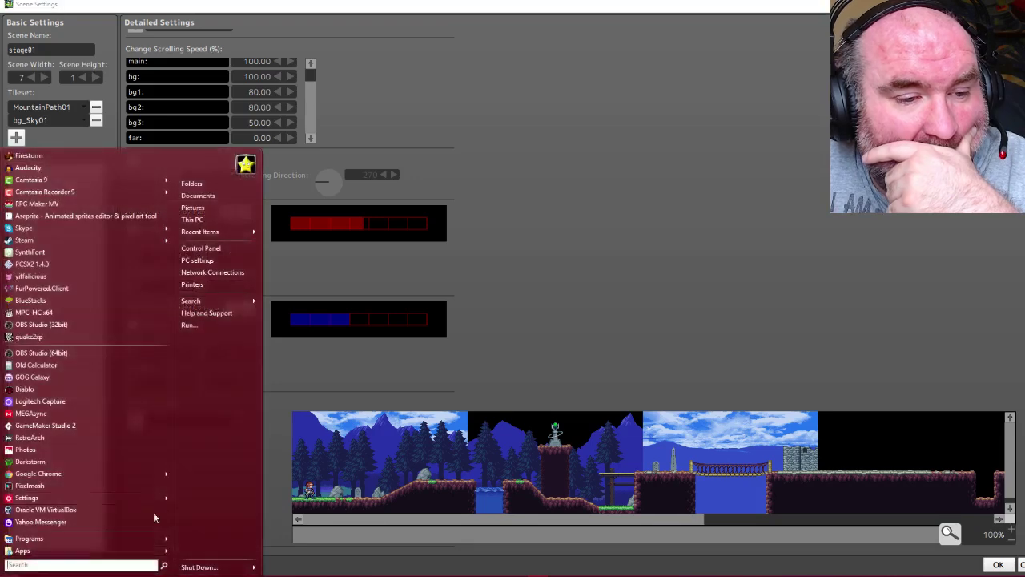
click(68, 371)
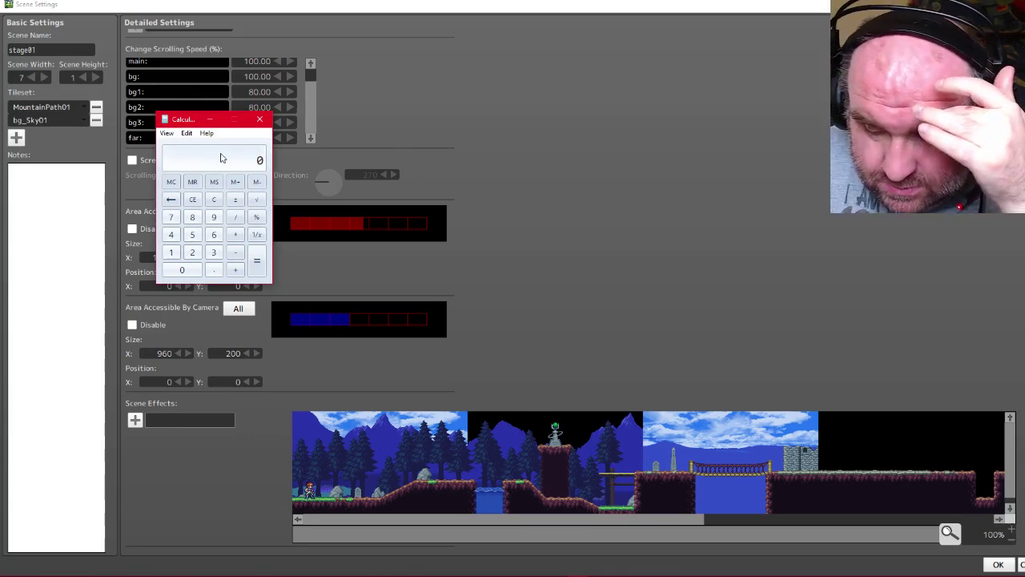
text(960)
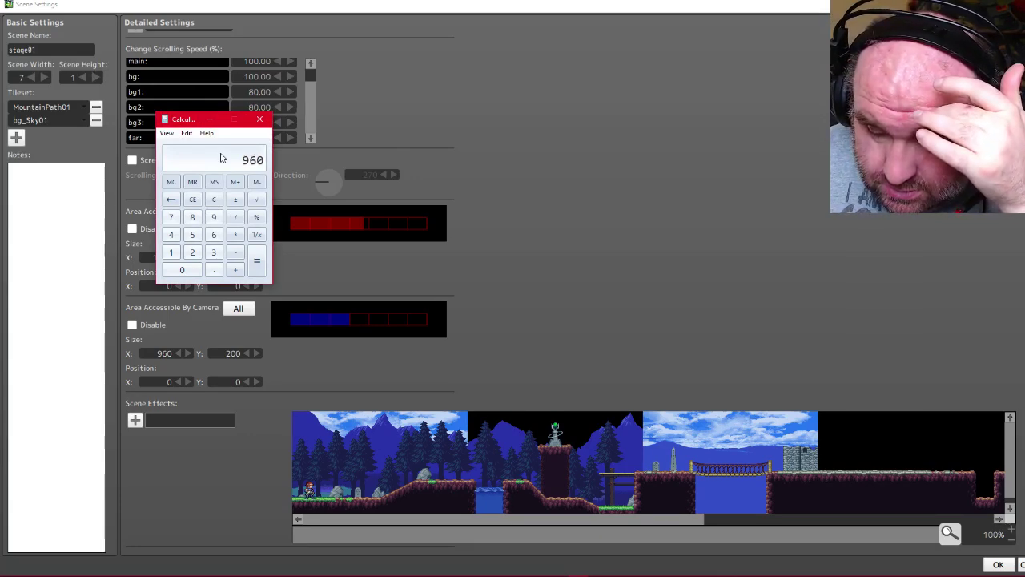
text(3)
key(Return)
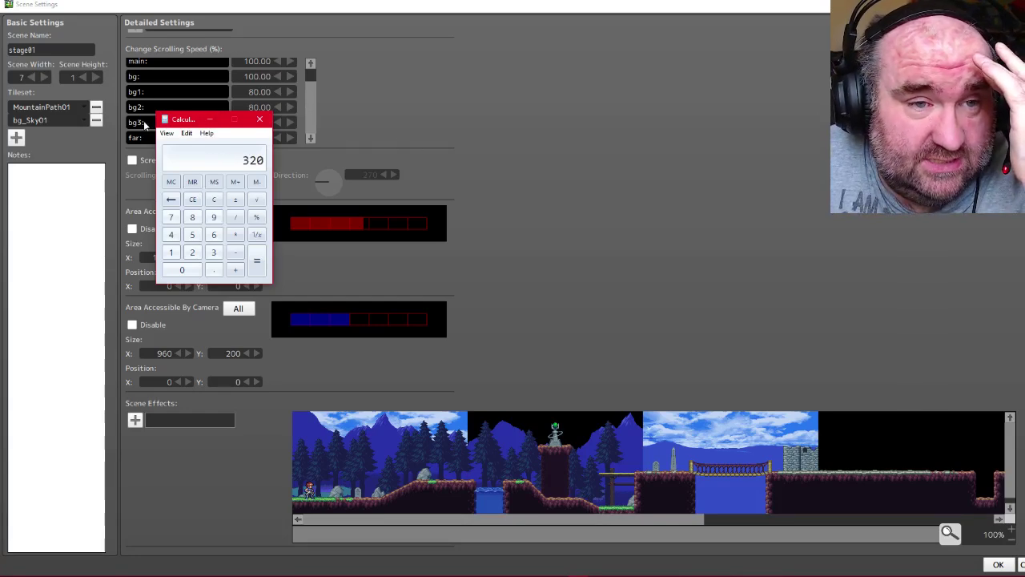
drag(186, 122, 501, 118)
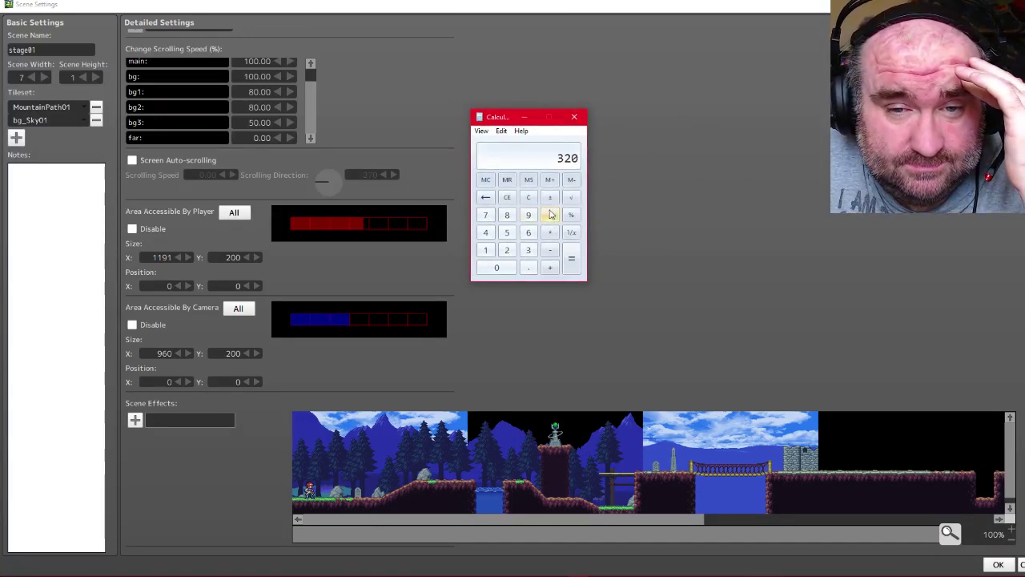
key(7)
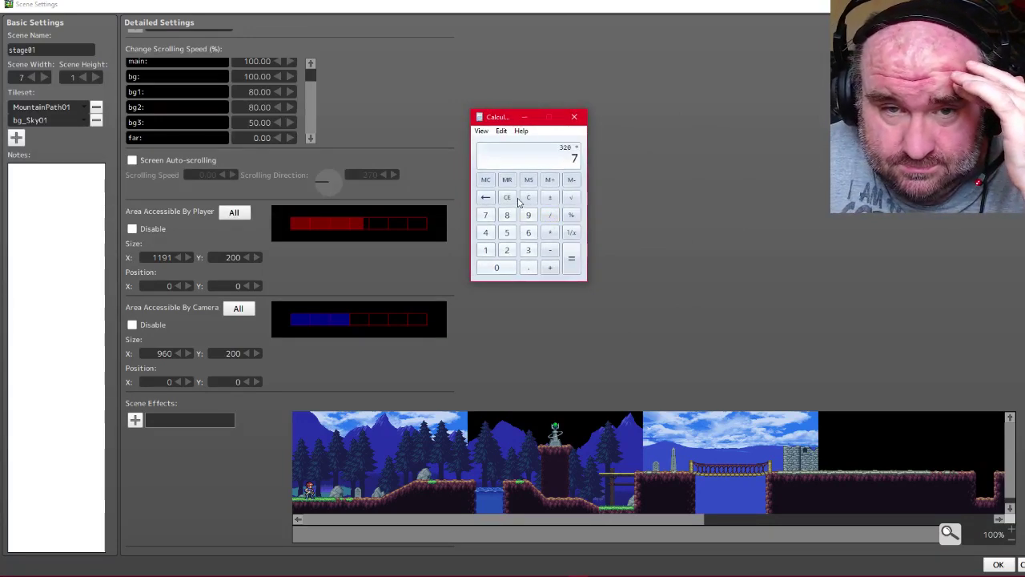
key(Return)
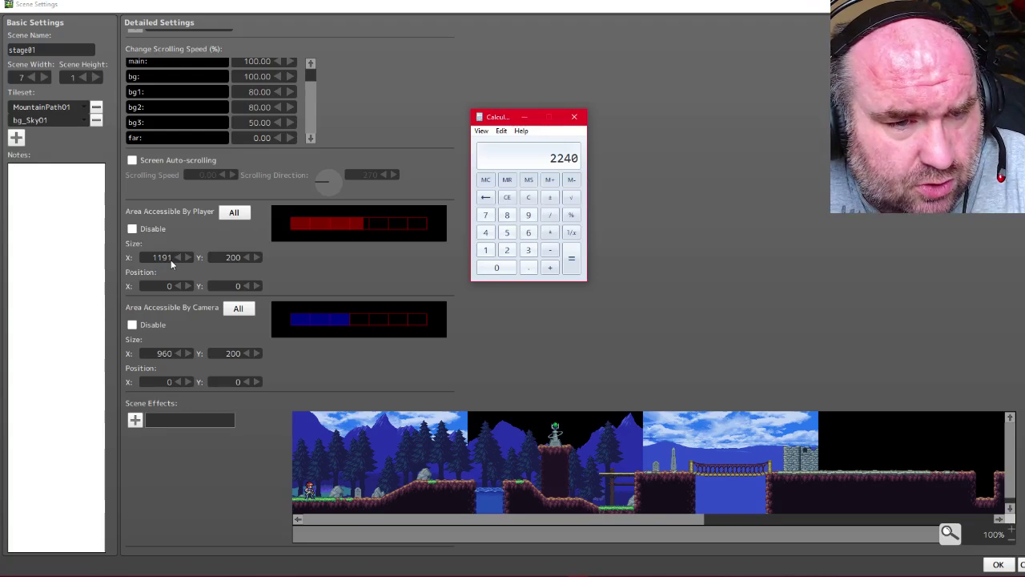
Set the X size of the area accessible by the player to 2240 in stage01's scene settings
drag(171, 263, 140, 262)
text(2240)
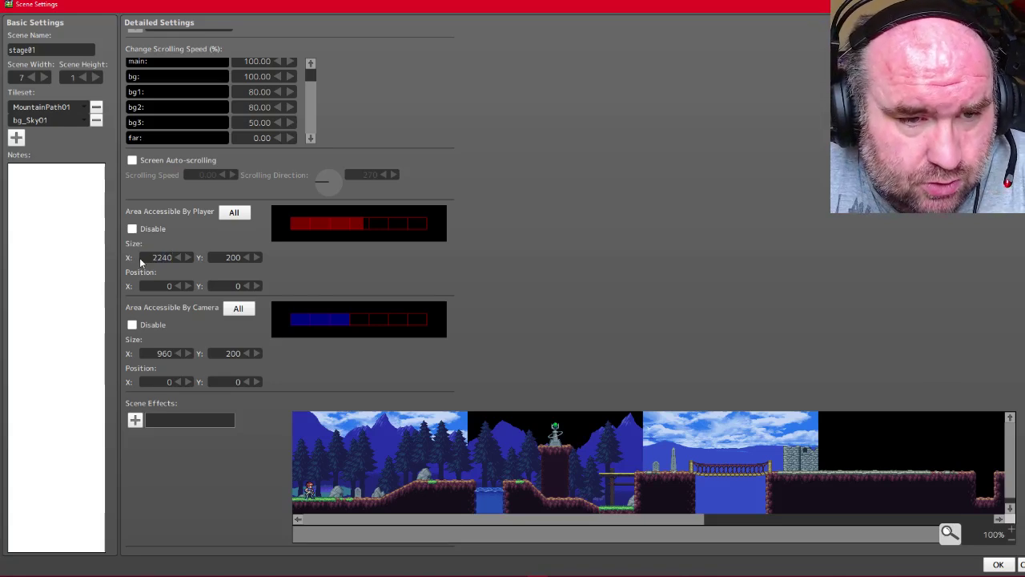
key(Return)
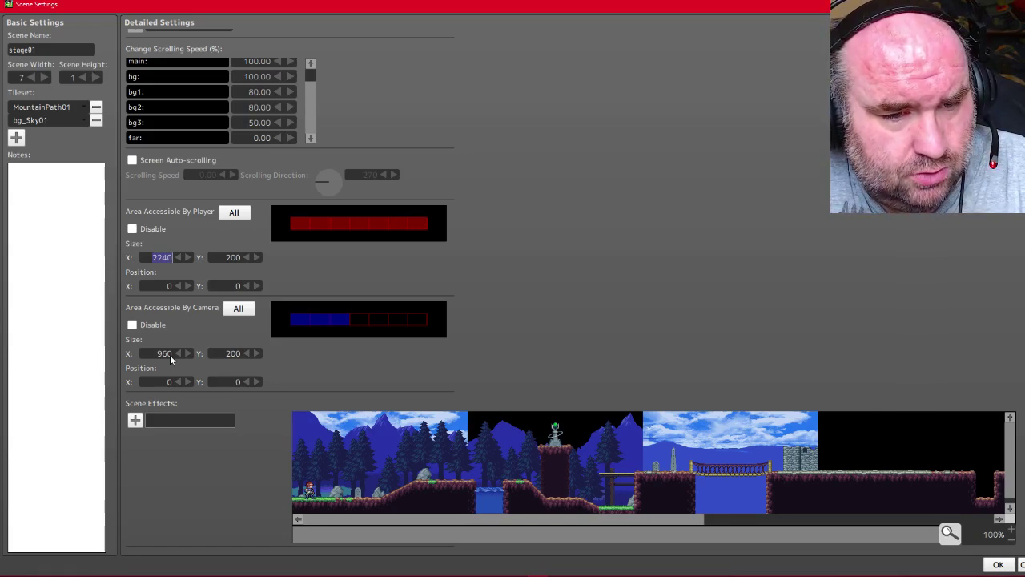
Set the X size of the area accessible by the camera to 2240 in stage01's scene settings
drag(172, 355, 158, 355)
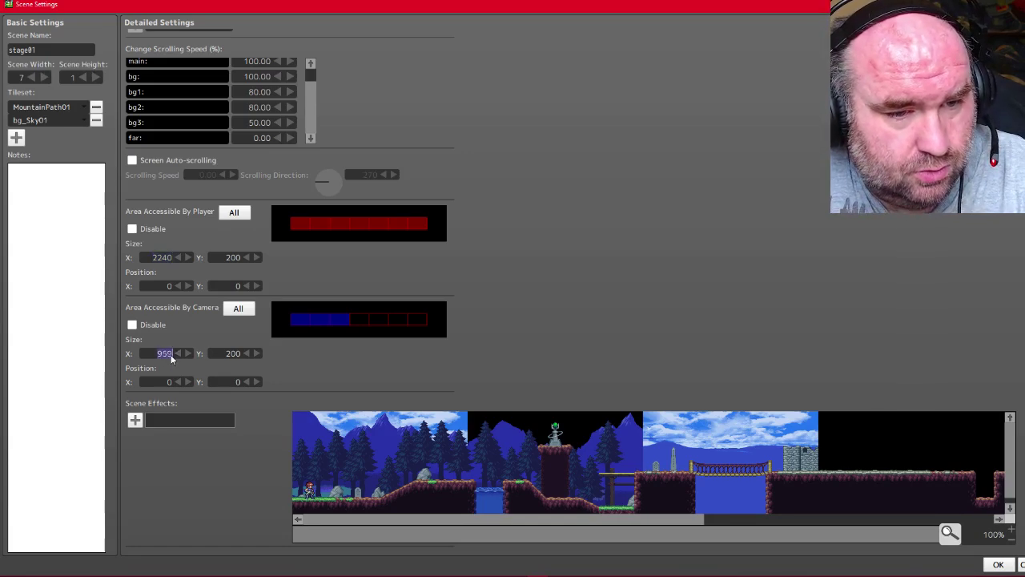
text(224)
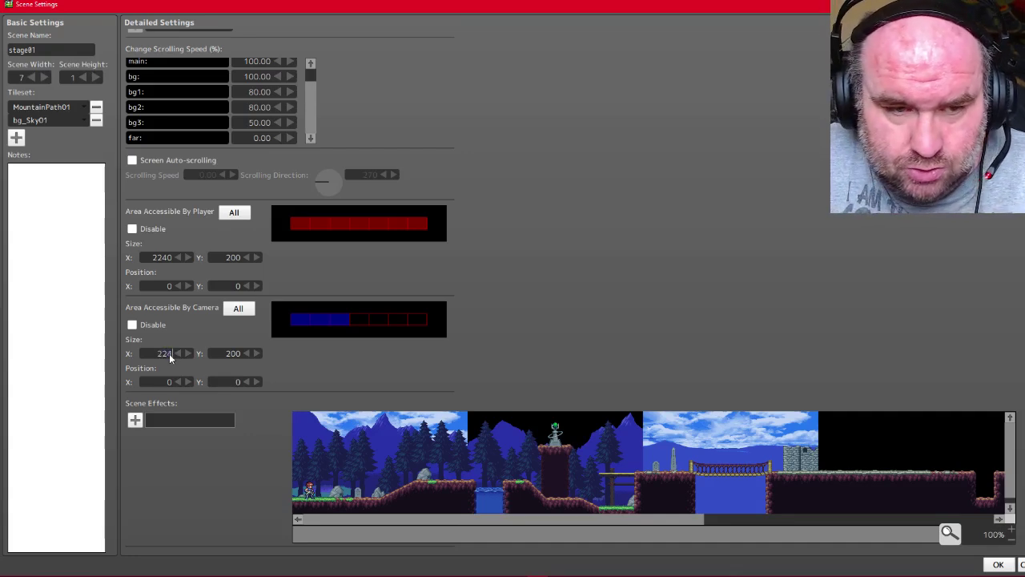
key(Return)
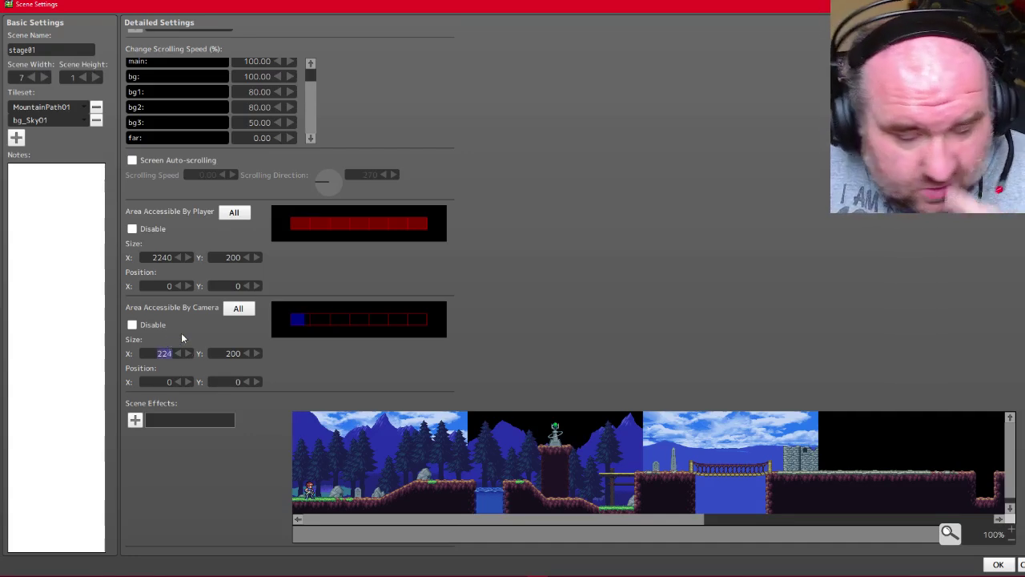
text(22)
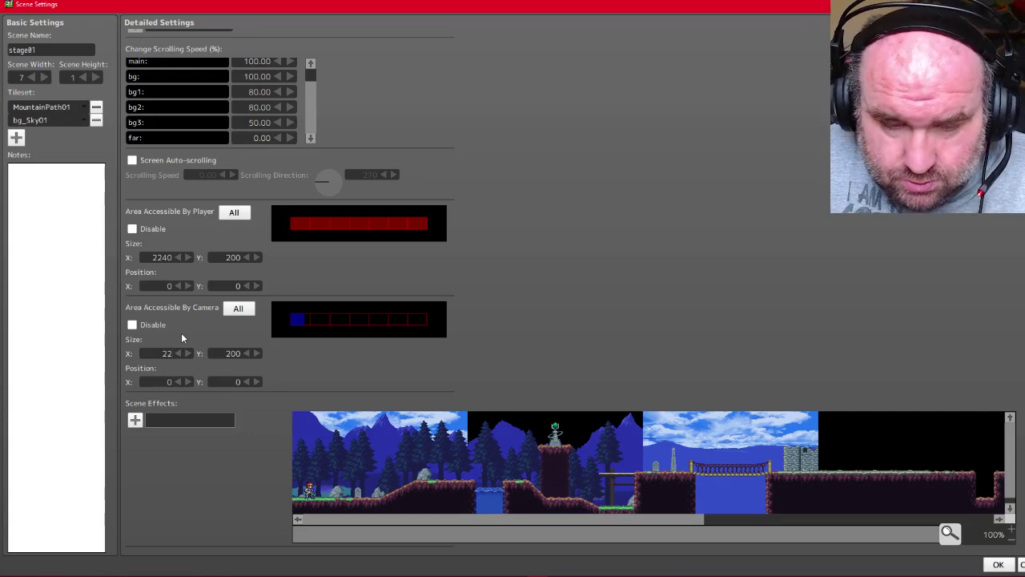
text(40)
key(Return)
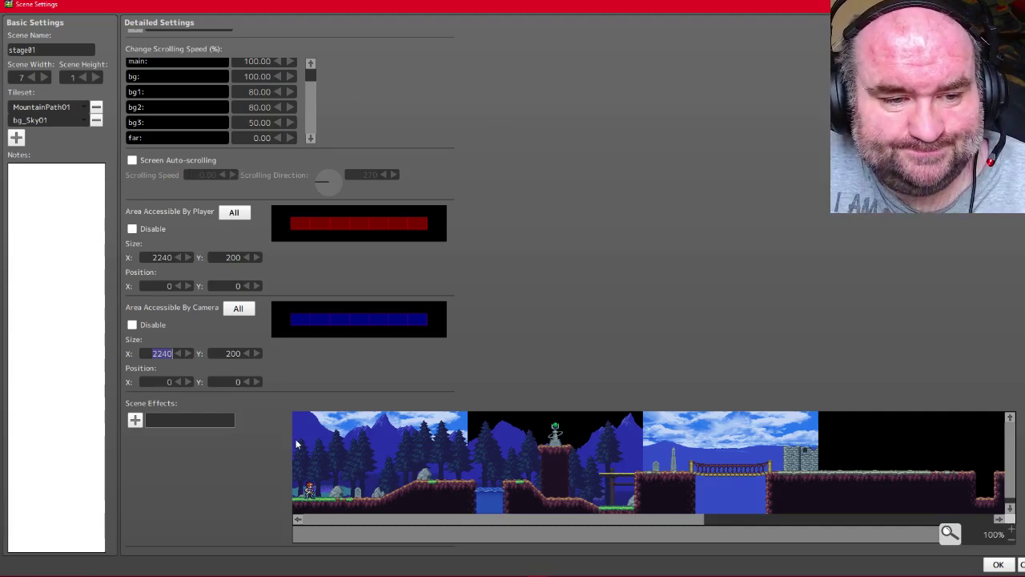
click(231, 354)
click(158, 354)
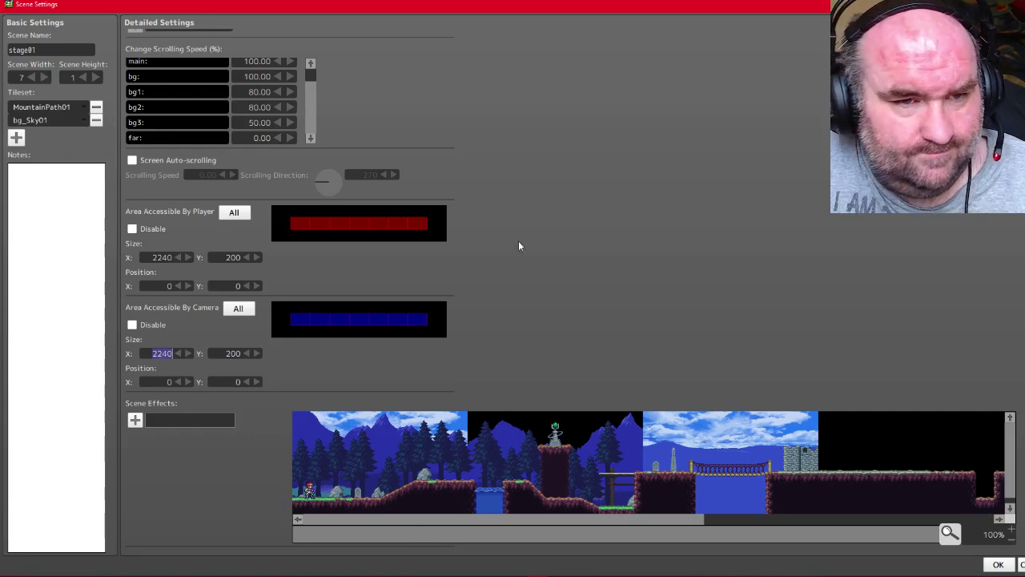
Review the remaining scene settings of stage01, apply them and save the project
scroll(964, 476, down, 4)
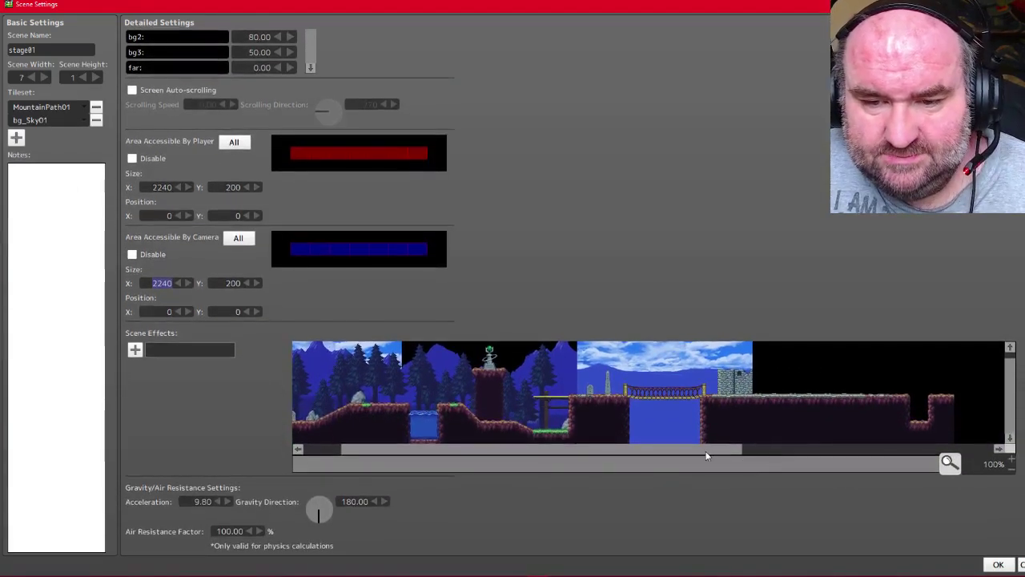
drag(707, 455, 595, 456)
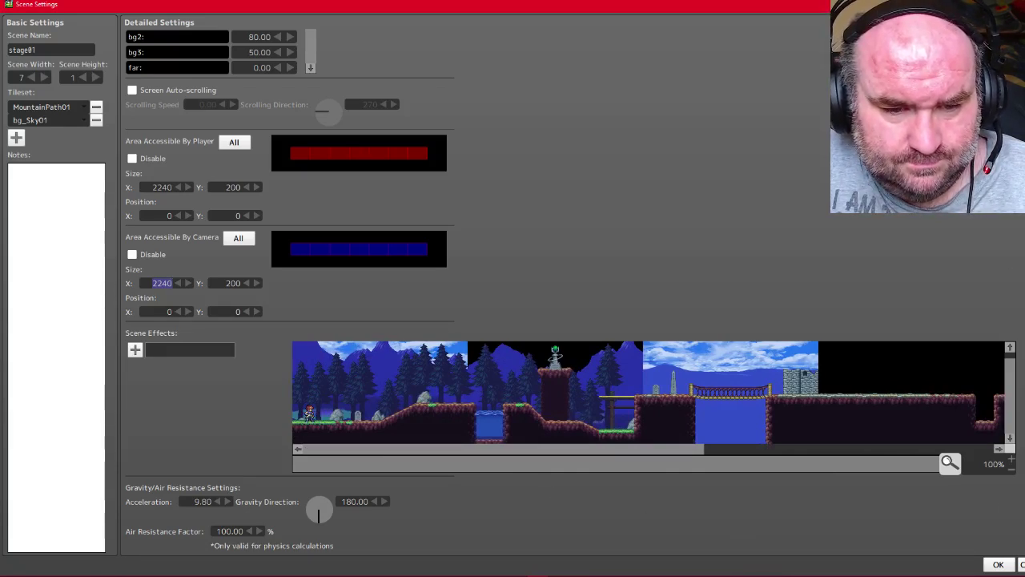
scroll(472, 288, up, 5)
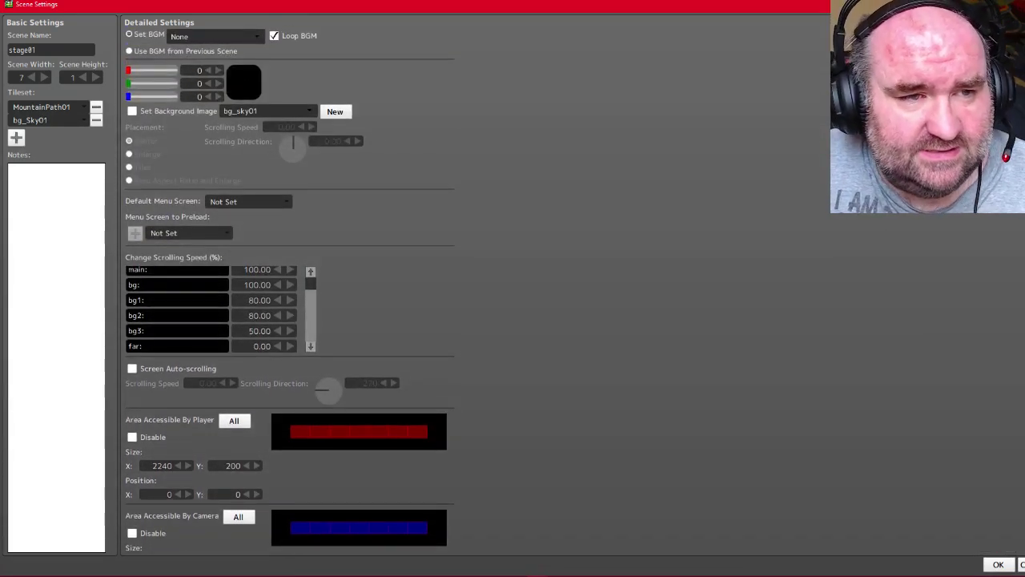
scroll(512, 320, down, 5)
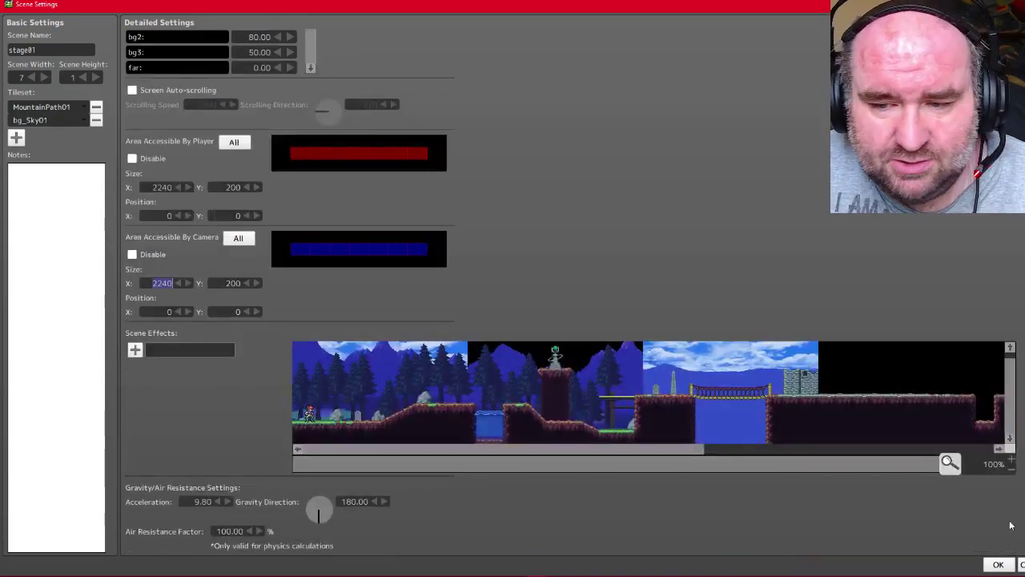
click(998, 564)
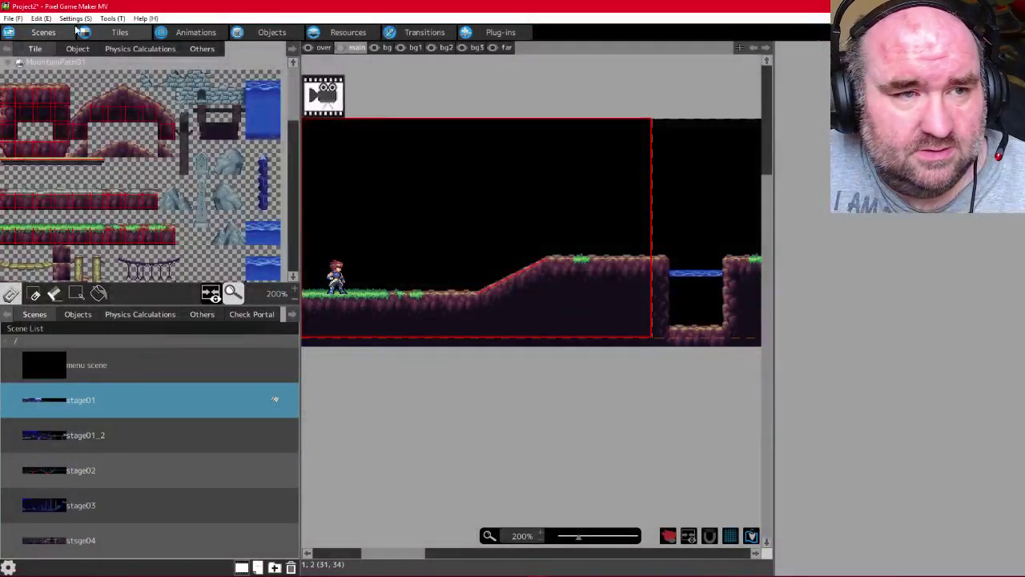
click(10, 18)
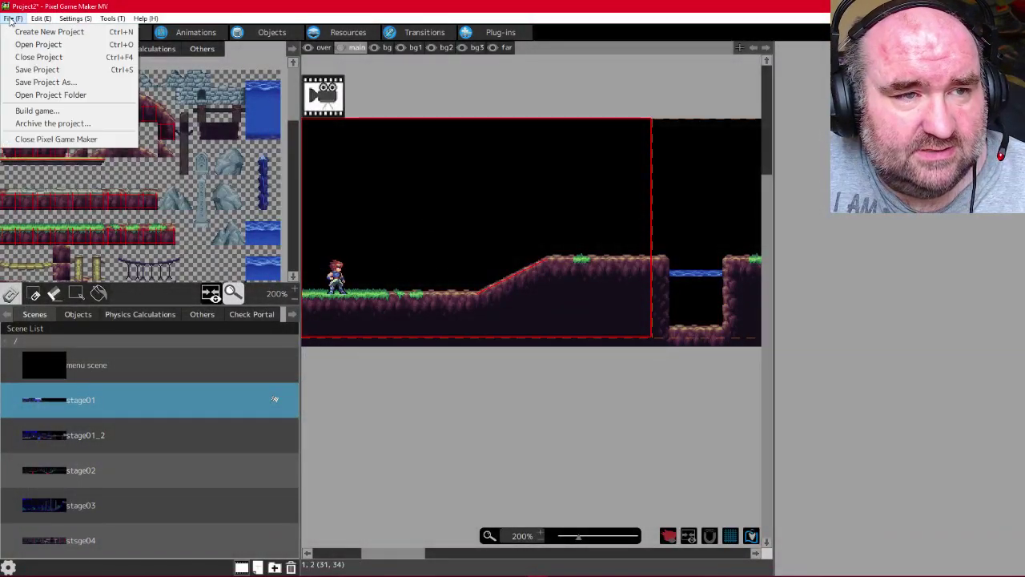
click(24, 69)
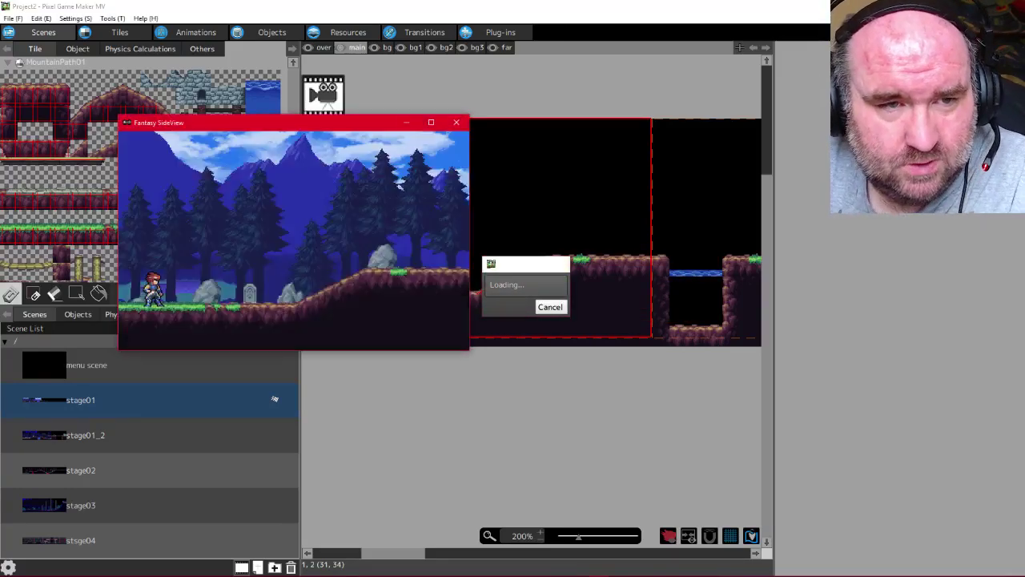
Test-play the game and move the character from the start over the statue pillar and rope bridge to the castle
key(Right)
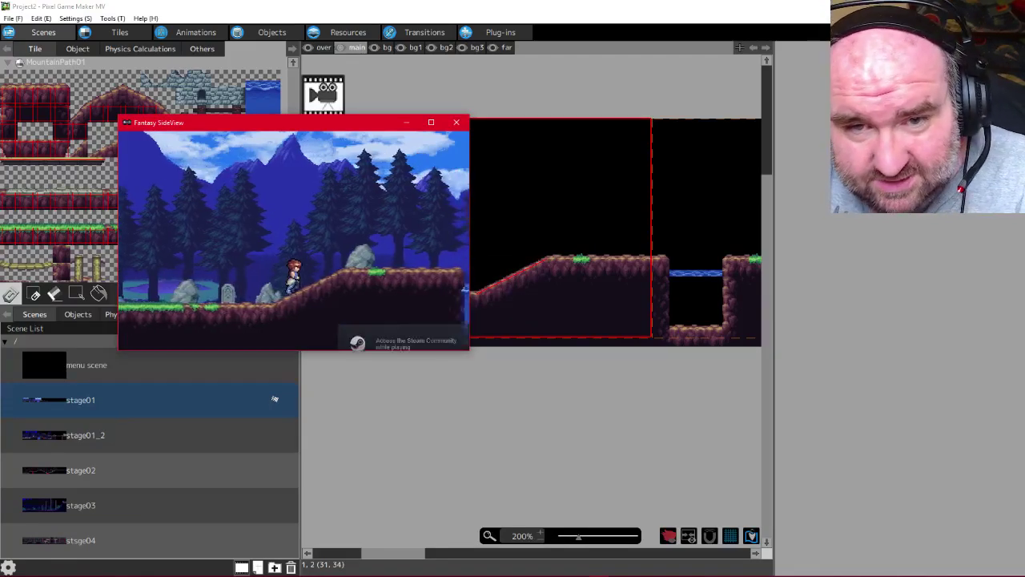
key(Right)
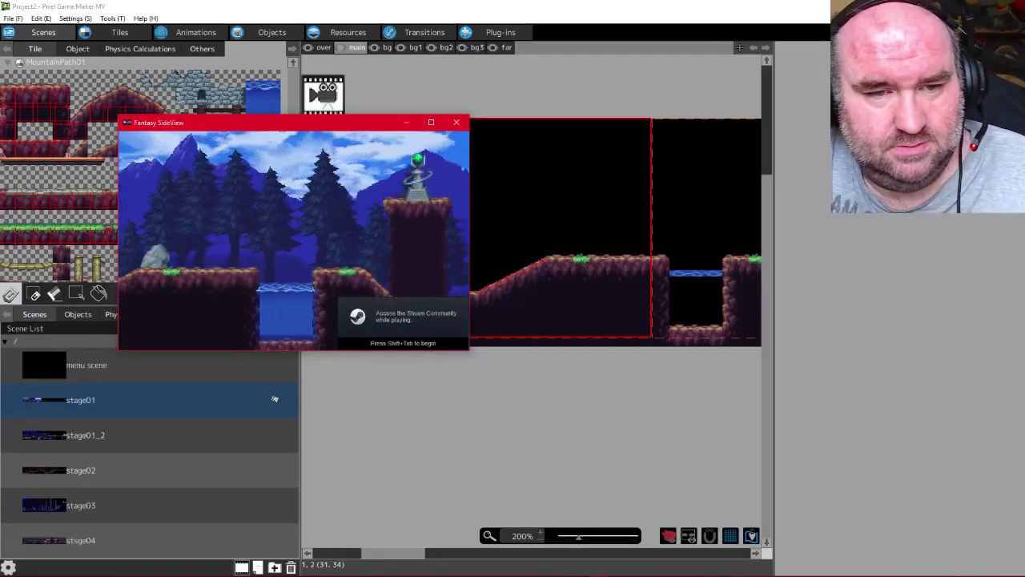
key(Right)
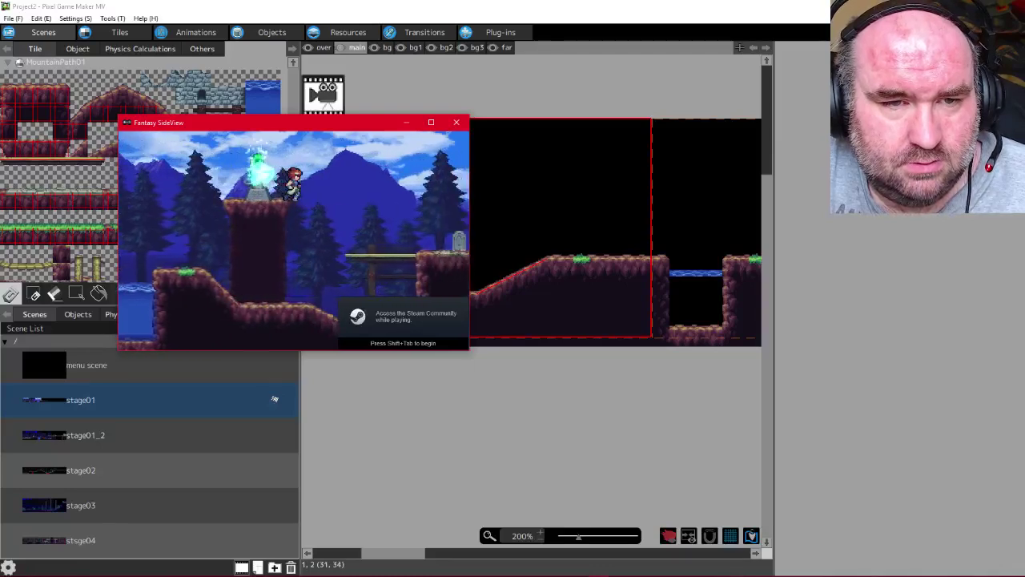
key(Right)
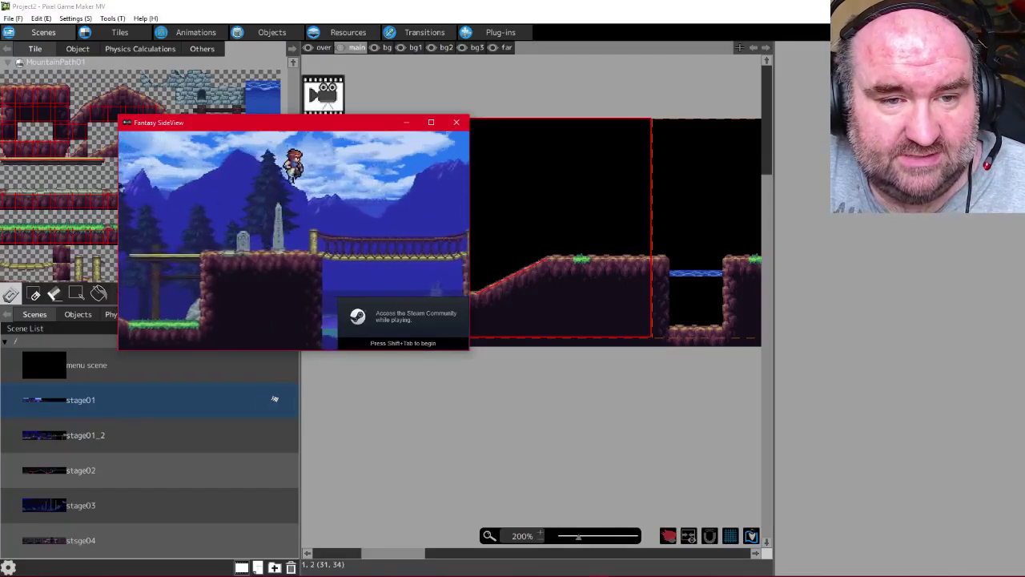
key(Right)
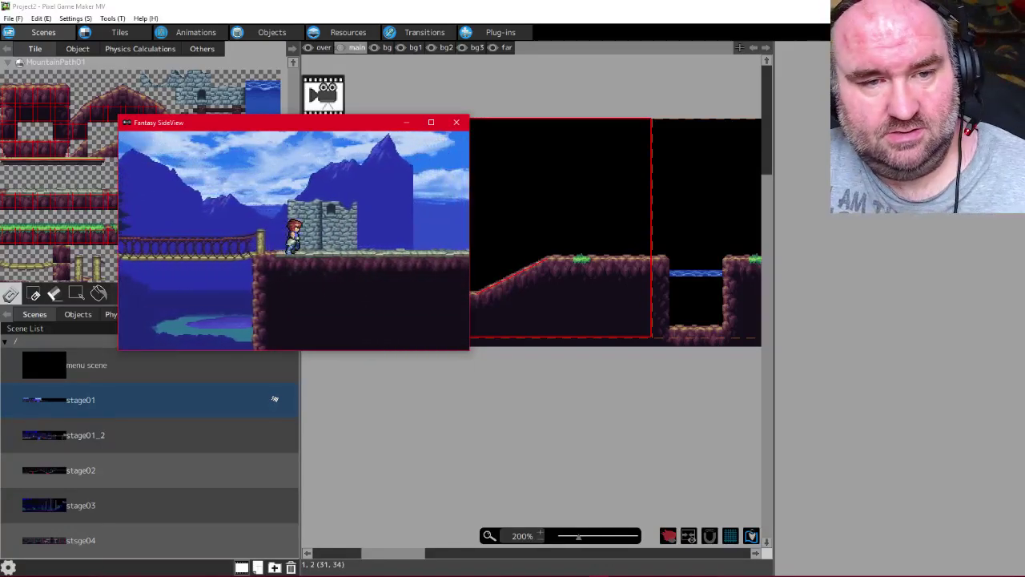
Enter the castle with the character in the test play and come back out to stage01
key(Up)
key(Up)
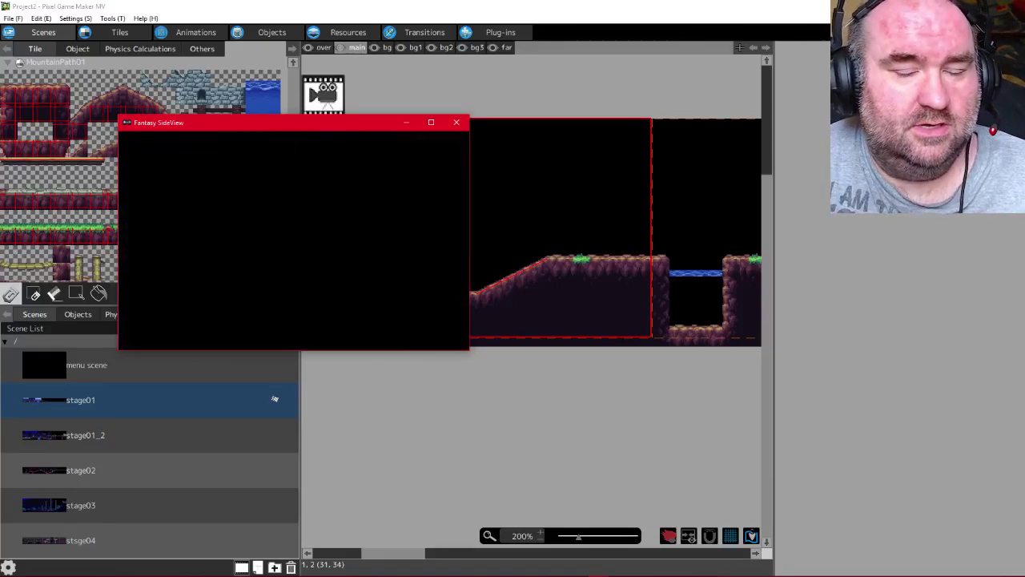
key(Up)
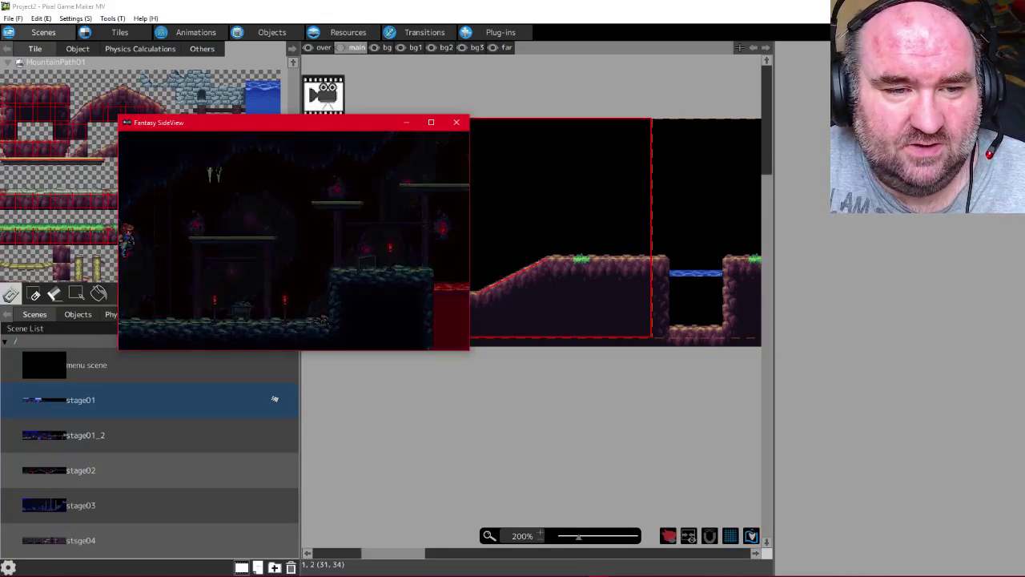
key(Up)
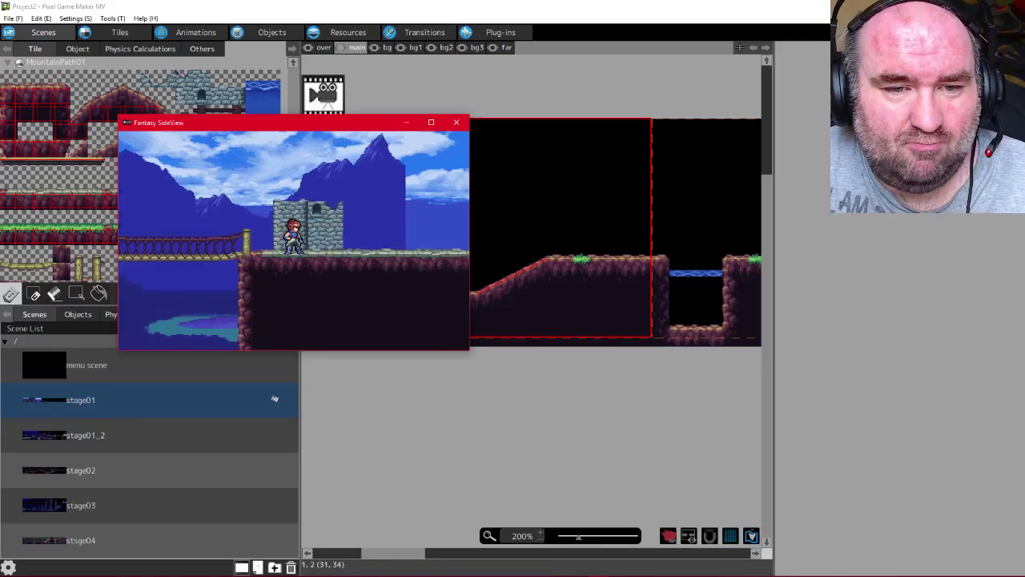
Move the character back from the castle to the beginning of stage01, jumping over the water gap
key(Left)
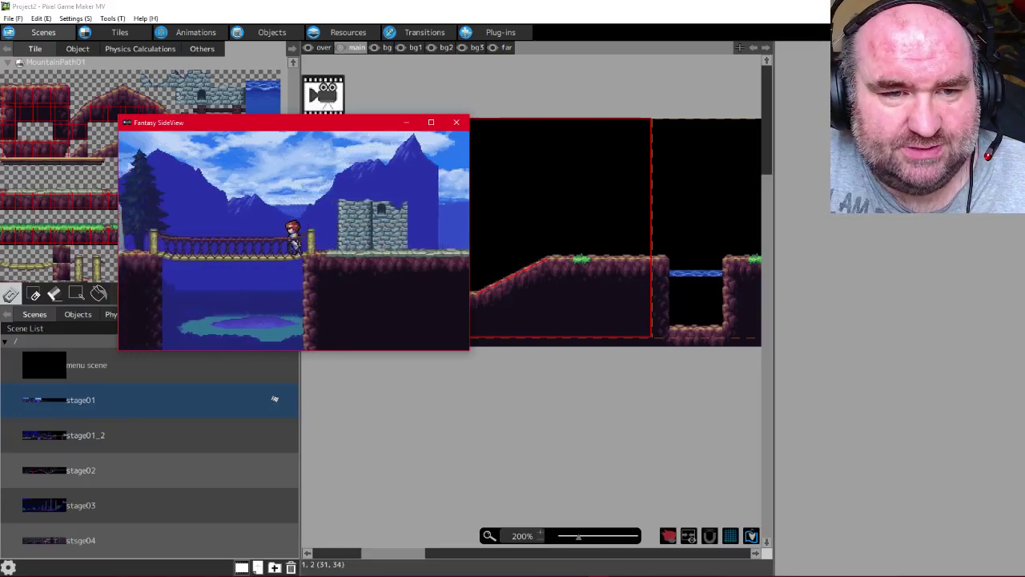
key(Left)
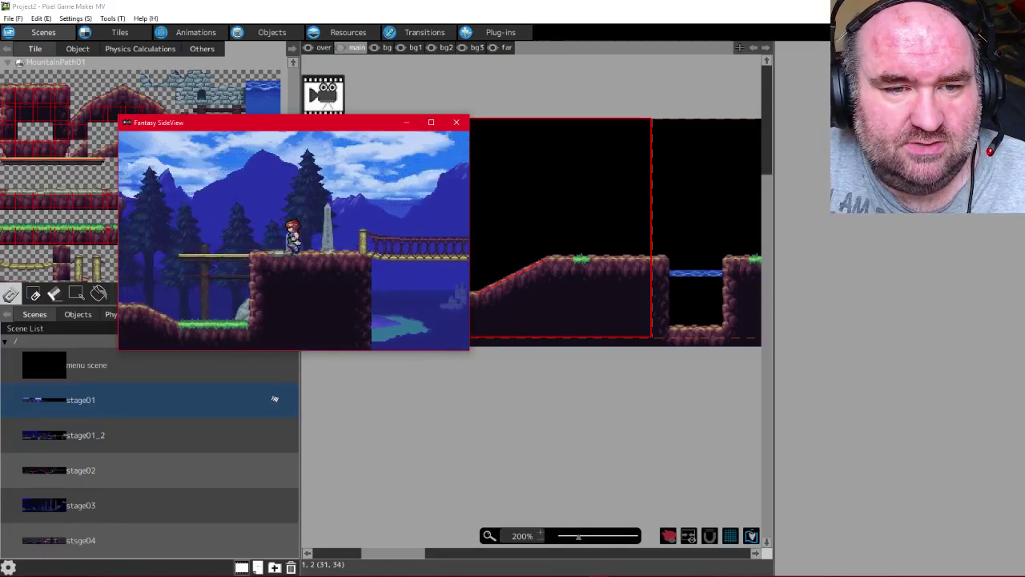
key(Left)
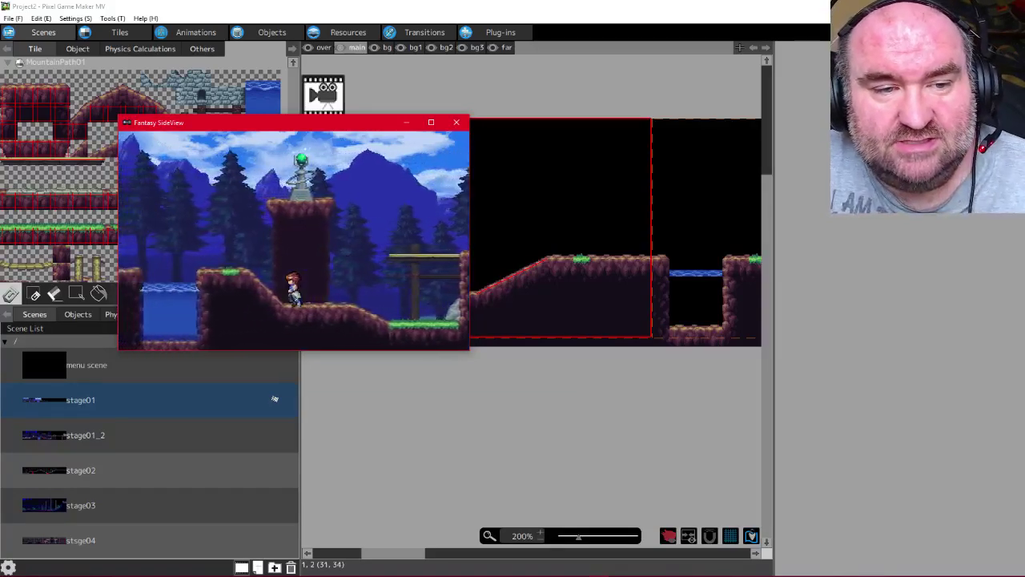
key(Left)
key(z)
key(Left)
key(z)
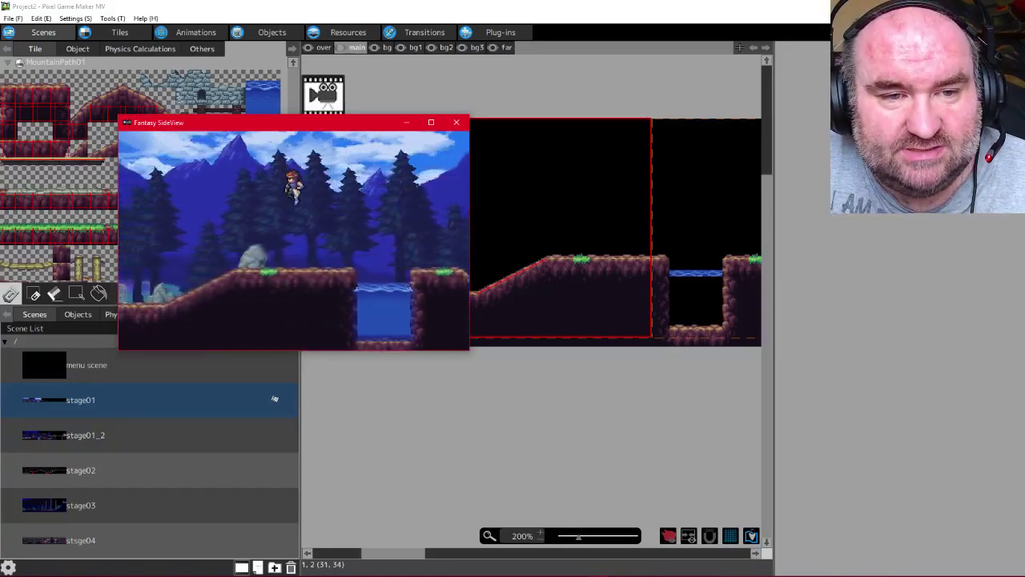
key(z)
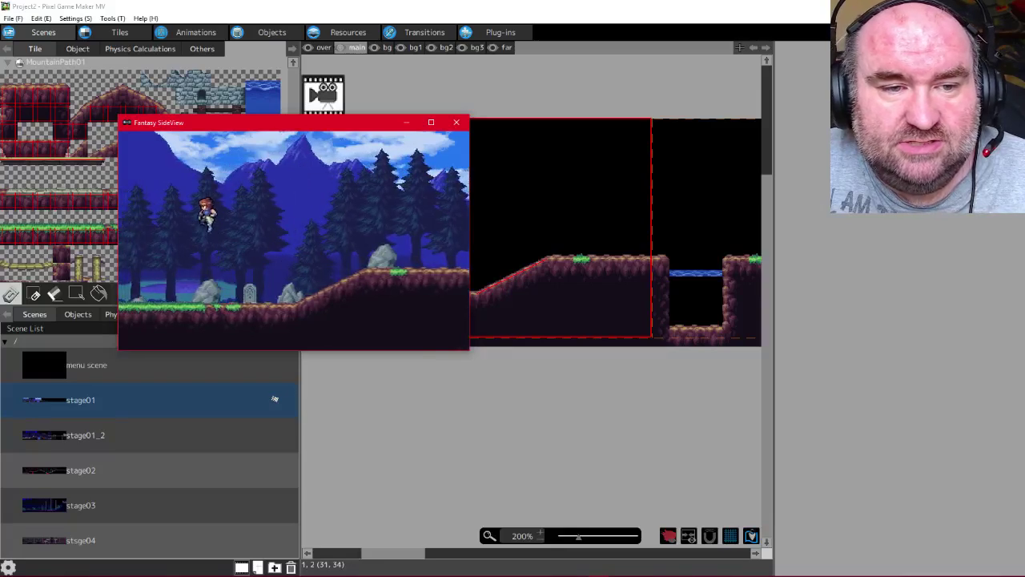
Jump and run the character from the start of stage01 to the rope bridge again and close the test play
key(Right)
key(z)
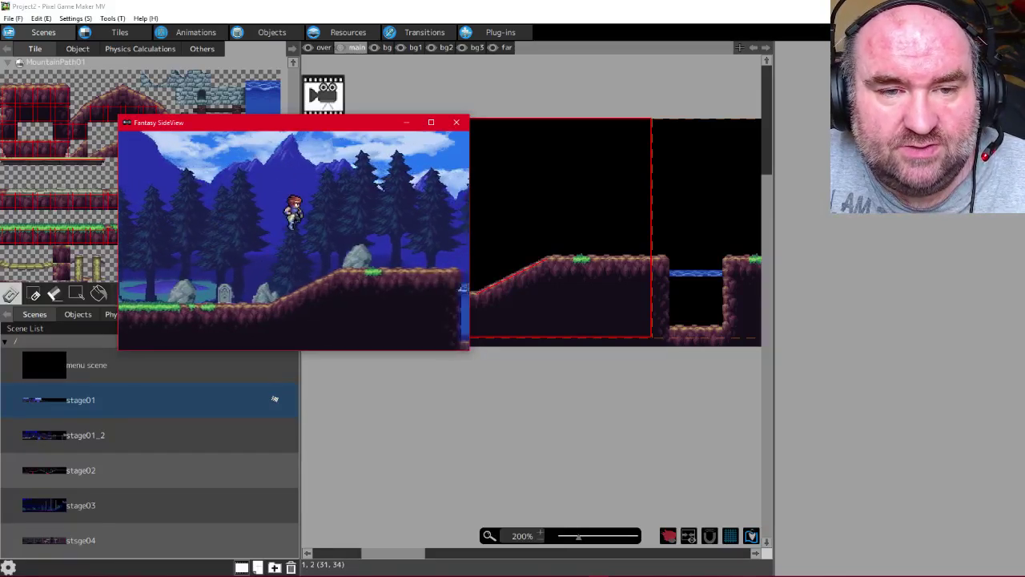
key(z)
key(Right)
key(z)
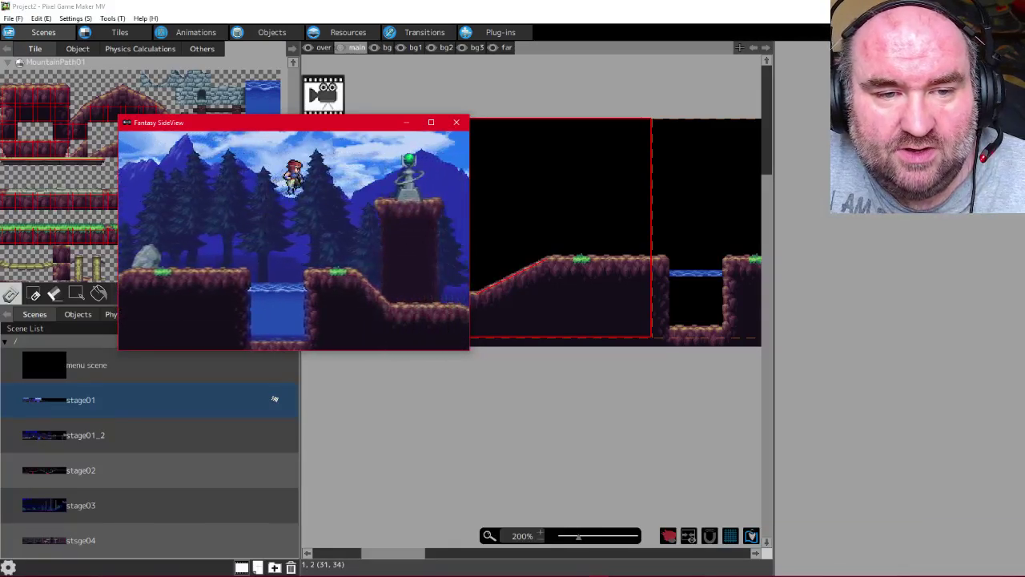
key(z)
key(z)
key(Right)
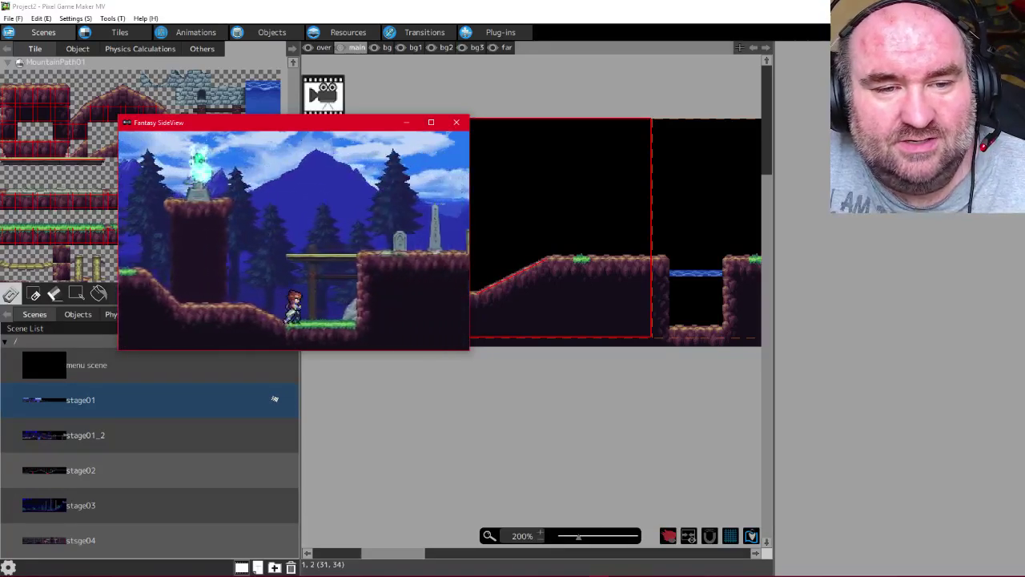
key(z)
key(Right)
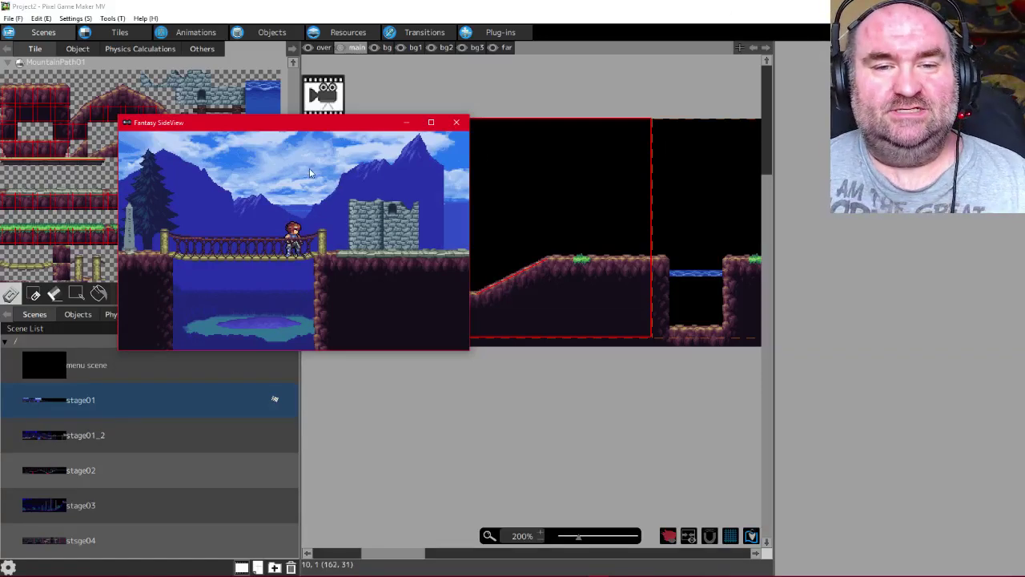
click(457, 124)
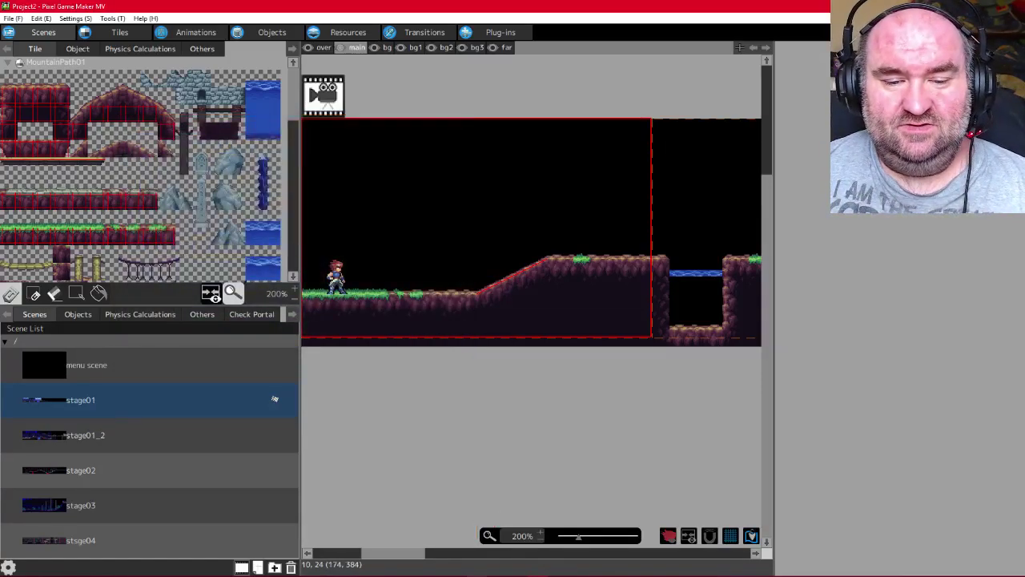
Switch to the YouTube live dashboard in the browser and bring up the OBS window
key(alt+Tab)
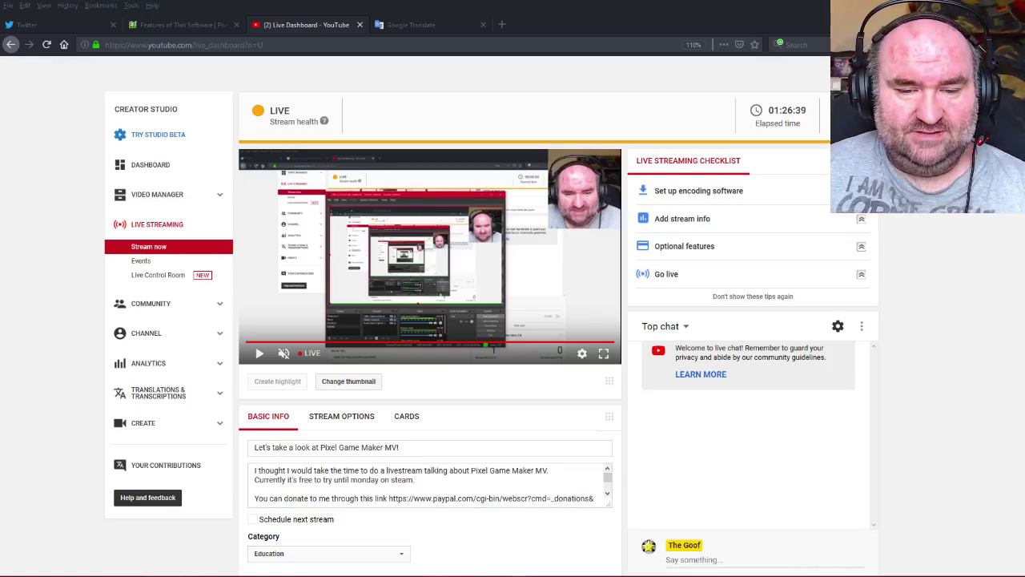
click(470, 574)
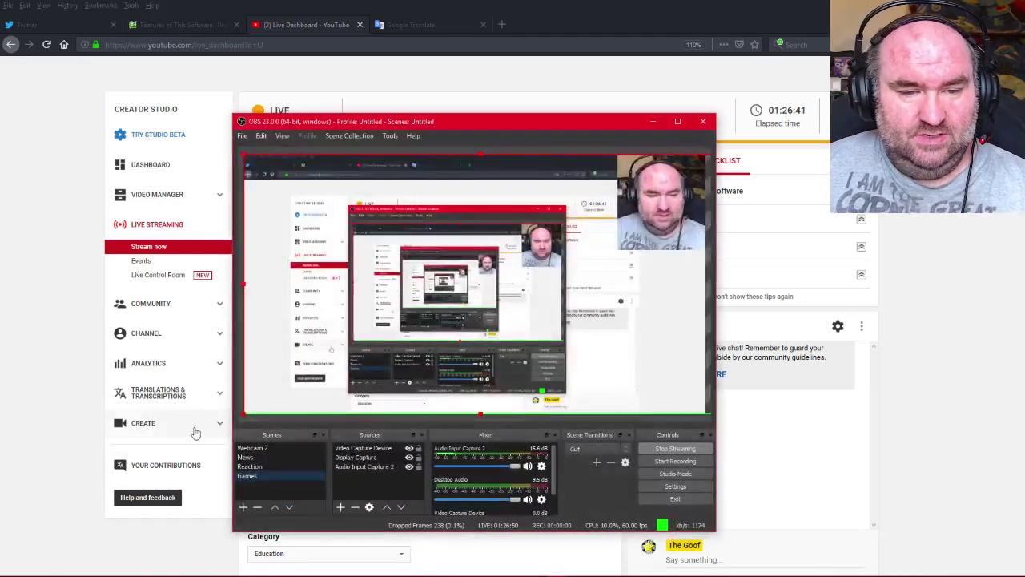